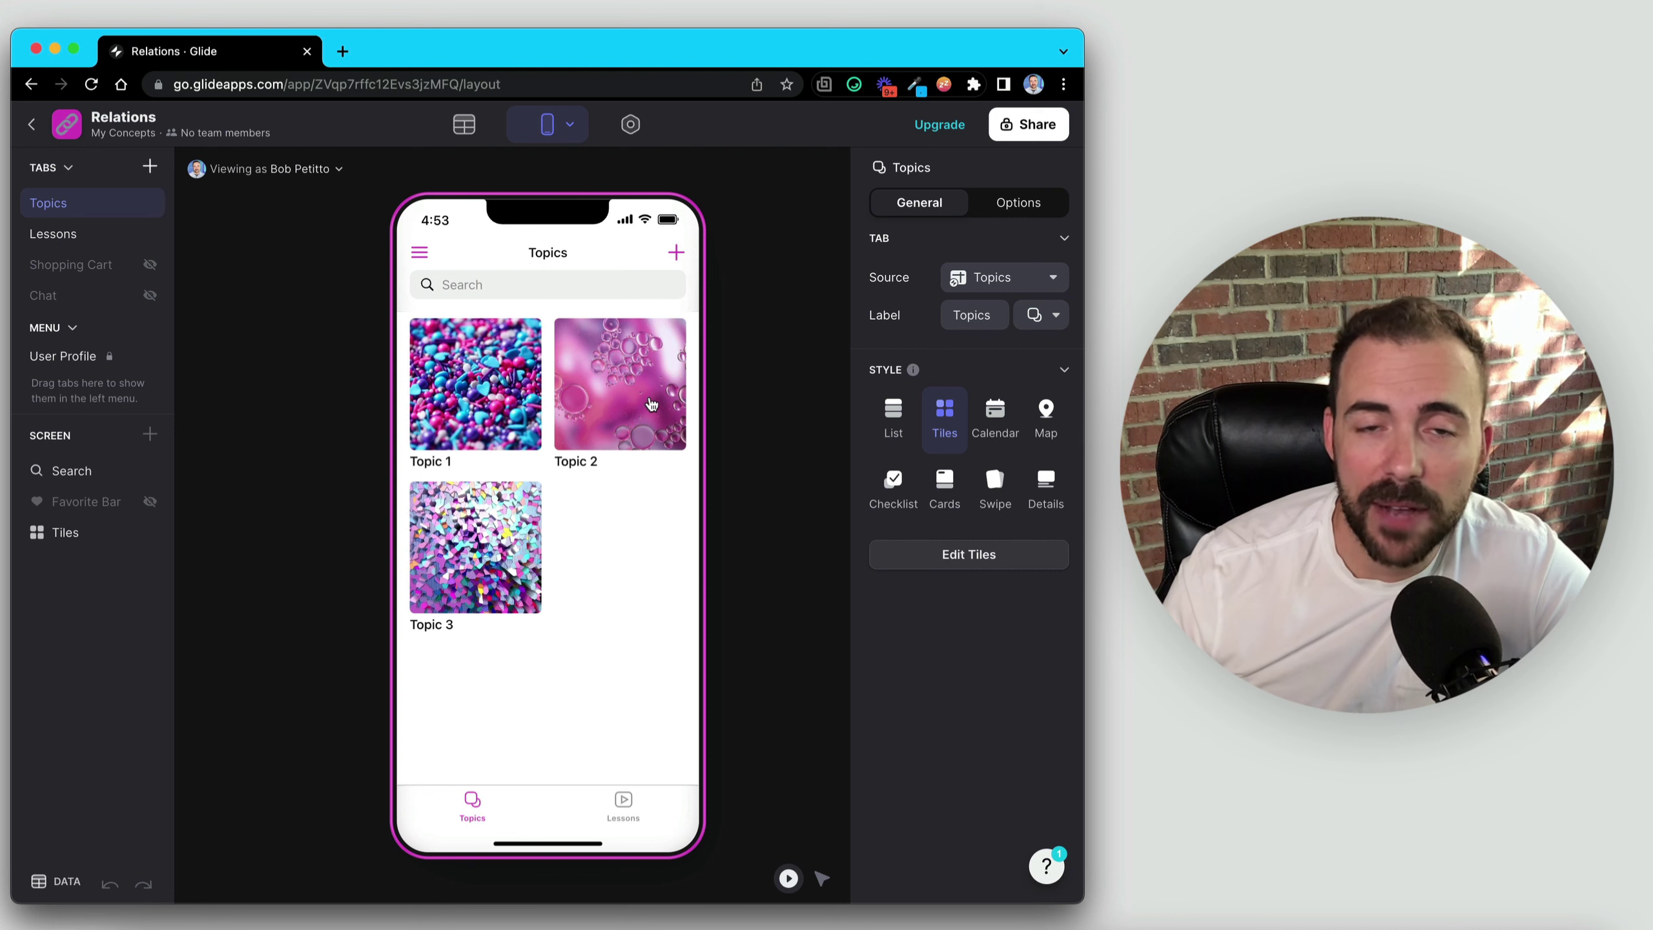
Preview Topic 2 and its Lesson D in the app, and return to the Topics screen
left_click(616, 399)
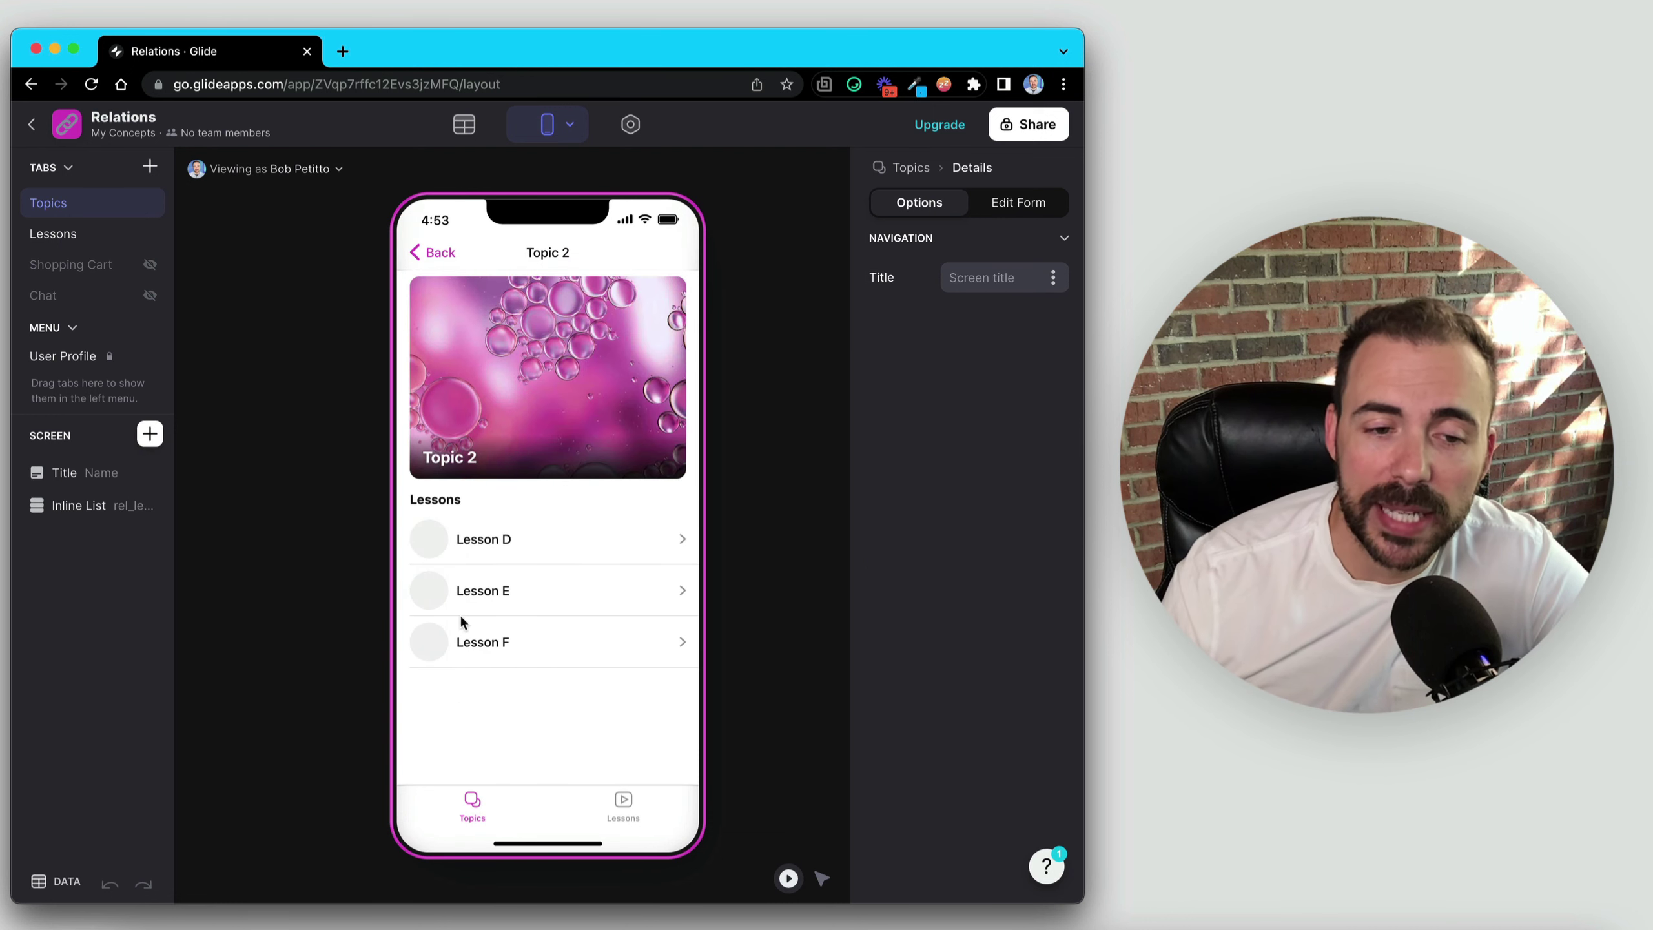
left_click(463, 542)
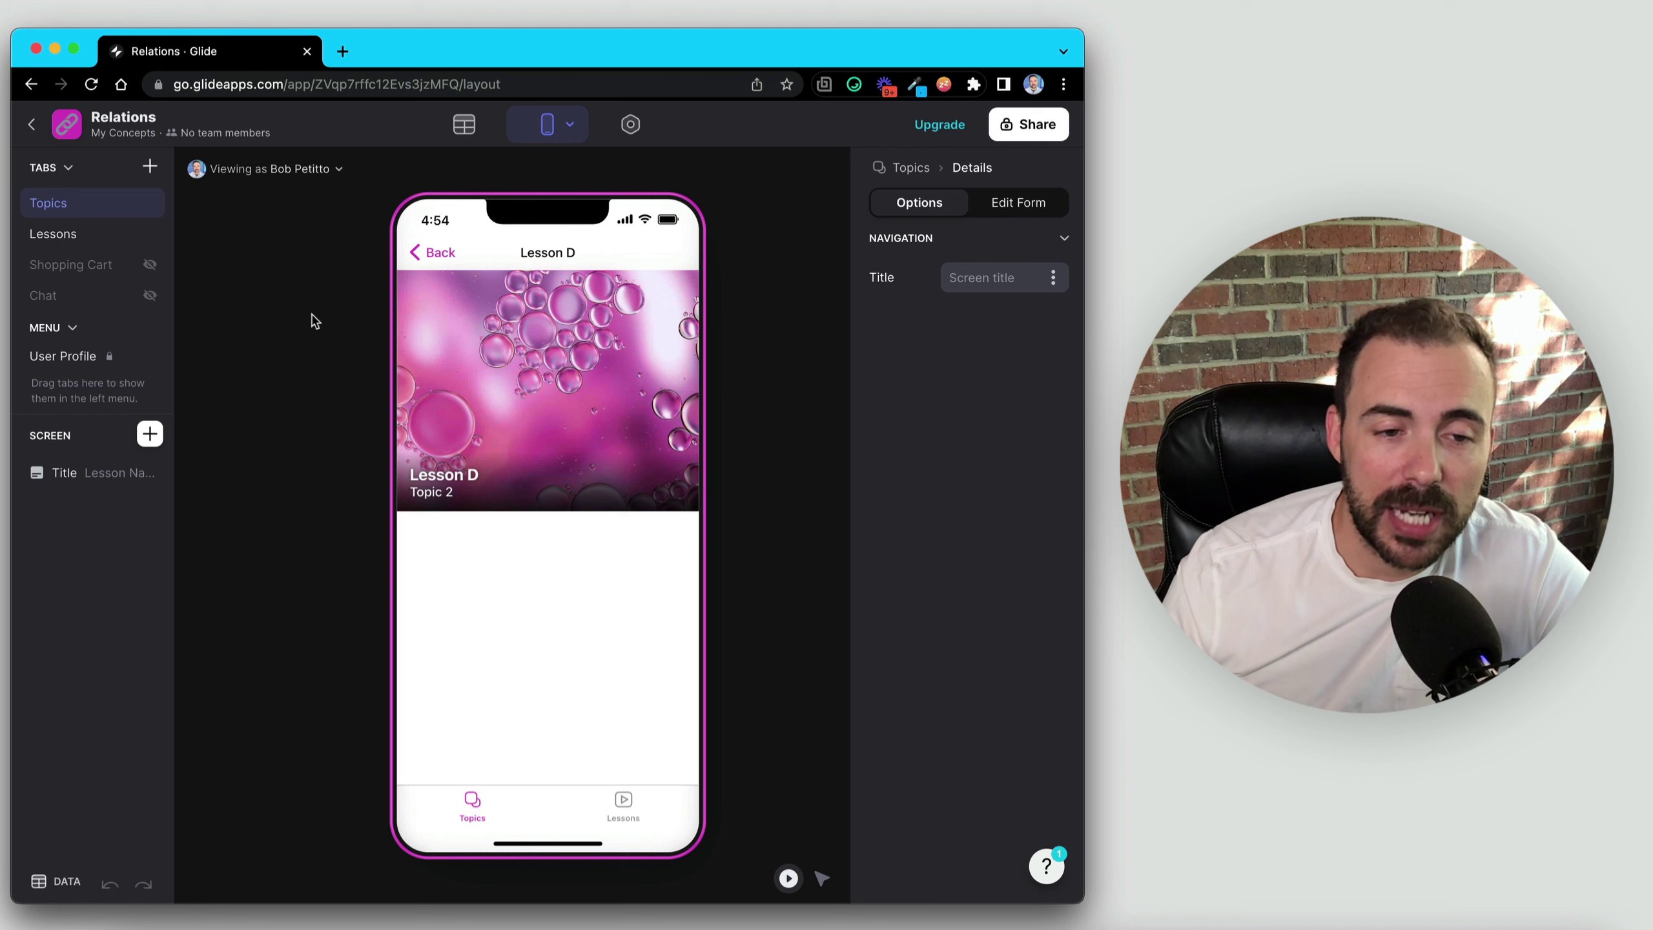
left_click(437, 255)
left_click(440, 251)
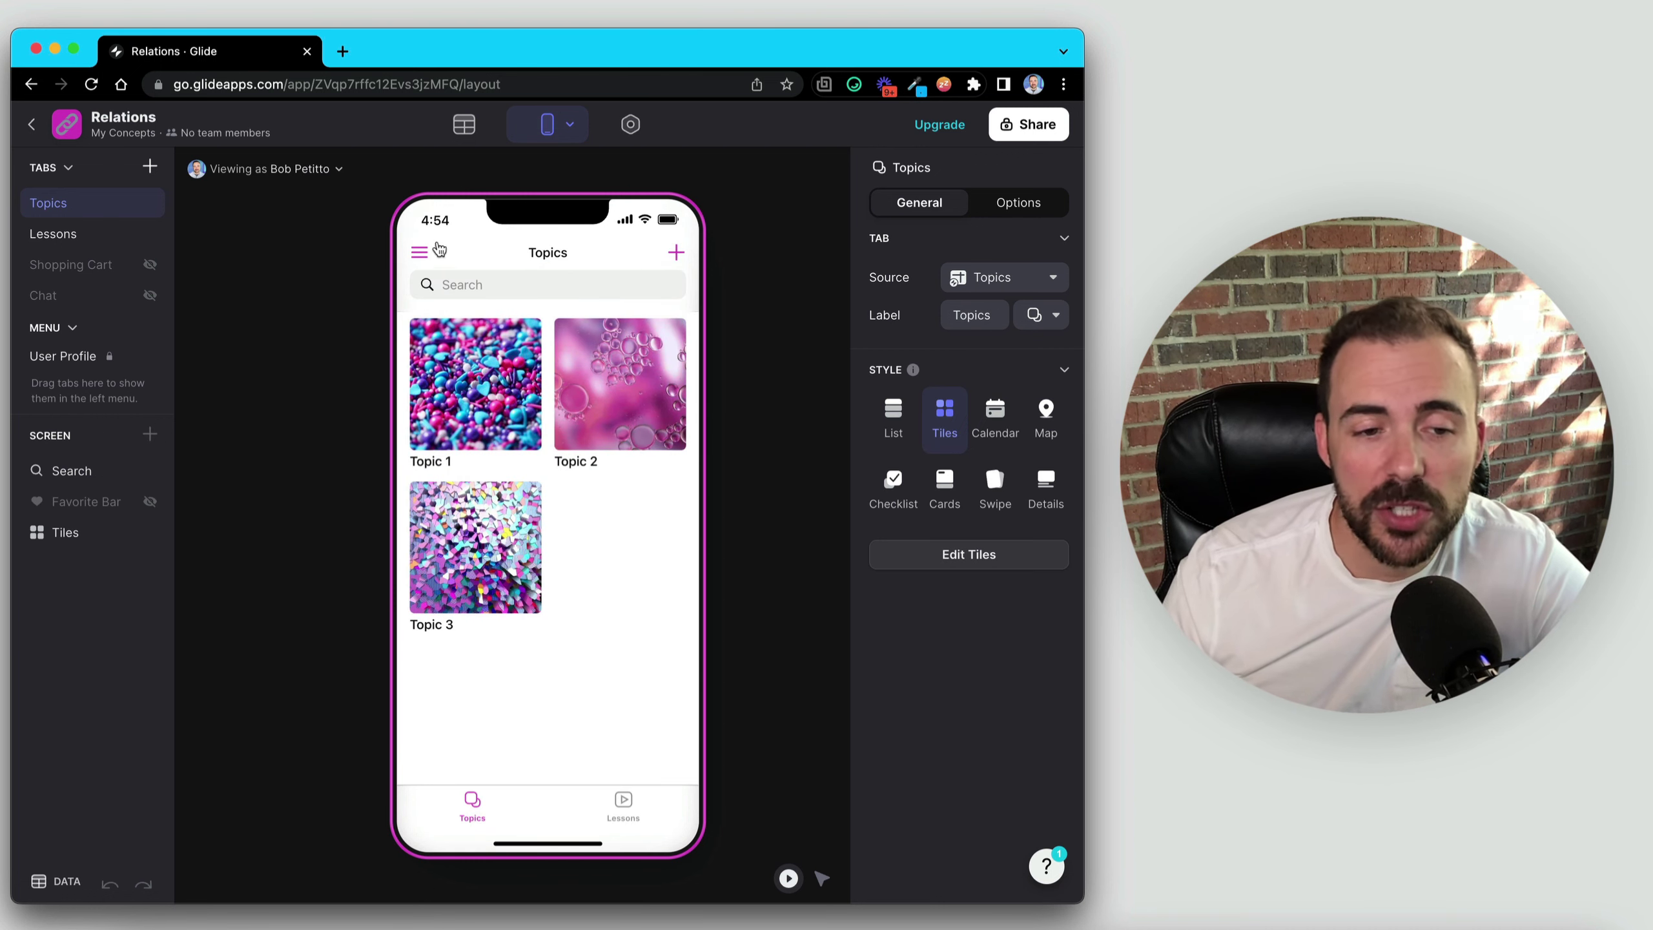
Preview Topic 1 in the app and look through the detail screens of its lessons
left_click(476, 360)
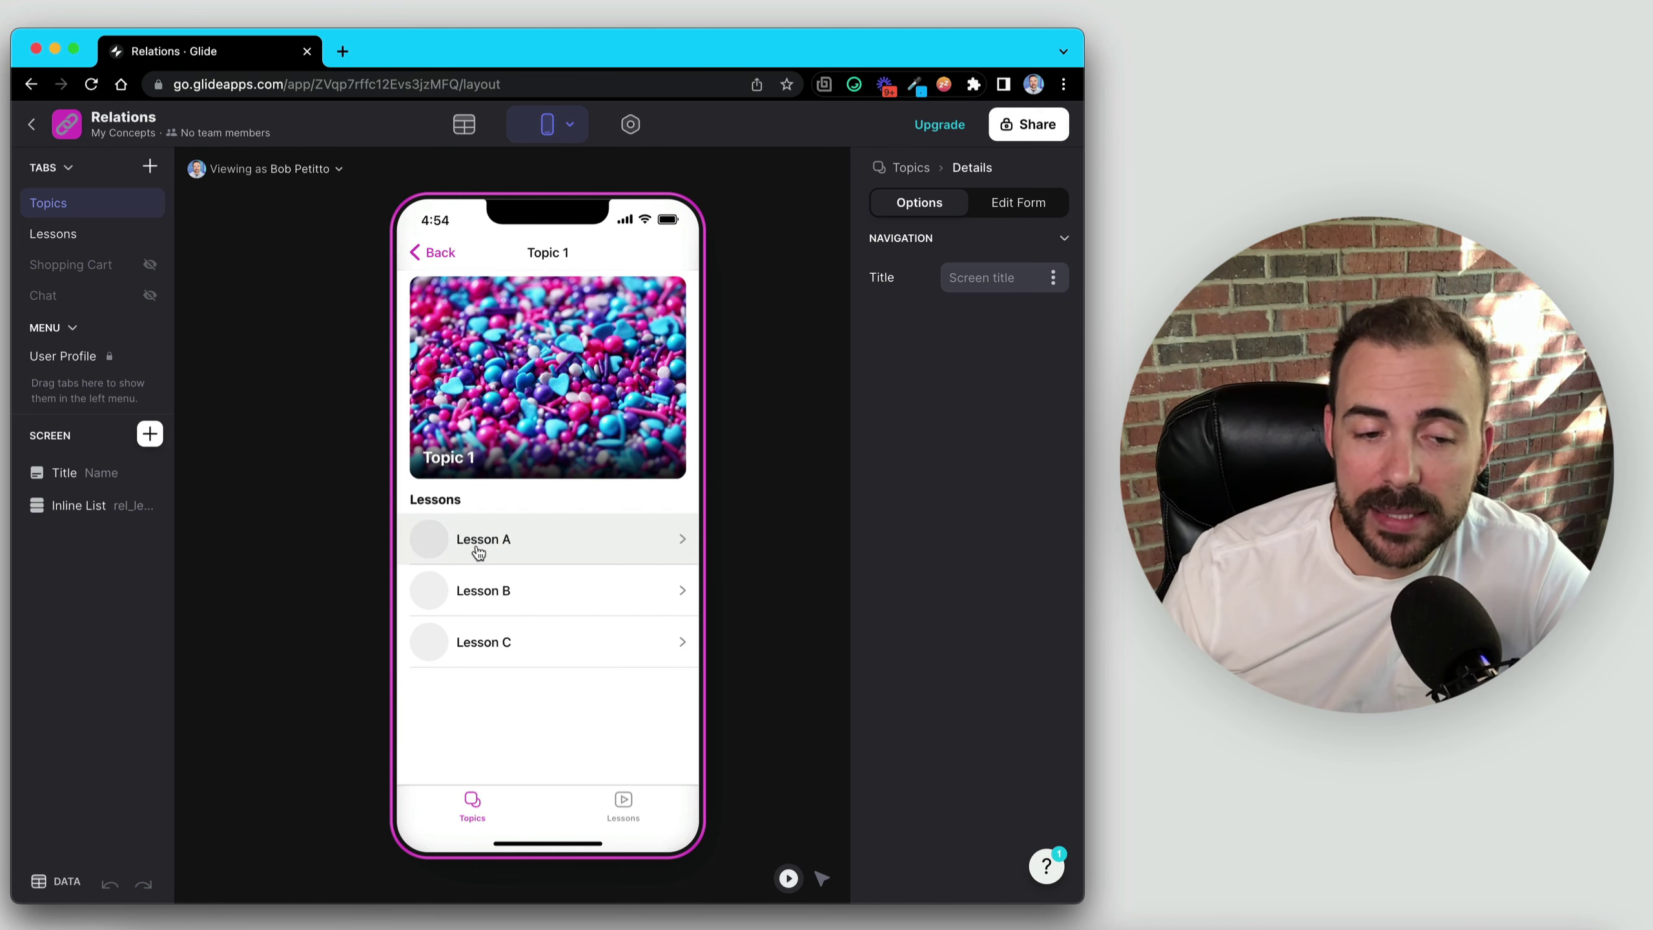
left_click(489, 549)
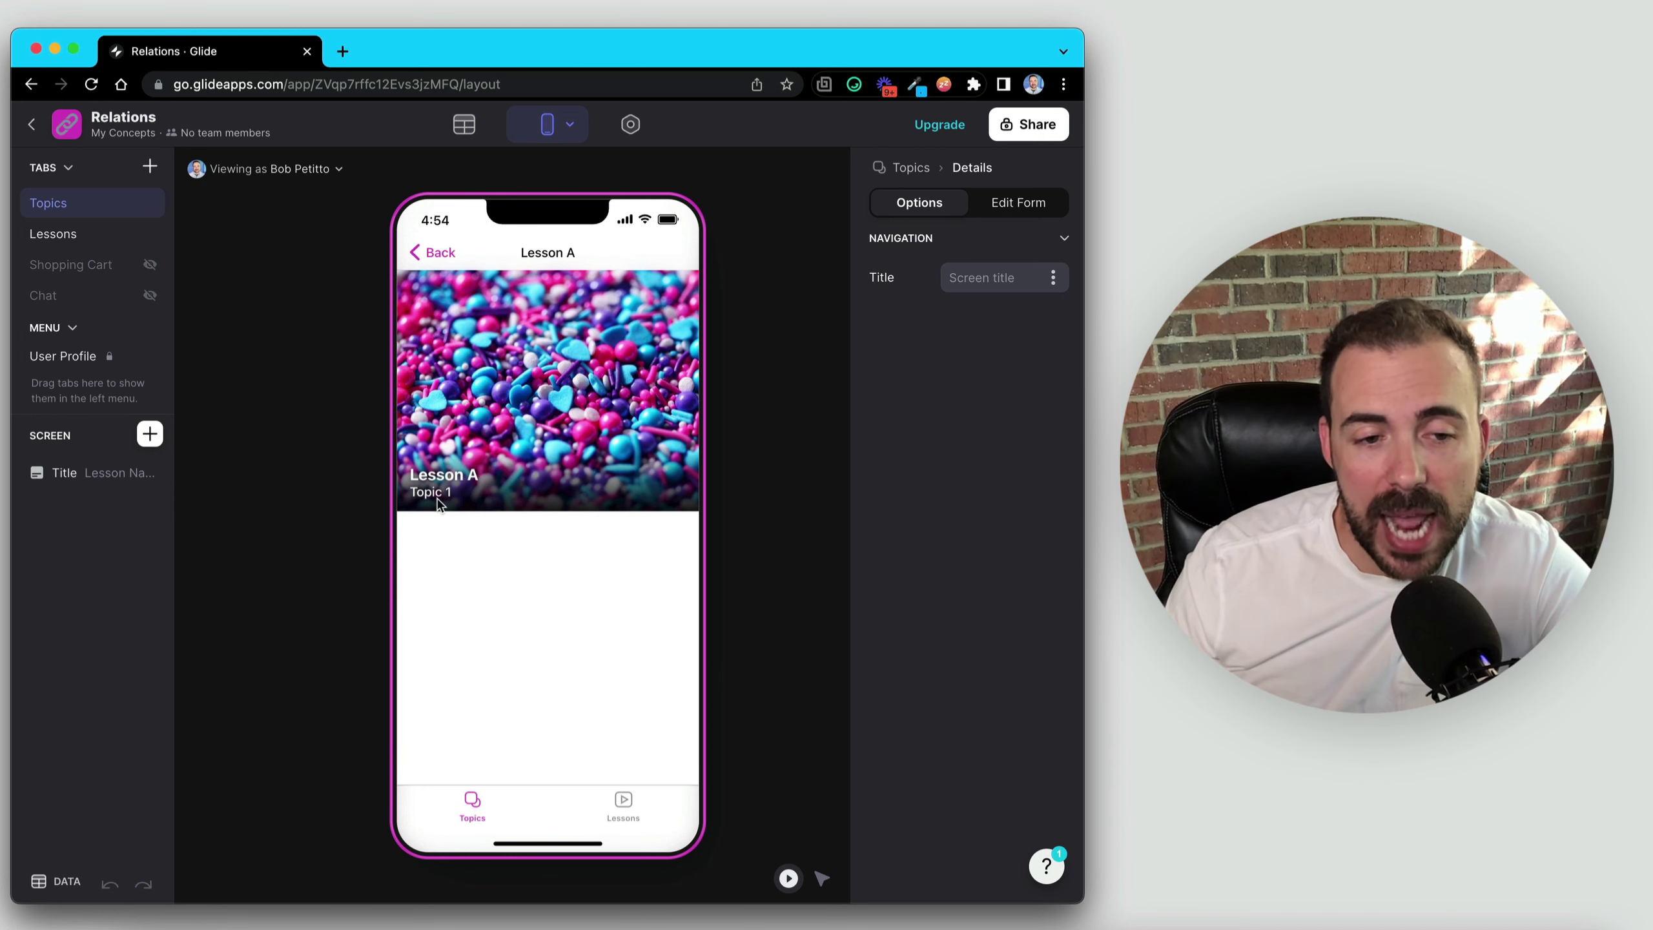
left_click(431, 254)
left_click(480, 595)
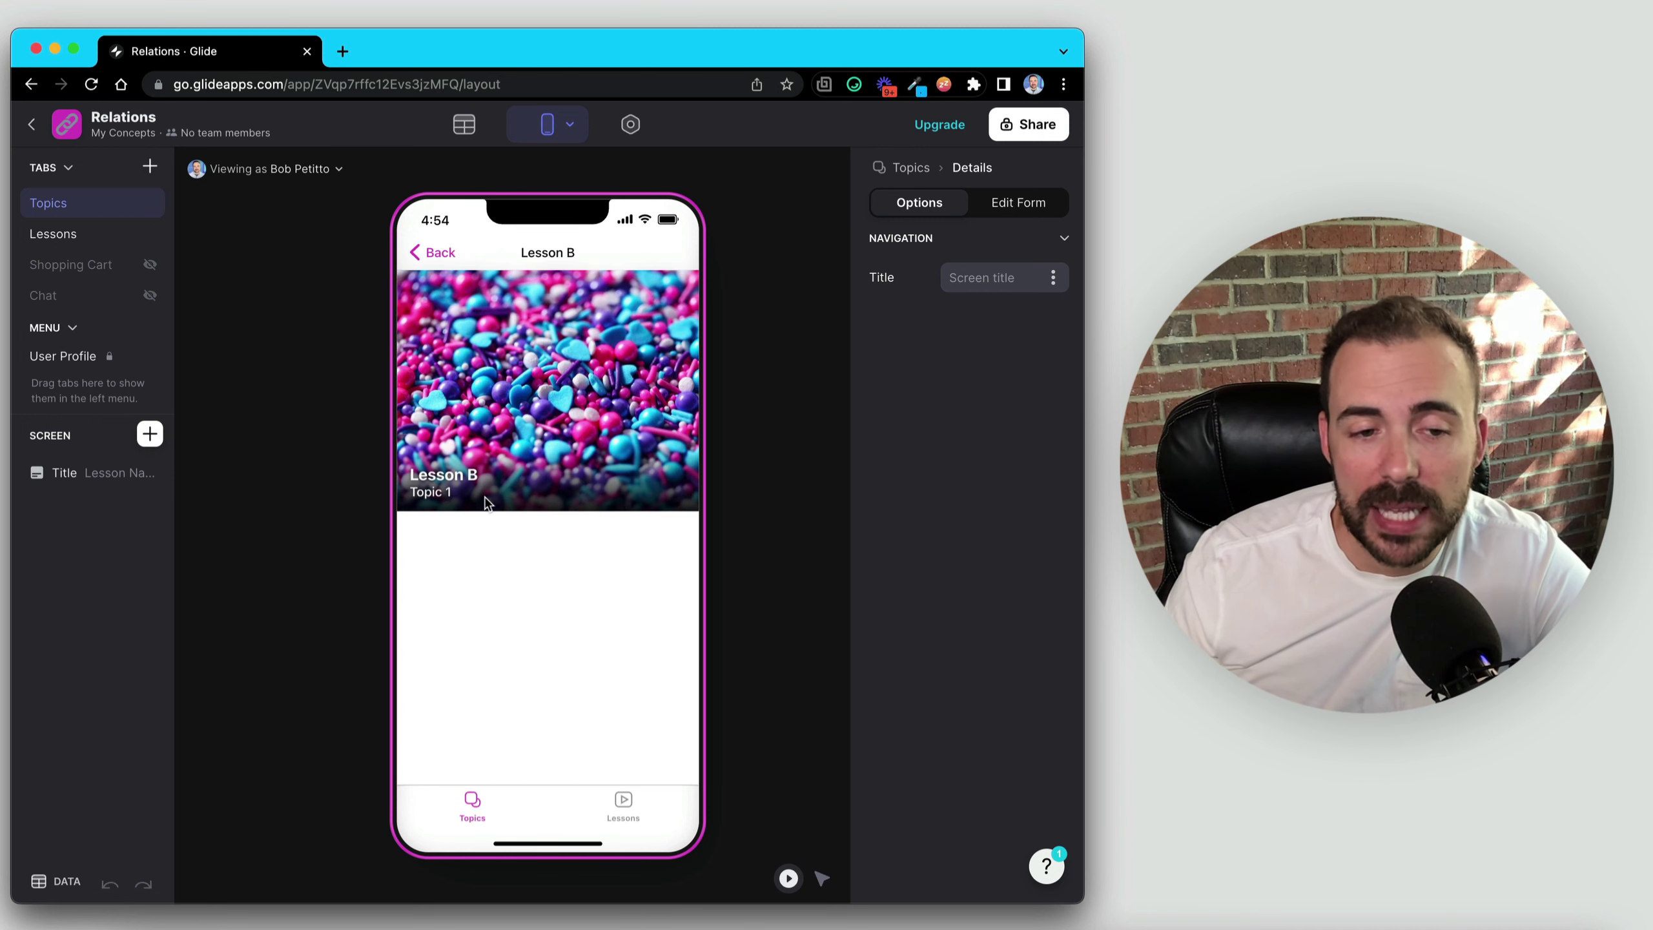
left_click(429, 254)
left_click(498, 641)
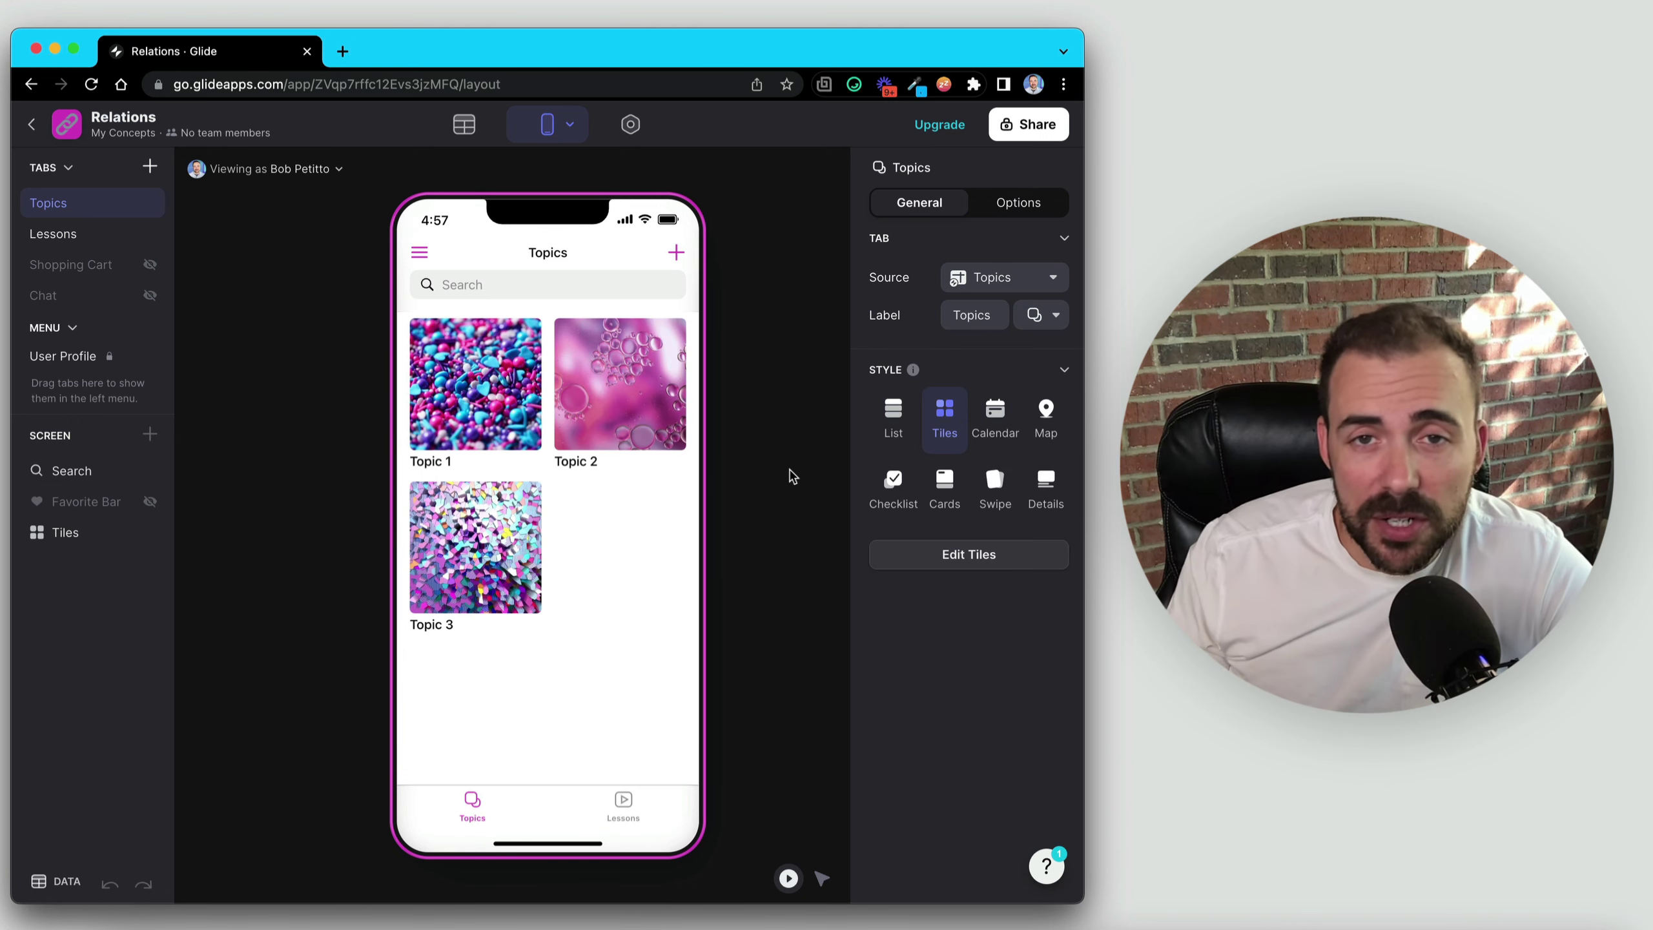
Inspect the rel_lessons column in the Topics data table and the Topic ID values of Lessons A to C in the Lessons table
left_click(464, 124)
left_click(632, 217)
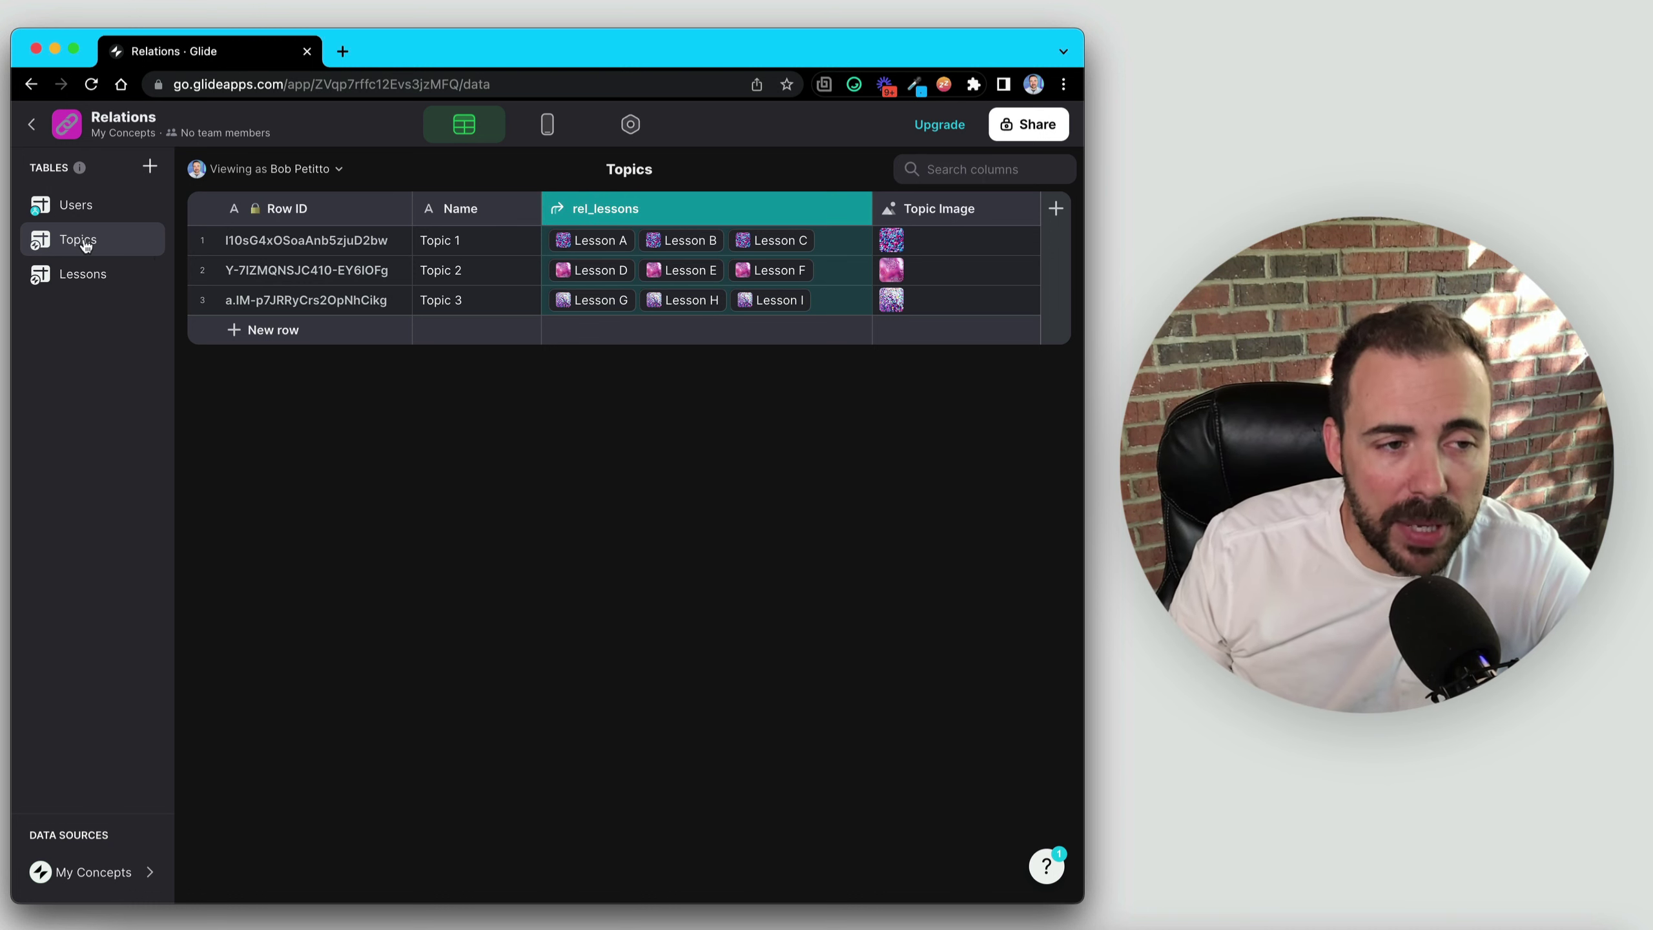
left_click(82, 276)
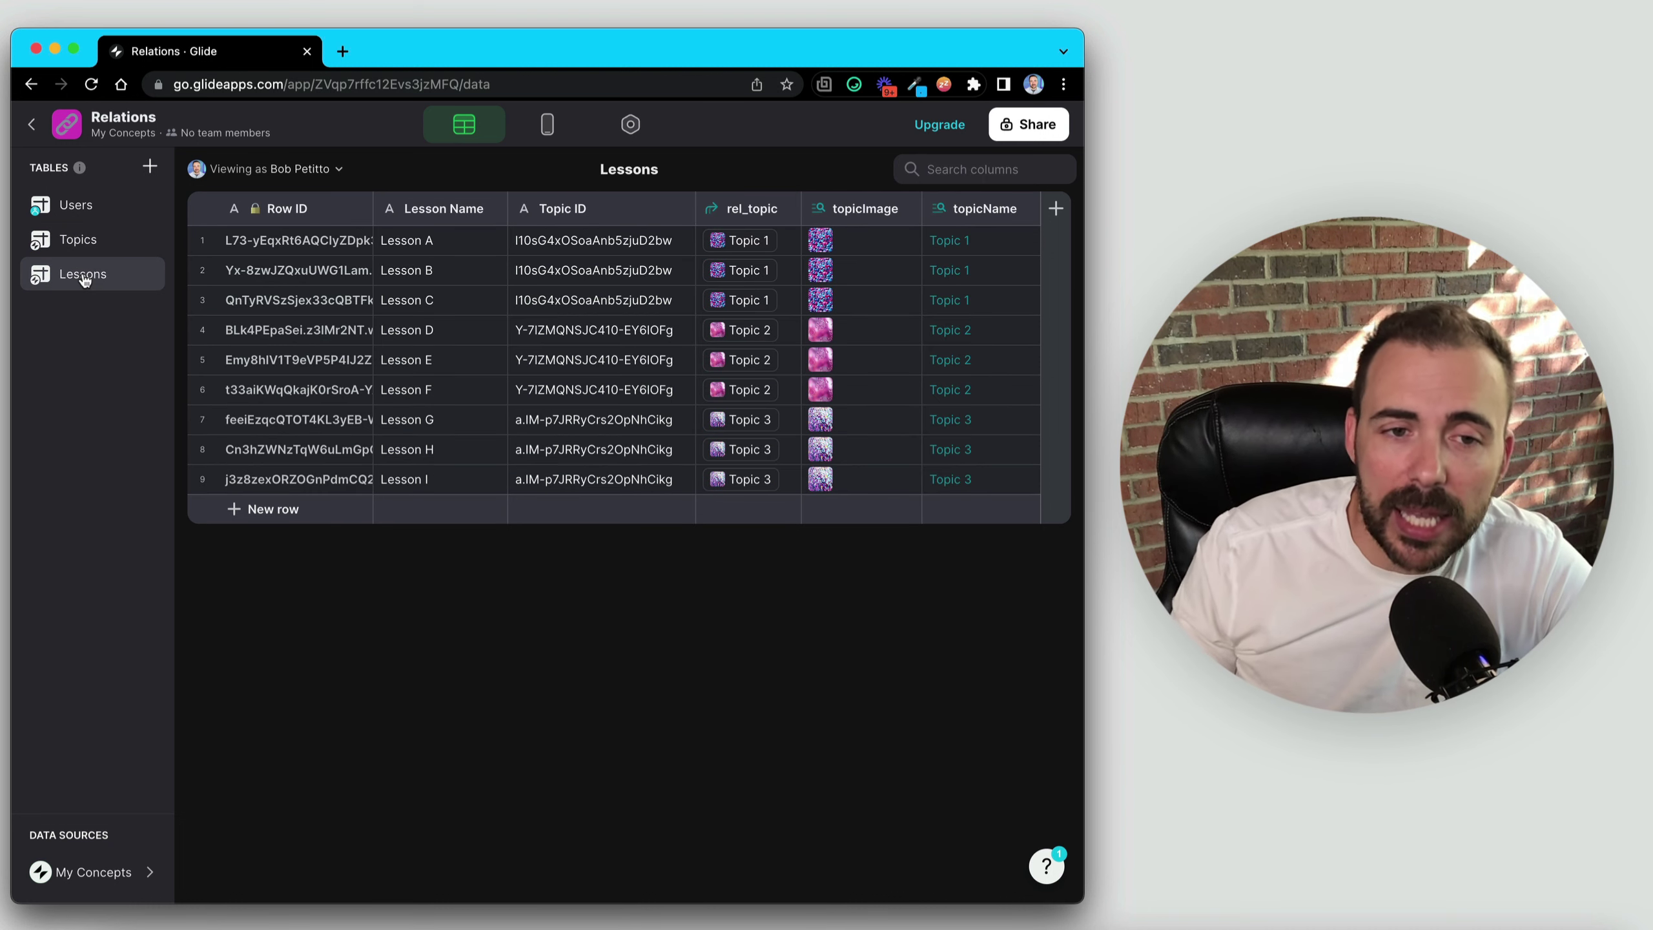
left_click(597, 246)
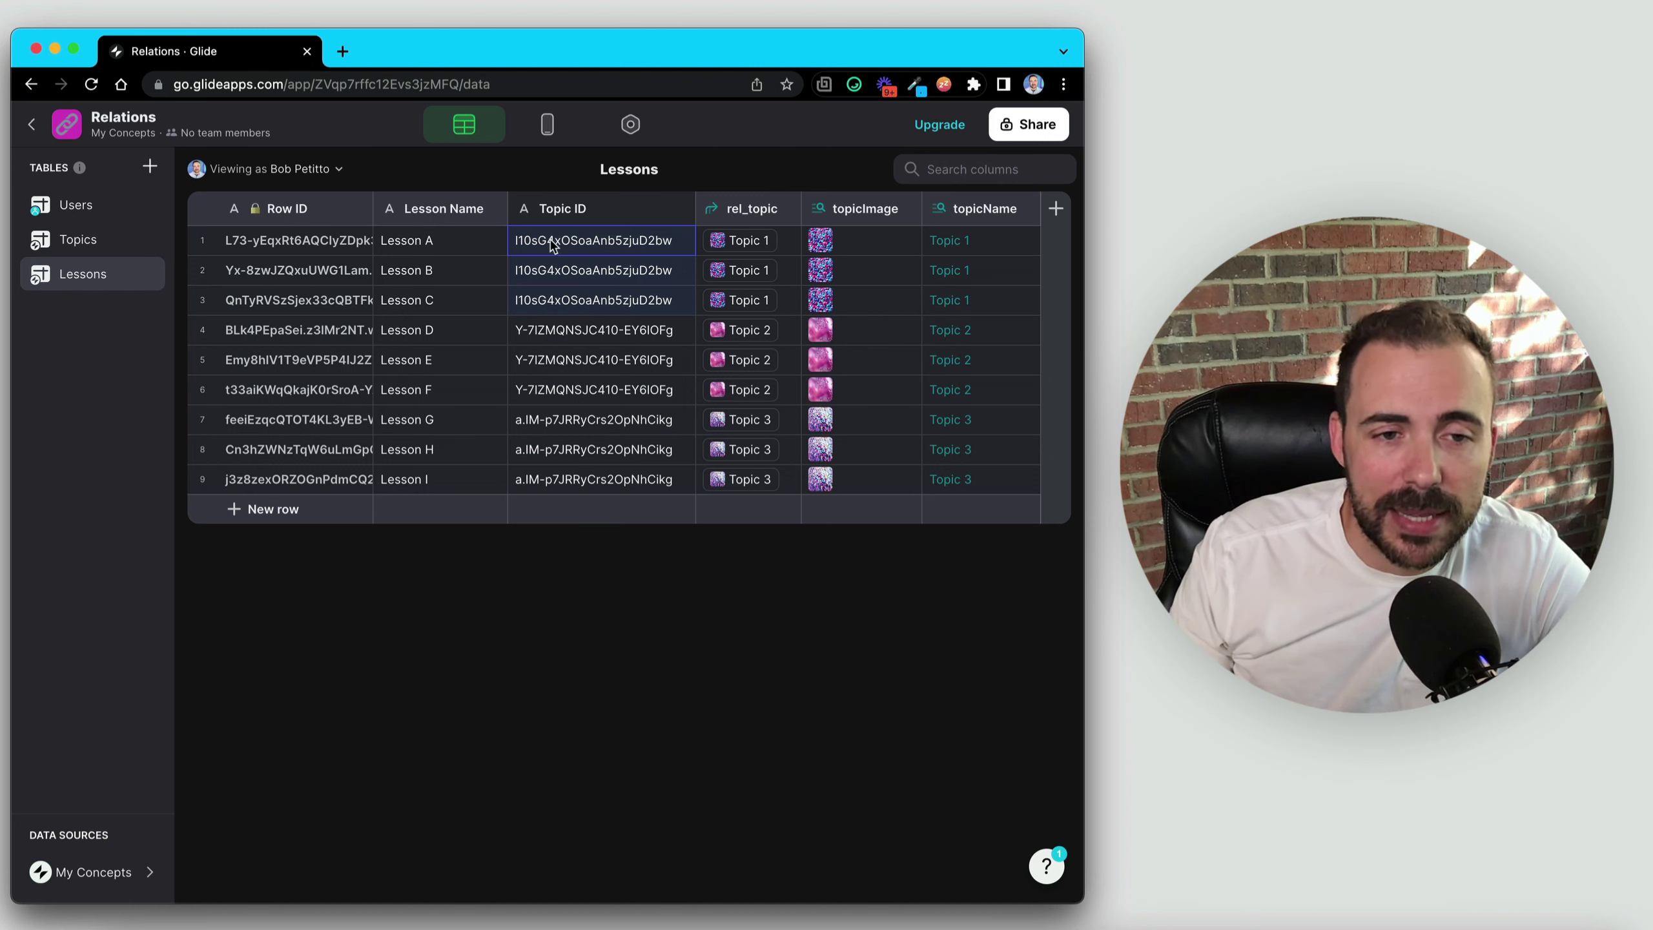
key("super+c")
left_click(556, 303)
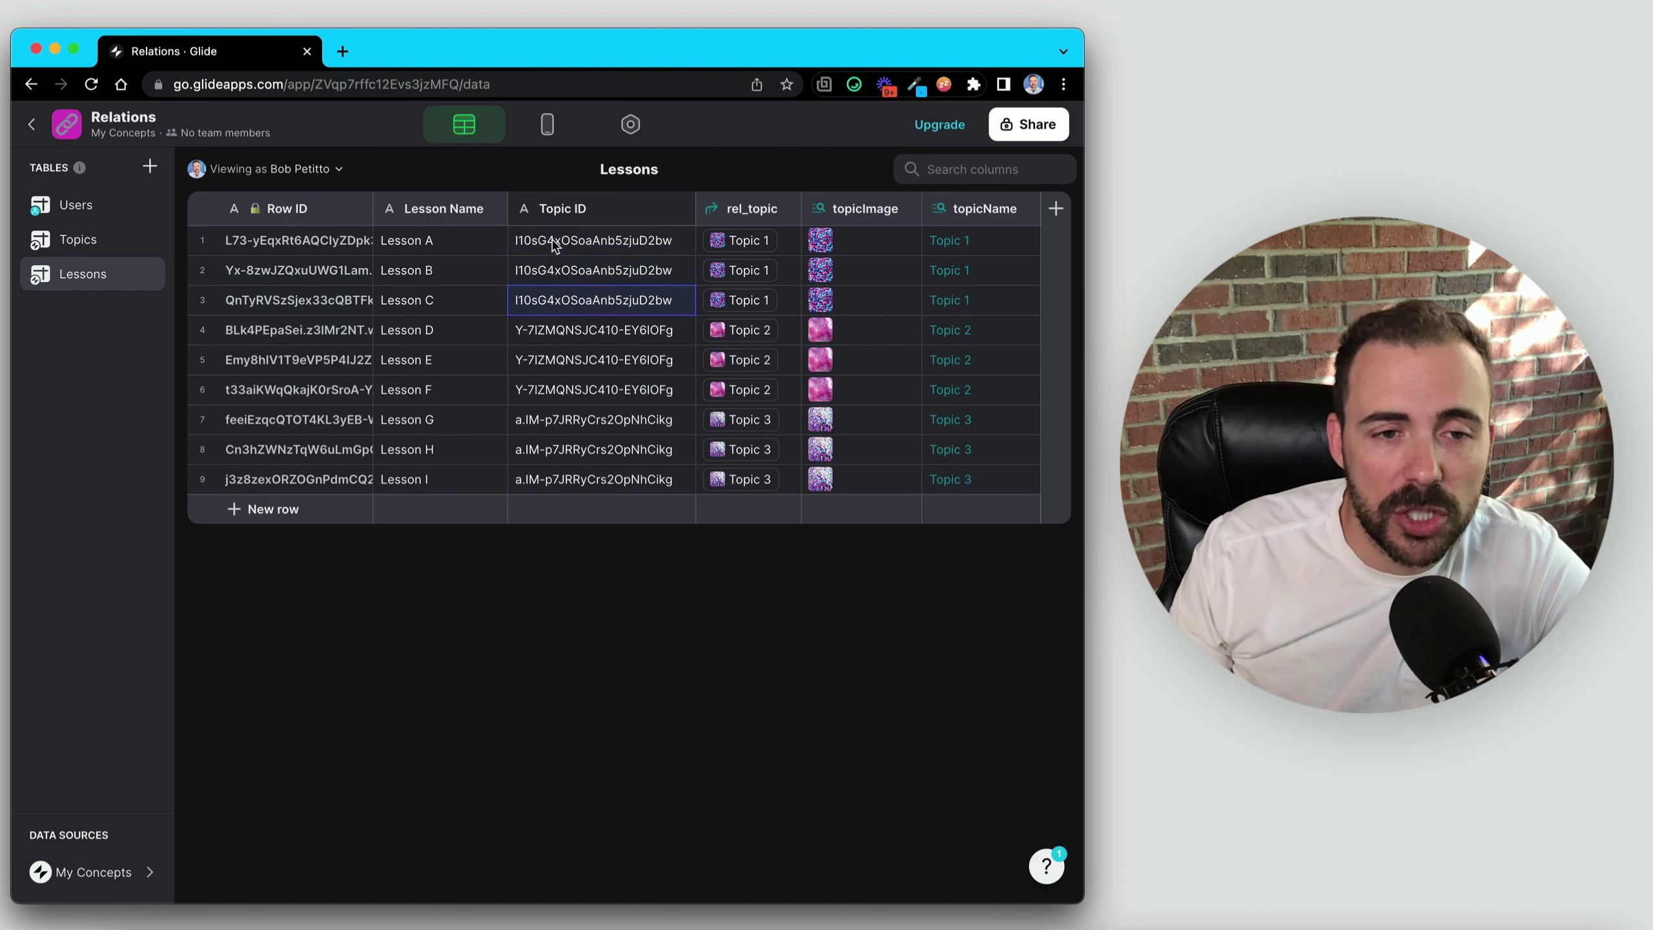
left_click_drag(554, 246, 560, 309)
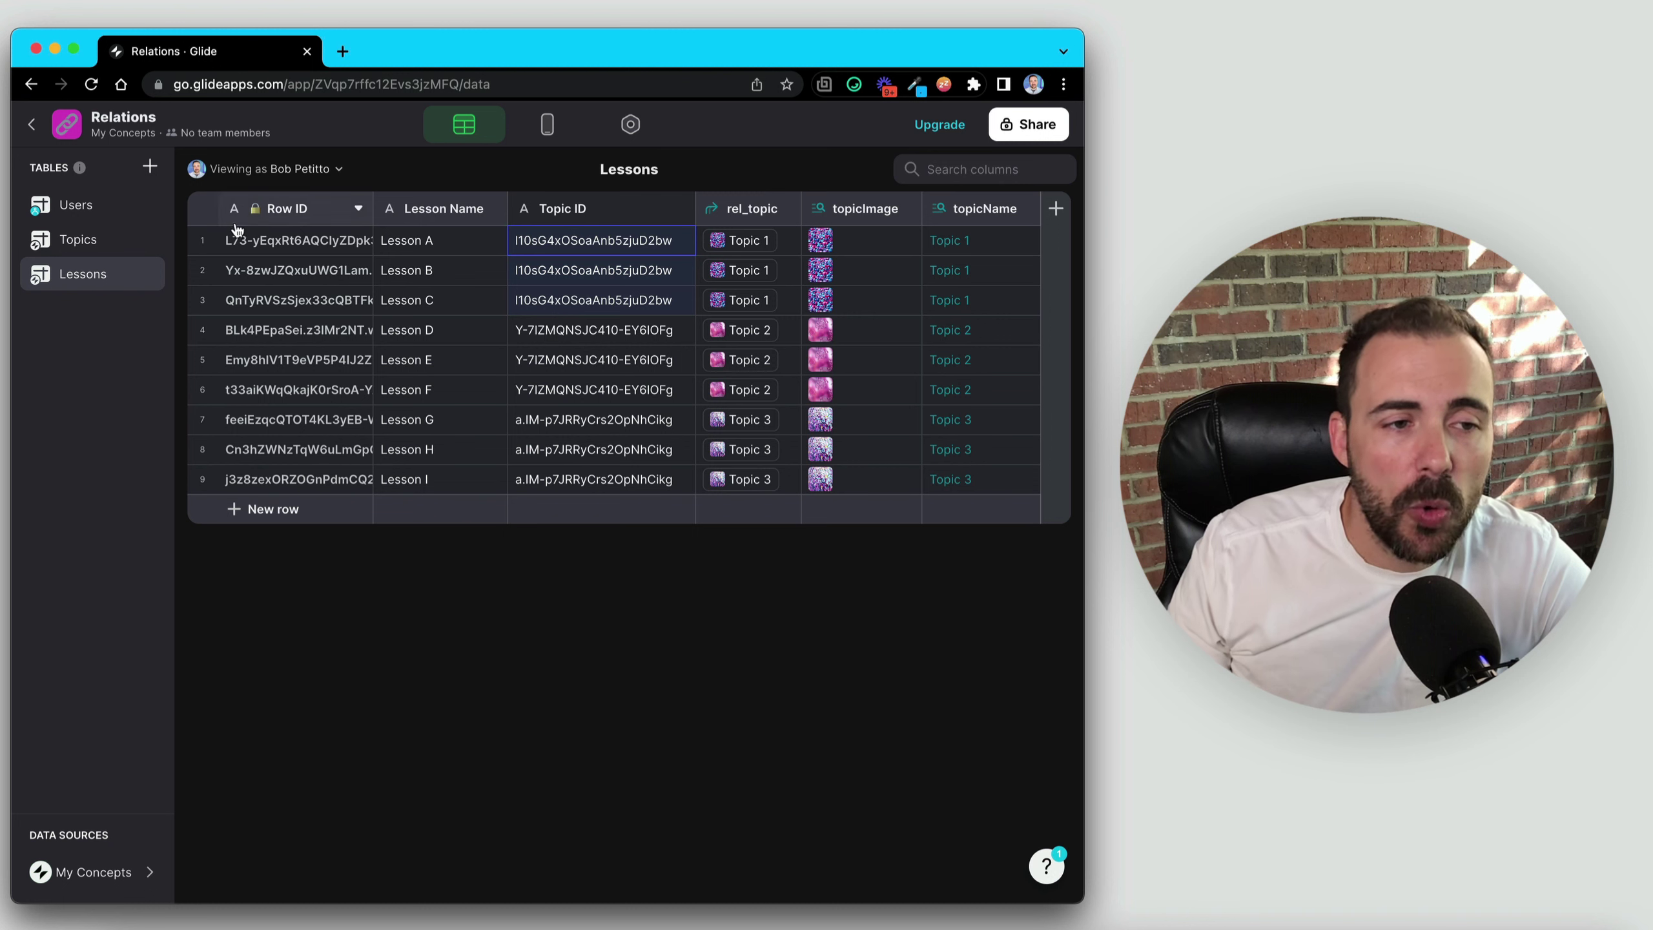
Check Topic 1's Row ID in the Topics table and review the rel_lessons relation's configuration without changing it
left_click(68, 242)
left_click(301, 242)
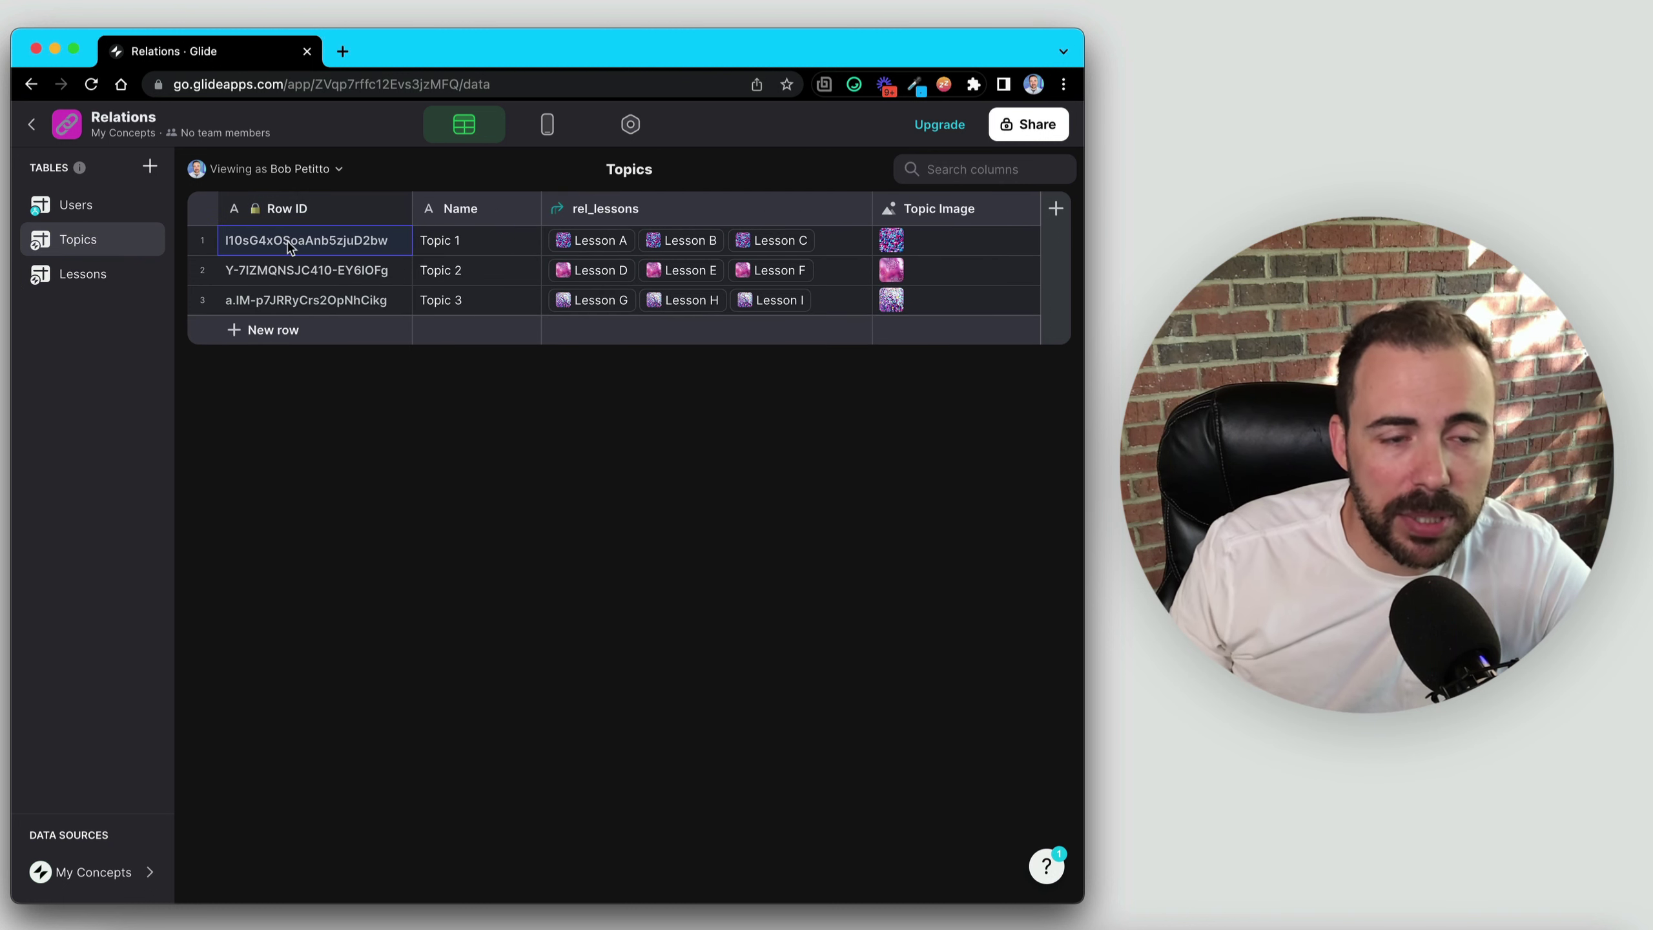
double_click(605, 209)
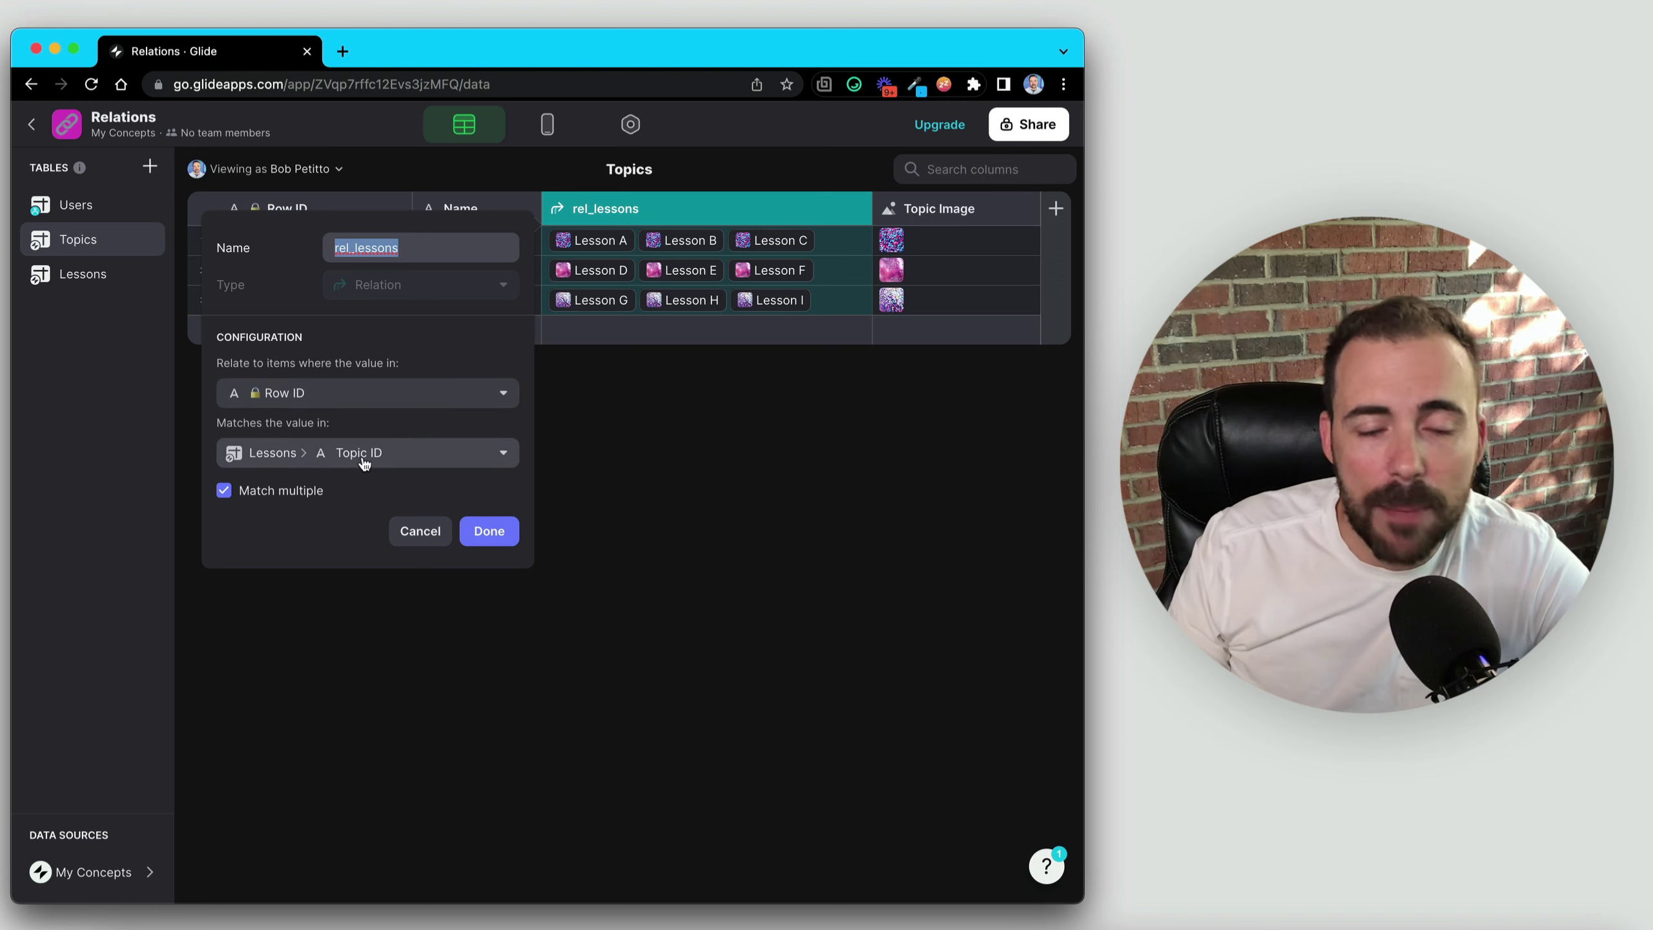
left_click(420, 531)
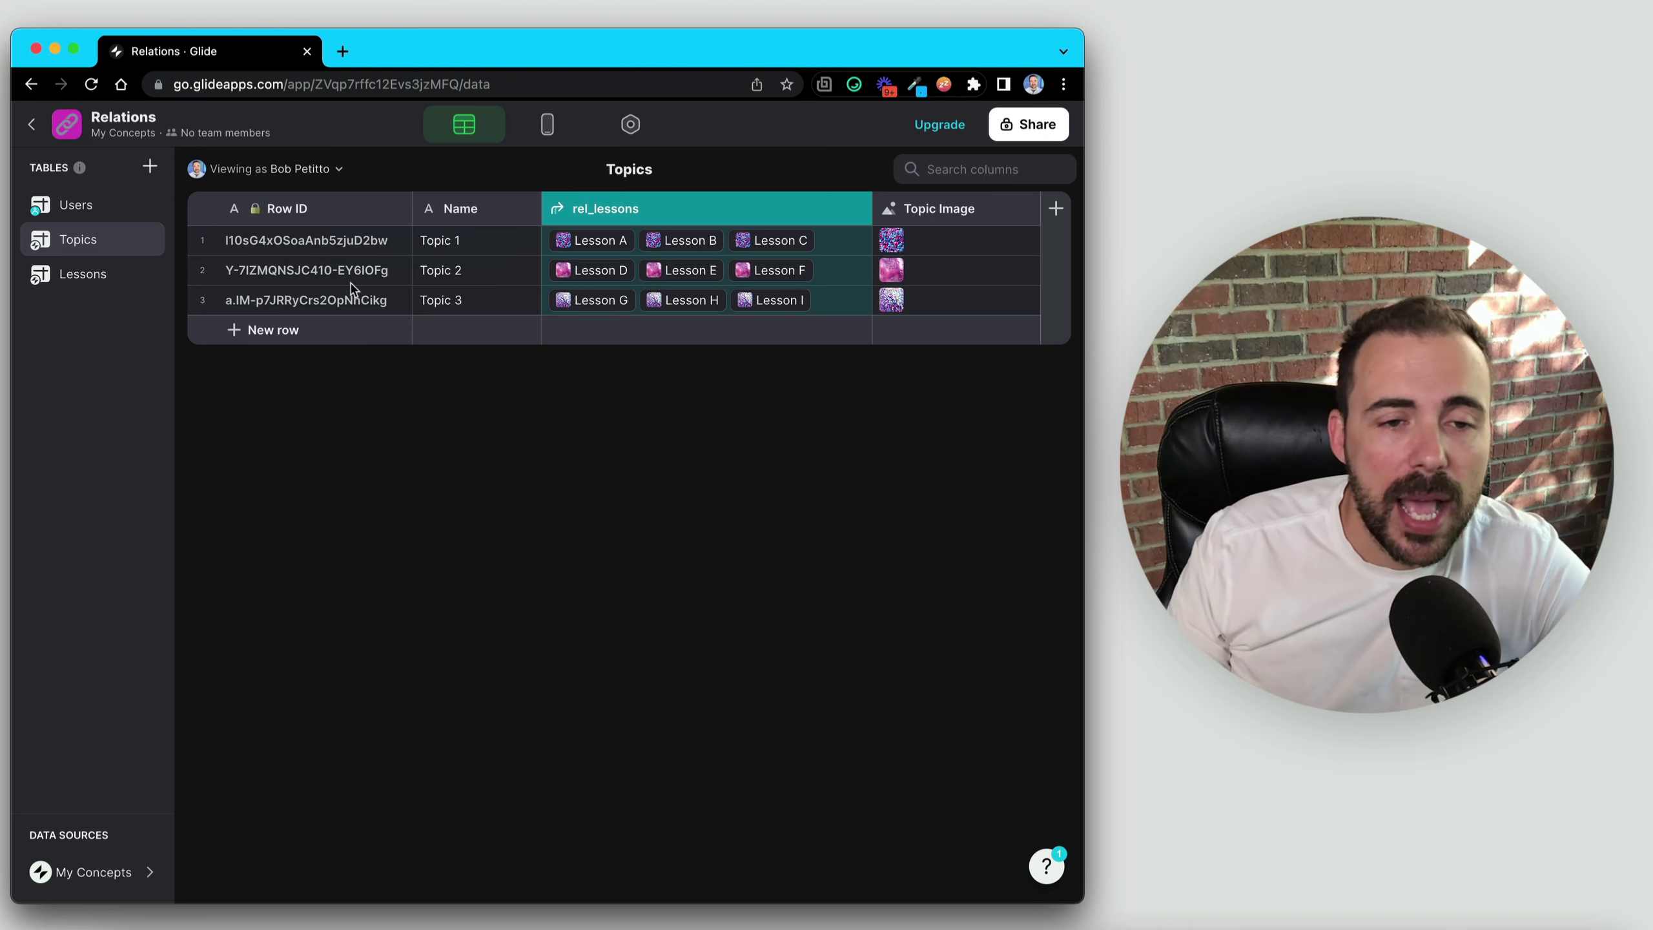
Examine the Topic ID values and the topicImage and topicName lookups for the first lessons in the Lessons table
left_click(91, 275)
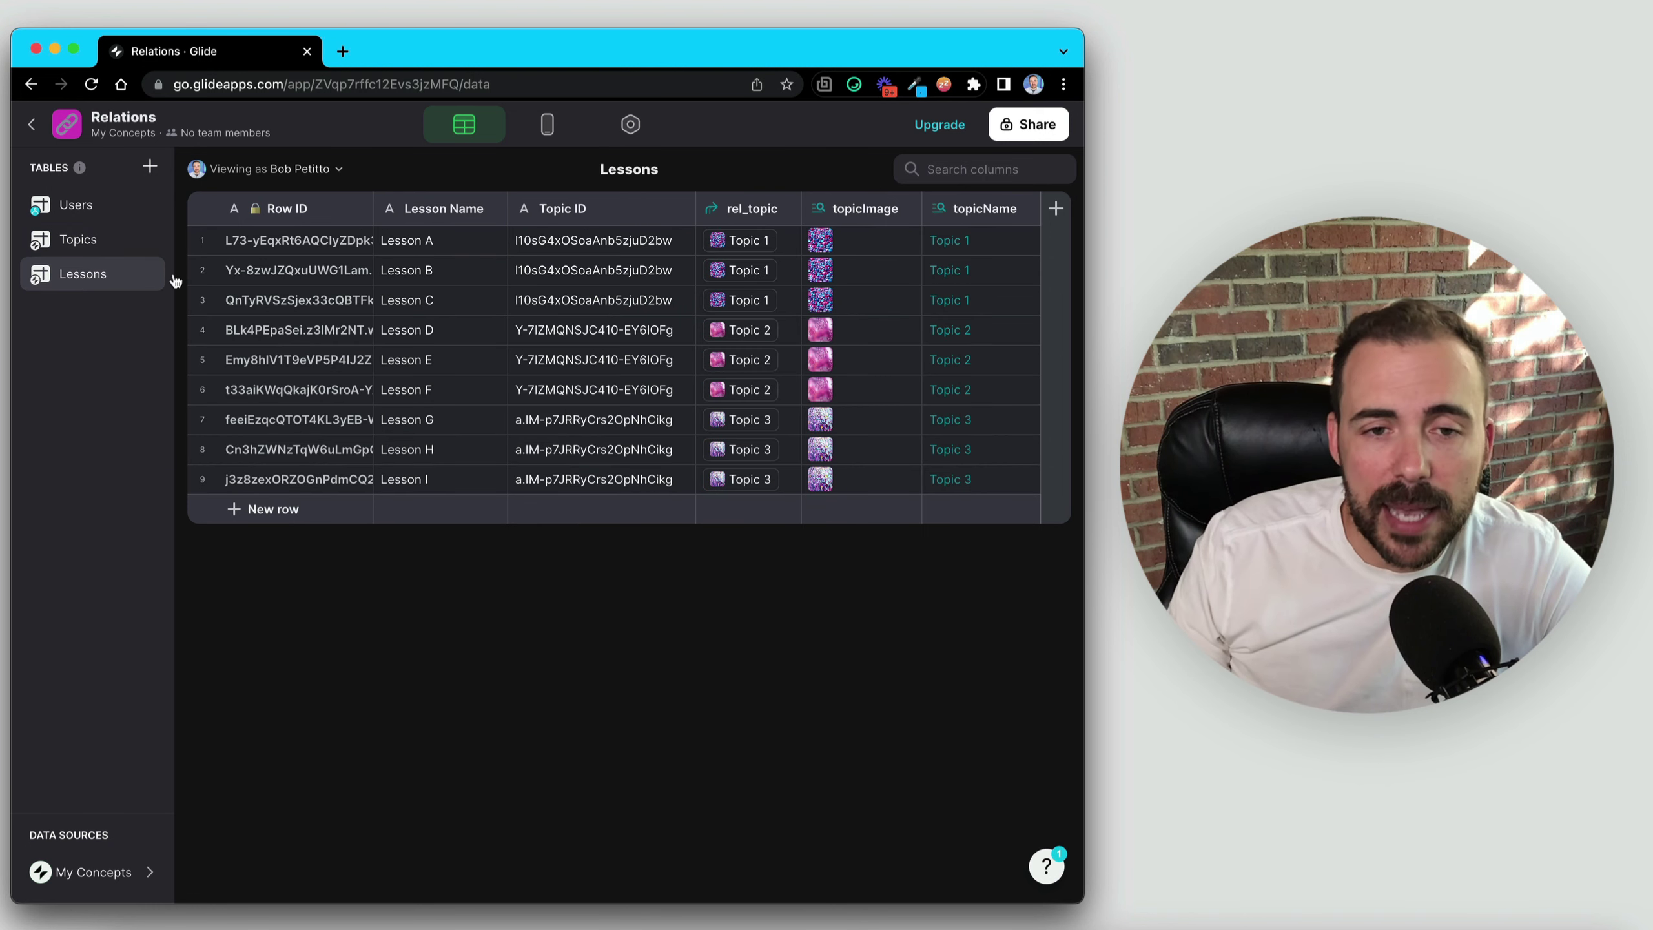
left_click_drag(608, 244, 607, 307)
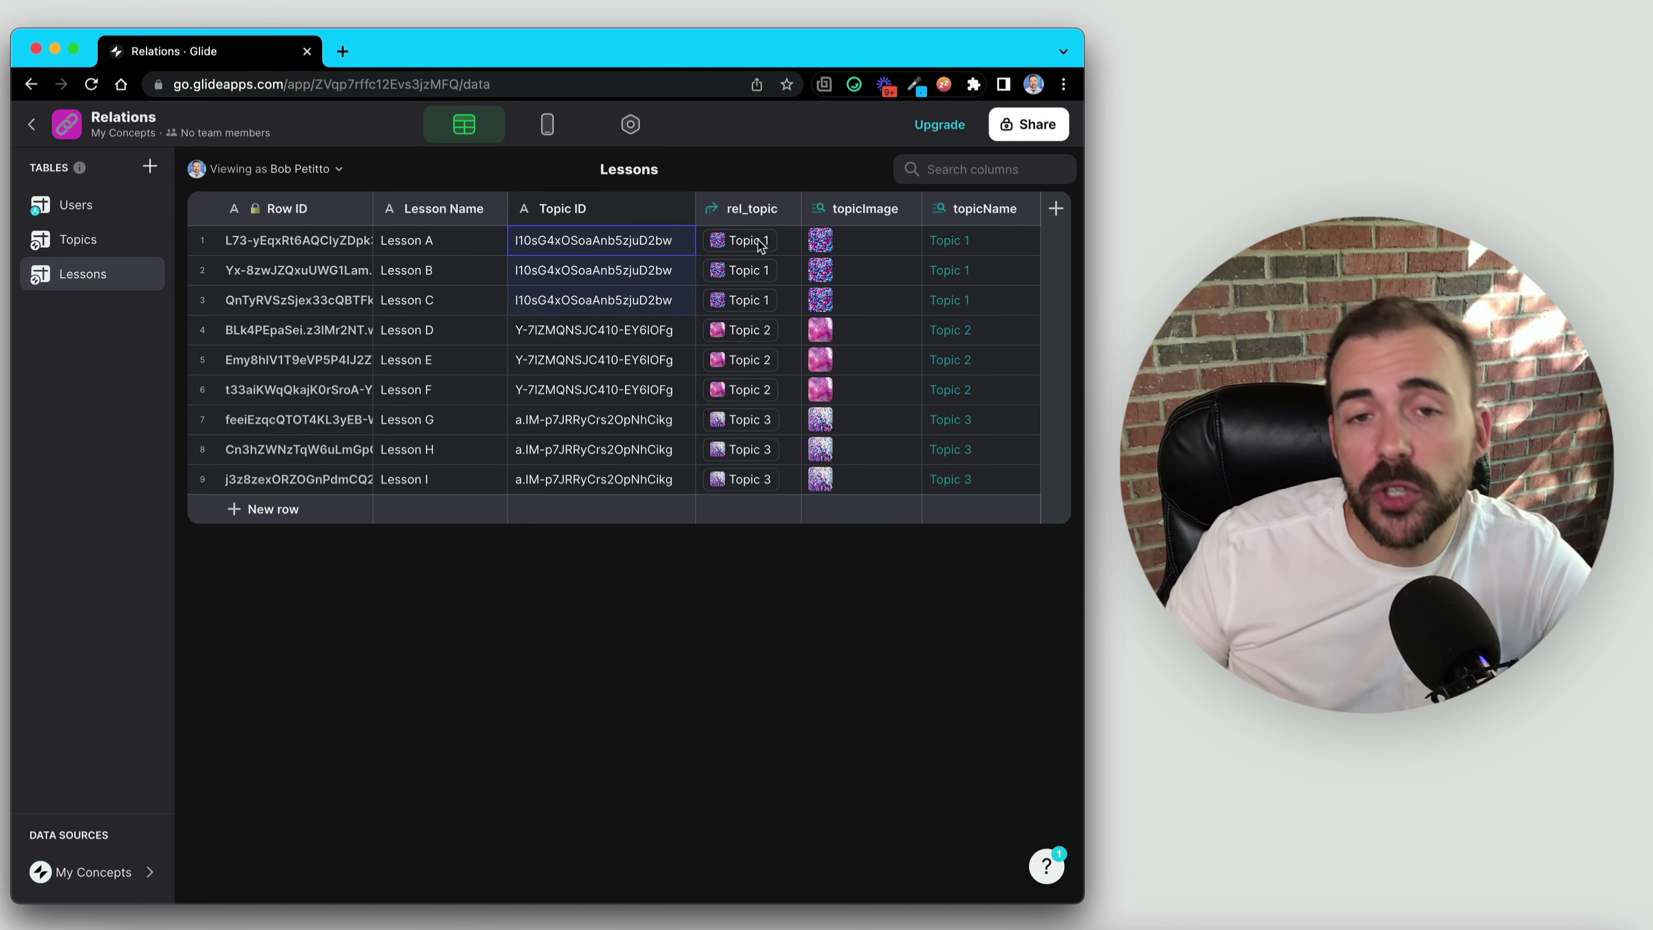
left_click(841, 248)
left_click(1006, 248)
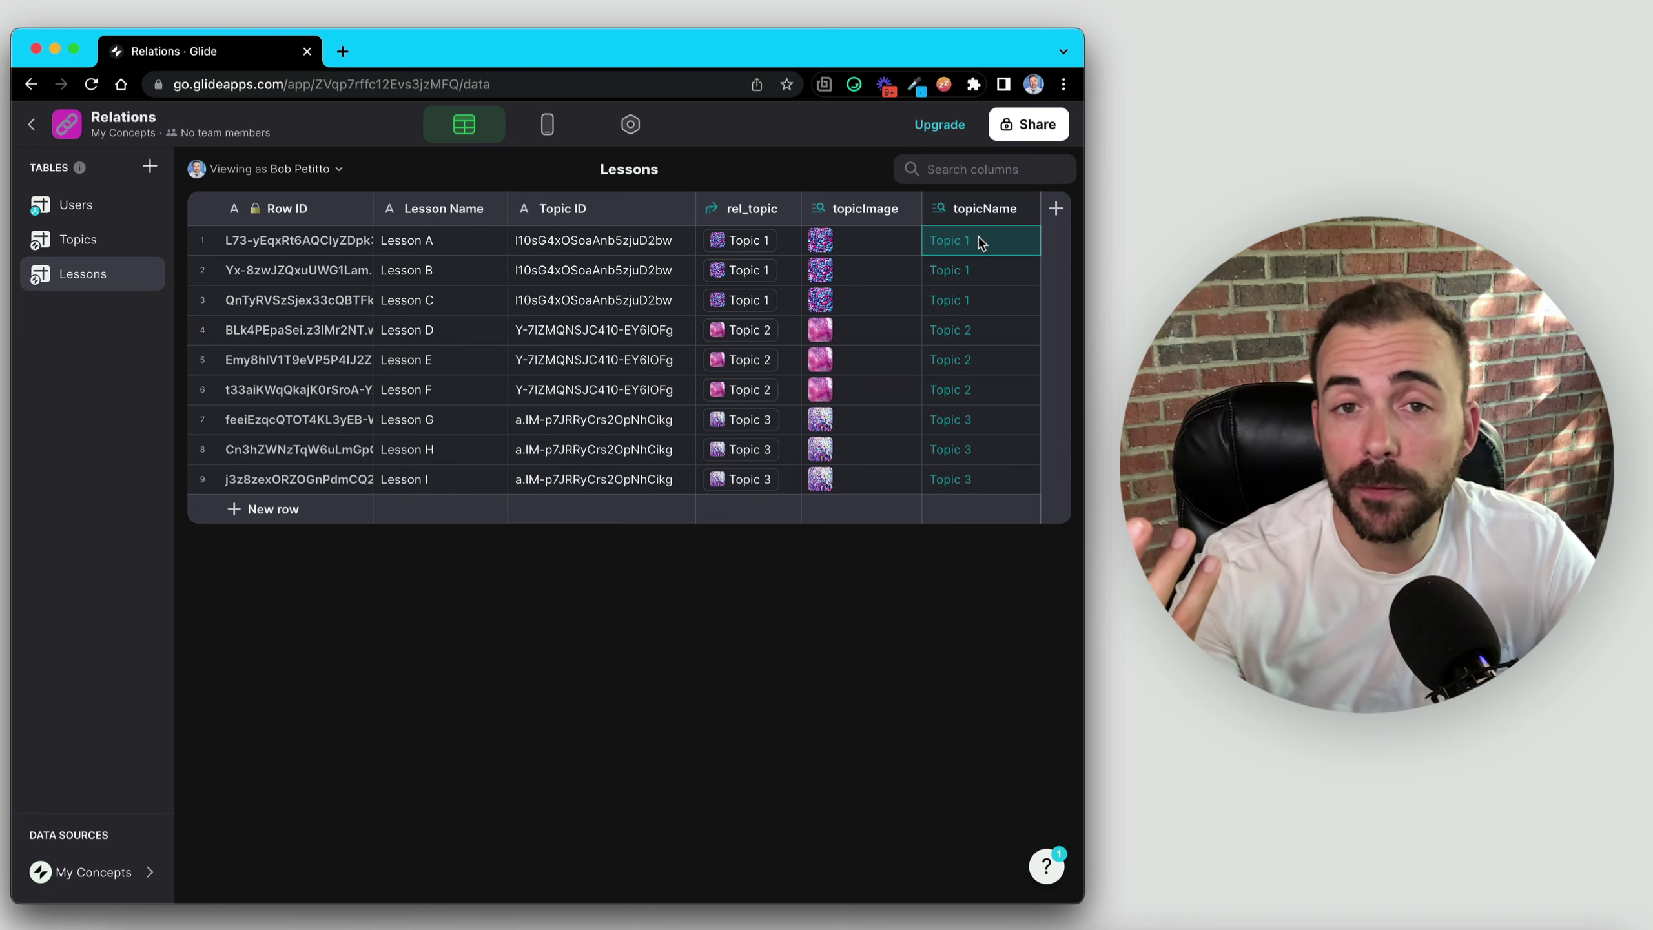
Create a new data table and name it Reviews
left_click(150, 167)
left_click(167, 200)
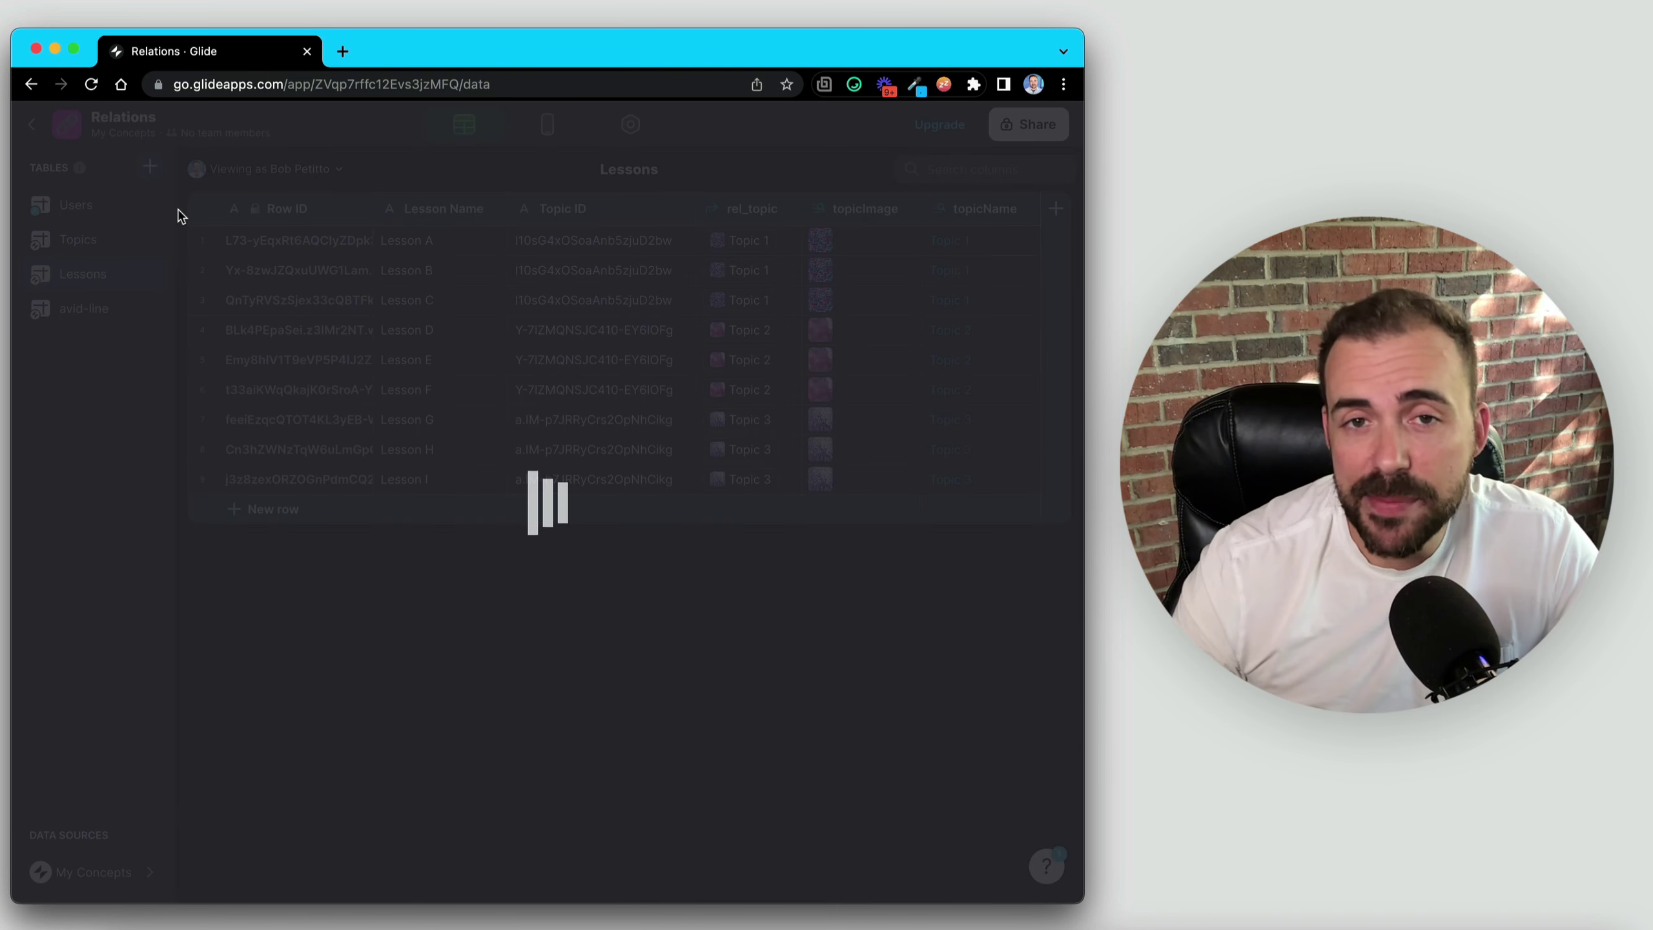
type("Reviews")
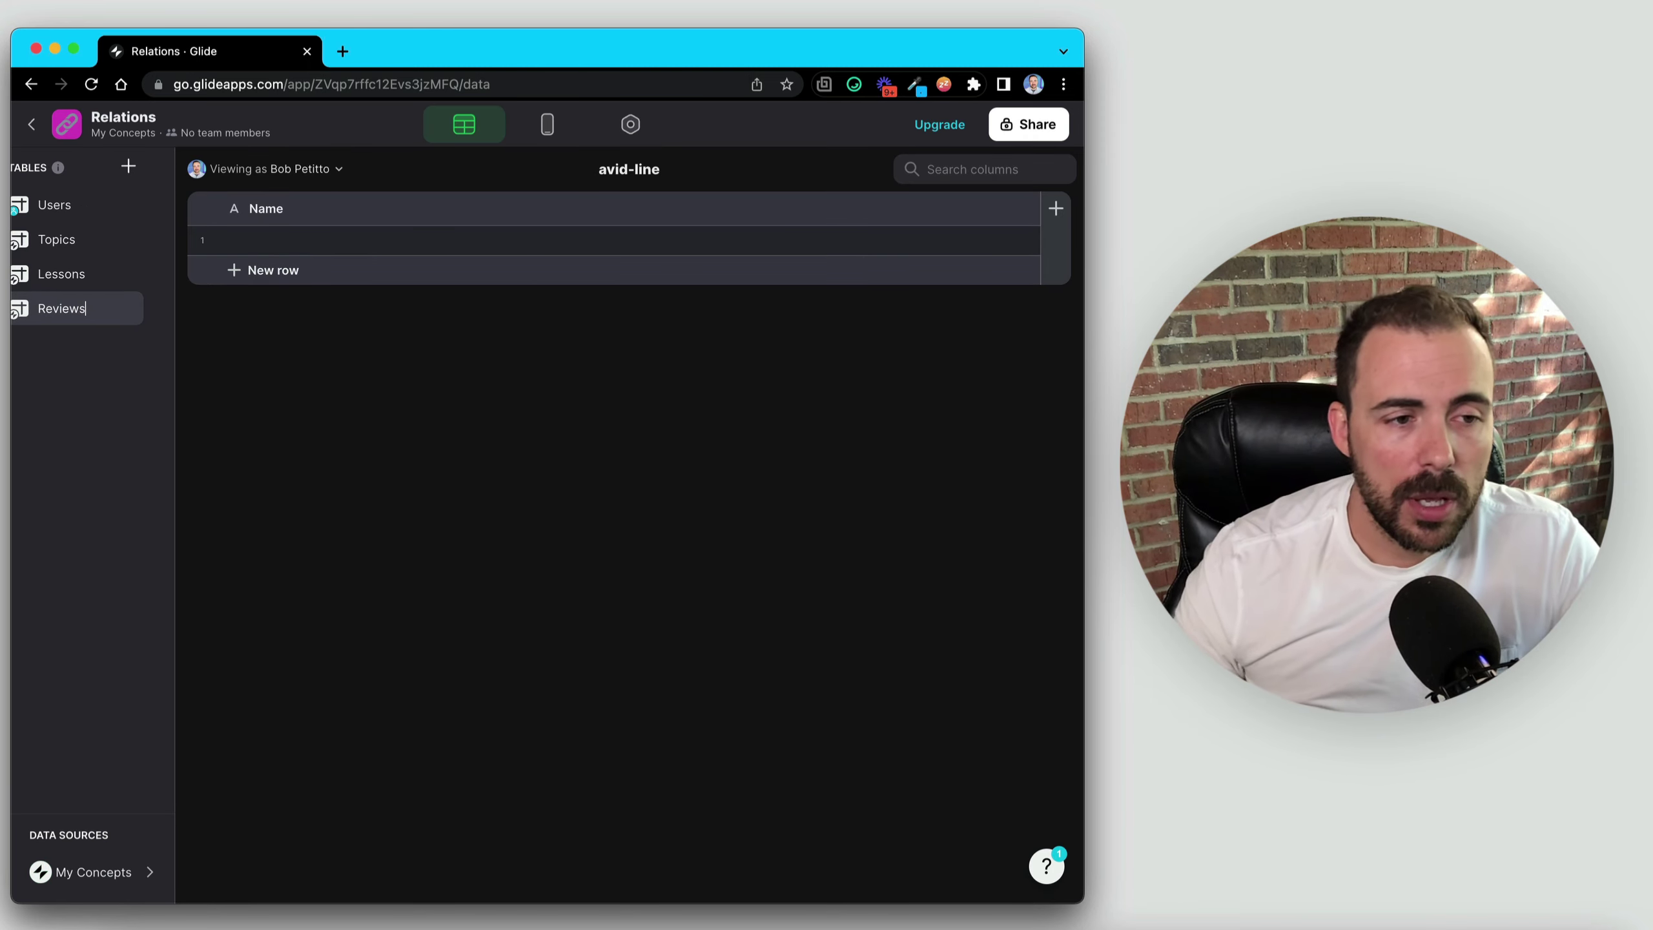
key("Return")
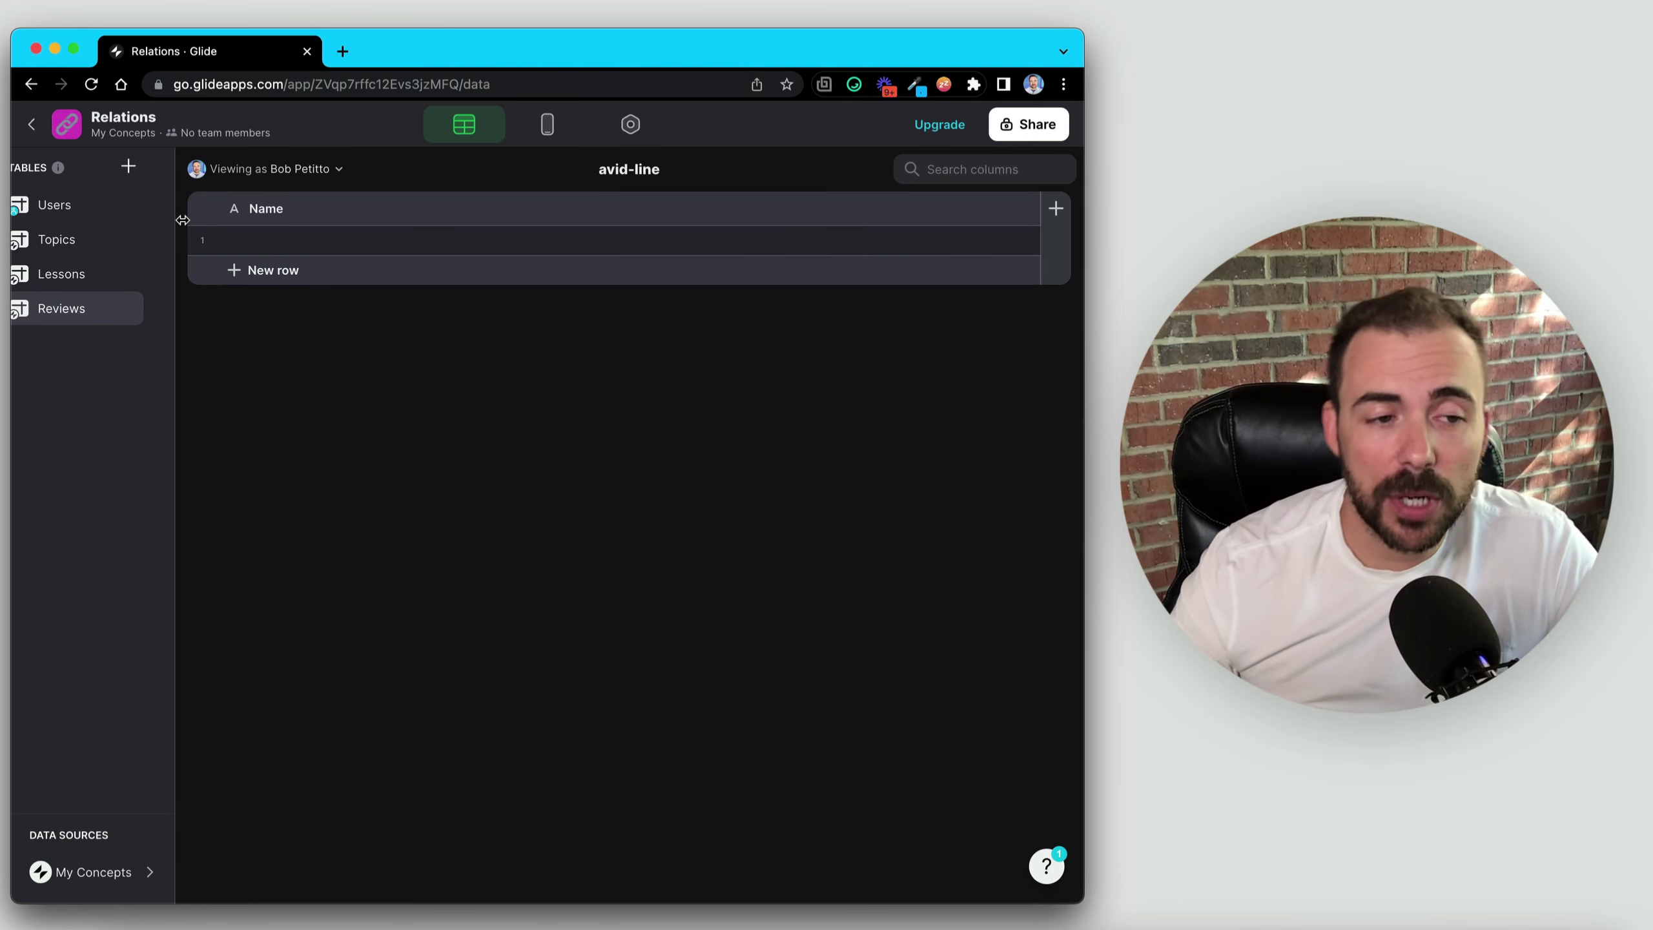
Check the Topic ID column in the Lessons table and add a Row ID column to the Reviews table
left_click(60, 274)
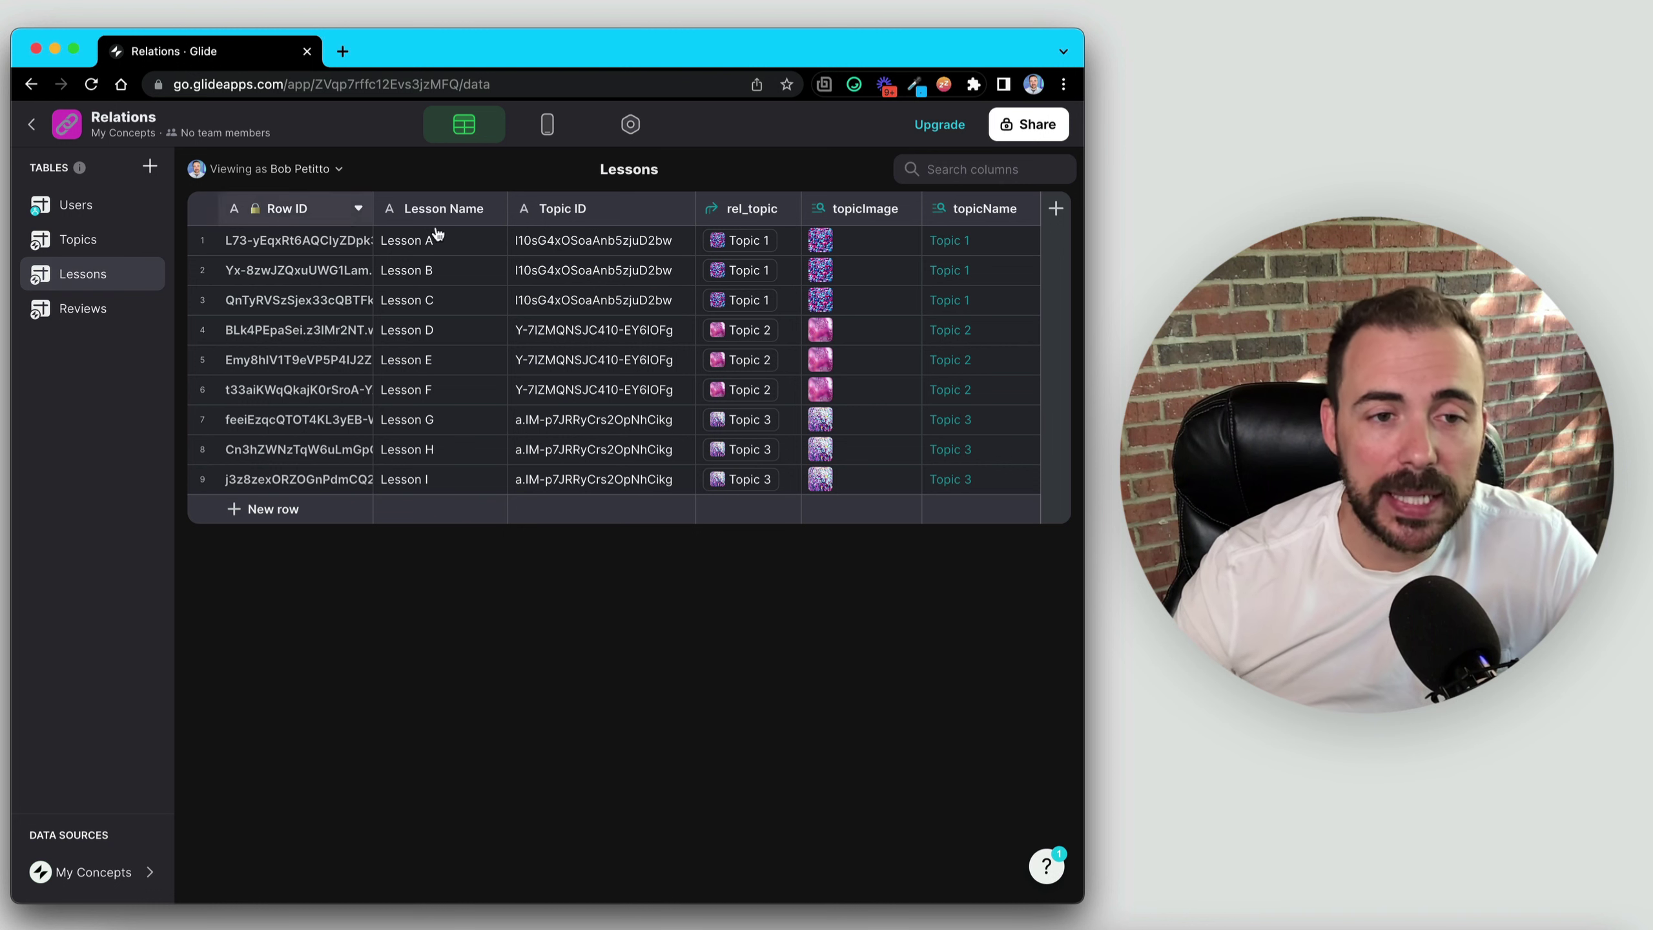
left_click(564, 219)
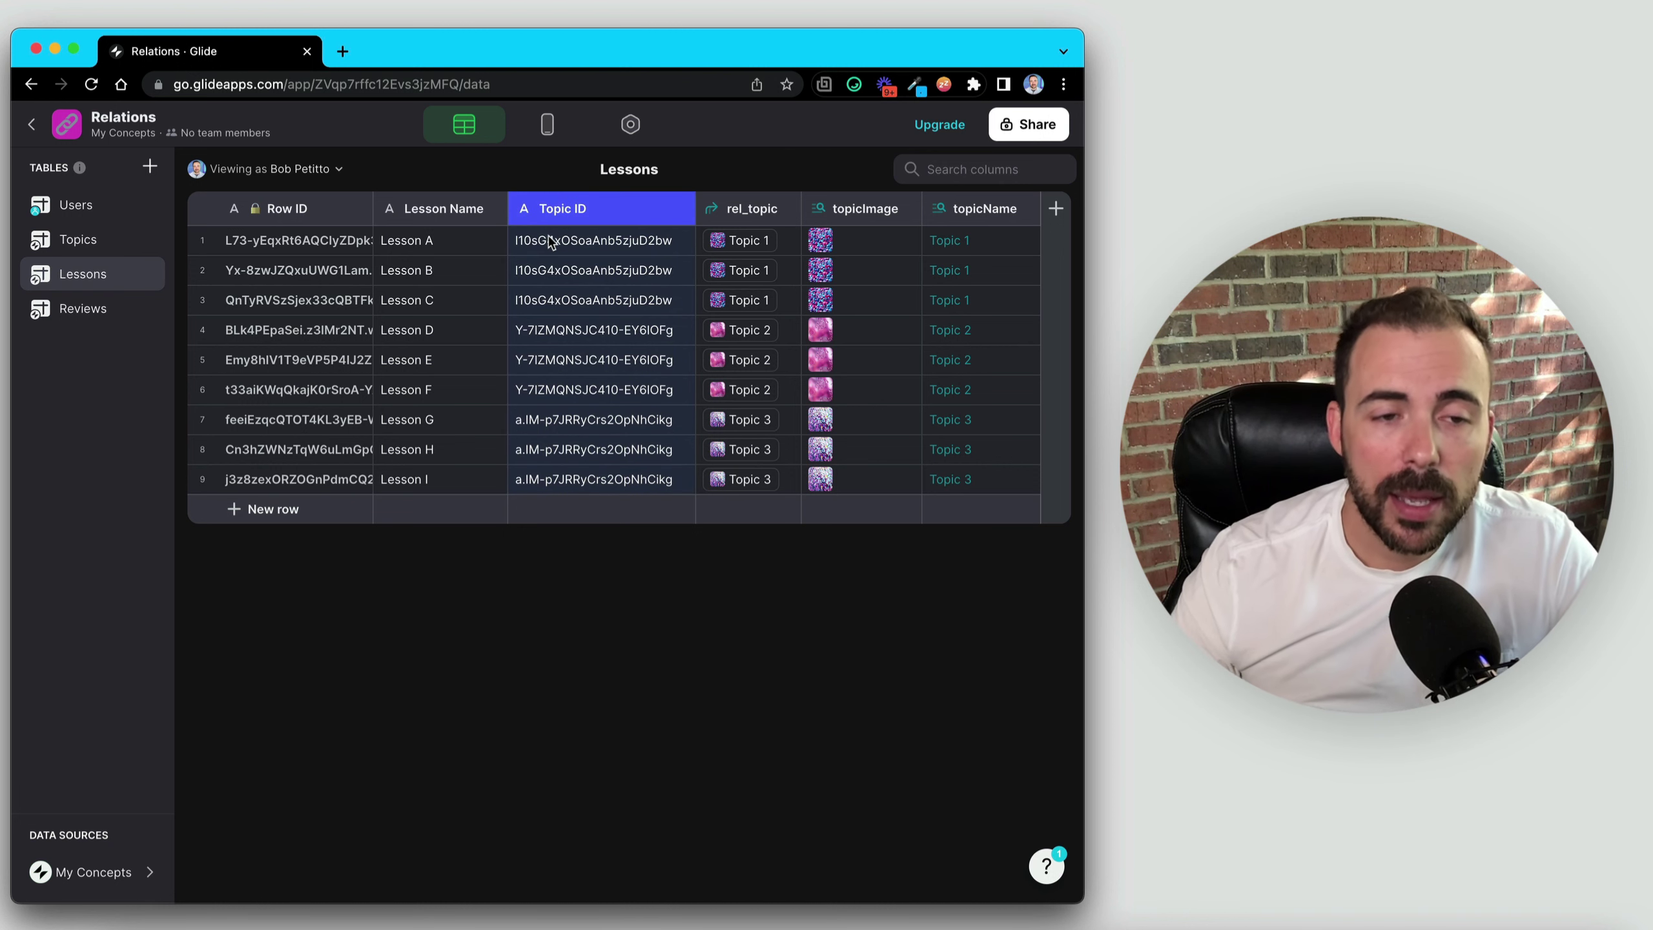
left_click(60, 319)
left_click(1054, 208)
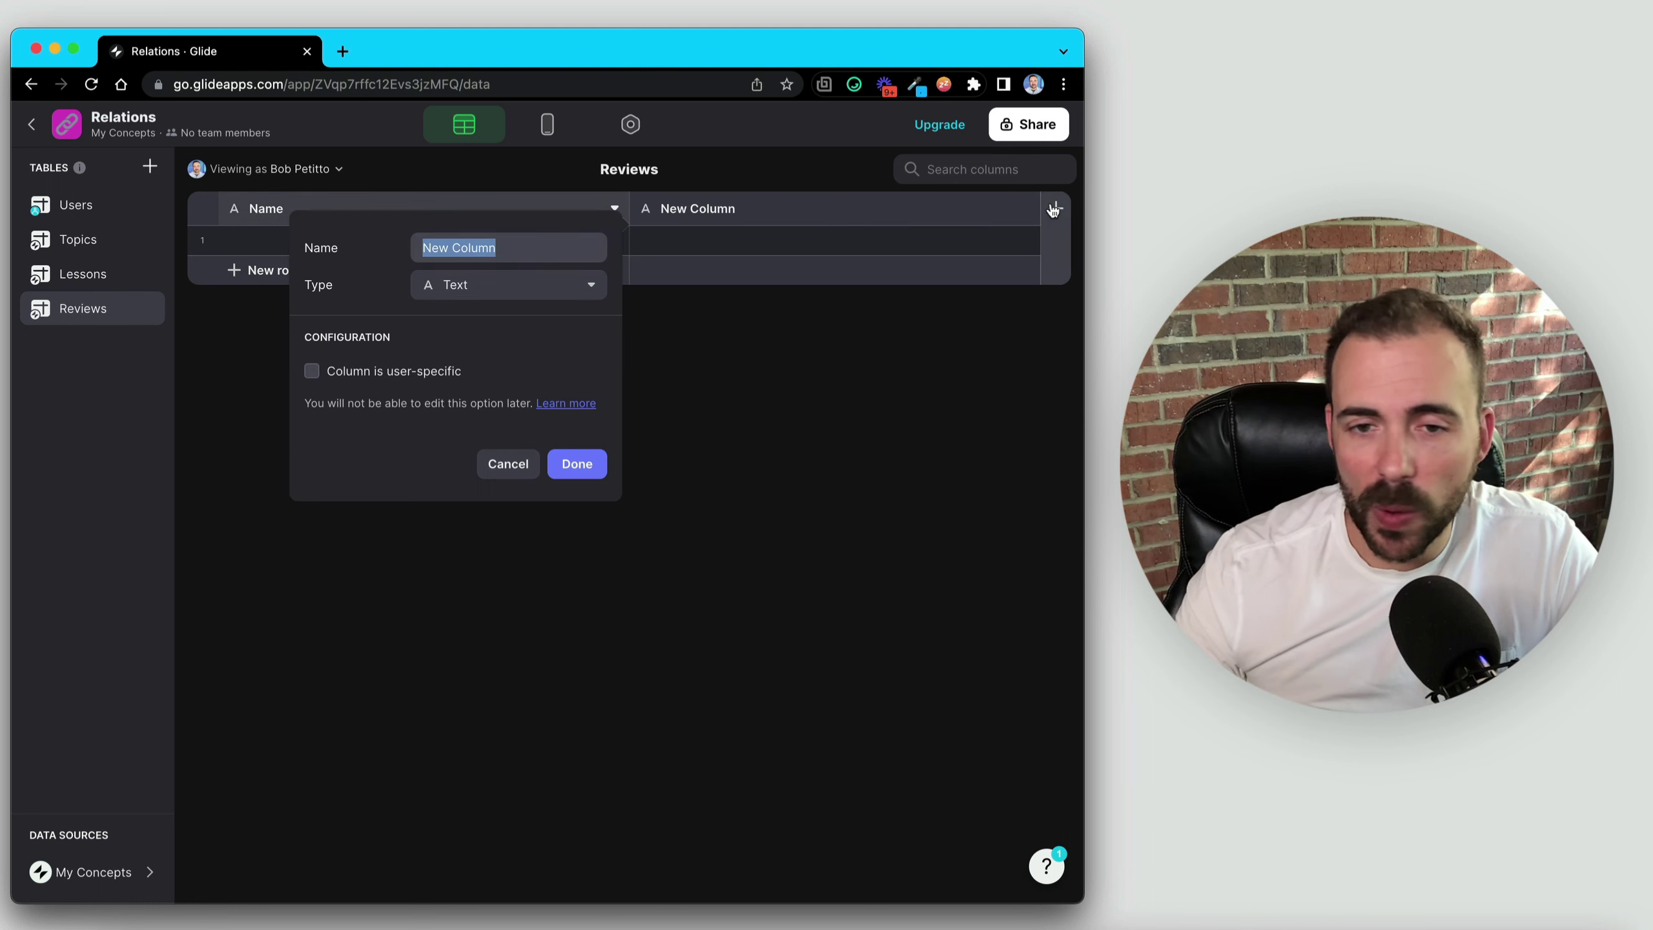
left_click(455, 285)
mouse_move(465, 541)
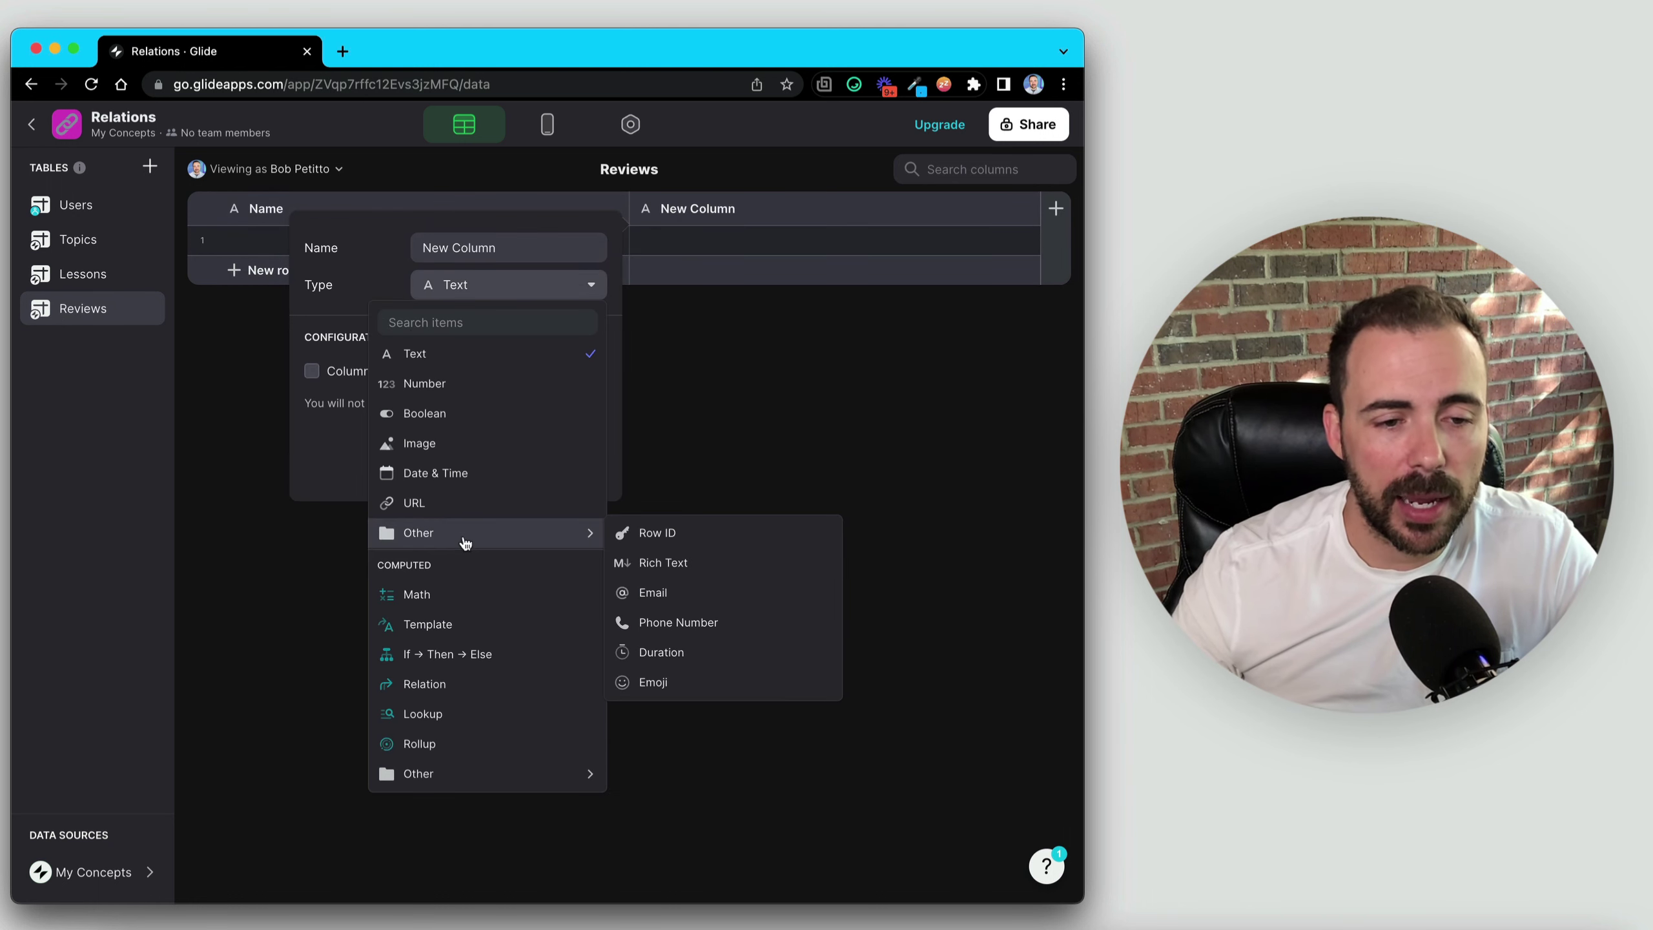
left_click(705, 534)
left_click(581, 372)
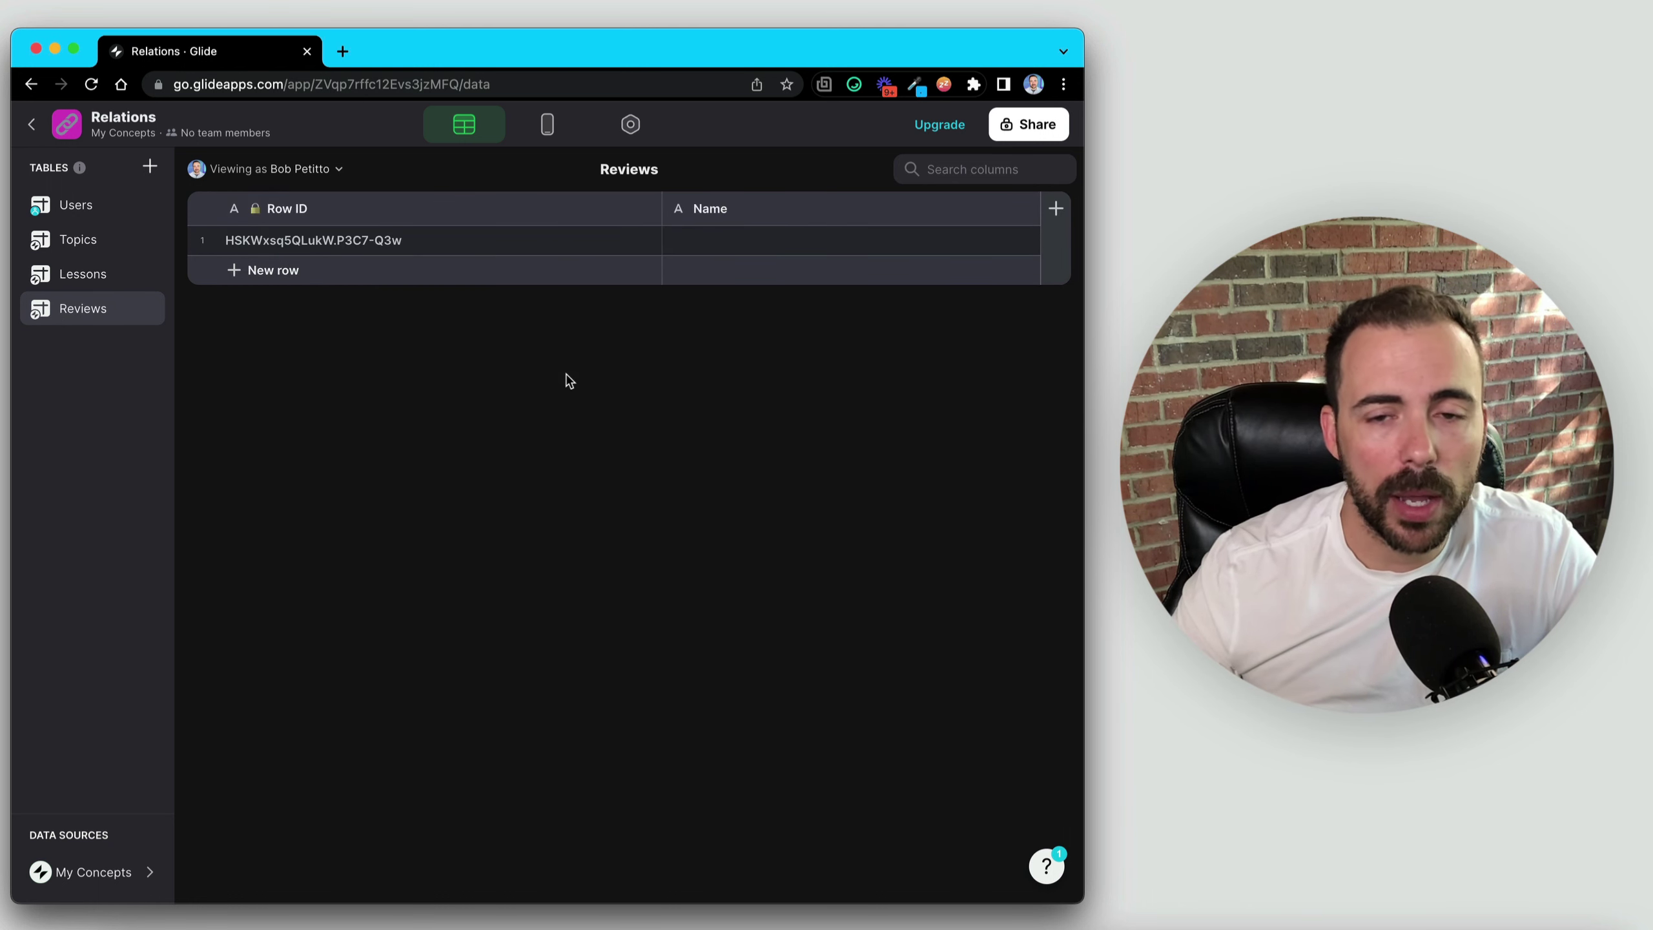
Rename the Name column of the Reviews table to Lesson ID
left_click(825, 210)
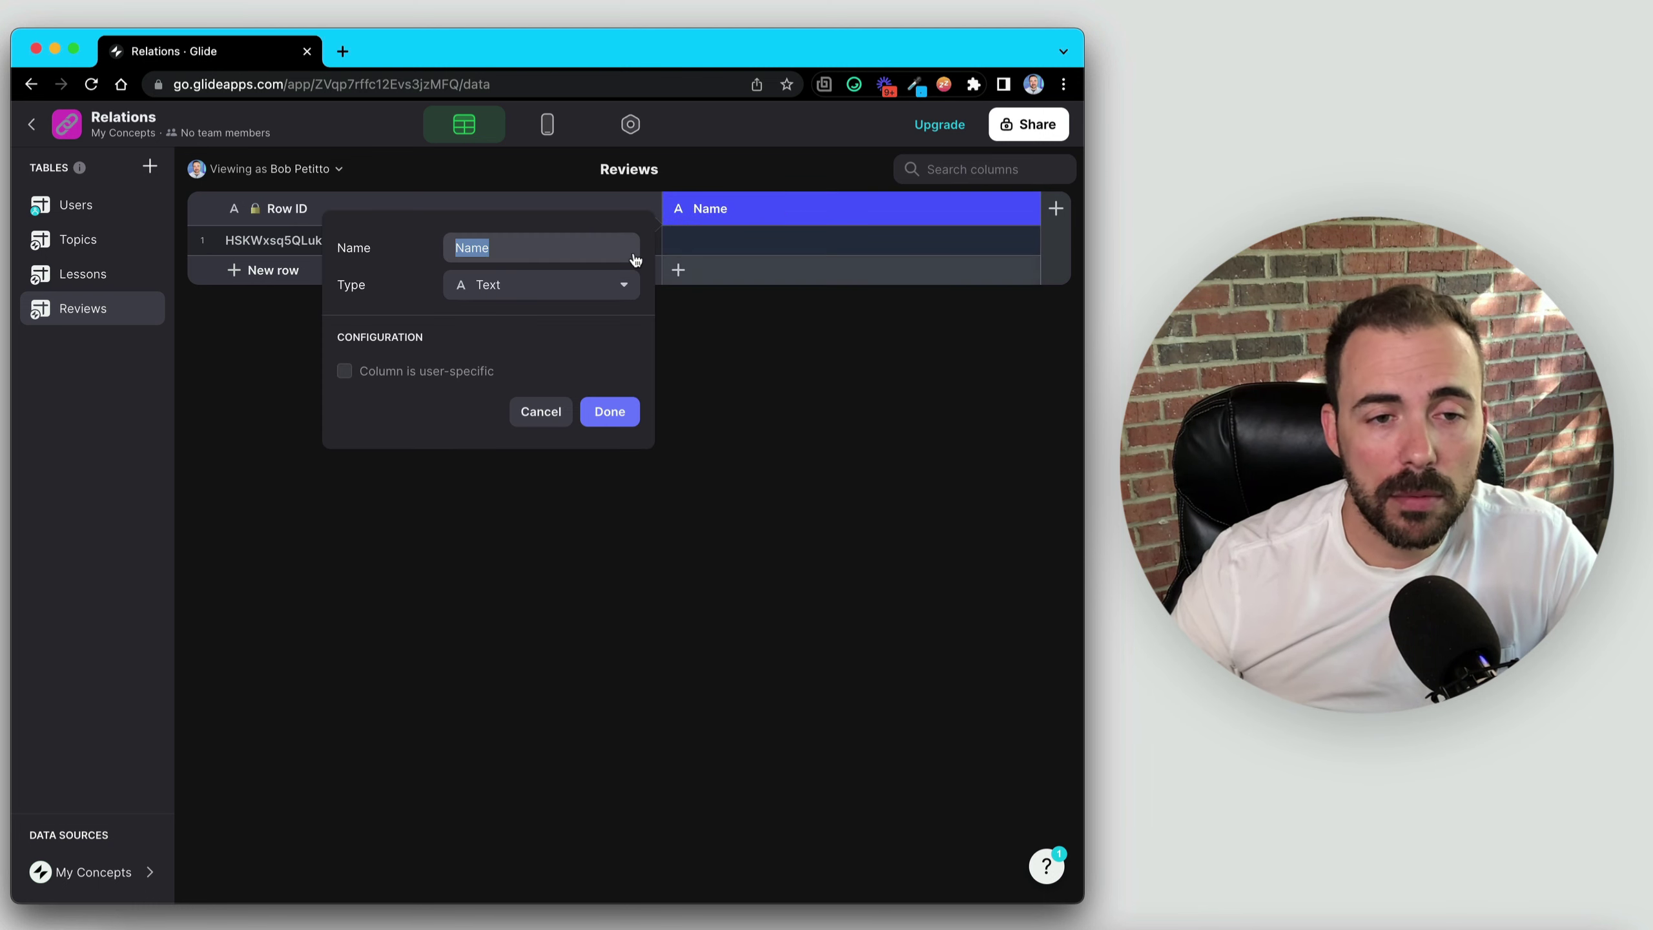
type("Lesson ID")
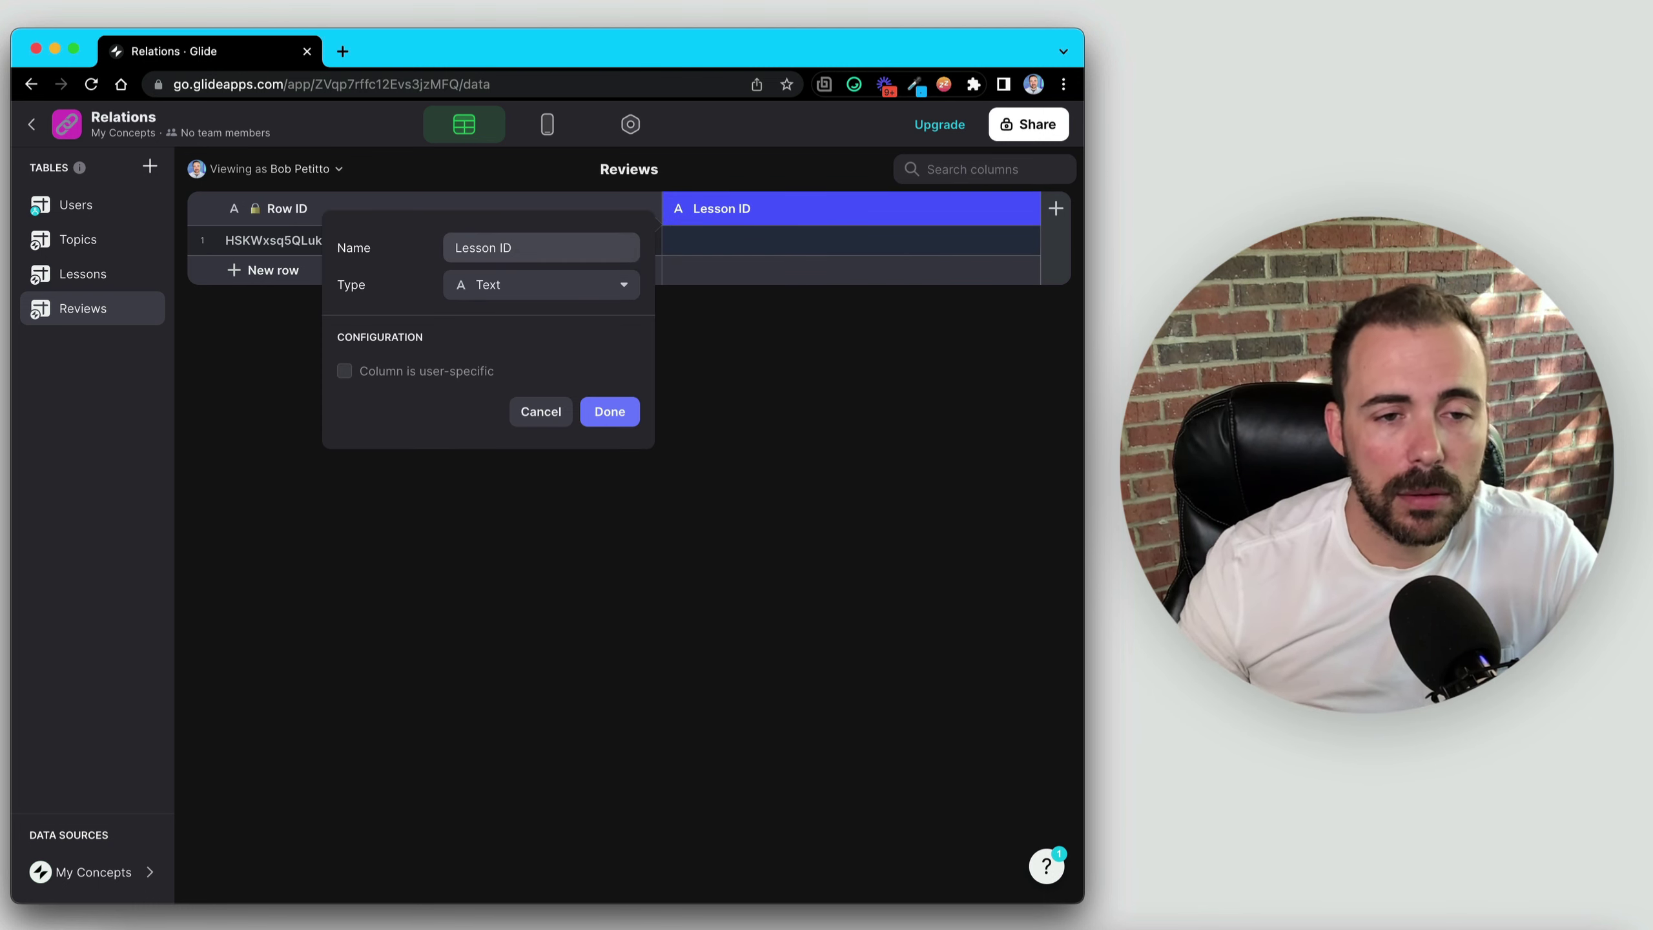
key("Return")
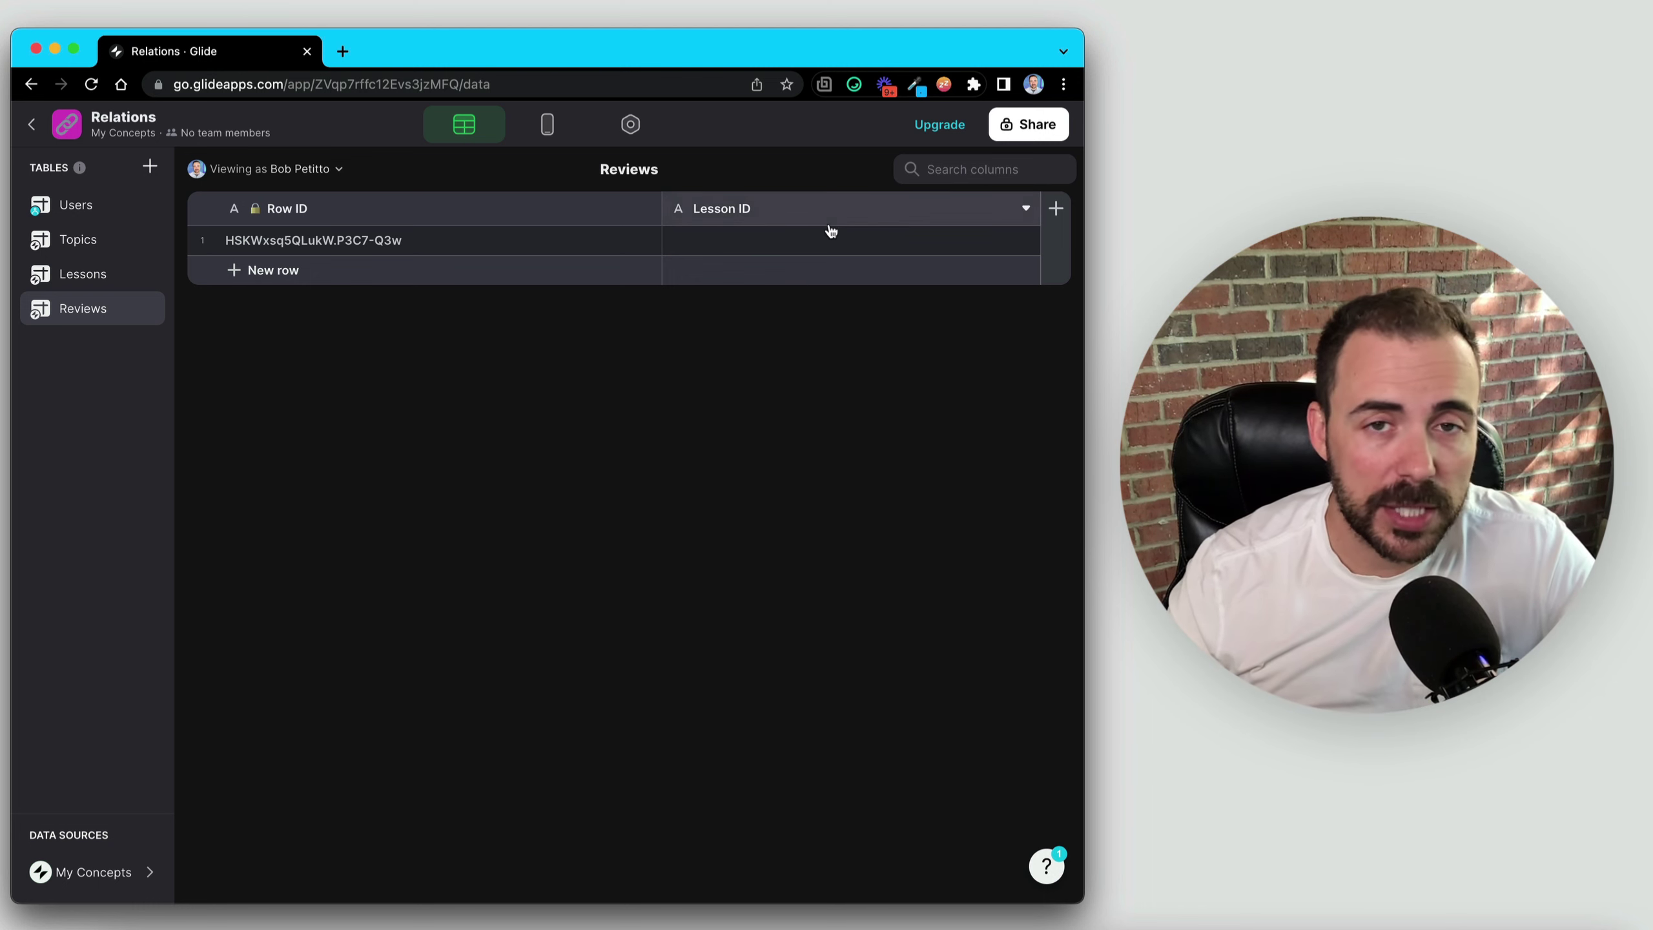
Add two text columns named User ID and Timestamp to the Reviews table
left_click(1056, 210)
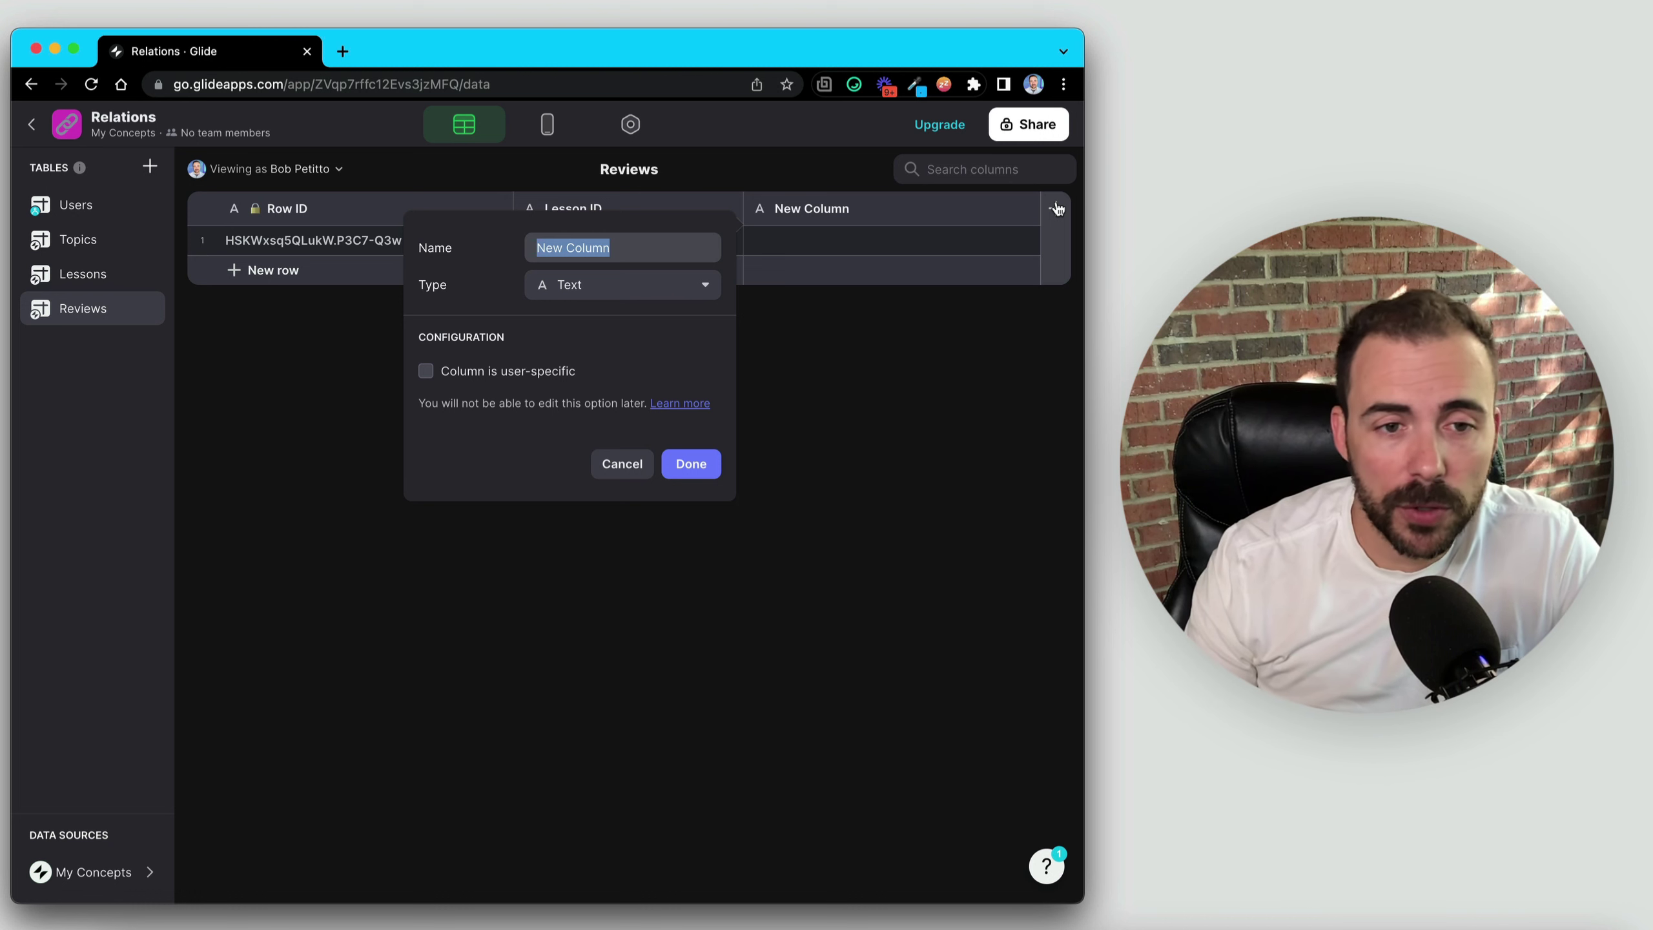
type("User ID")
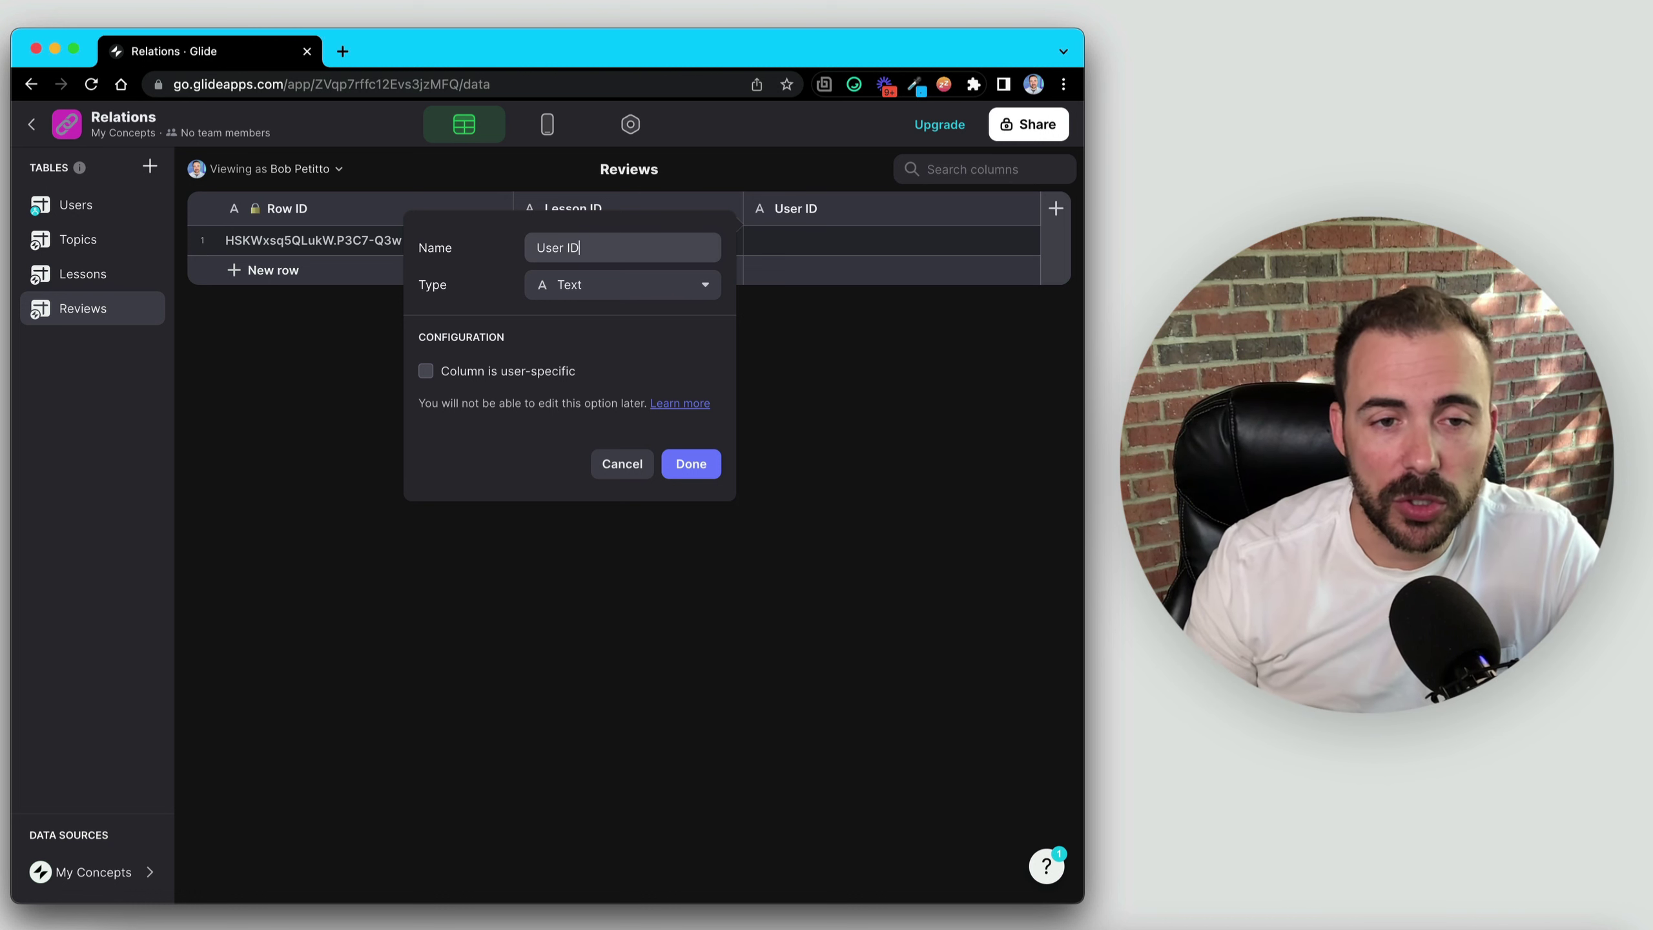
left_click(691, 464)
left_click(1066, 212)
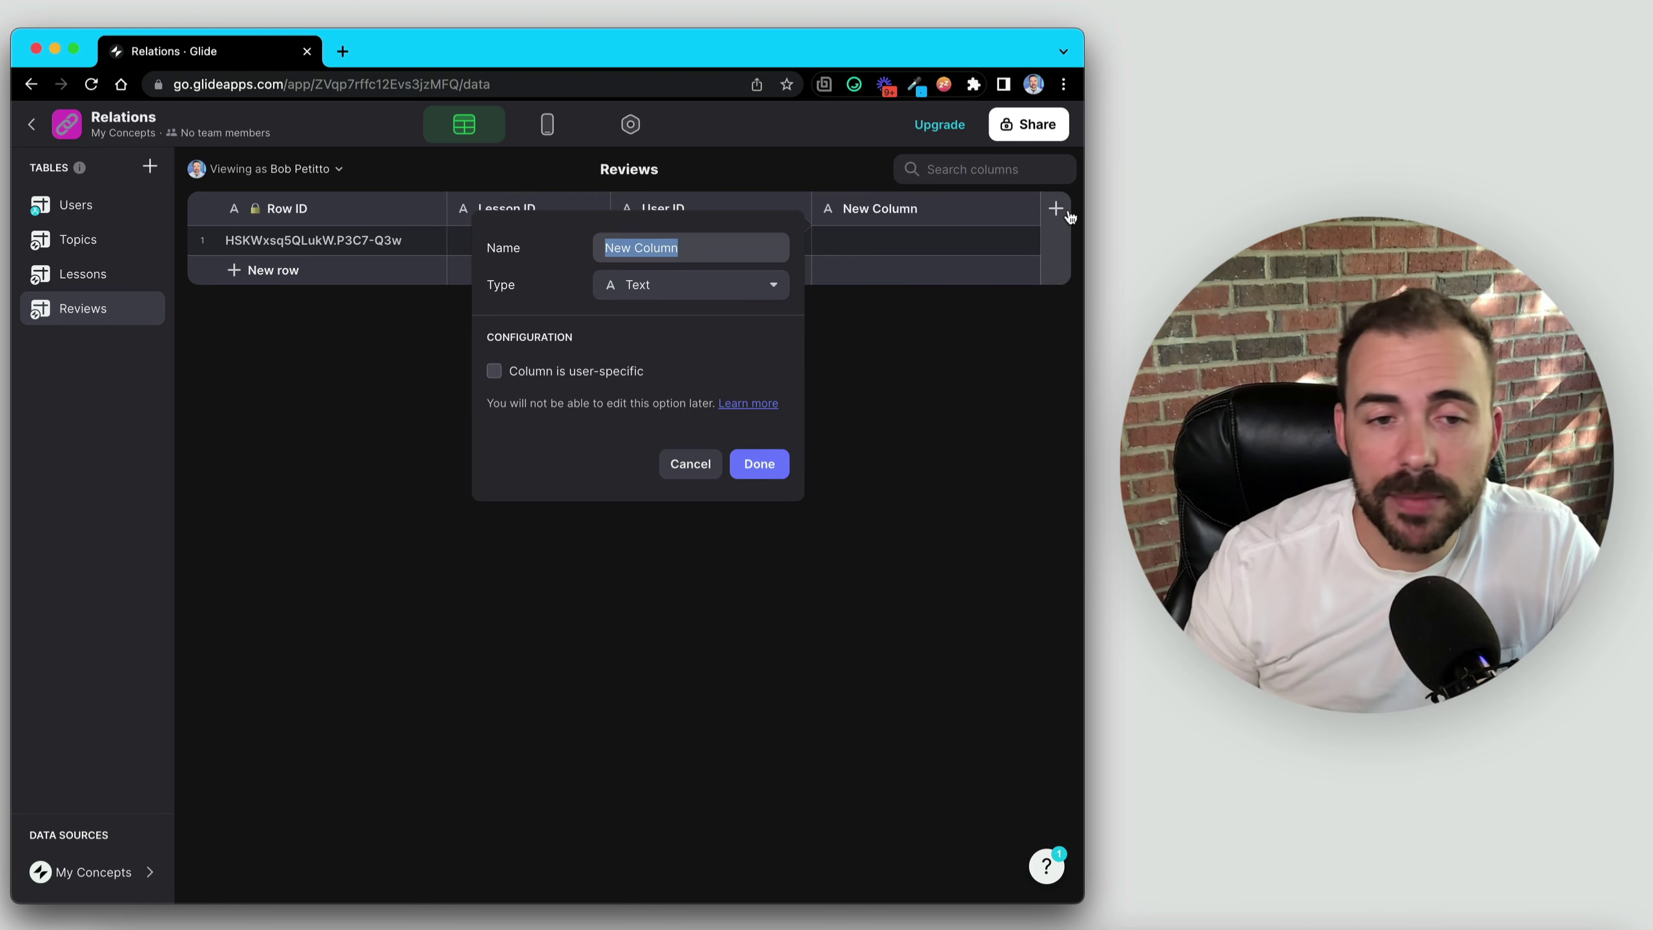
type("Timestamp")
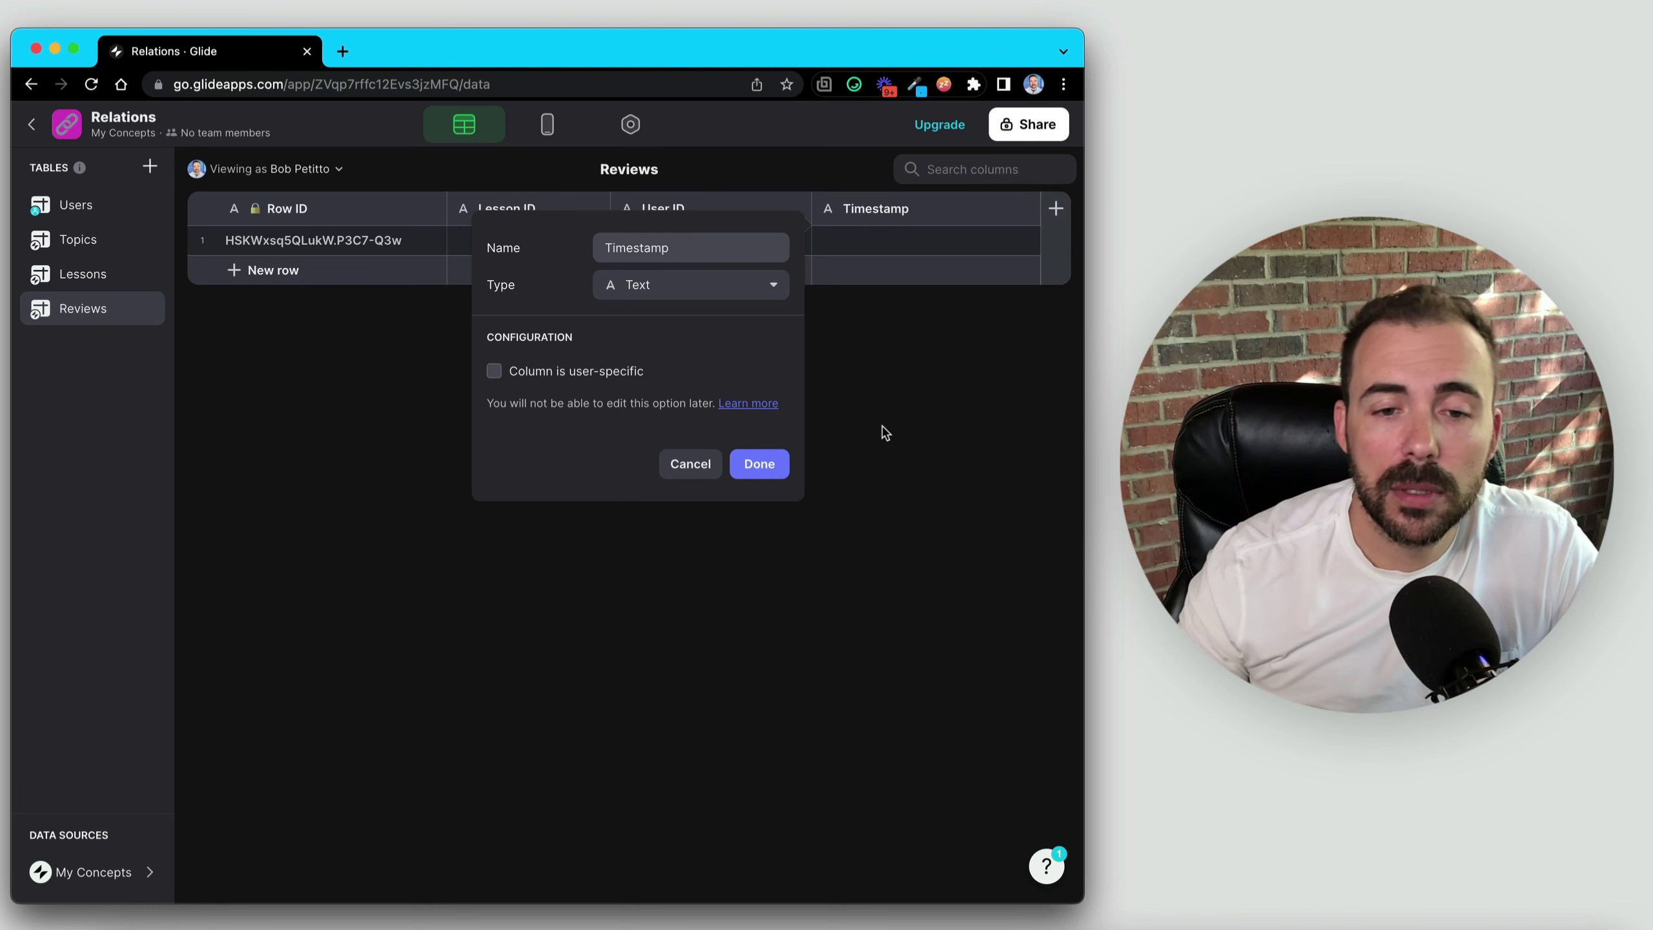
left_click(775, 456)
Add a text column named Review to the Reviews table
left_click(1053, 210)
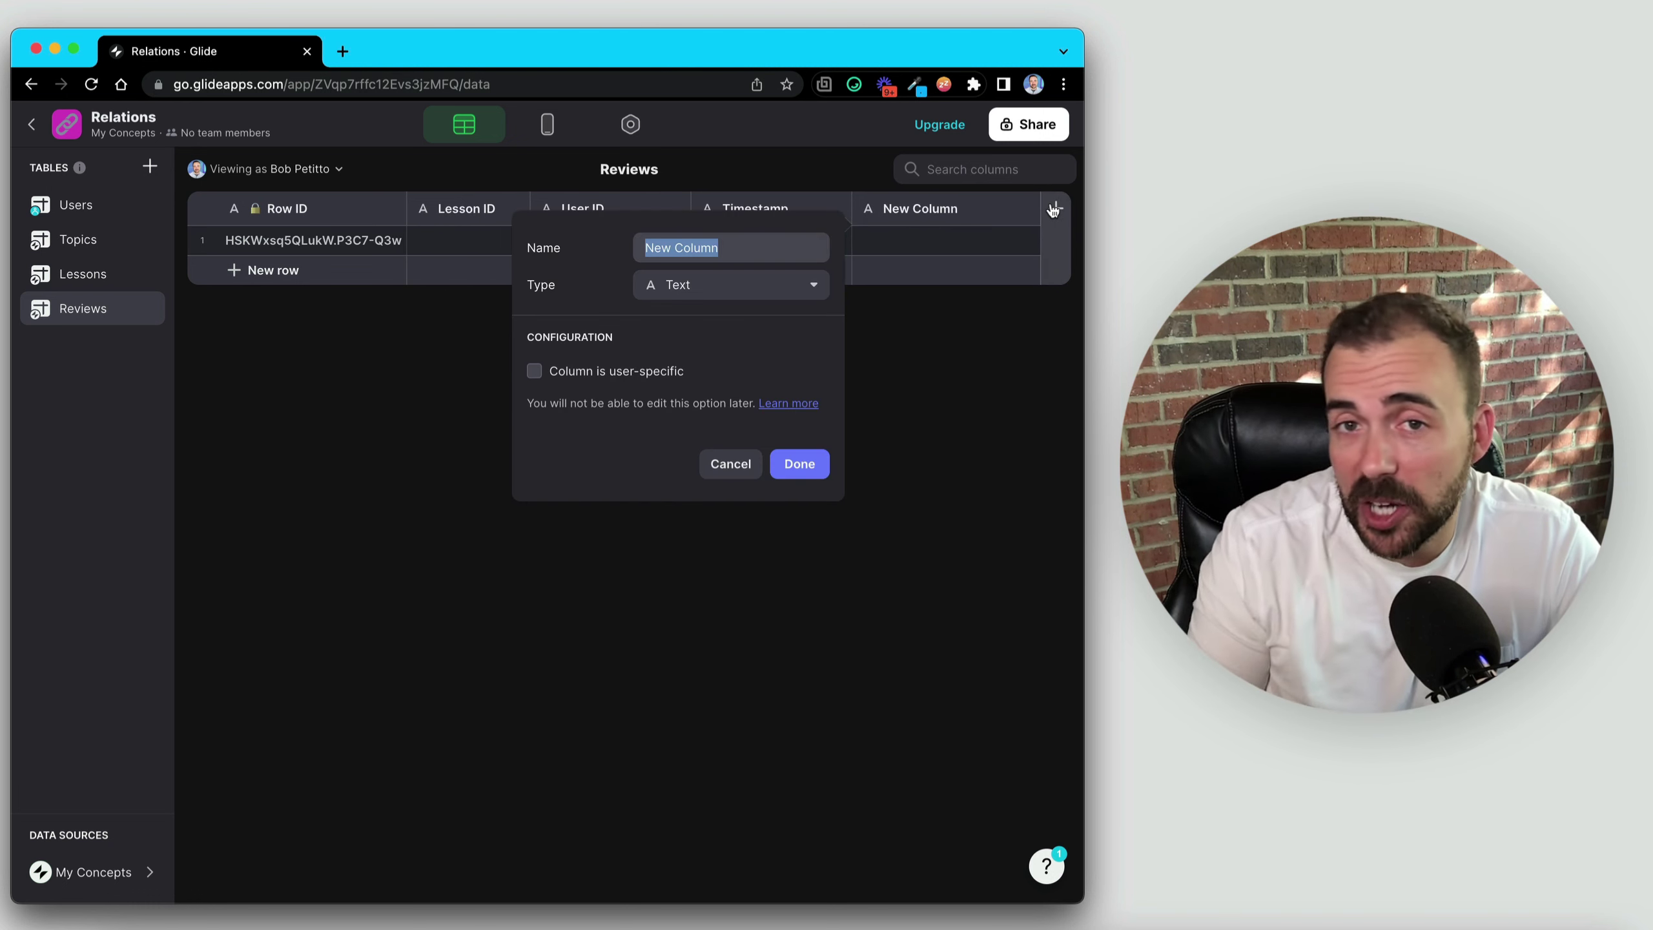
type("Review")
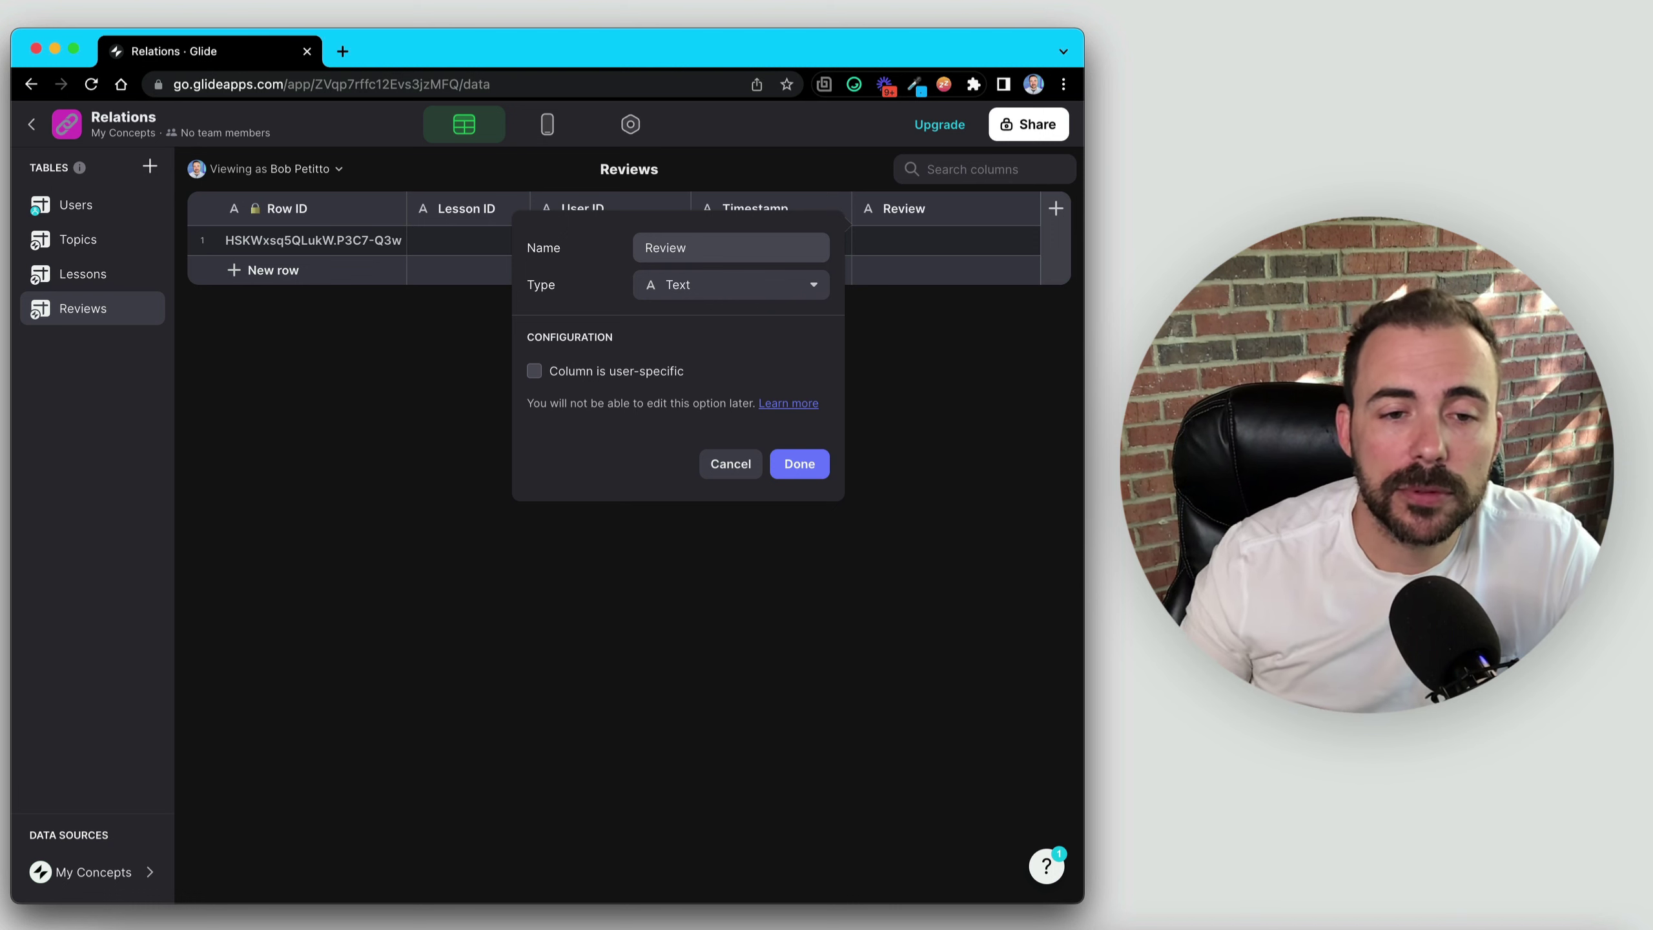
left_click(806, 466)
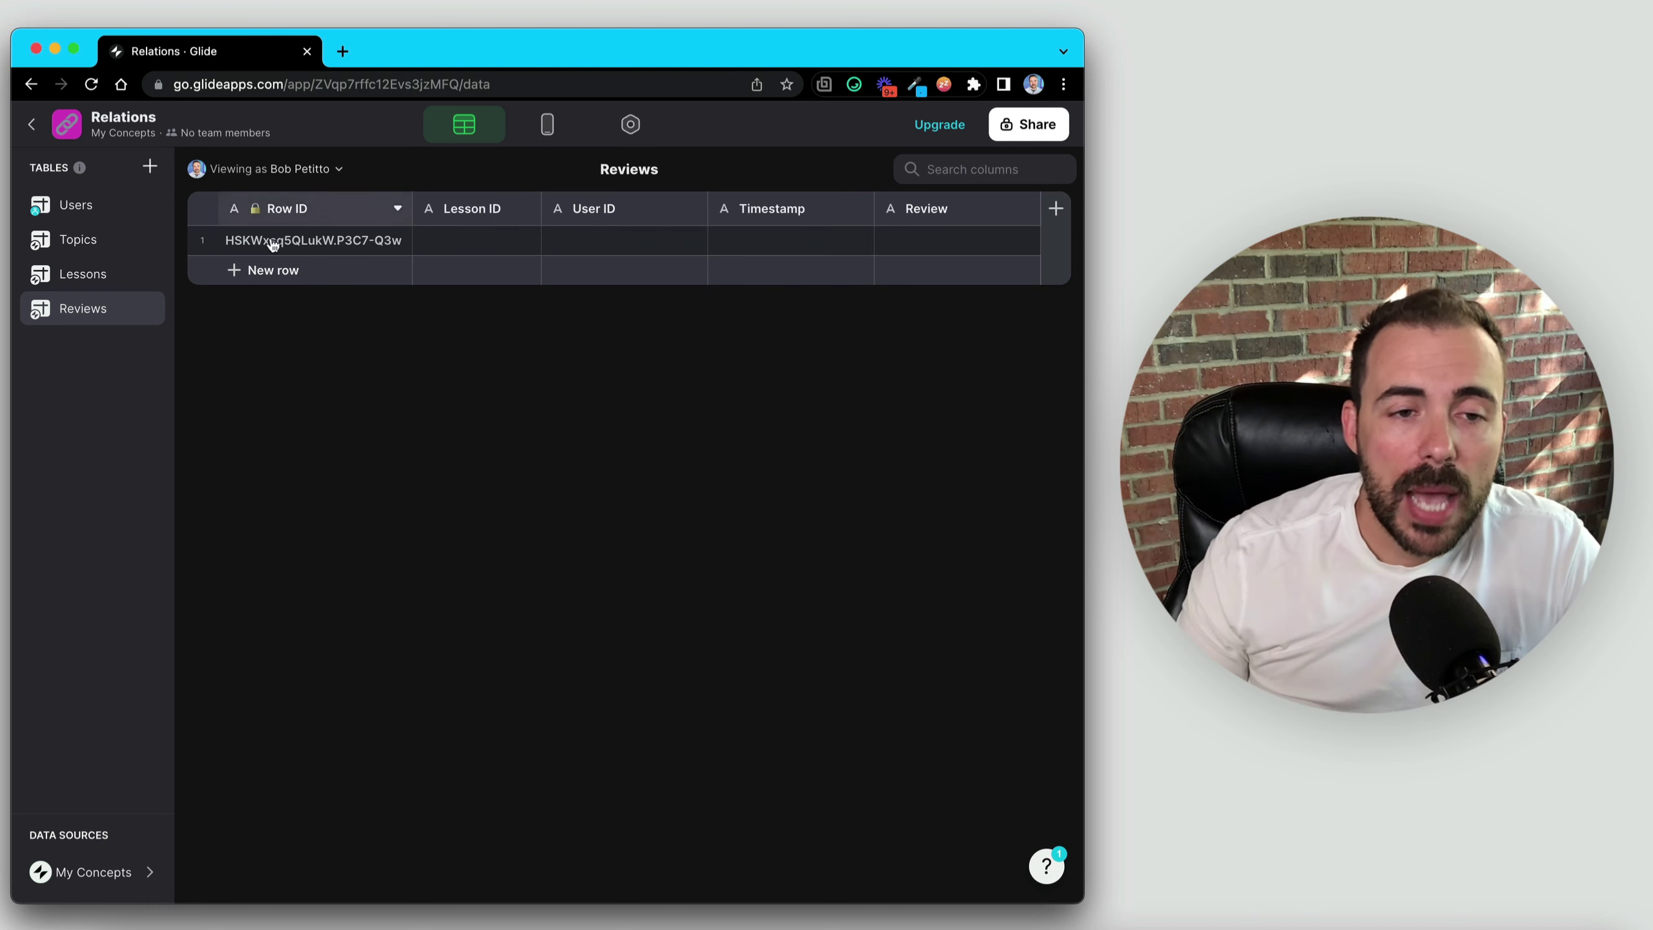
left_click(447, 244)
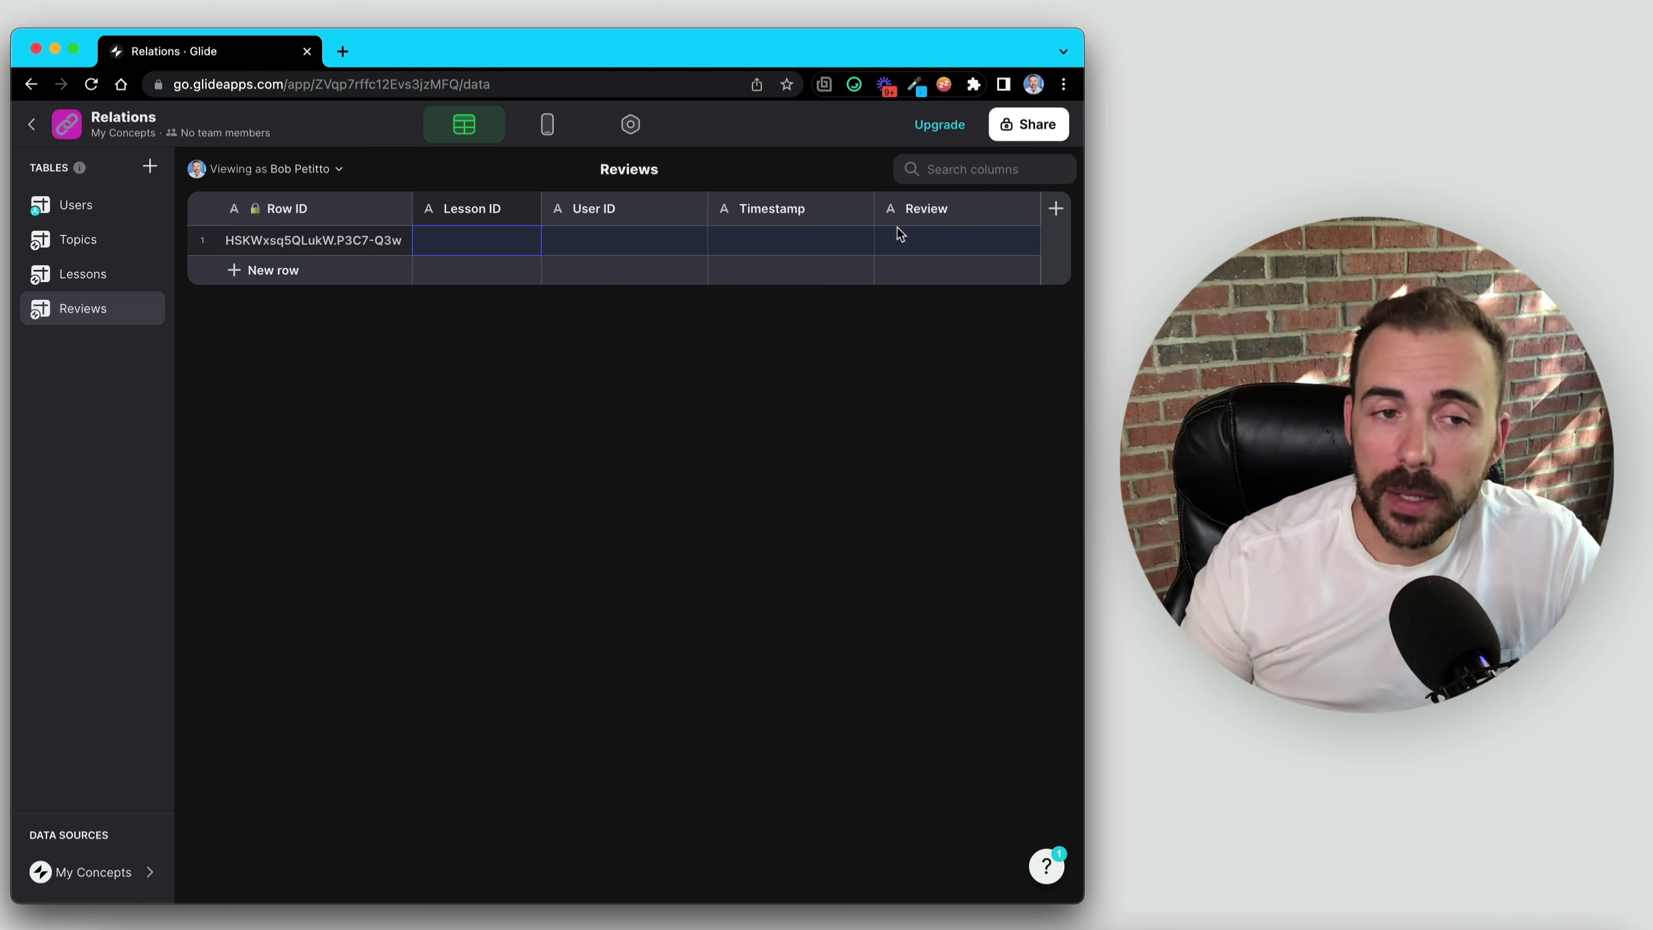
Add a button labelled "Leave a review" to the Lesson A detail screen under Topic 1 in the app layout
left_click(547, 131)
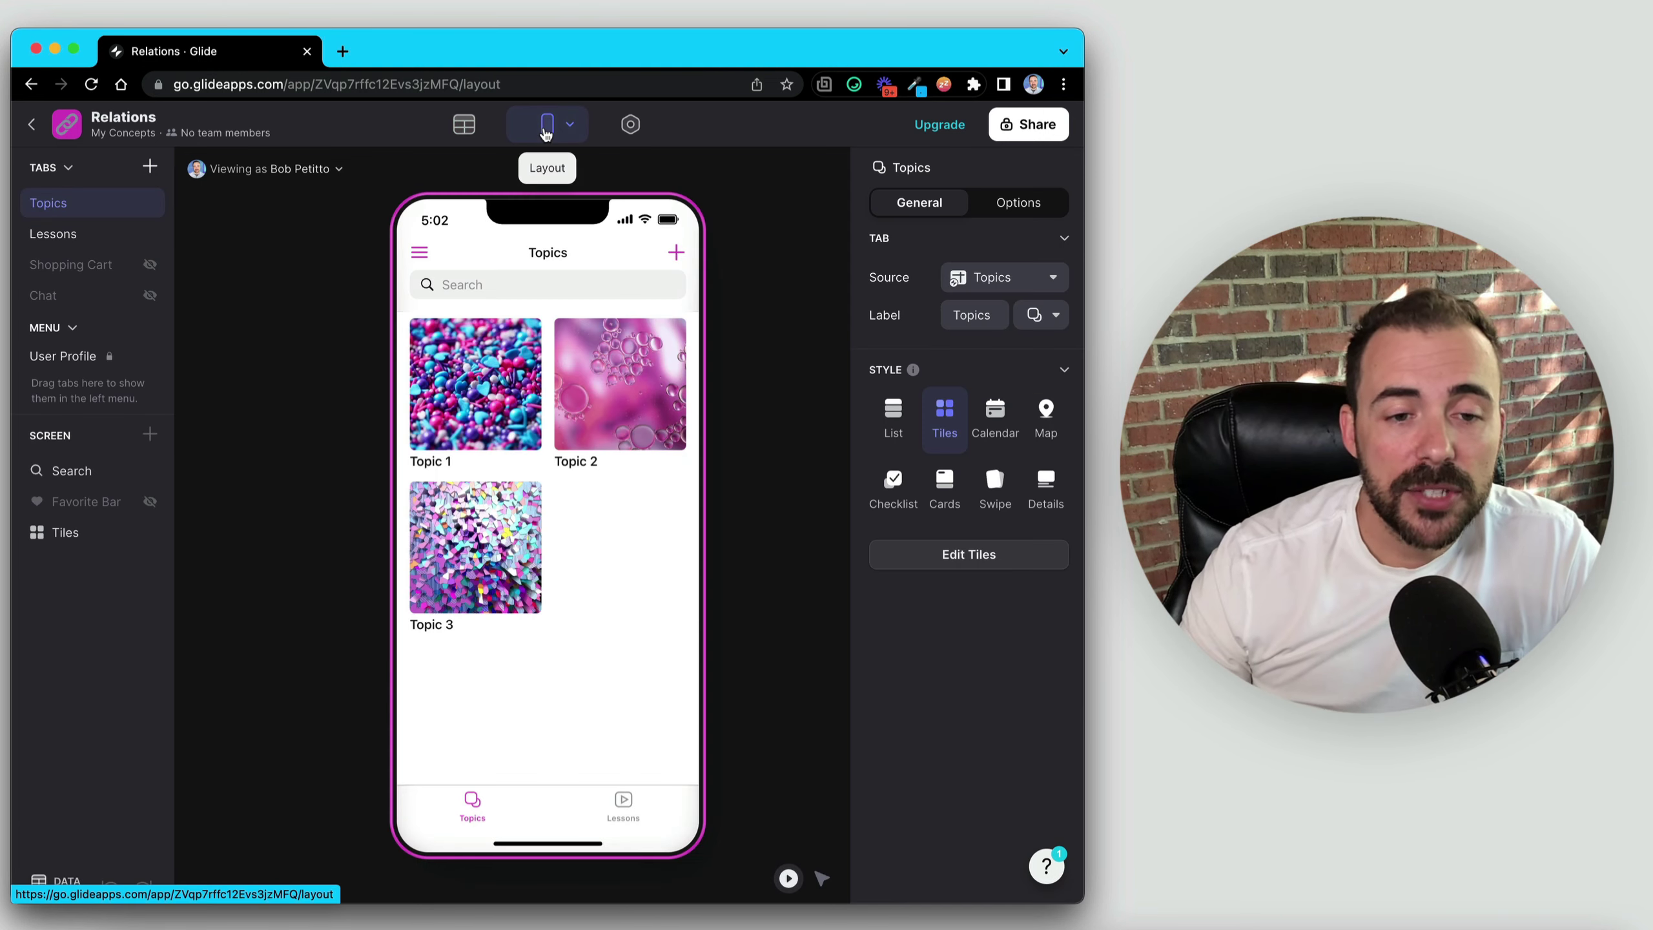
left_click(482, 404)
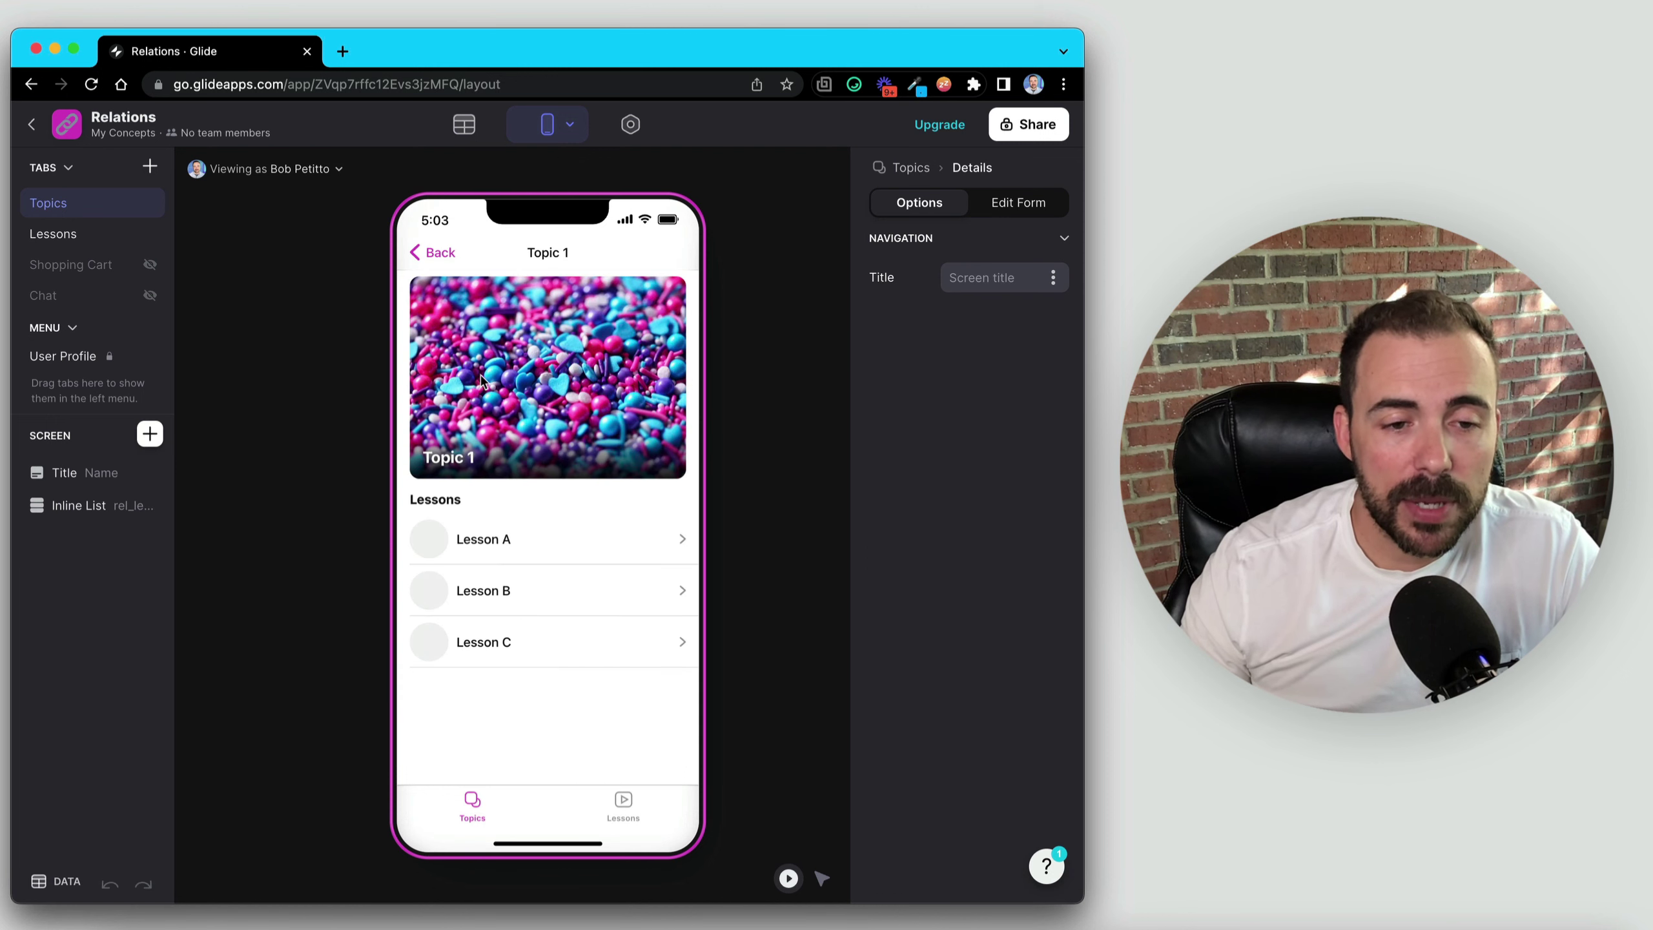
left_click(510, 540)
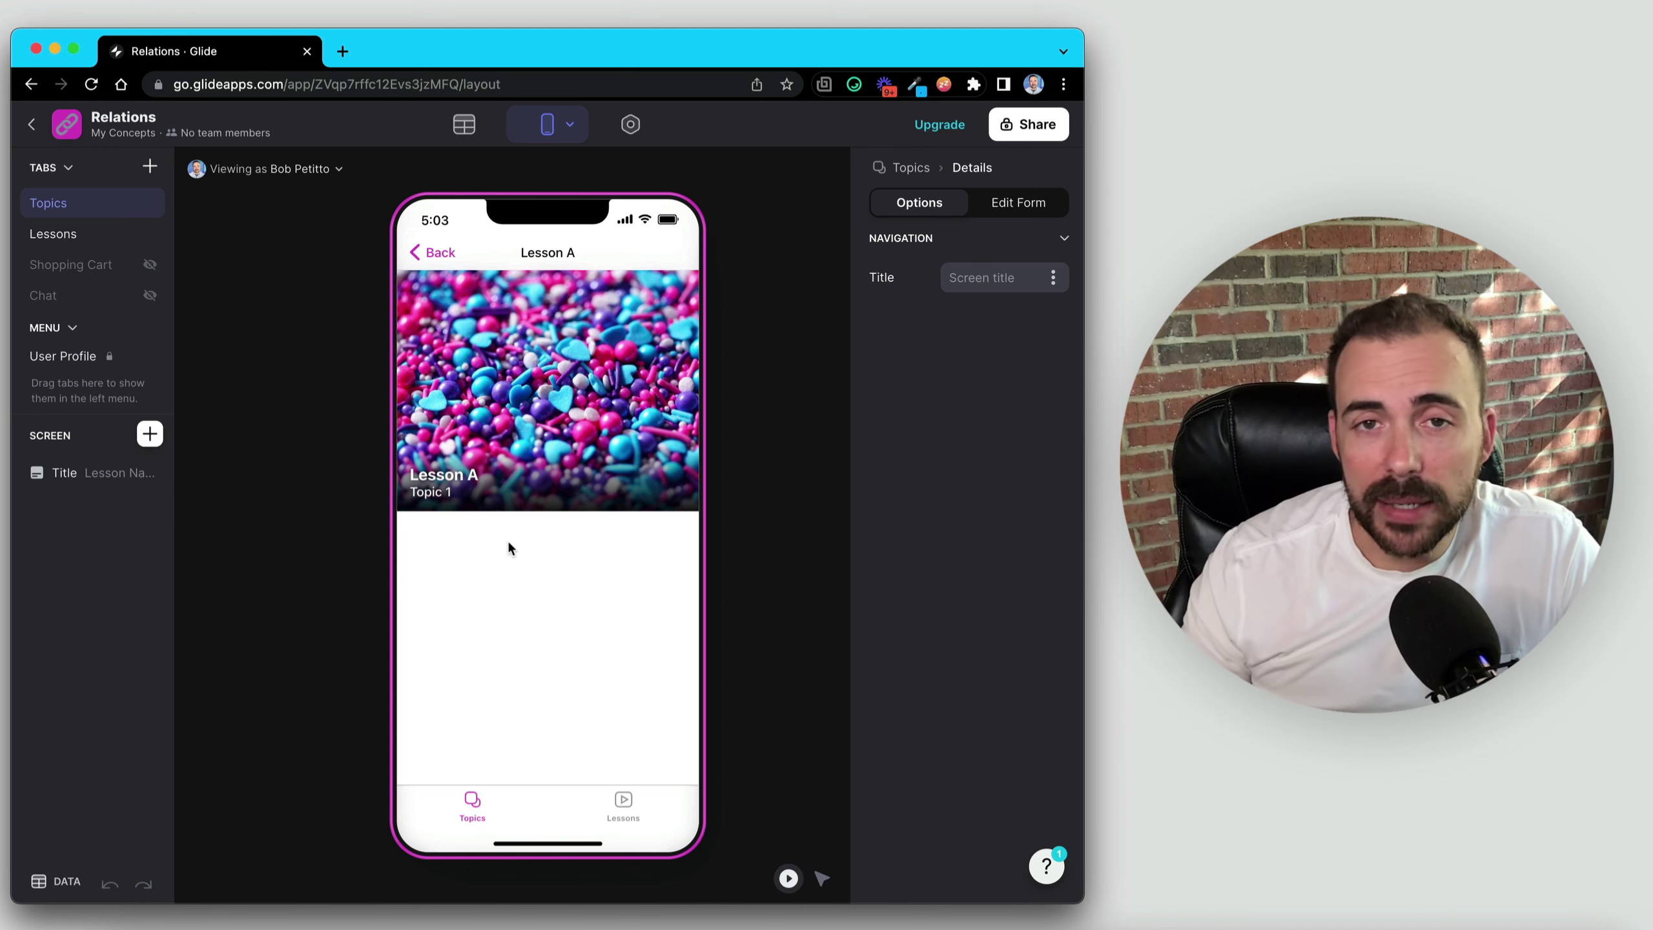
left_click(149, 434)
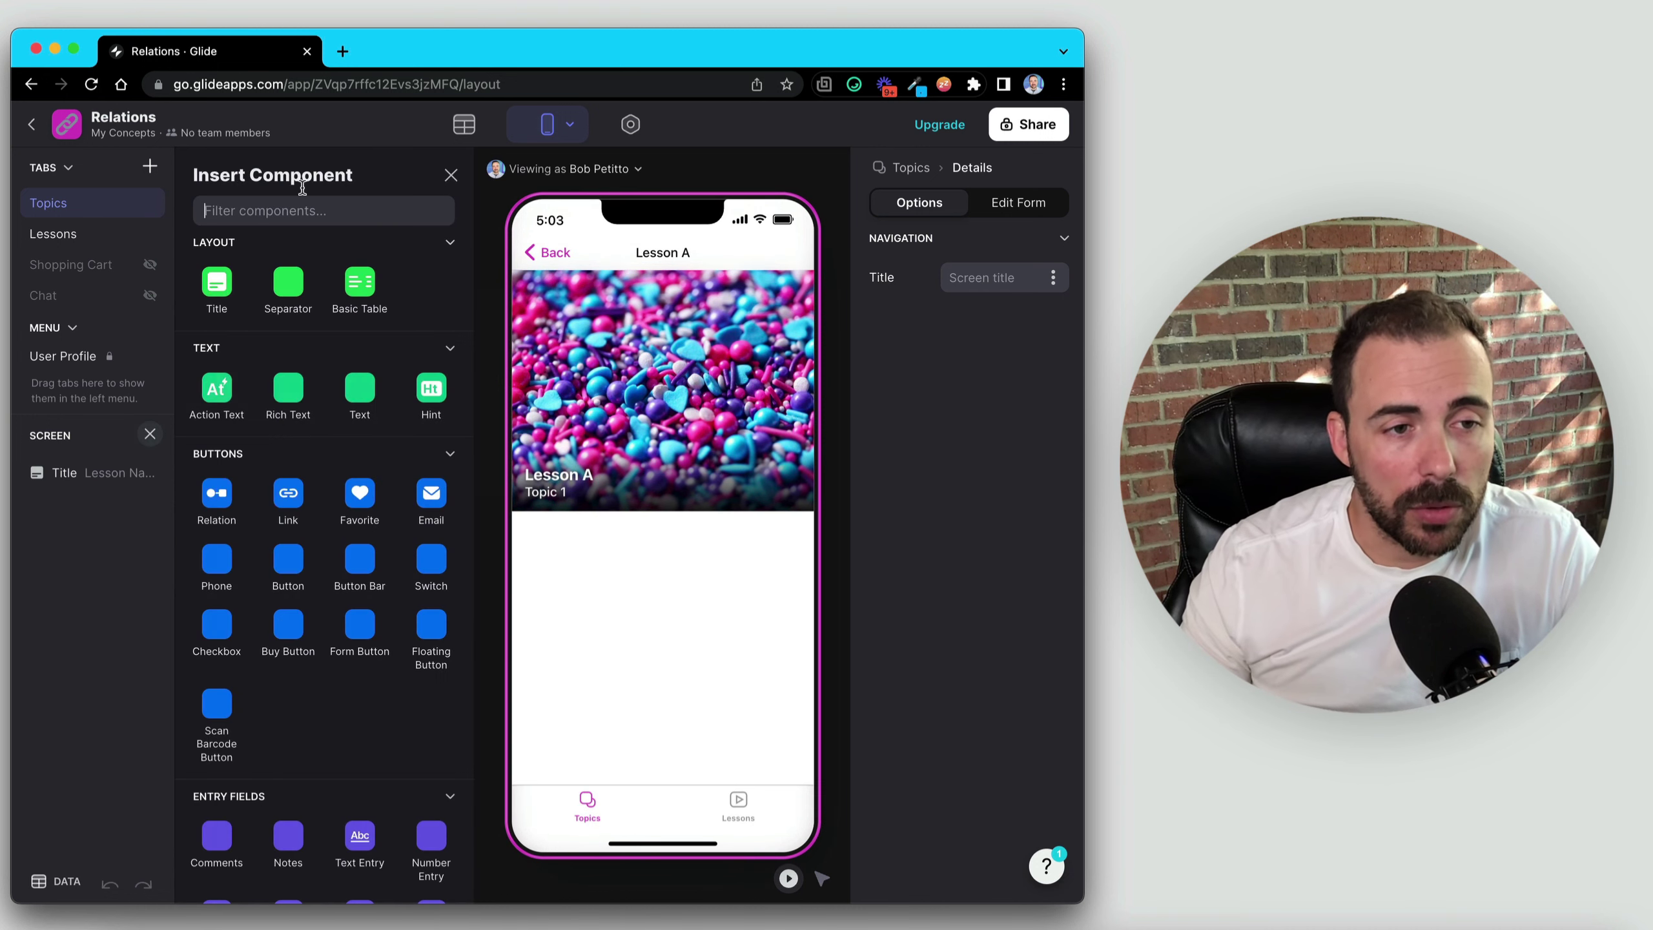
type("but")
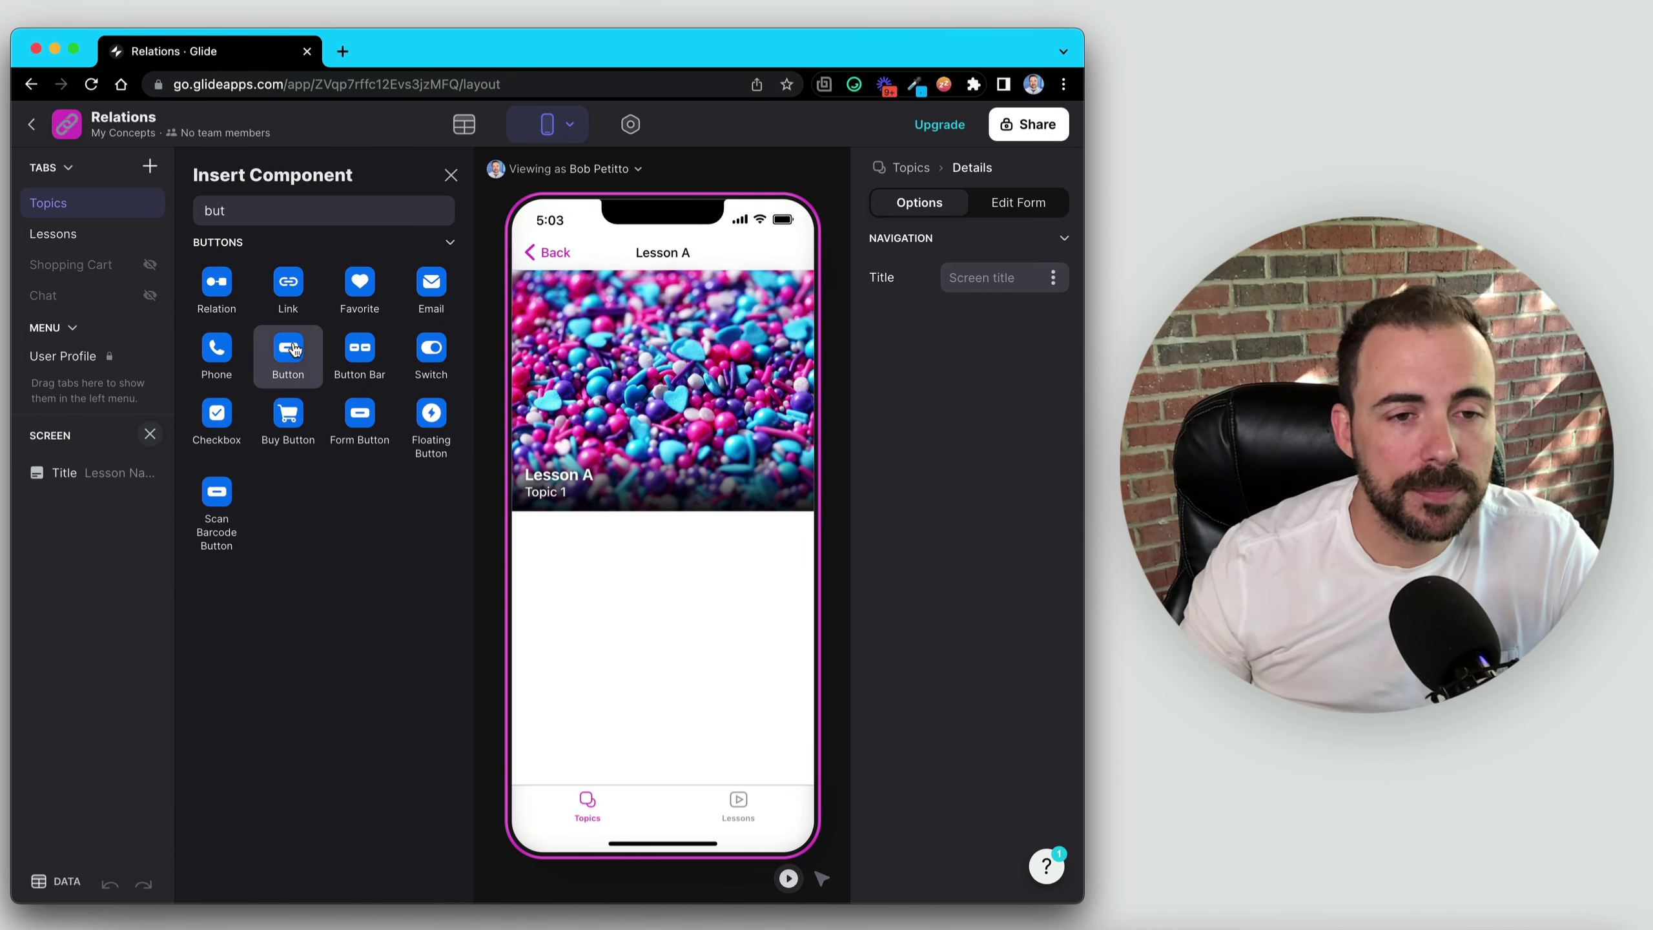
left_click(288, 348)
left_click(986, 274)
type("Lea")
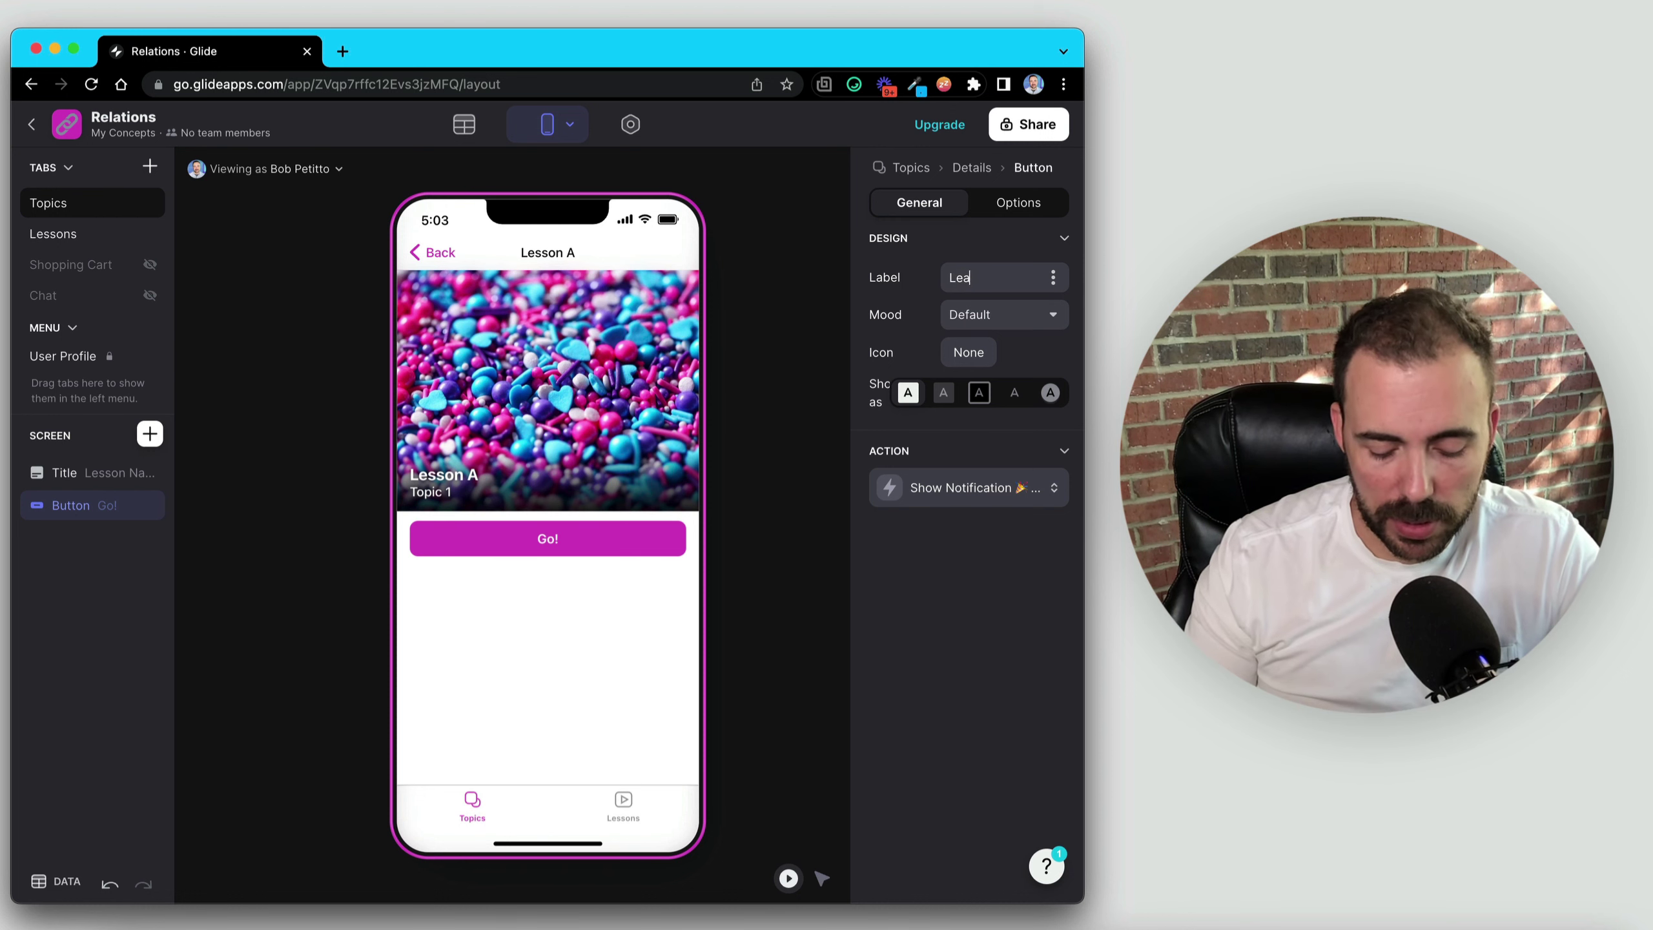
type("ve a review")
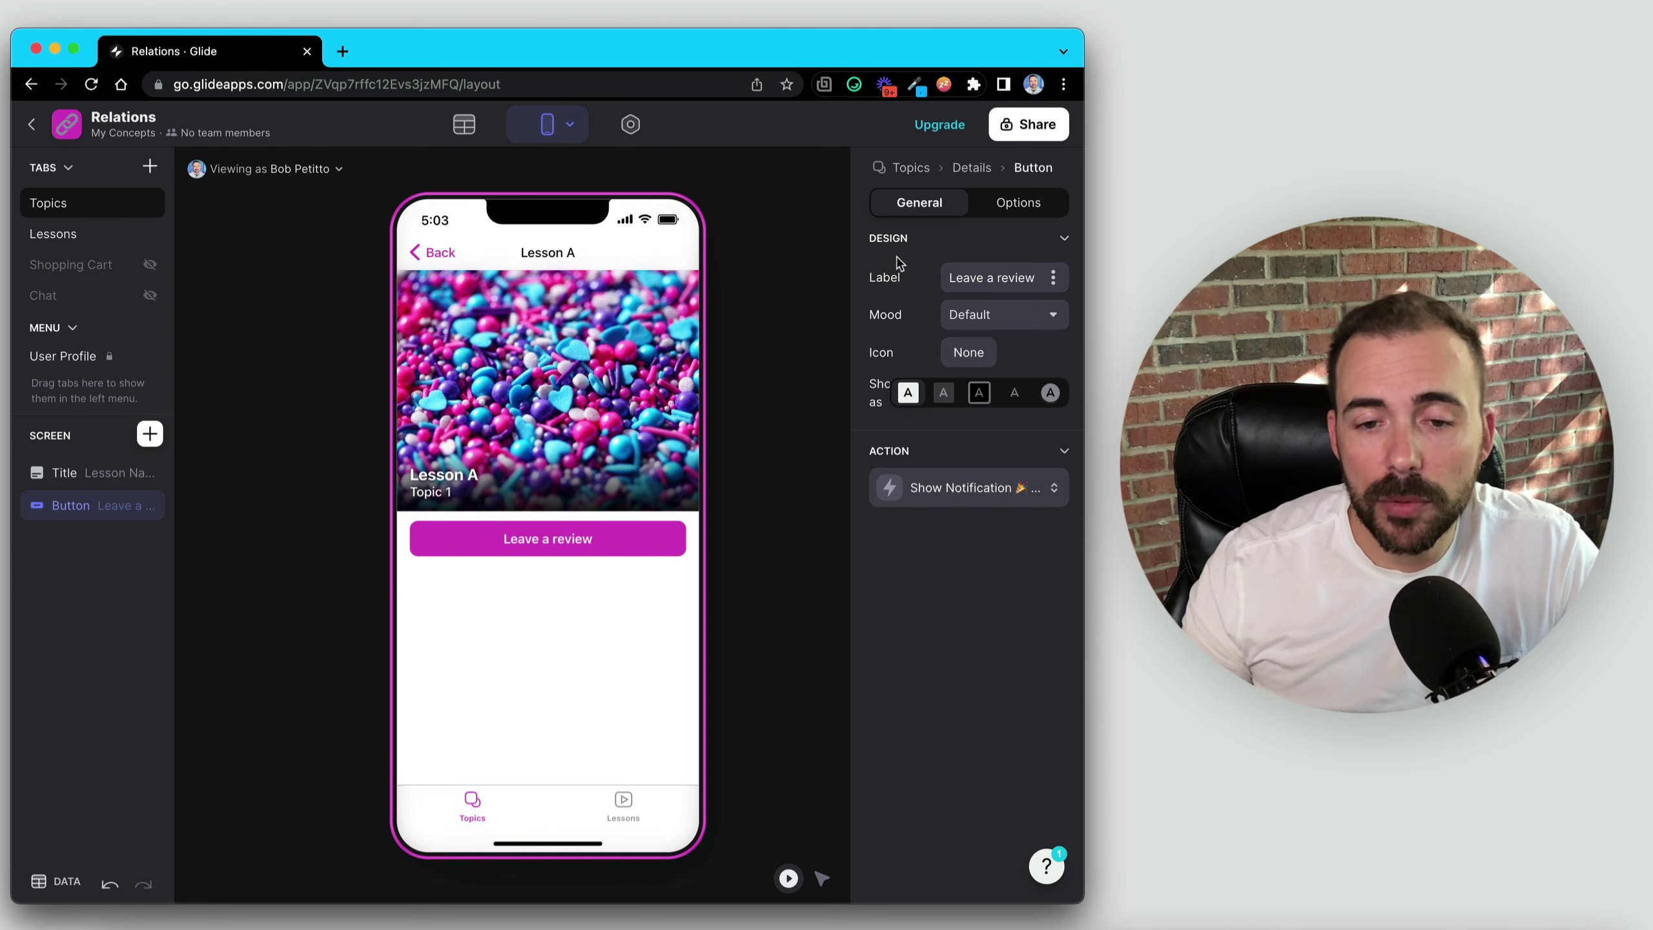
Set the action of the "Leave a review" button to Show Form Screen
left_click(918, 496)
left_click(835, 561)
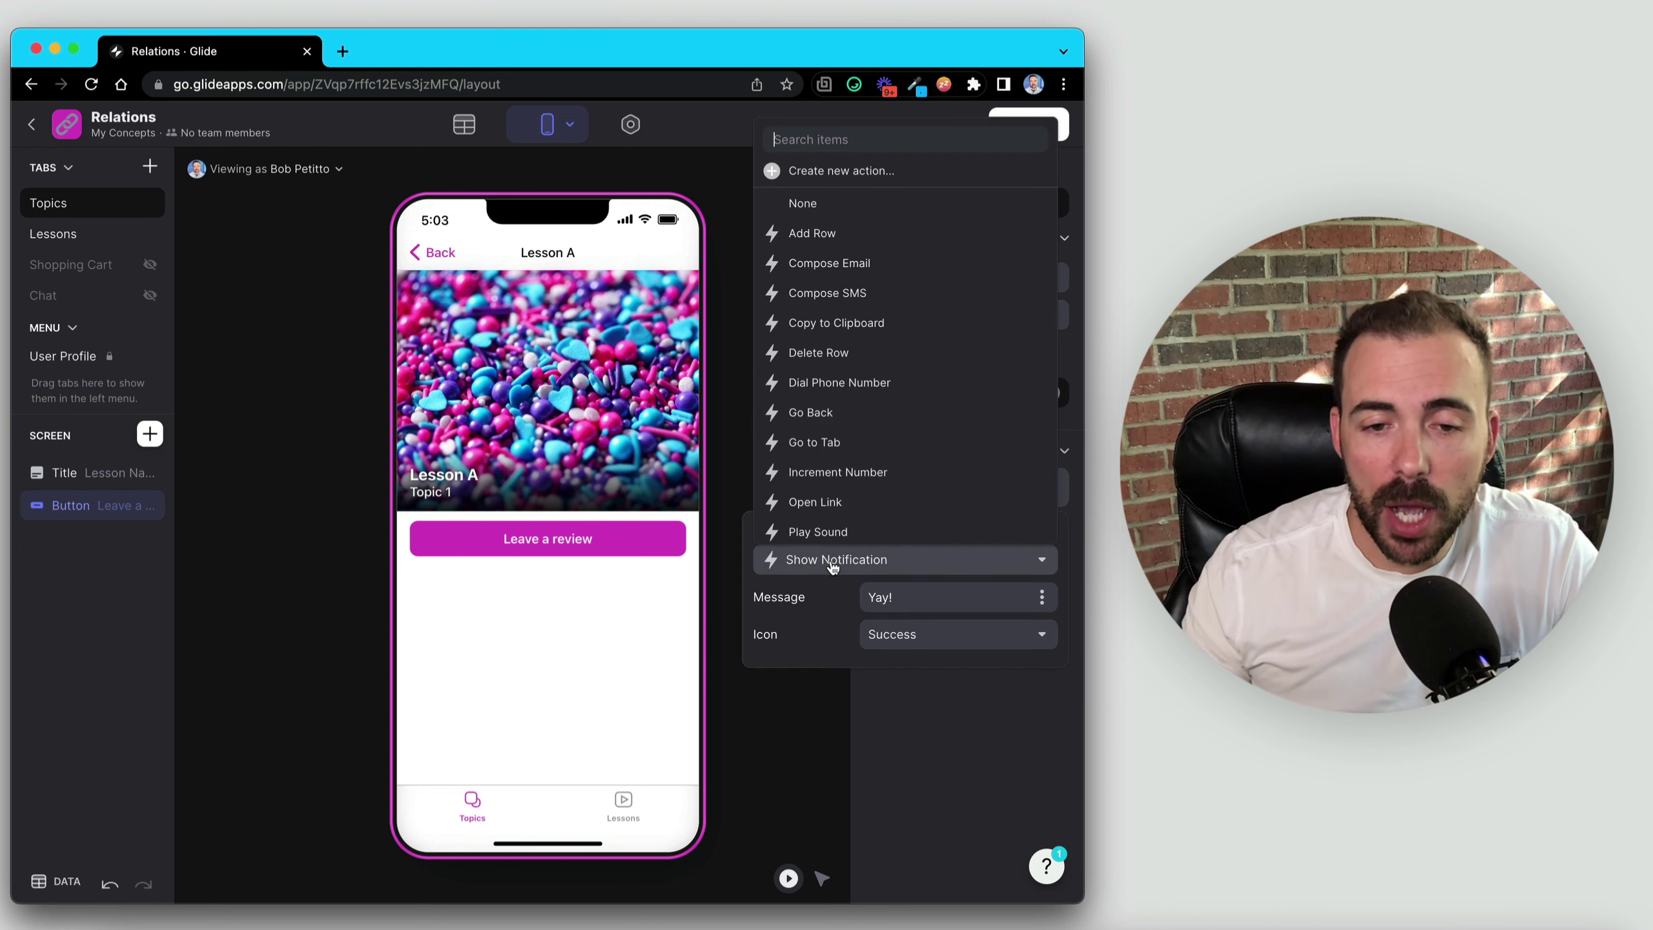
scroll(839, 482, "down", 10)
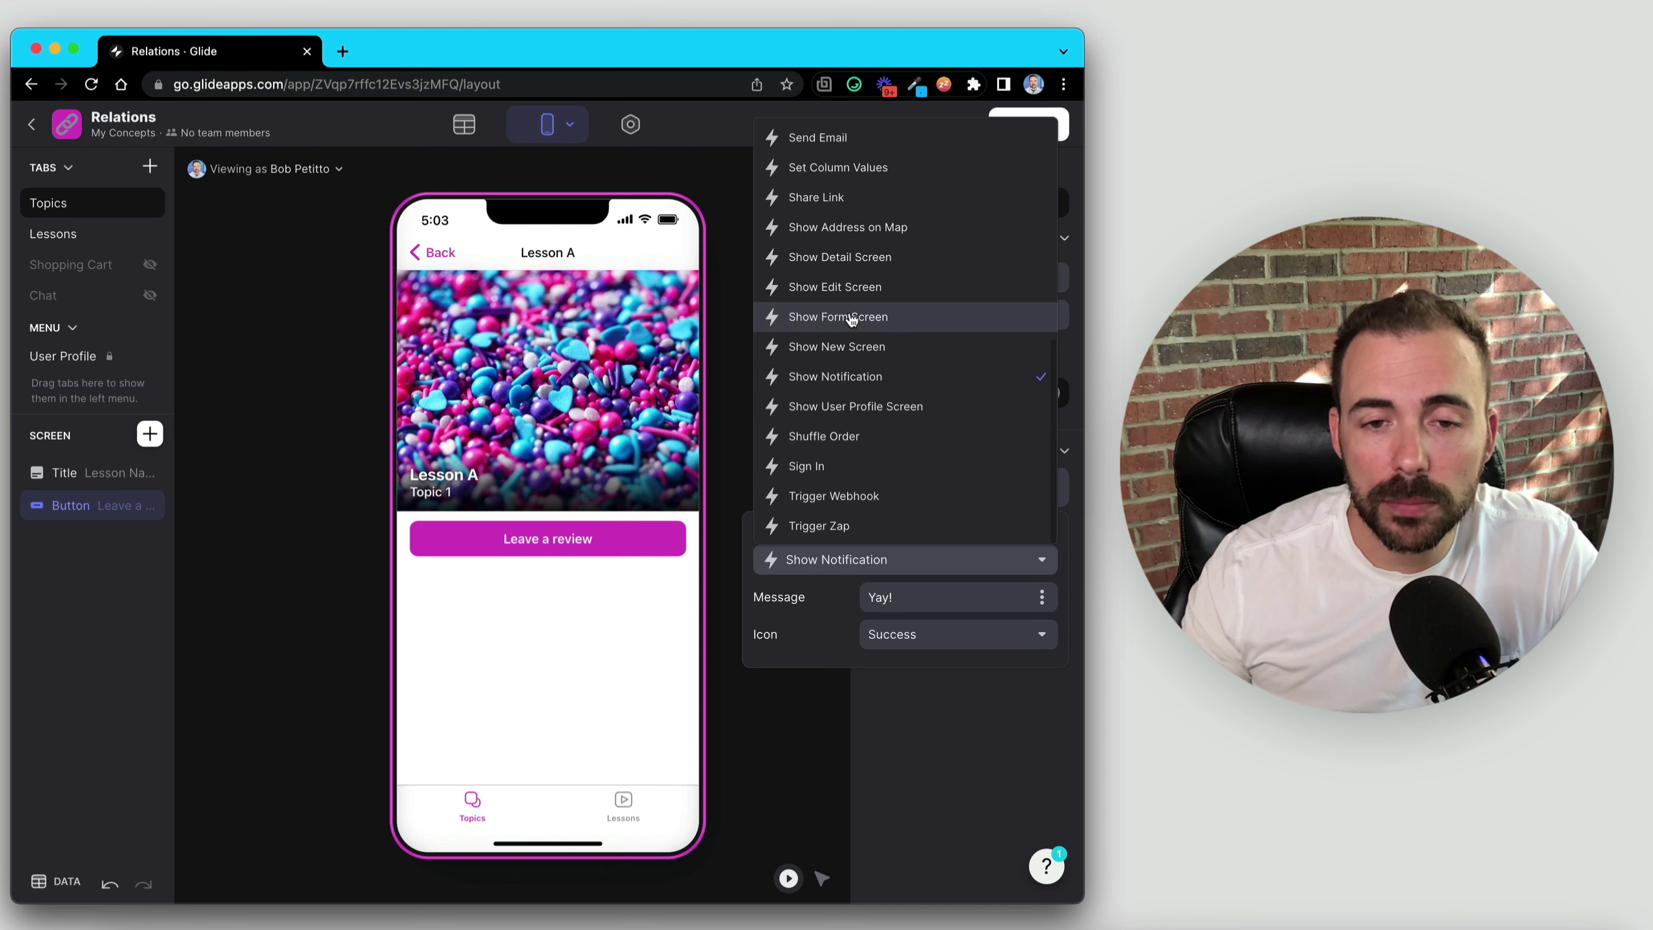
left_click(845, 324)
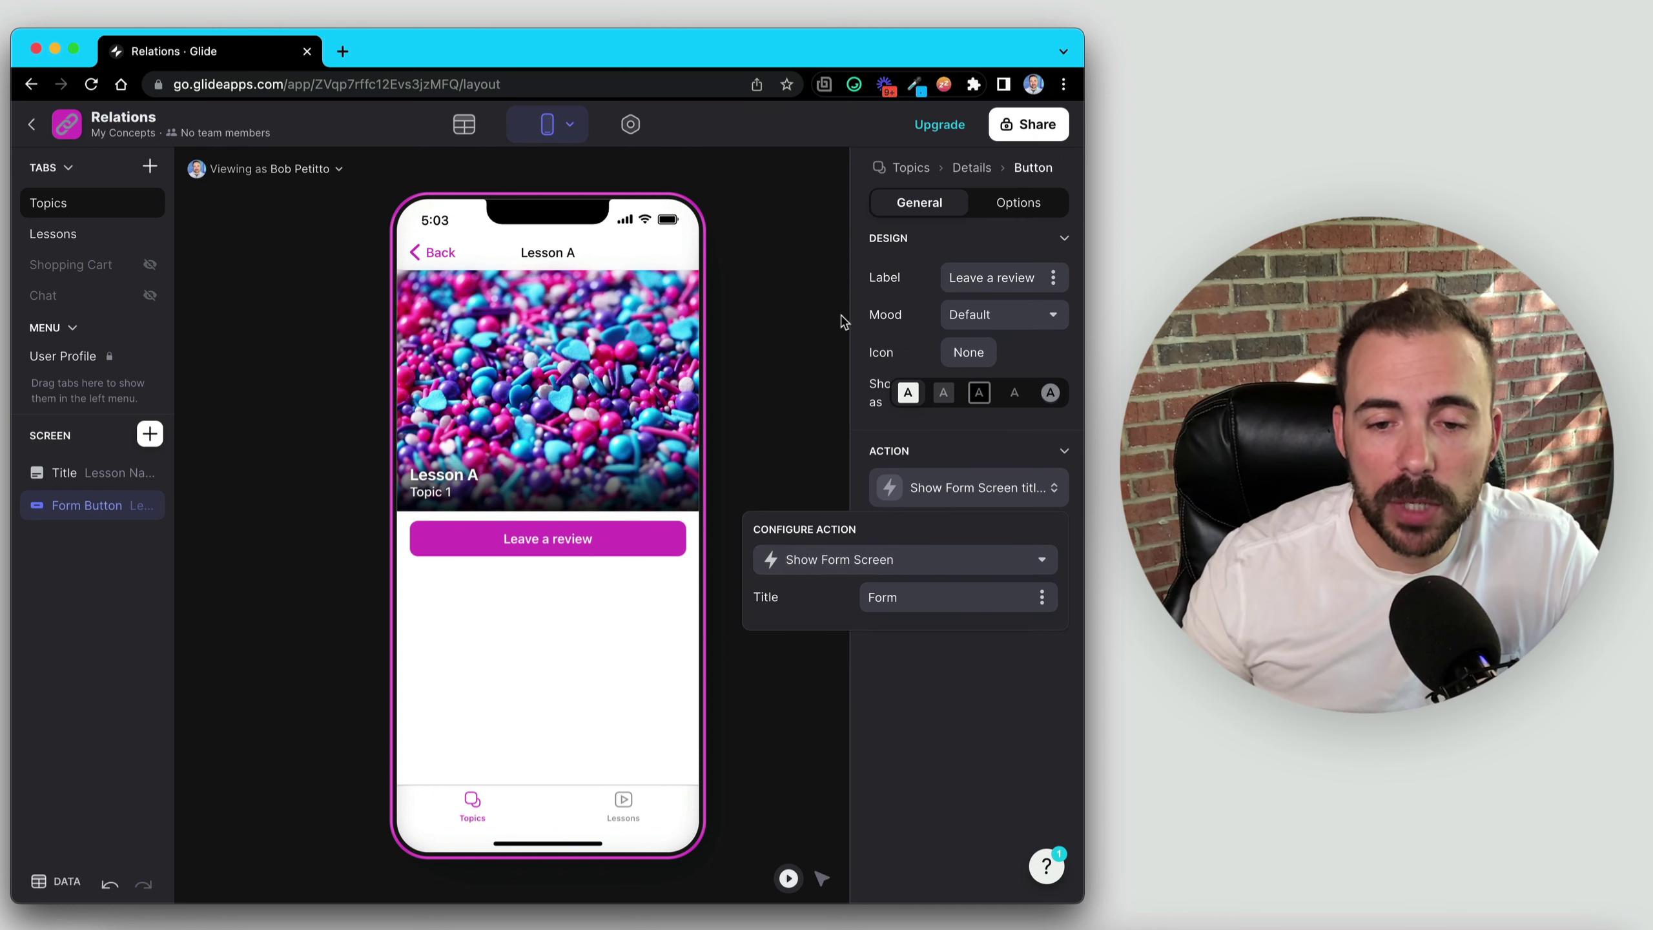
Reuse the button's label "Leave a review" as the title of its form screen
left_click_drag(925, 596, 843, 599)
triple_click(993, 278)
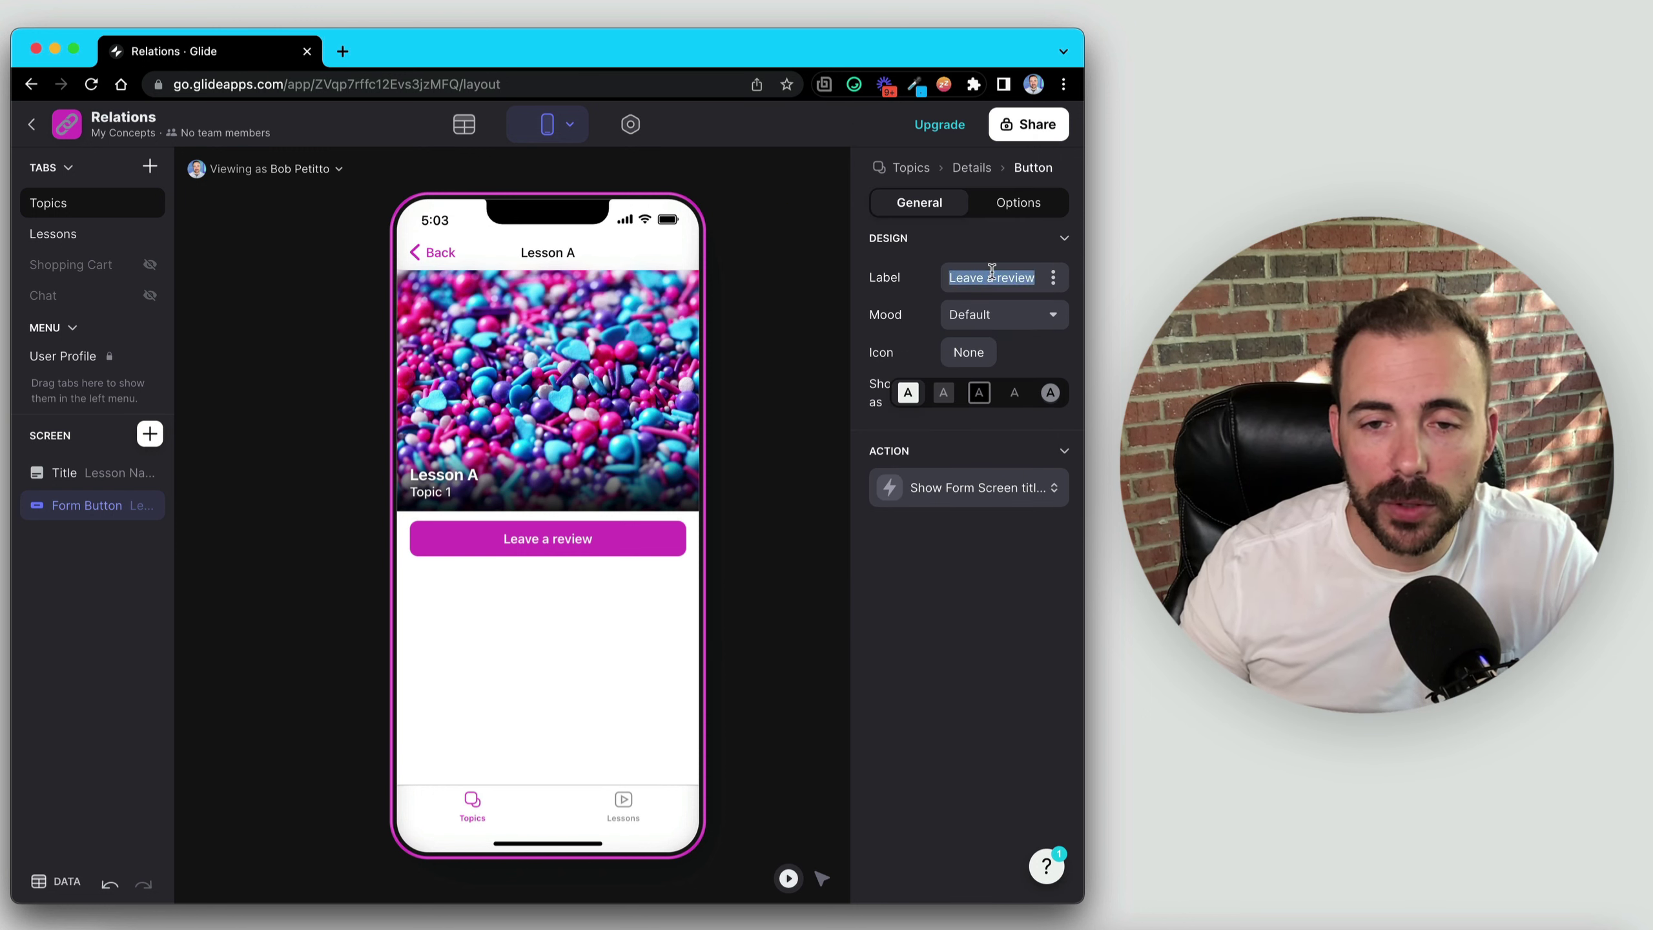
key("super+c")
left_click(977, 487)
triple_click(971, 598)
key("super+v")
left_click(941, 690)
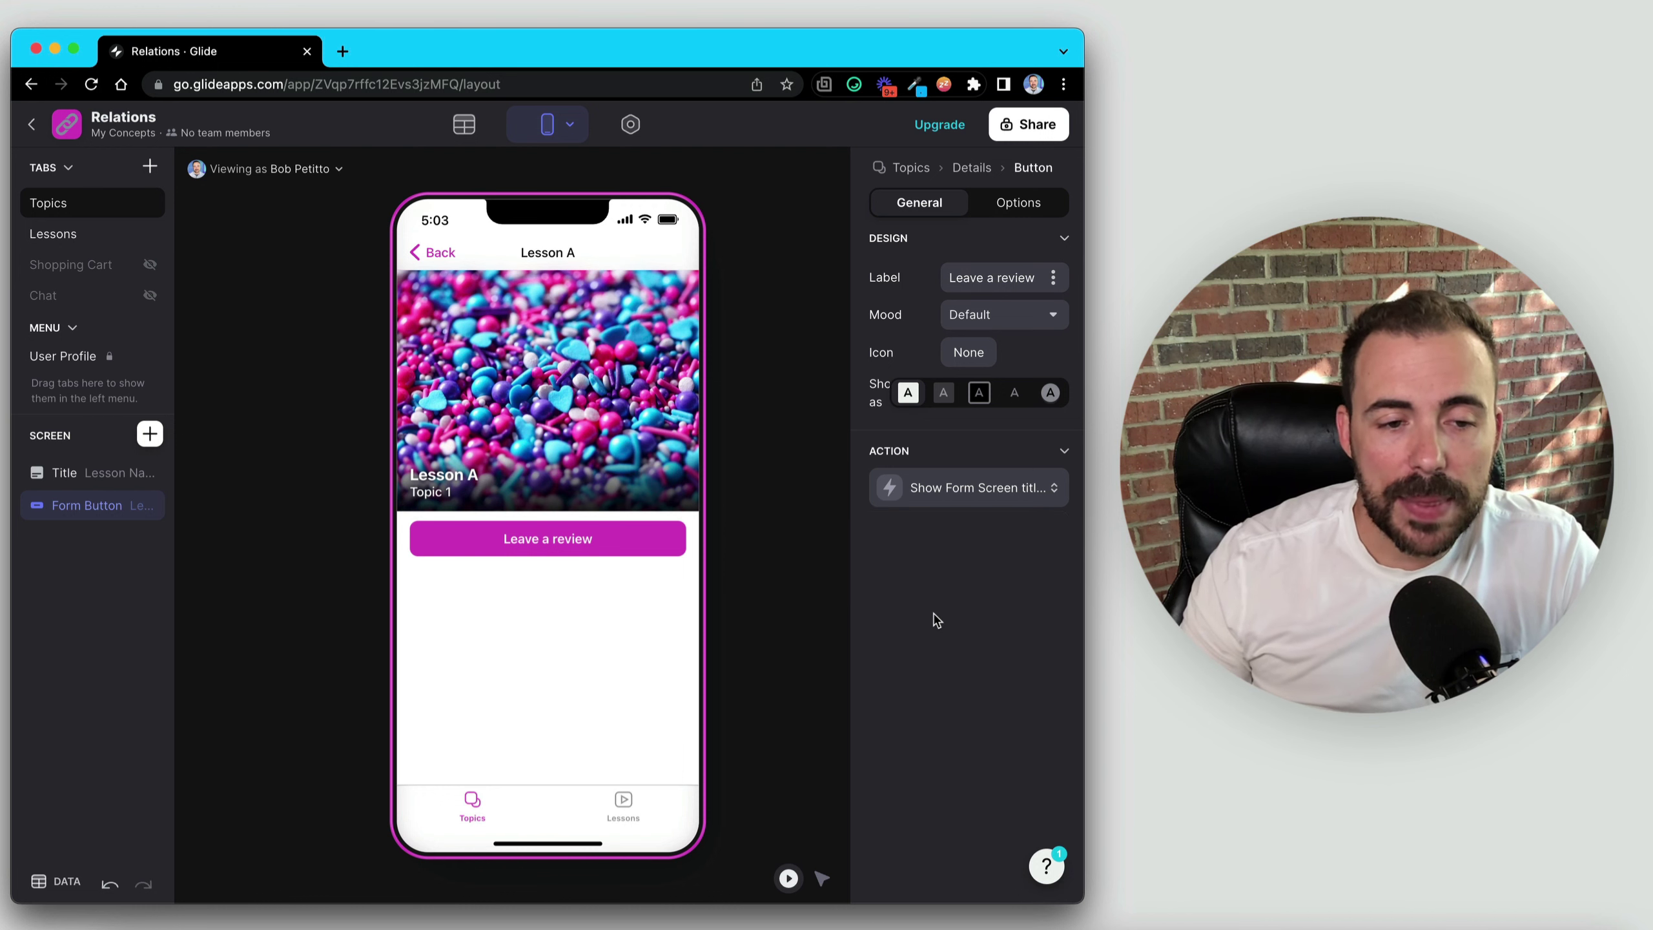
Open the "Leave a review" form and set its destination sheet to Reviews
left_click(550, 539)
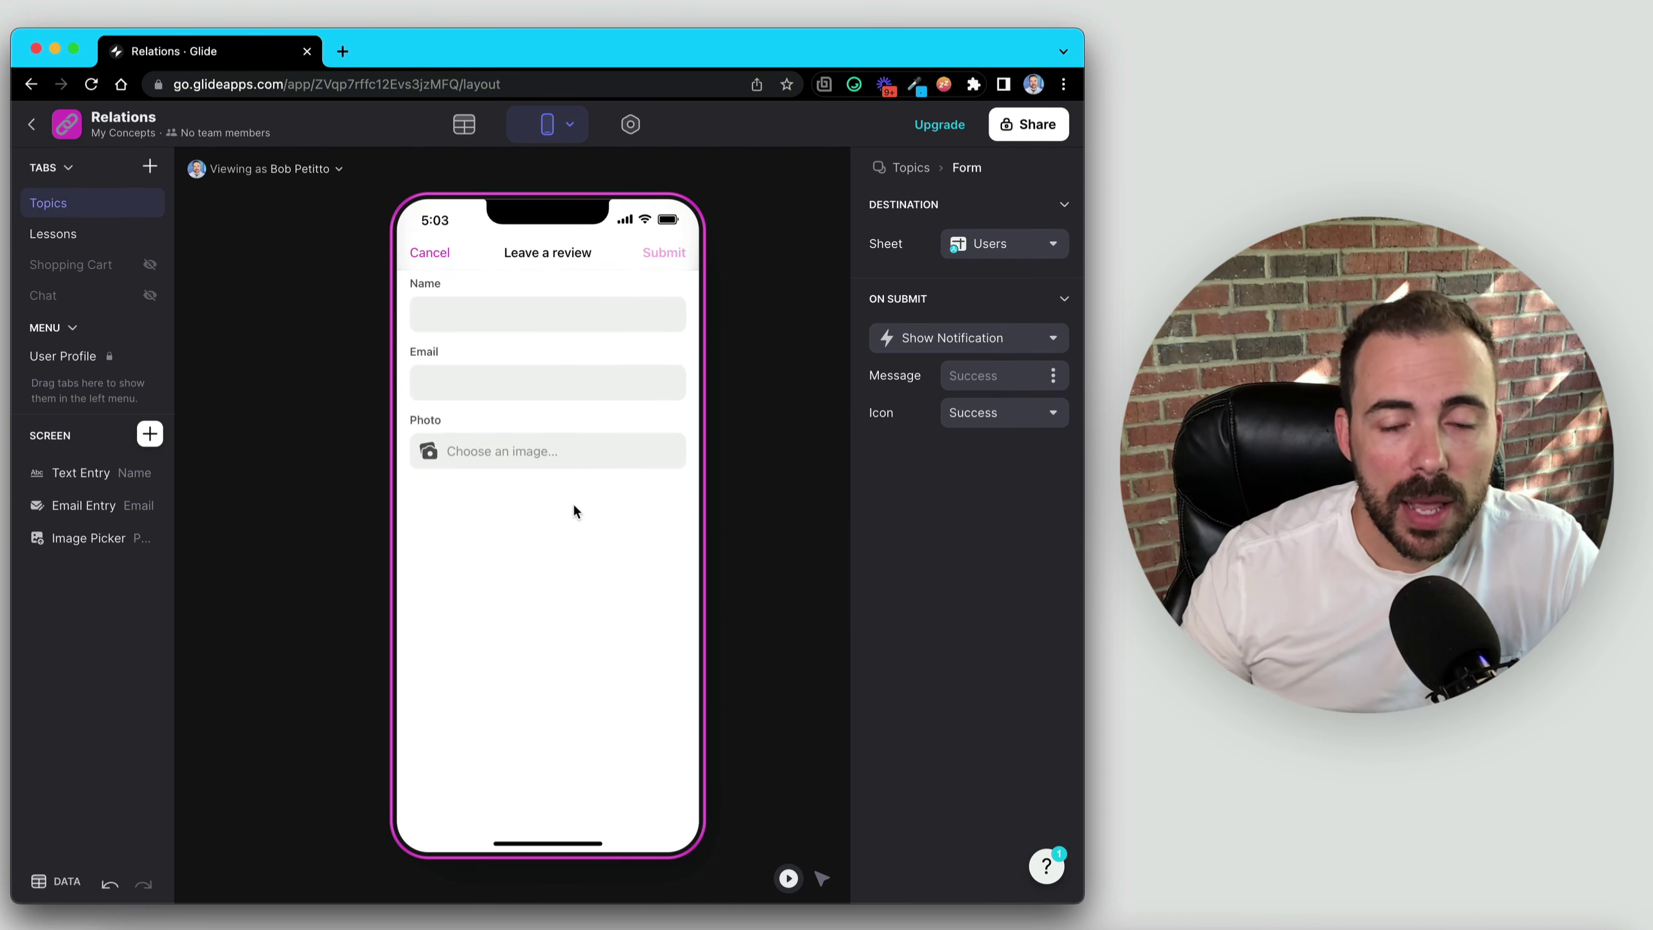
left_click(989, 243)
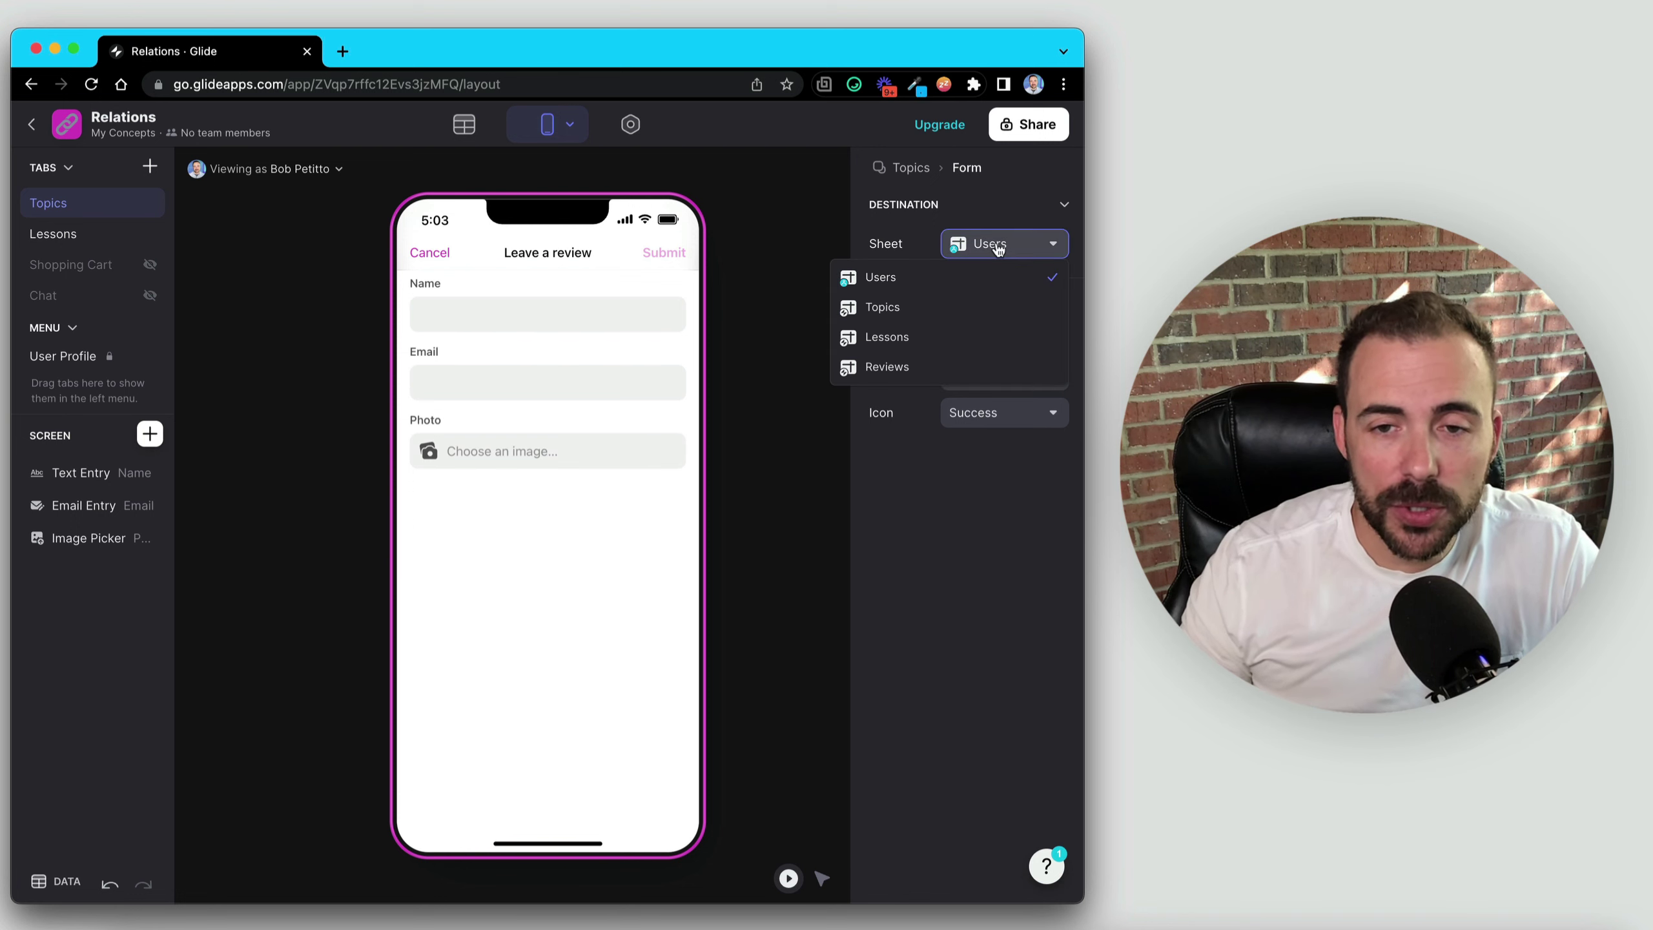
left_click(920, 368)
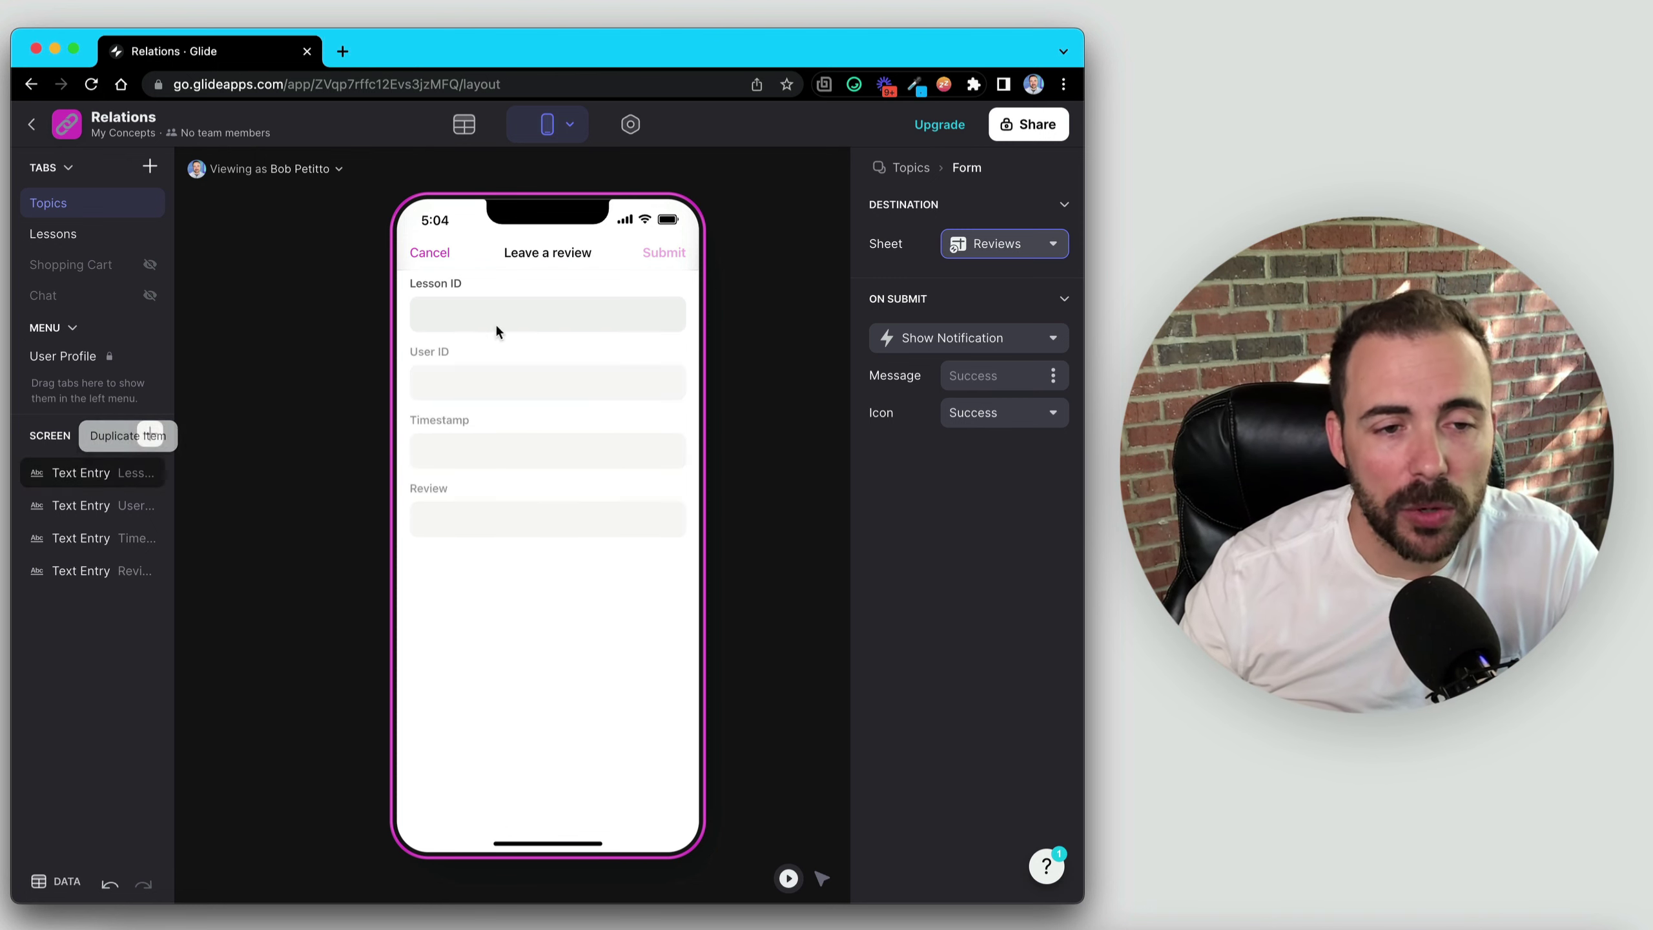
Remove the Lesson ID, User ID and Timestamp entry fields from the form, leaving only Review
left_click(485, 307)
left_click(457, 379)
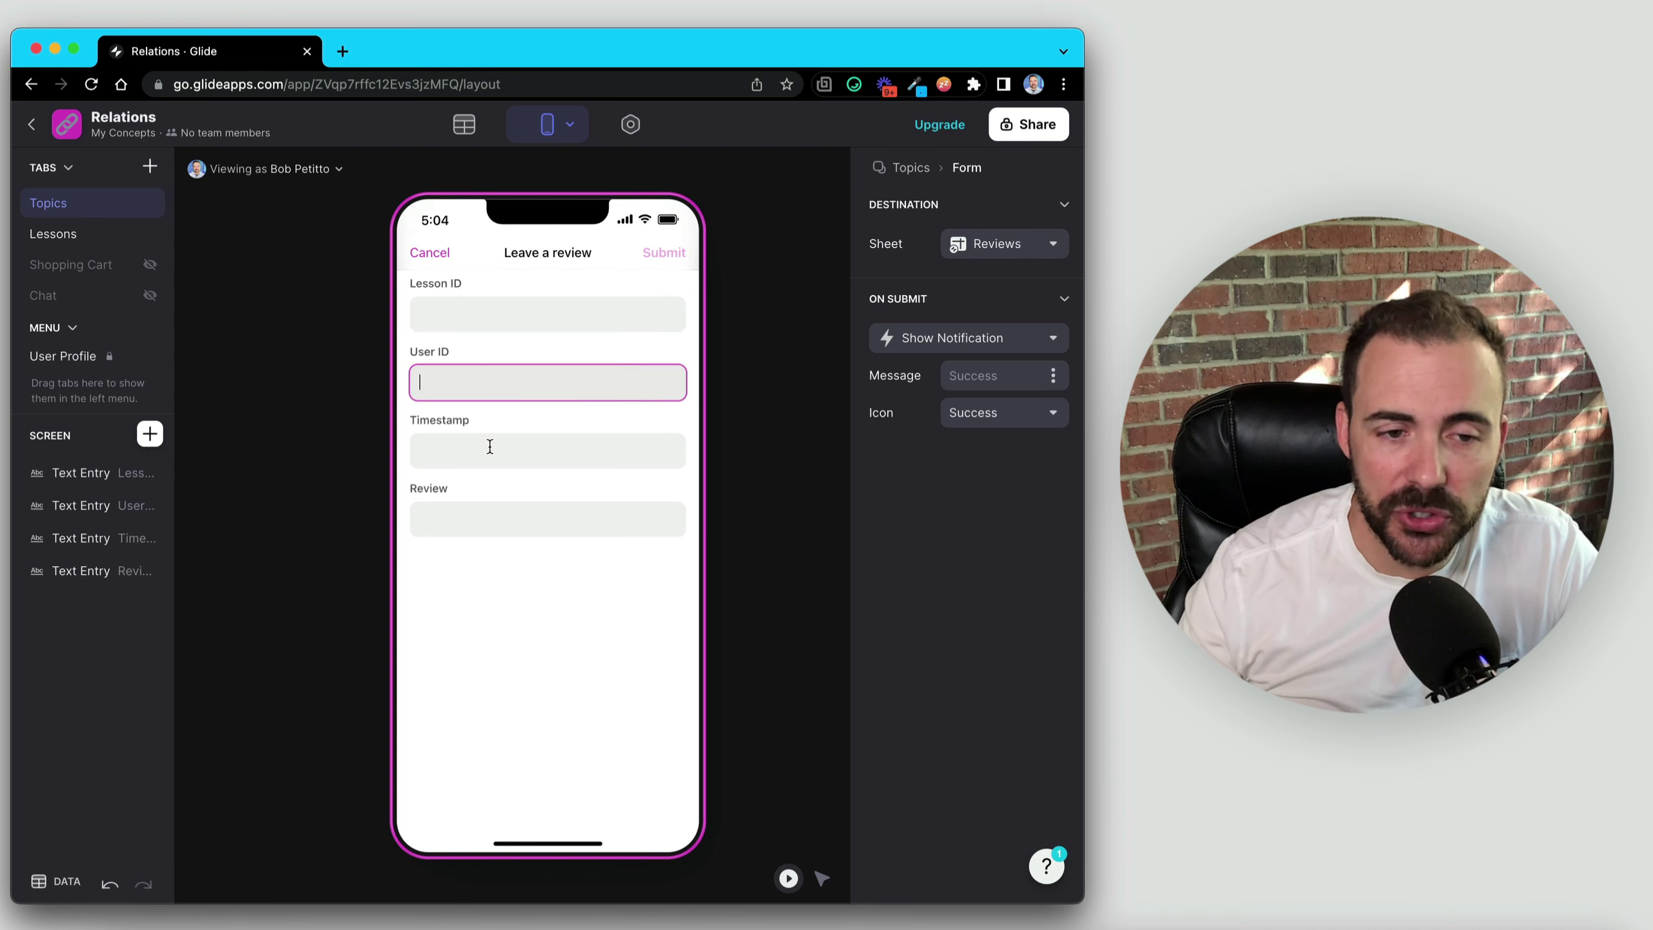
left_click(482, 448)
left_click(151, 473)
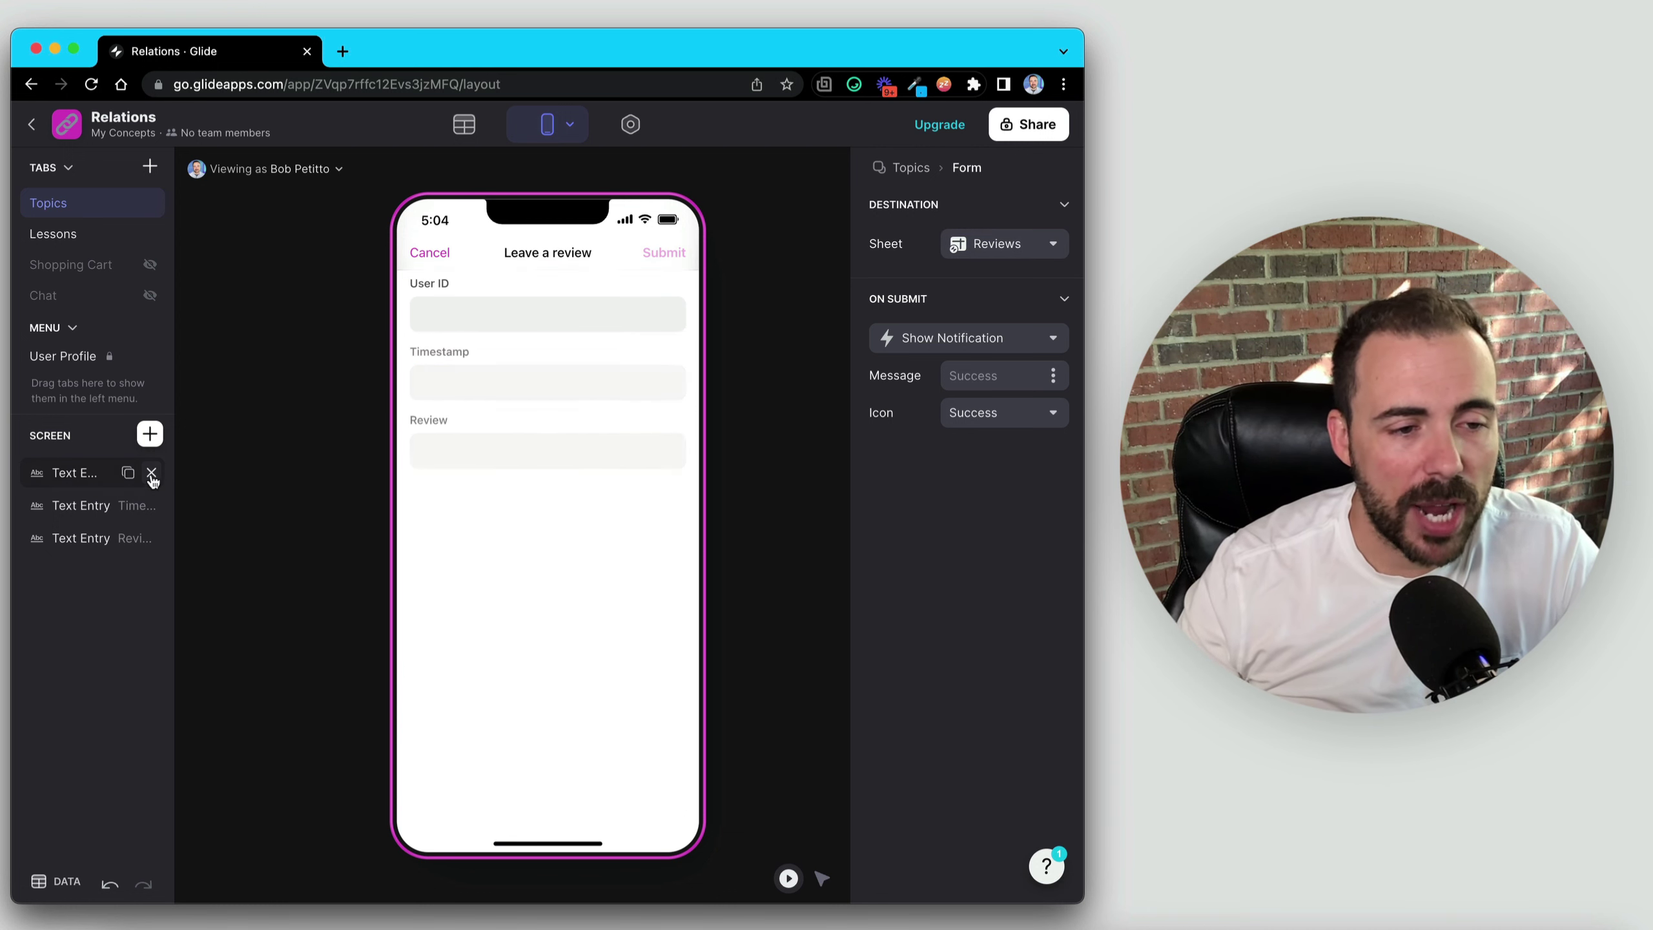
left_click(151, 472)
left_click(151, 473)
Add the lesson's Row ID from the screen values to the form, stored in the Lesson ID column
left_click(150, 435)
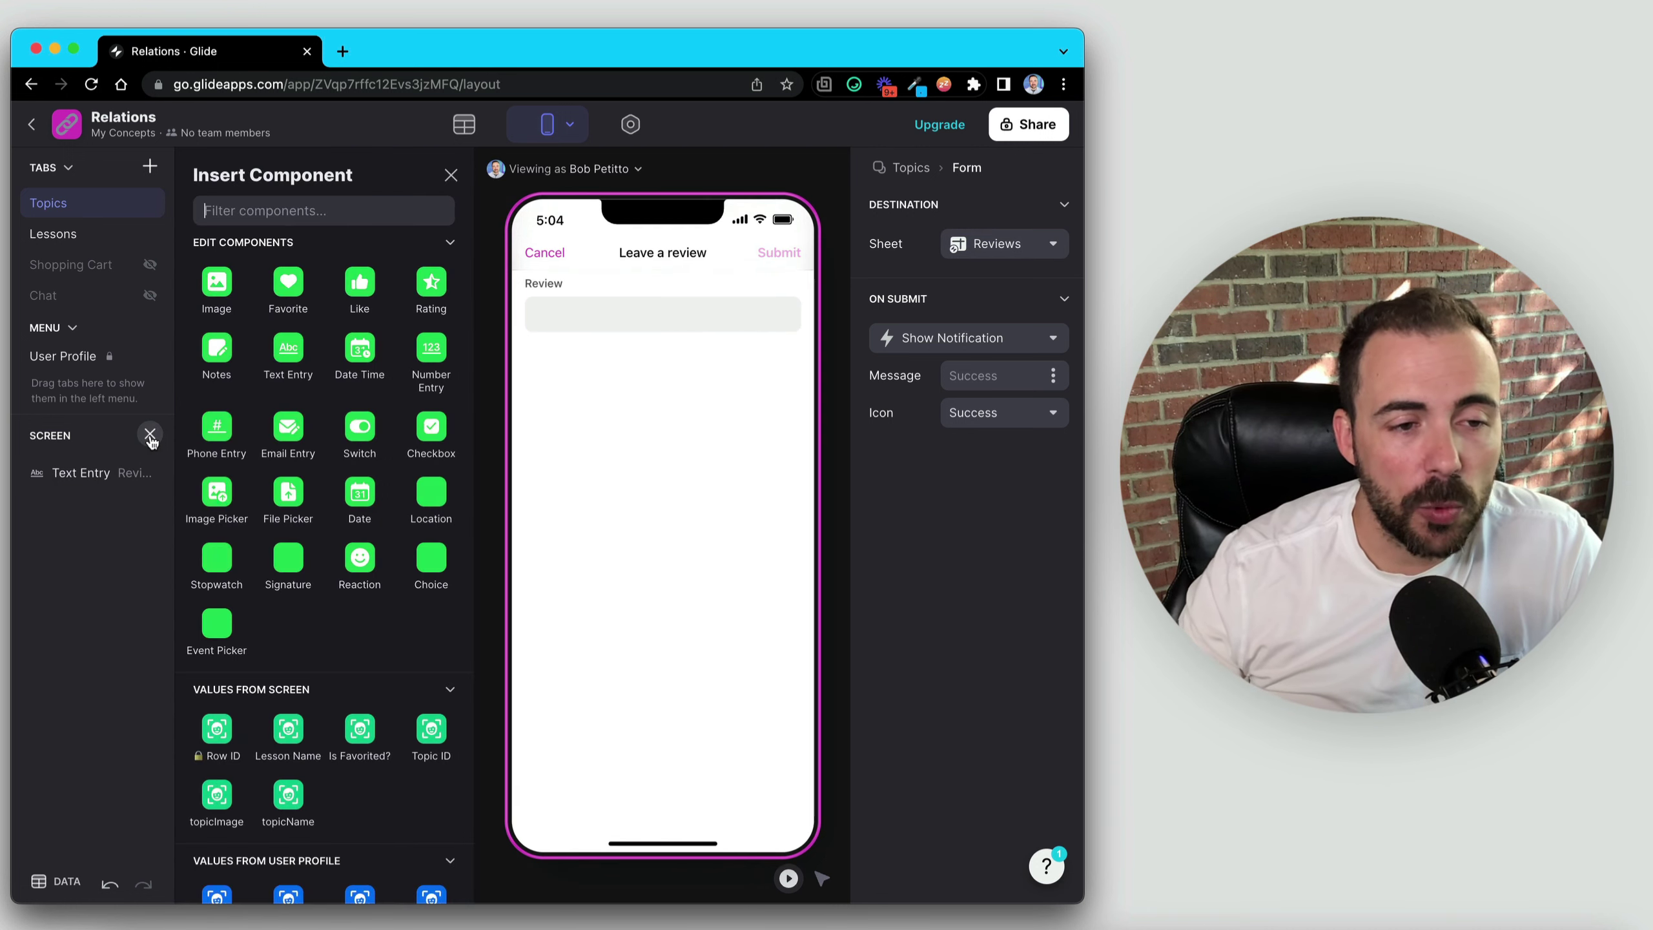
scroll(271, 677, "down", 6)
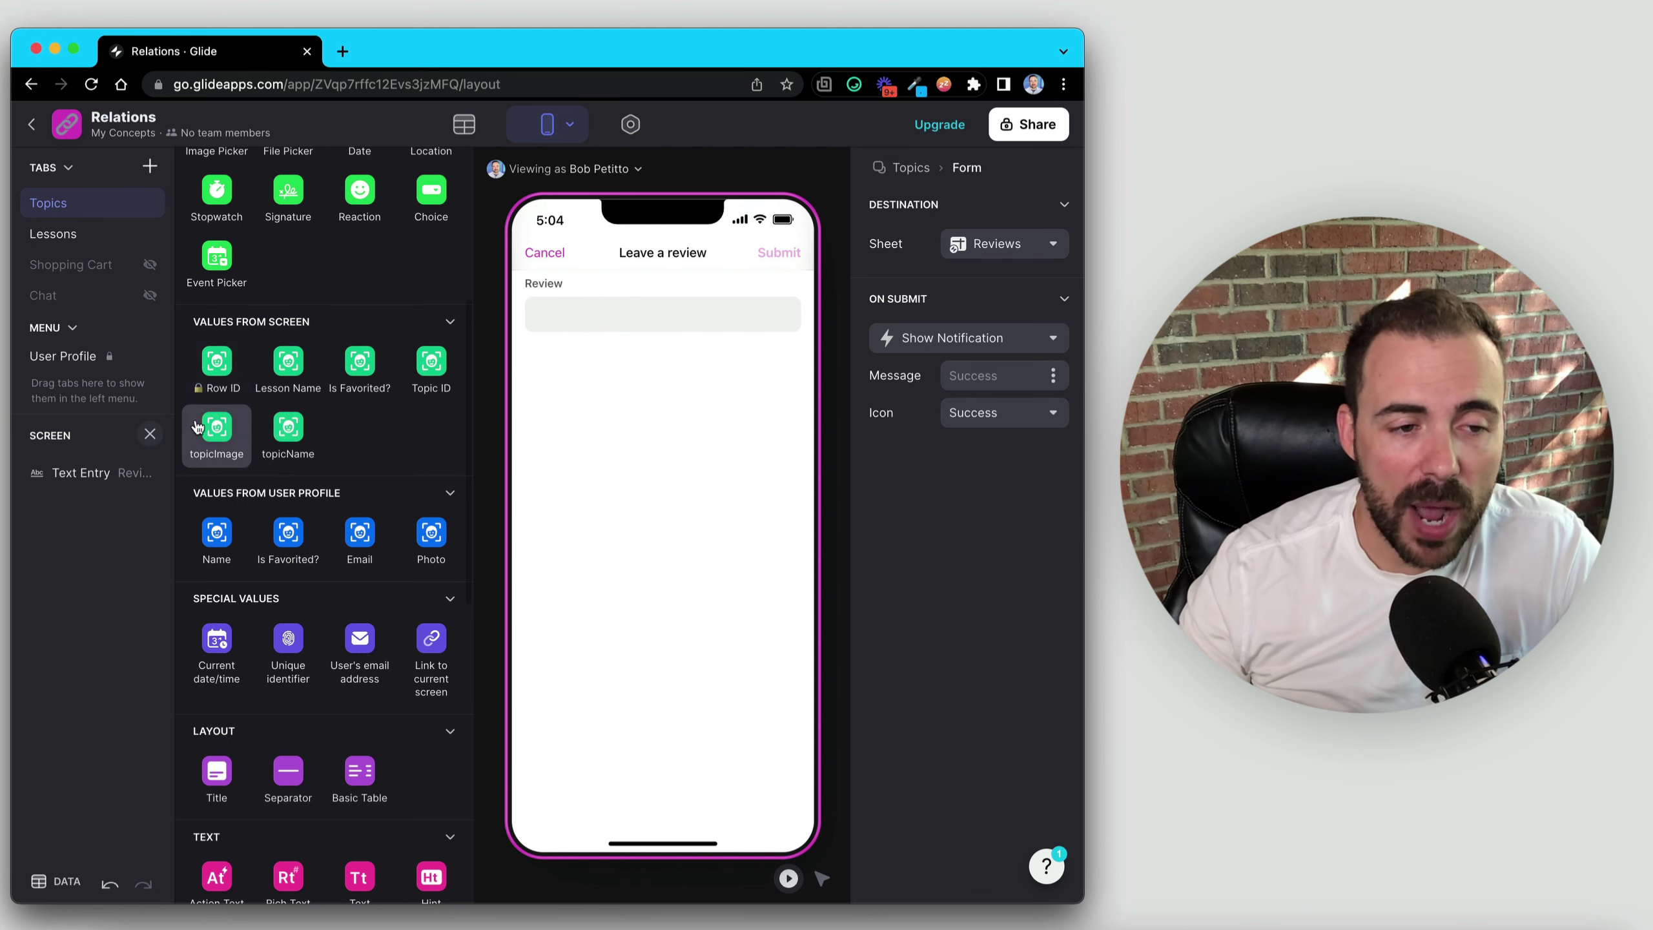
left_click(222, 361)
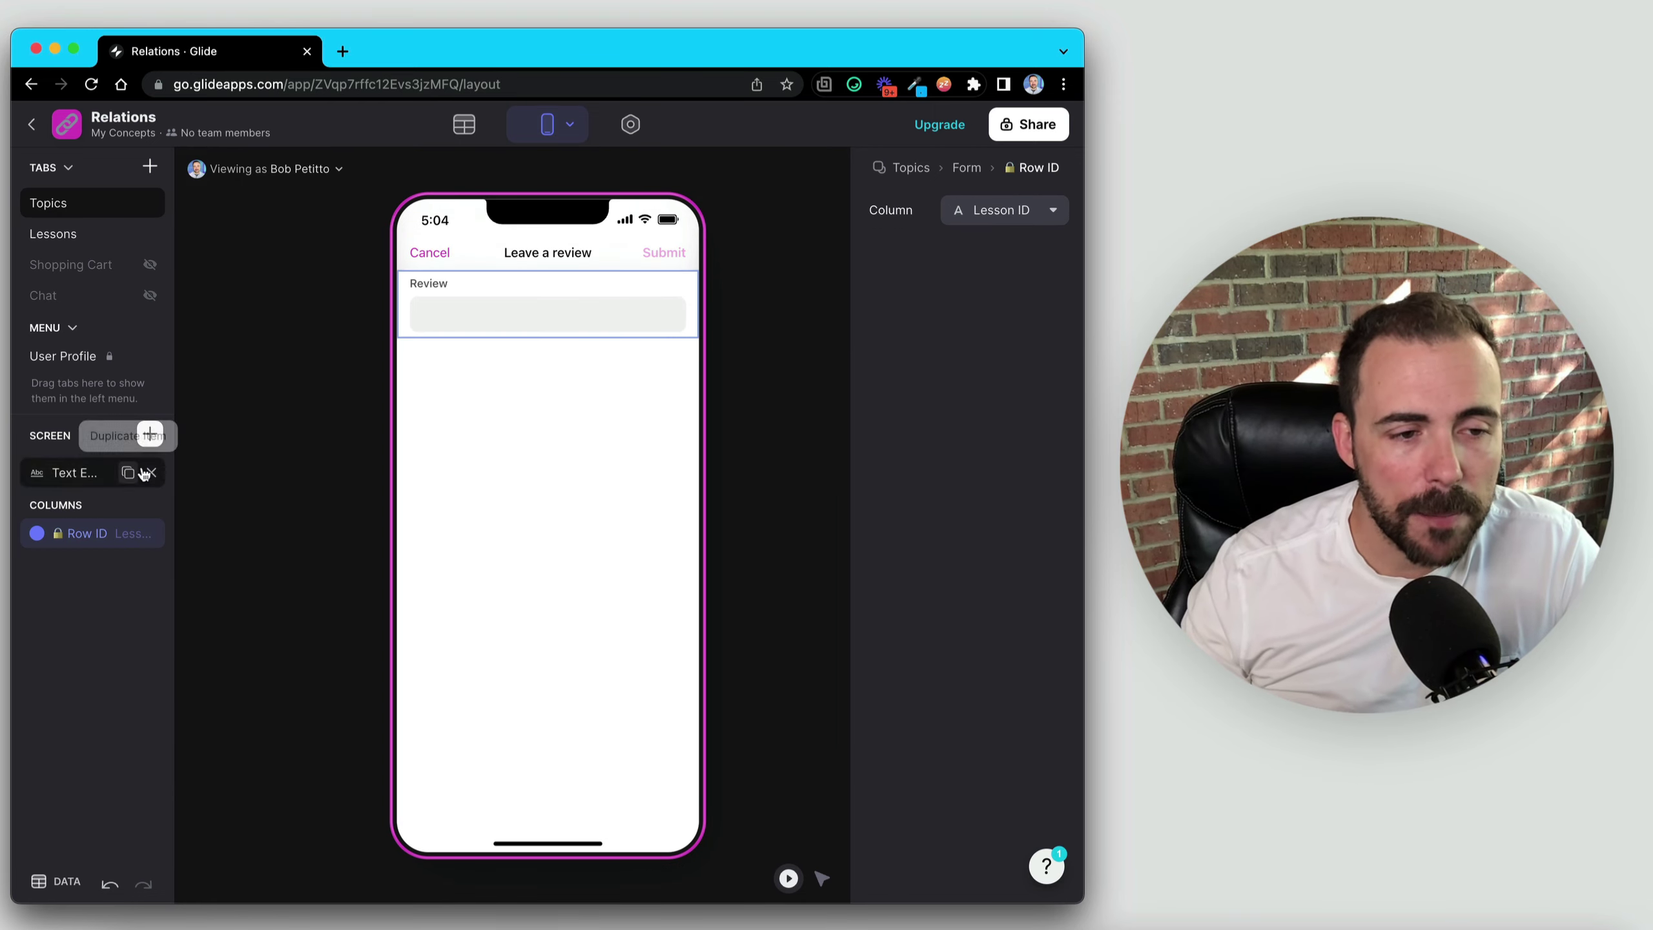
Add a Row ID column to the Users table
left_click(150, 438)
scroll(398, 598, "down", 10)
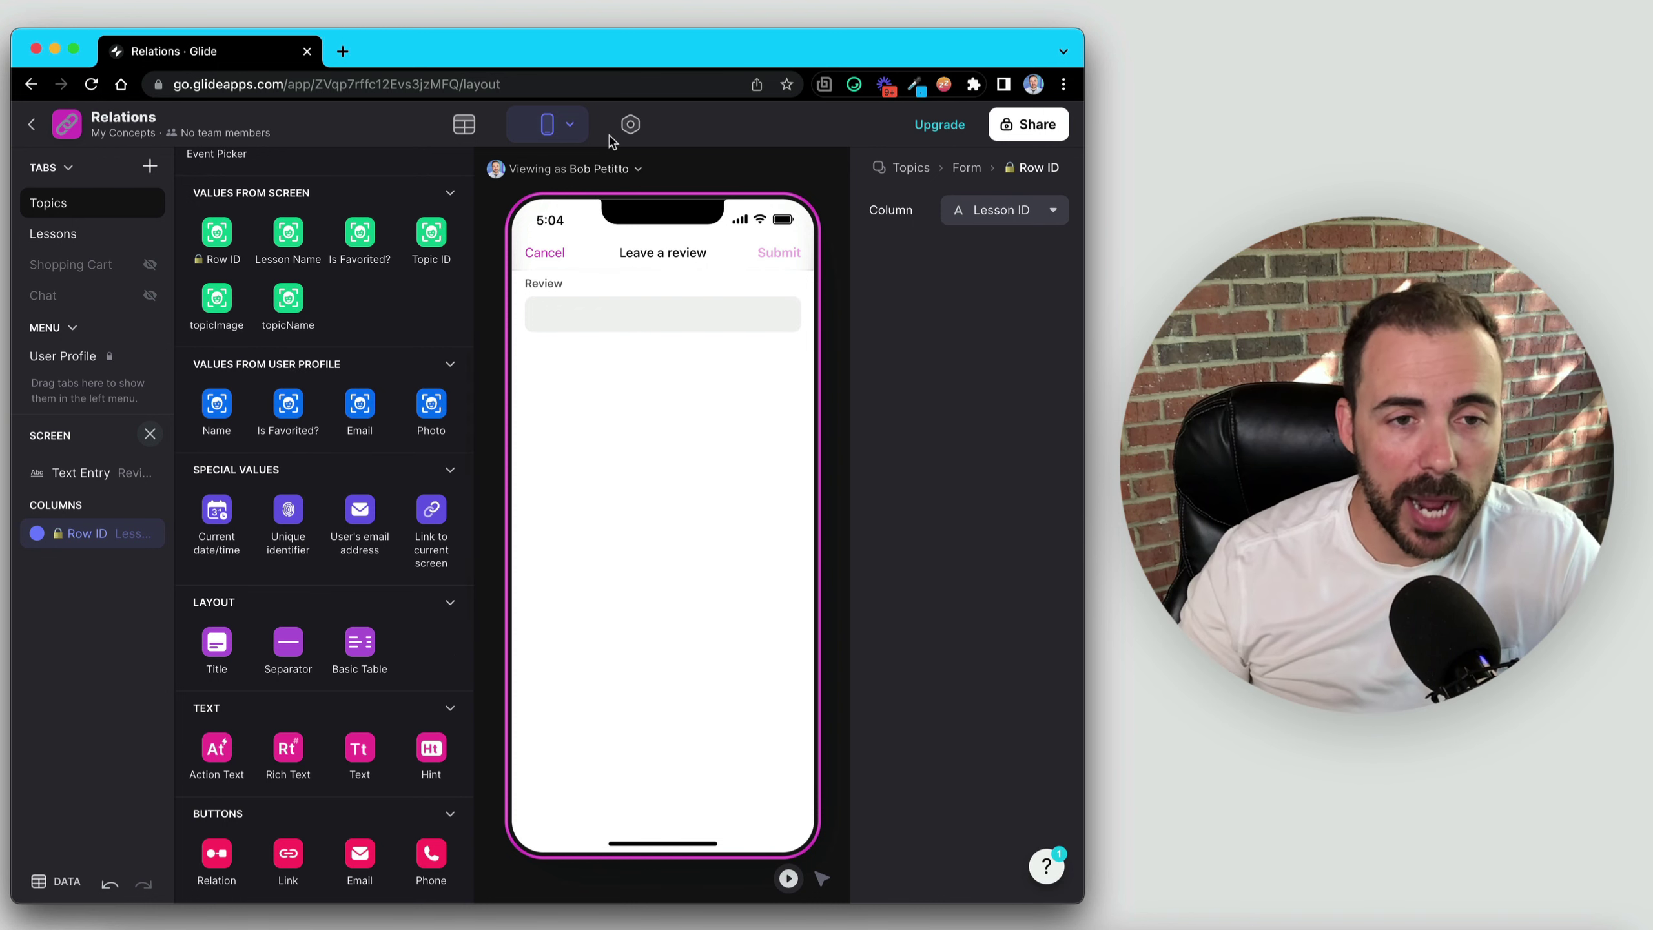
left_click(465, 124)
left_click(75, 205)
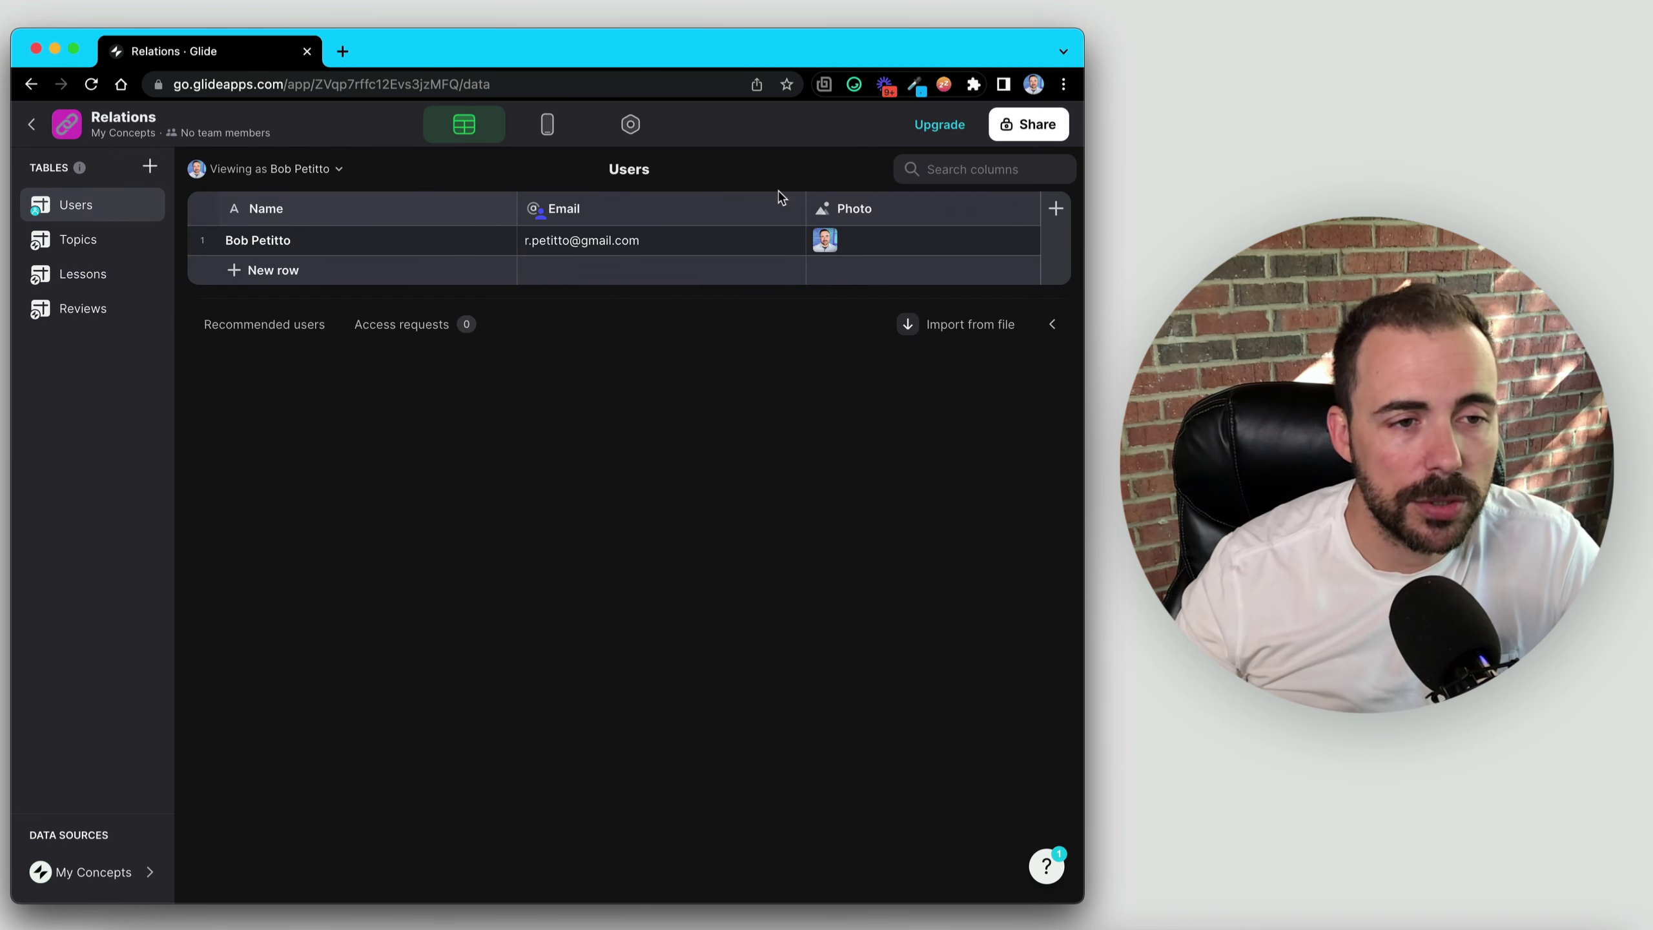
left_click(1055, 210)
left_click(724, 287)
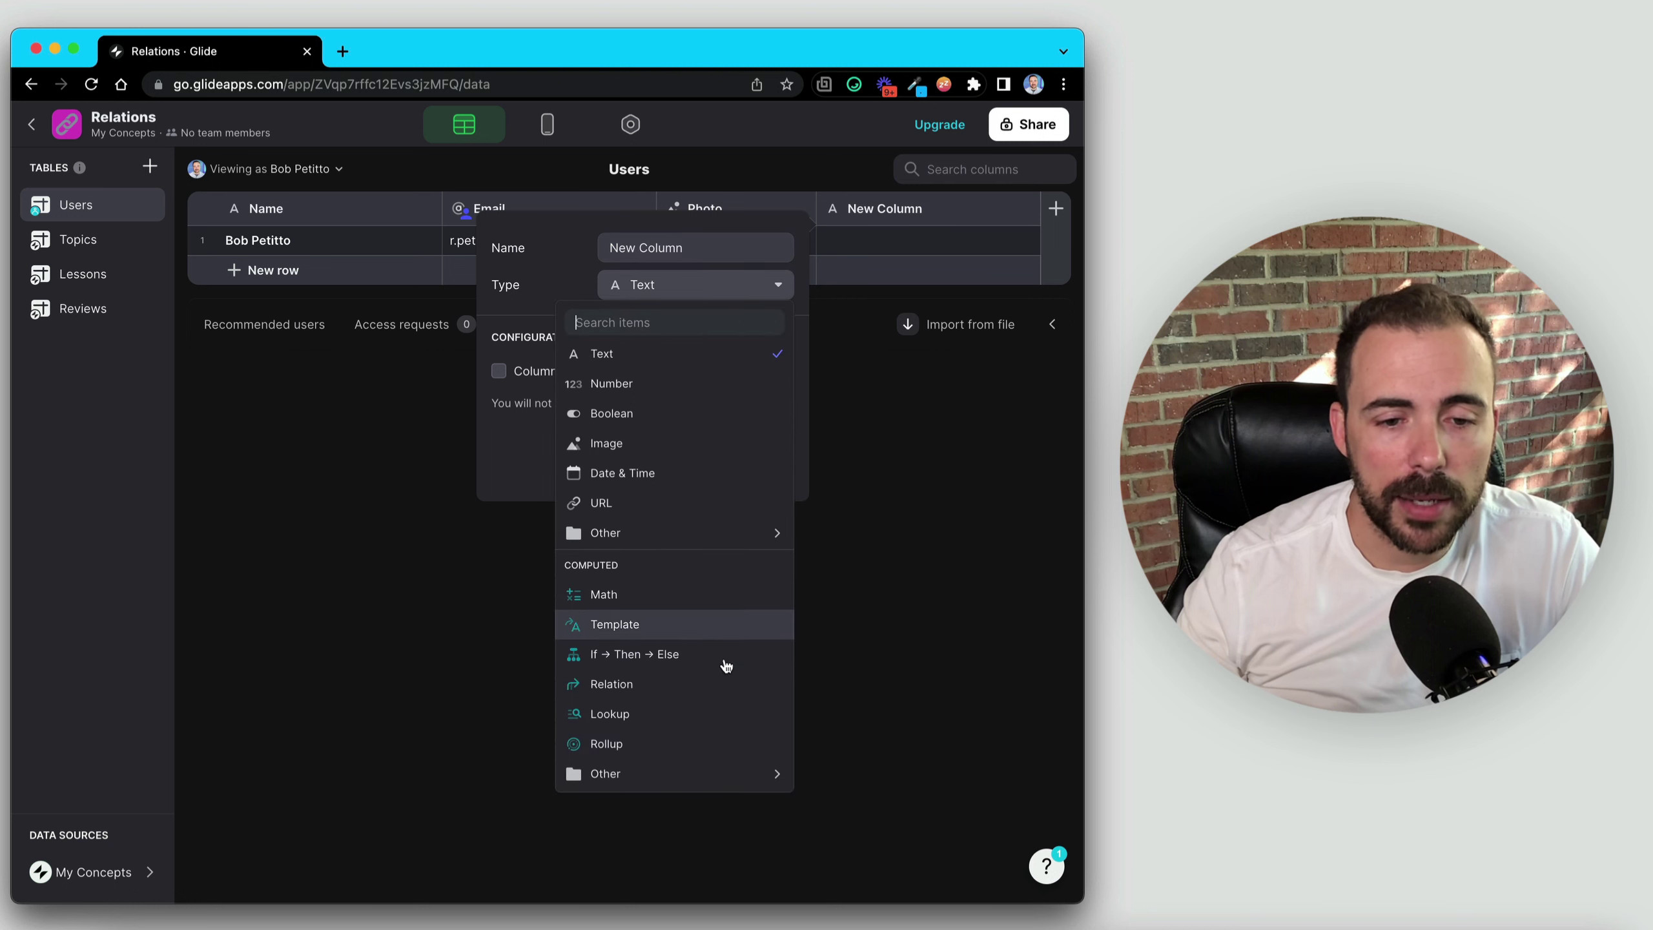
mouse_move(738, 539)
left_click(839, 533)
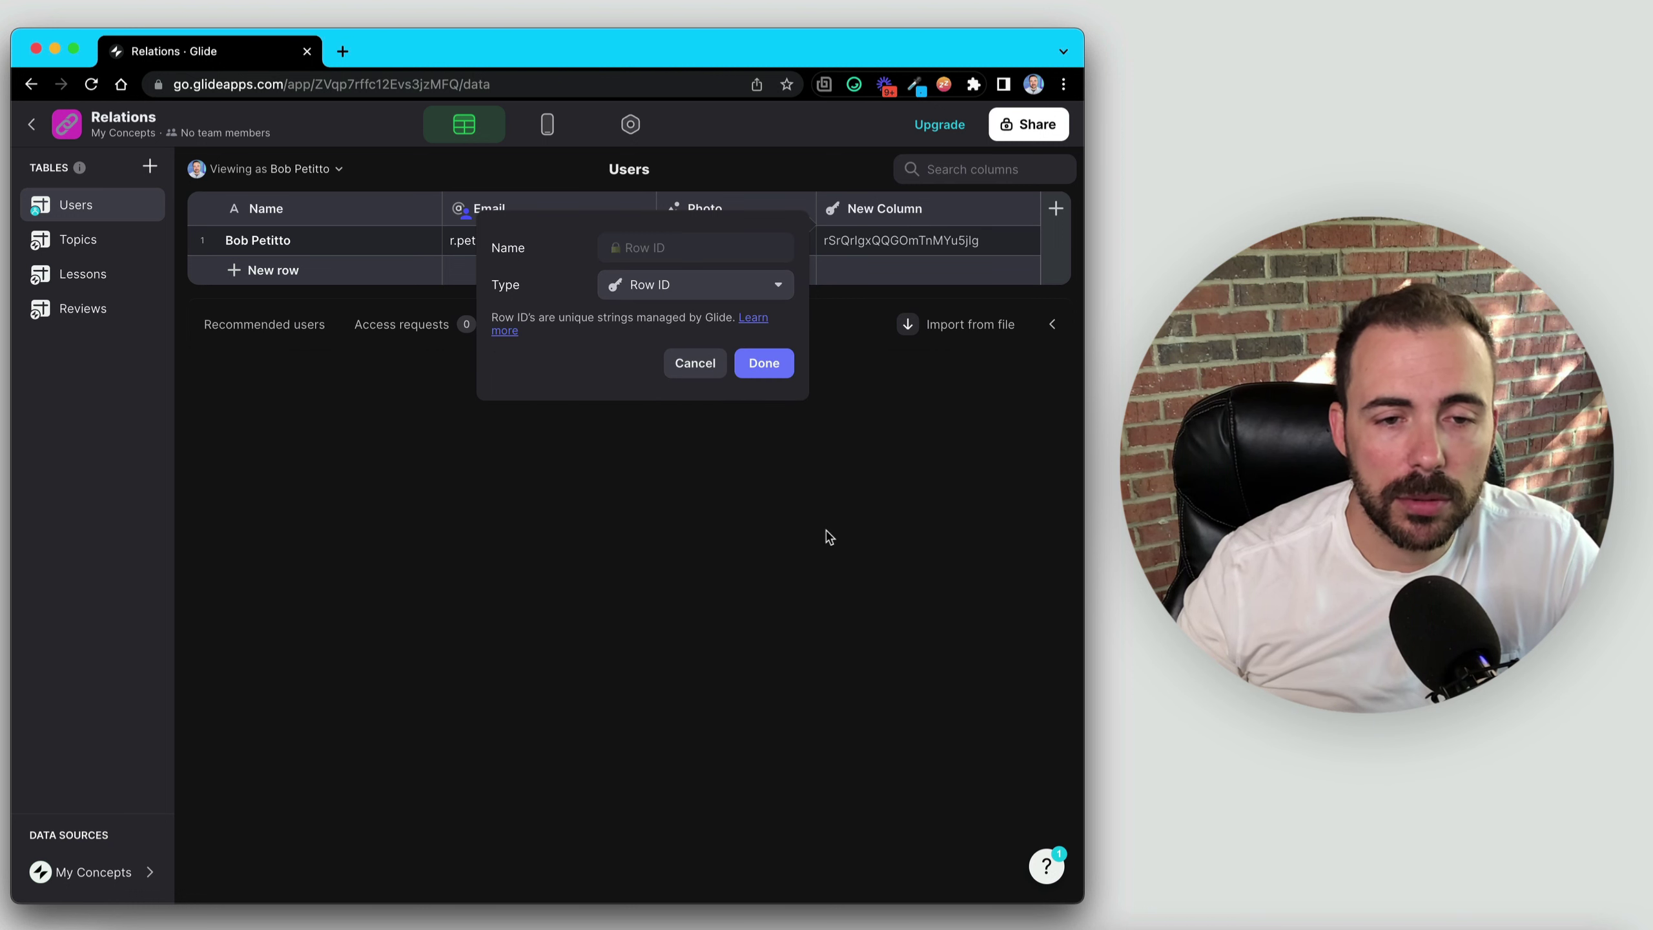
left_click(758, 363)
Add the user profile's Row ID value to the review form and store it in the User ID column
left_click(550, 128)
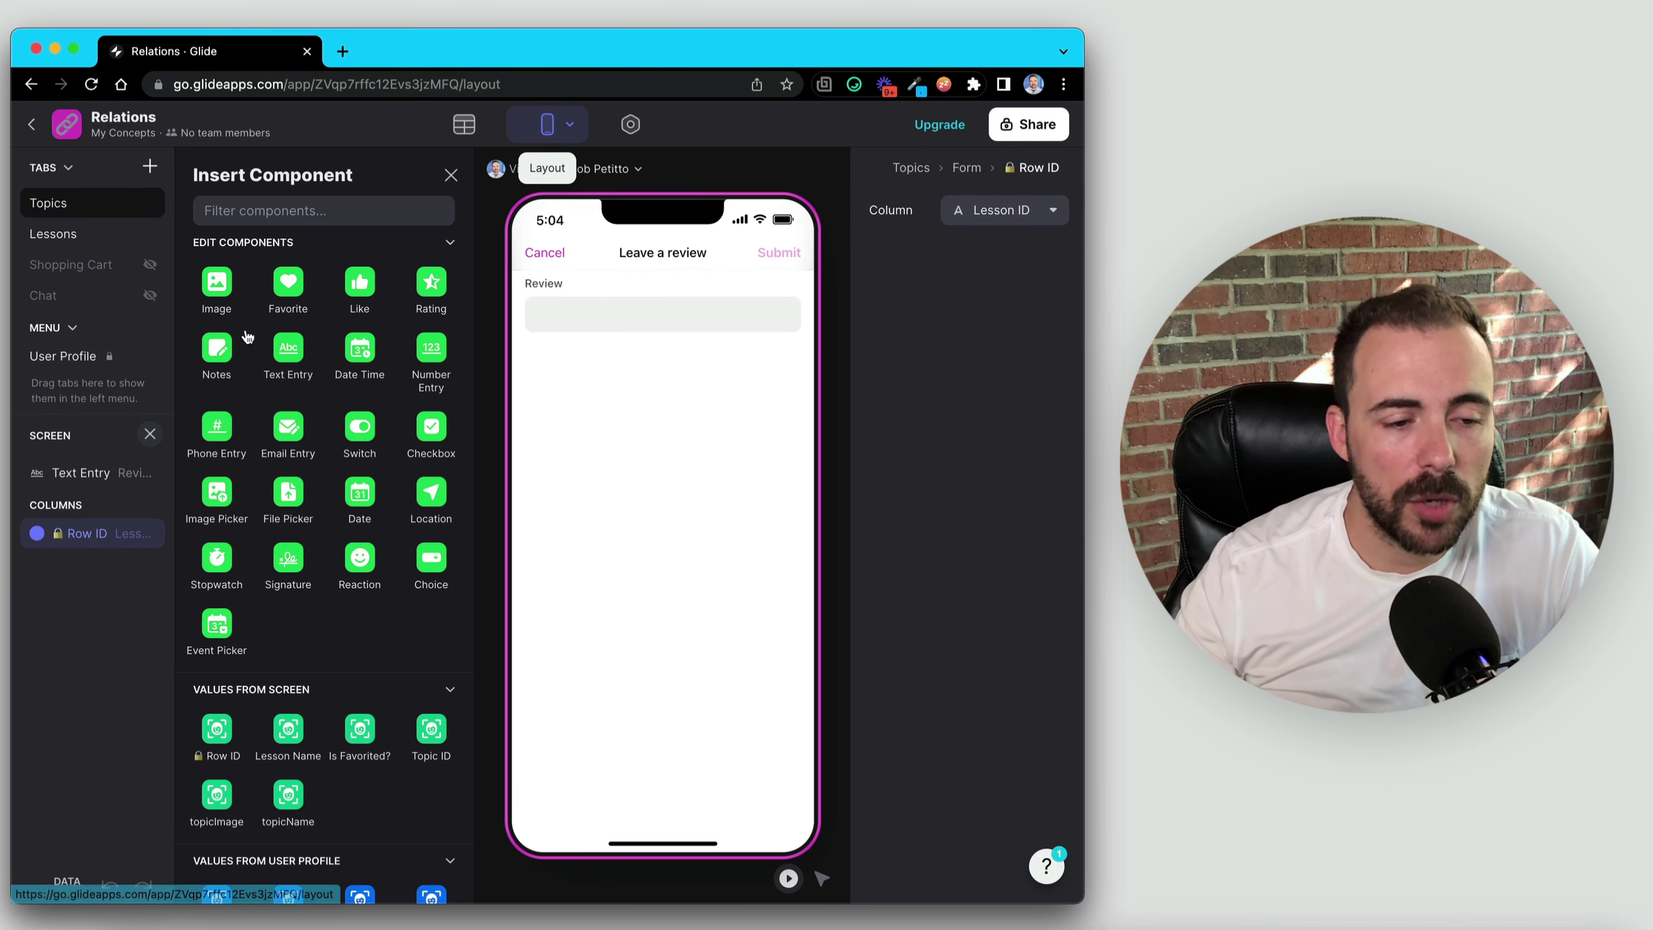
scroll(334, 559, "down", 5)
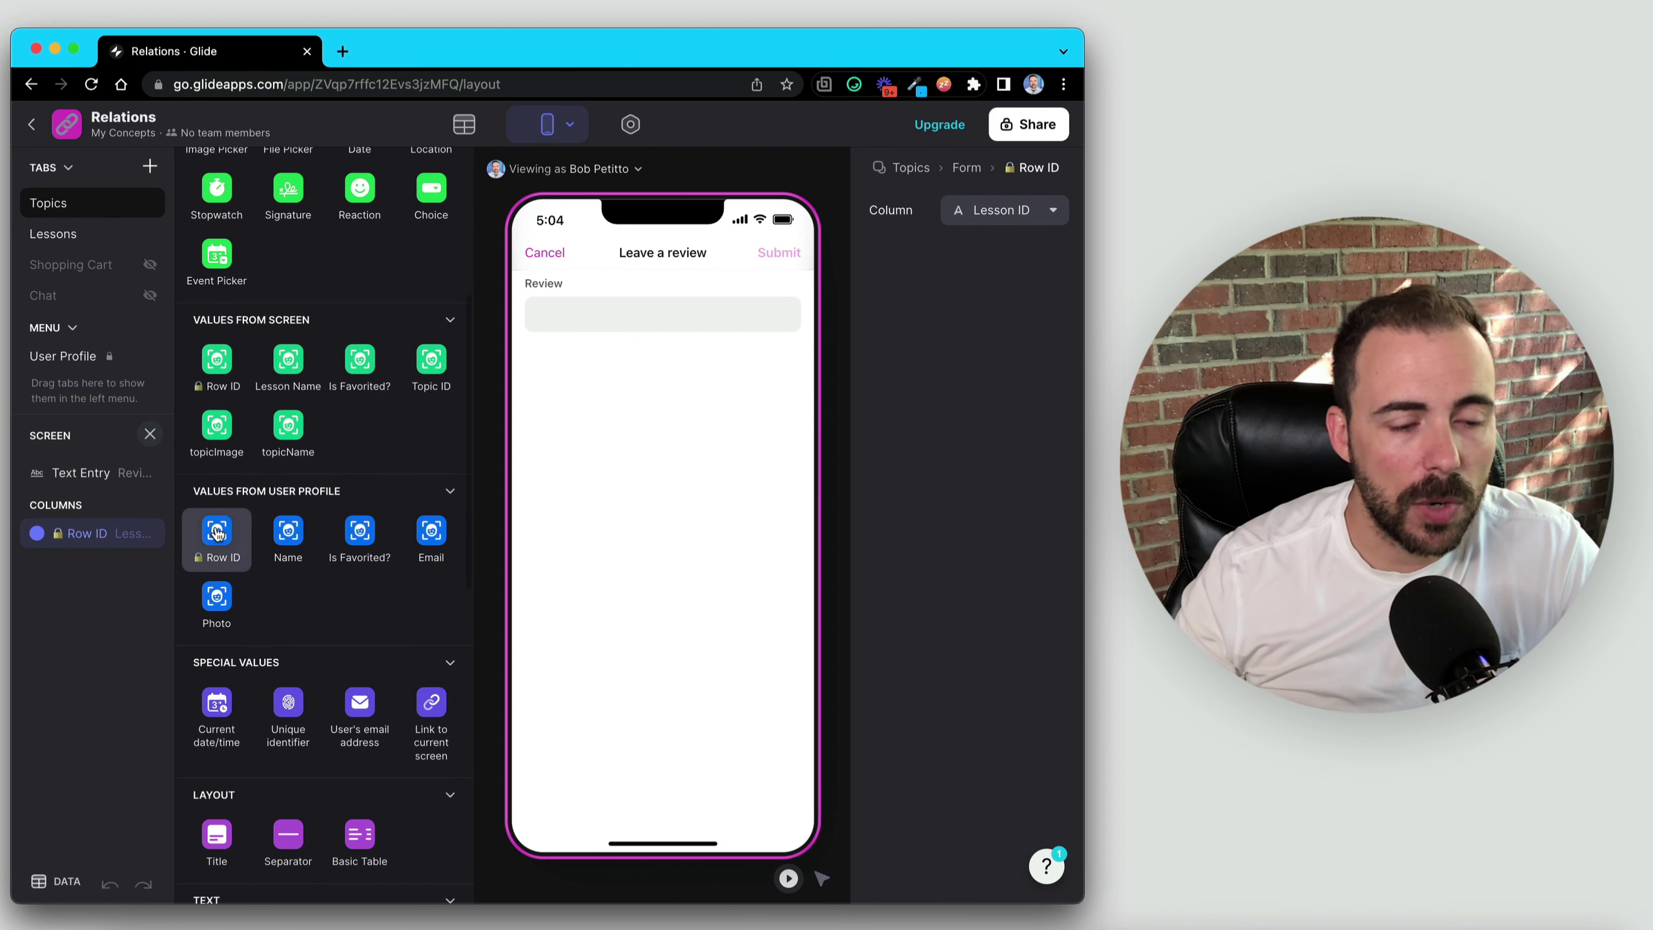
mouse_move(217, 553)
left_mouse_down()
mouse_move(217, 598)
mouse_move(219, 532)
left_mouse_up()
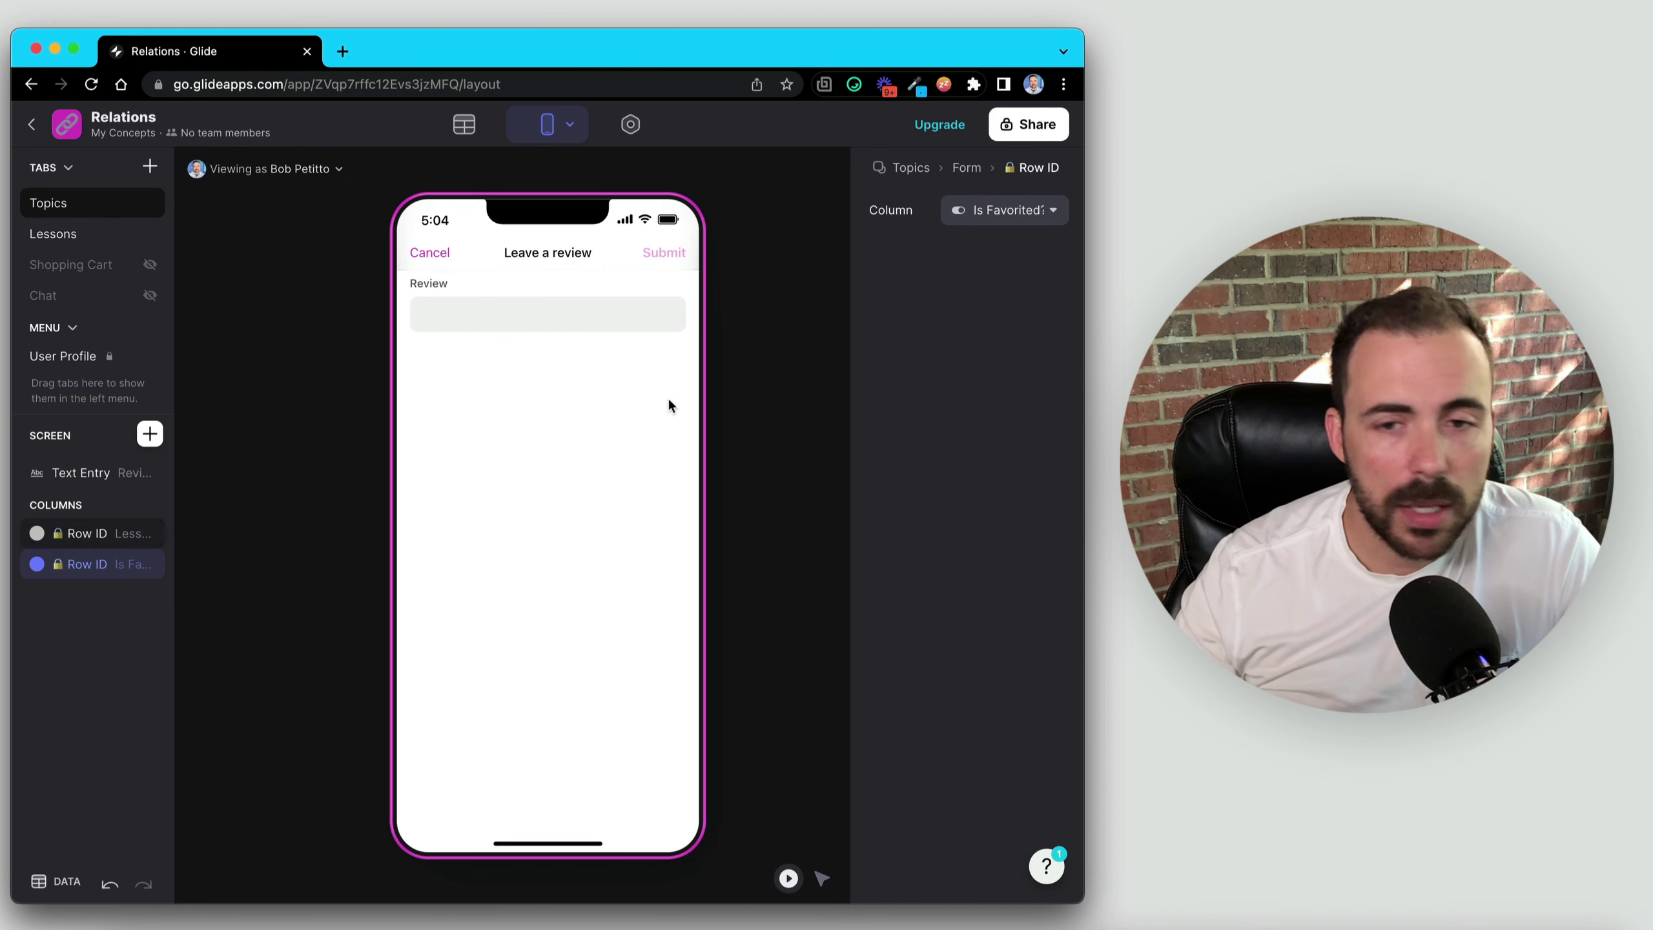
left_click(966, 212)
left_click(960, 355)
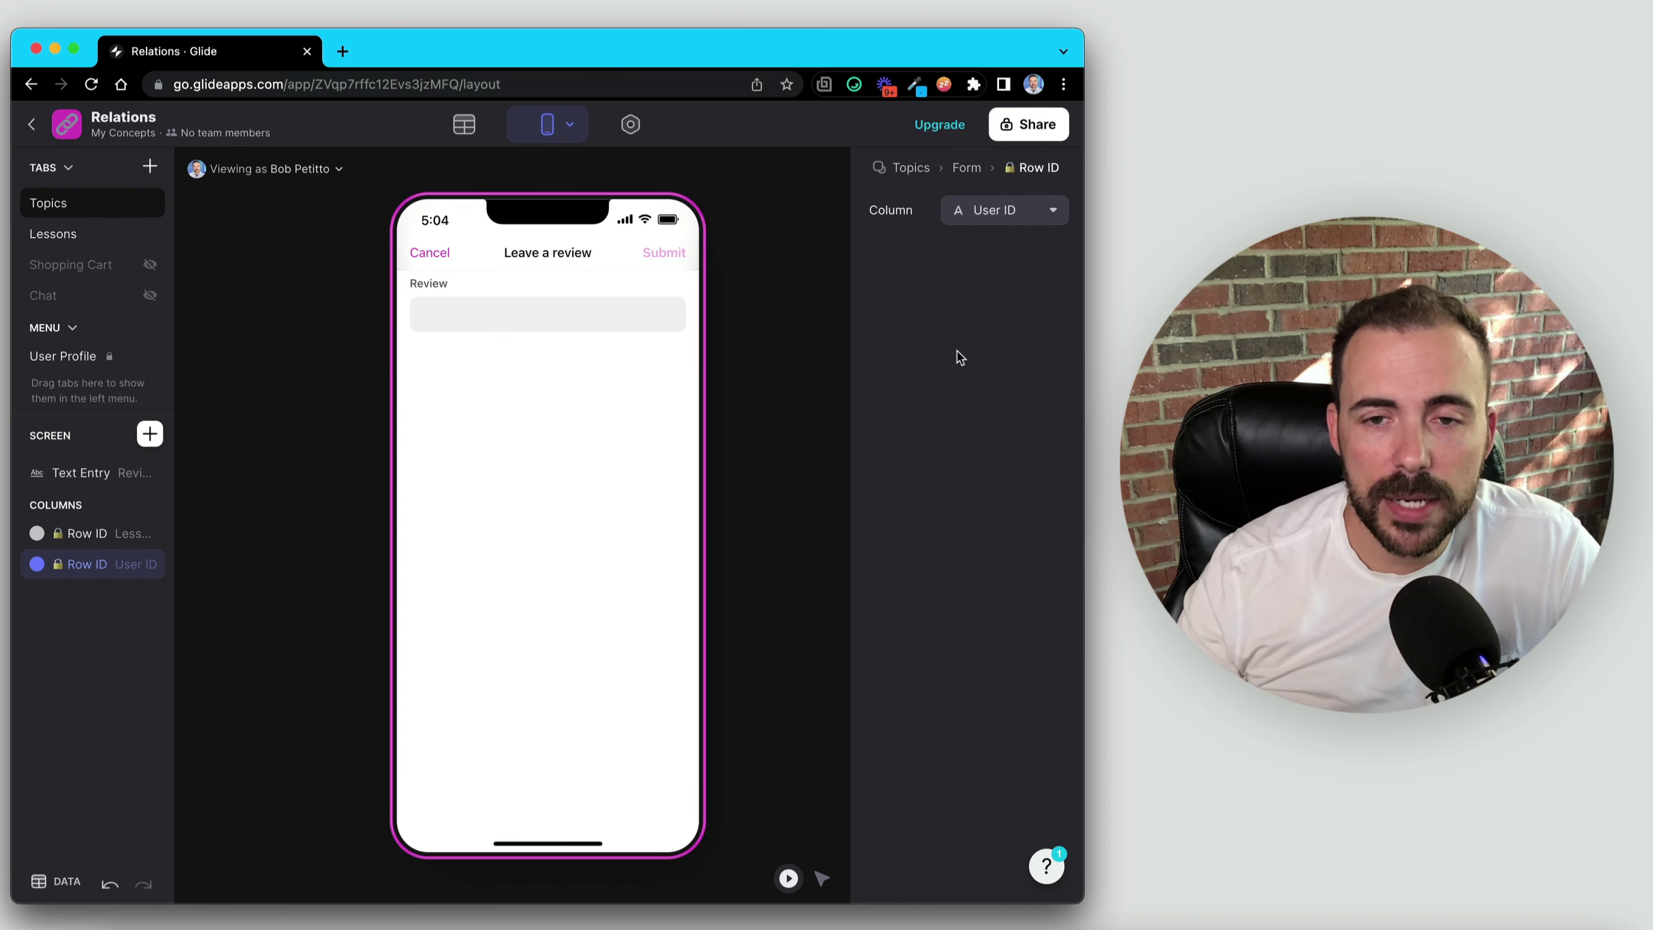
Add the current date/time value to the form, stored in the Timestamp column, and set the Review entry to the largest size
left_click(150, 434)
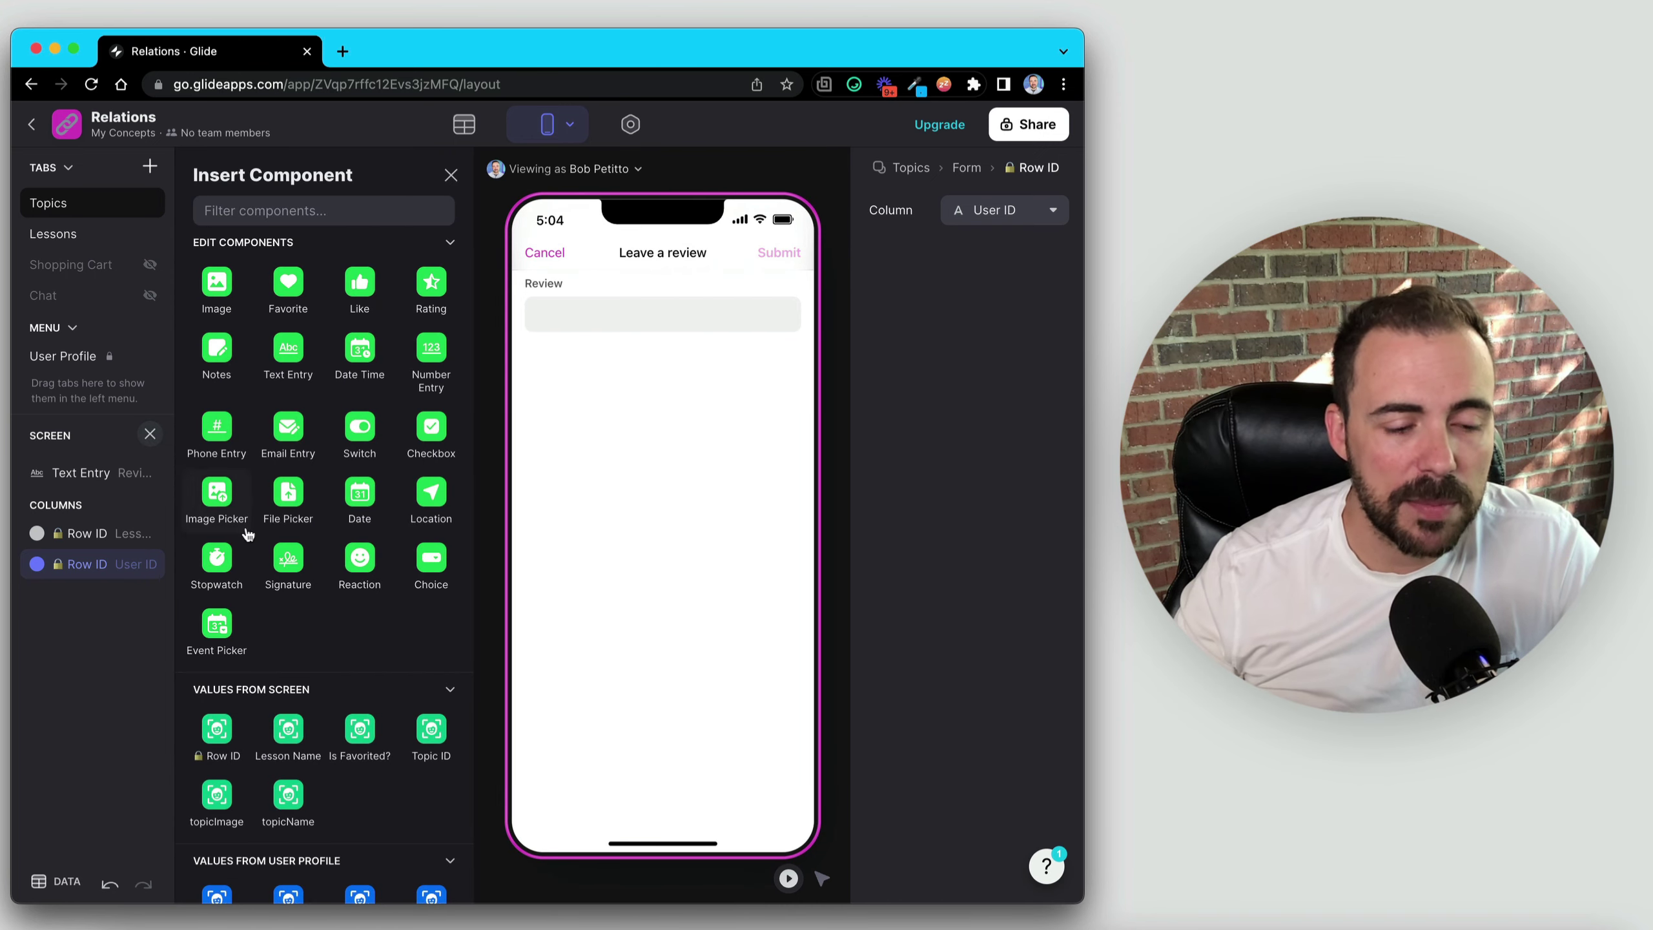
scroll(284, 539, "down", 5)
scroll(284, 539, "down", 8)
scroll(284, 539, "up", 4)
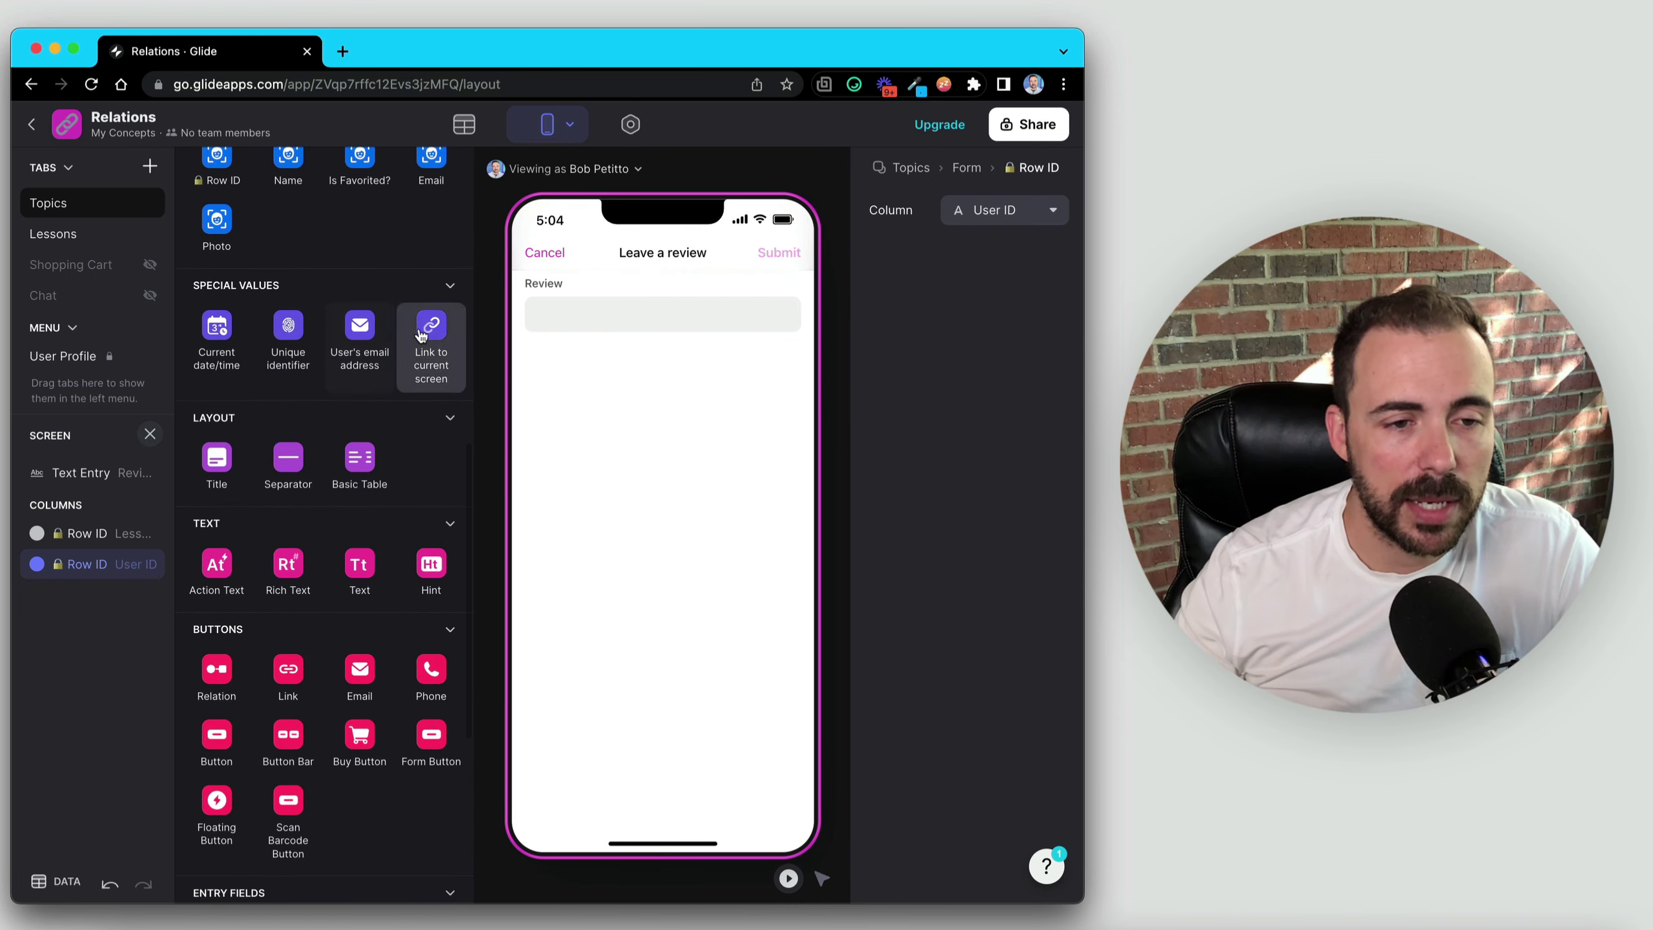
left_click(222, 332)
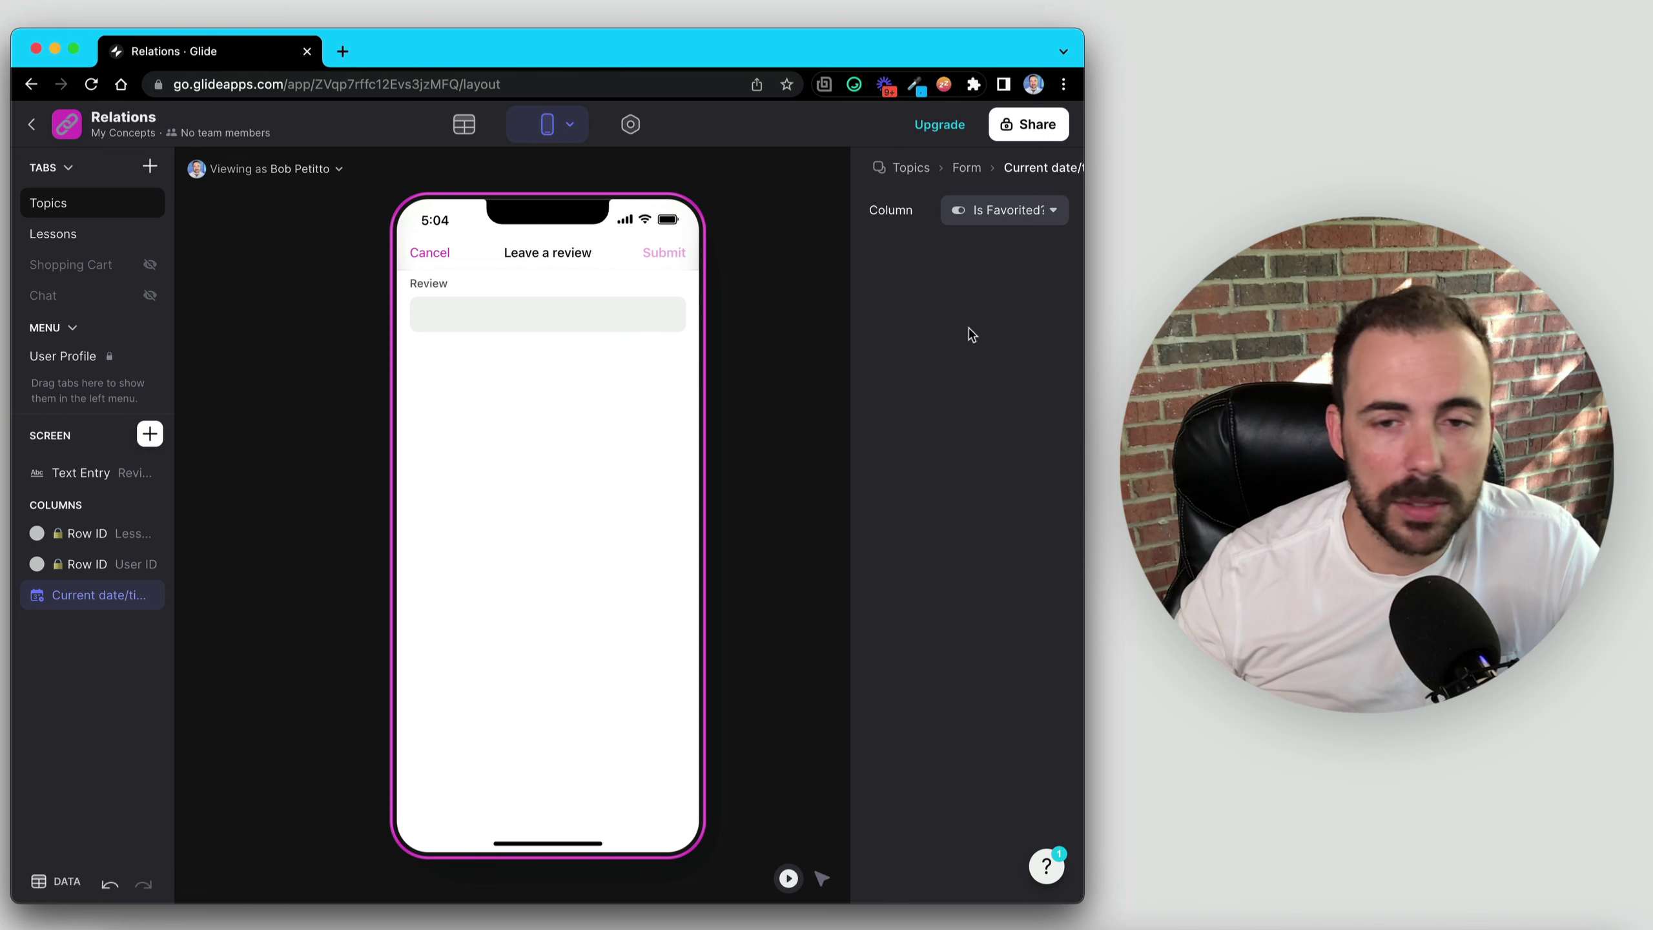
left_click(1039, 222)
left_click(954, 387)
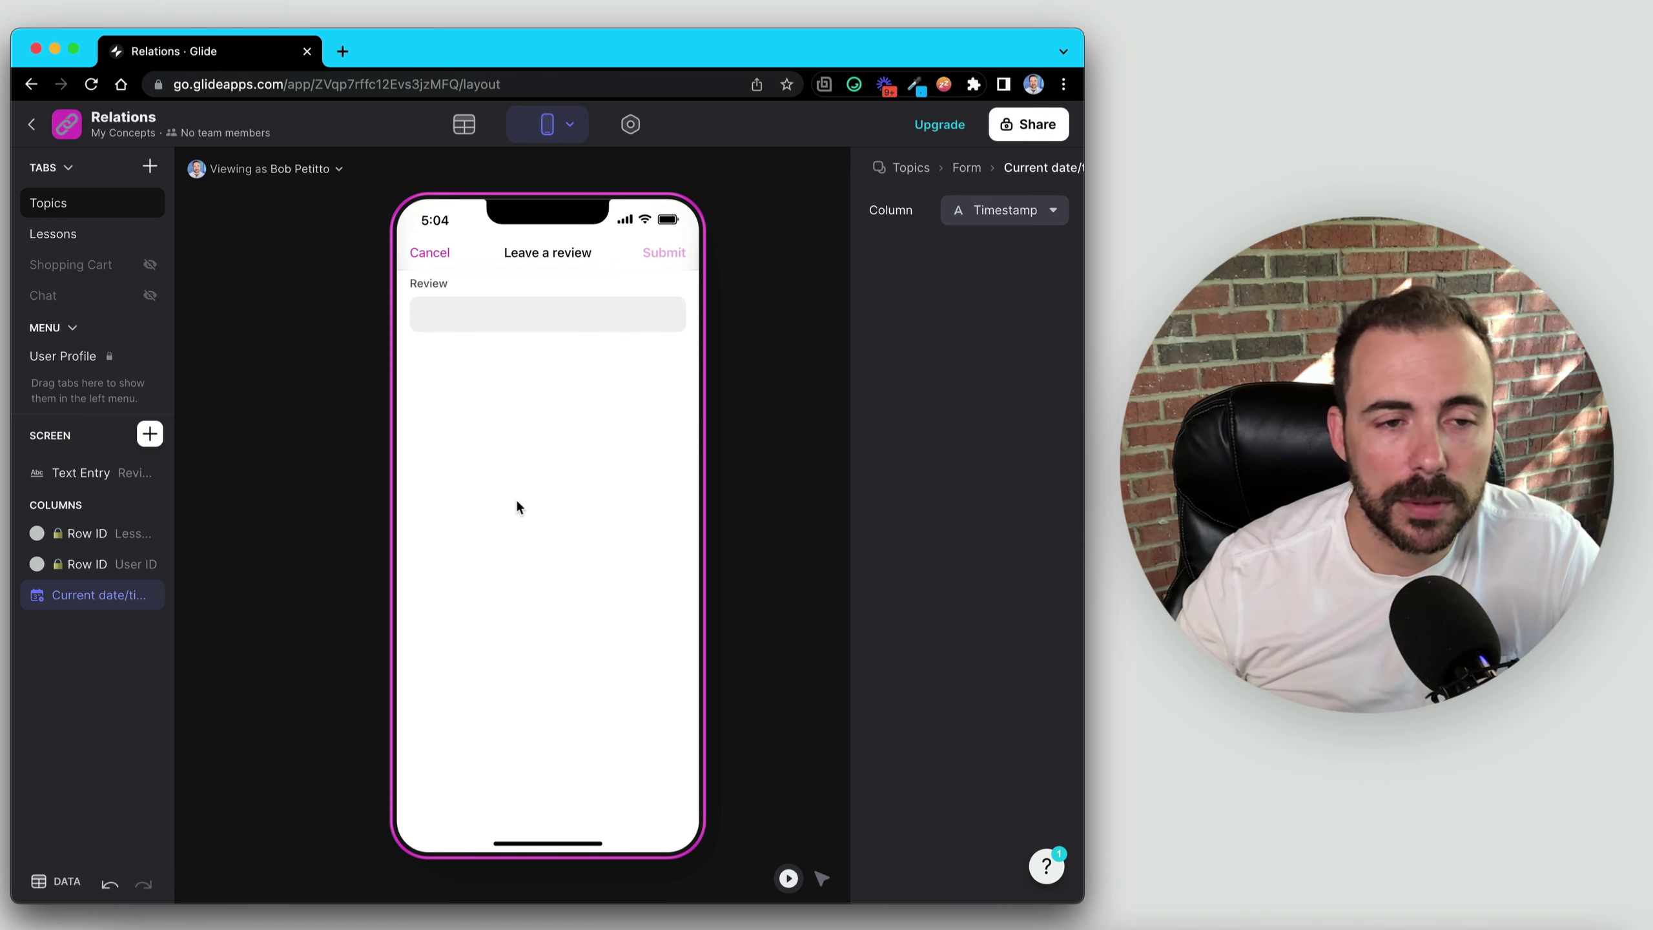
left_click(64, 476)
left_click(1052, 588)
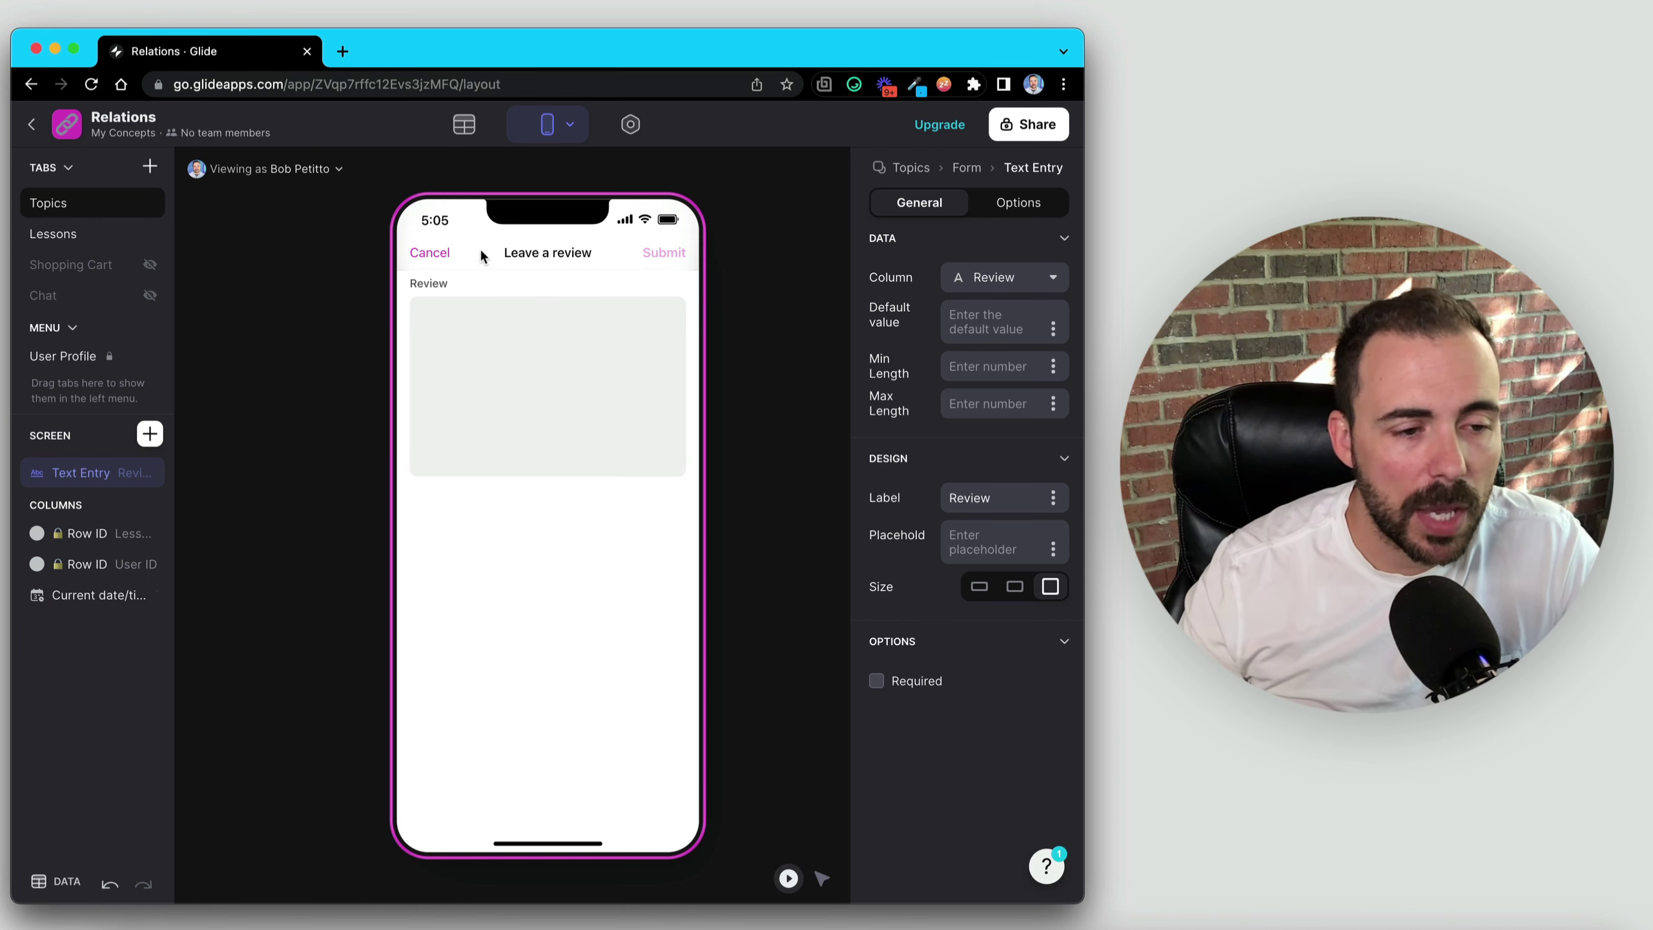
Add a Number column named Rating with a precision of 1 to the Reviews table
left_click(473, 128)
left_click(97, 313)
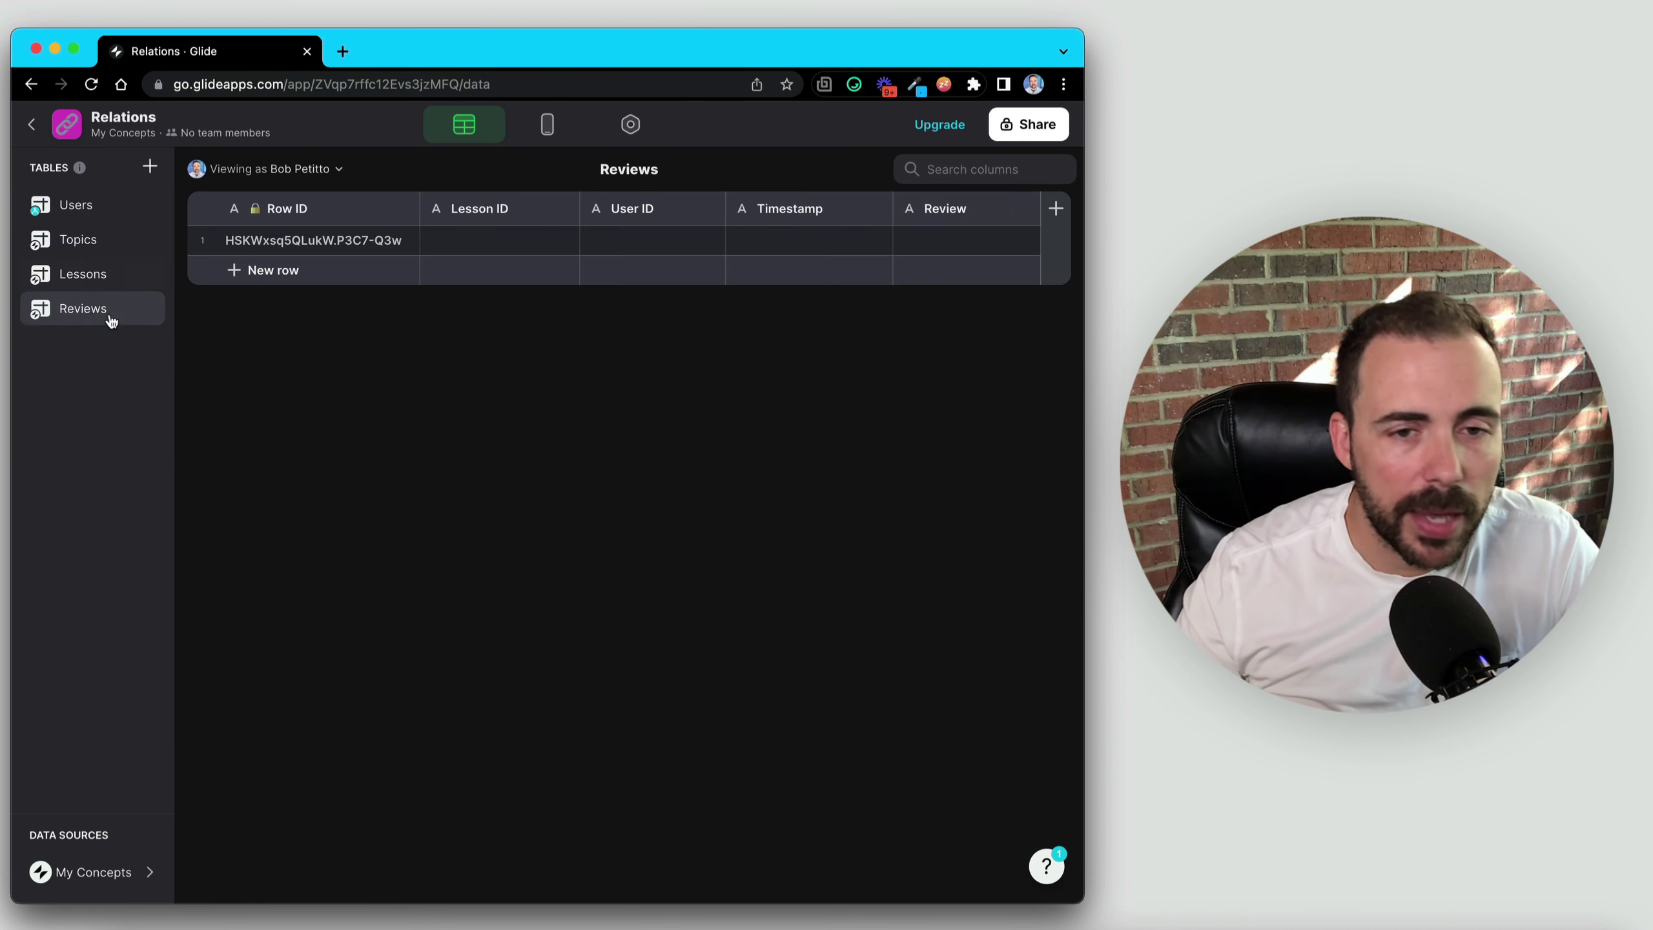
left_click(1059, 210)
type("Rating")
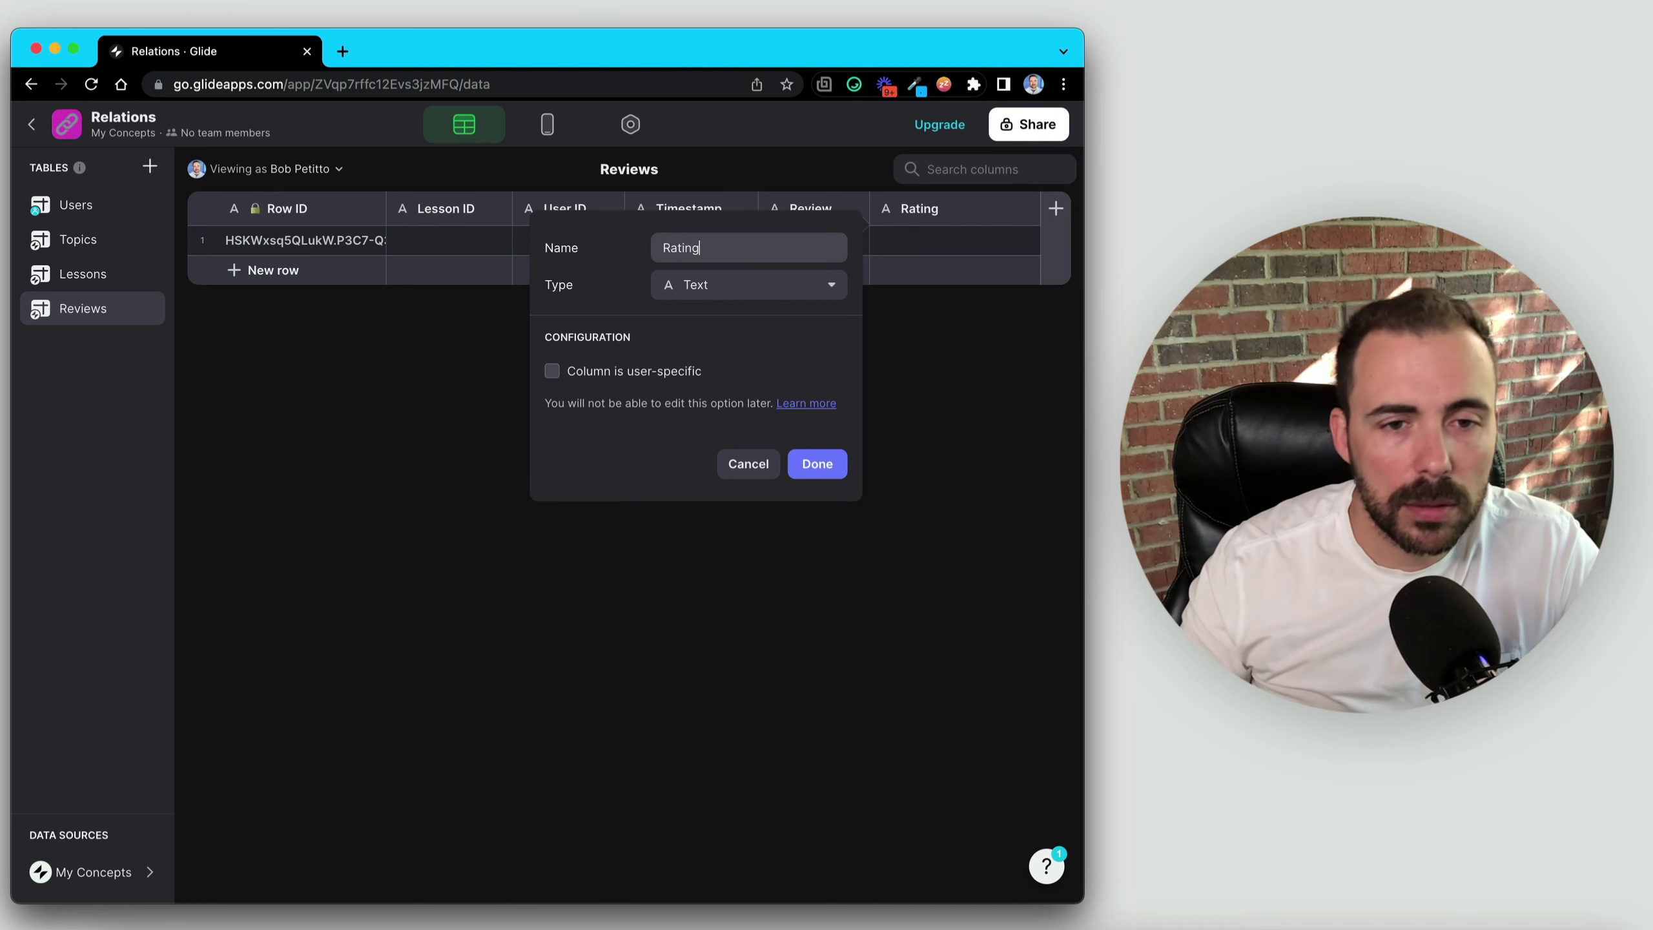
left_click(712, 290)
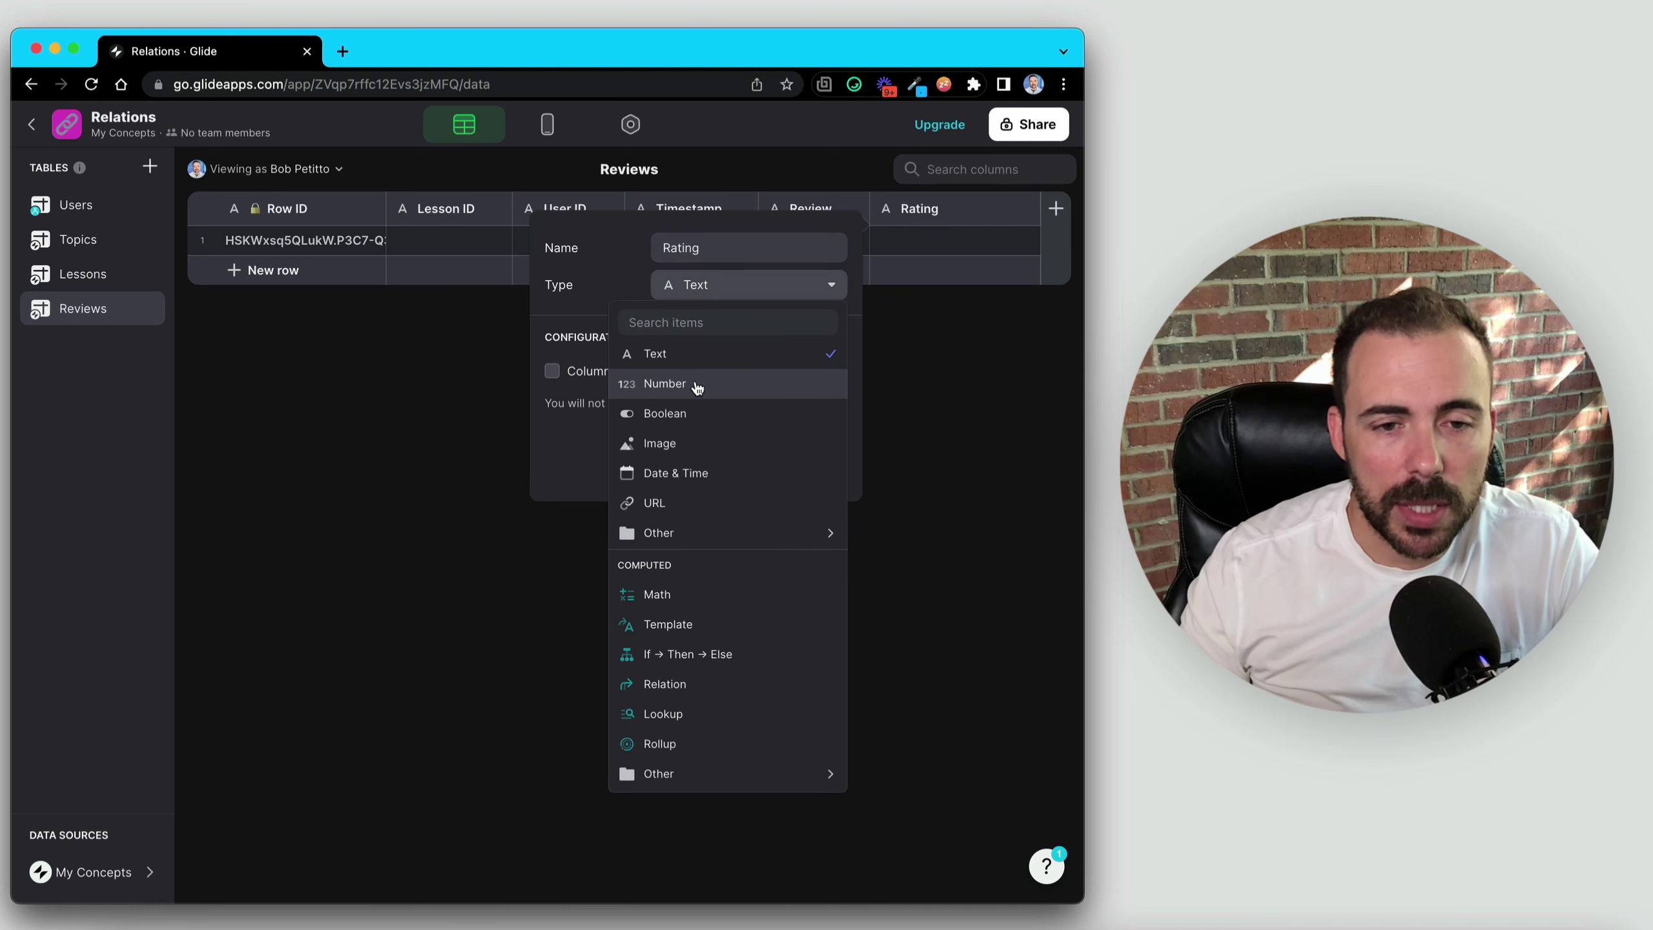
left_click(694, 383)
left_click(733, 488)
left_click(739, 518)
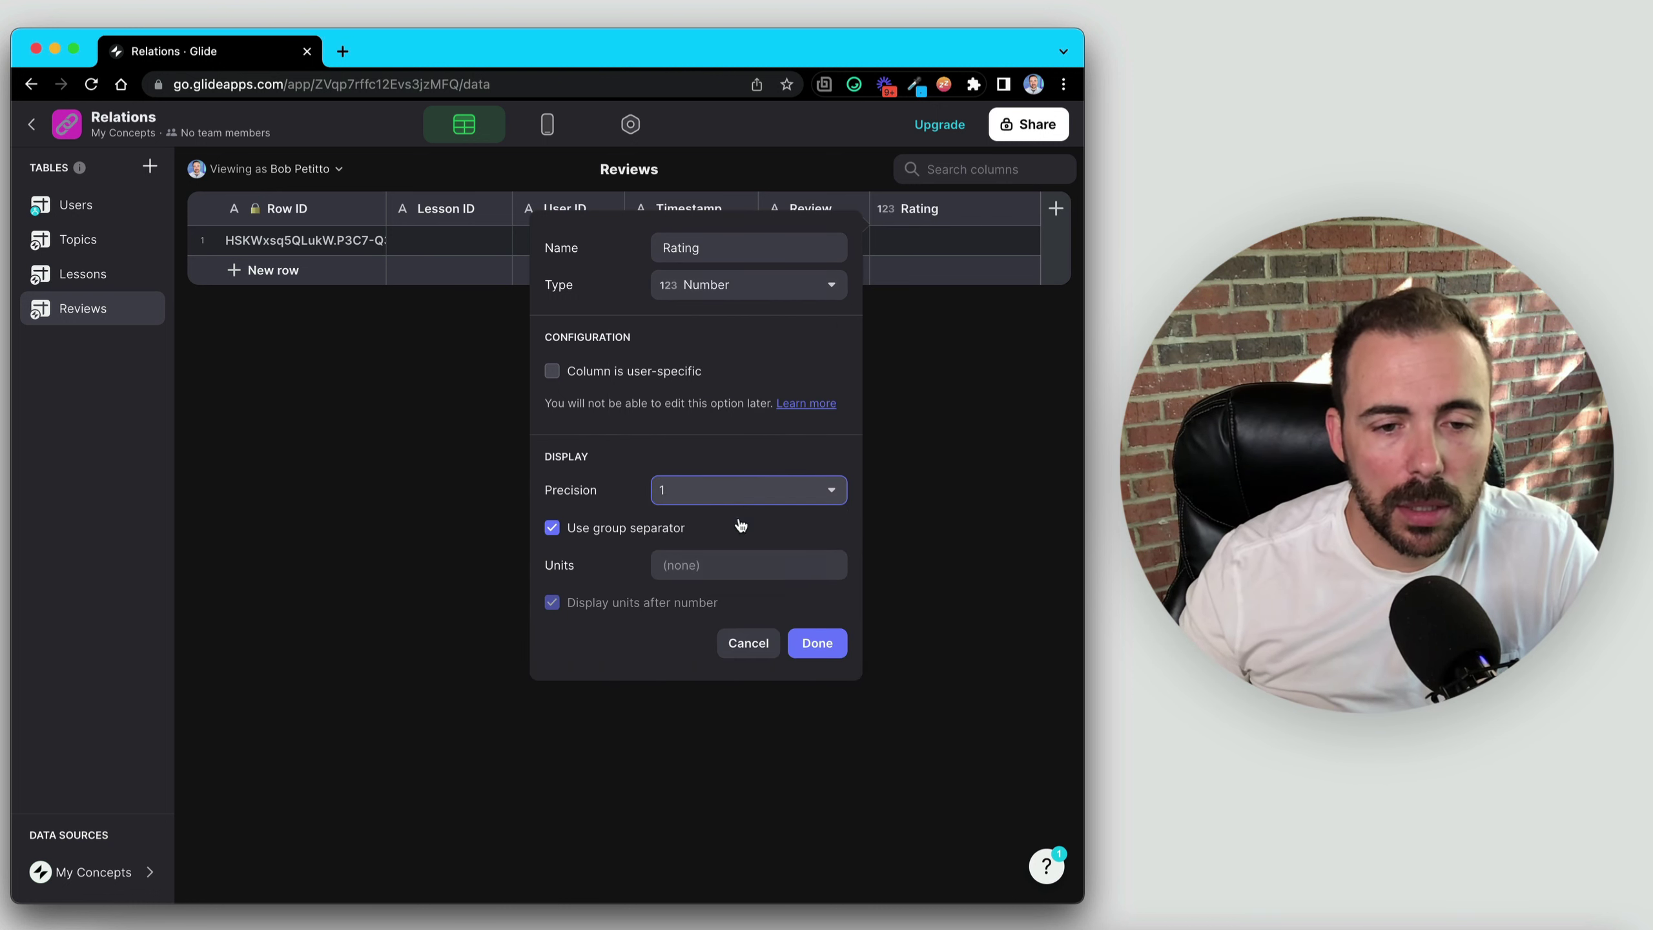
left_click(818, 644)
Add a Rating component above the Review entry in the form and set its maximum rating to 5 stars
left_click(547, 124)
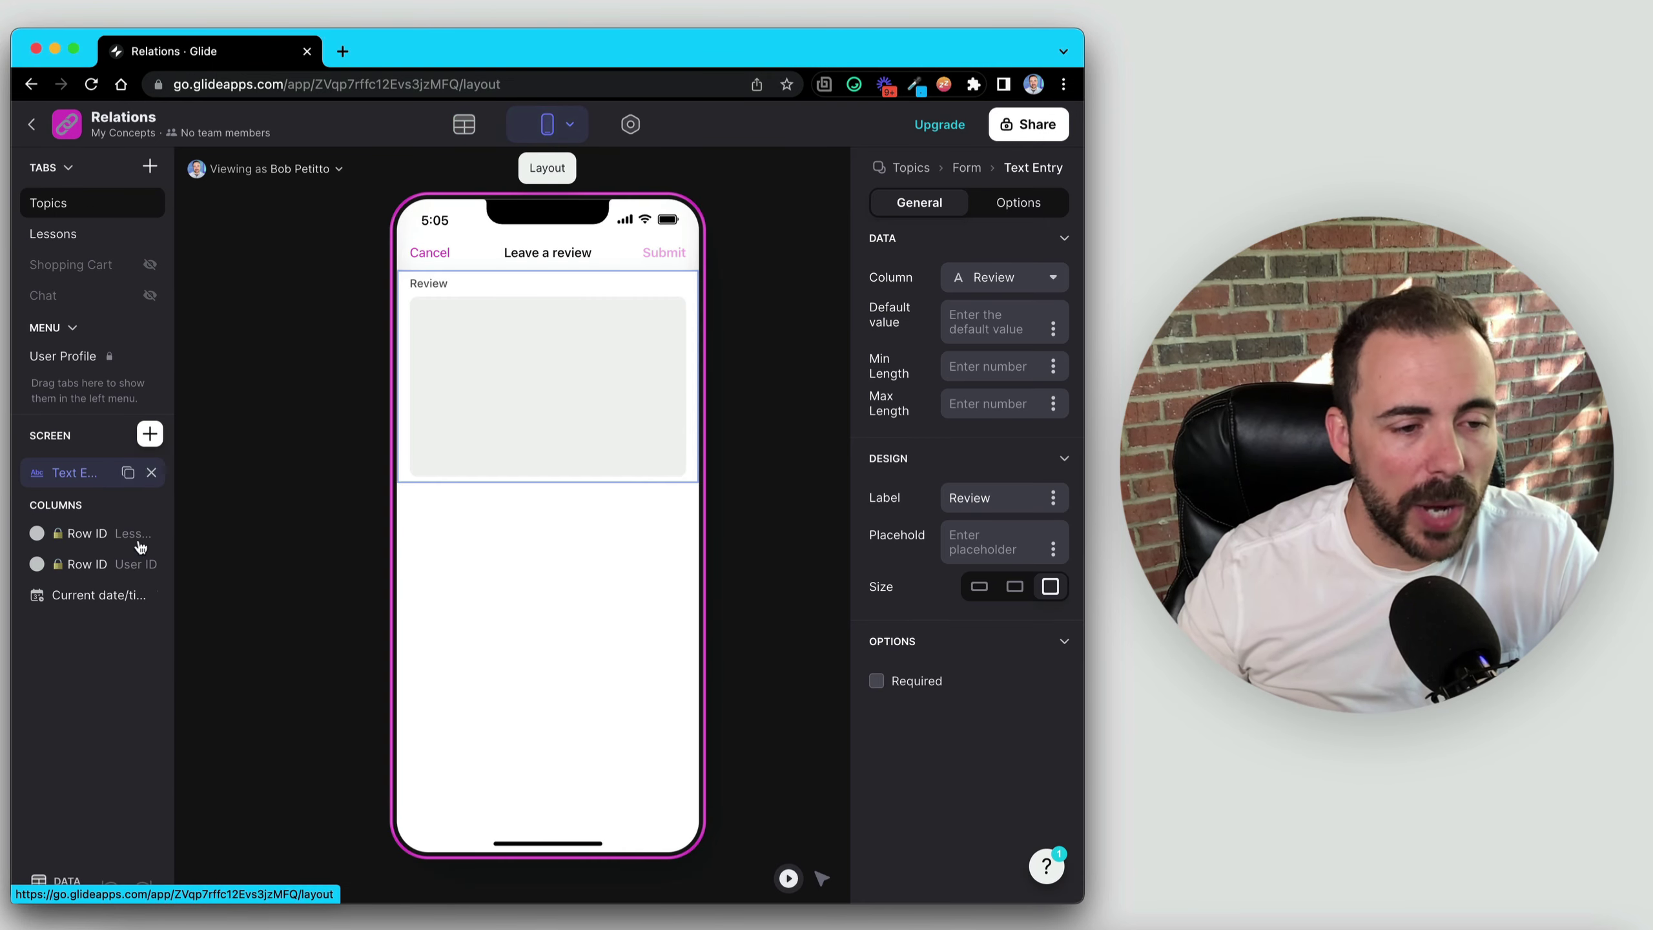
left_click(149, 434)
type("ra")
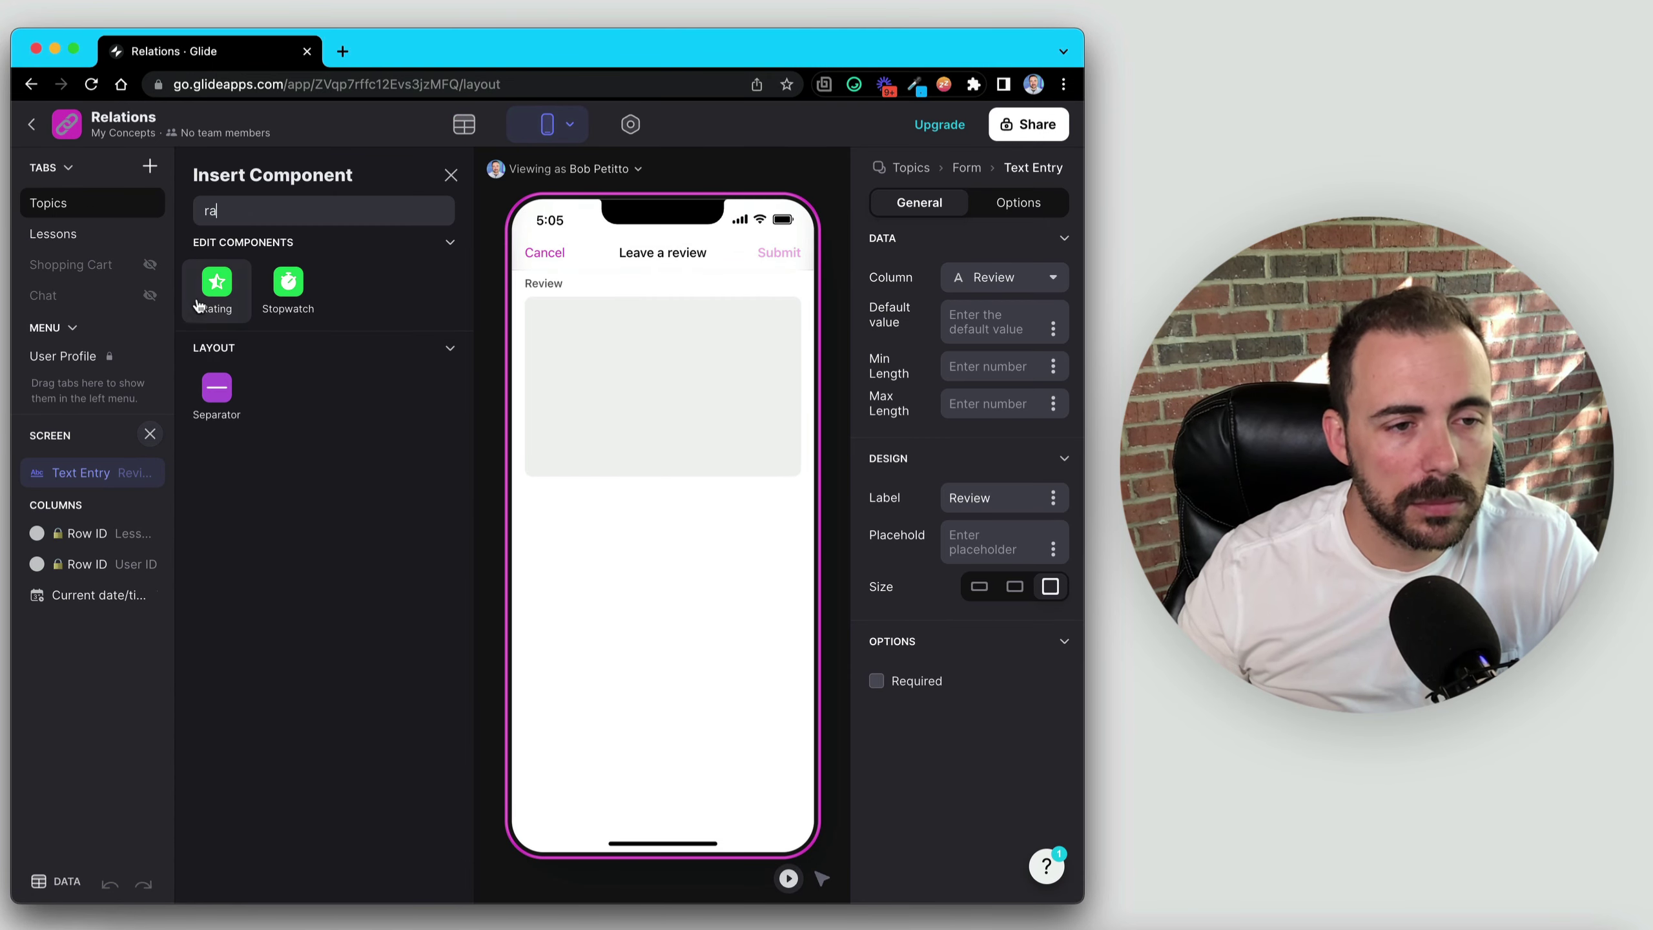
left_click_drag(215, 289, 109, 470)
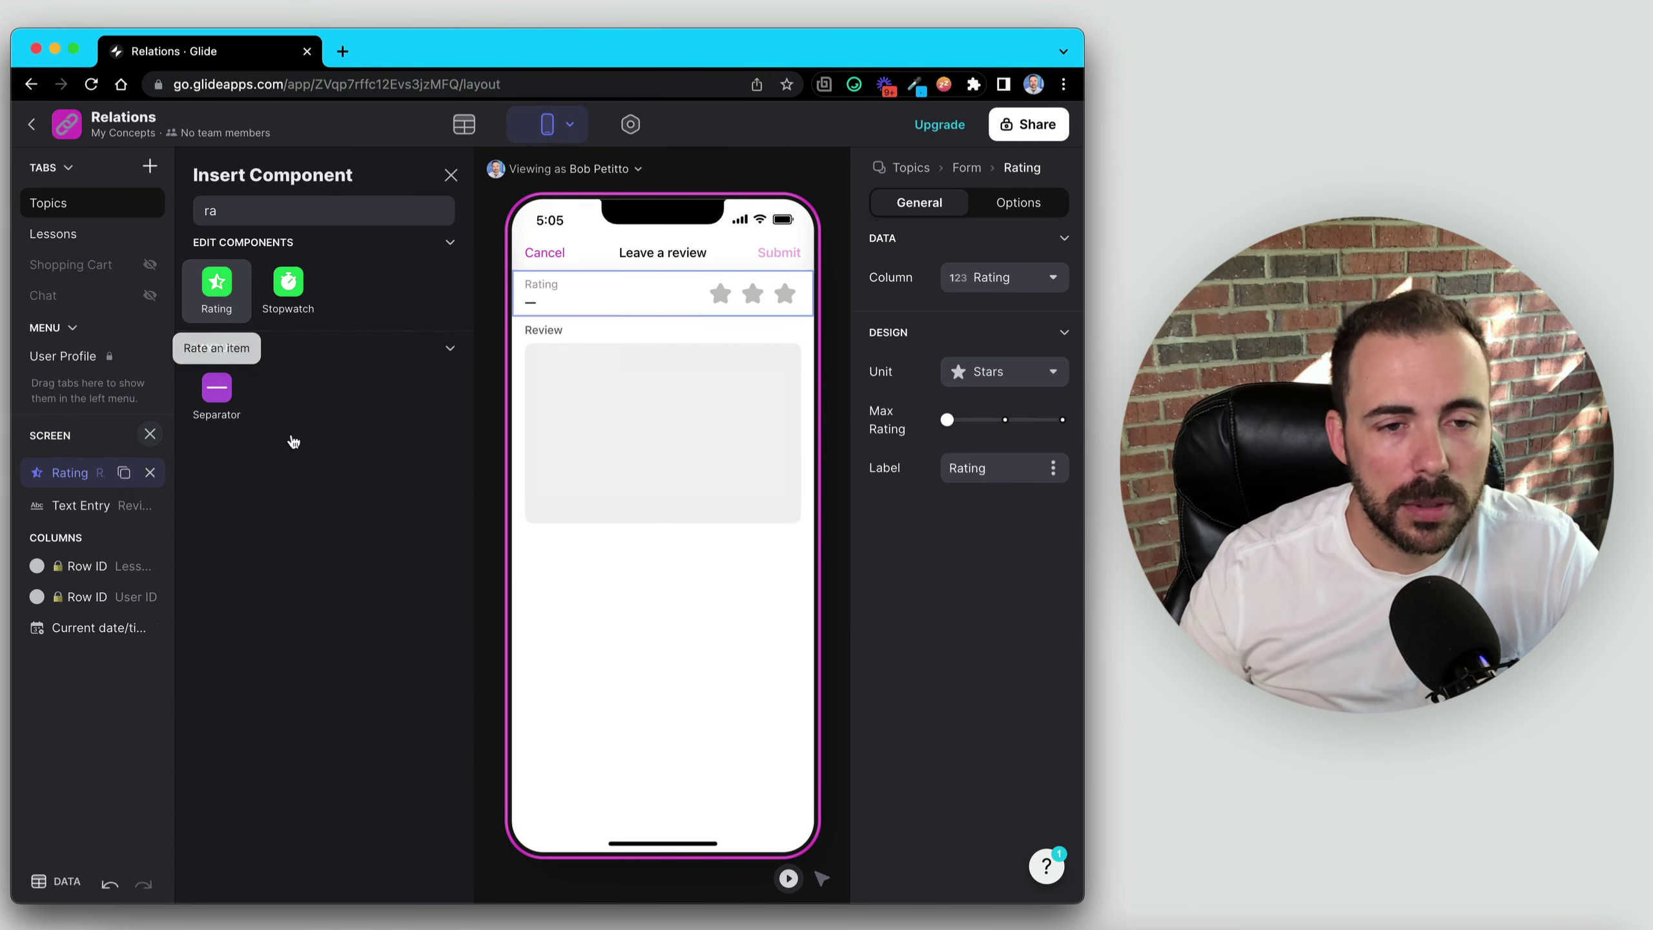
left_click(1061, 419)
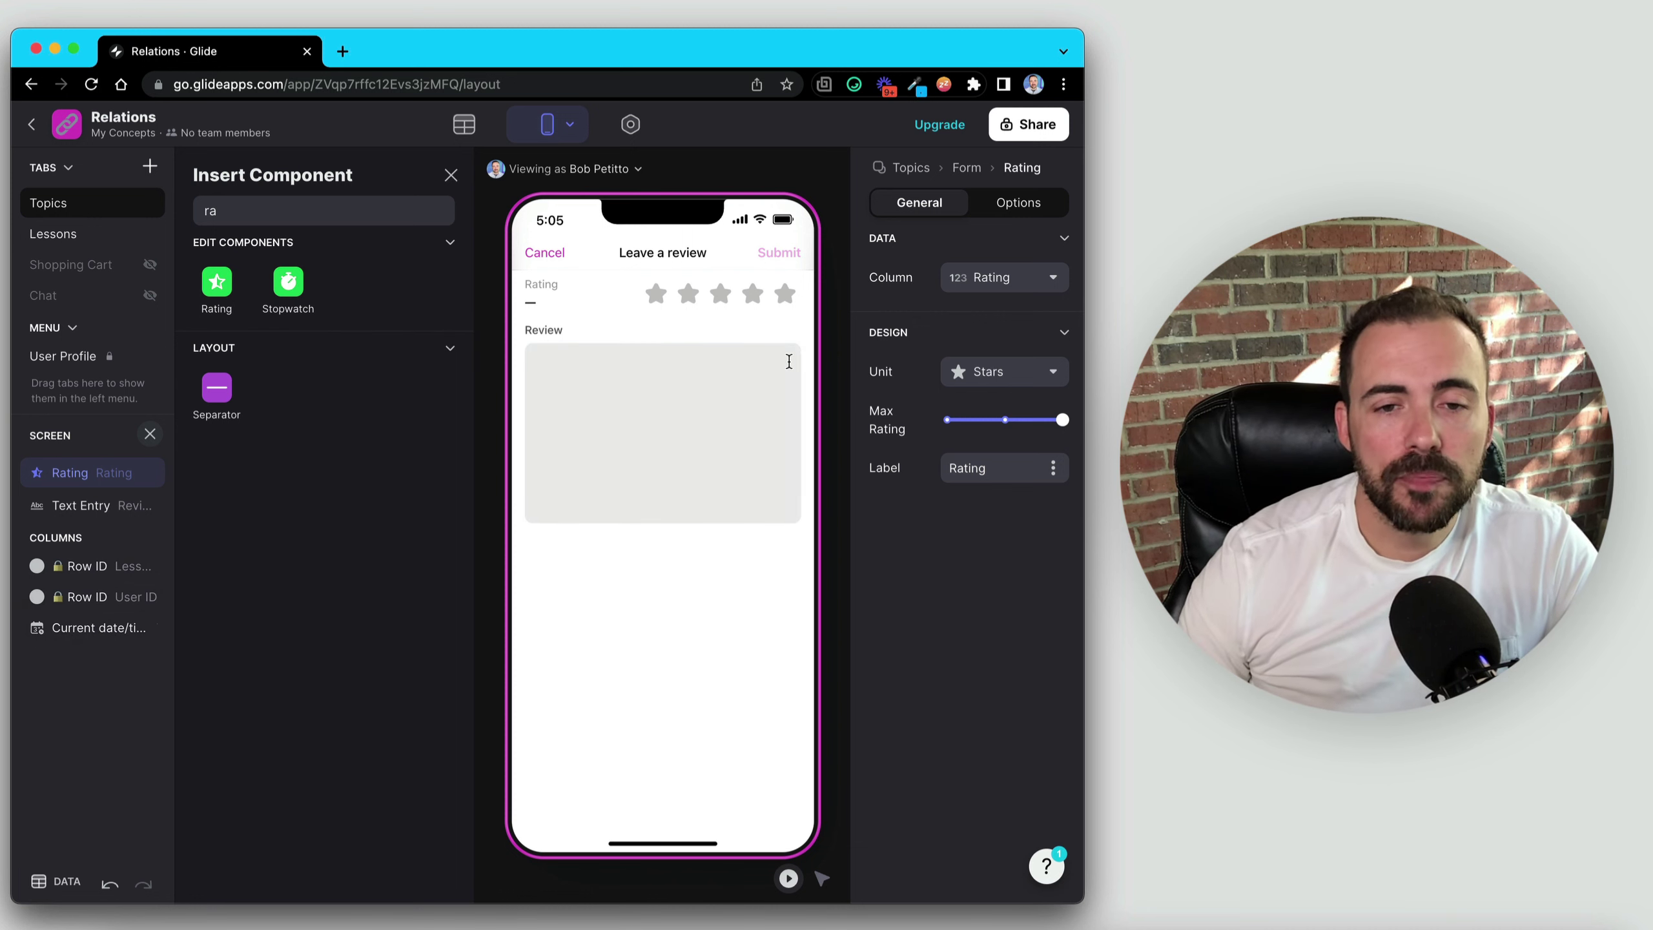
Reopen the review form and submit a 5-star review reading "Great lesson!"
left_click(559, 252)
left_click(677, 550)
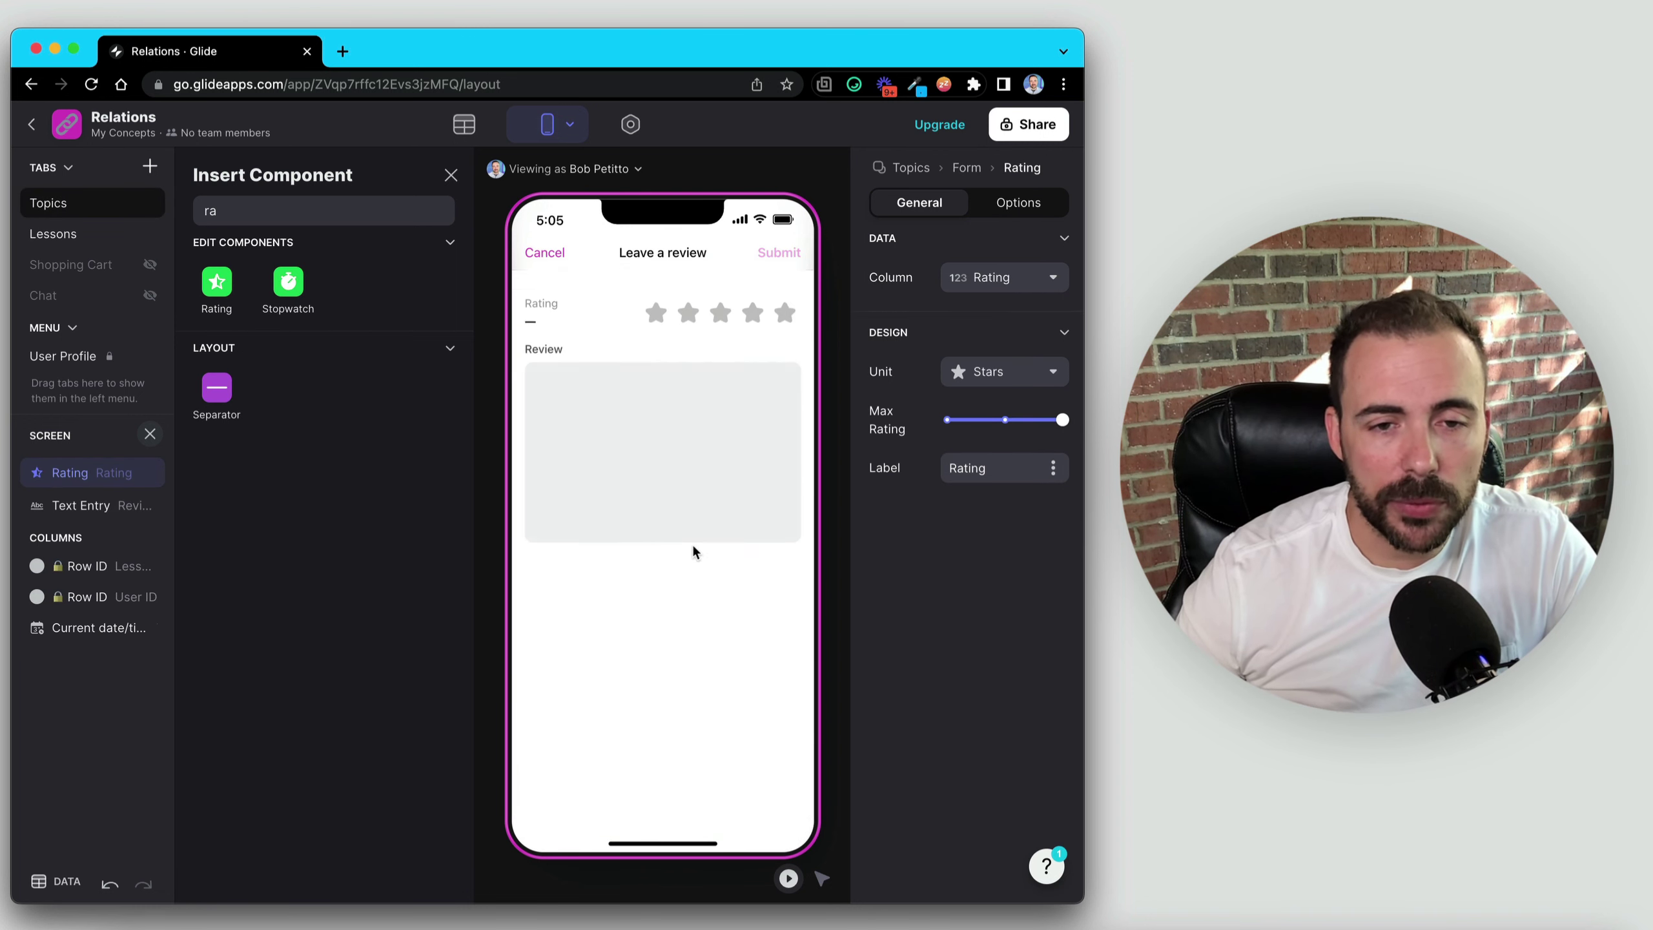
left_click(788, 301)
left_click(722, 394)
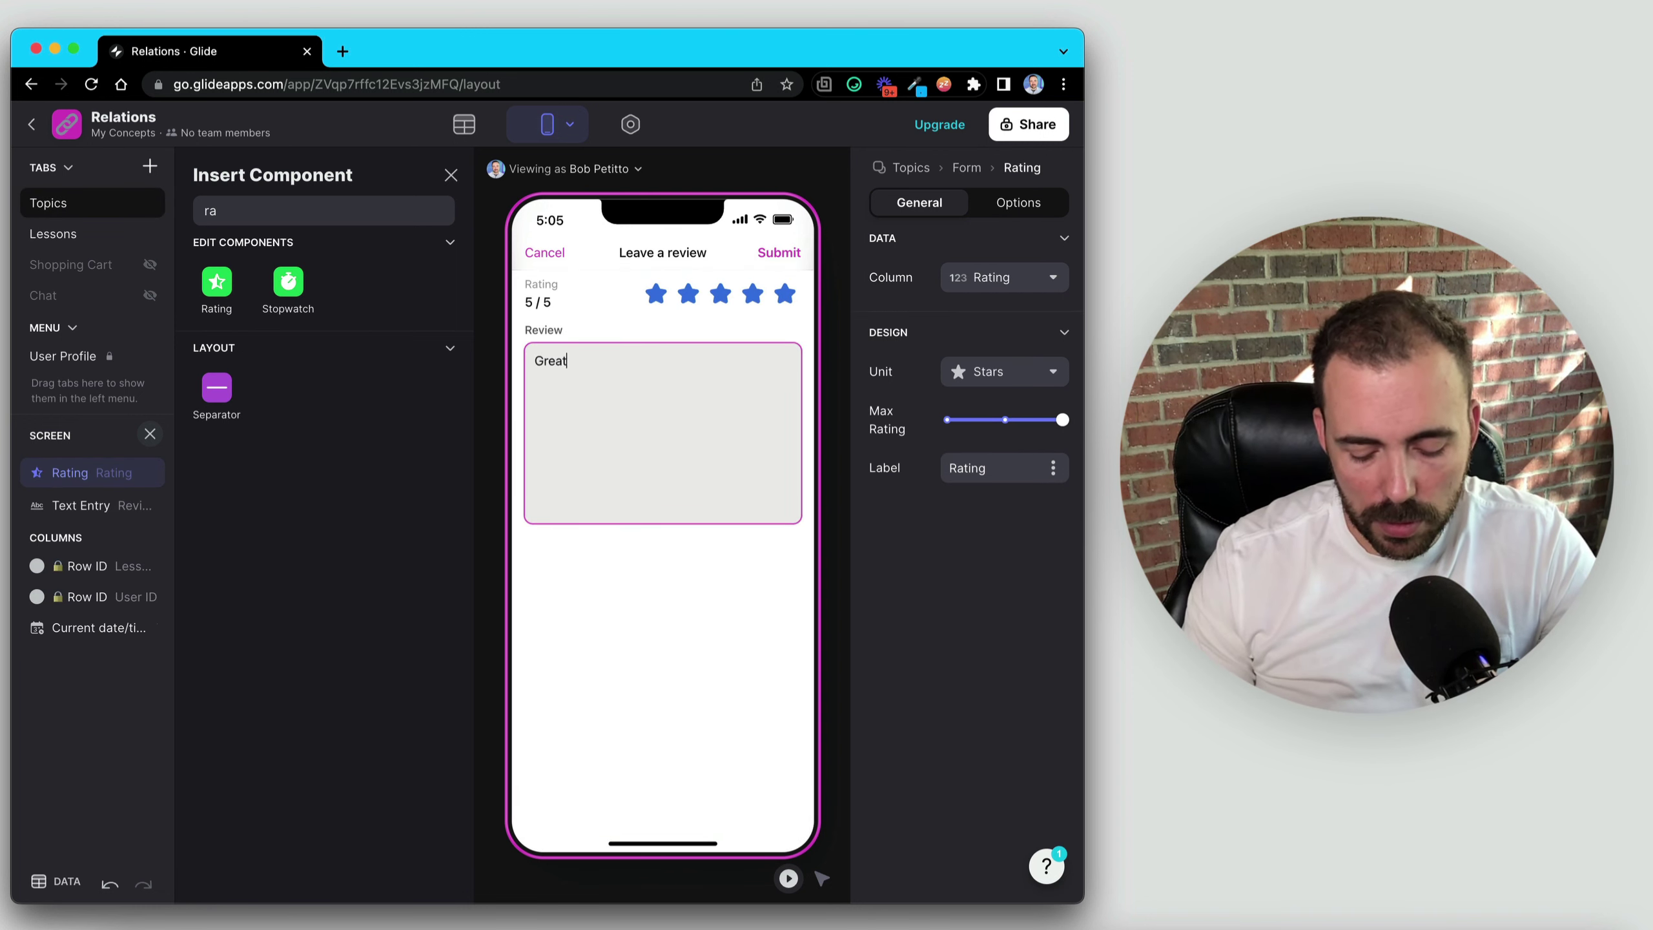
left_click(779, 253)
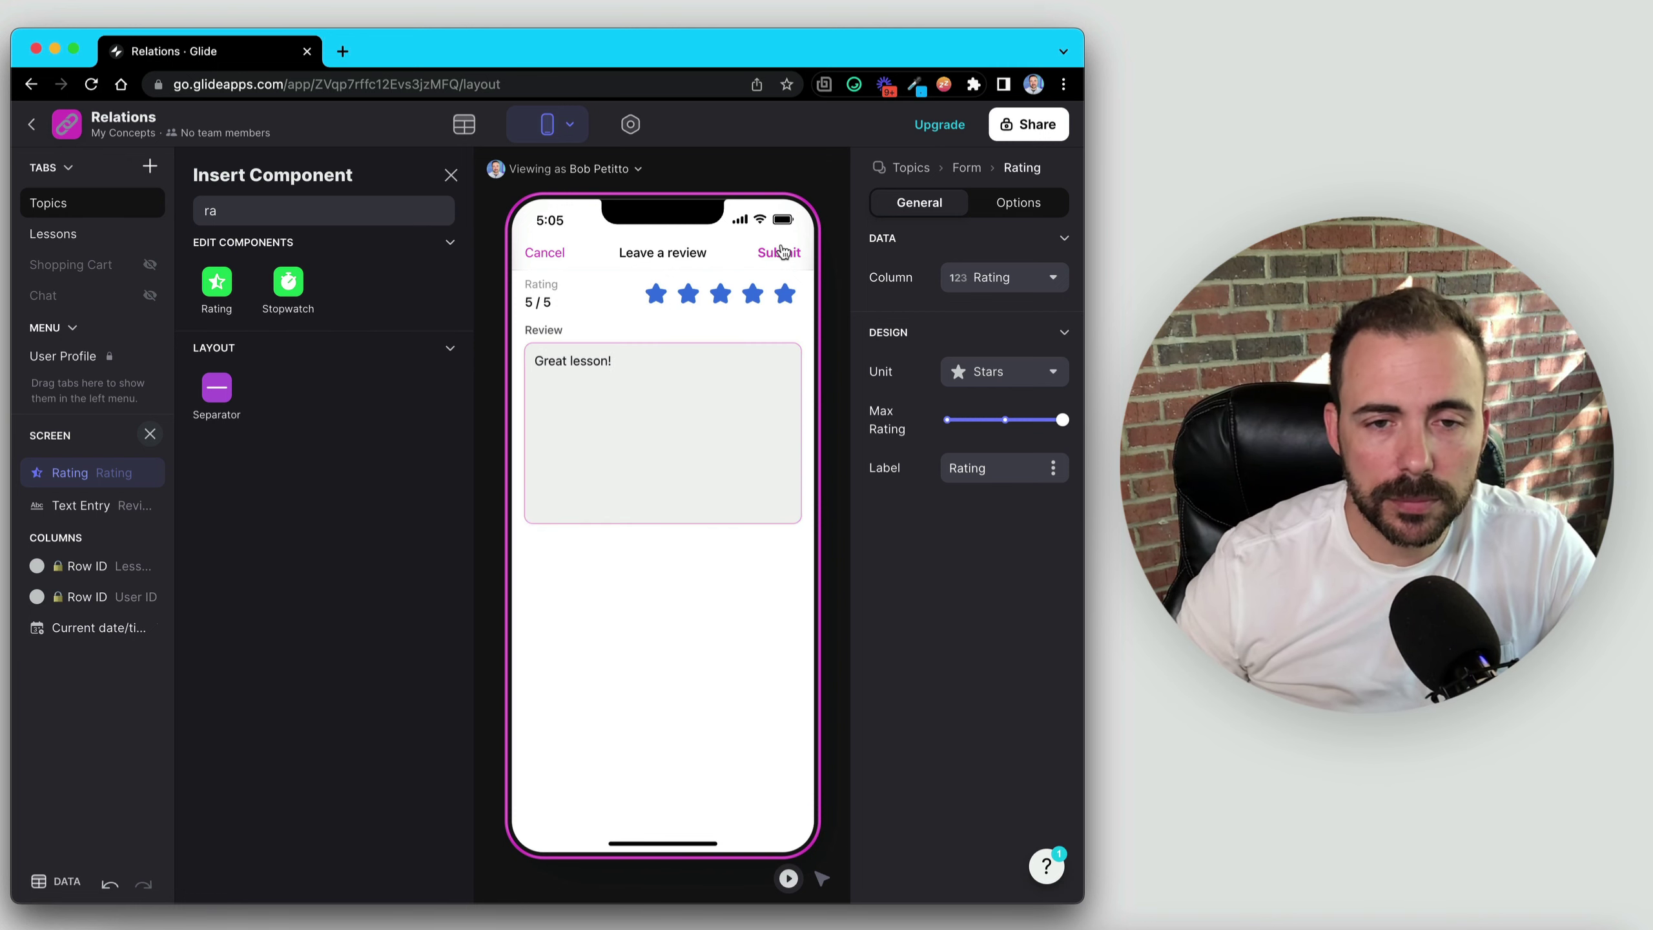
Check the submitted review in the Reviews table and delete the empty first row
left_click(463, 125)
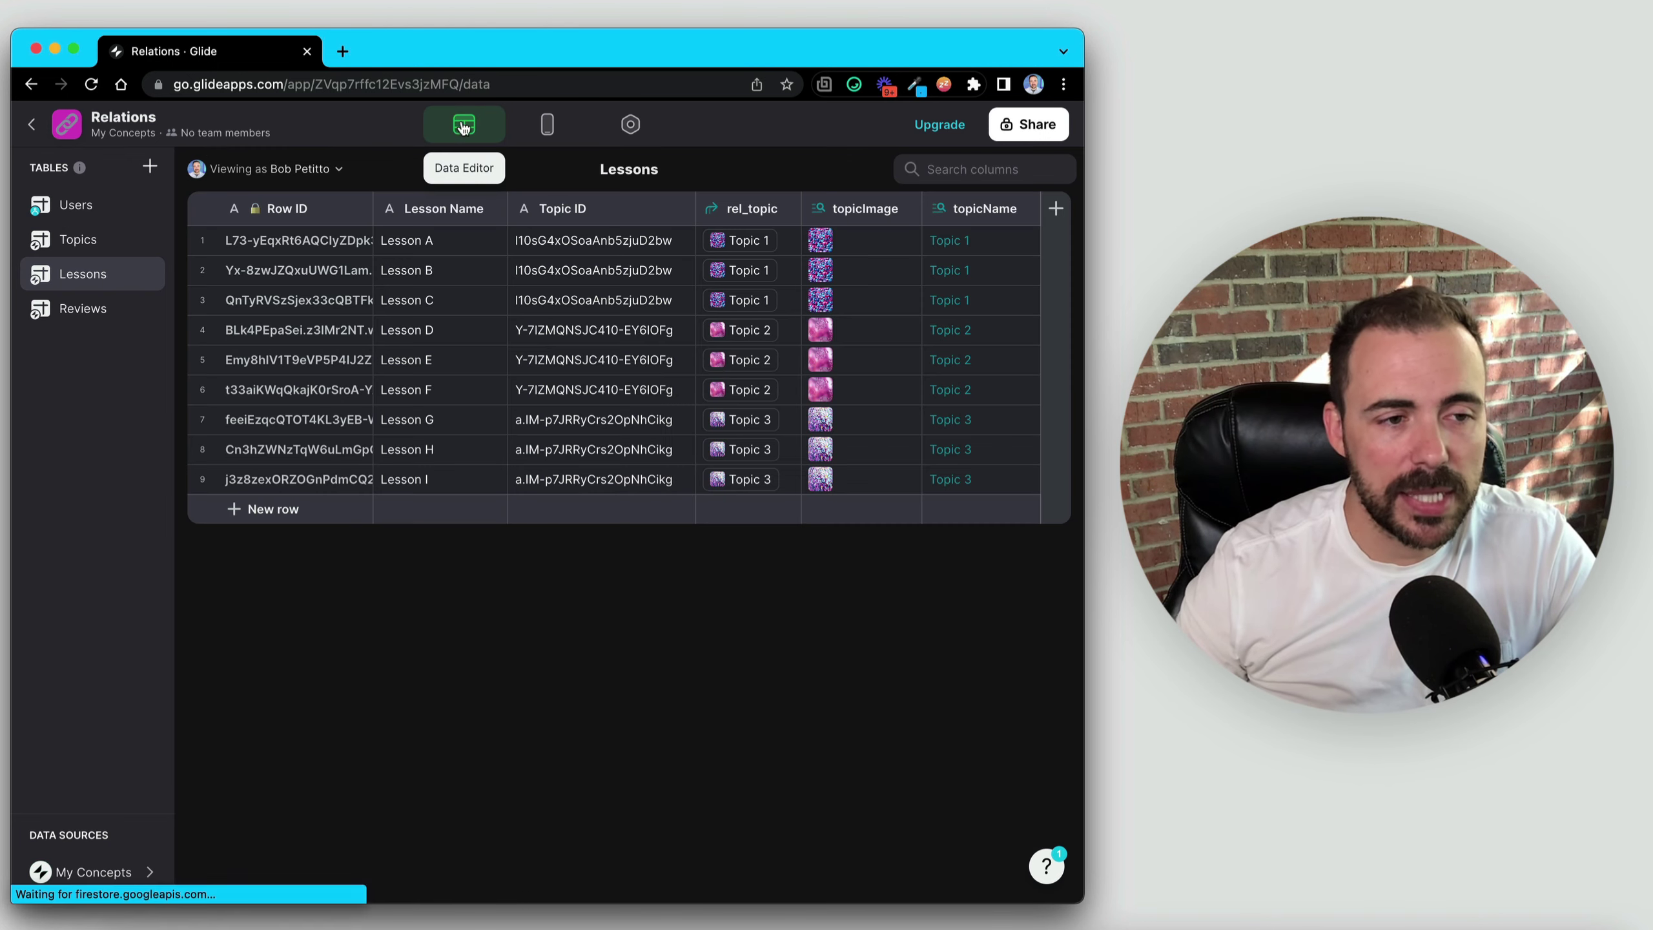
left_click(75, 311)
left_click_drag(239, 269, 950, 268)
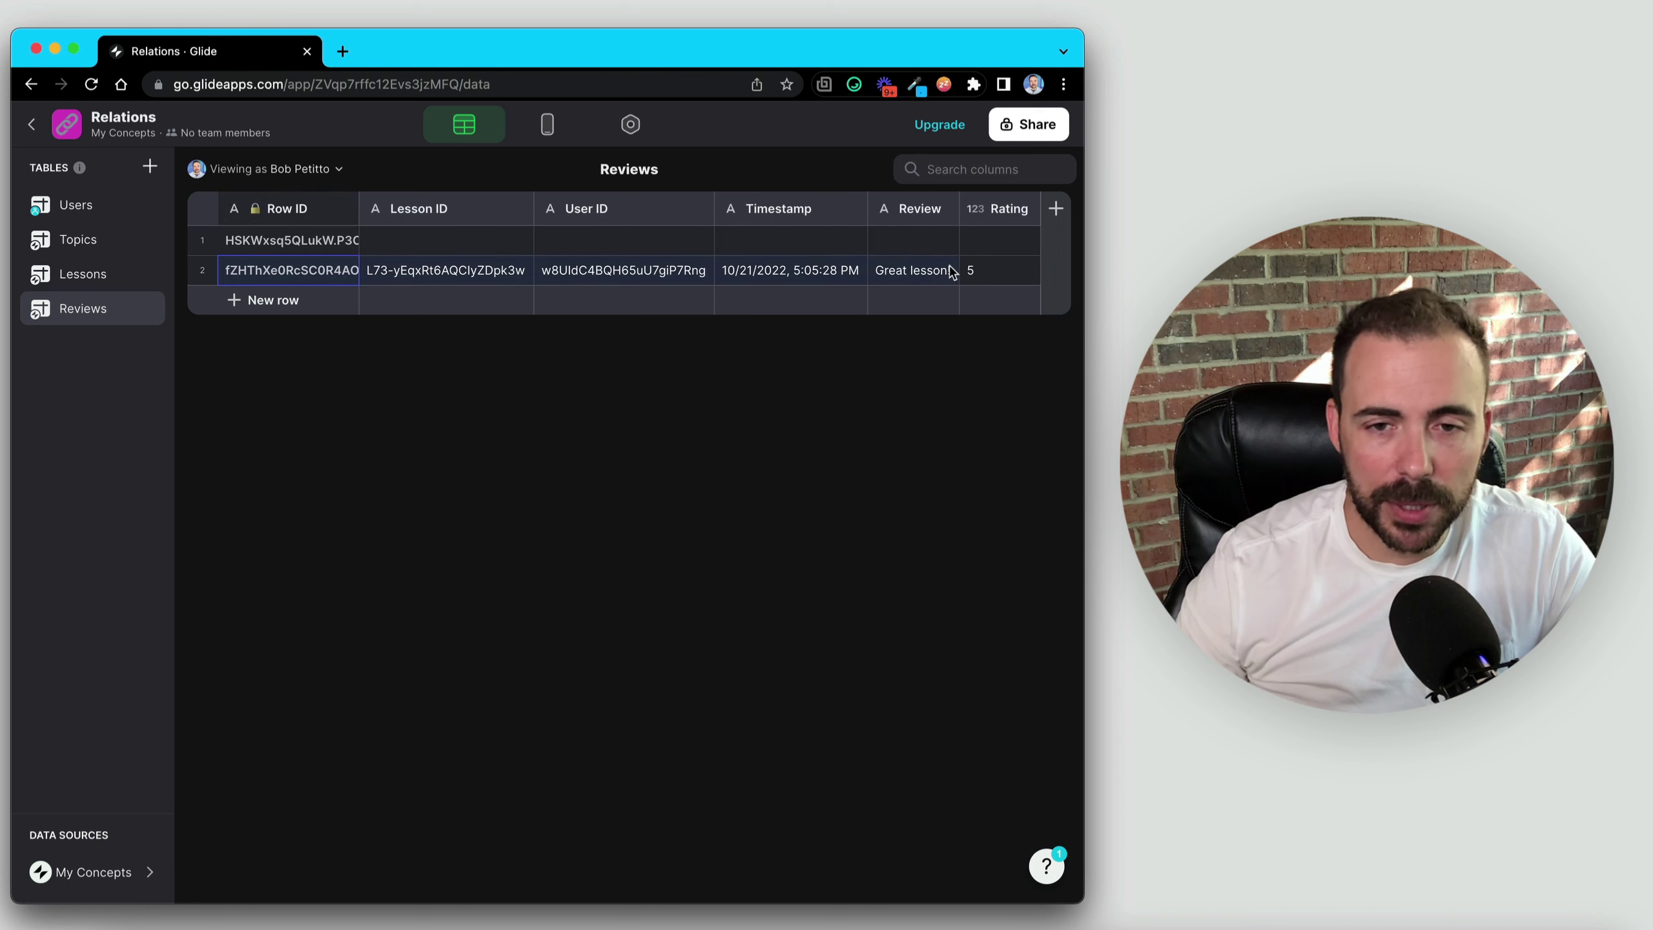
left_click(202, 240)
key("Delete")
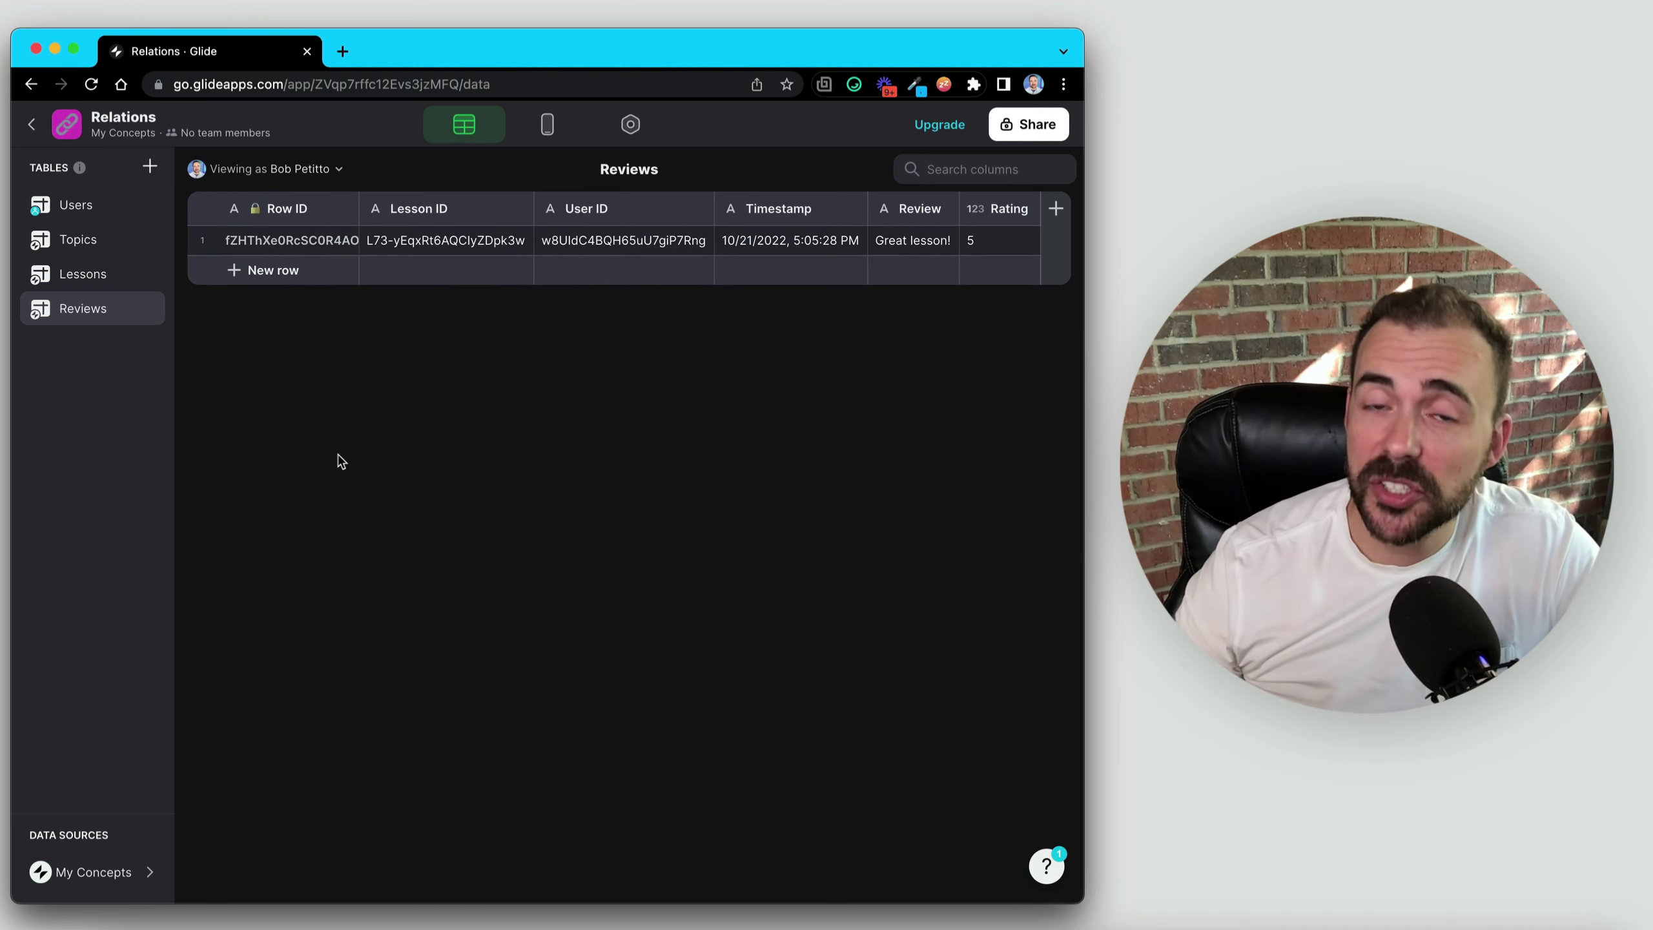
Add a Relation column named rel_reviews to the Lessons table, matching Row ID to Lesson ID in Reviews with Match multiple enabled
left_click(83, 287)
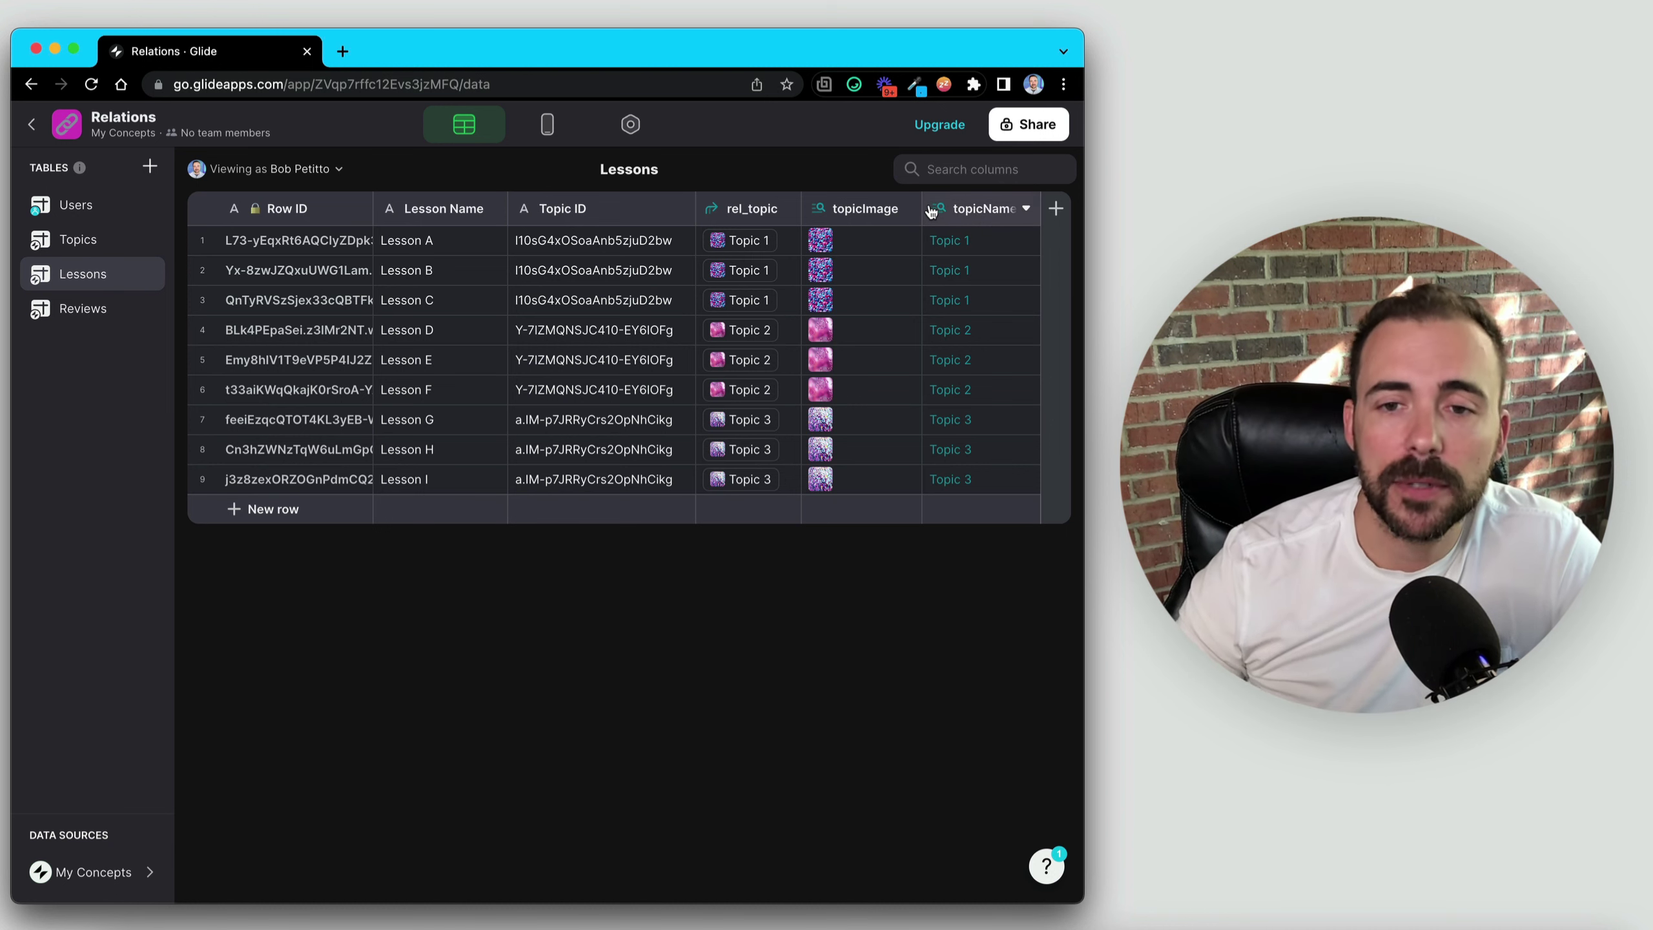
left_click(1055, 209)
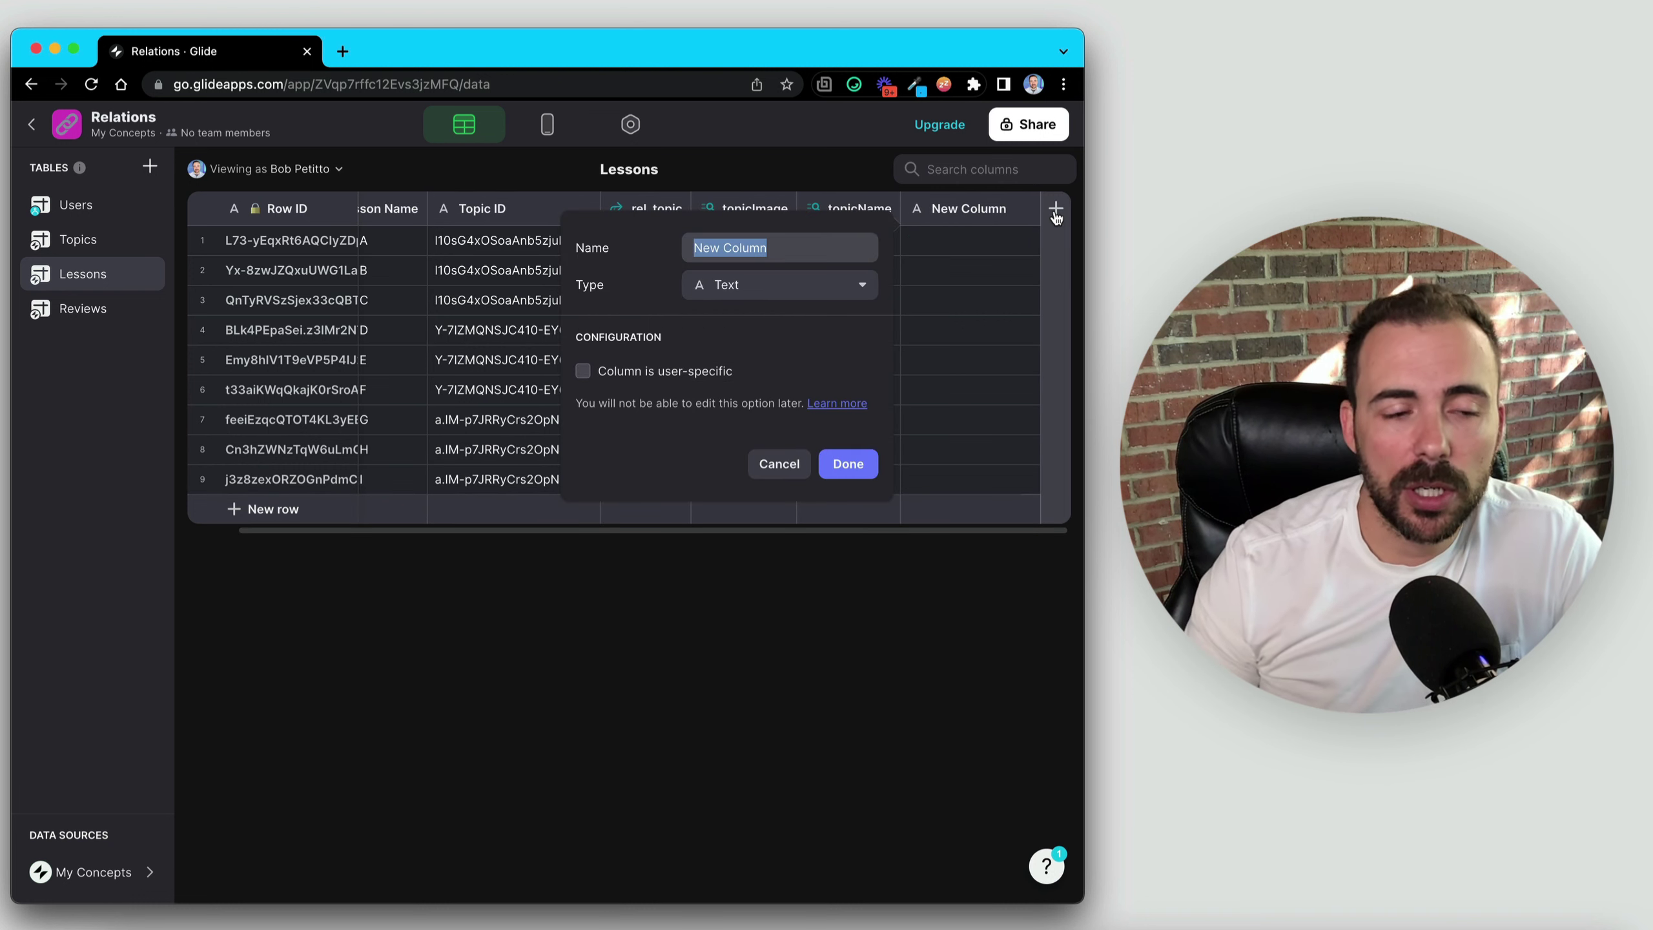
type("rel")
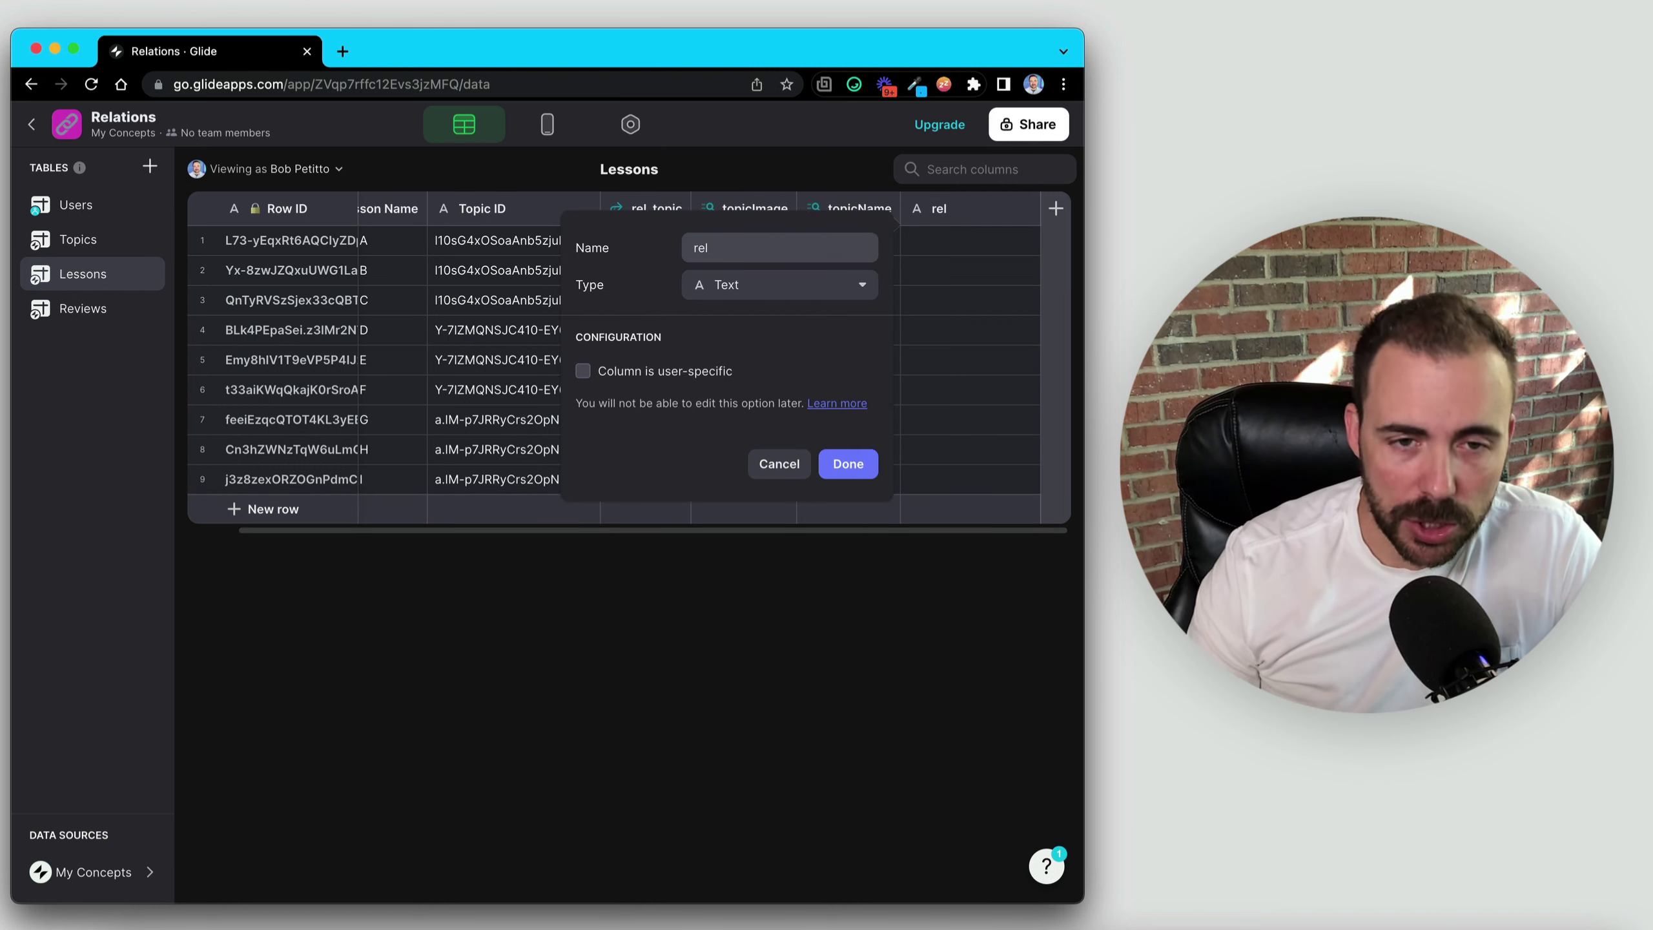
type("_reviews")
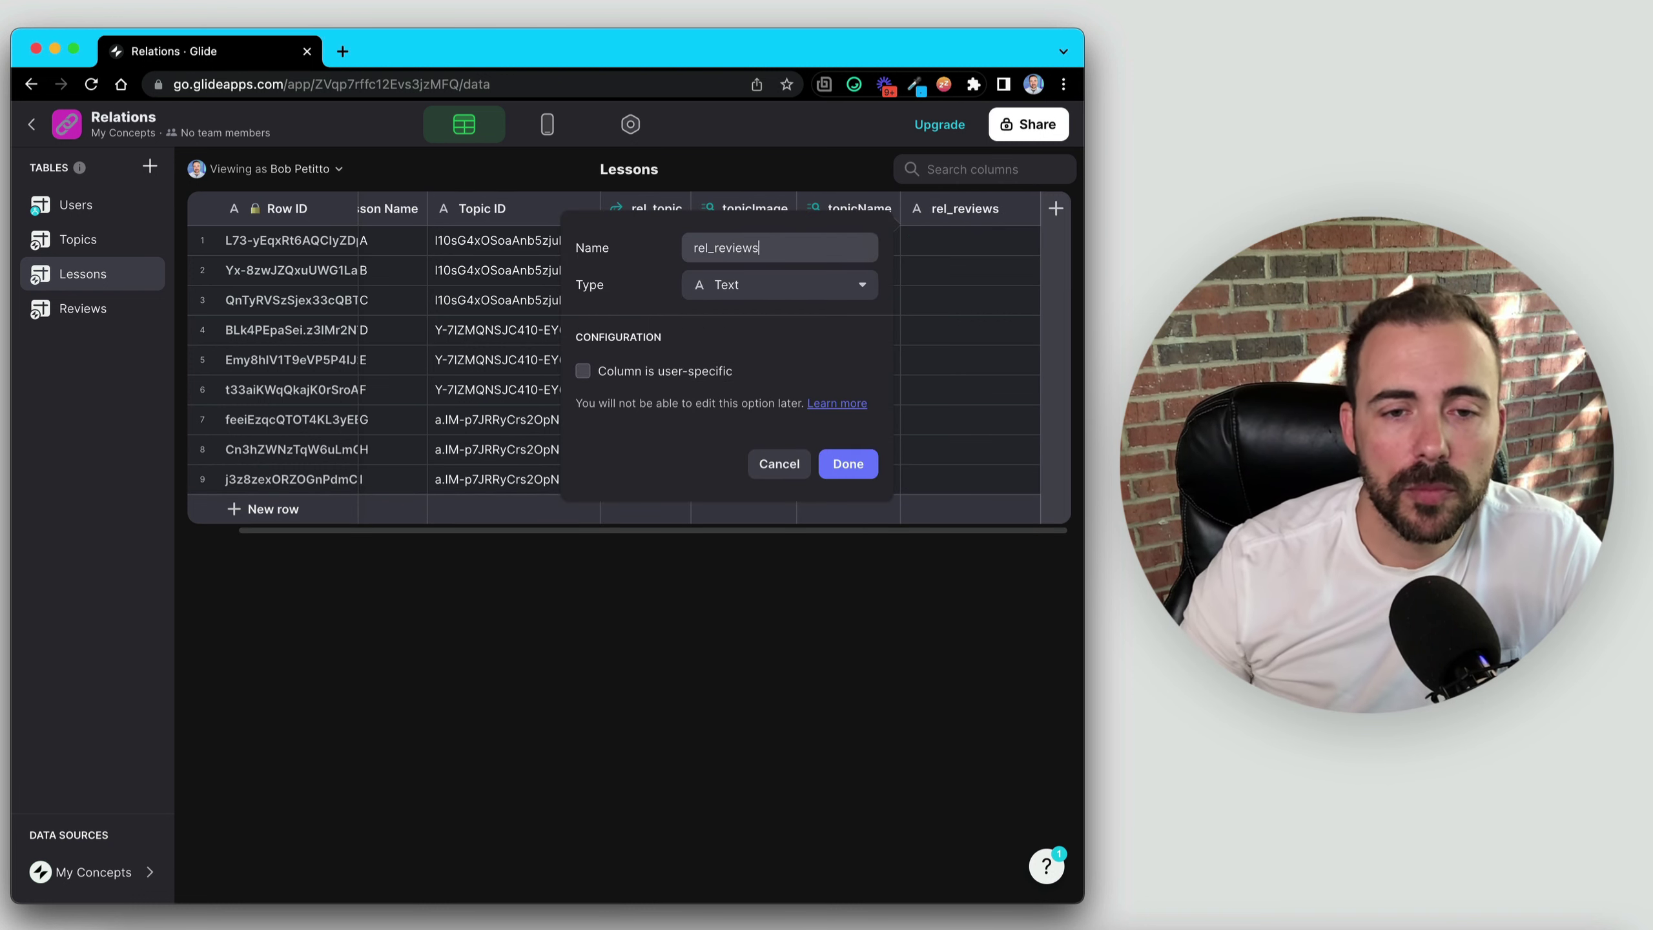
left_click(756, 285)
left_click(738, 685)
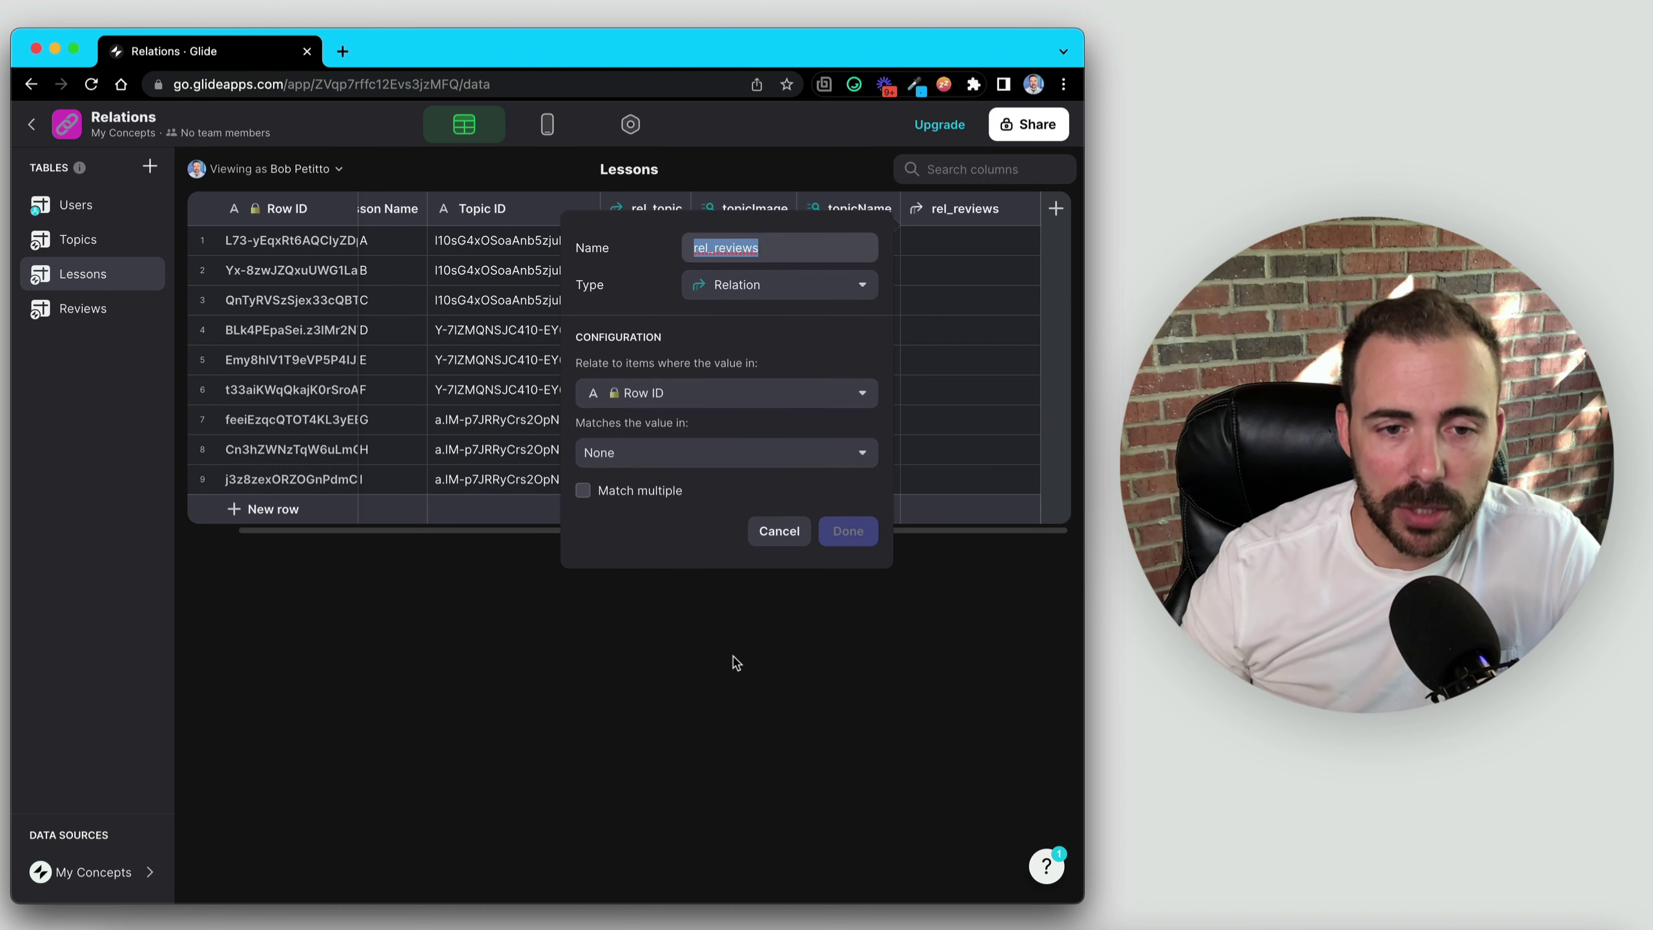
left_click(659, 456)
mouse_move(651, 614)
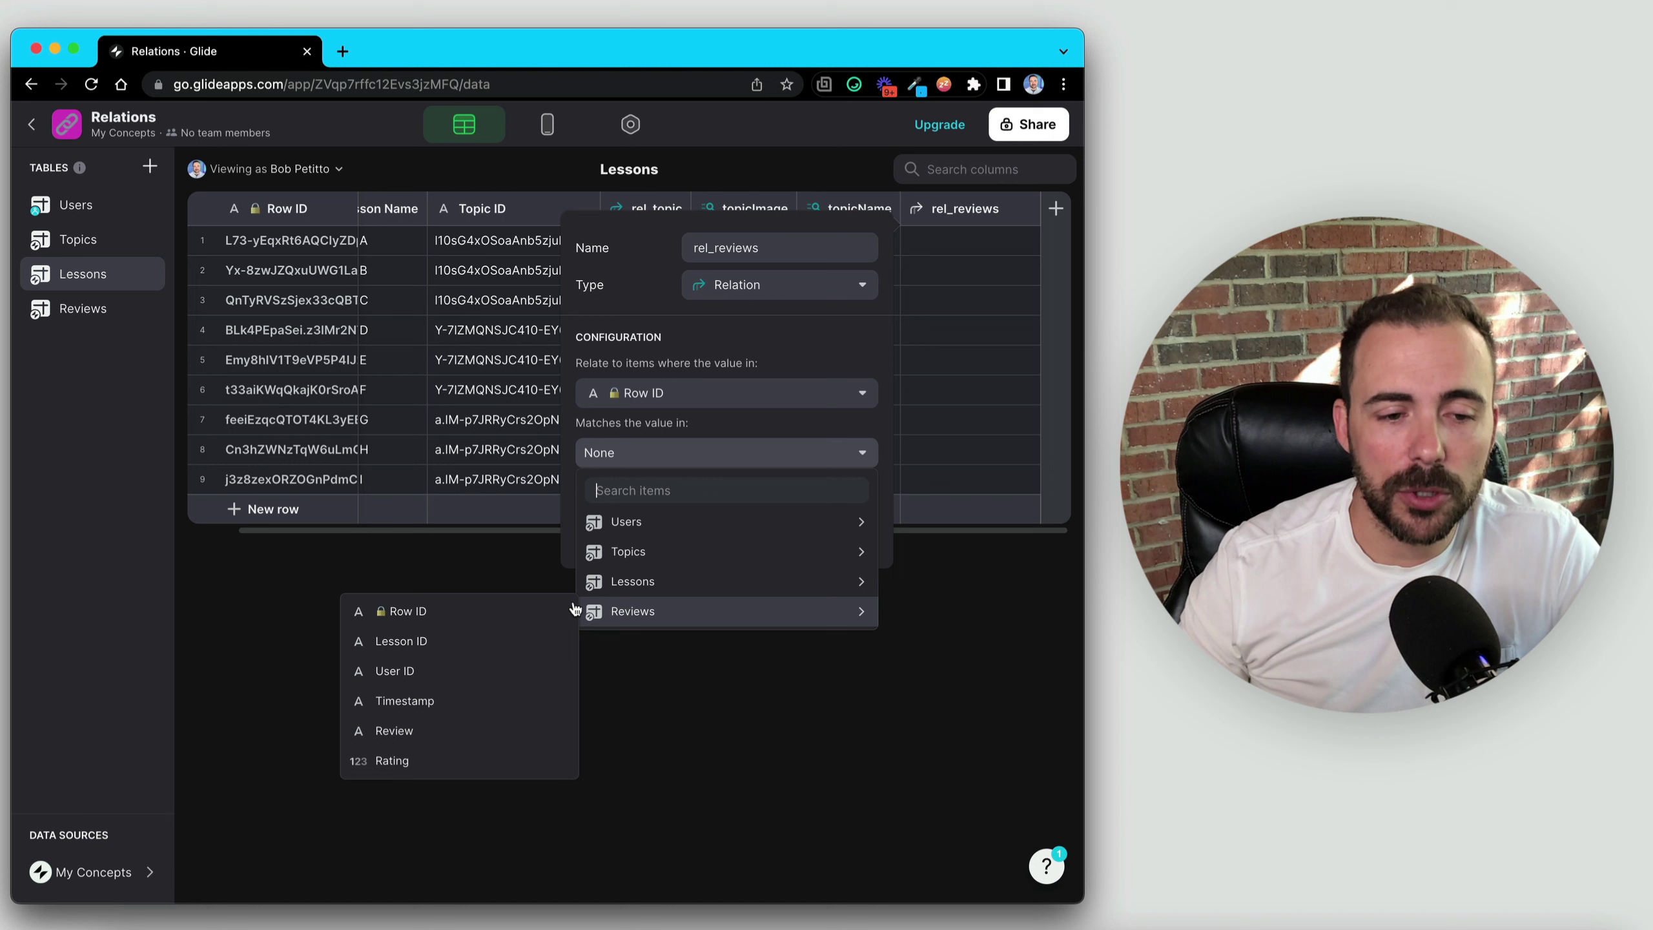
left_click(479, 639)
left_click(610, 492)
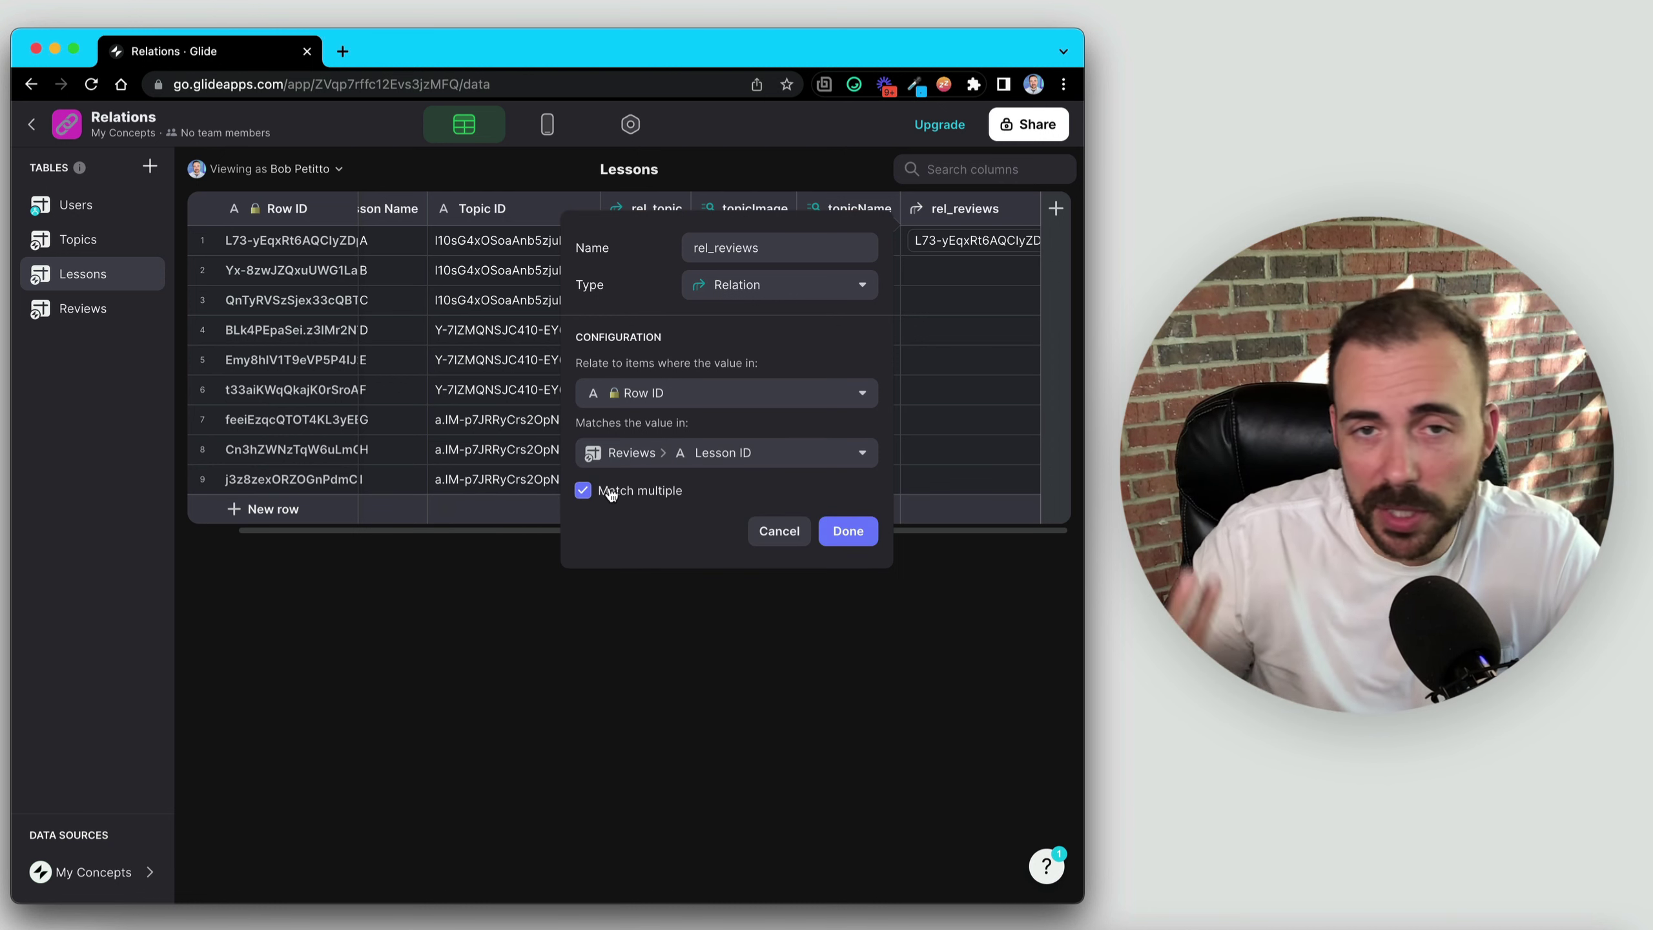
left_click(841, 533)
Examine the Lesson A screen, the configuration of the rel_reviews relation, and how the Lessons and Reviews tables link
left_click(546, 123)
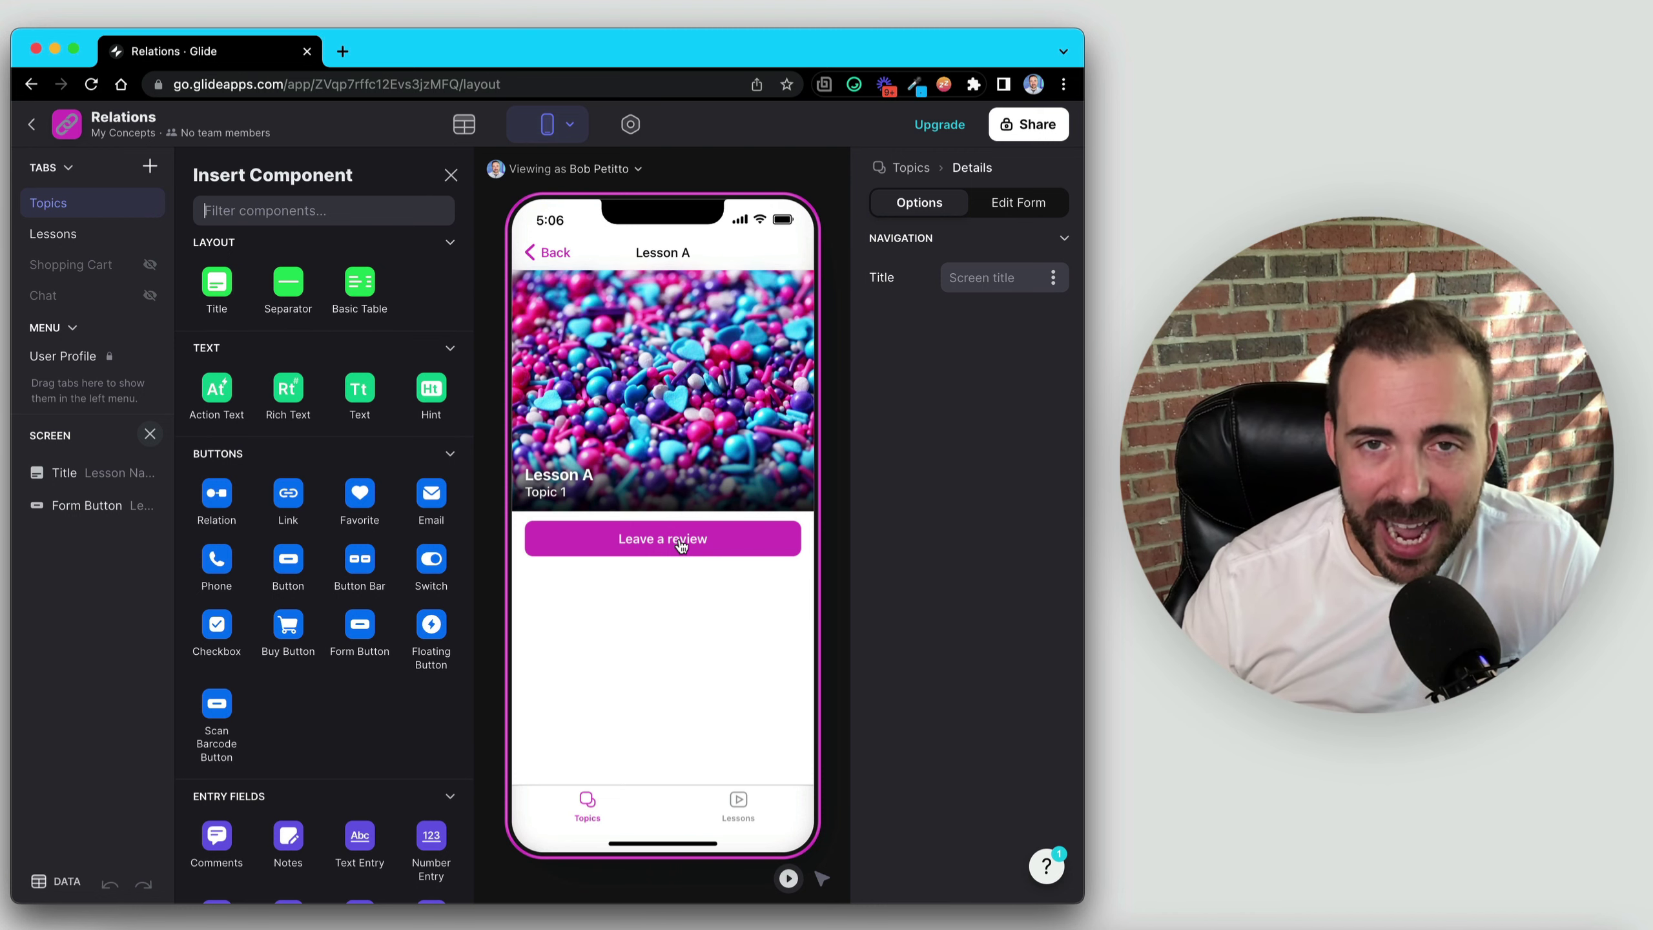
left_click(464, 124)
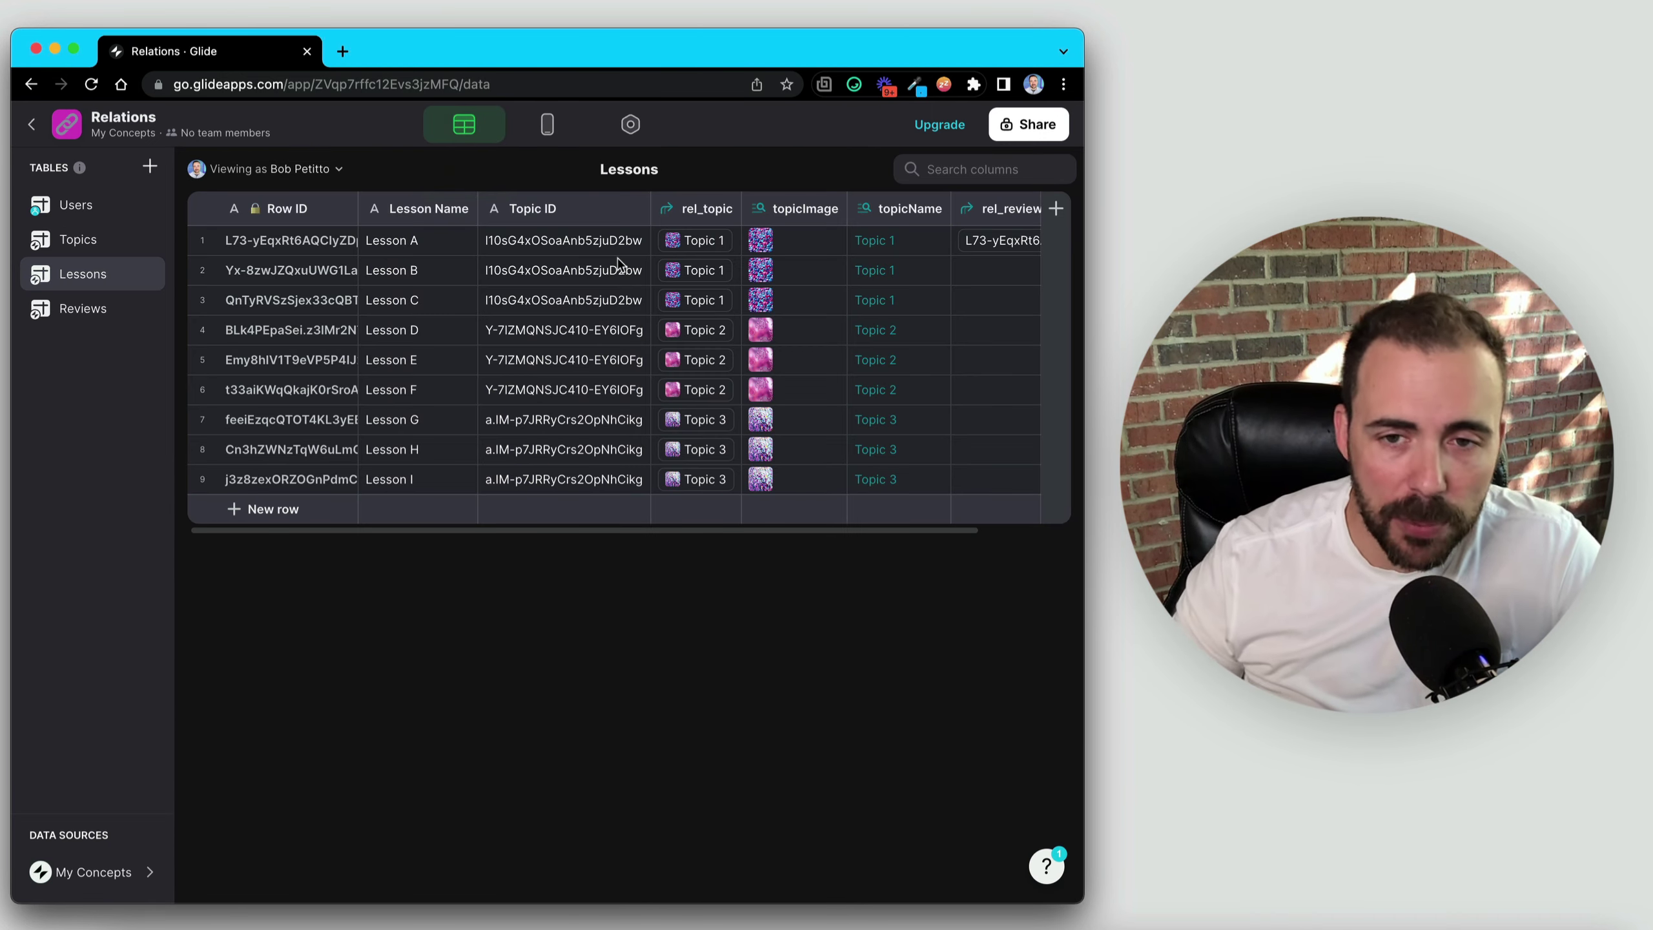
scroll(989, 215, "right", 3)
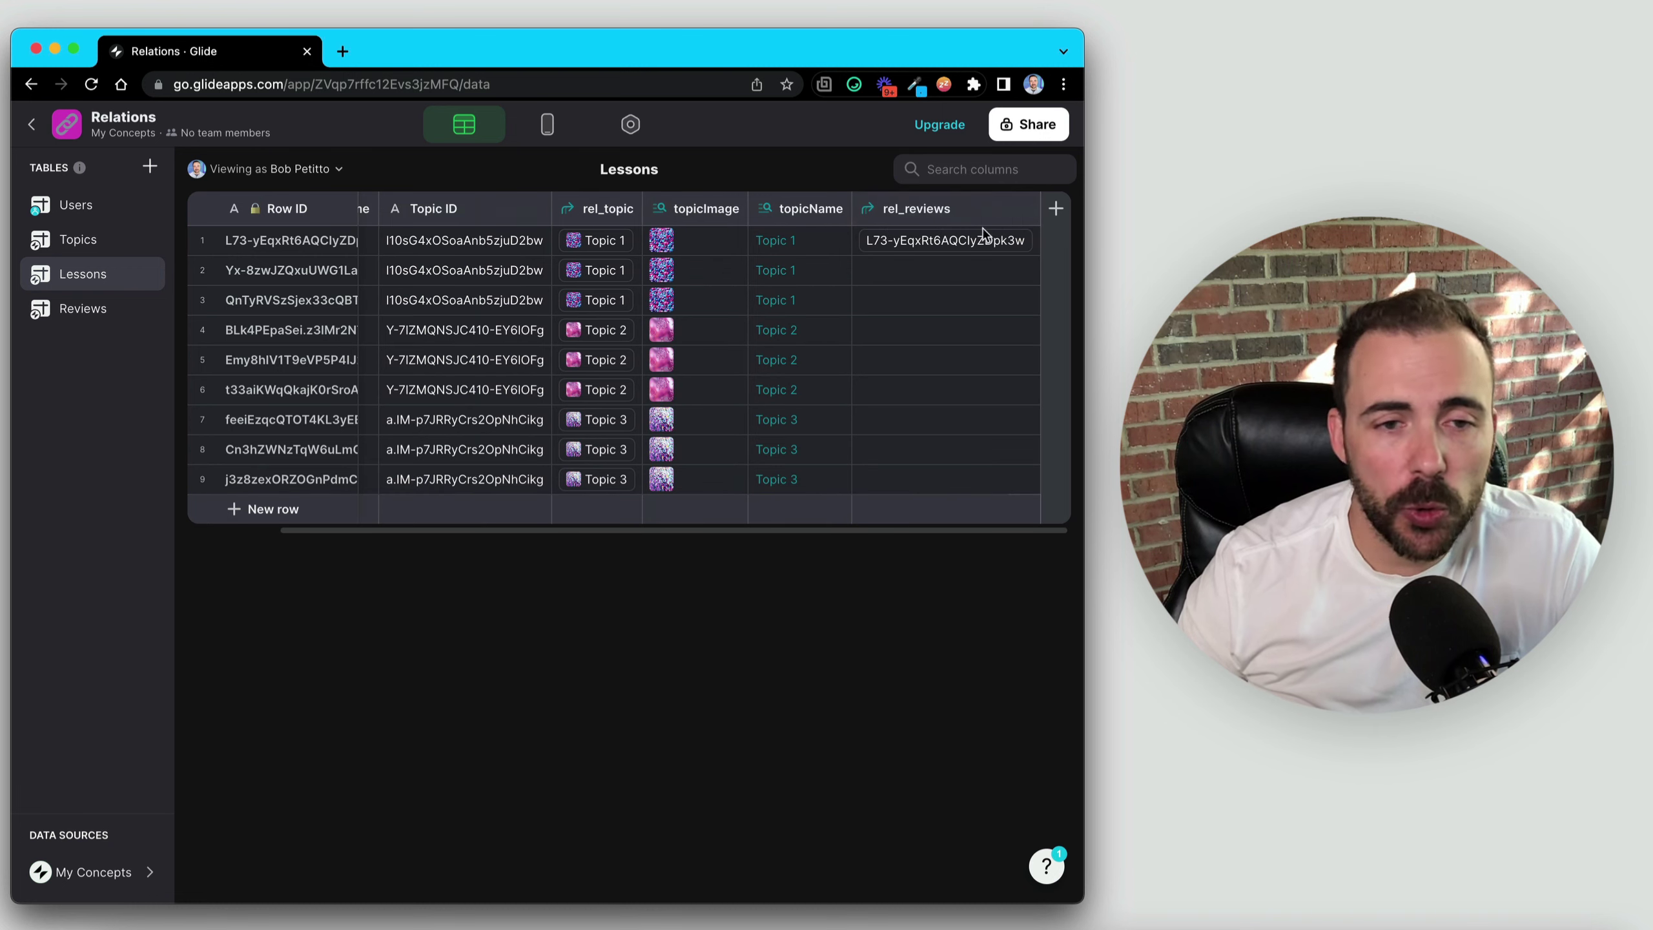
double_click(906, 210)
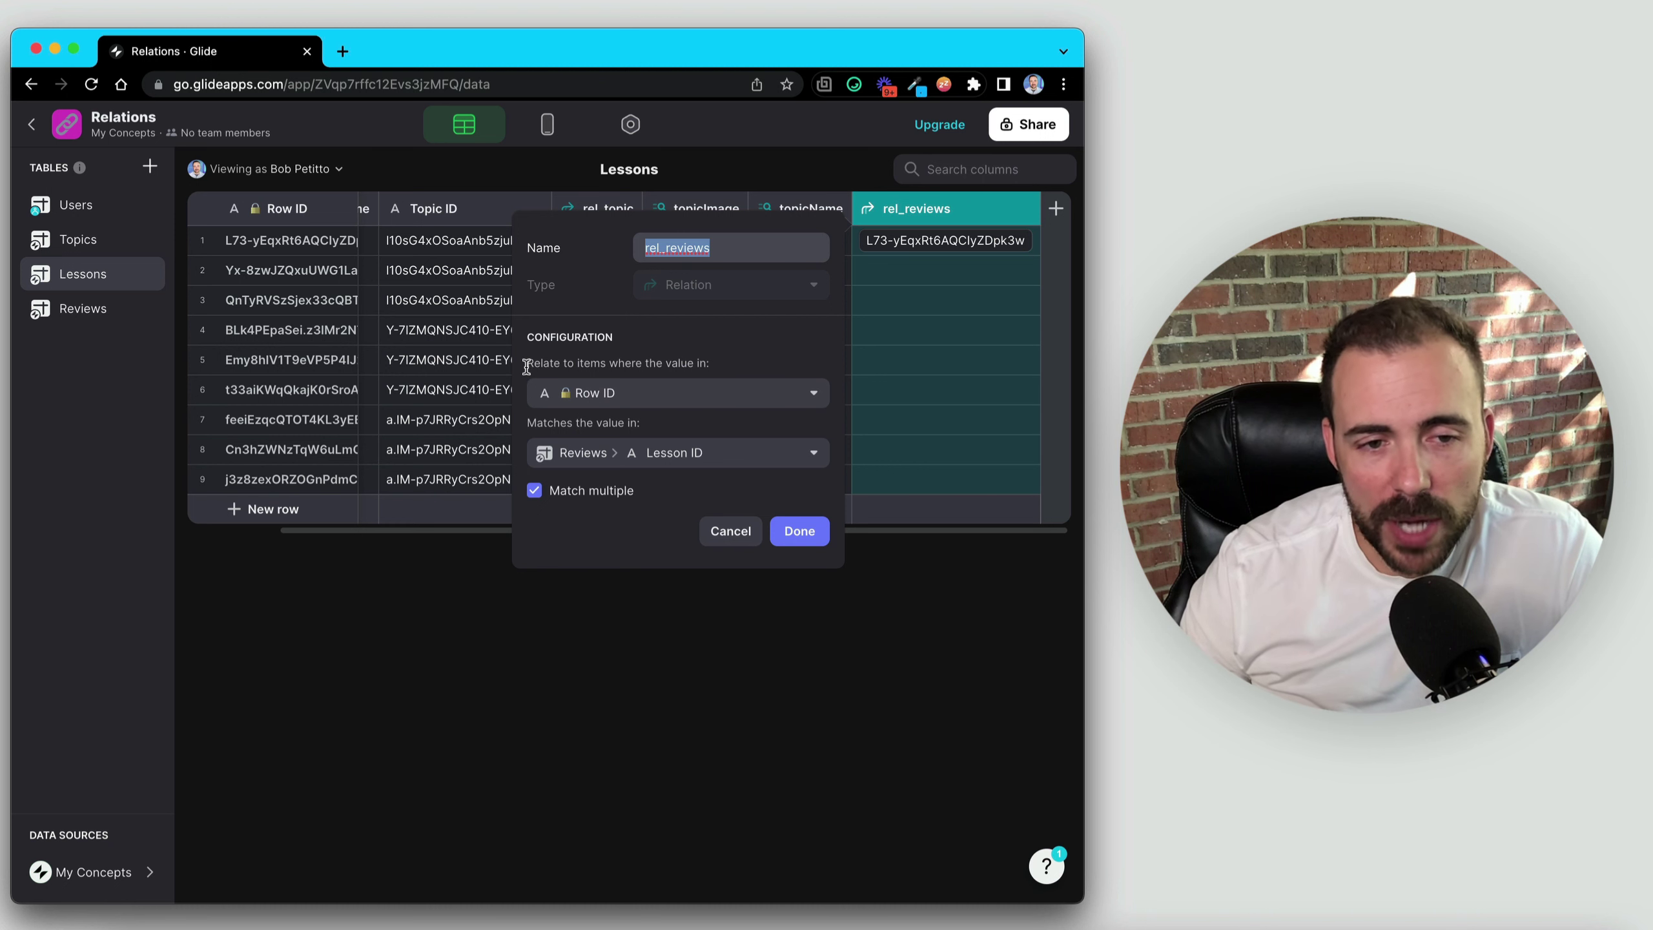
left_click_drag(526, 367, 712, 370)
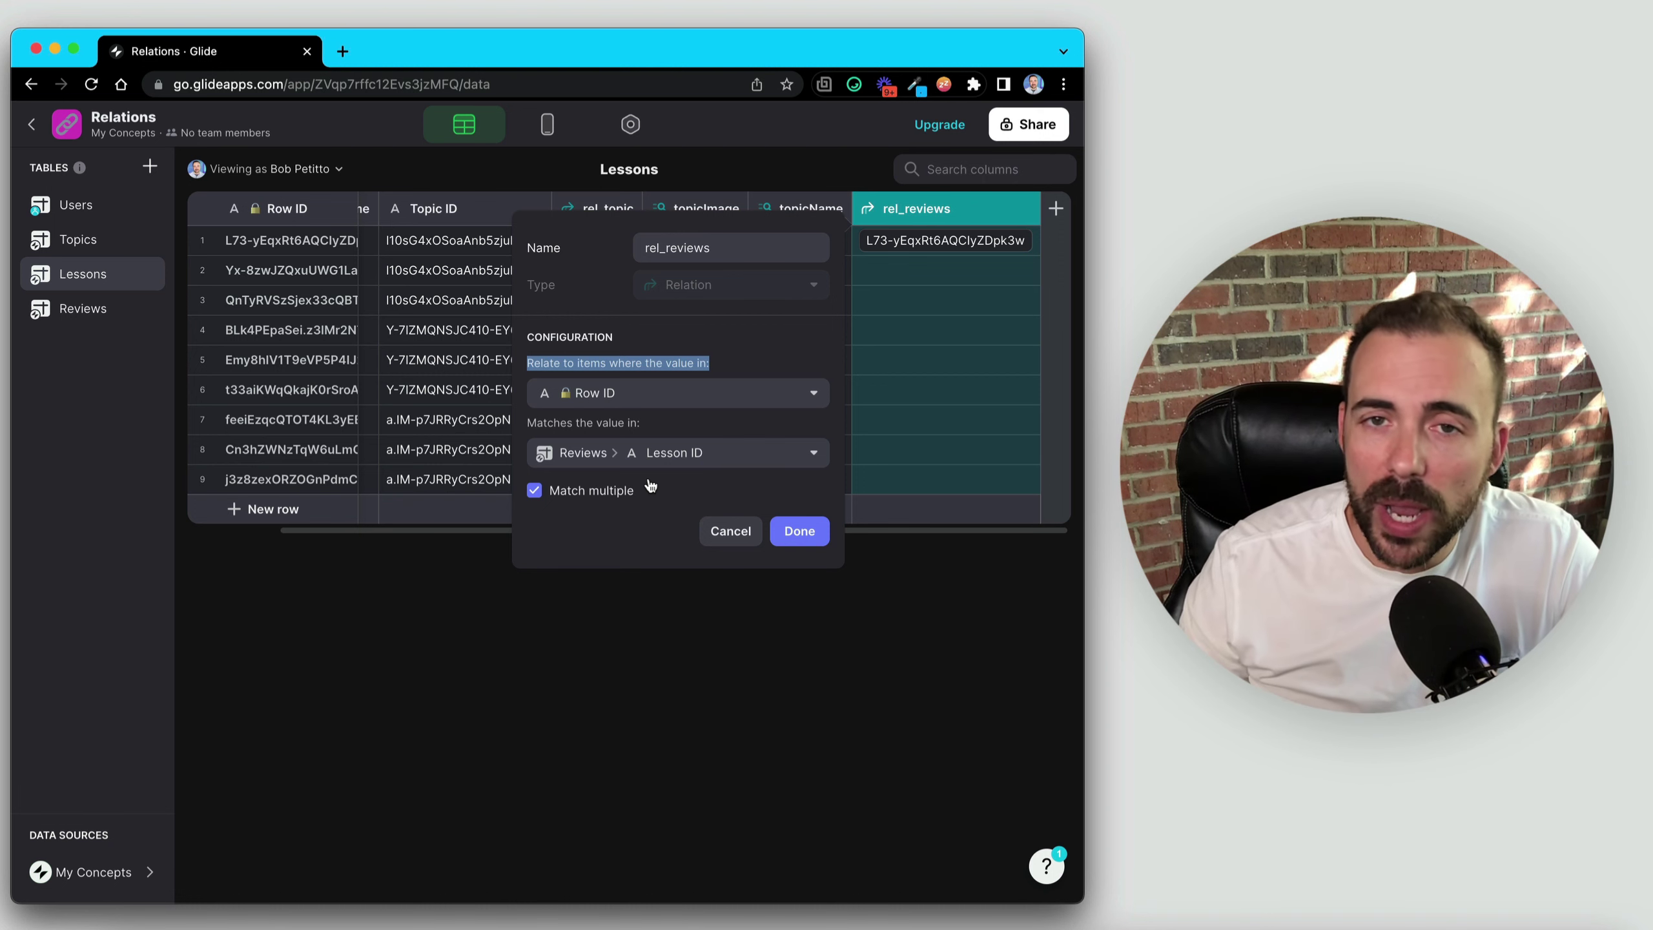
left_click(738, 532)
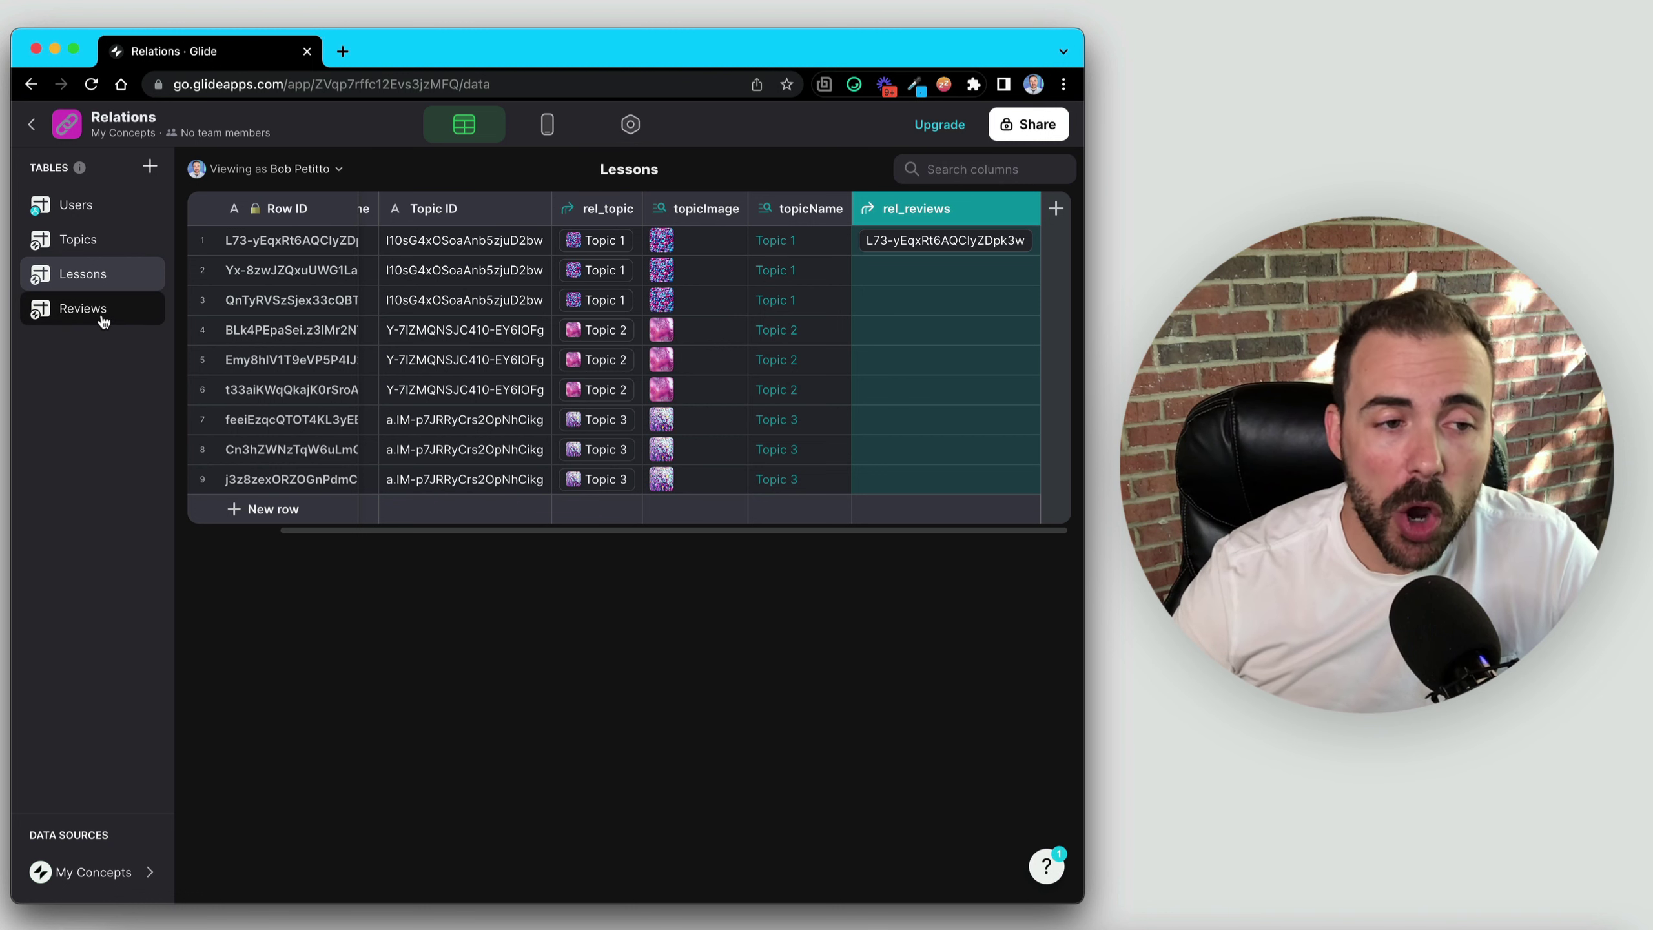
left_click(83, 309)
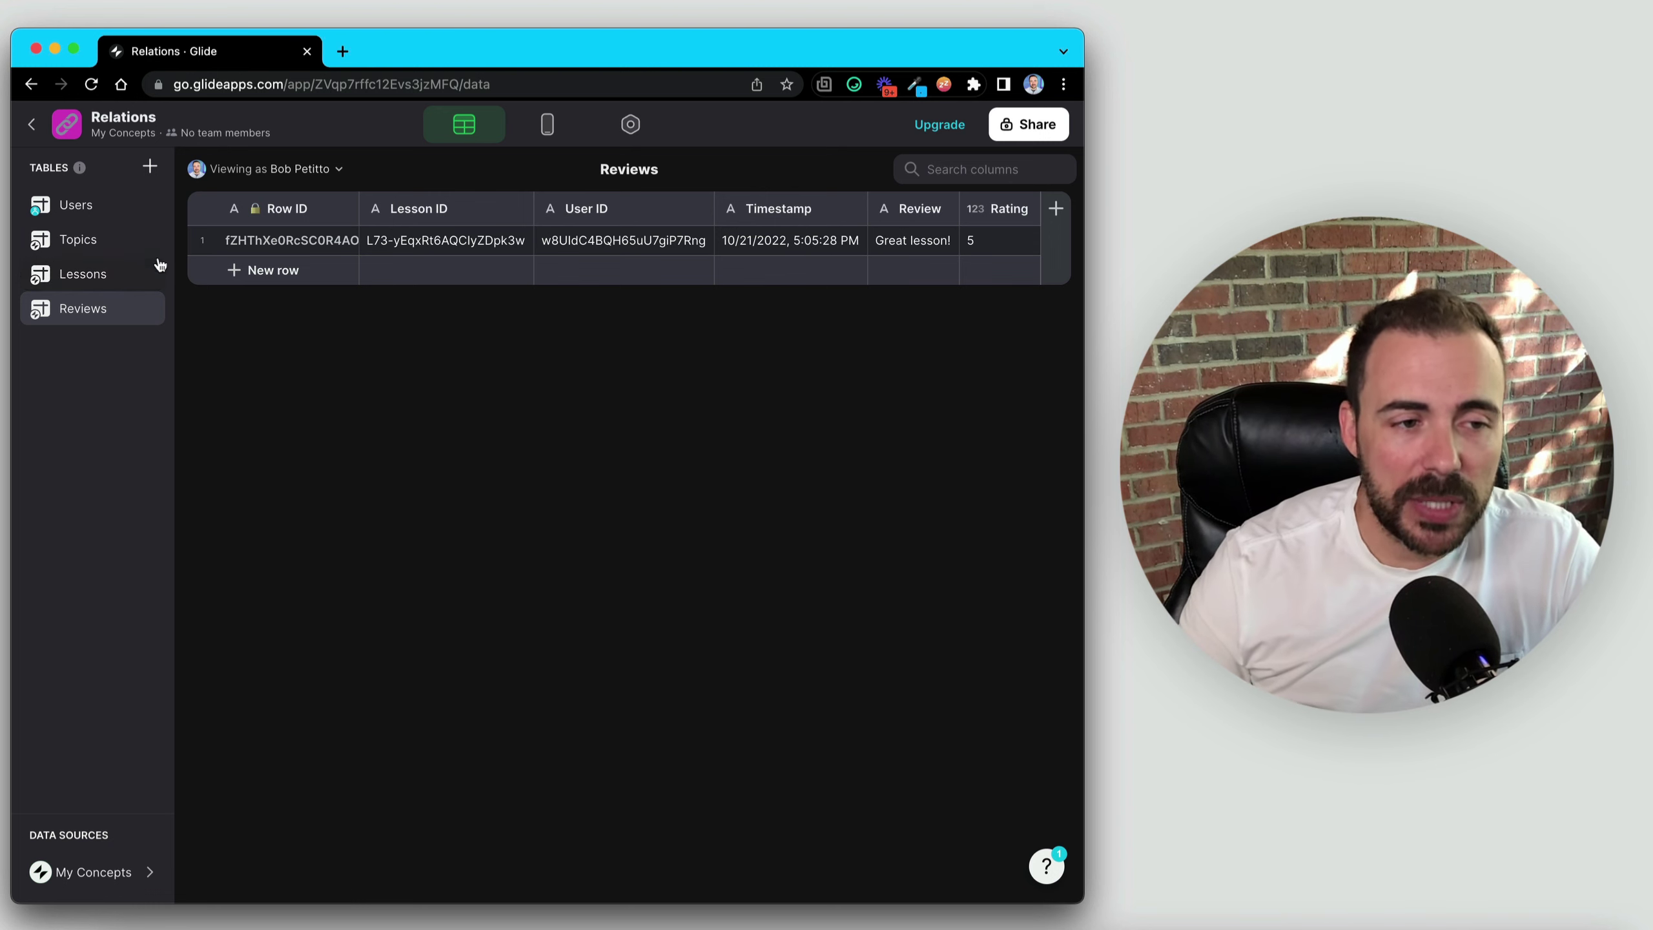
left_click(89, 279)
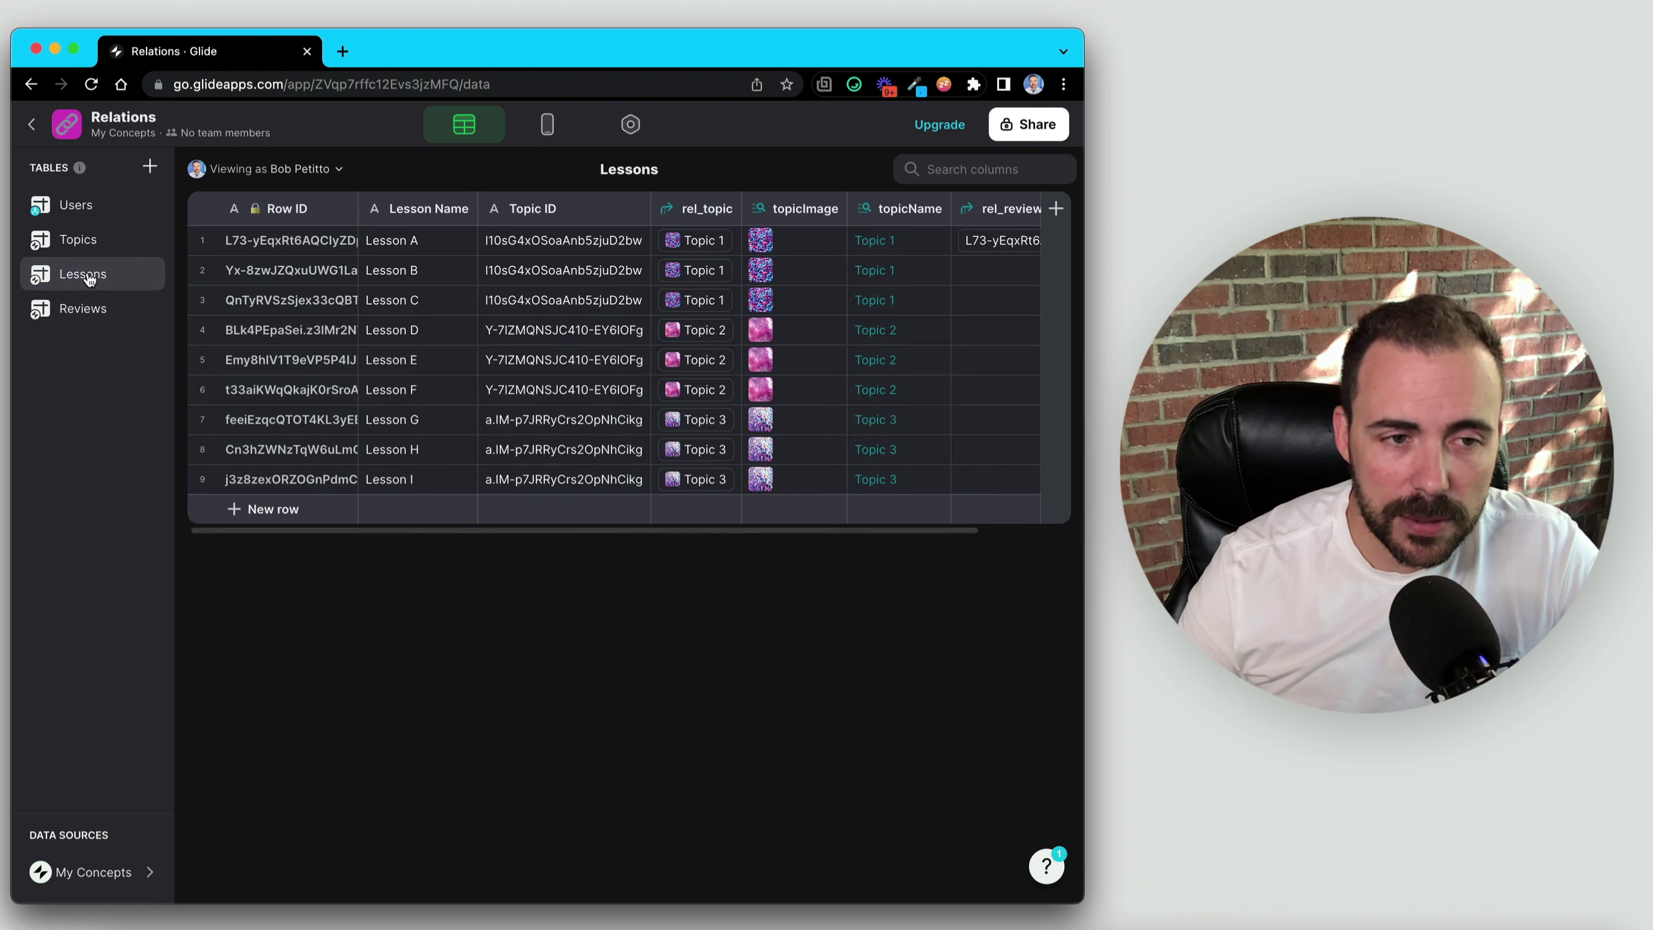
left_click(81, 305)
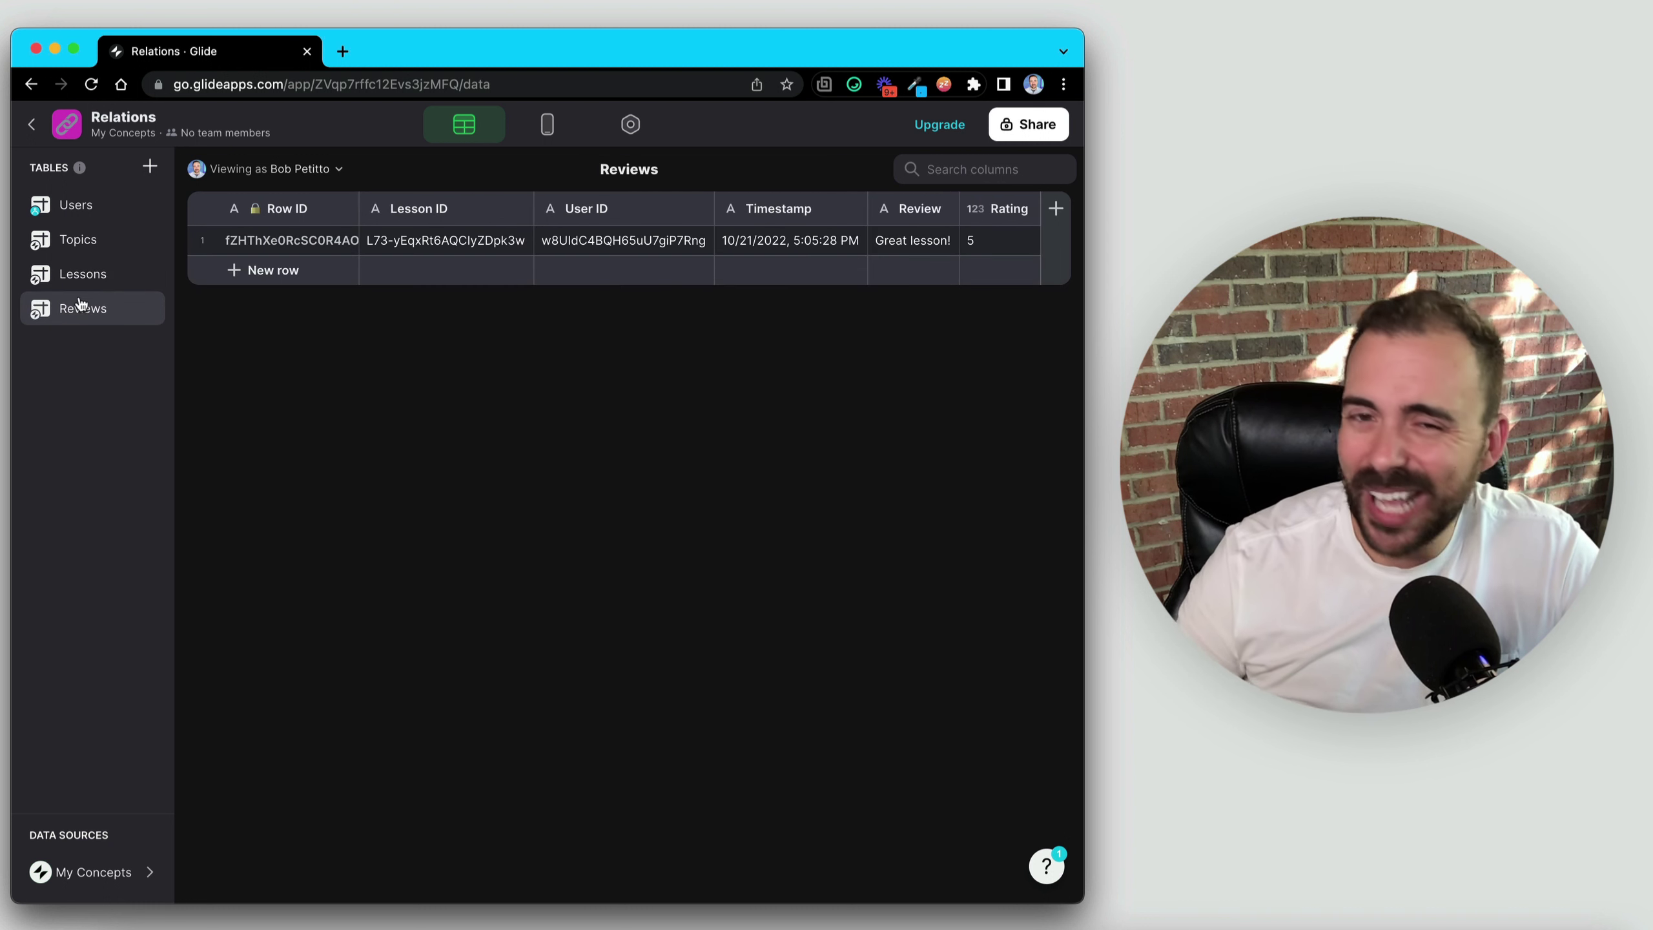
Compare the Lesson ID of the submitted review with the Row ID of Lesson A in the Lessons table
left_click(458, 240)
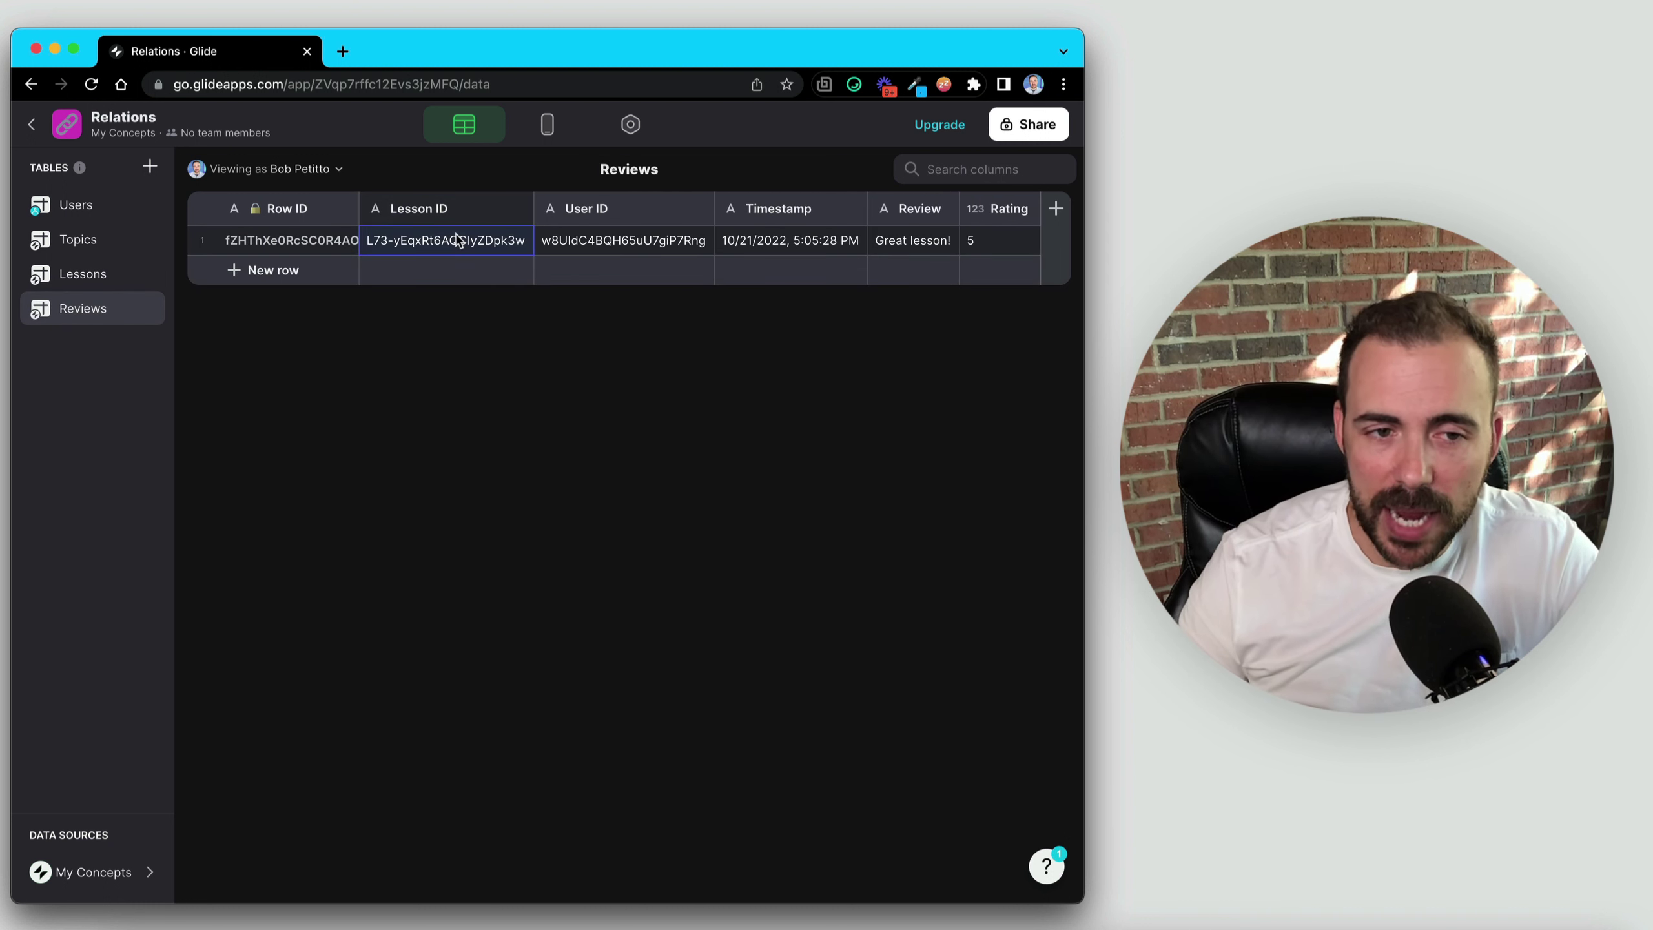
left_click(46, 273)
left_click(284, 245)
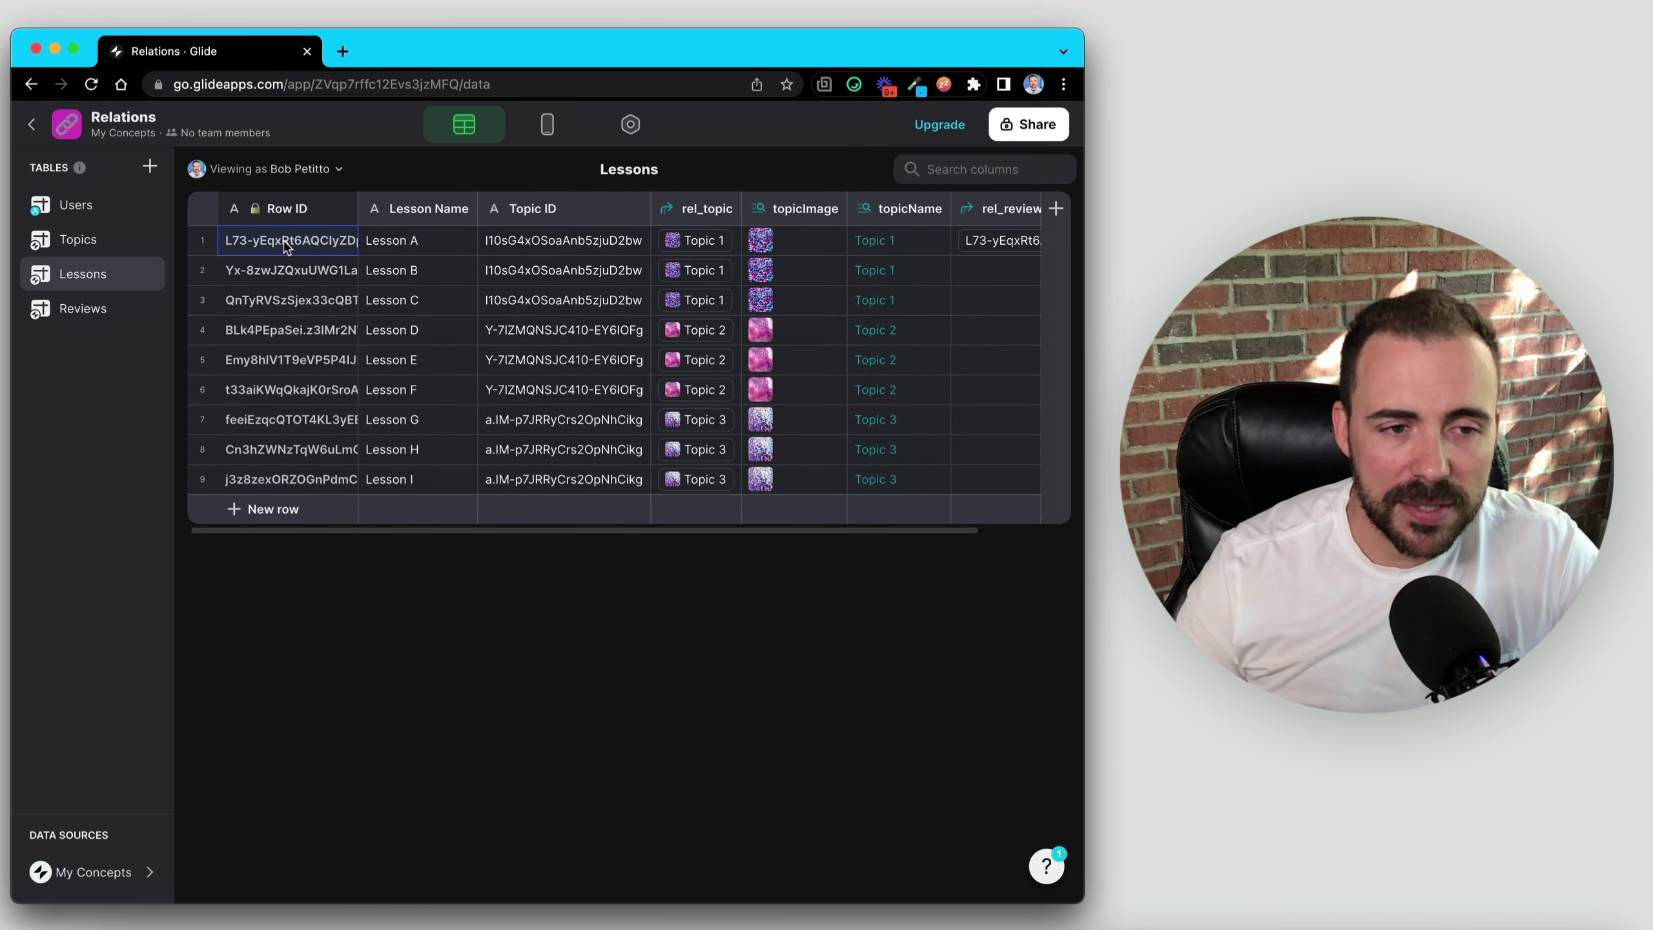
left_click(98, 308)
left_click(424, 243)
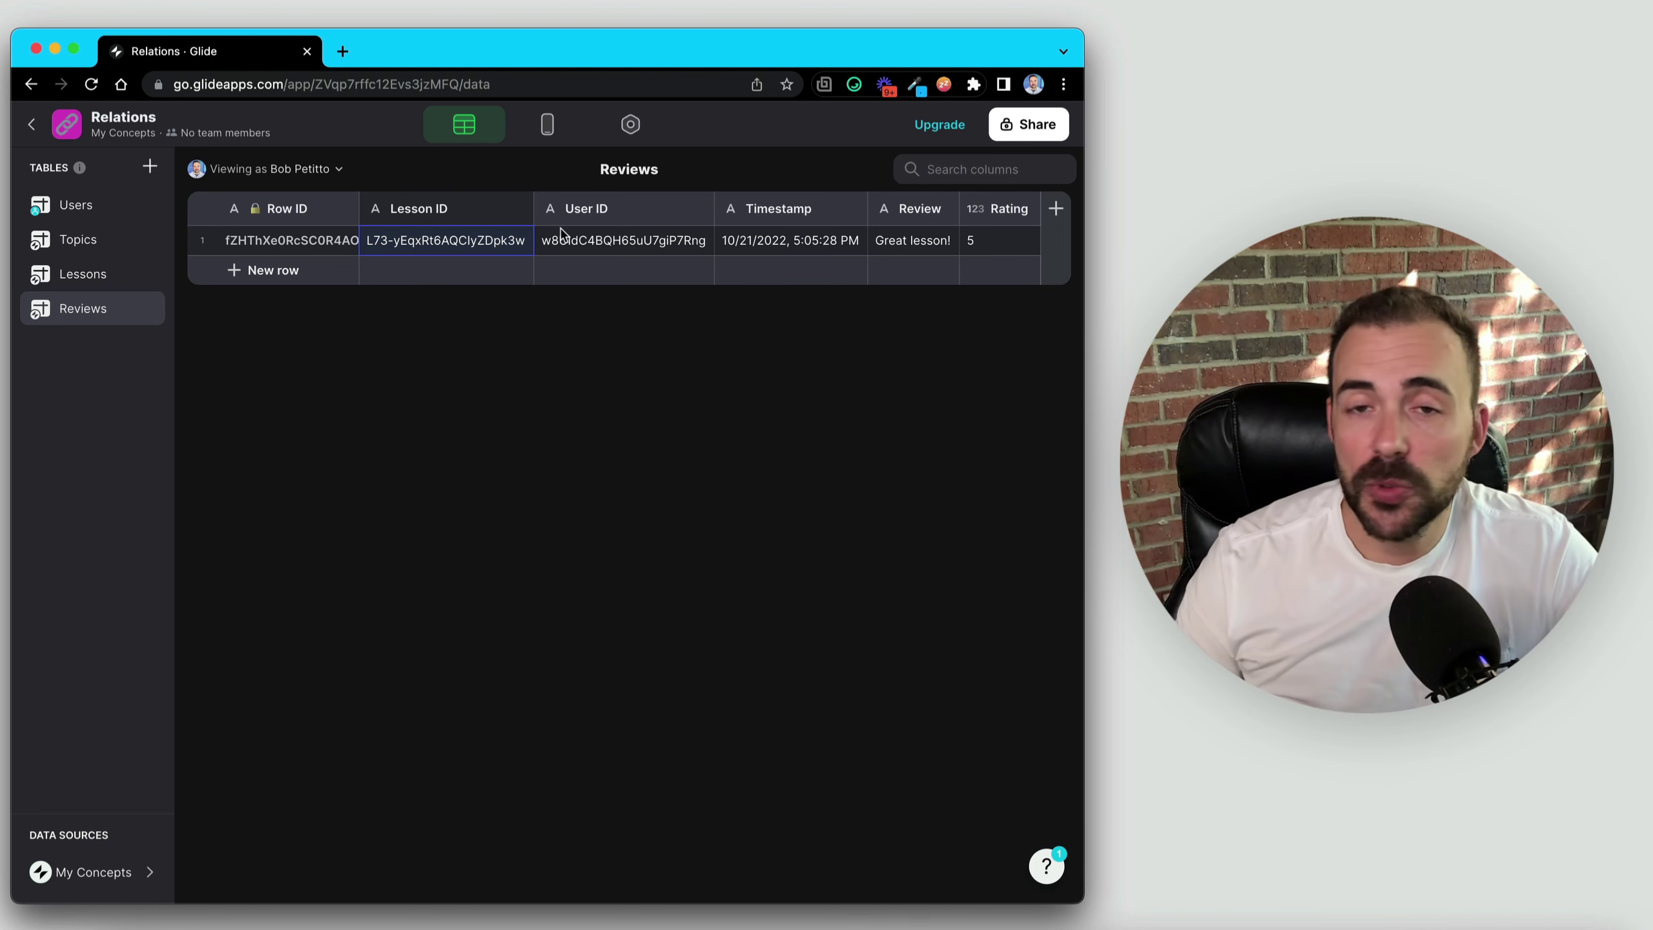
Add an If → Then → Else column named "ifCurrentUser > lessonID" to the Reviews table
left_click(1056, 209)
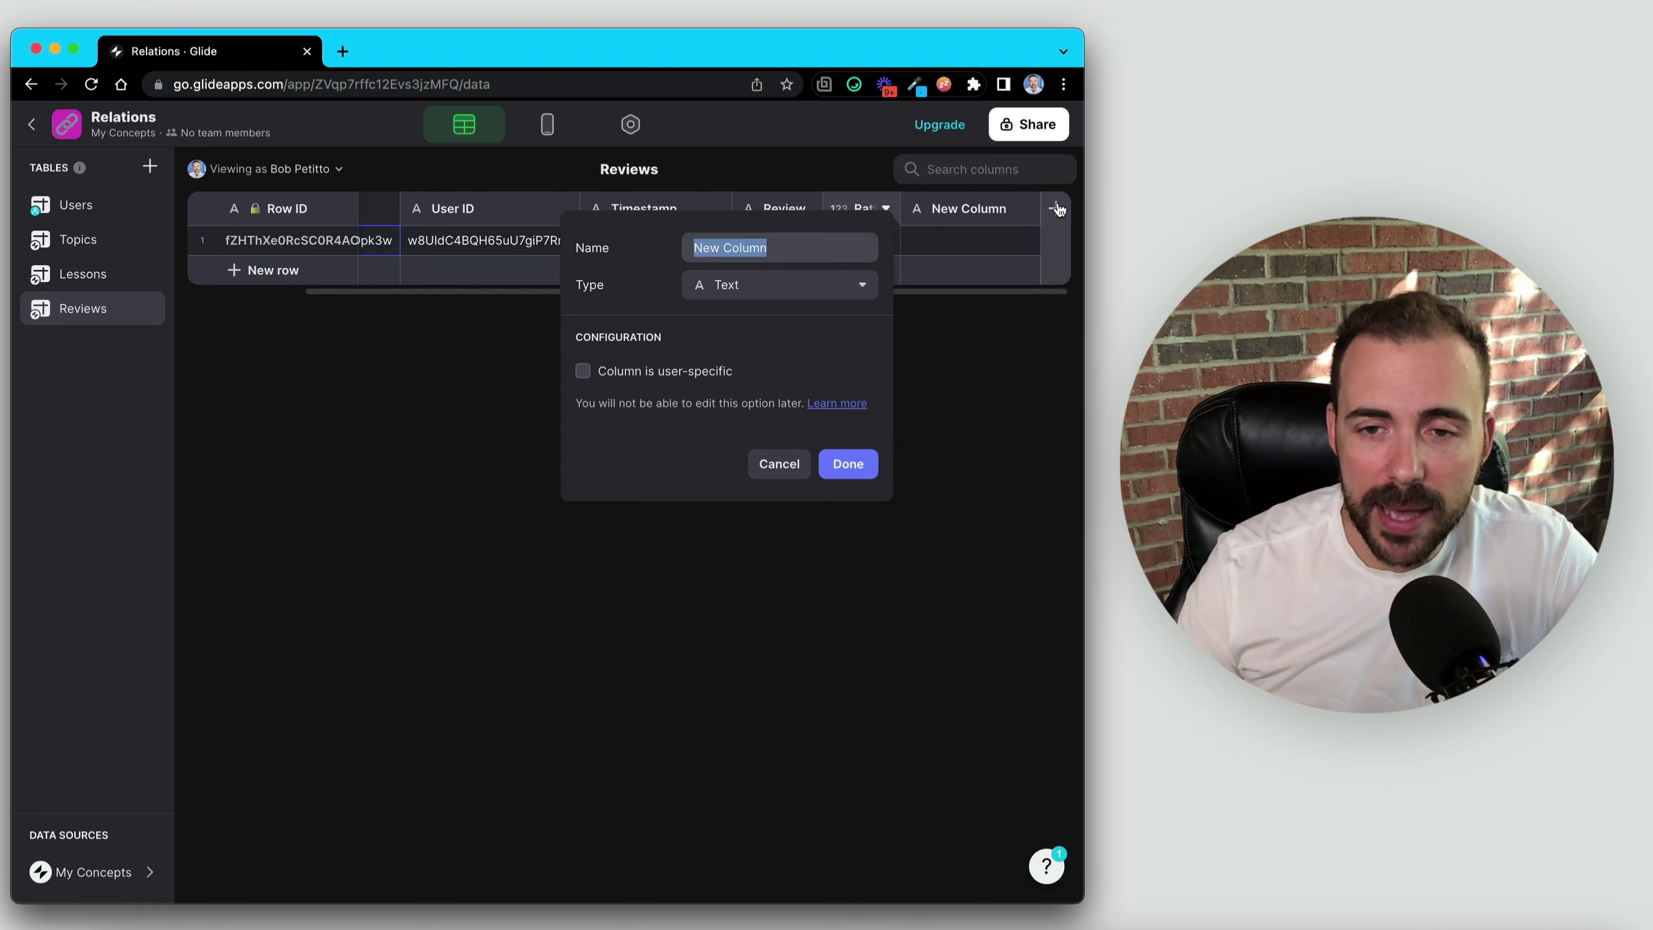
left_click(750, 297)
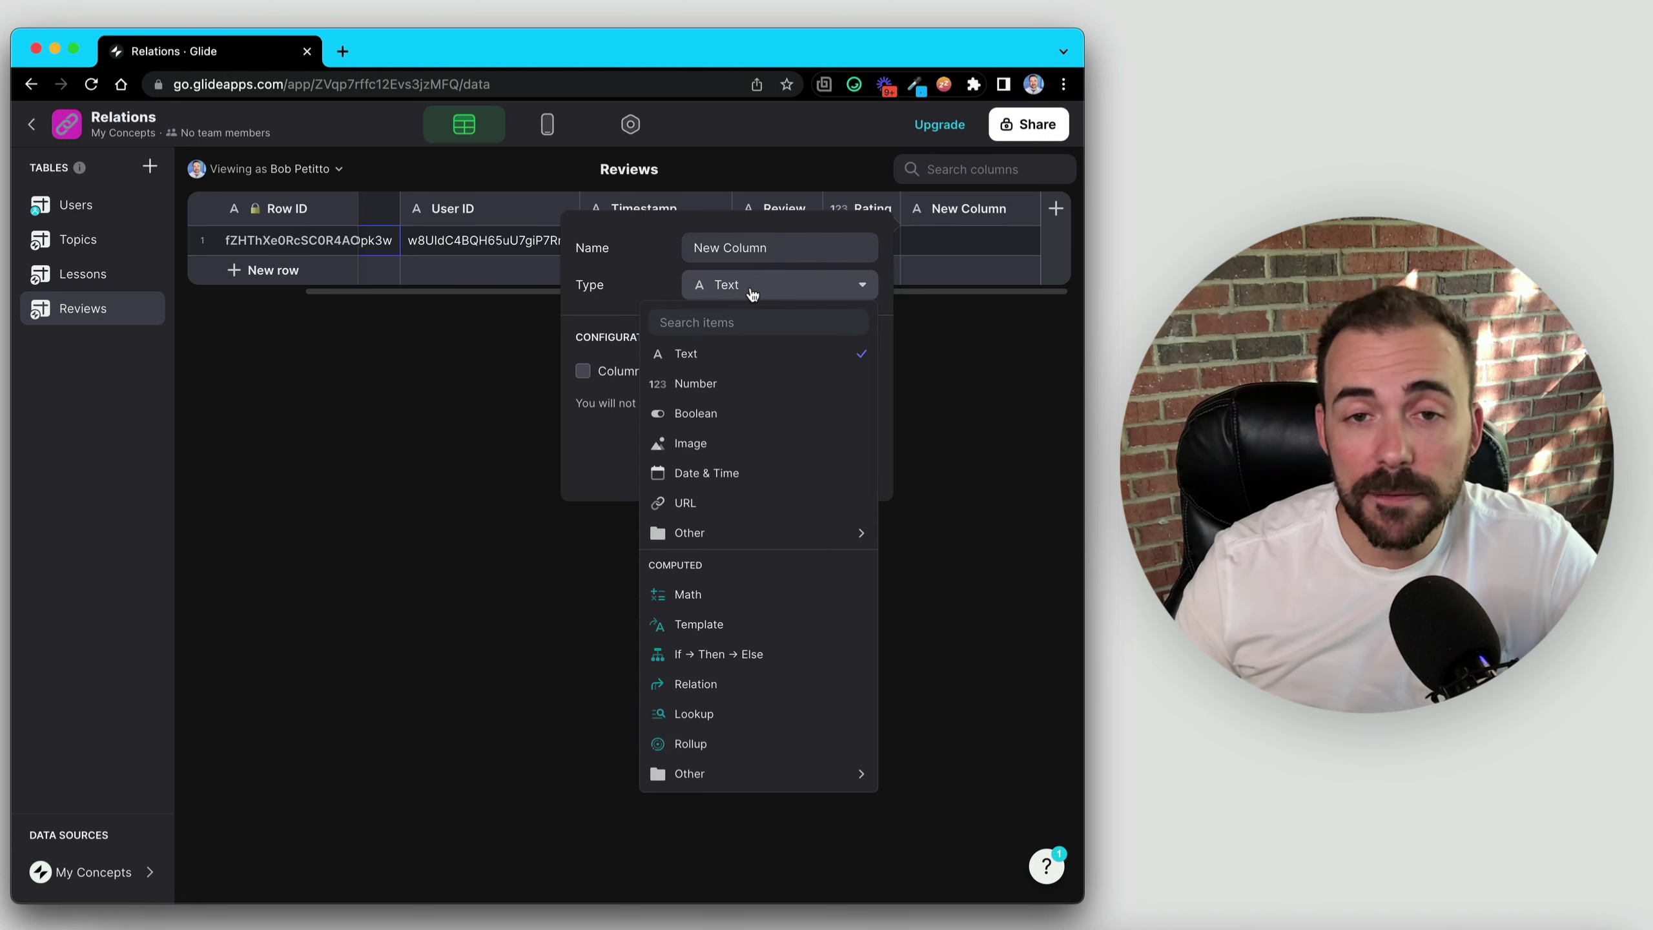
left_click(737, 656)
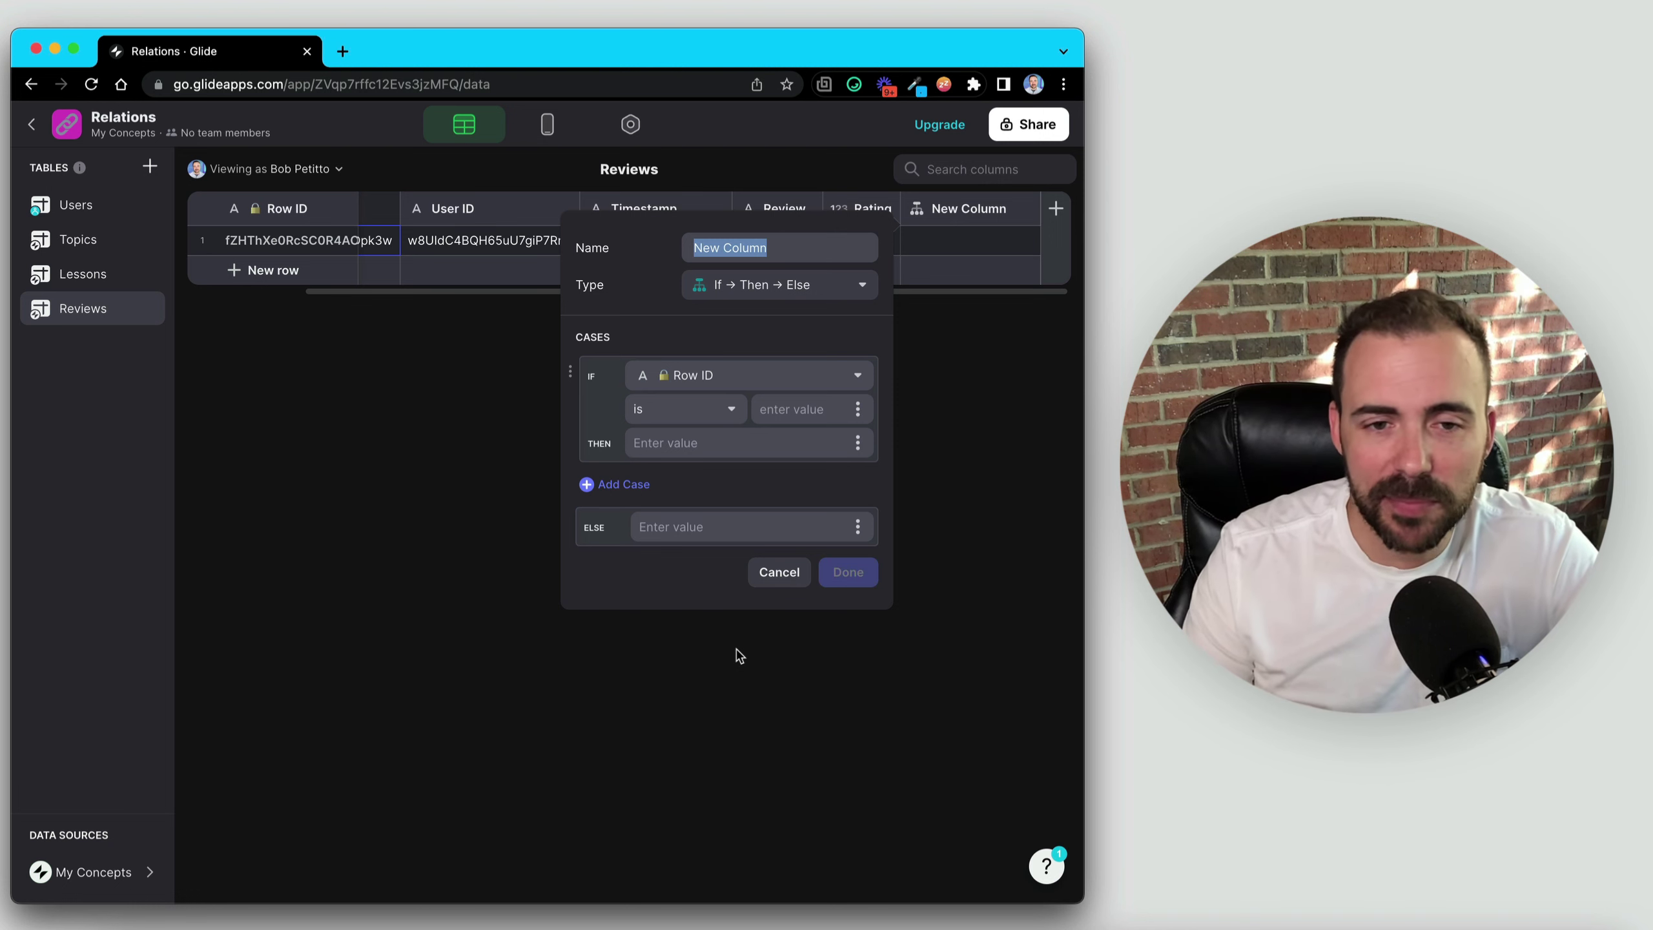
type("if")
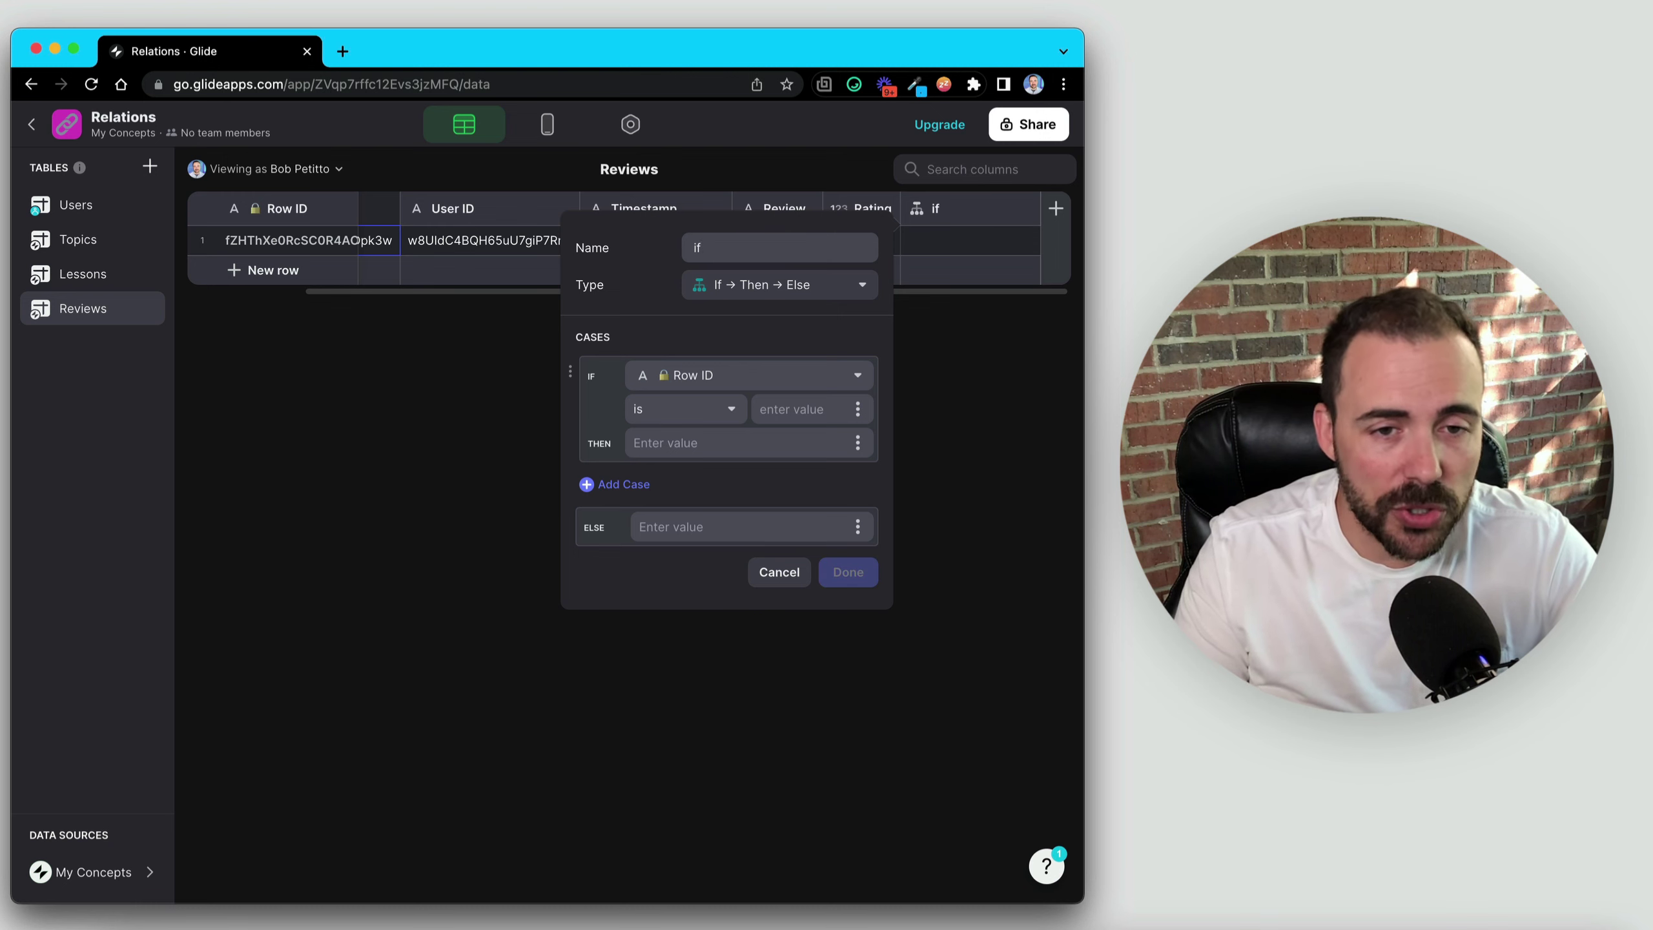
type(" currentUser >")
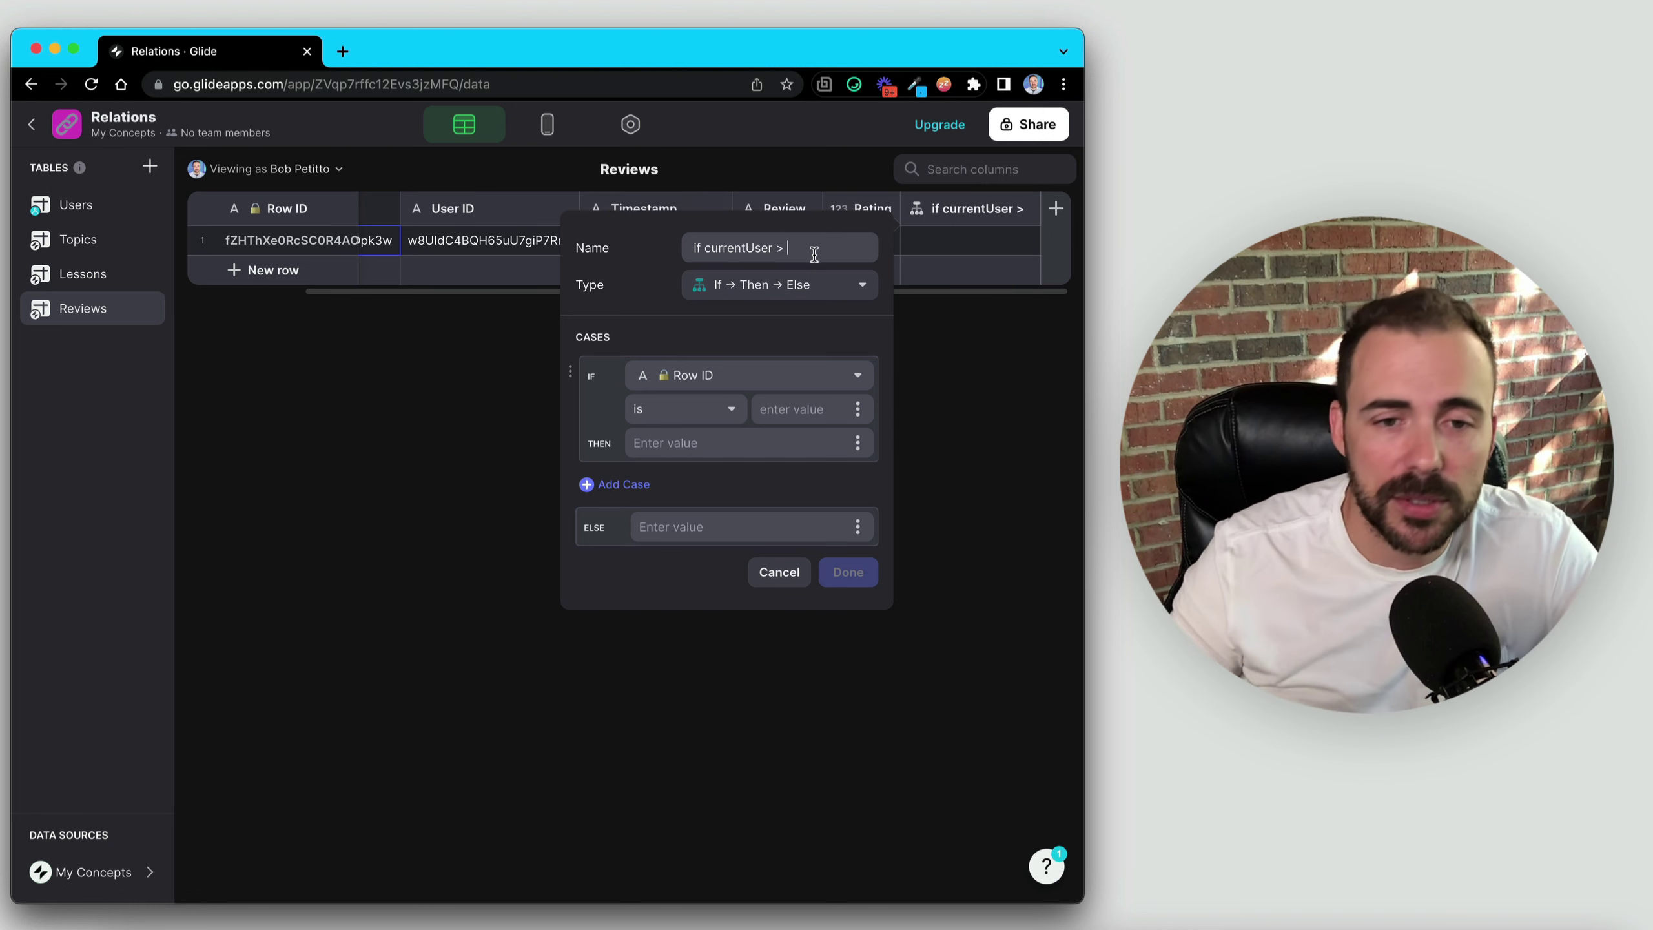
left_click(710, 246)
key("BackSpace")
key("BackSpace")
type("S")
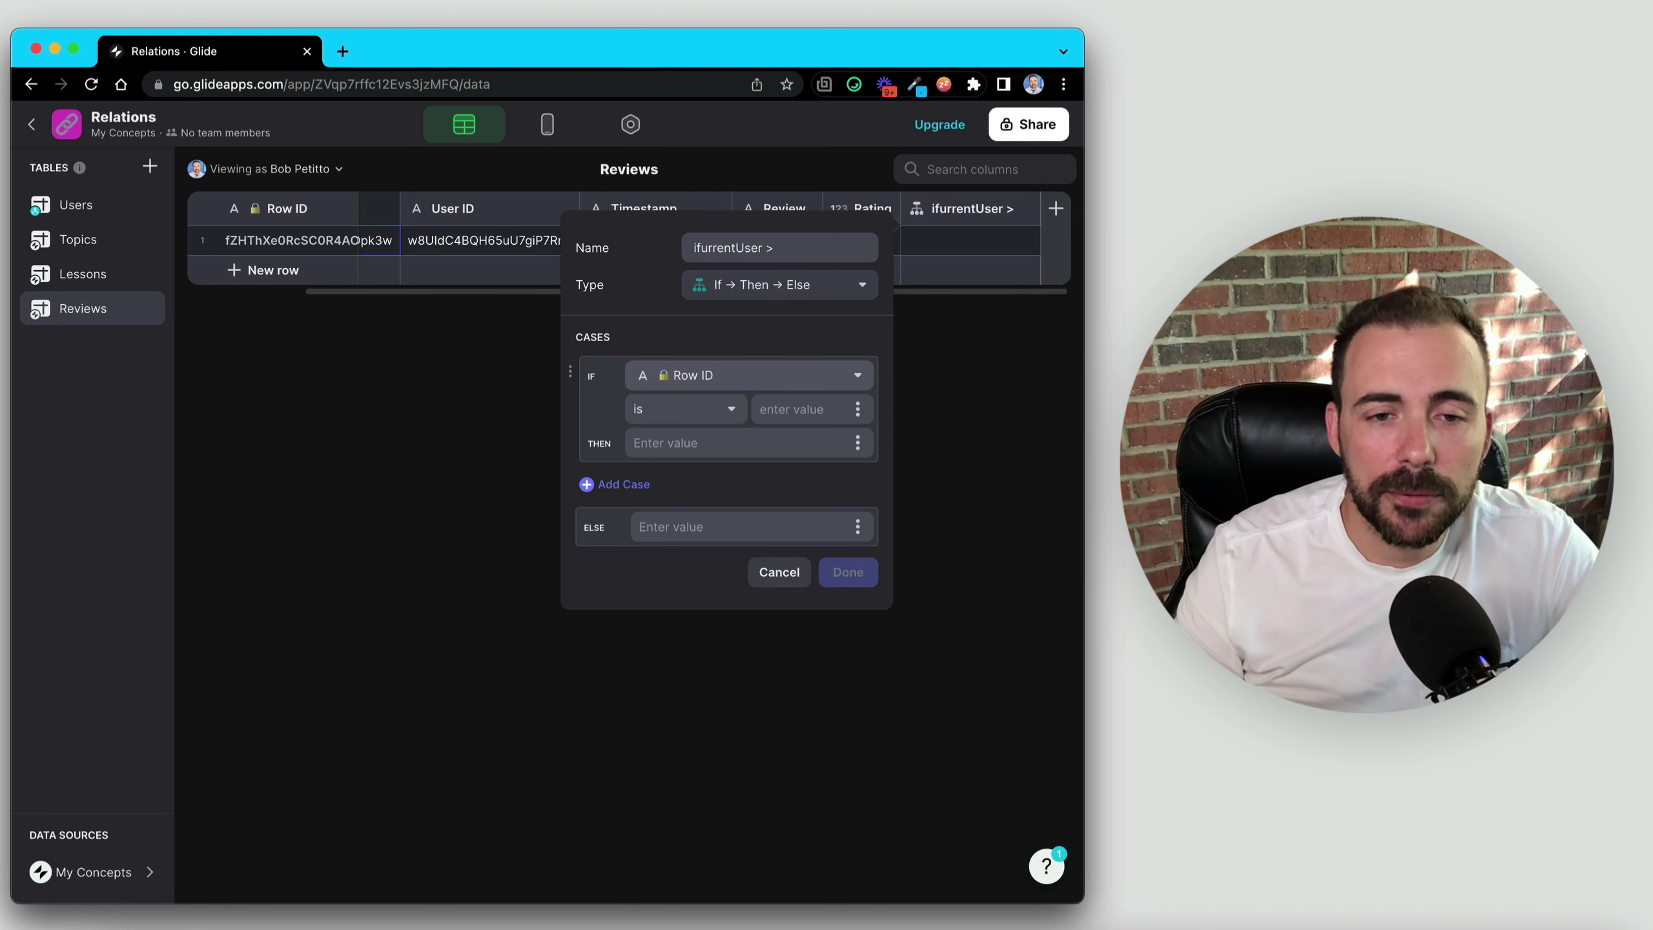
key("BackSpace")
type("C")
left_click(812, 254)
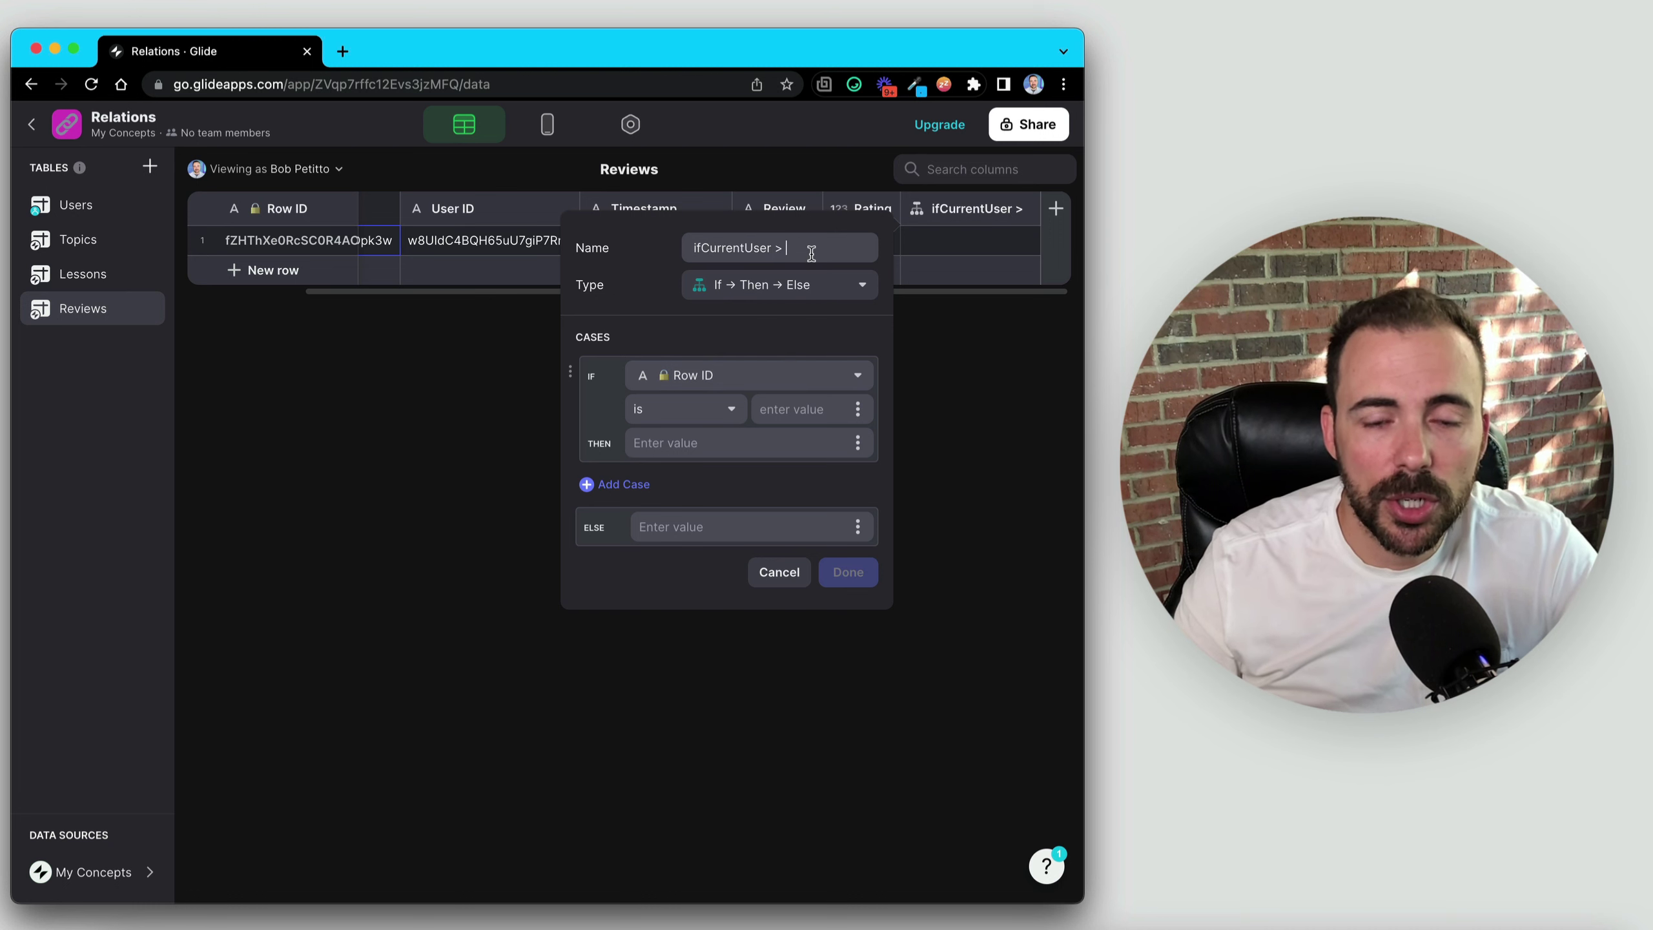
type("le")
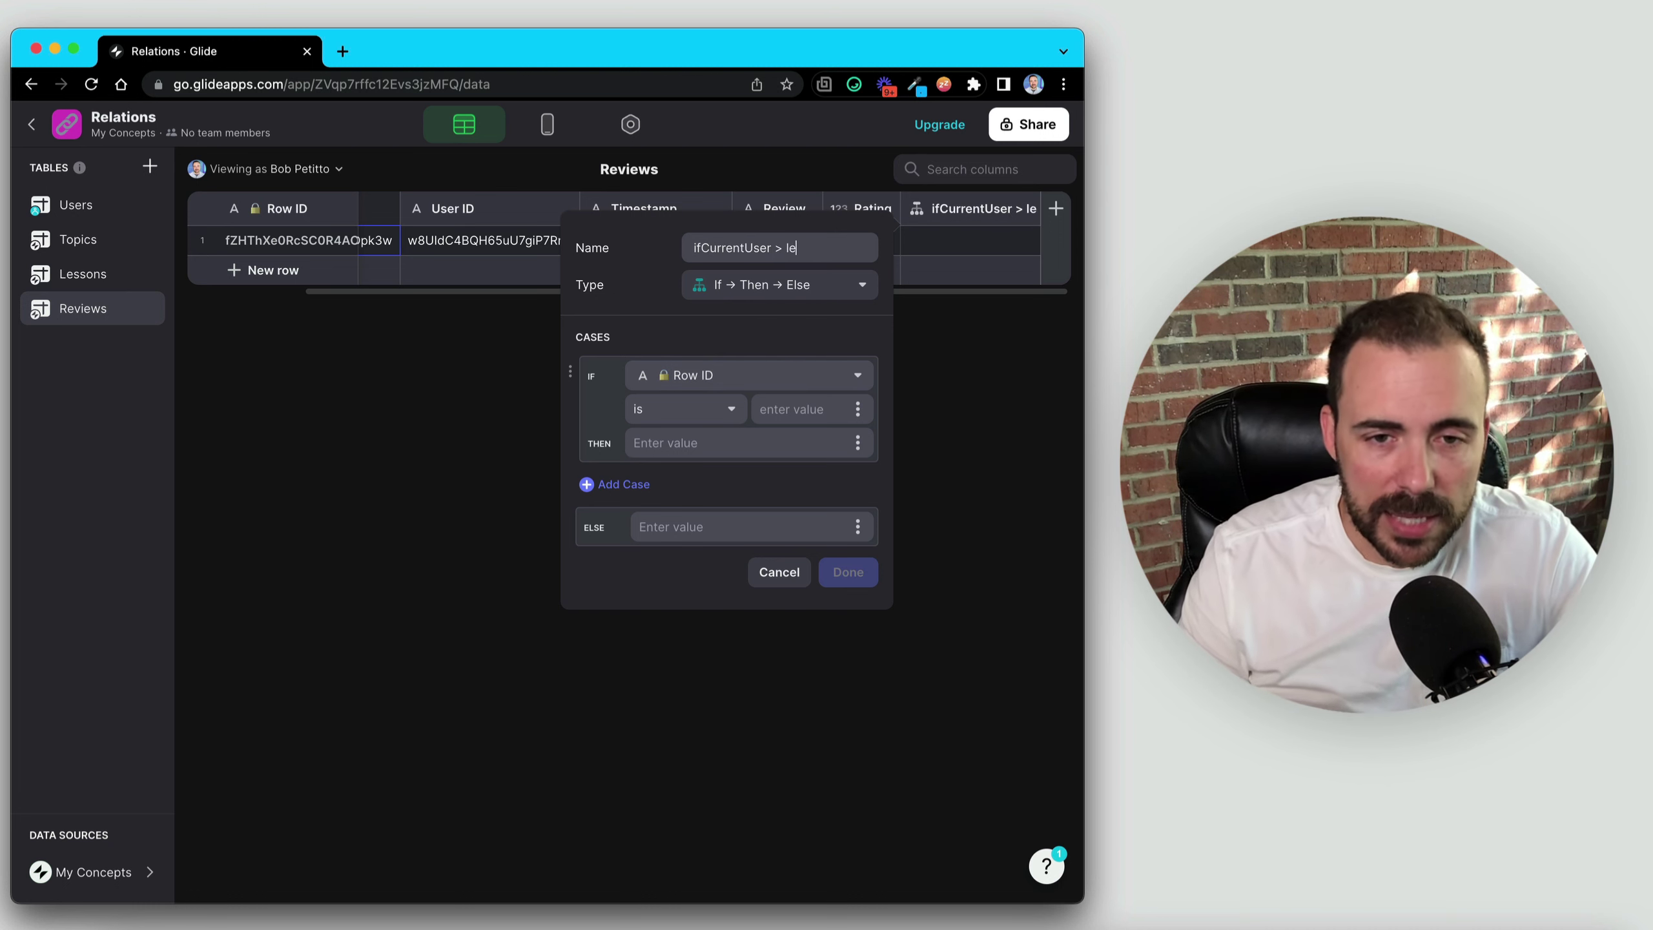
type("ssonID")
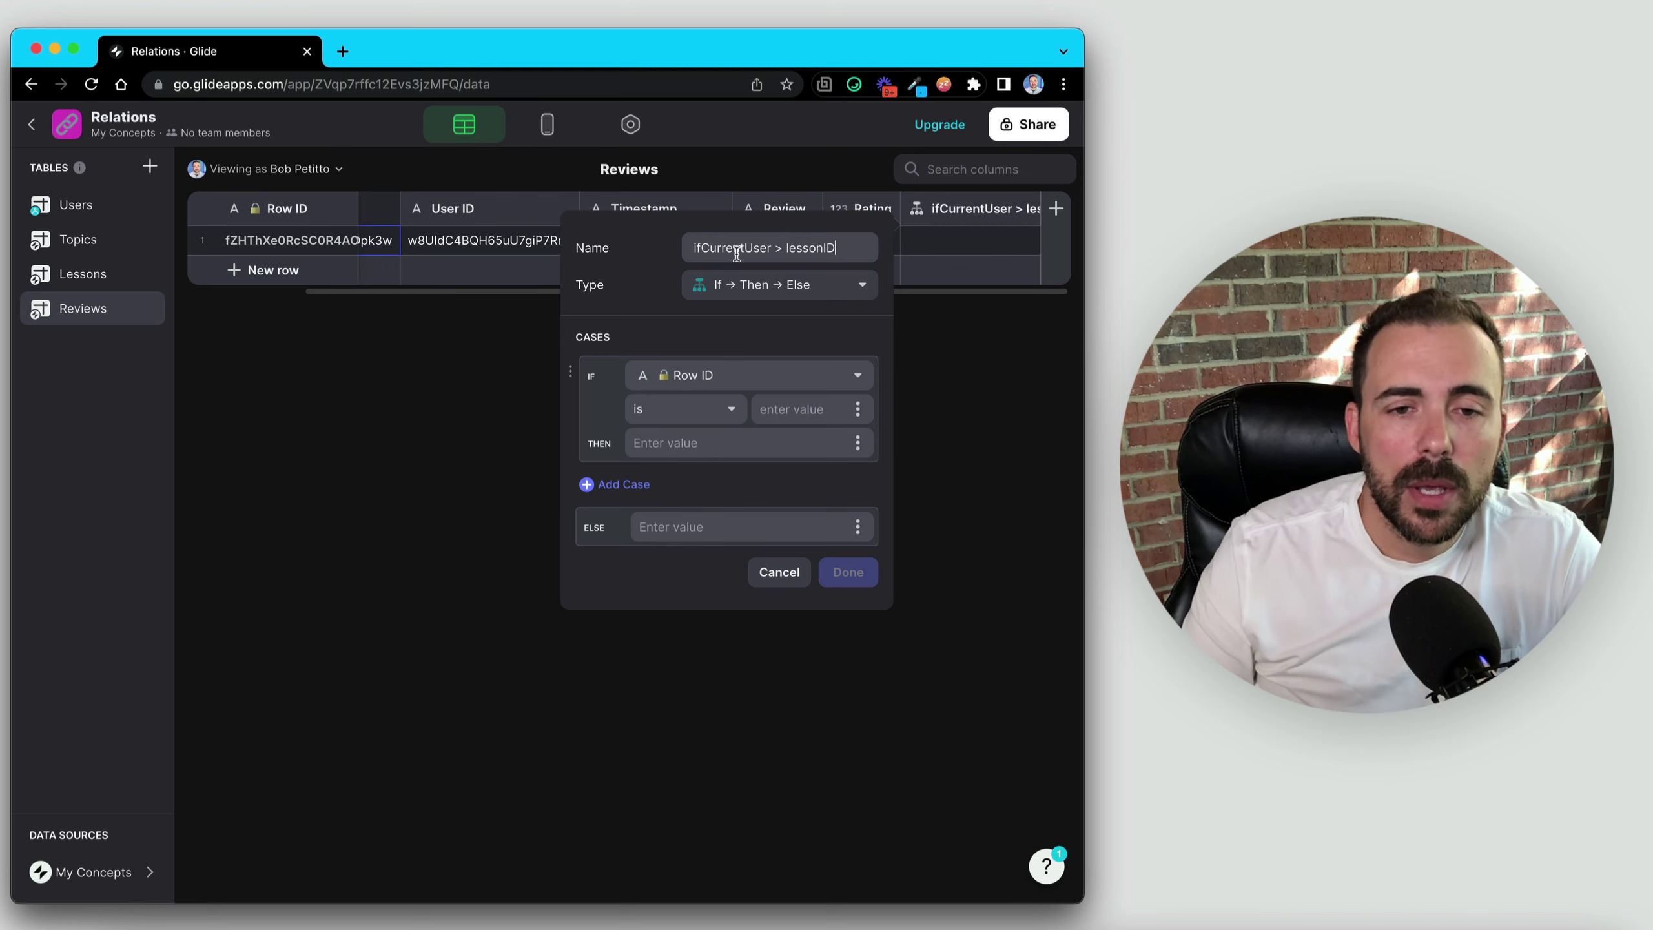
left_click_drag(690, 250, 846, 245)
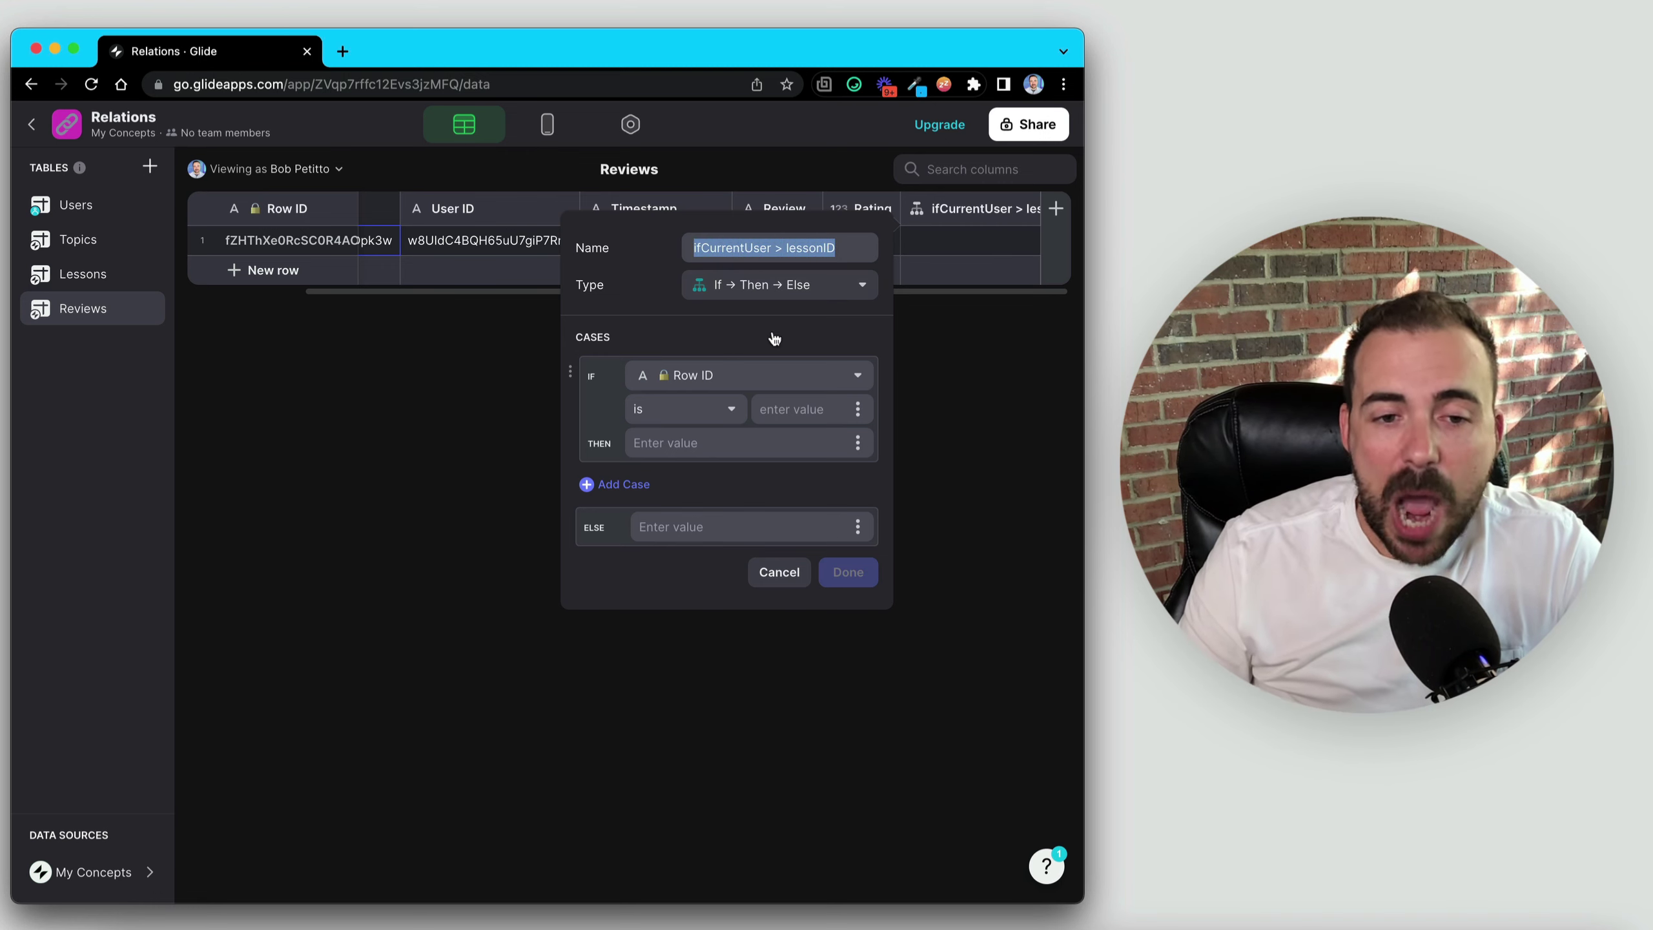
Configure the column's case to return Lesson ID if User ID is the User Profile's Row ID, and save the column
left_click(681, 376)
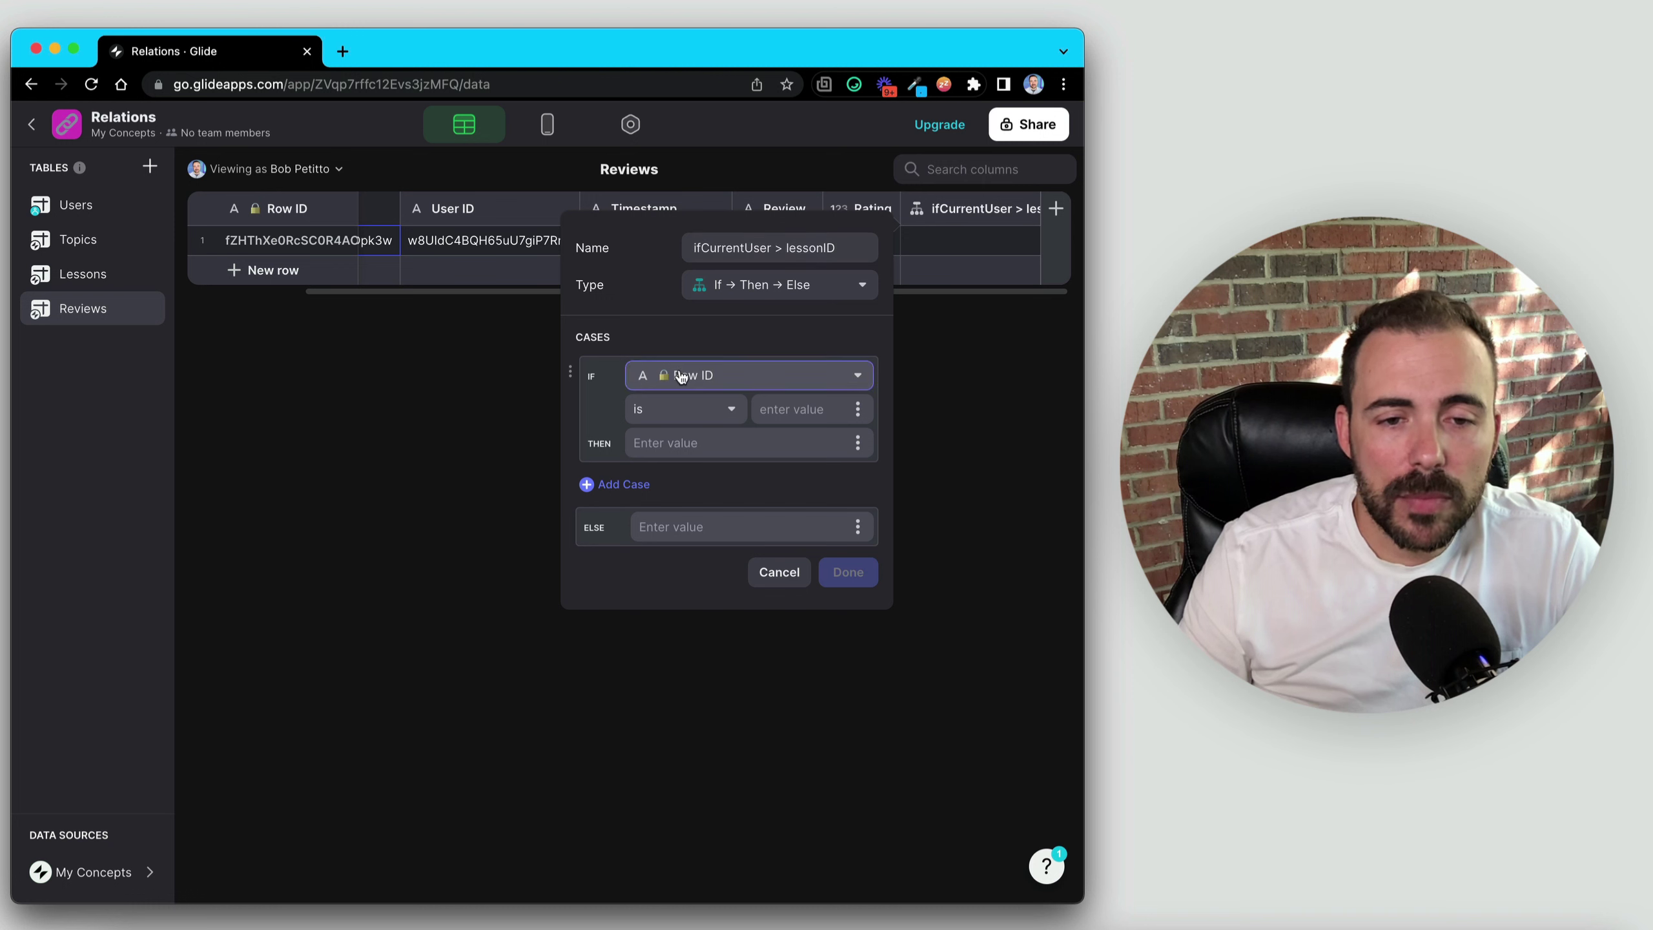
left_click(680, 377)
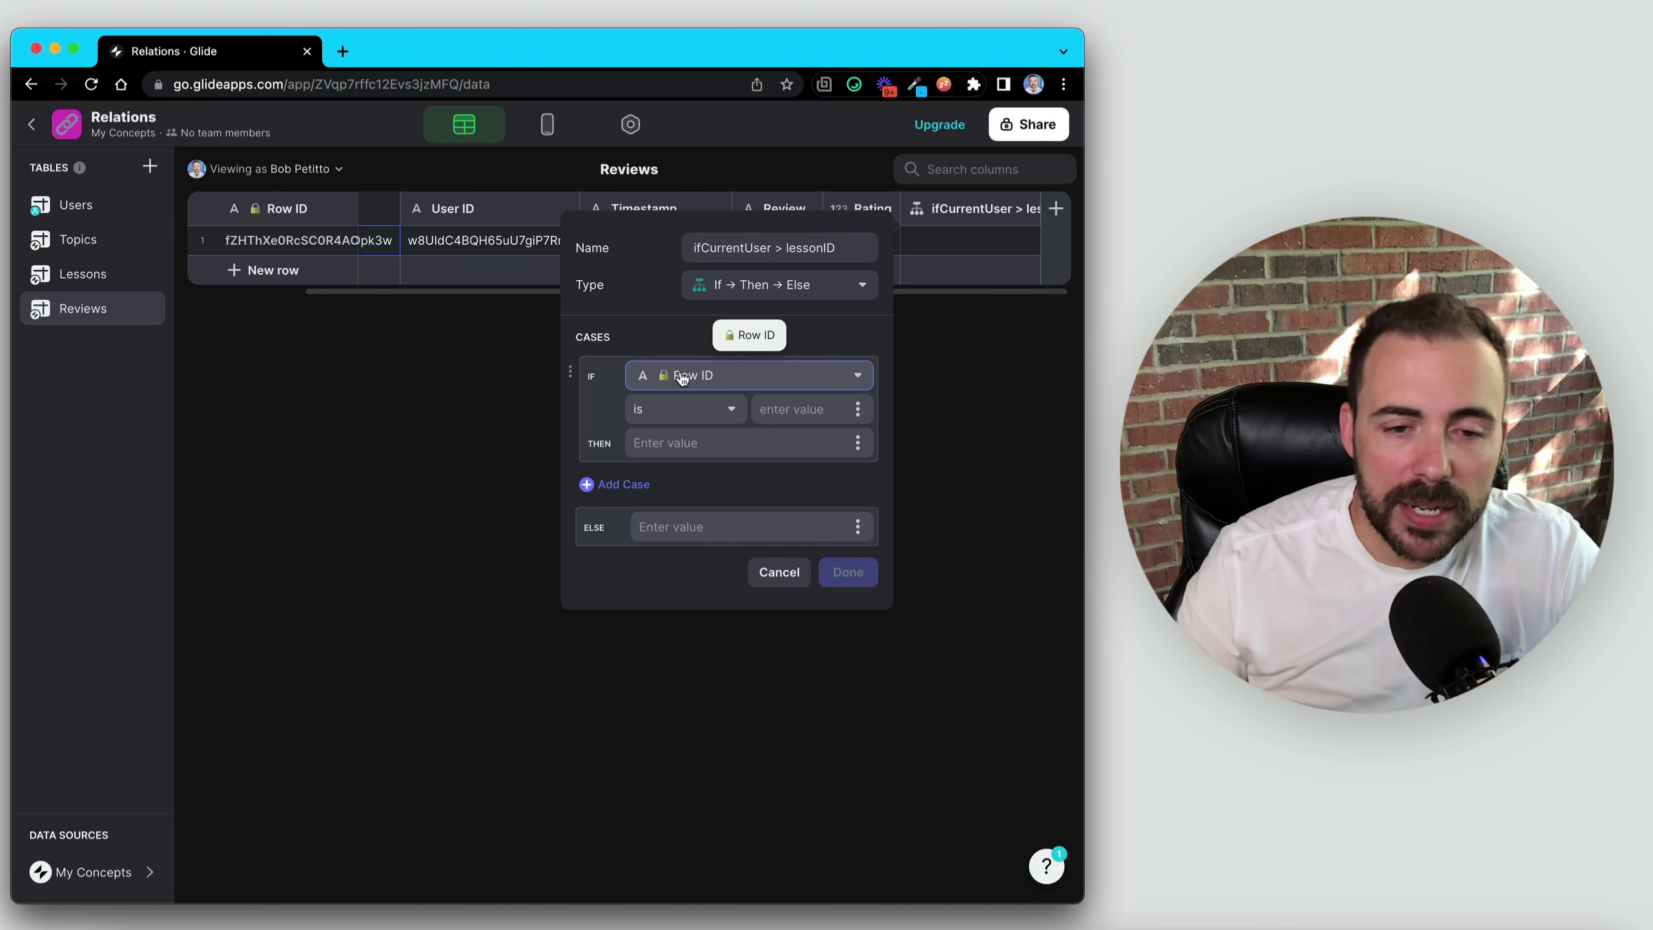
left_click(862, 449)
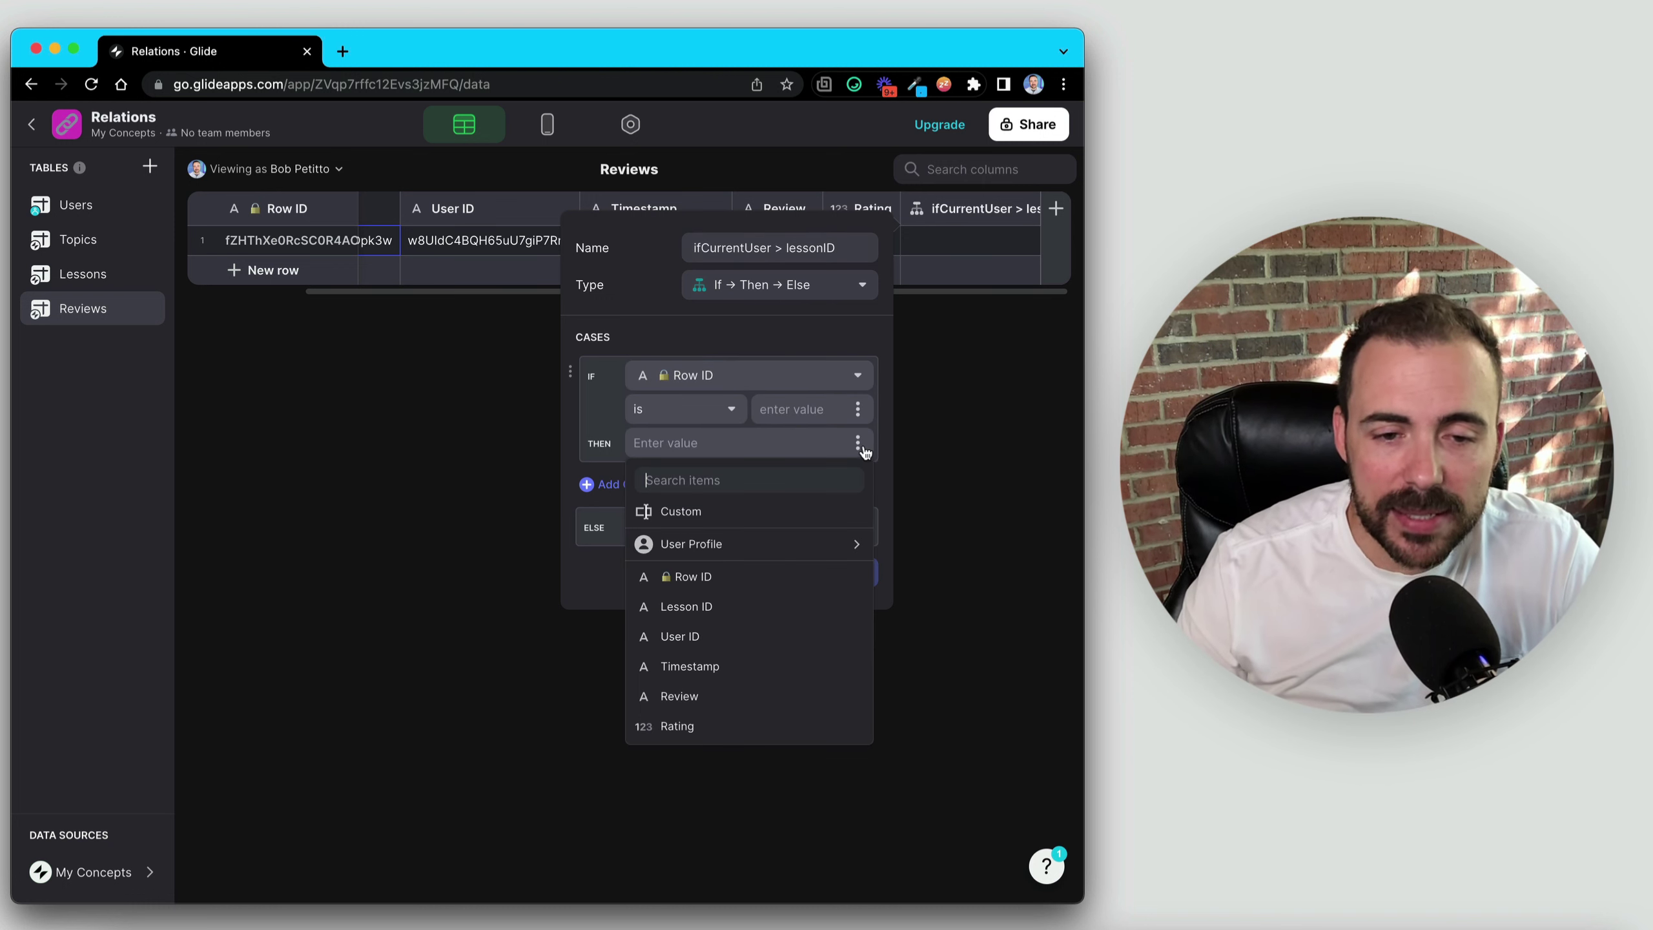
left_click(685, 611)
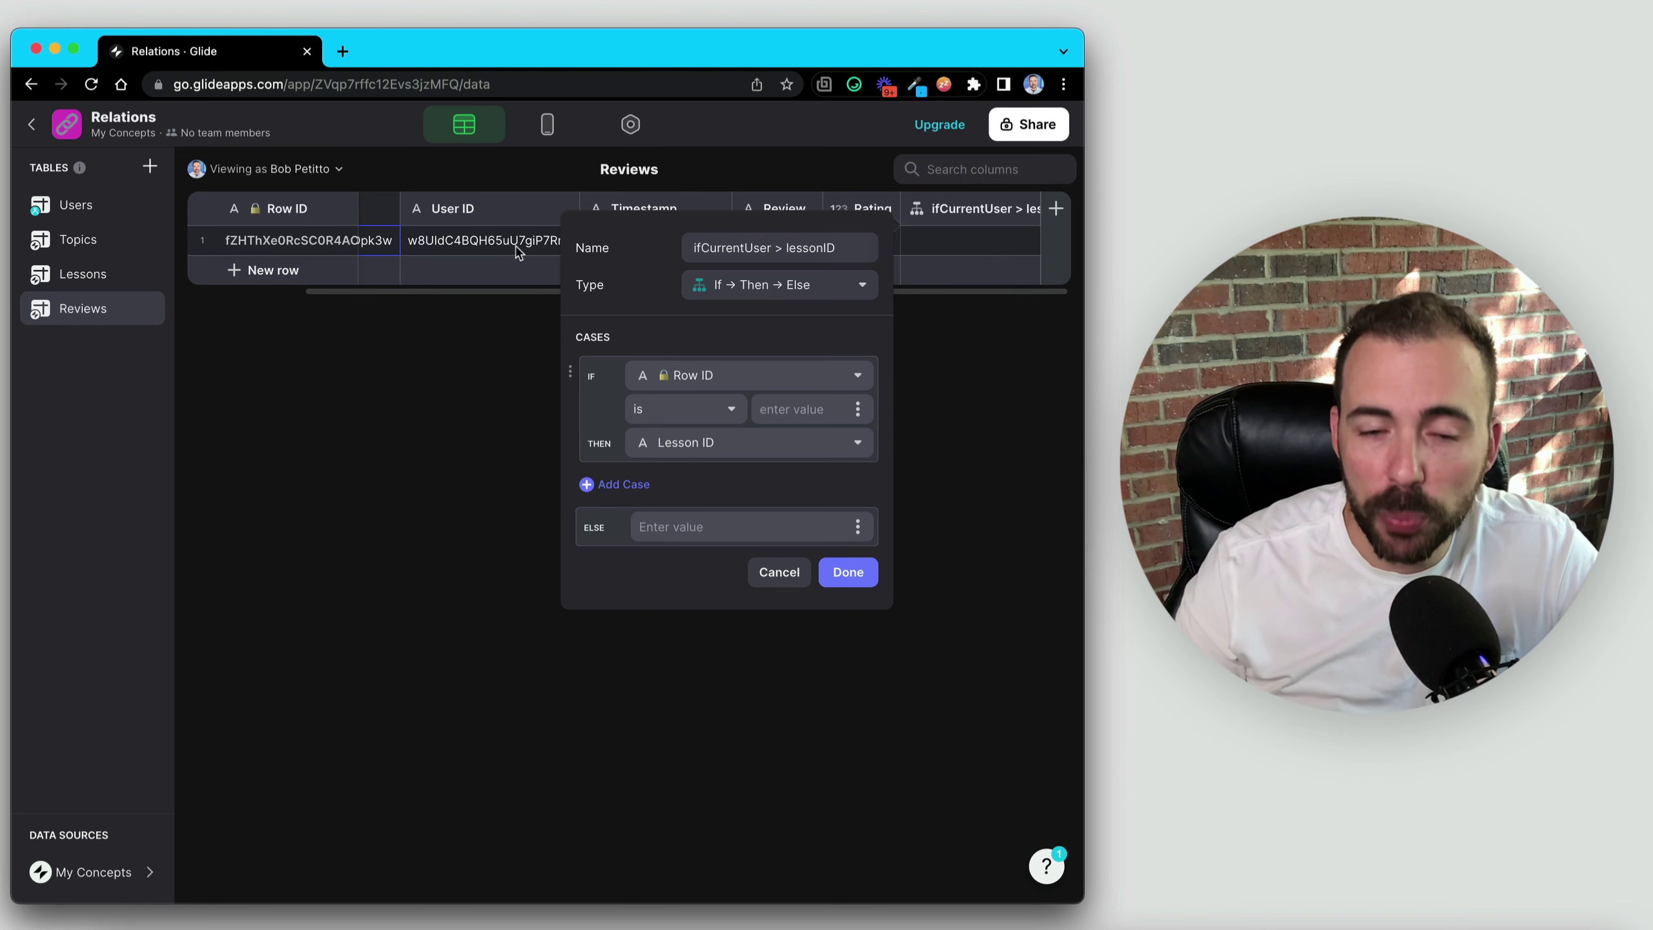
left_click(695, 376)
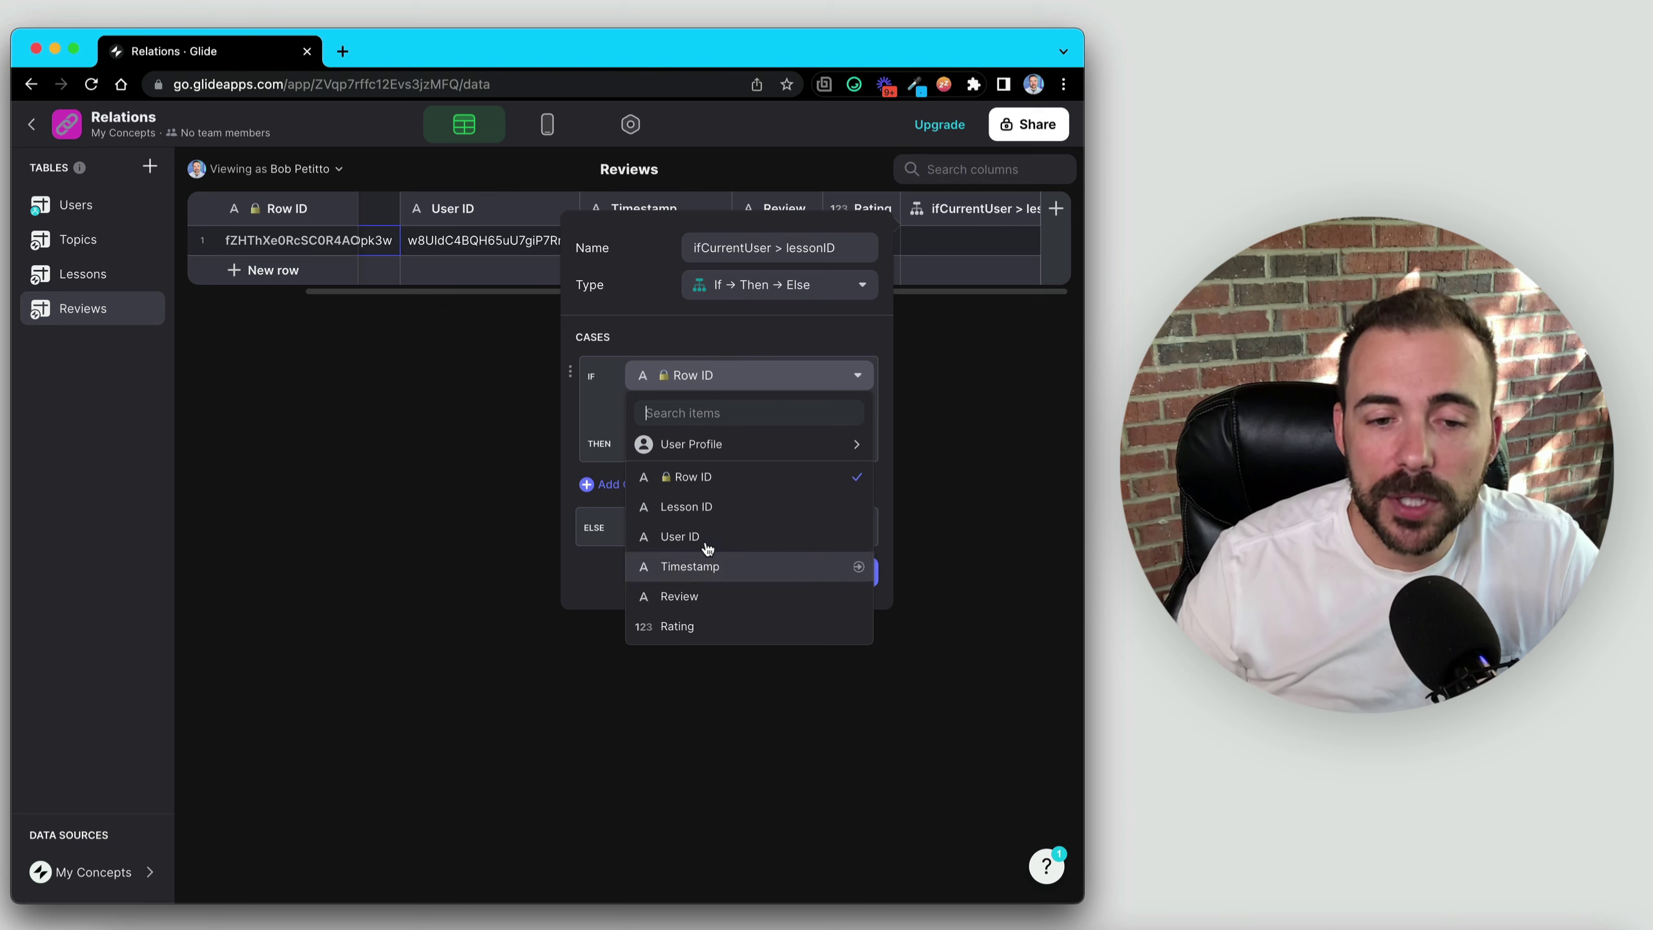
left_click(651, 539)
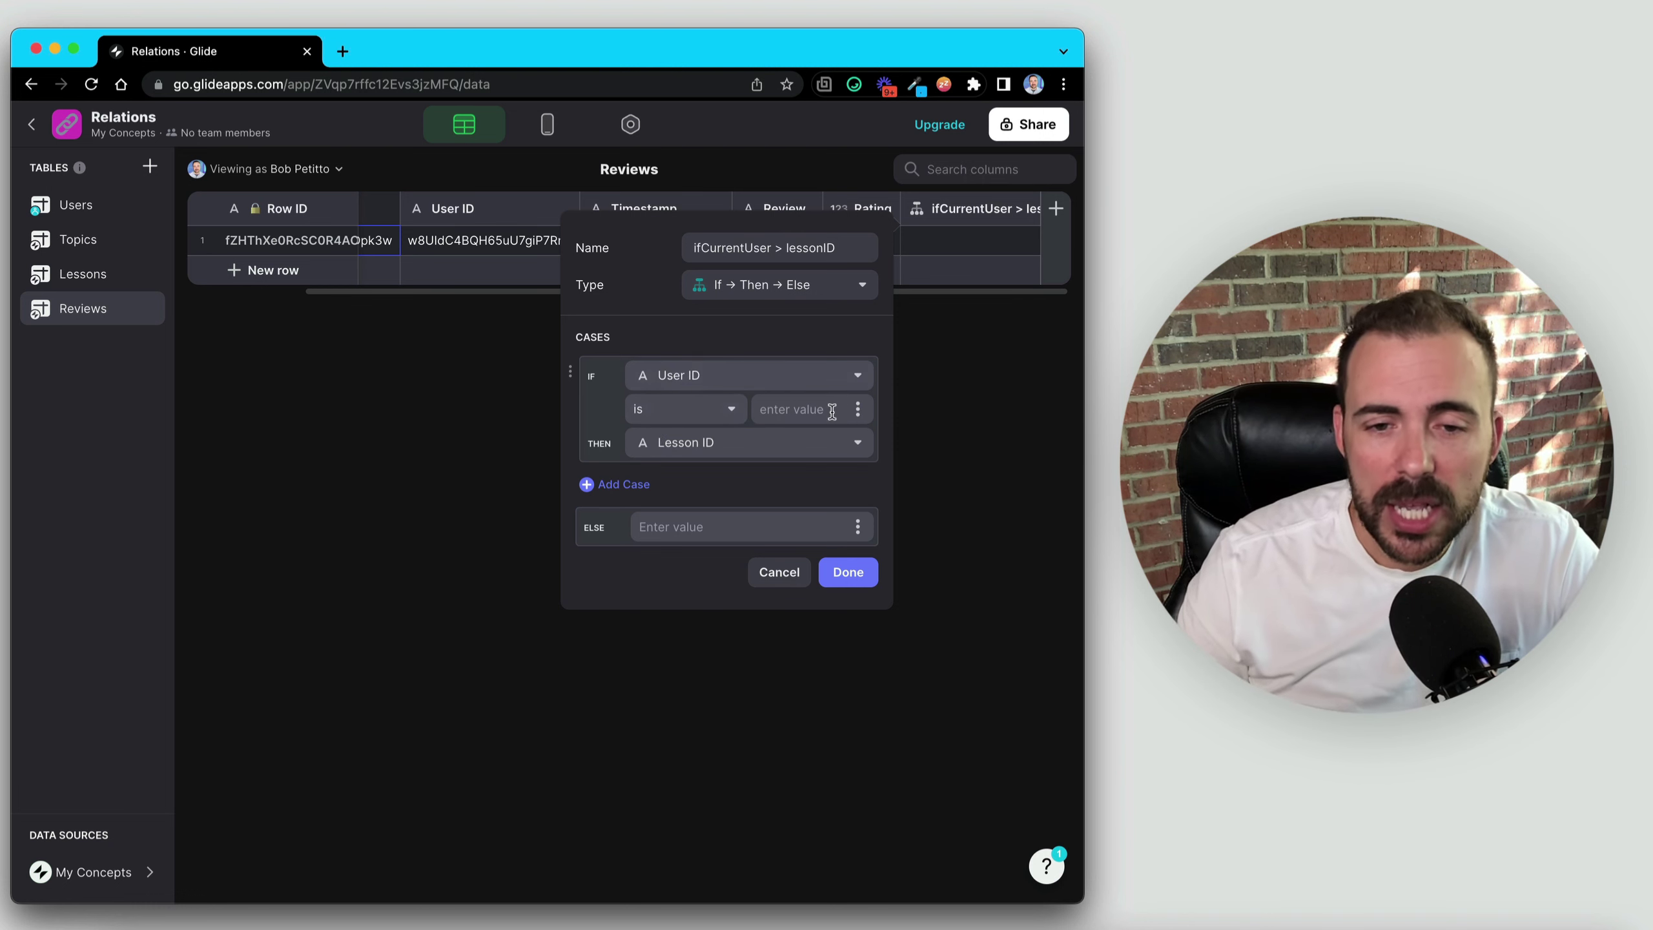
left_click(857, 410)
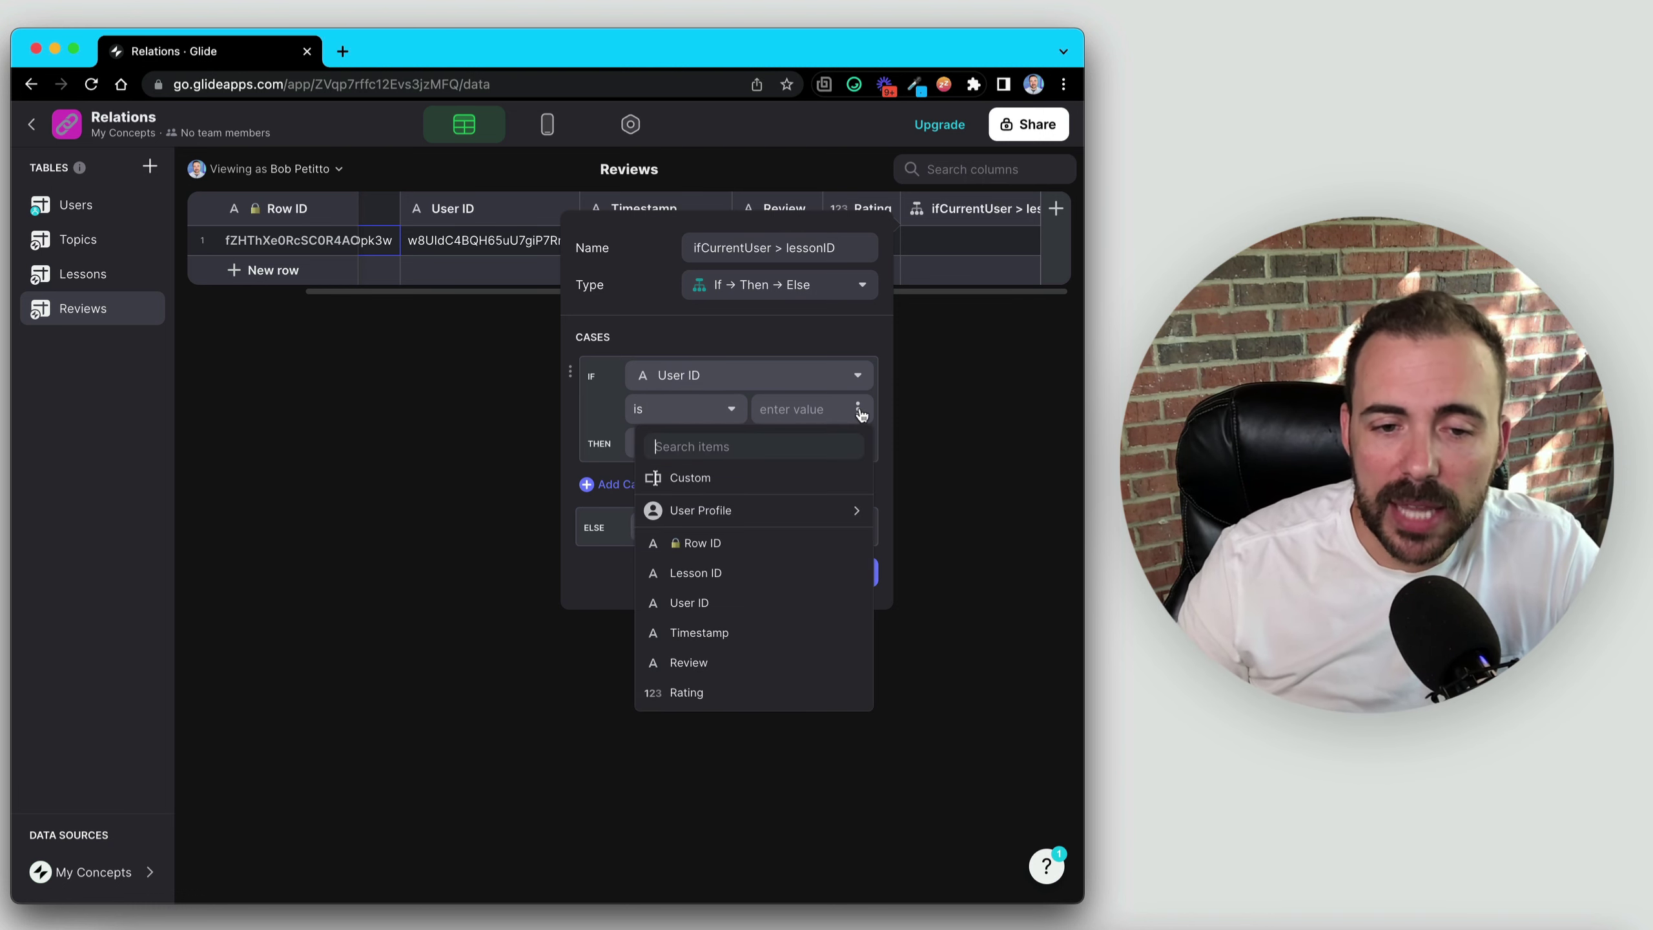
mouse_move(732, 511)
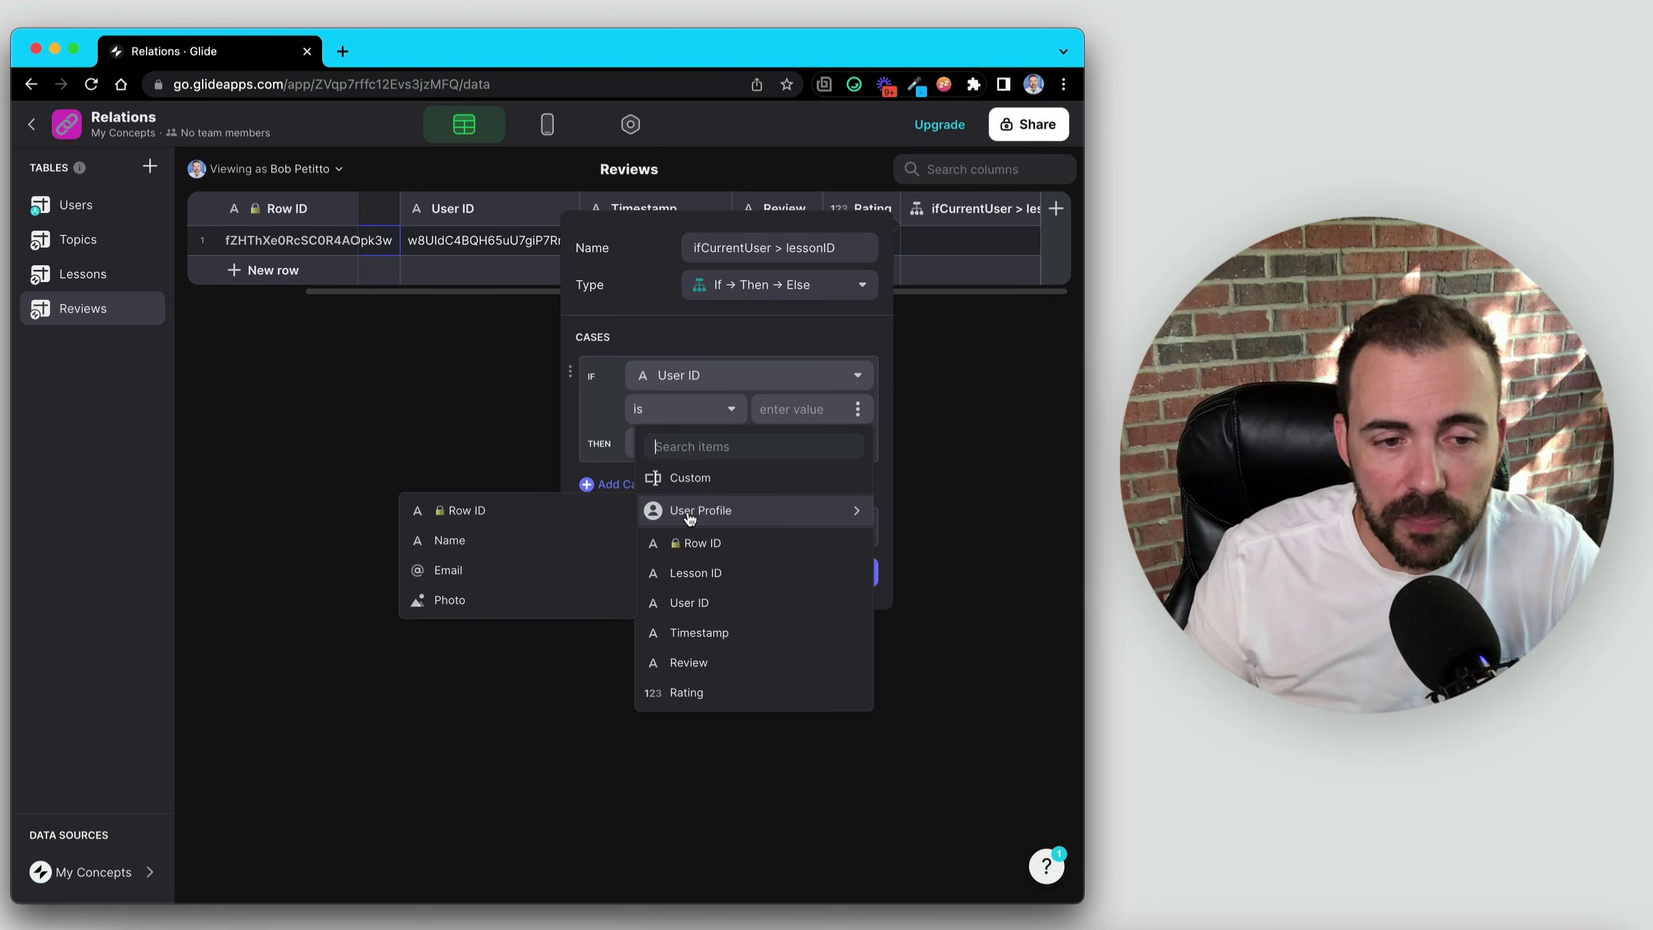
left_click(524, 514)
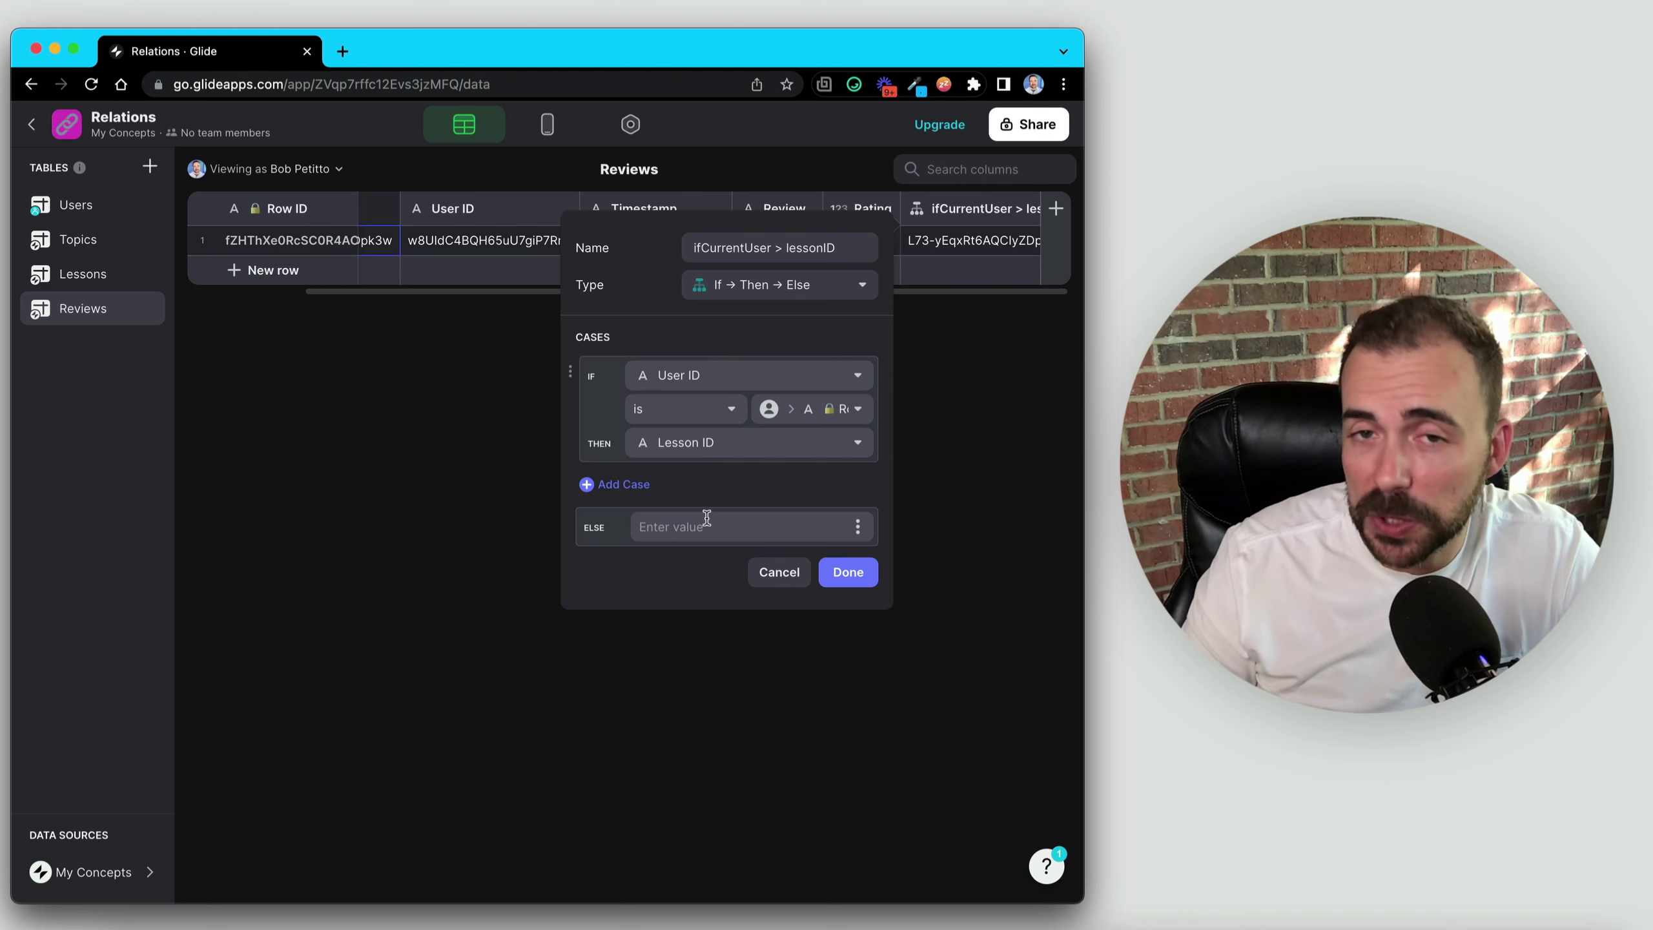
left_click(851, 575)
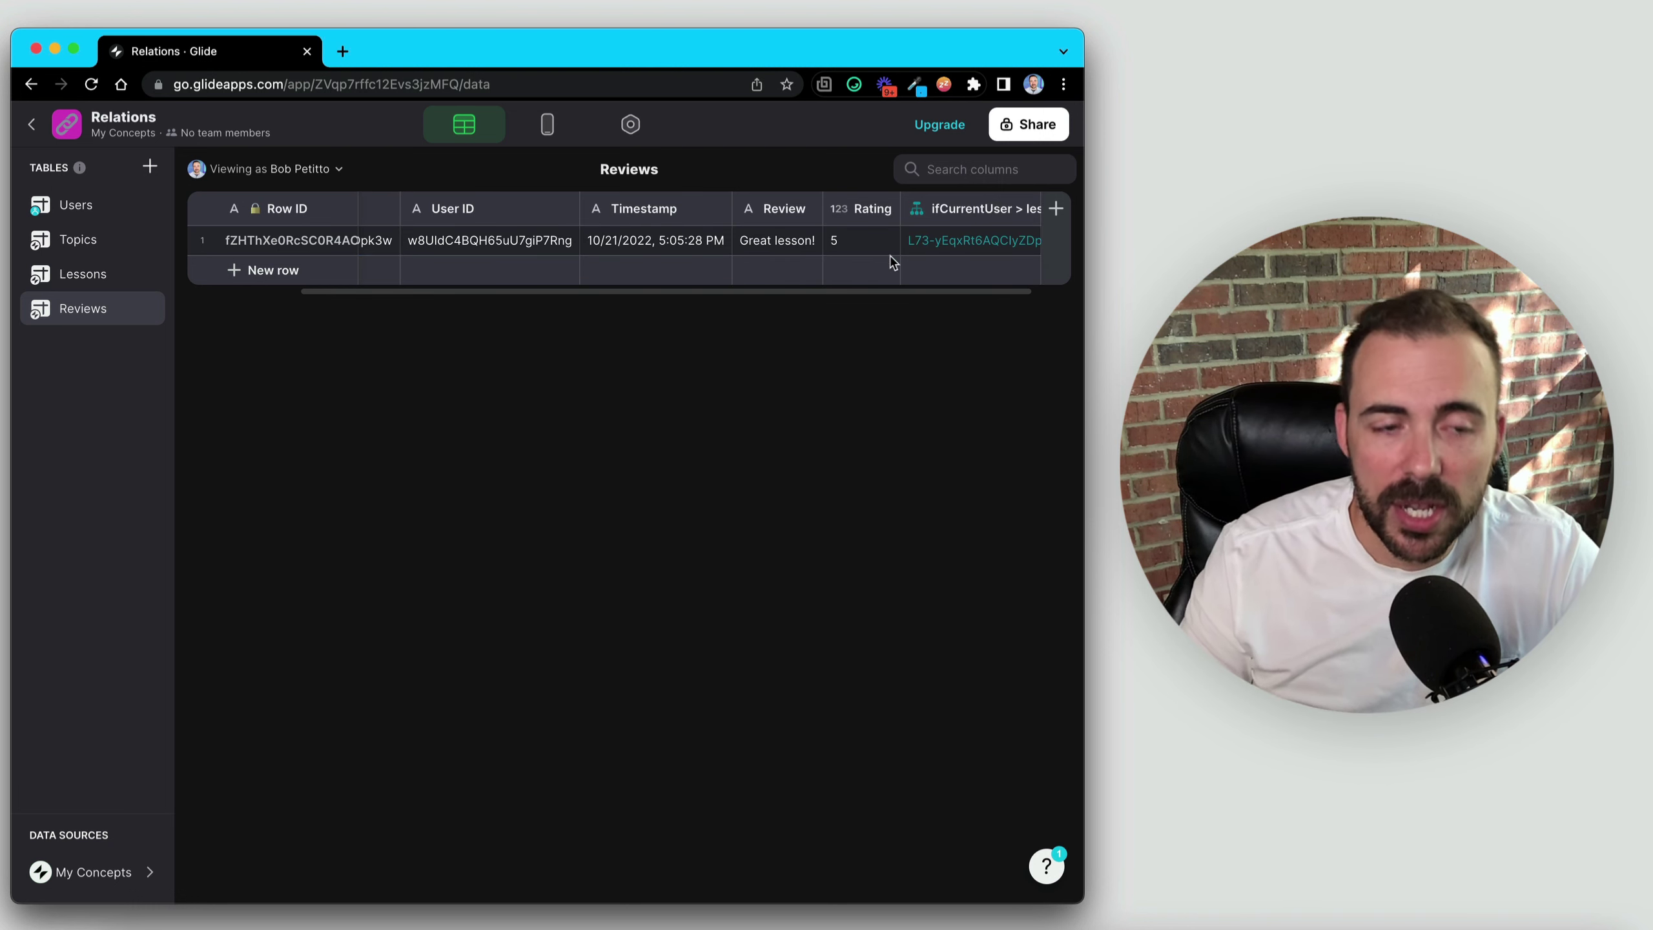
Compare the new column's output when viewing the Reviews table as Anyone and as the existing user, ending on that user
left_click(333, 171)
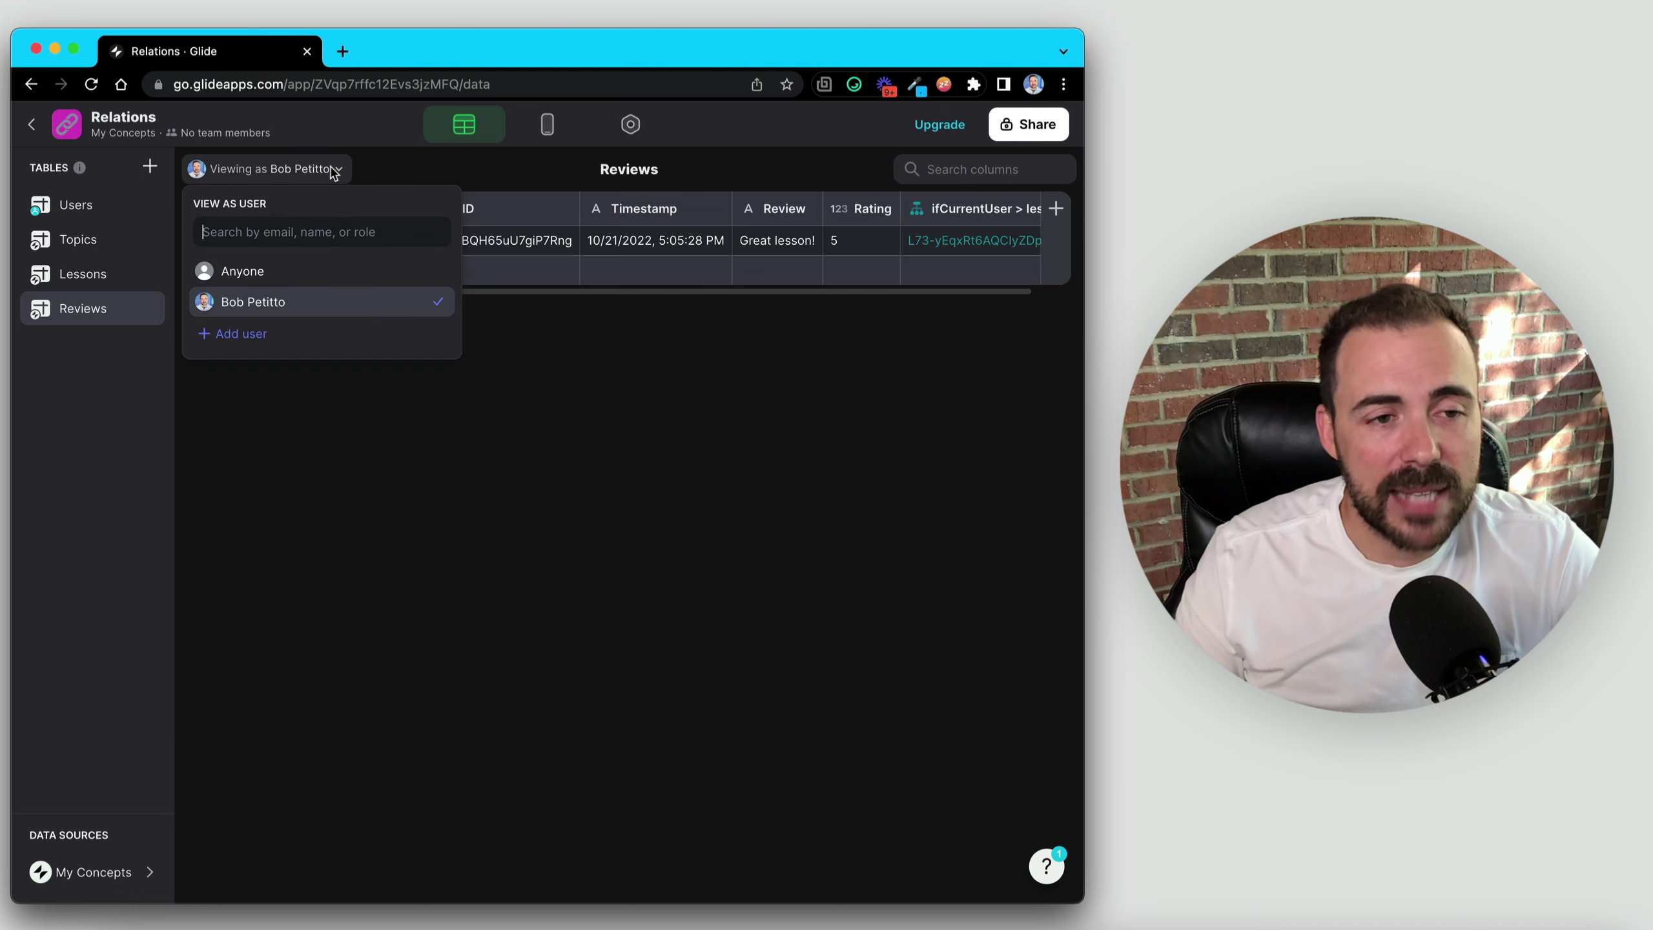
left_click(248, 279)
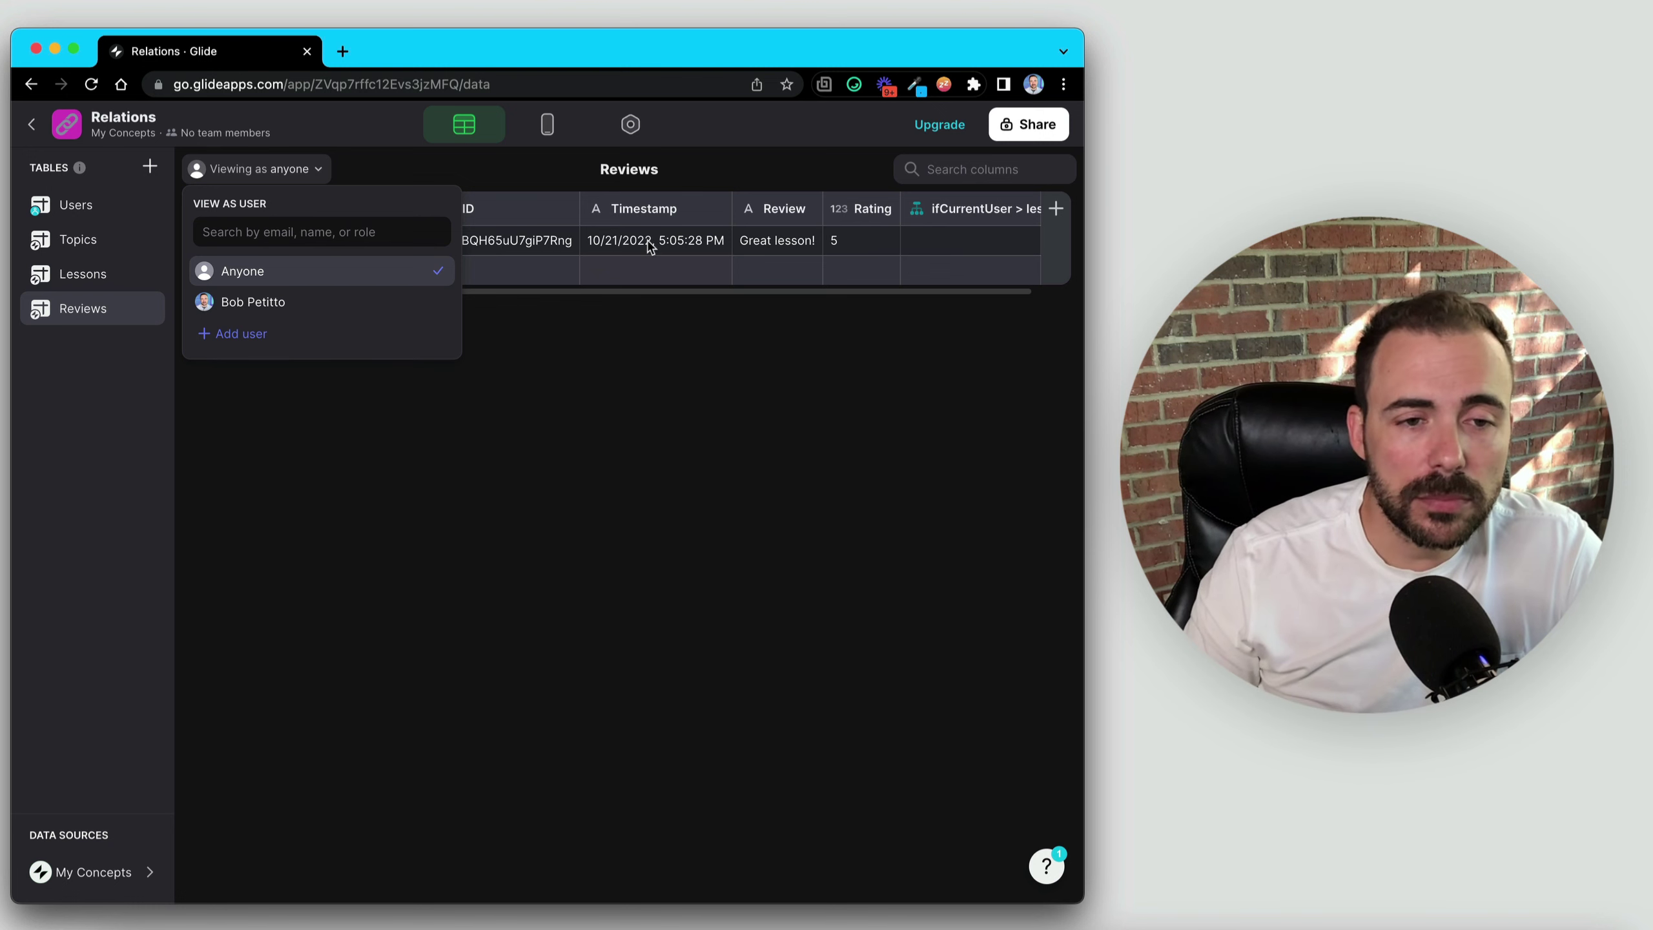
left_click(266, 306)
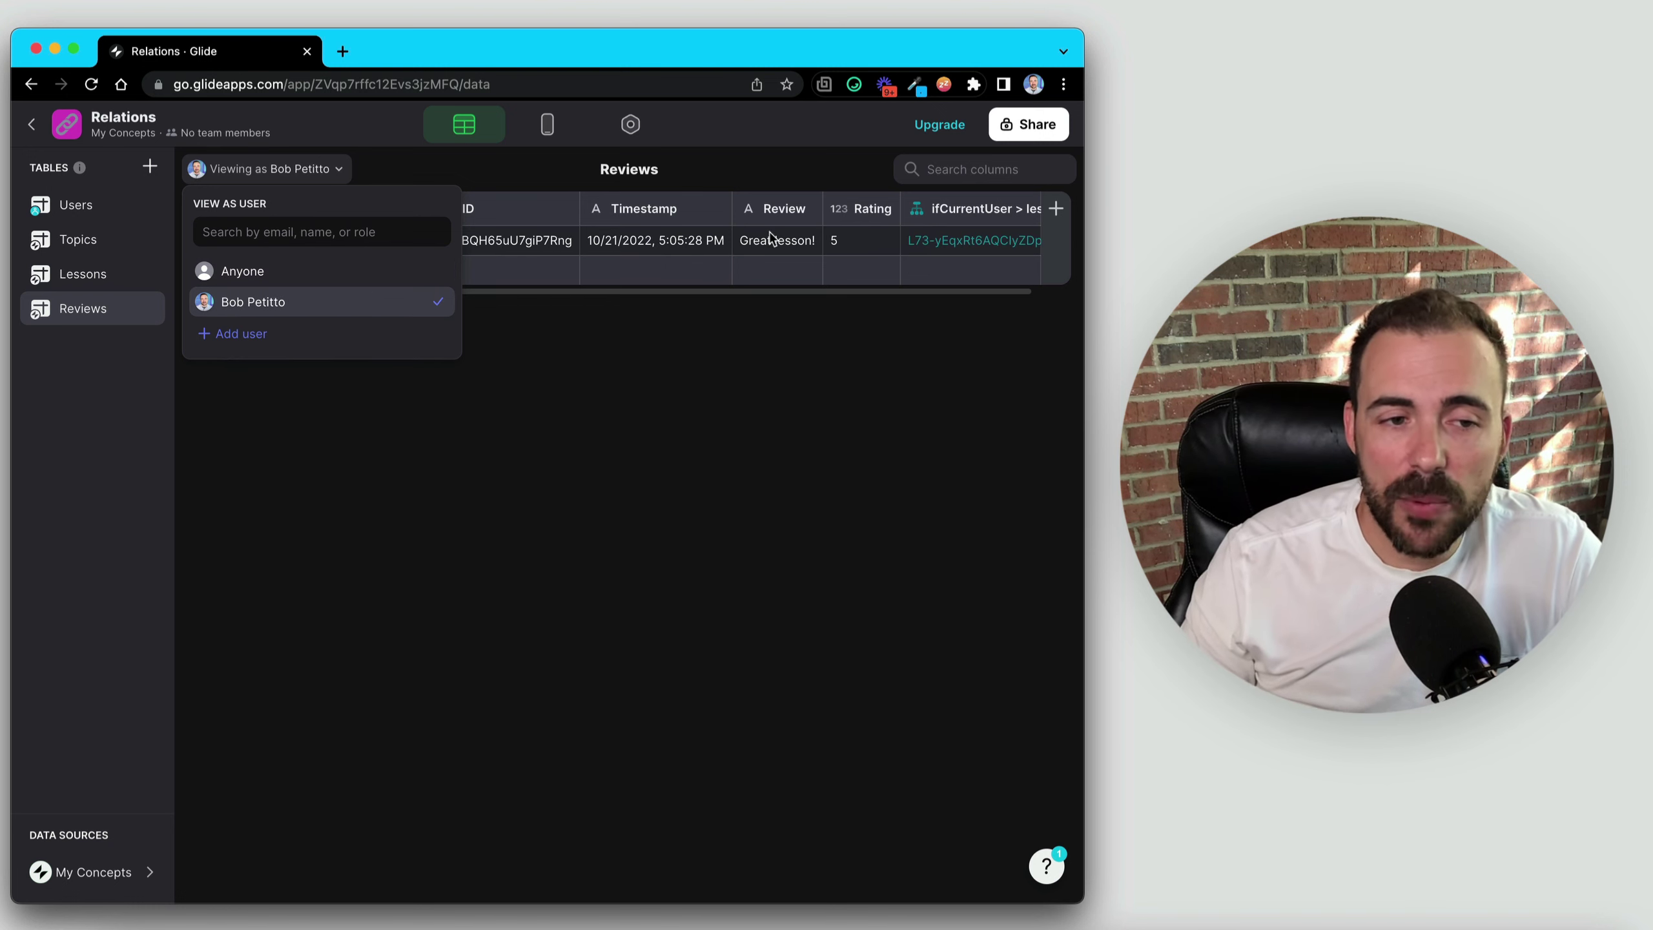
left_click(384, 272)
left_click(369, 296)
left_click(373, 277)
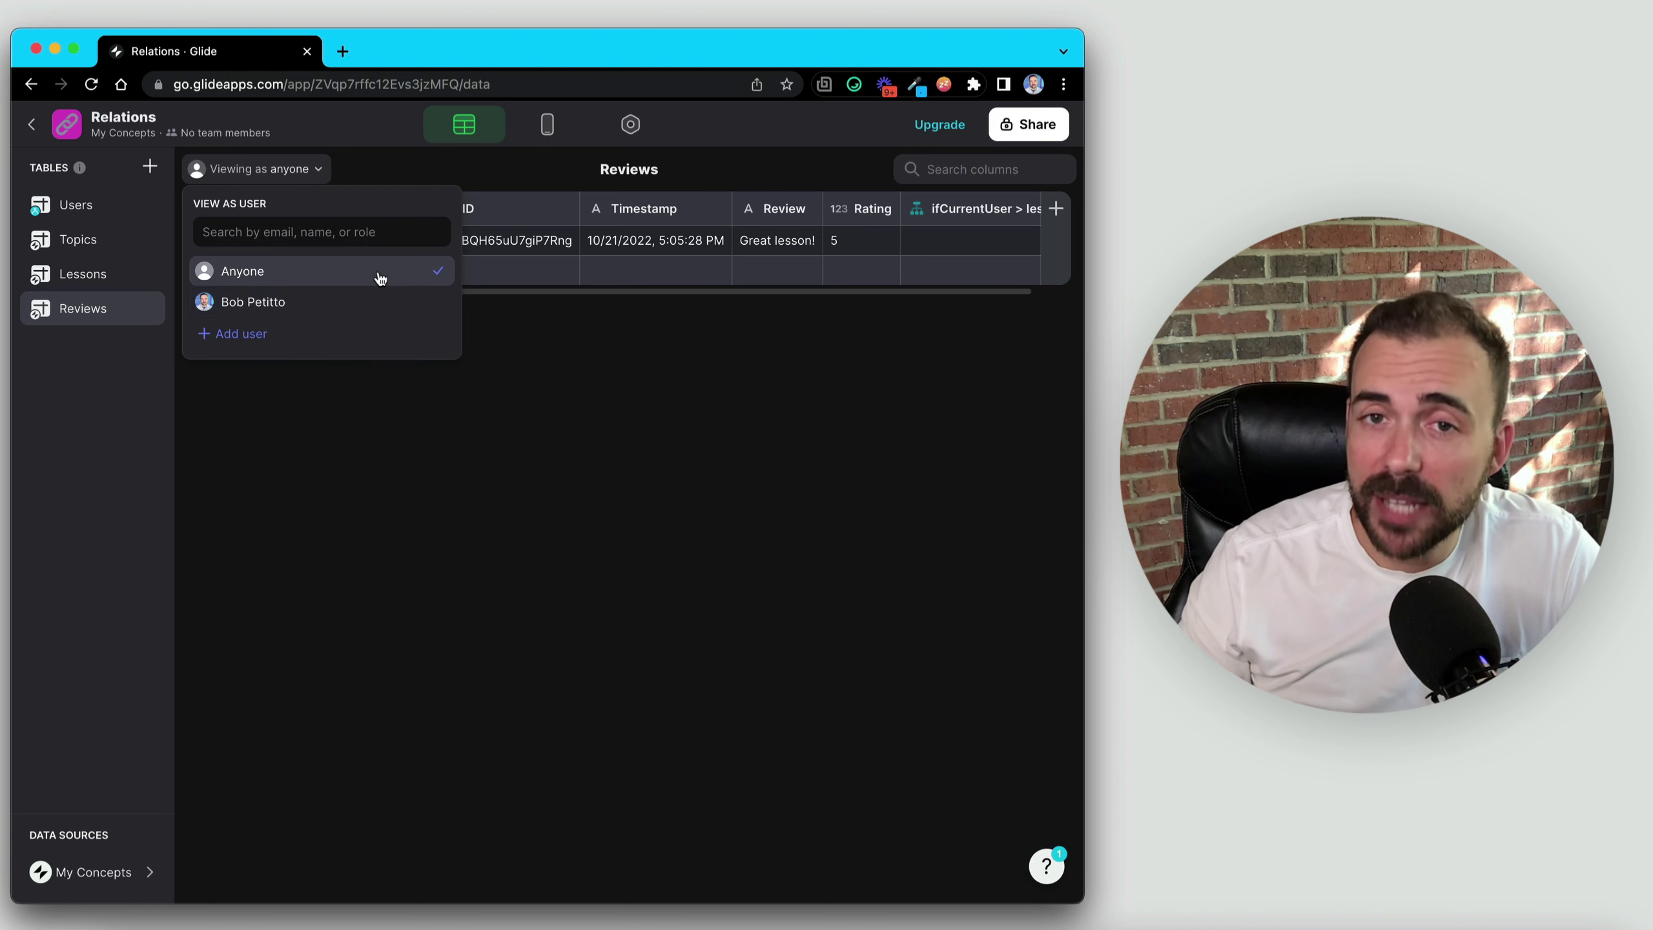
left_click(374, 303)
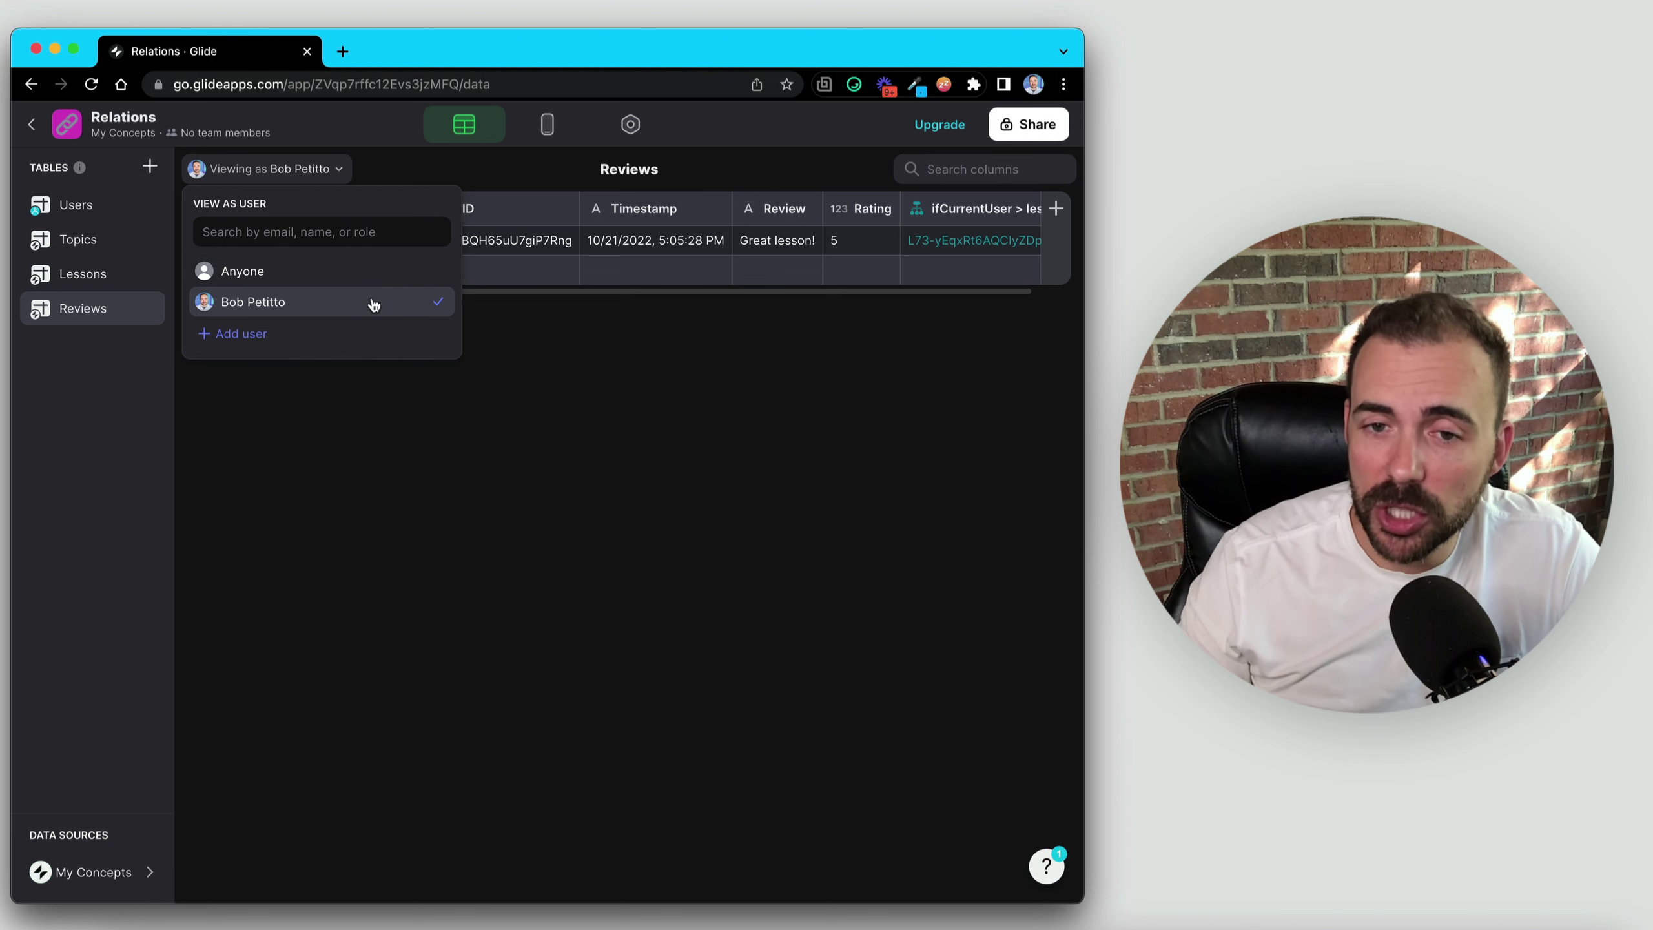
left_click(701, 389)
Review the configuration of the "ifCurrentUser > lessonID" column in the Reviews table
left_click(997, 221)
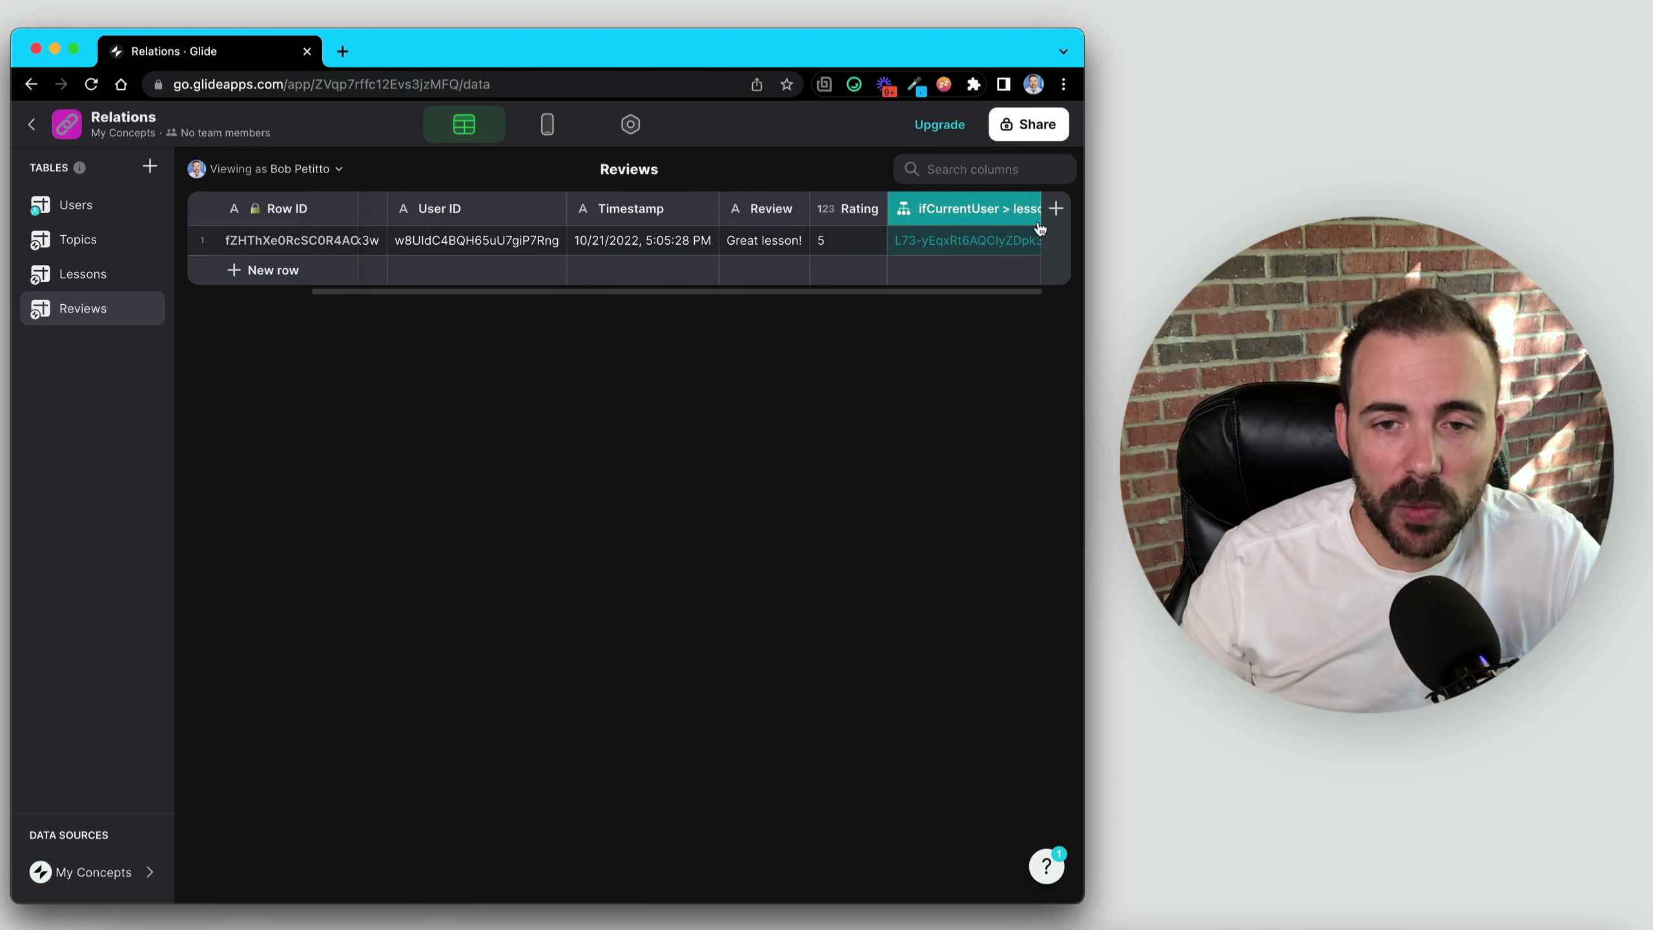
double_click(945, 218)
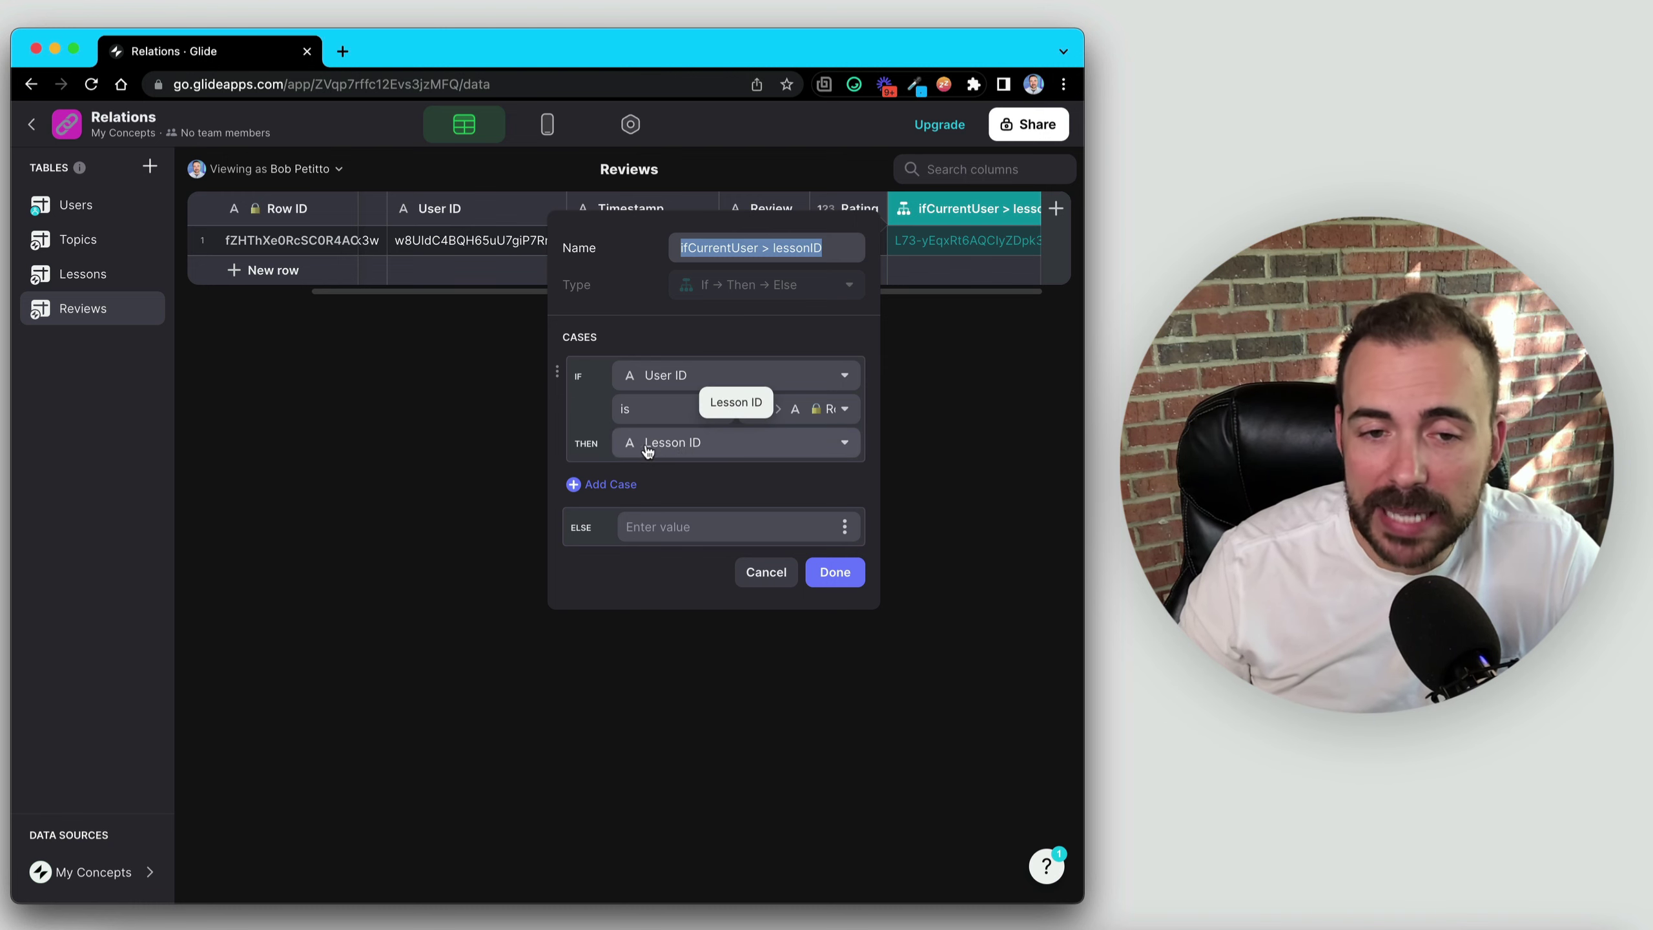
left_click(838, 574)
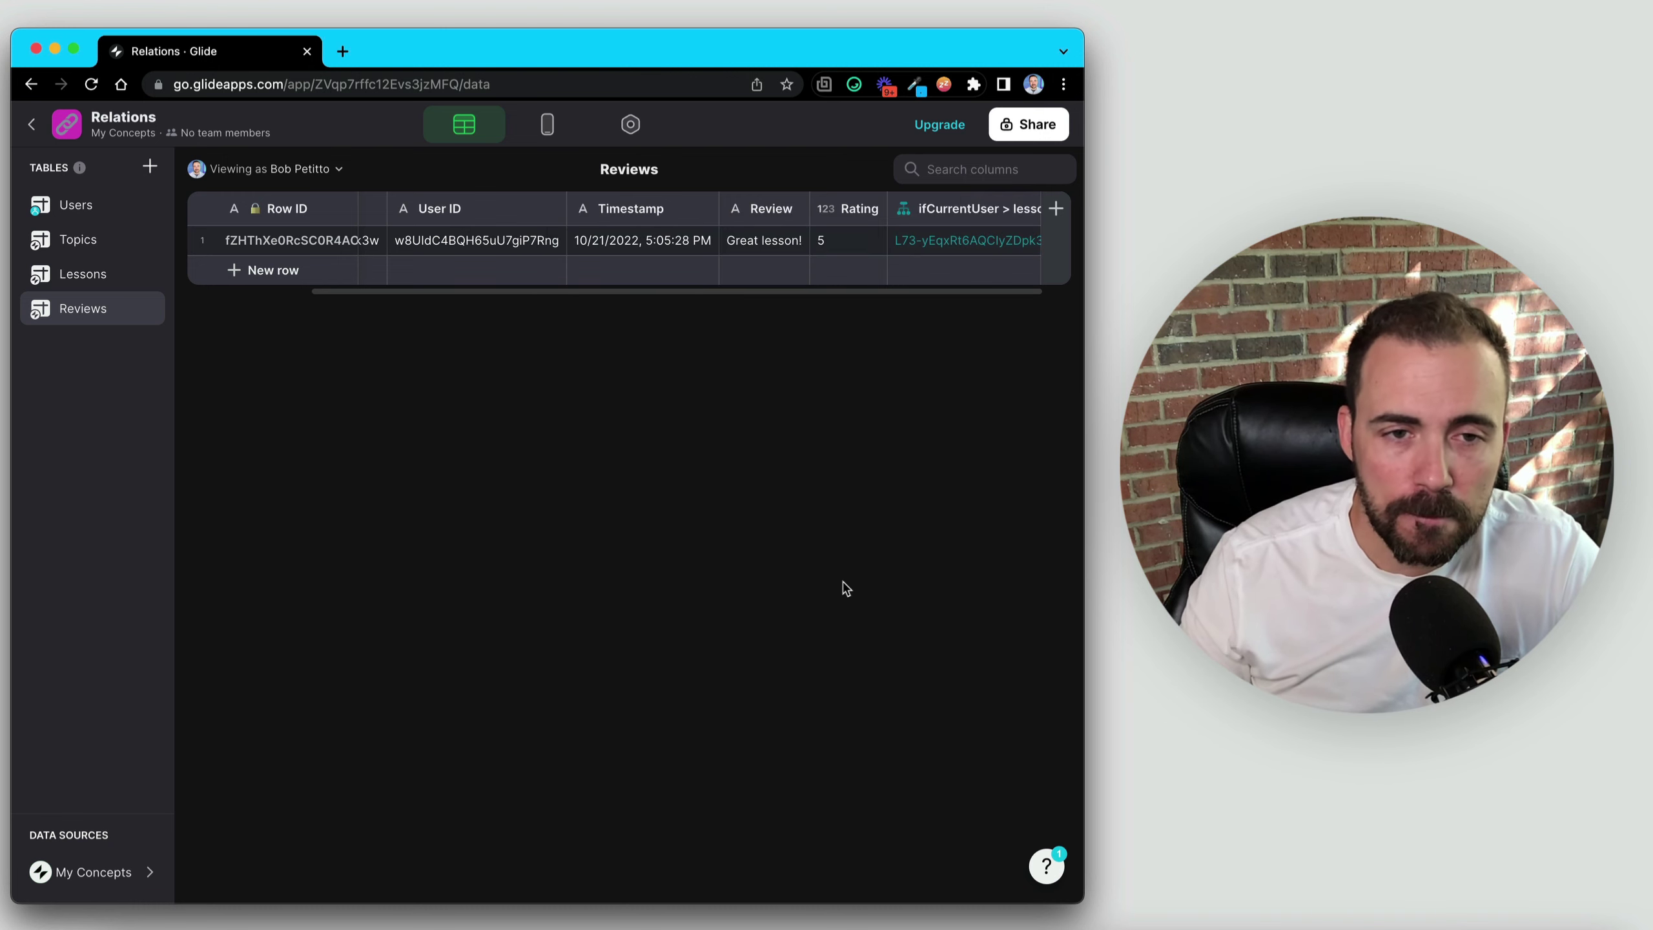
Add a Relation column named "rel_currentUserReview" to the Lessons table
left_click(84, 275)
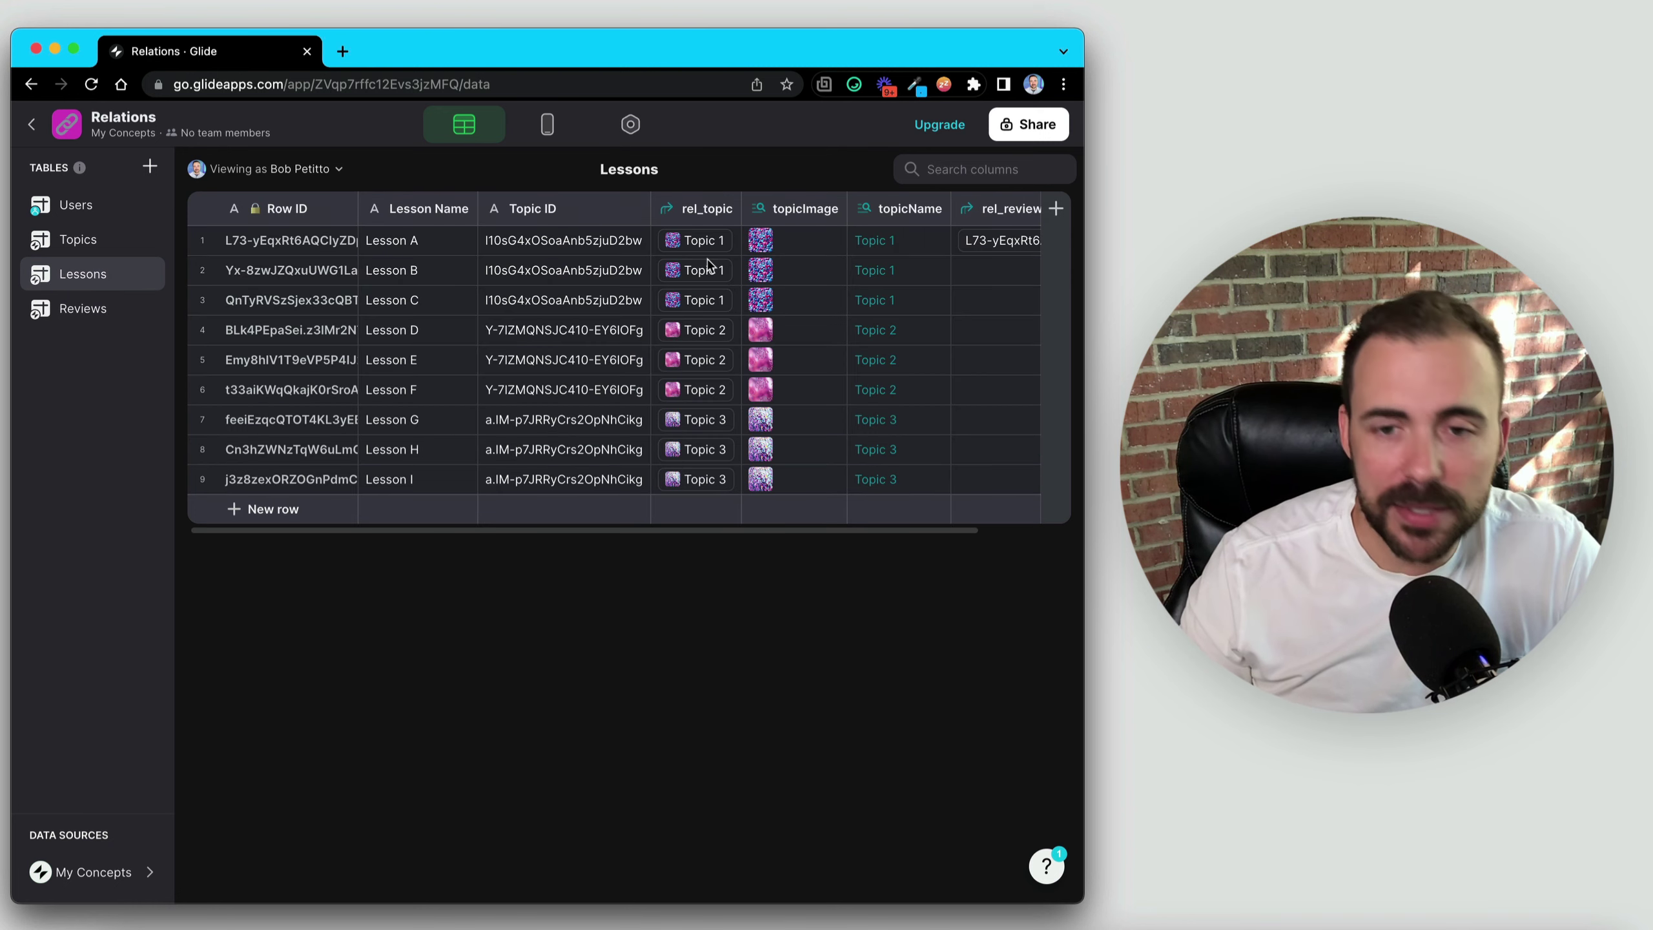
scroll(707, 264, "right", 3)
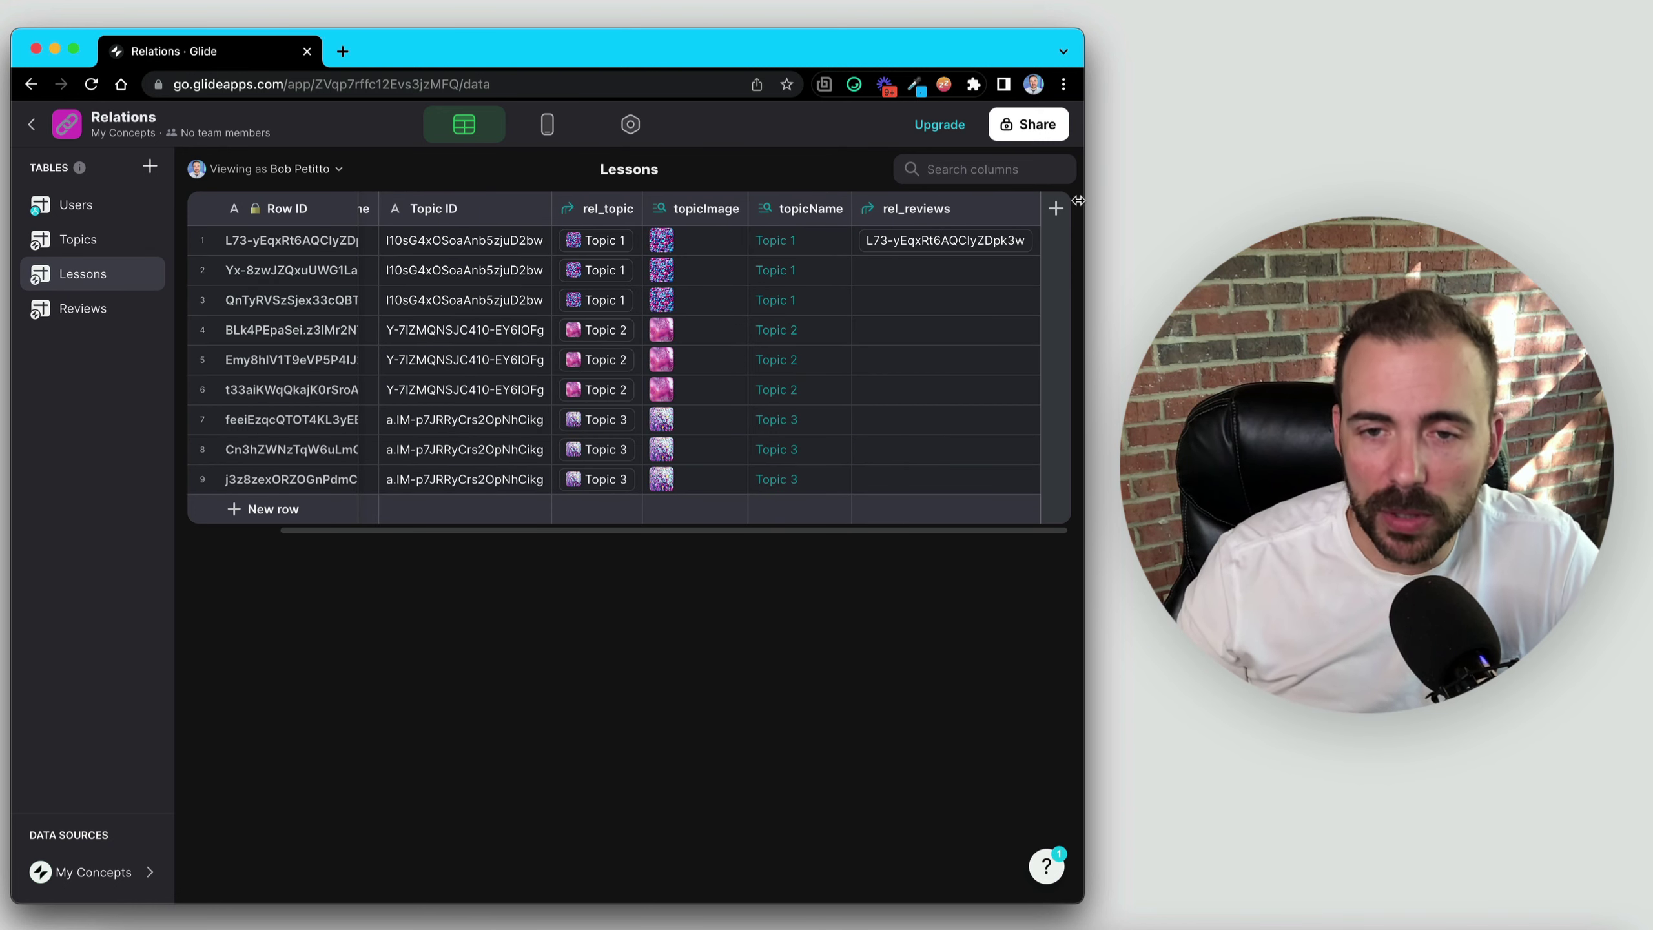
left_click(1055, 209)
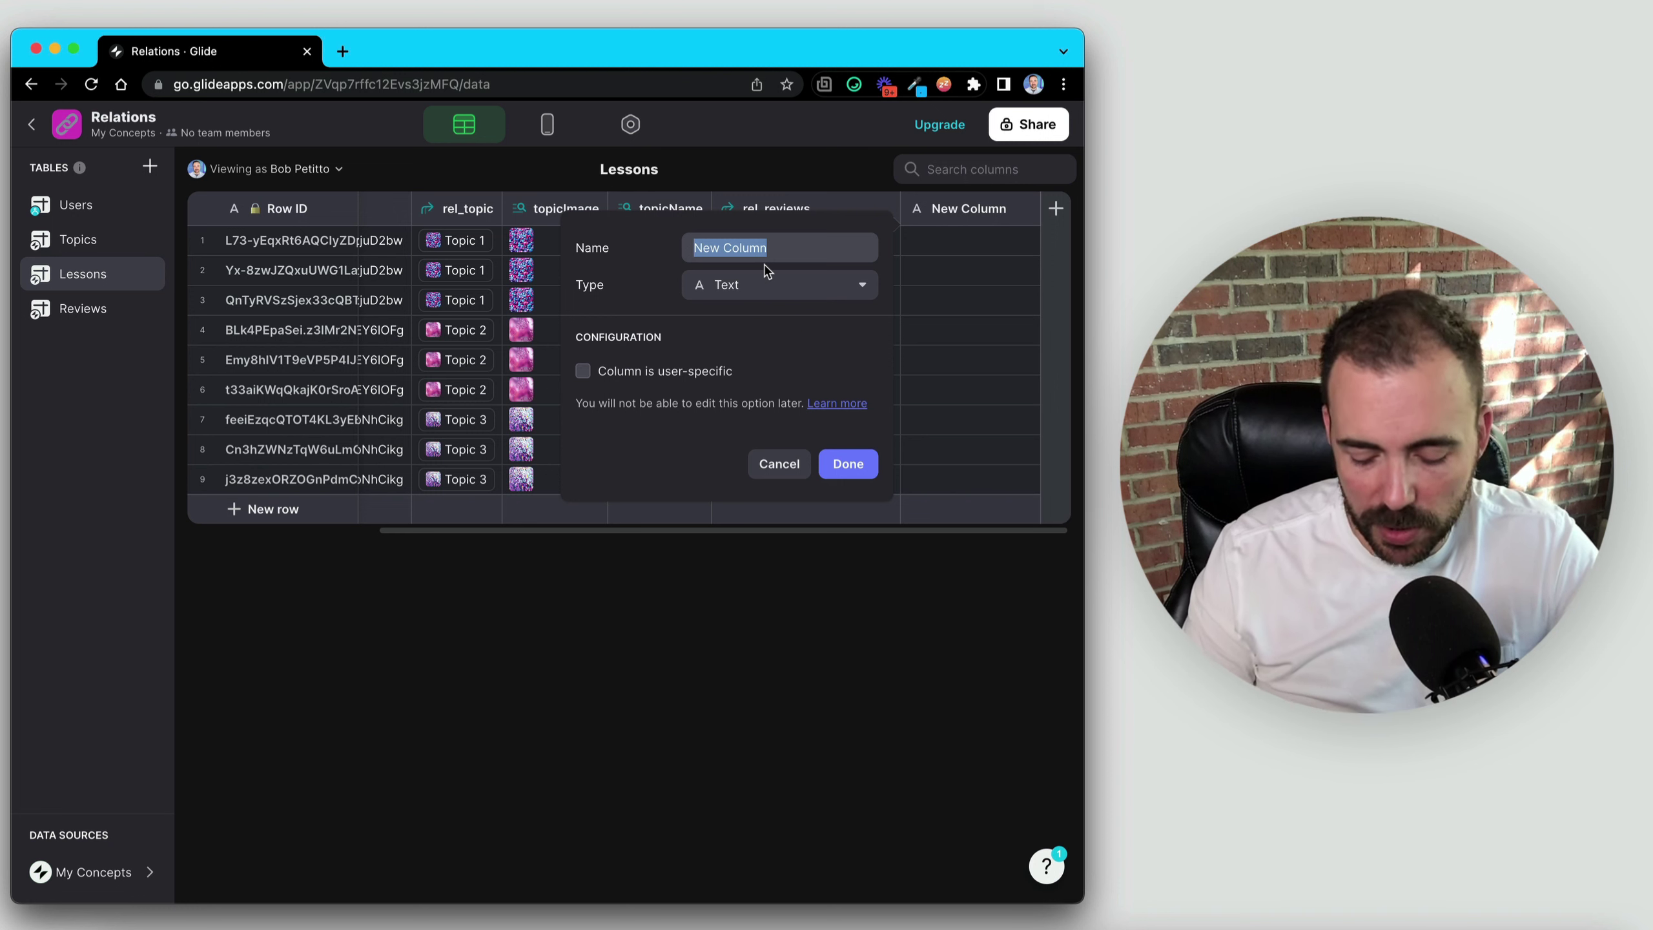
type("rel")
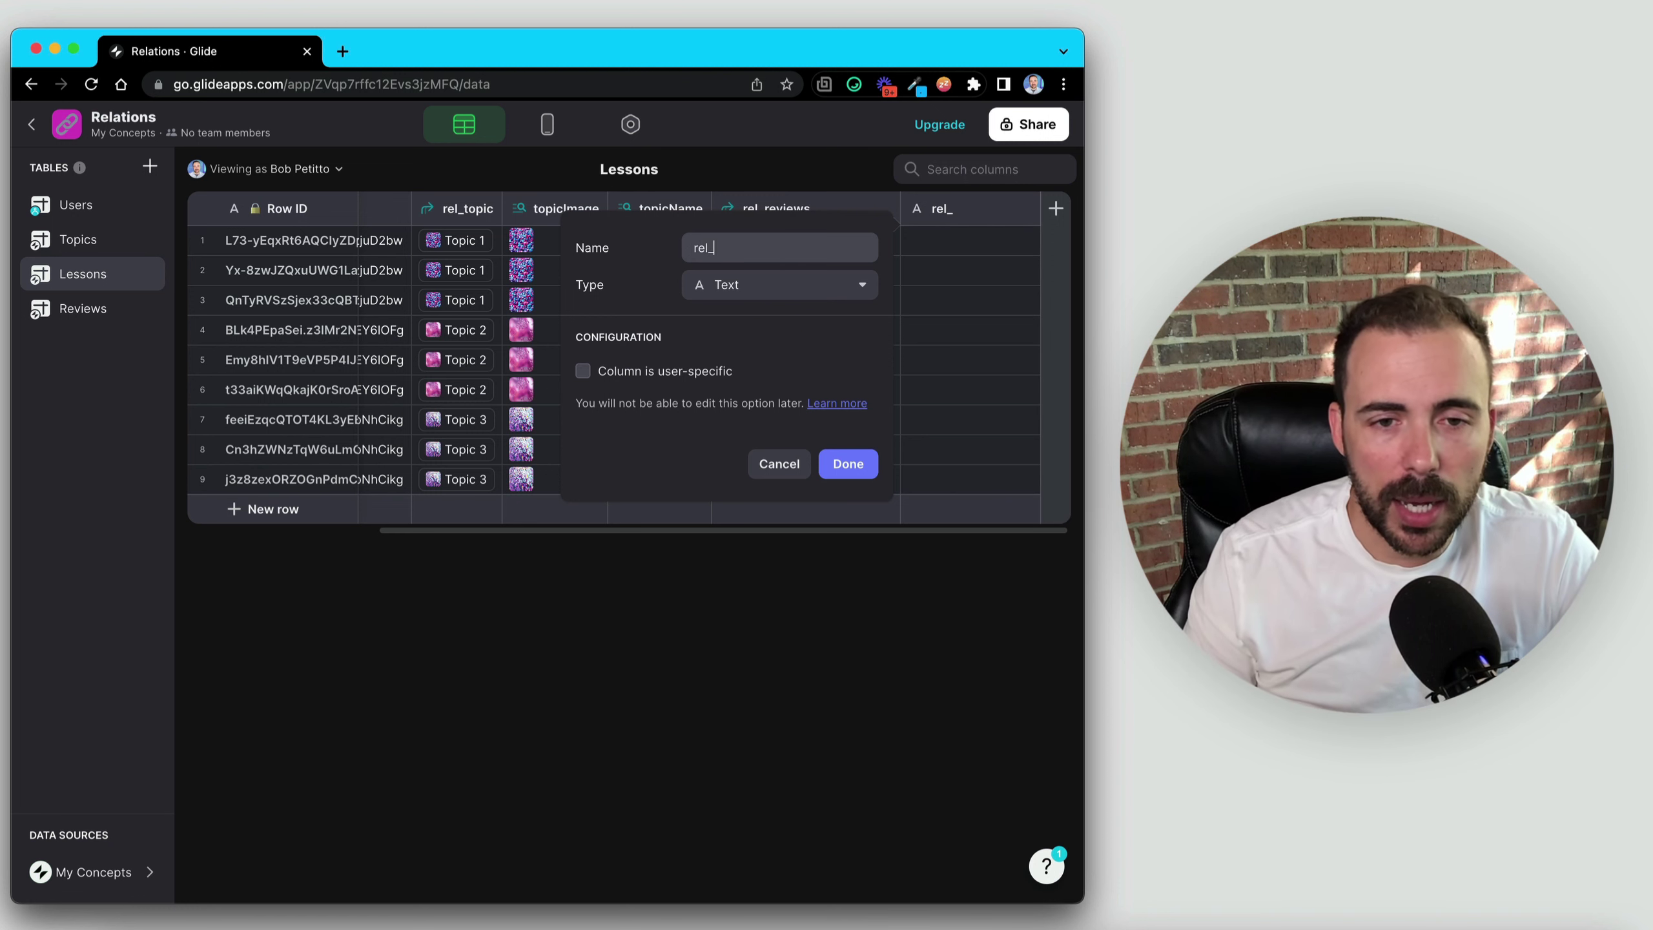
type("_currentUserReview")
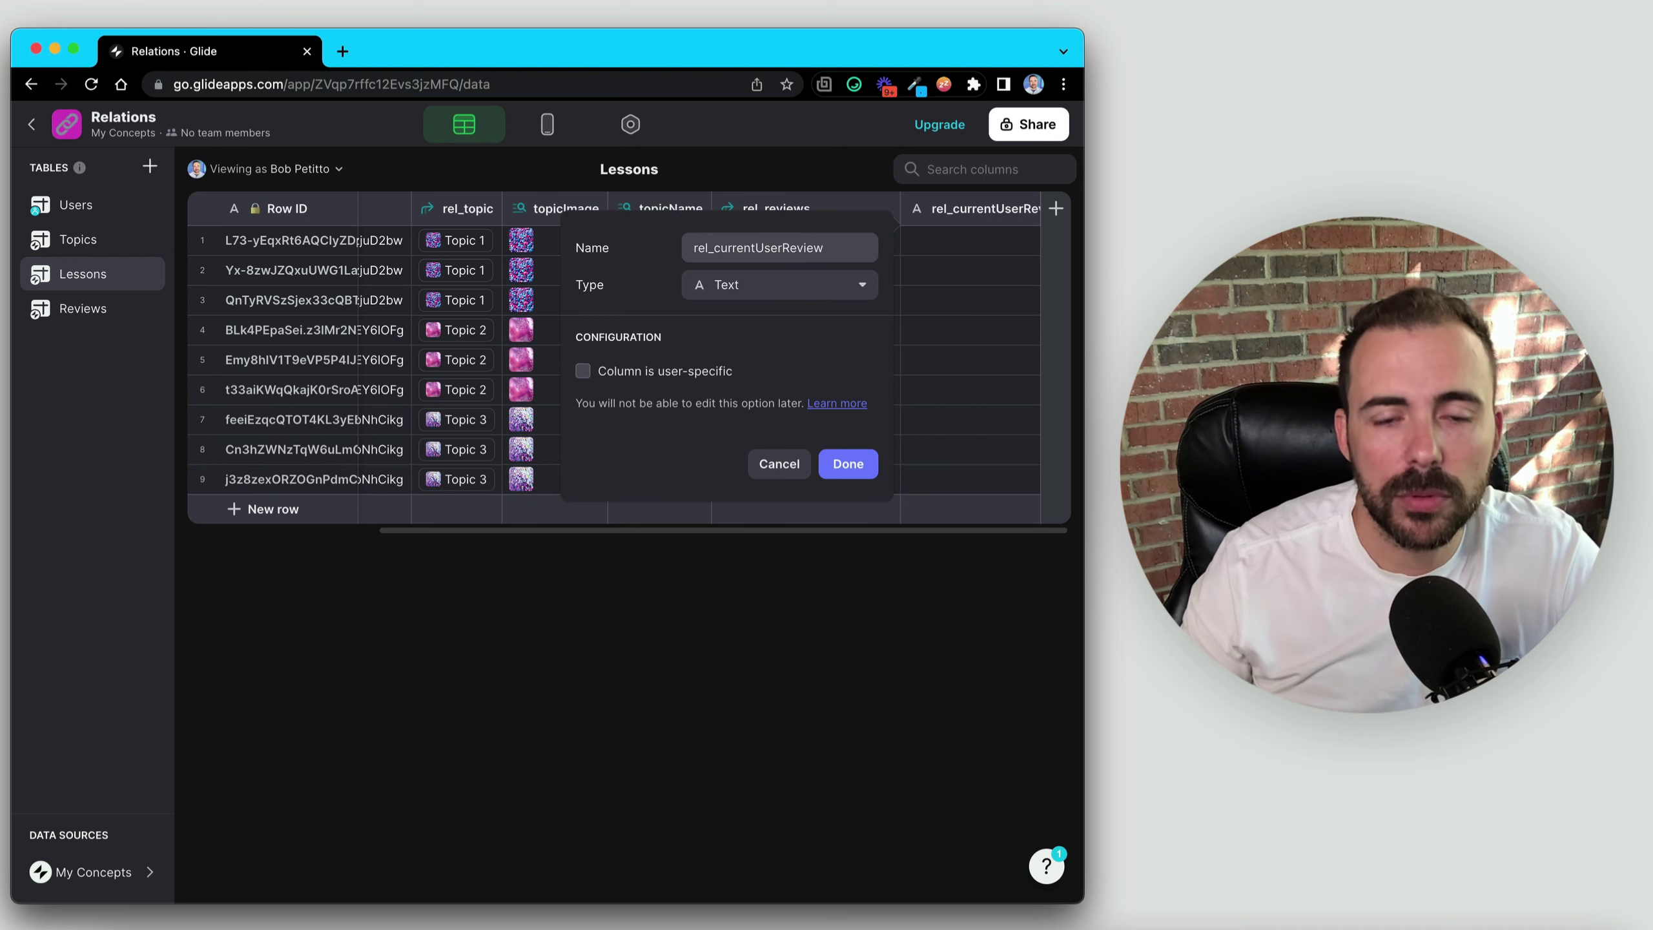
left_click(758, 284)
left_click(750, 695)
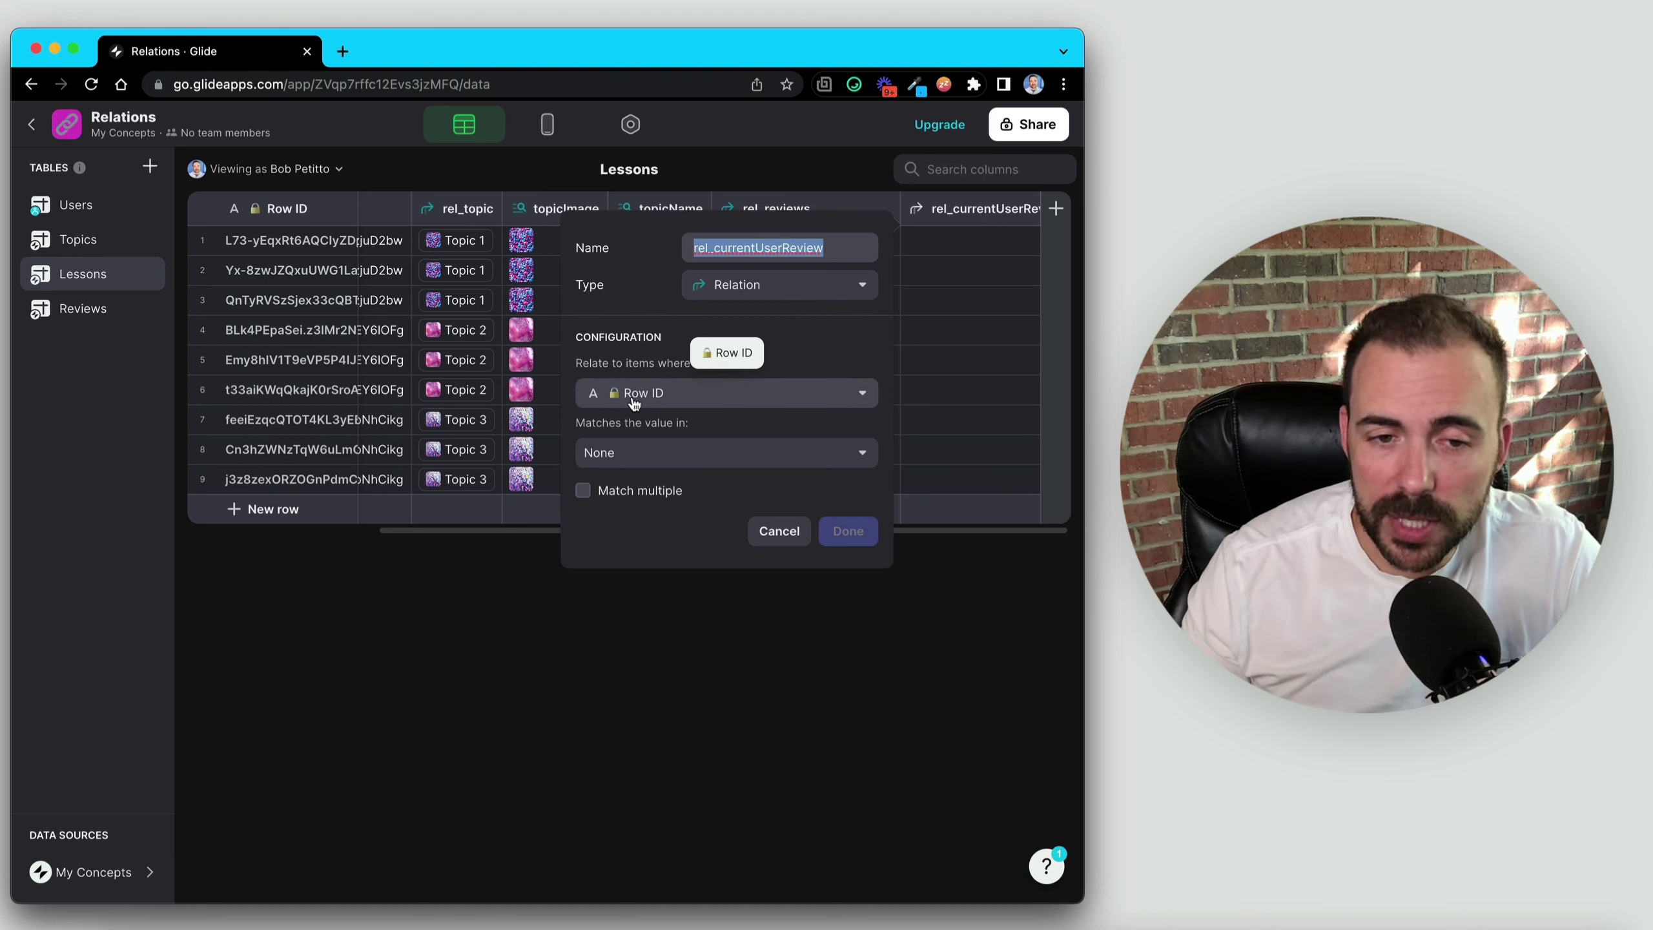
Relate the Lessons table's Row ID to the "ifCurrentUser > lessonID" column in Reviews, and save the relation
left_click(679, 463)
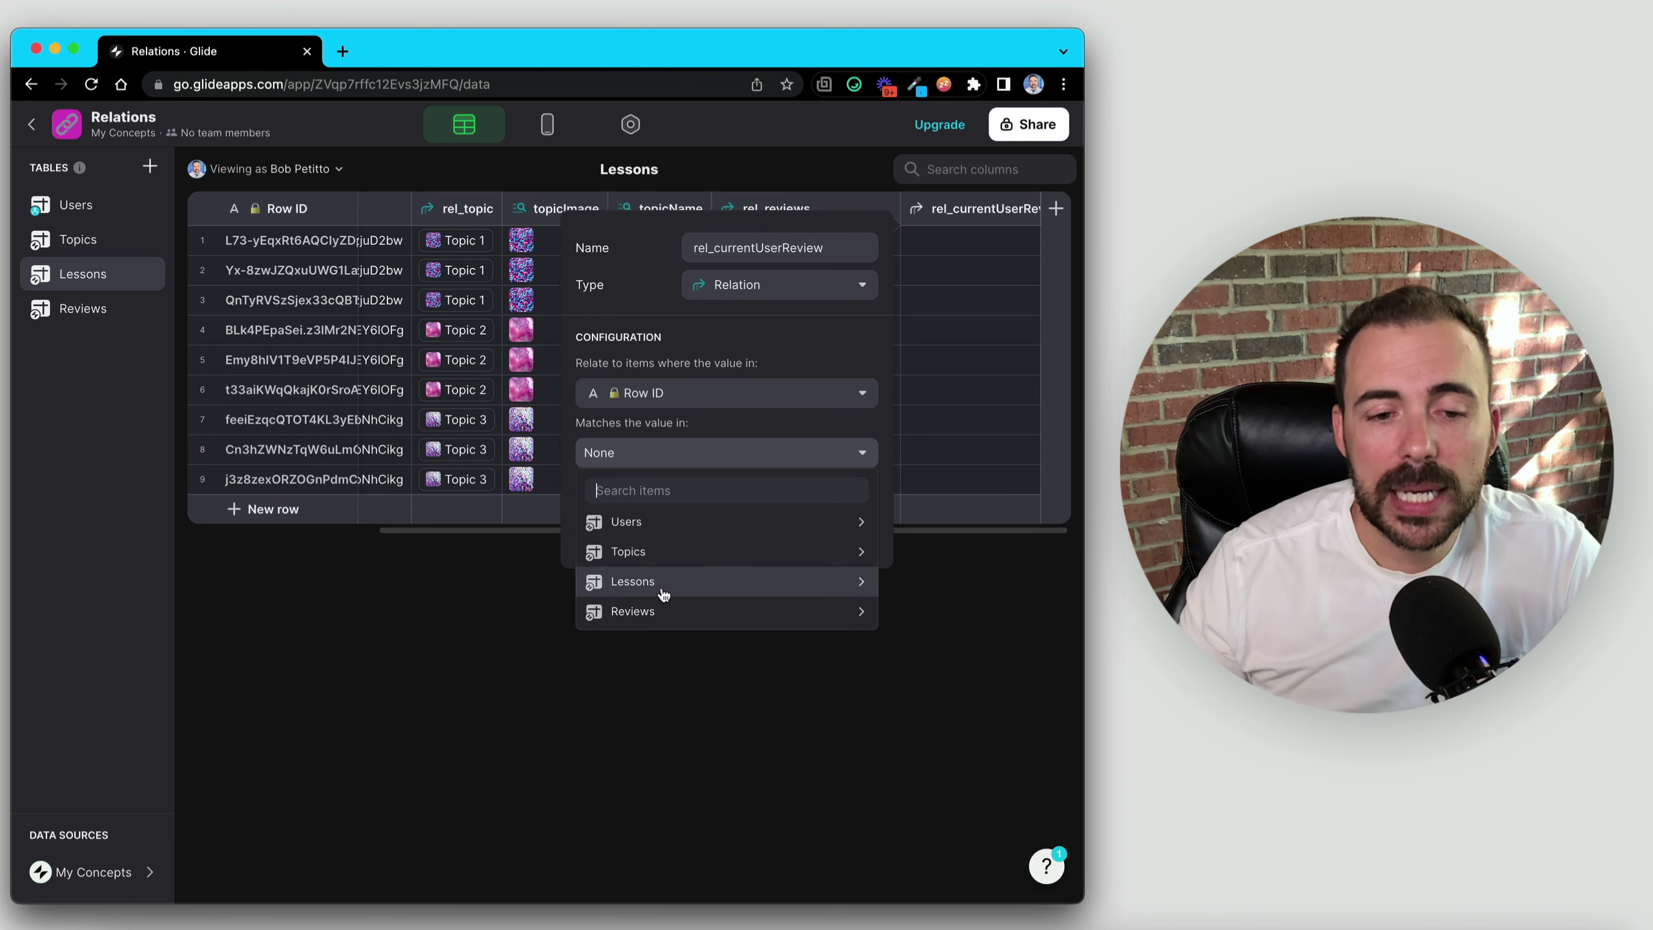
mouse_move(660, 598)
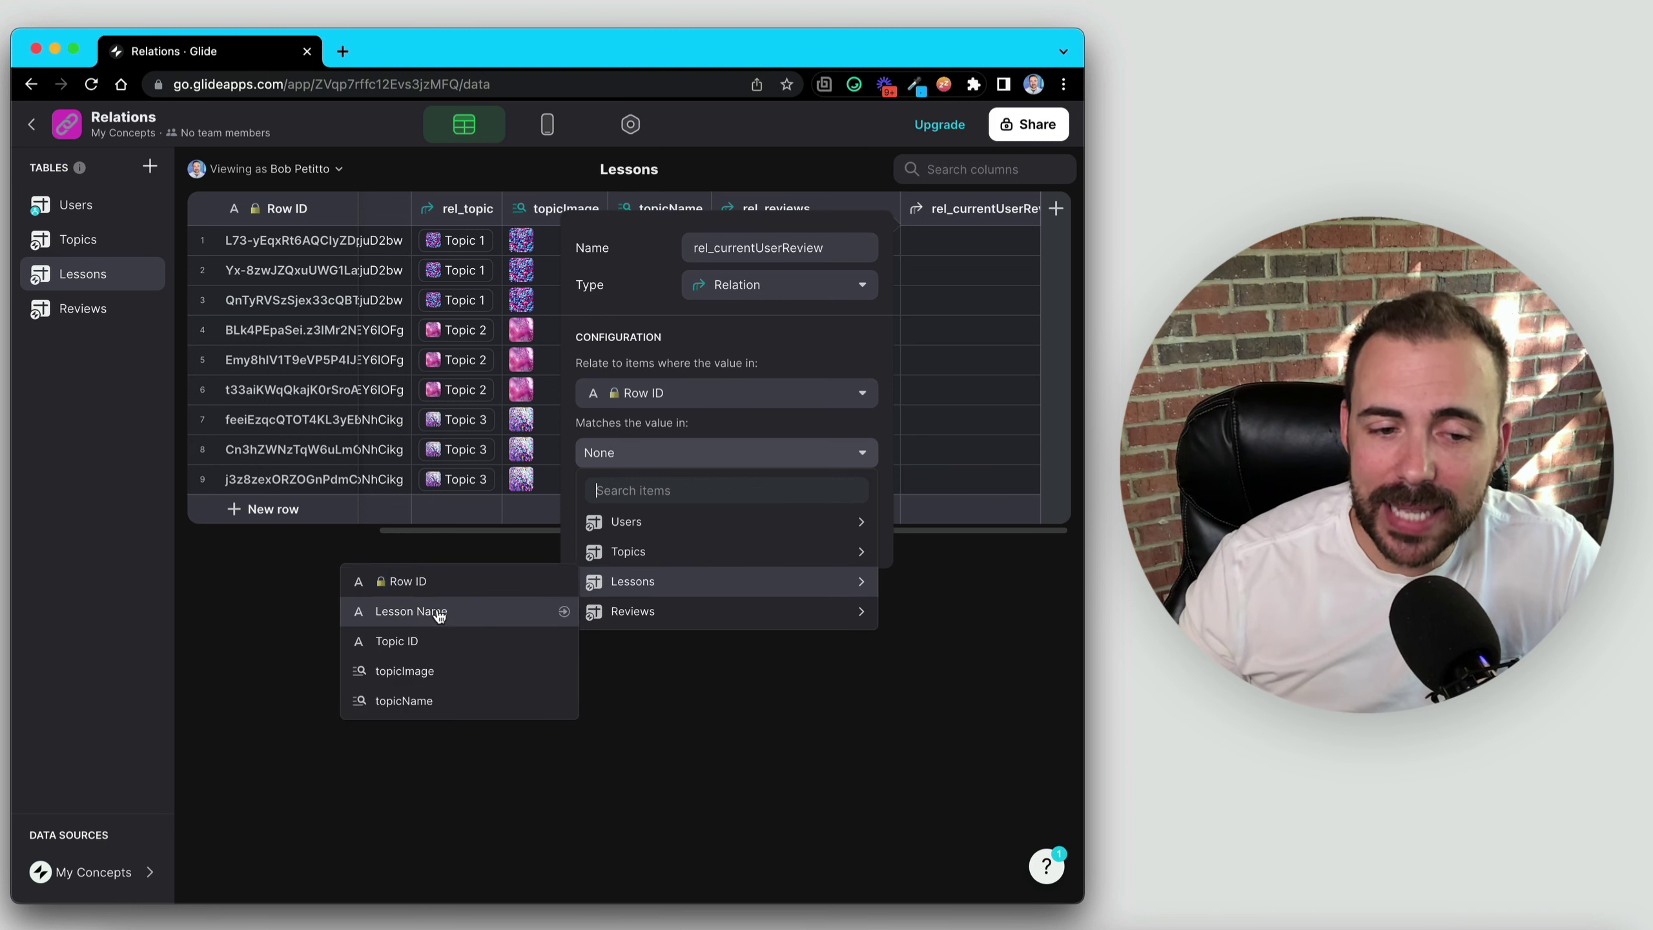
mouse_move(748, 613)
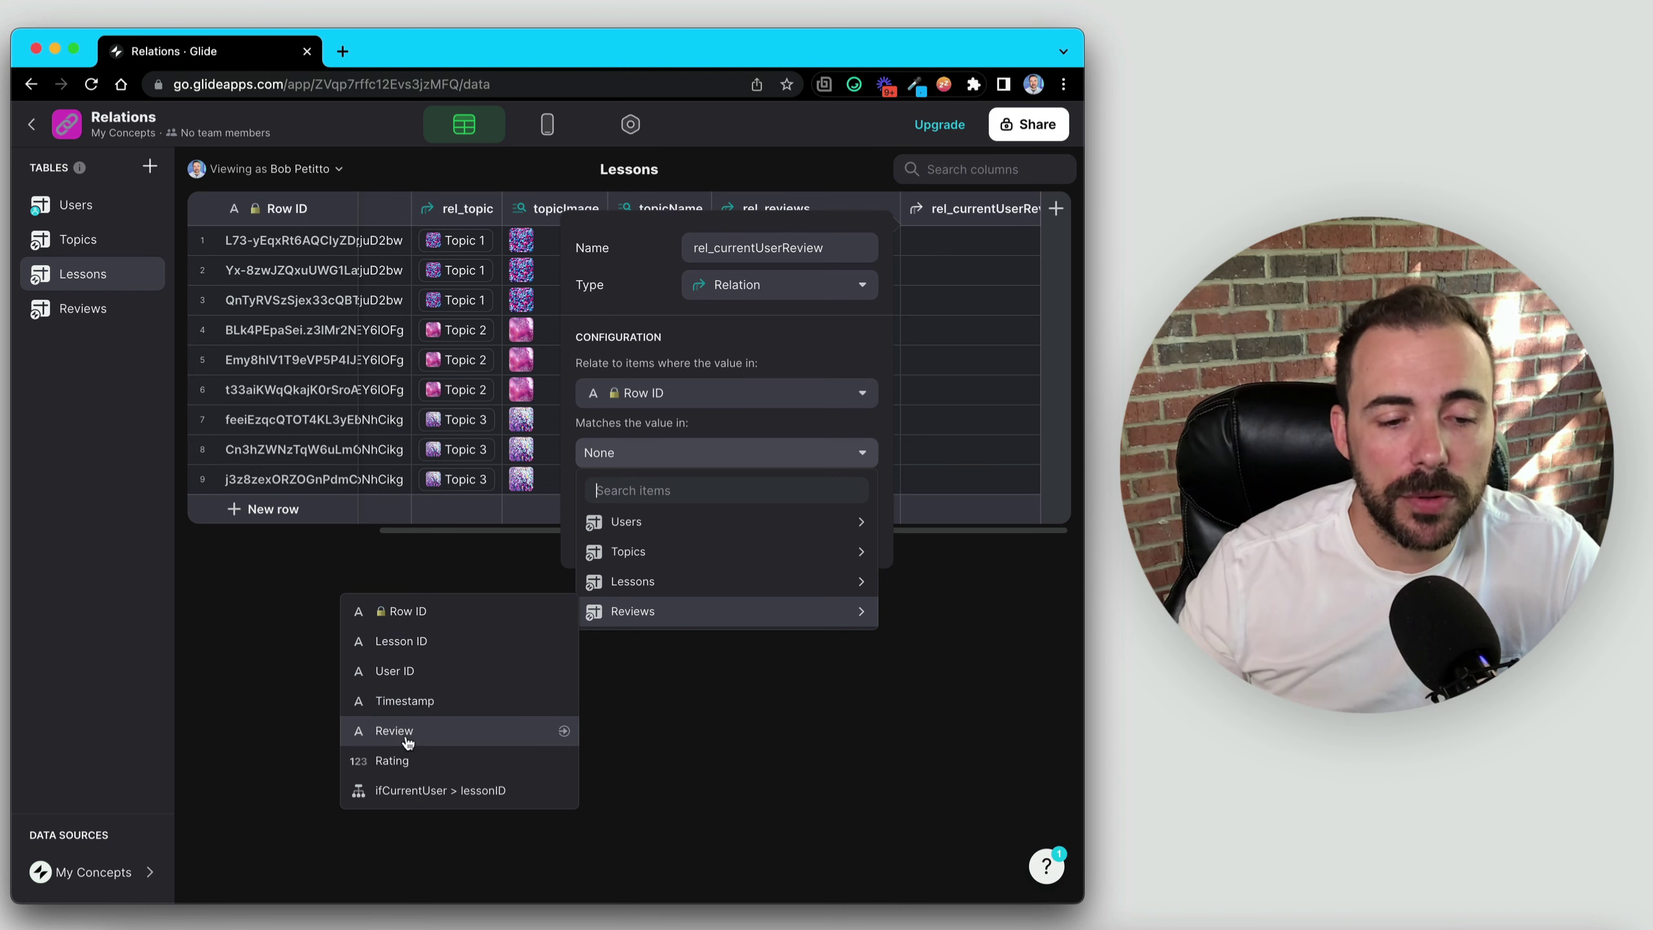
left_click(412, 789)
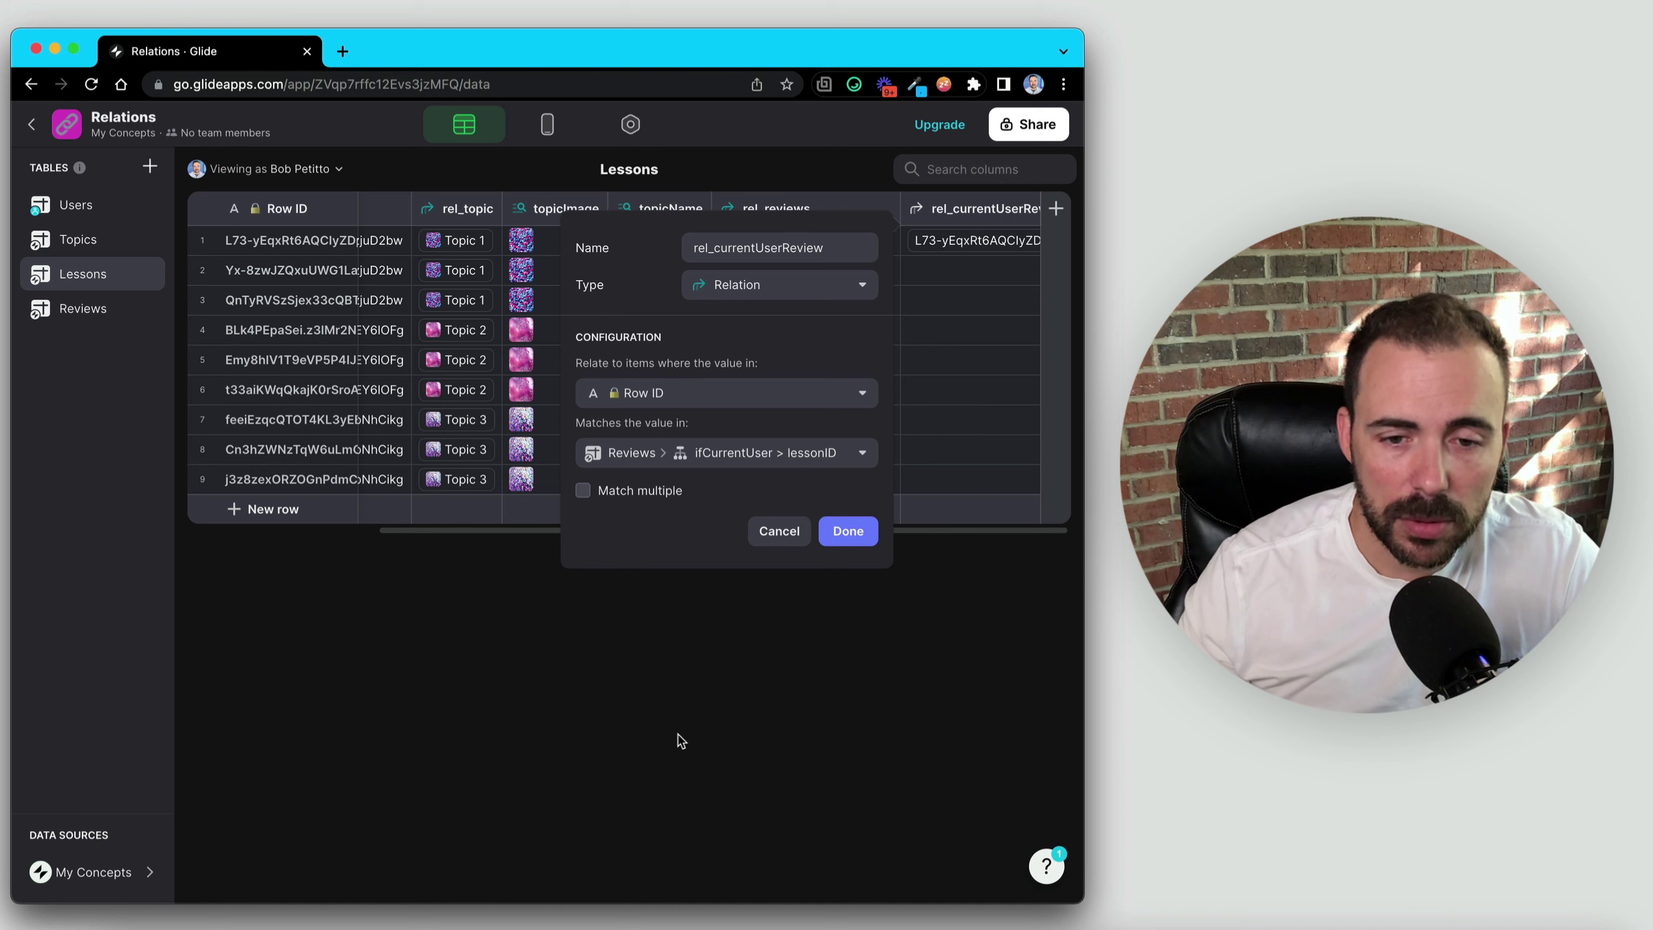
left_click(837, 551)
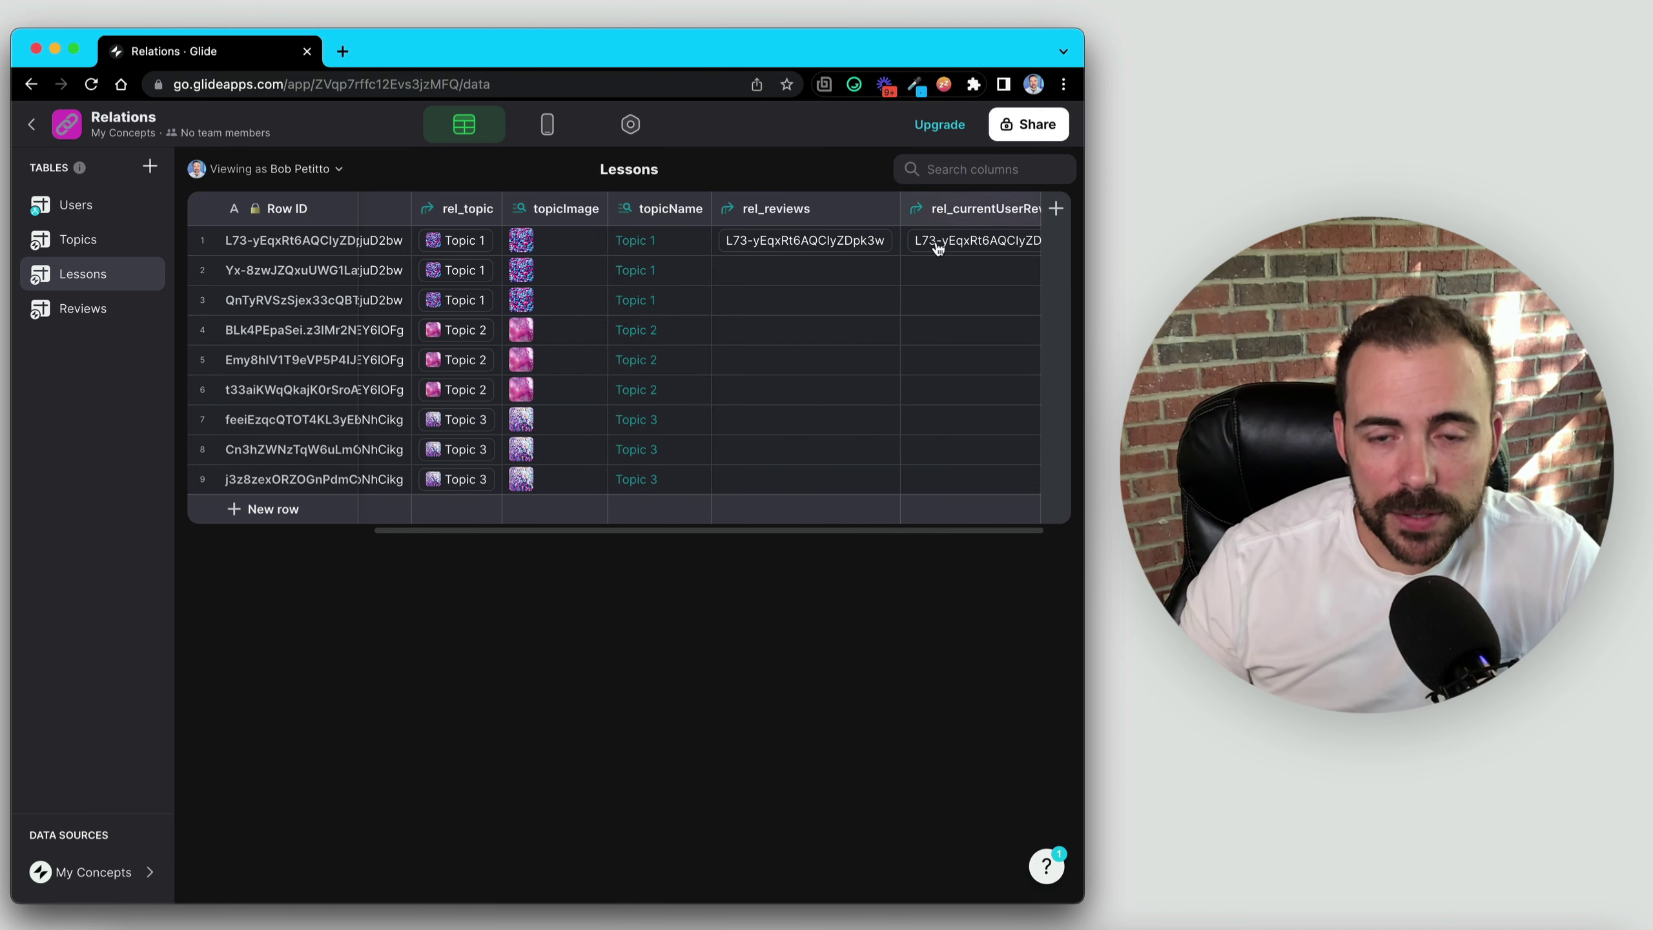
Compare the rel_currentUserReview values in Lessons when viewing as Anyone and as the existing user, ending on that user
left_click(329, 171)
left_click(251, 275)
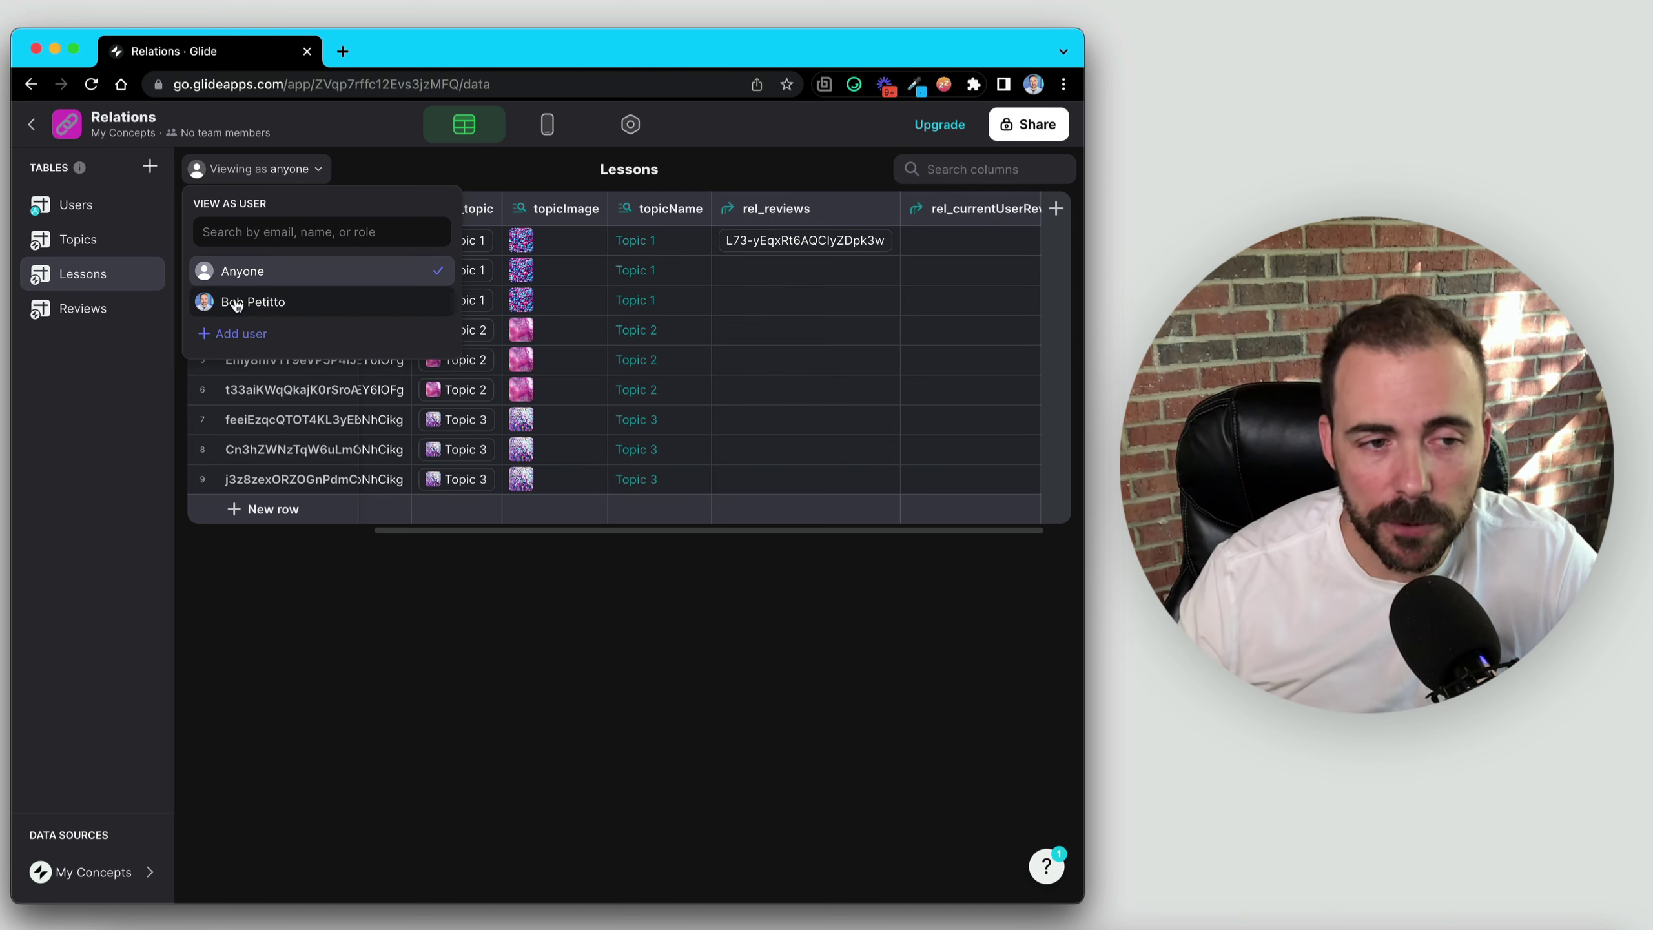
left_click(258, 303)
left_click(258, 304)
left_click(258, 303)
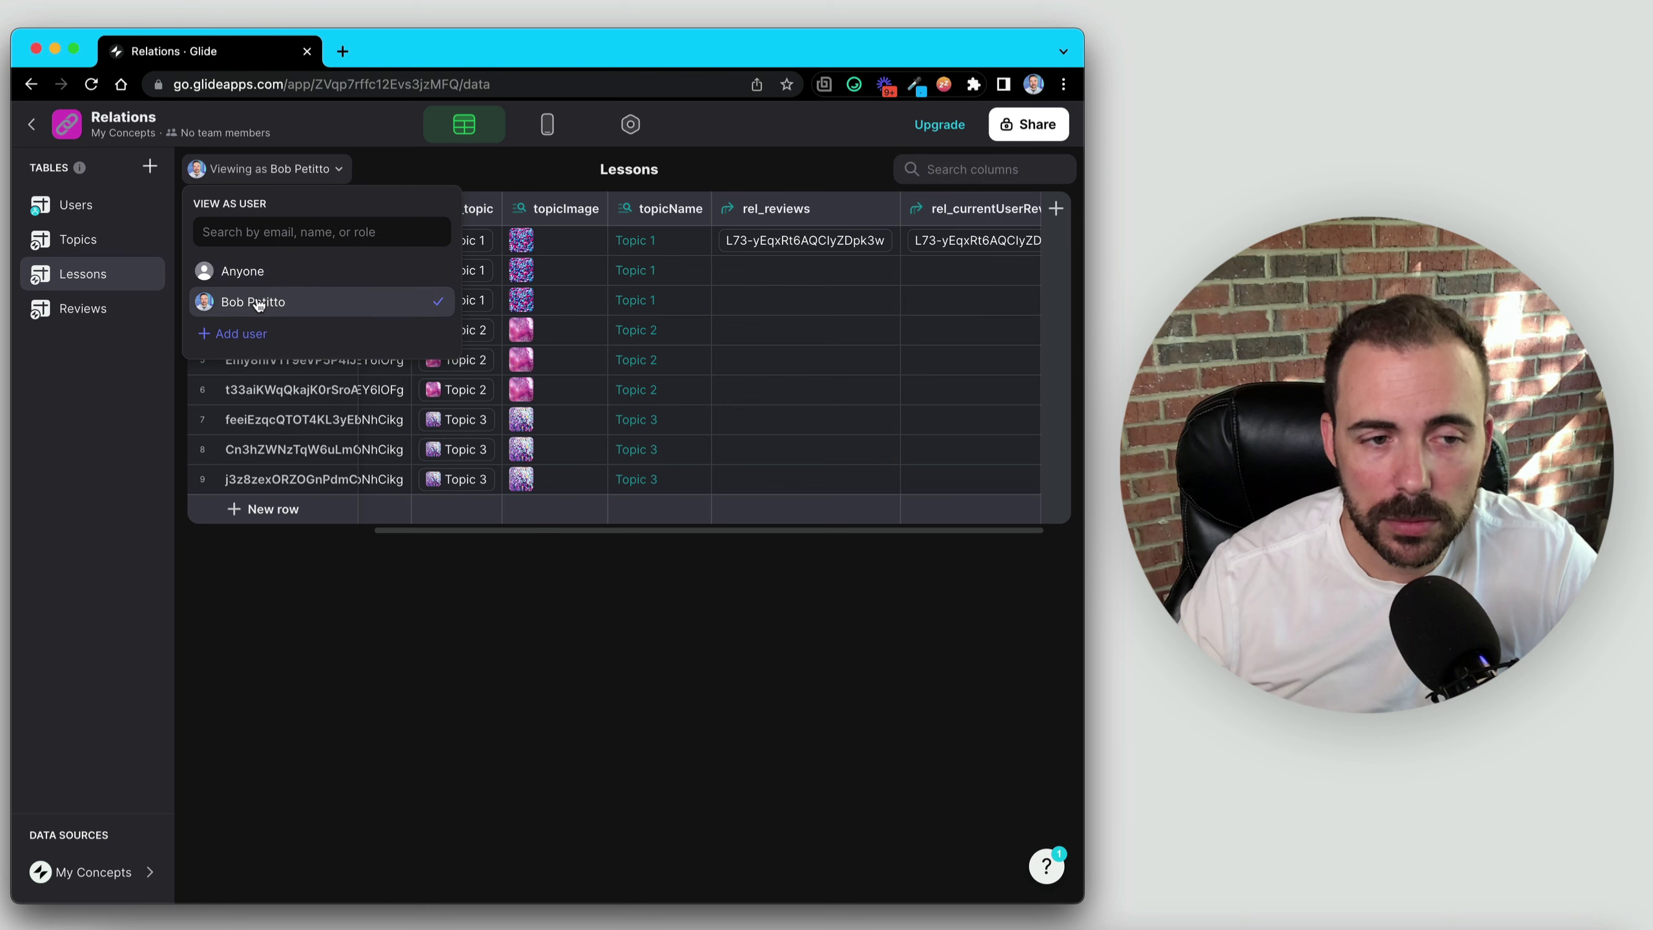
left_click(963, 255)
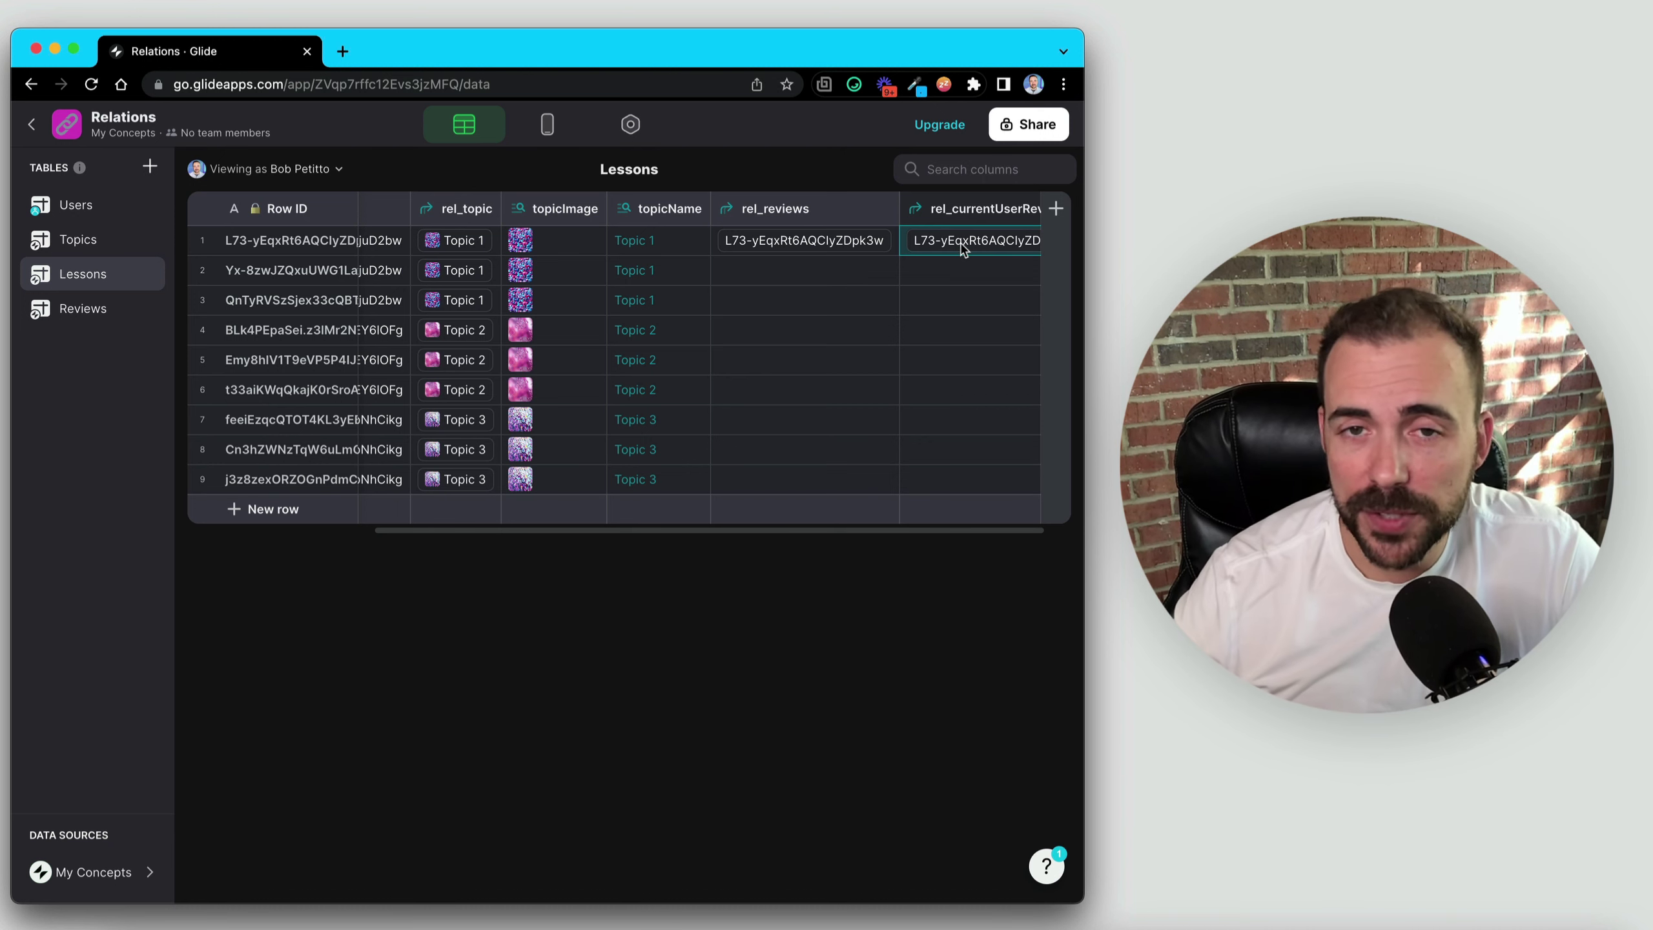
Review the rel_currentUserReview configuration, then compare Lesson A's app screen with its value in that column
double_click(964, 208)
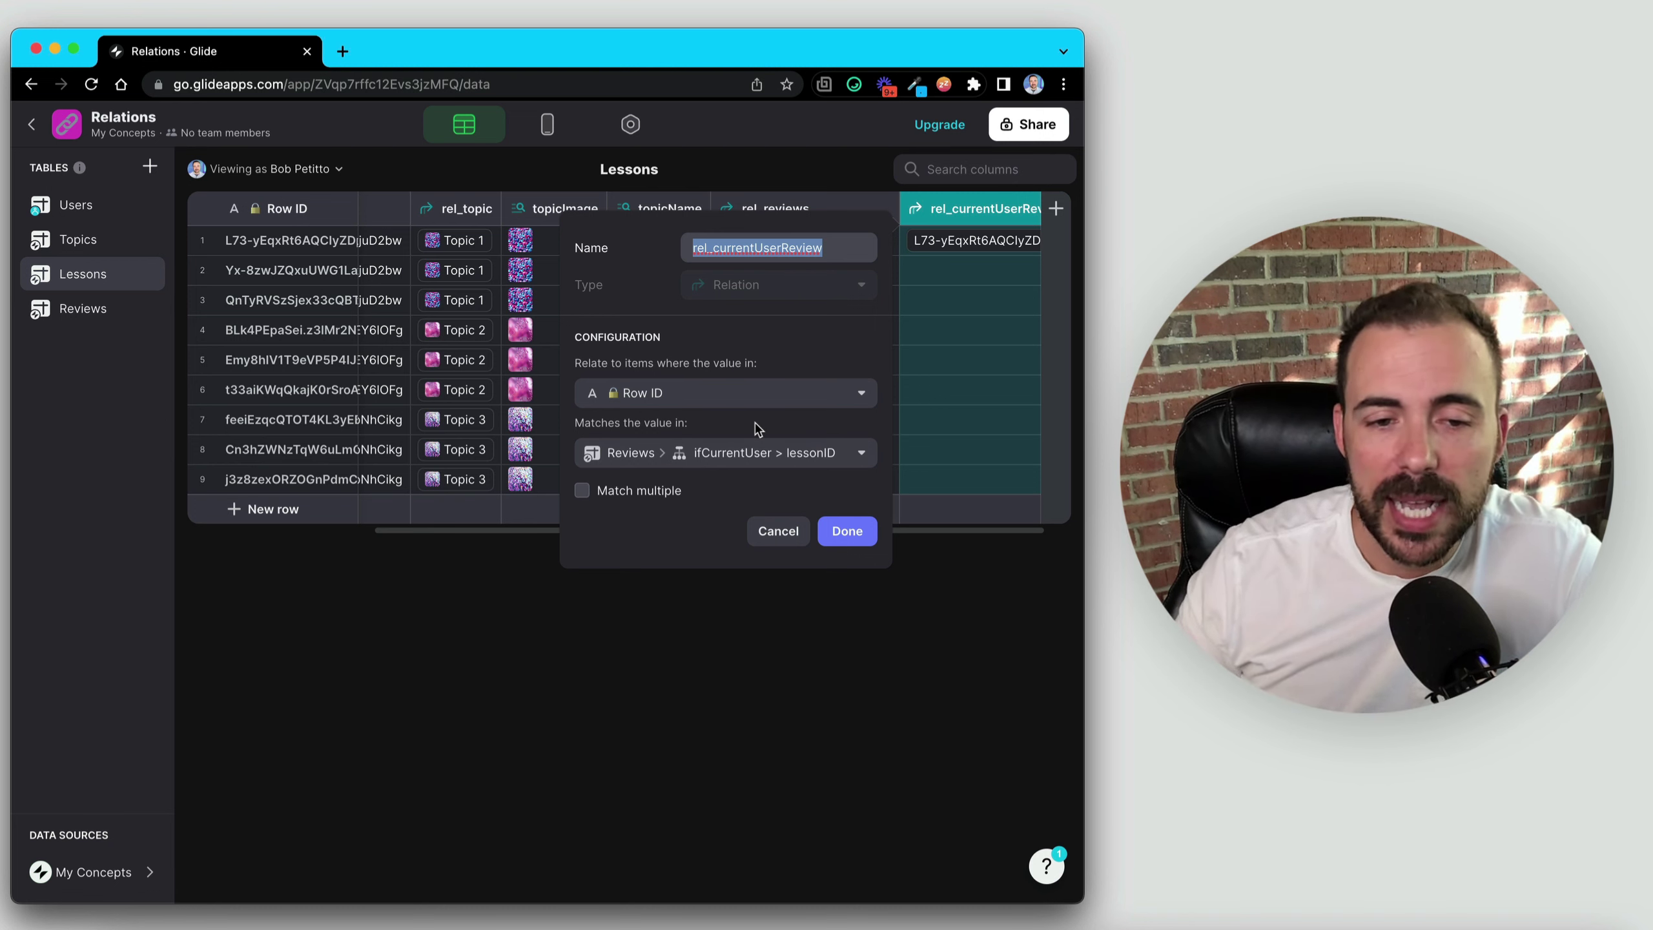
left_click(781, 533)
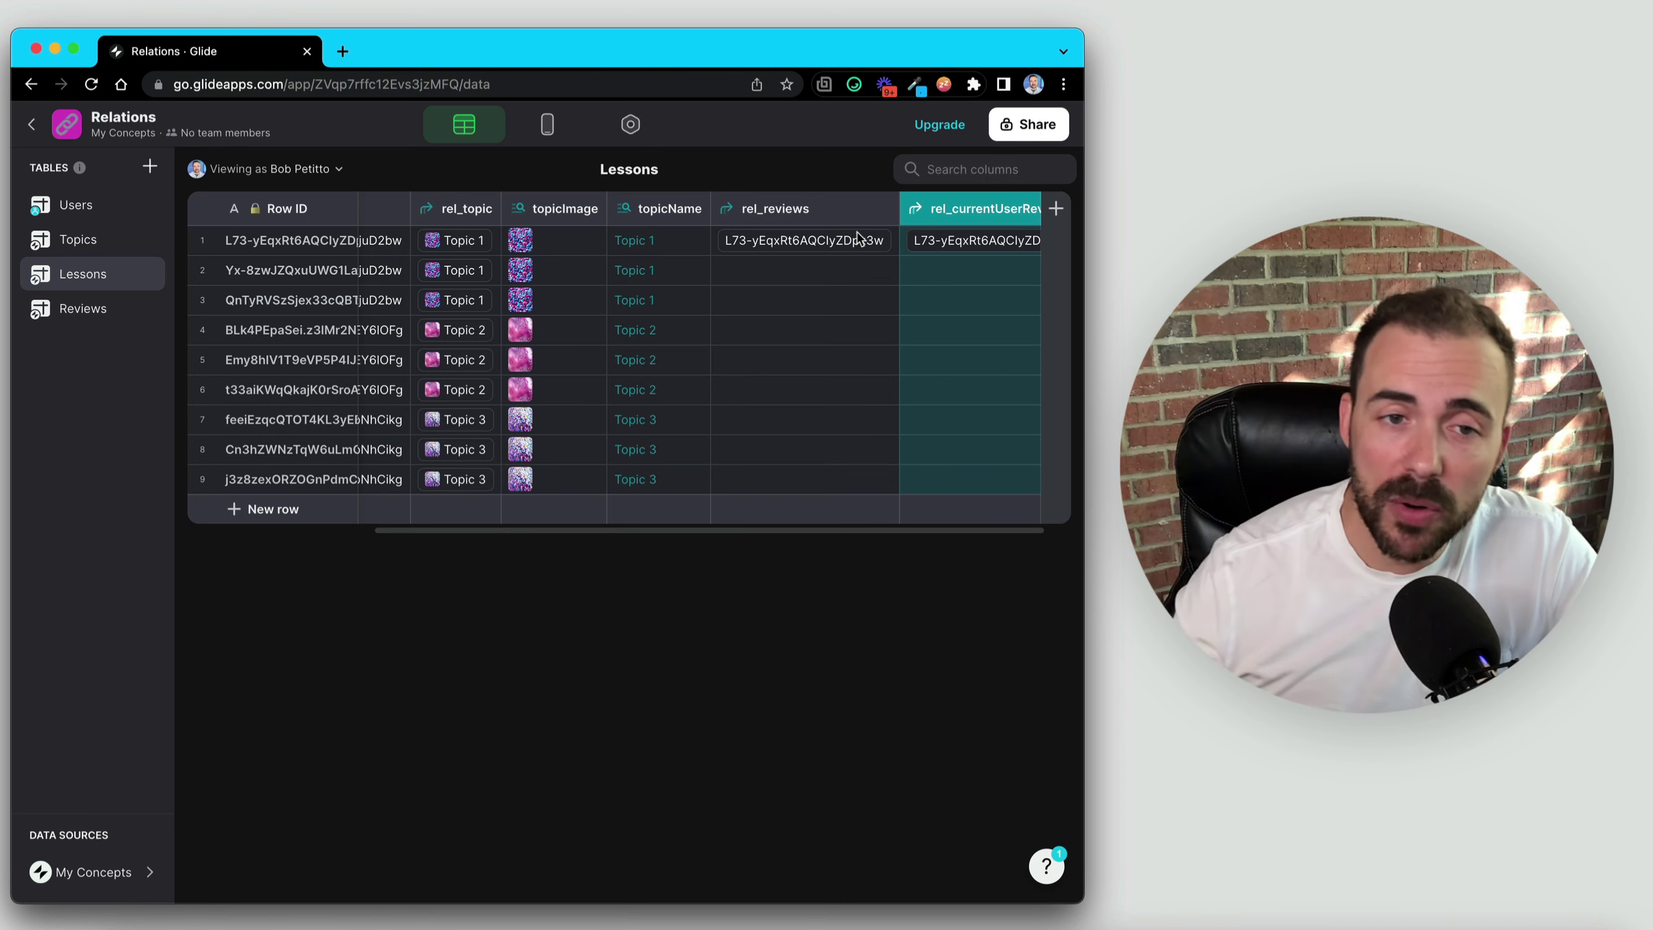
left_click(542, 125)
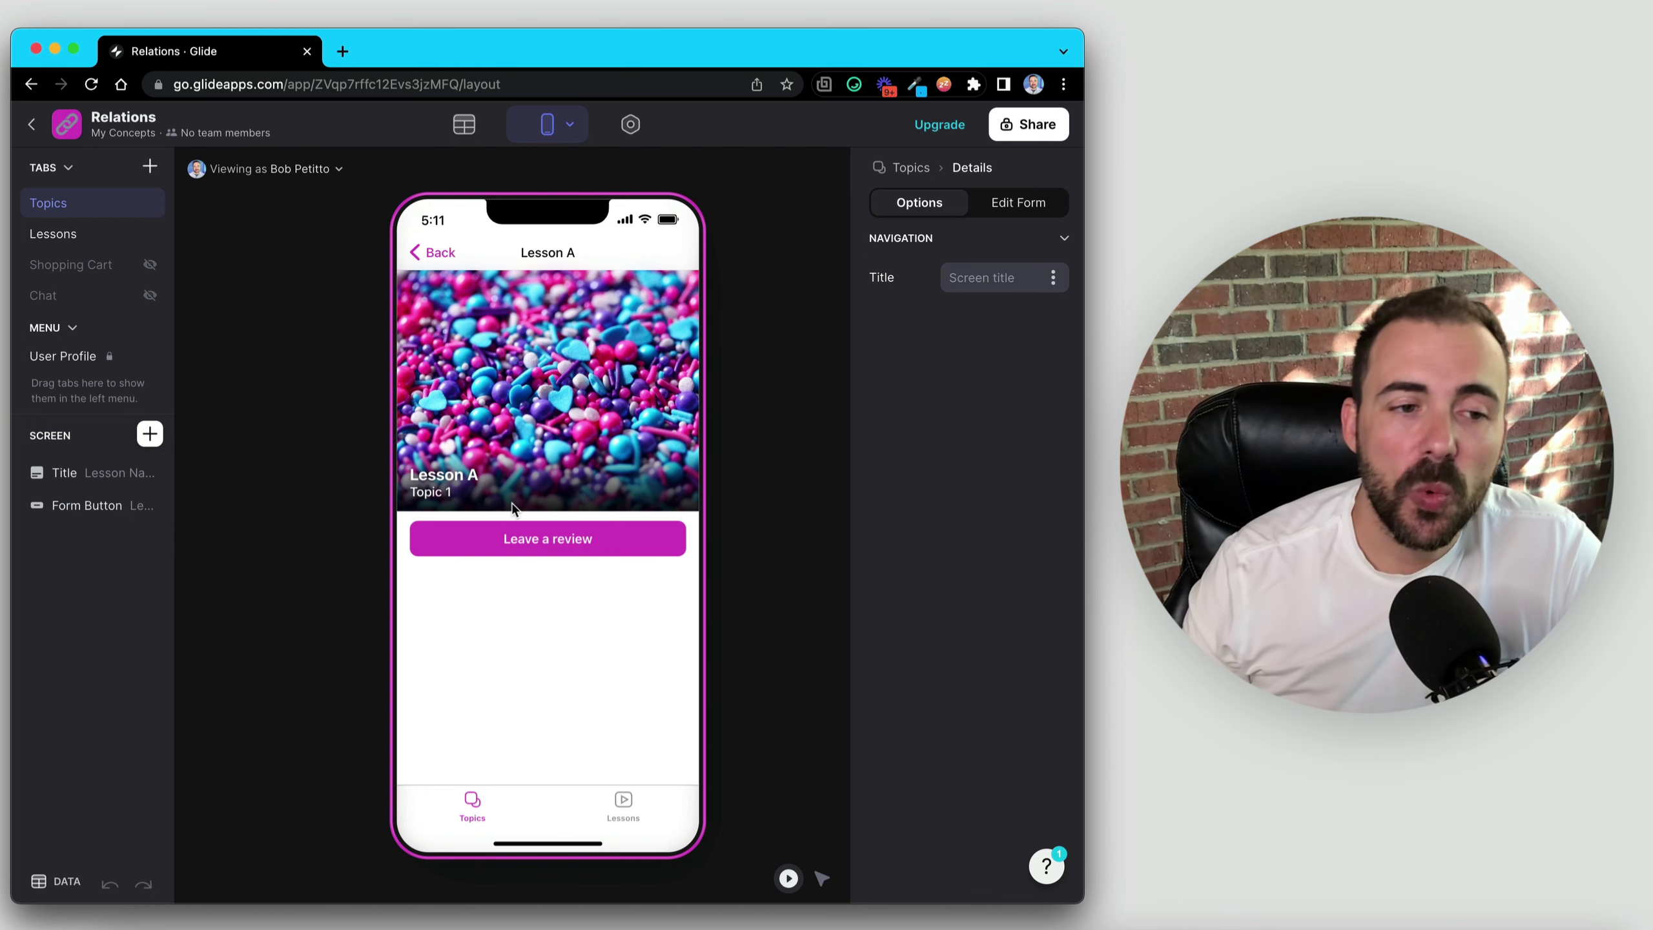
left_click(464, 124)
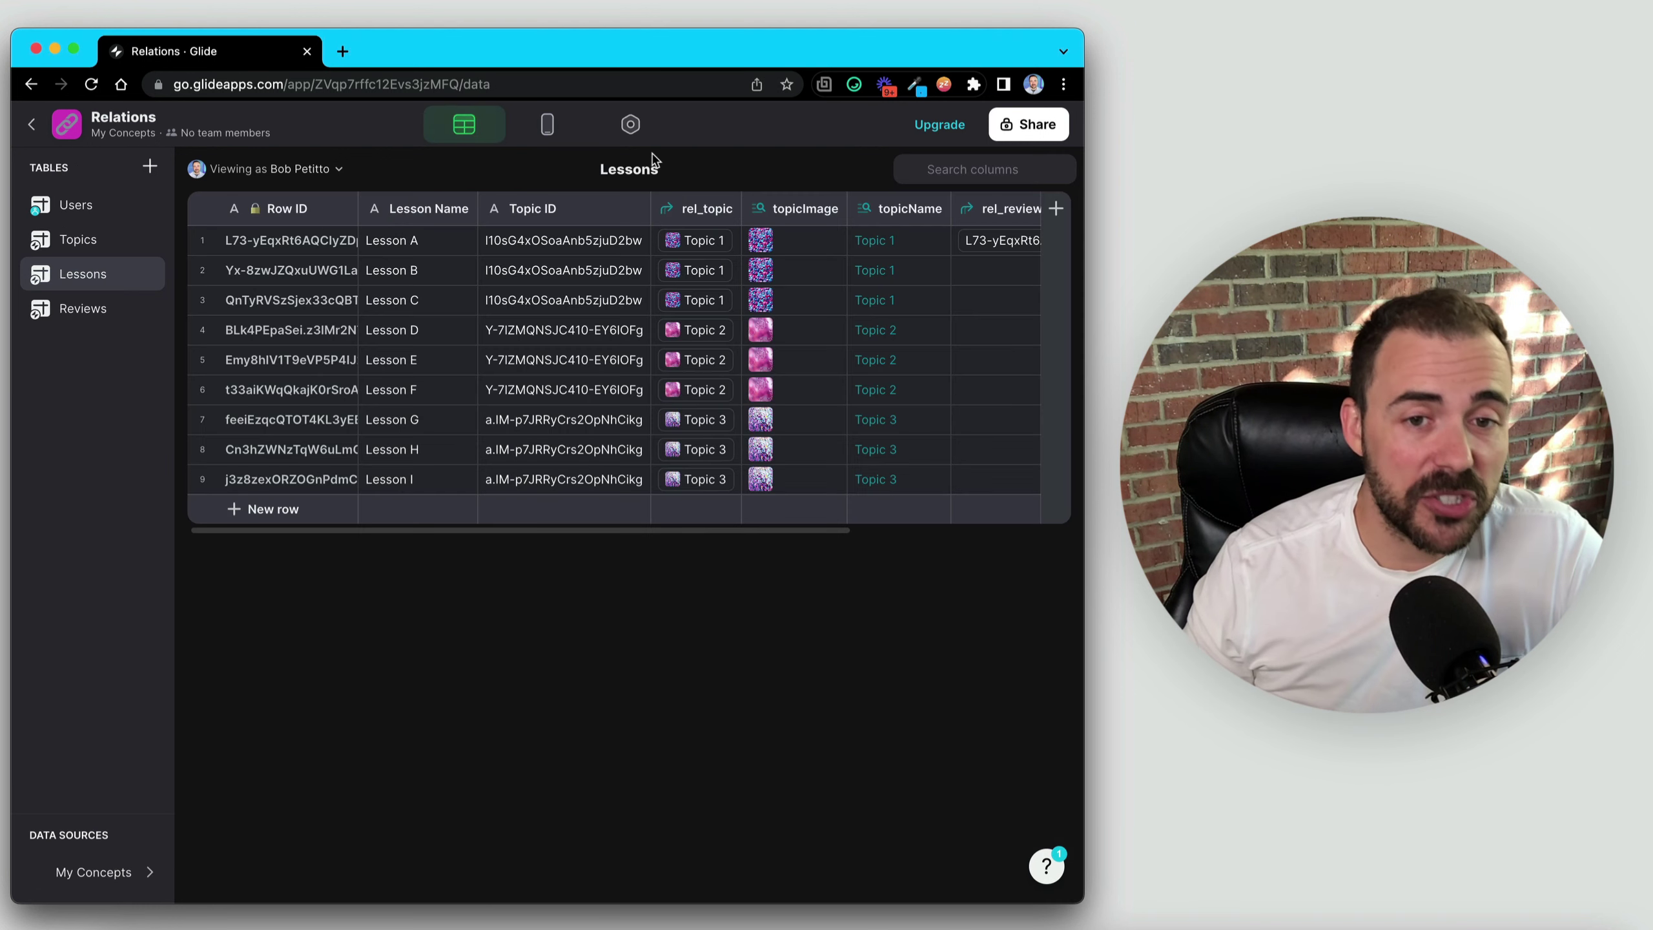
scroll(963, 256, "right", 5)
left_click(986, 242)
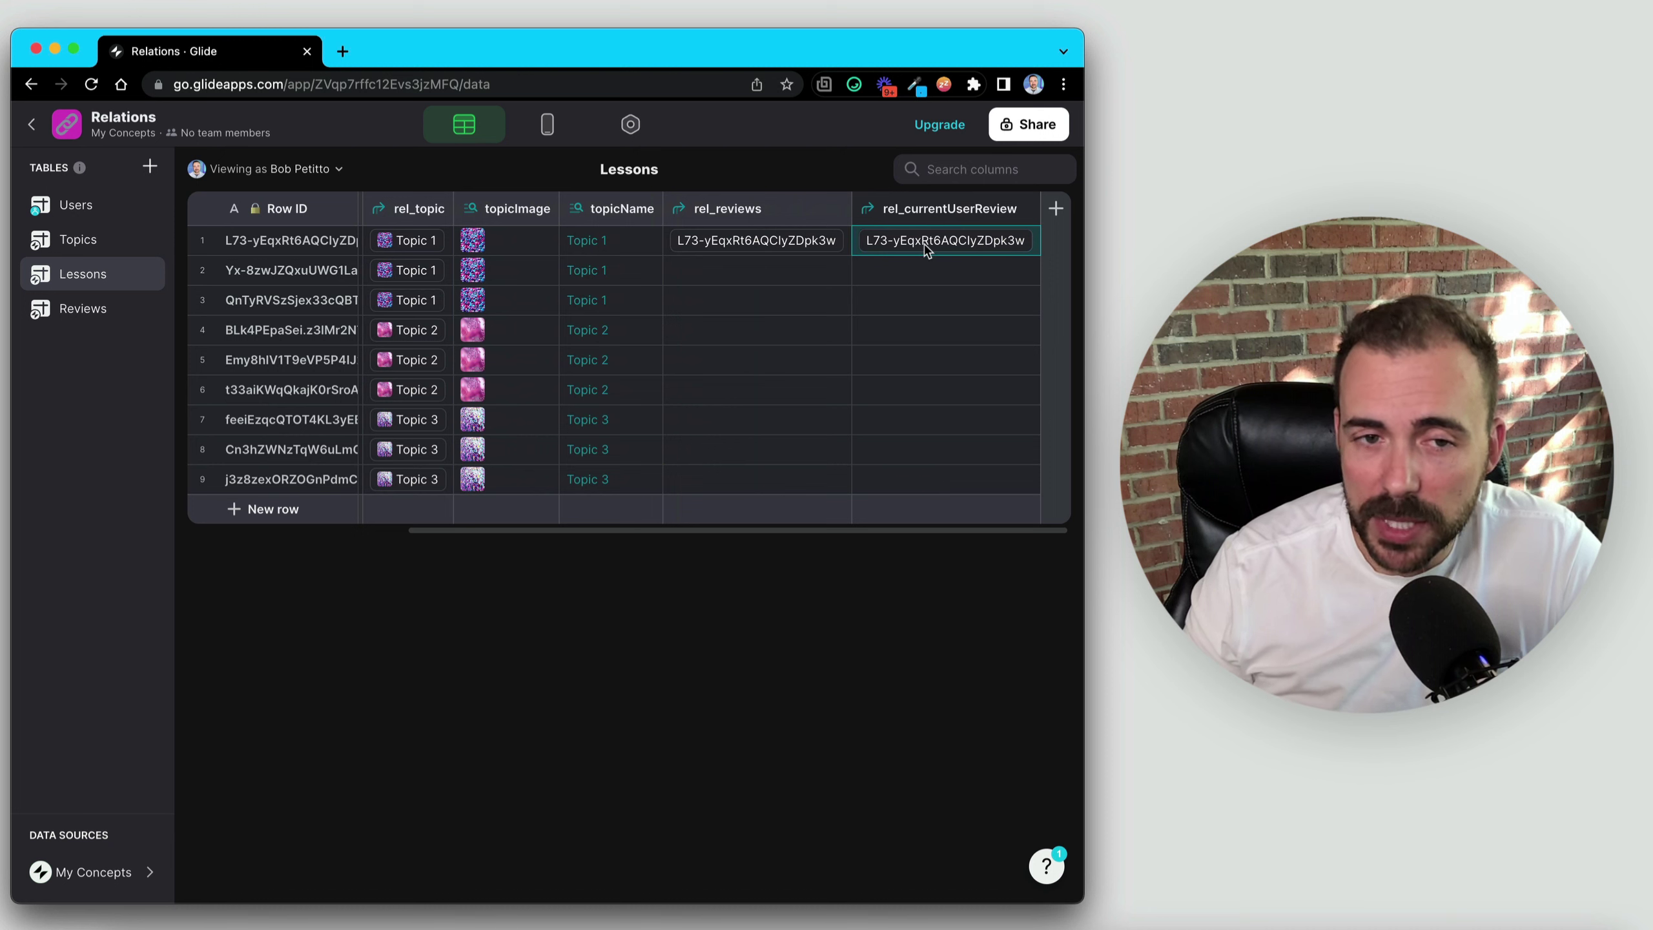
Set the "Leave a review" form button on the lesson screen to show only when rel_currentUserReview is empty
left_click(548, 124)
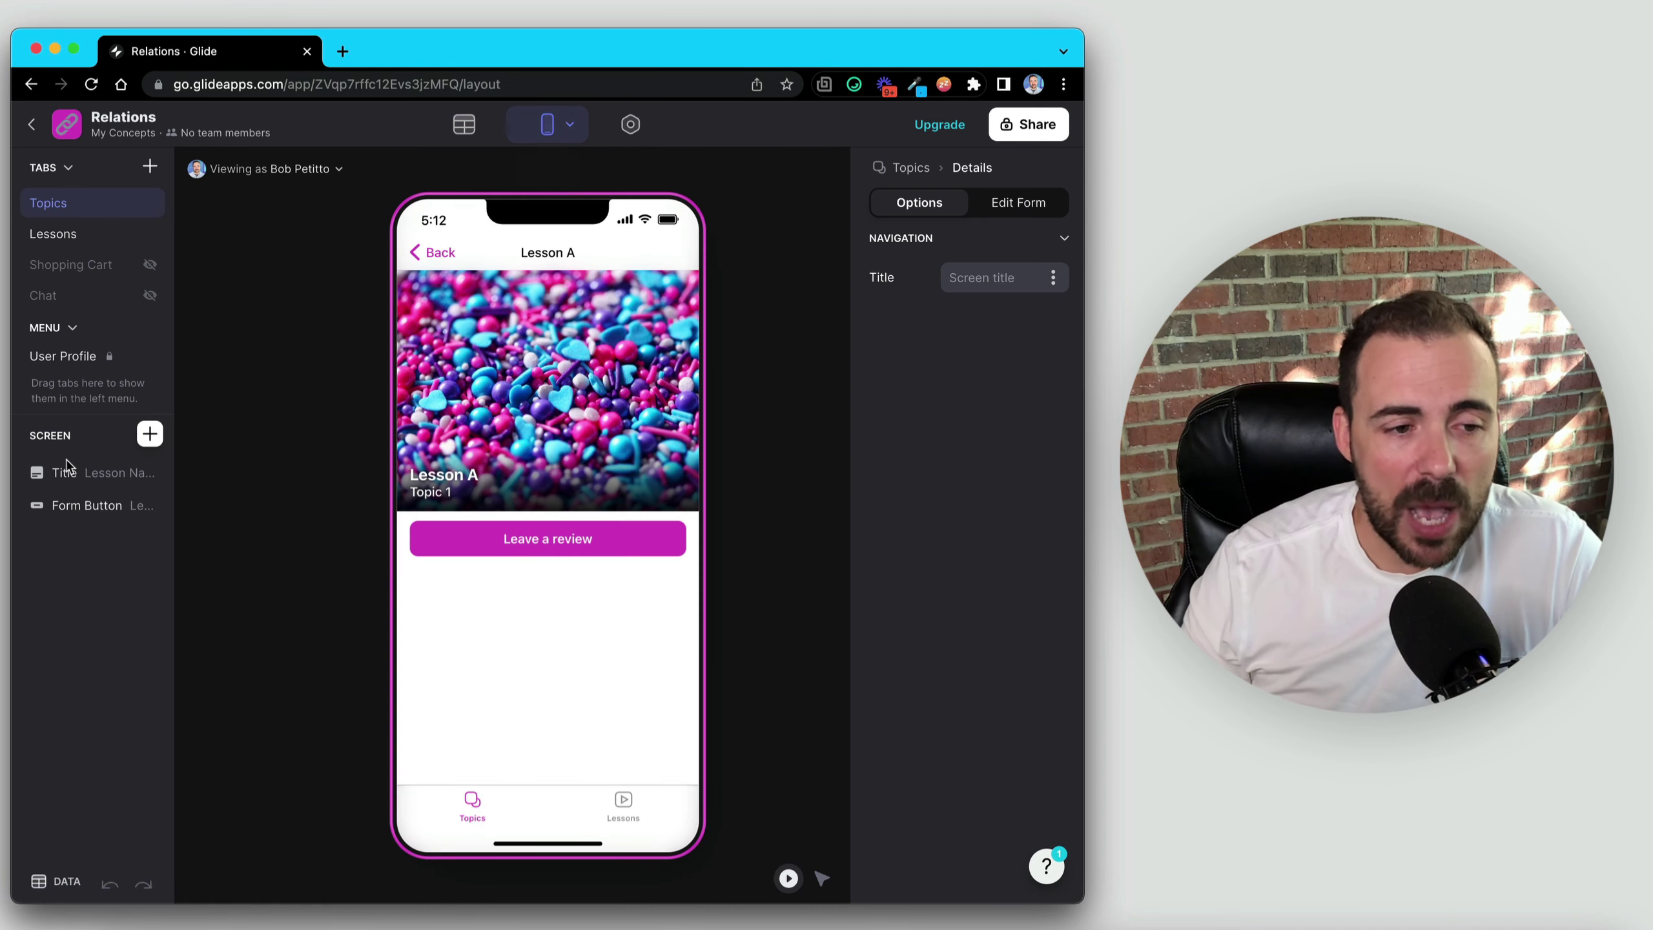
left_click(49, 506)
left_click(1010, 215)
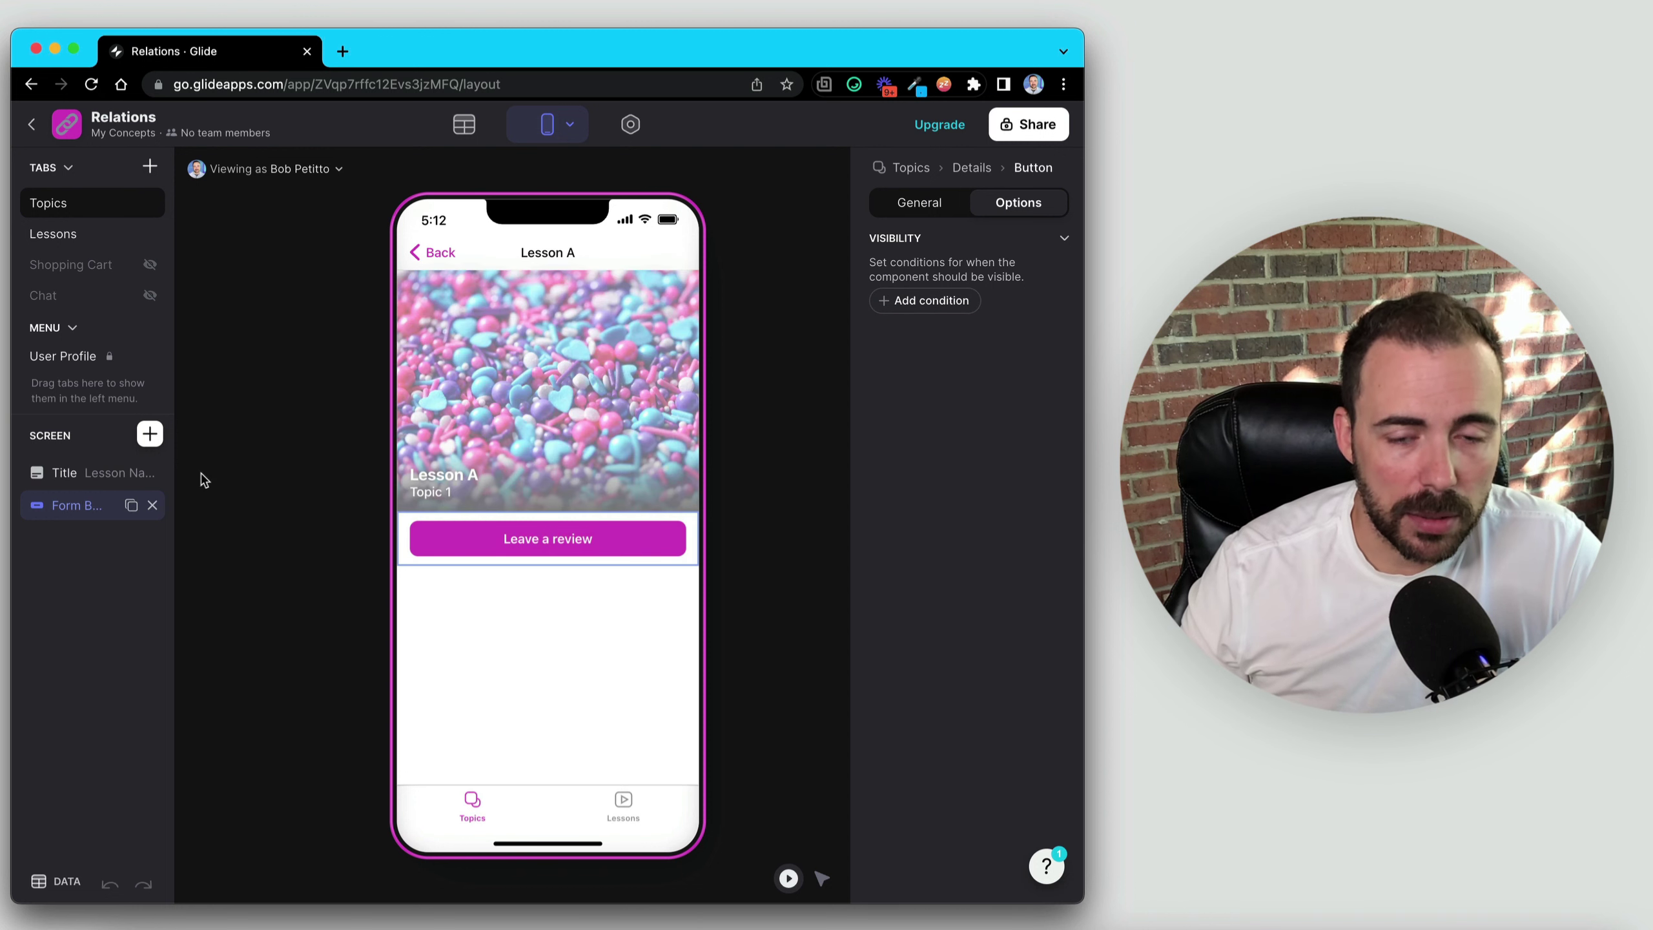
left_click(933, 302)
left_click(933, 285)
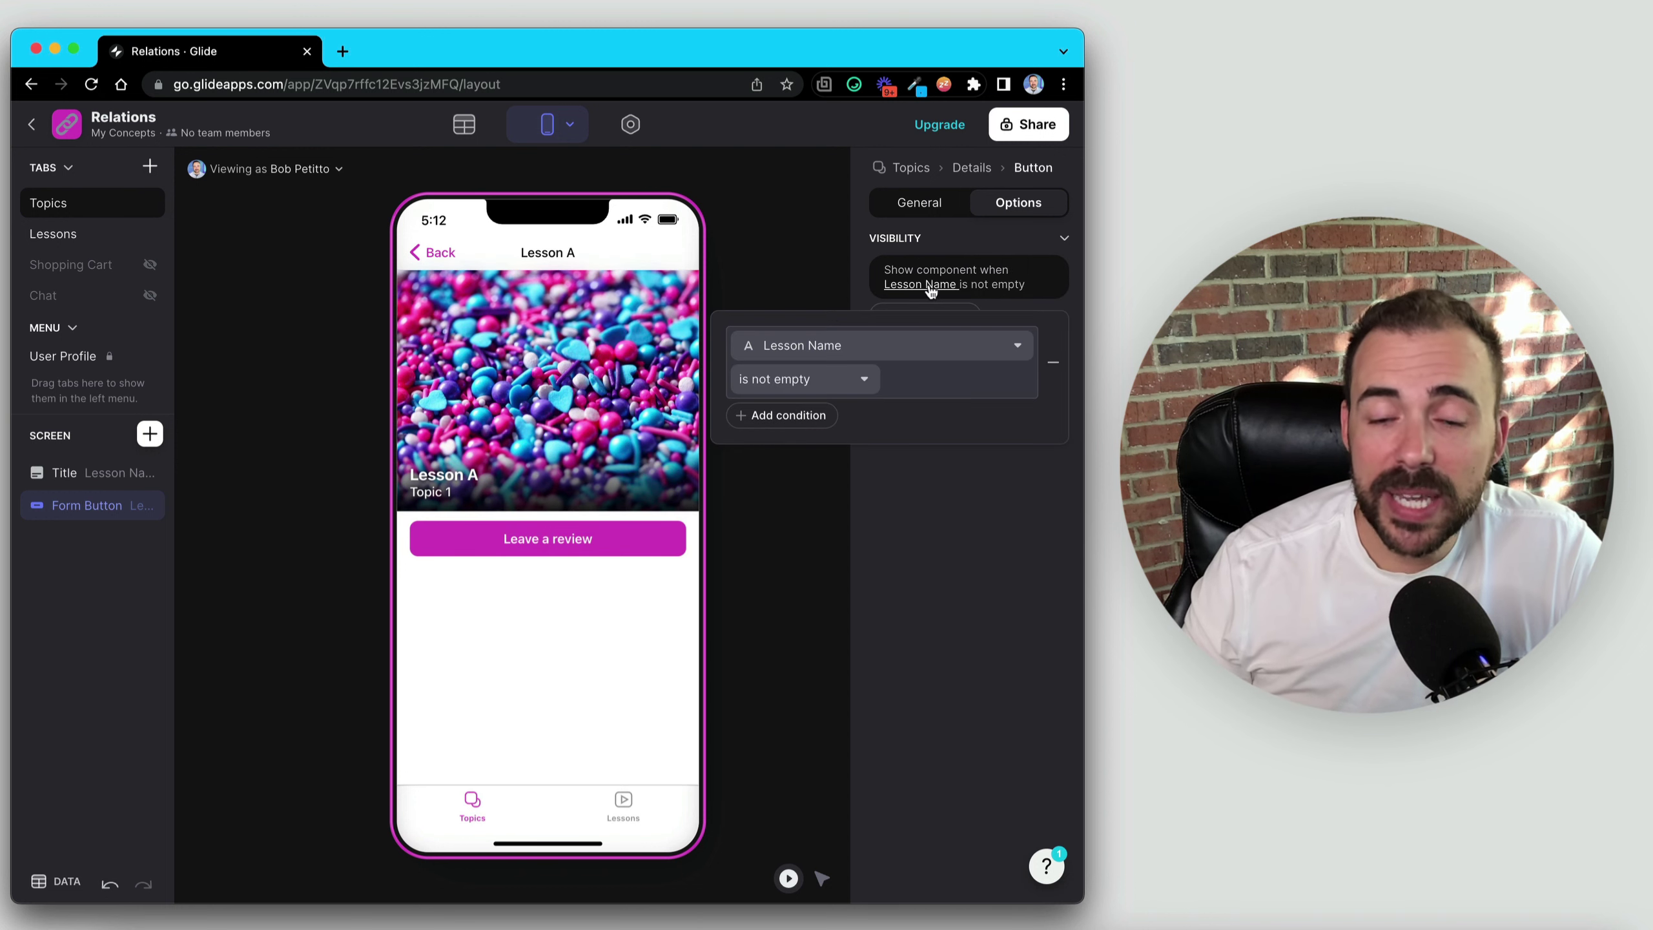
left_click(862, 355)
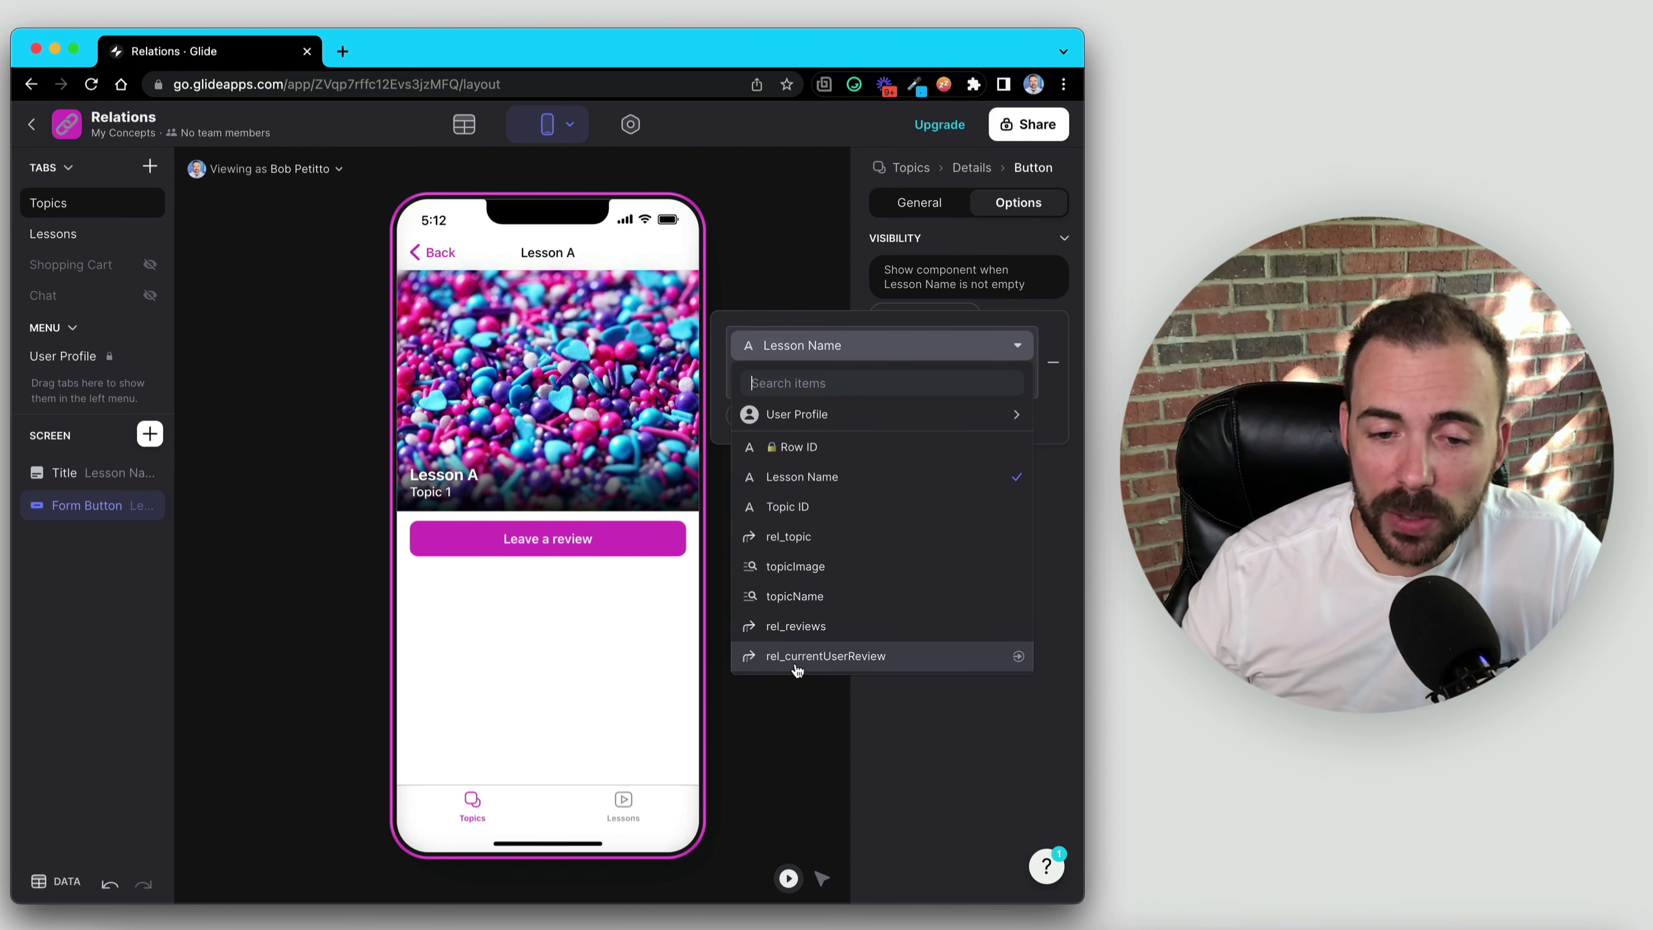
left_click(846, 658)
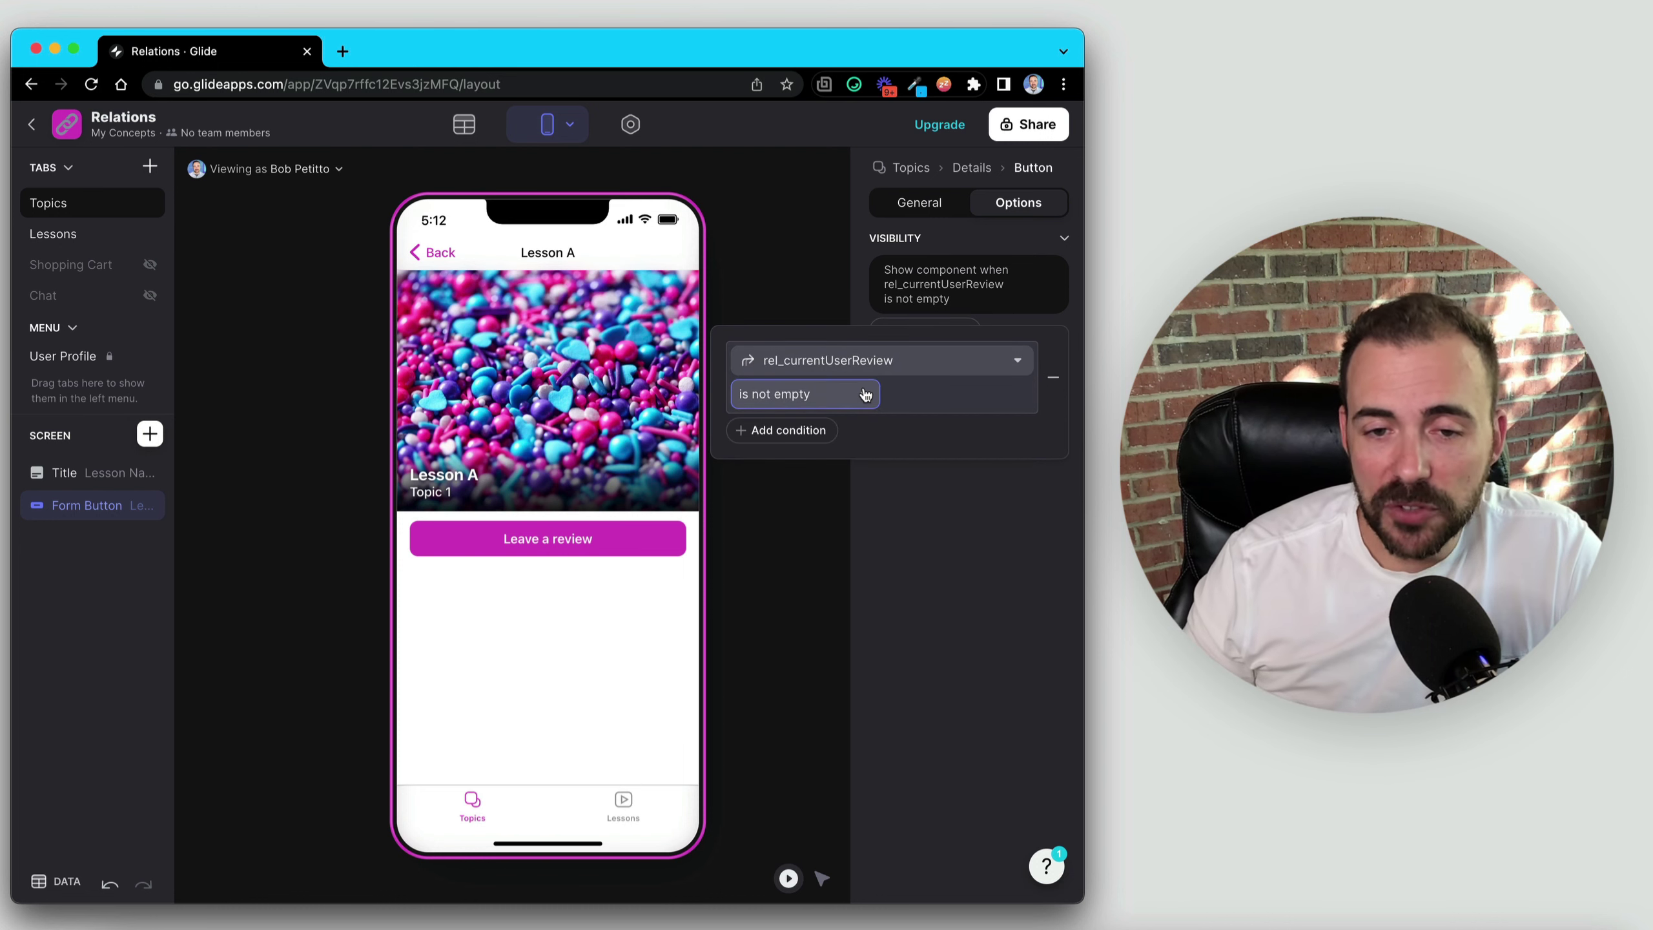
left_click(865, 394)
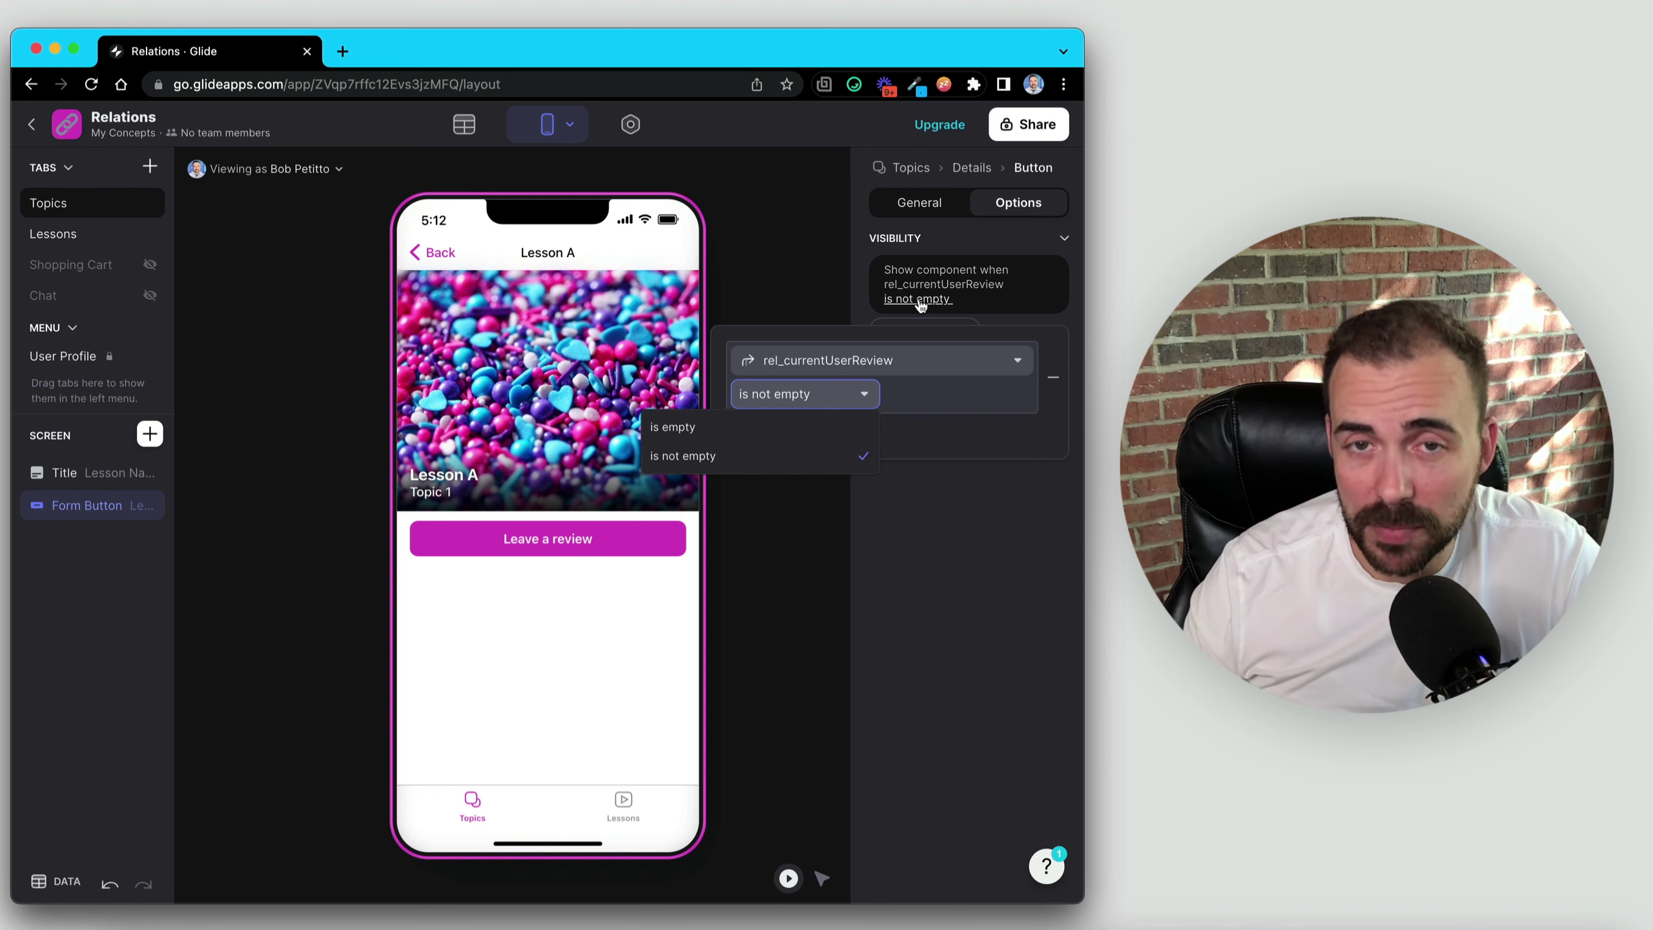
left_click(682, 433)
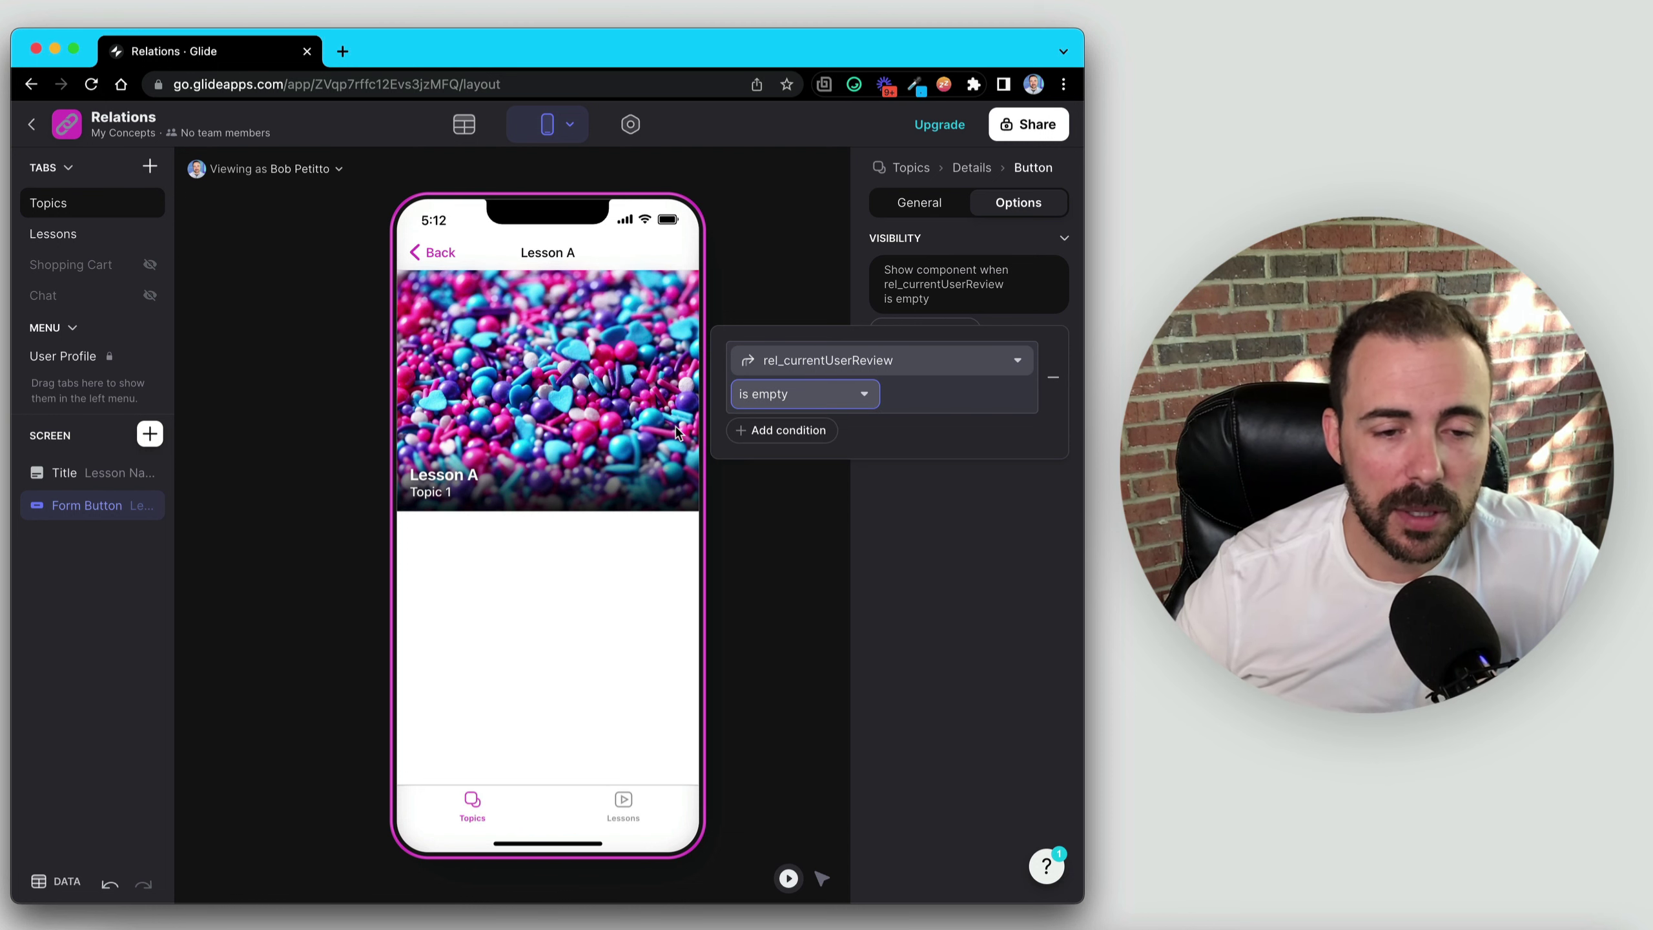
left_click(593, 538)
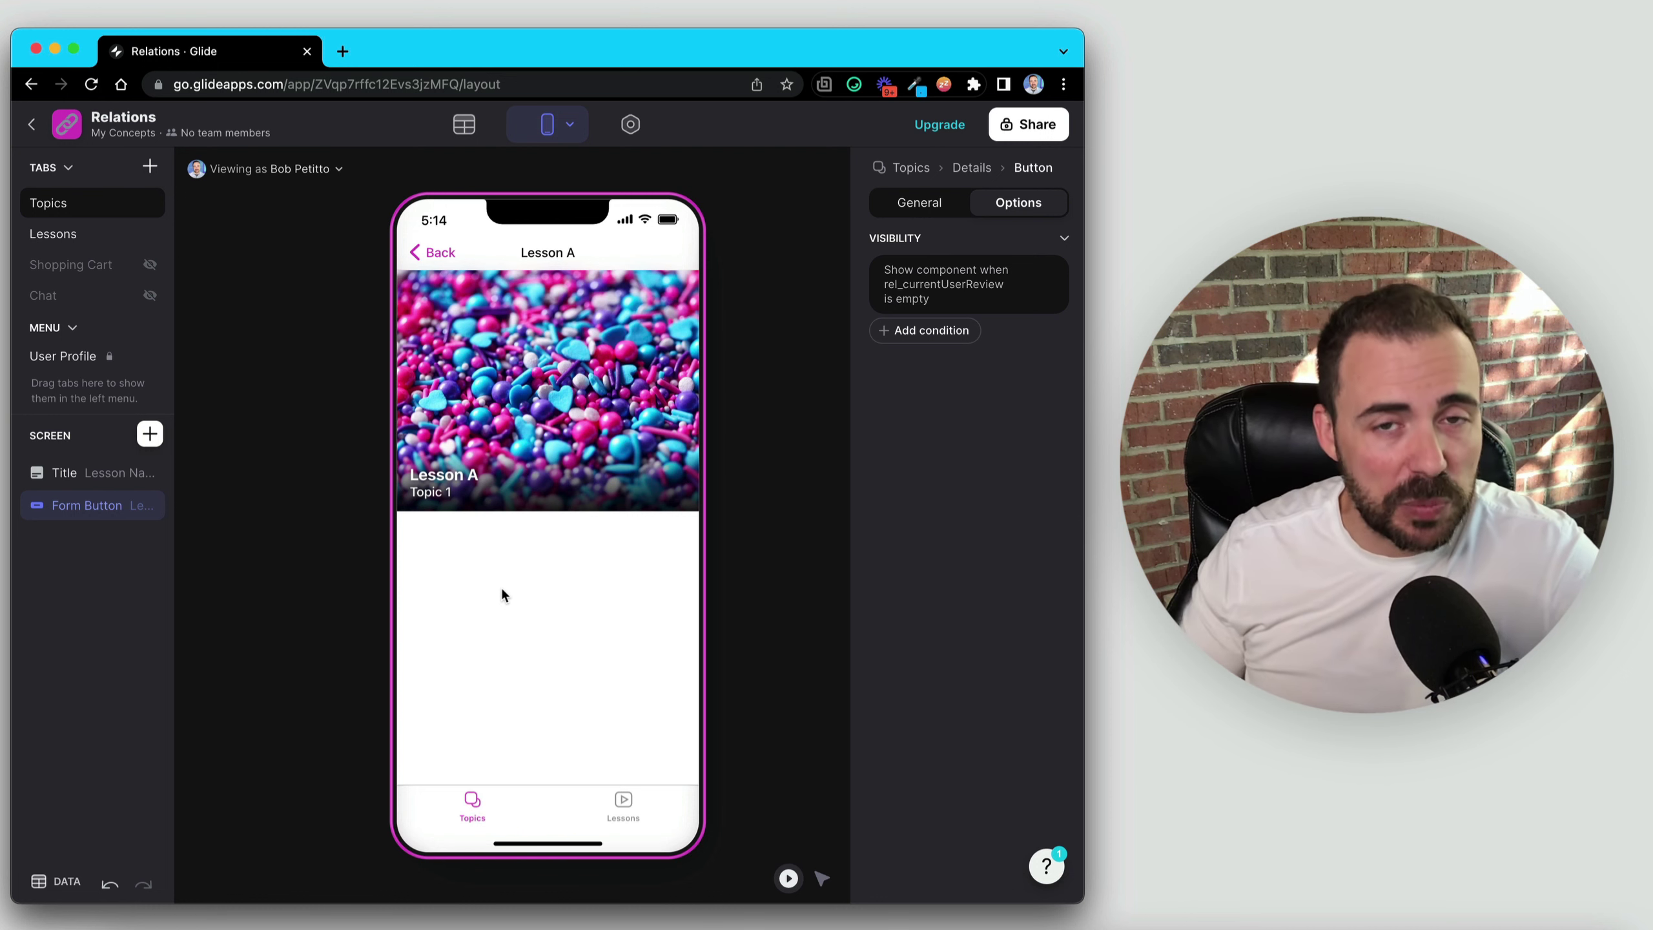
Add an Inline List to the lesson details screen with rel_reviews as its source and "Reviews" as its title
left_click(150, 434)
type("inl")
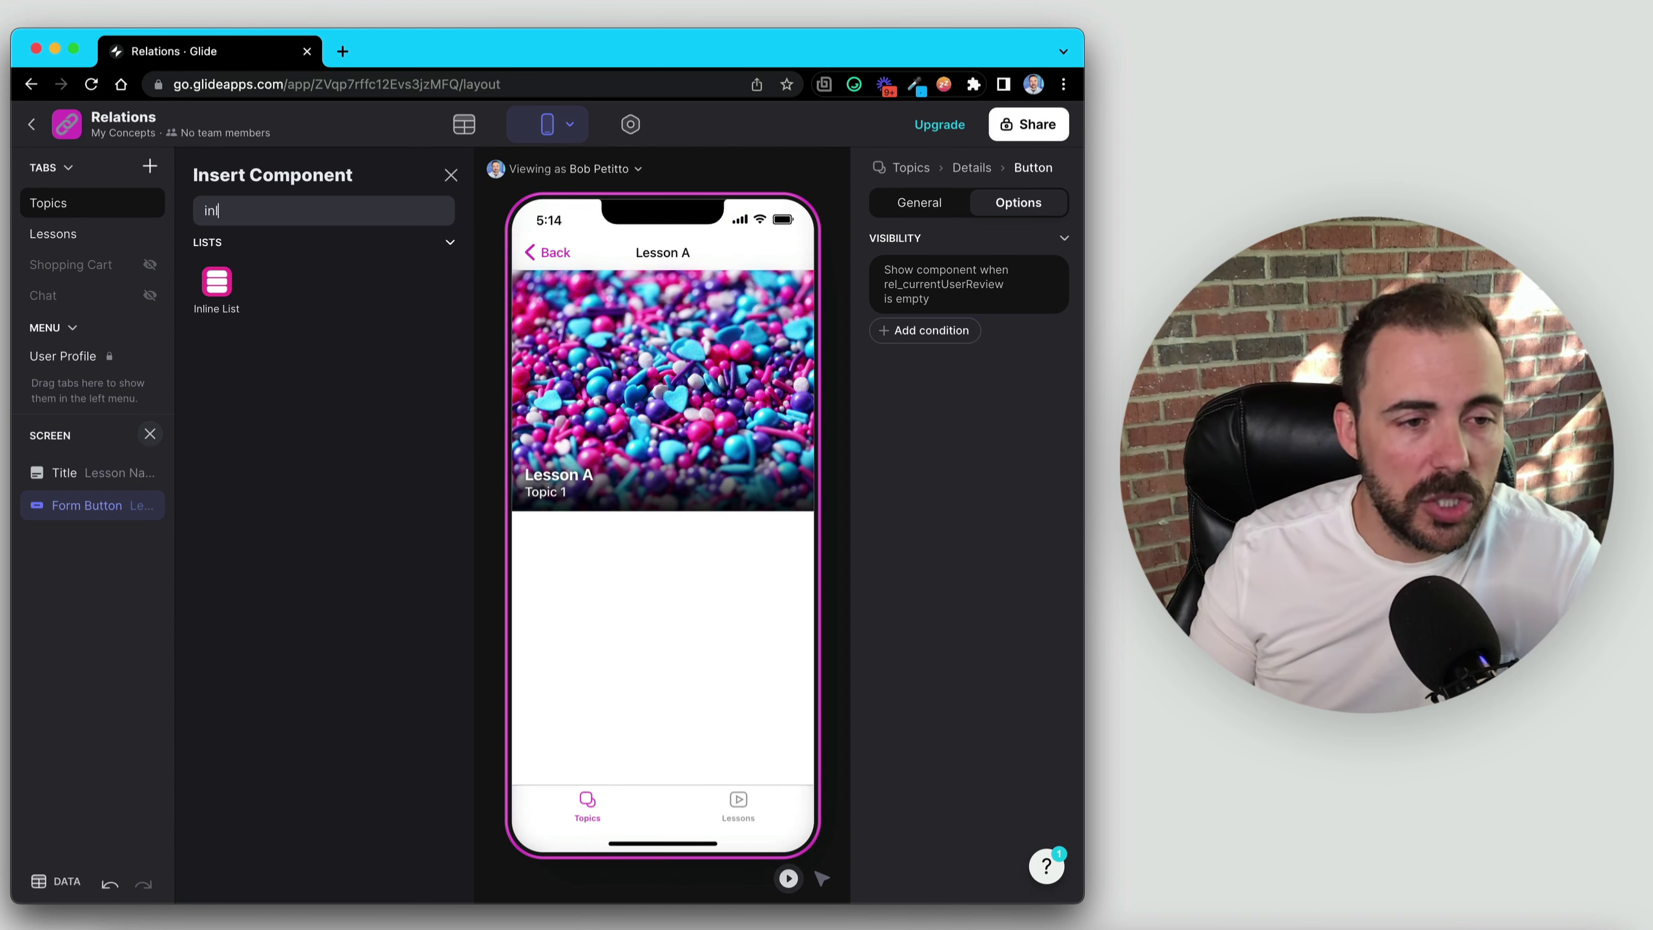
left_click(217, 284)
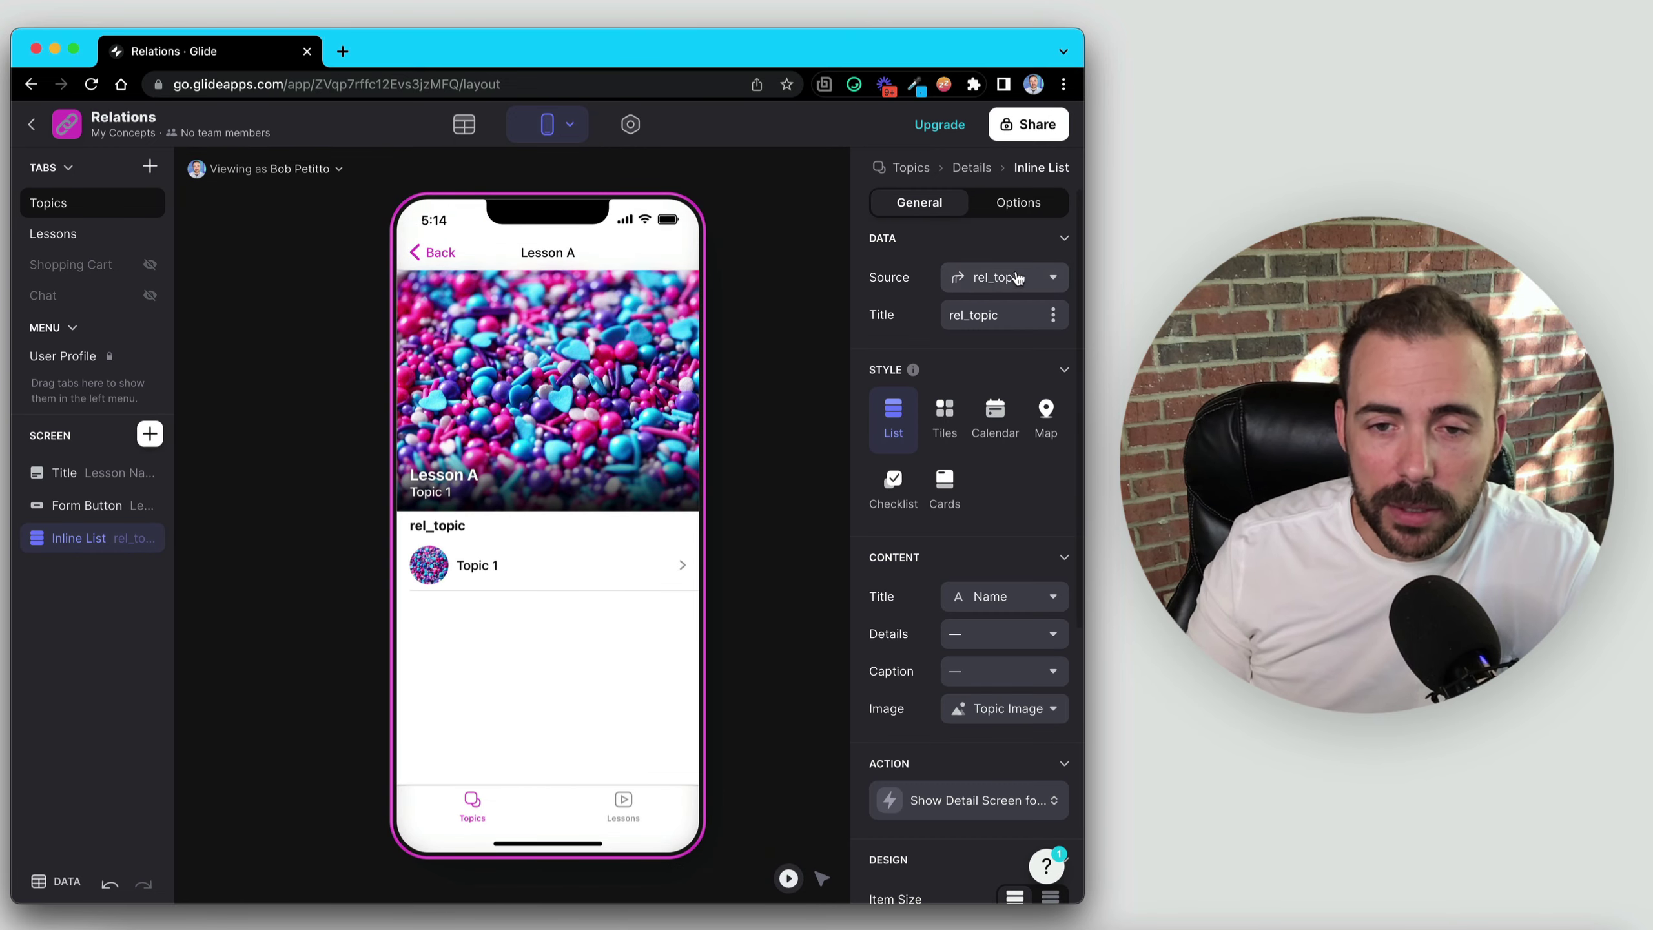
left_click(975, 287)
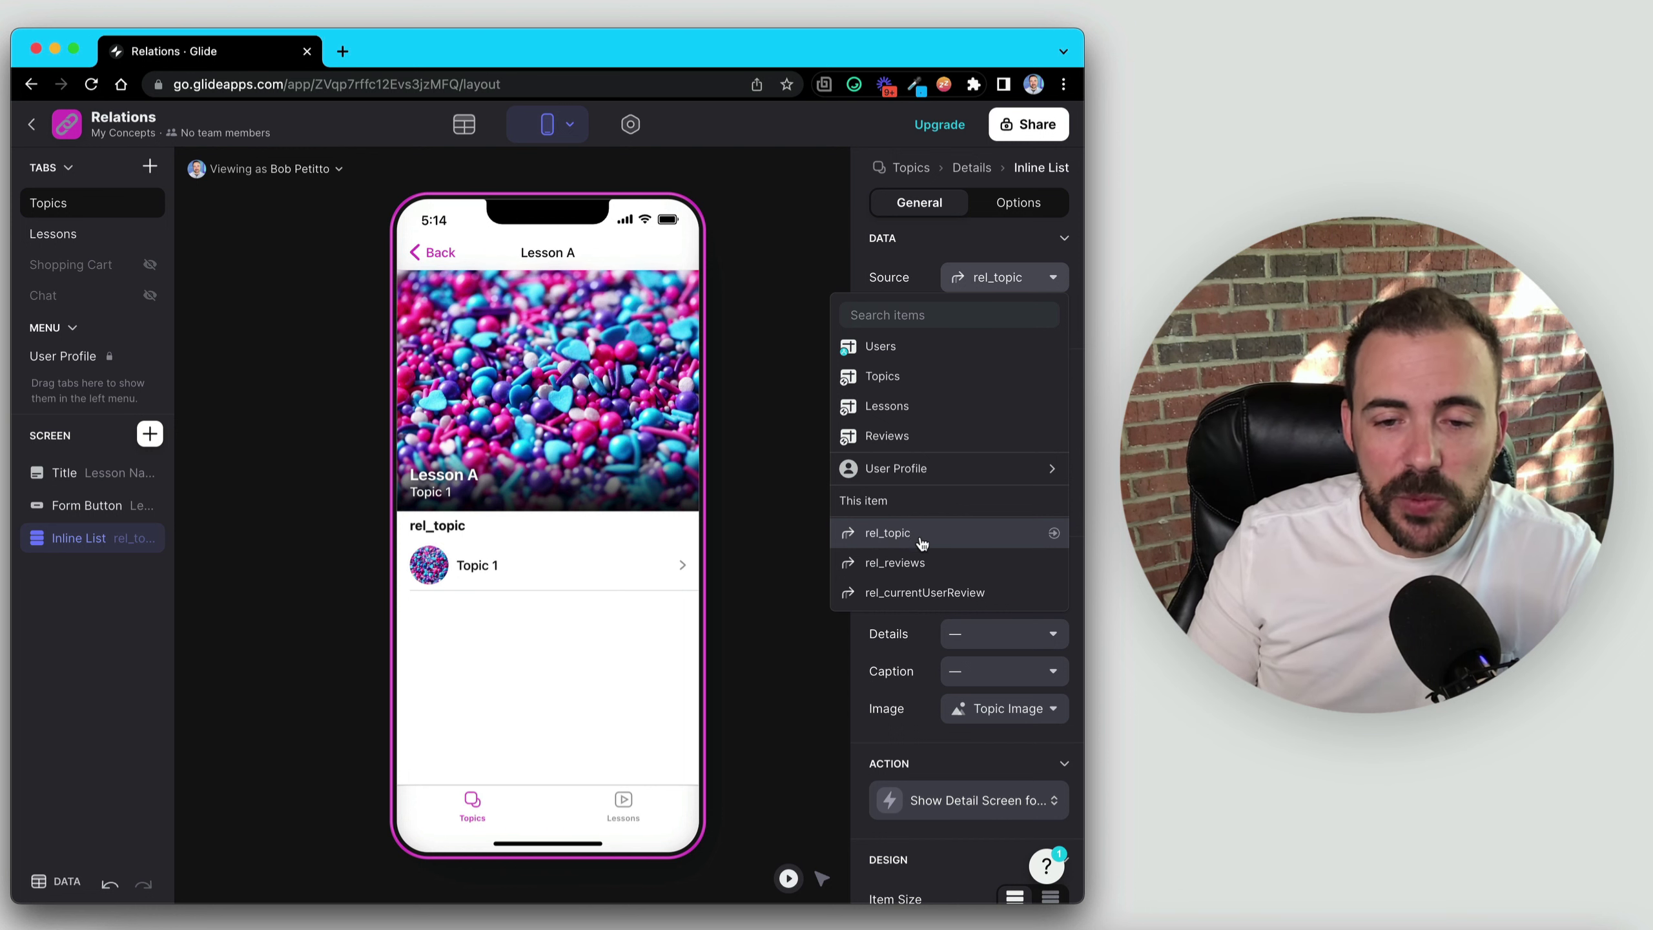
left_click(895, 563)
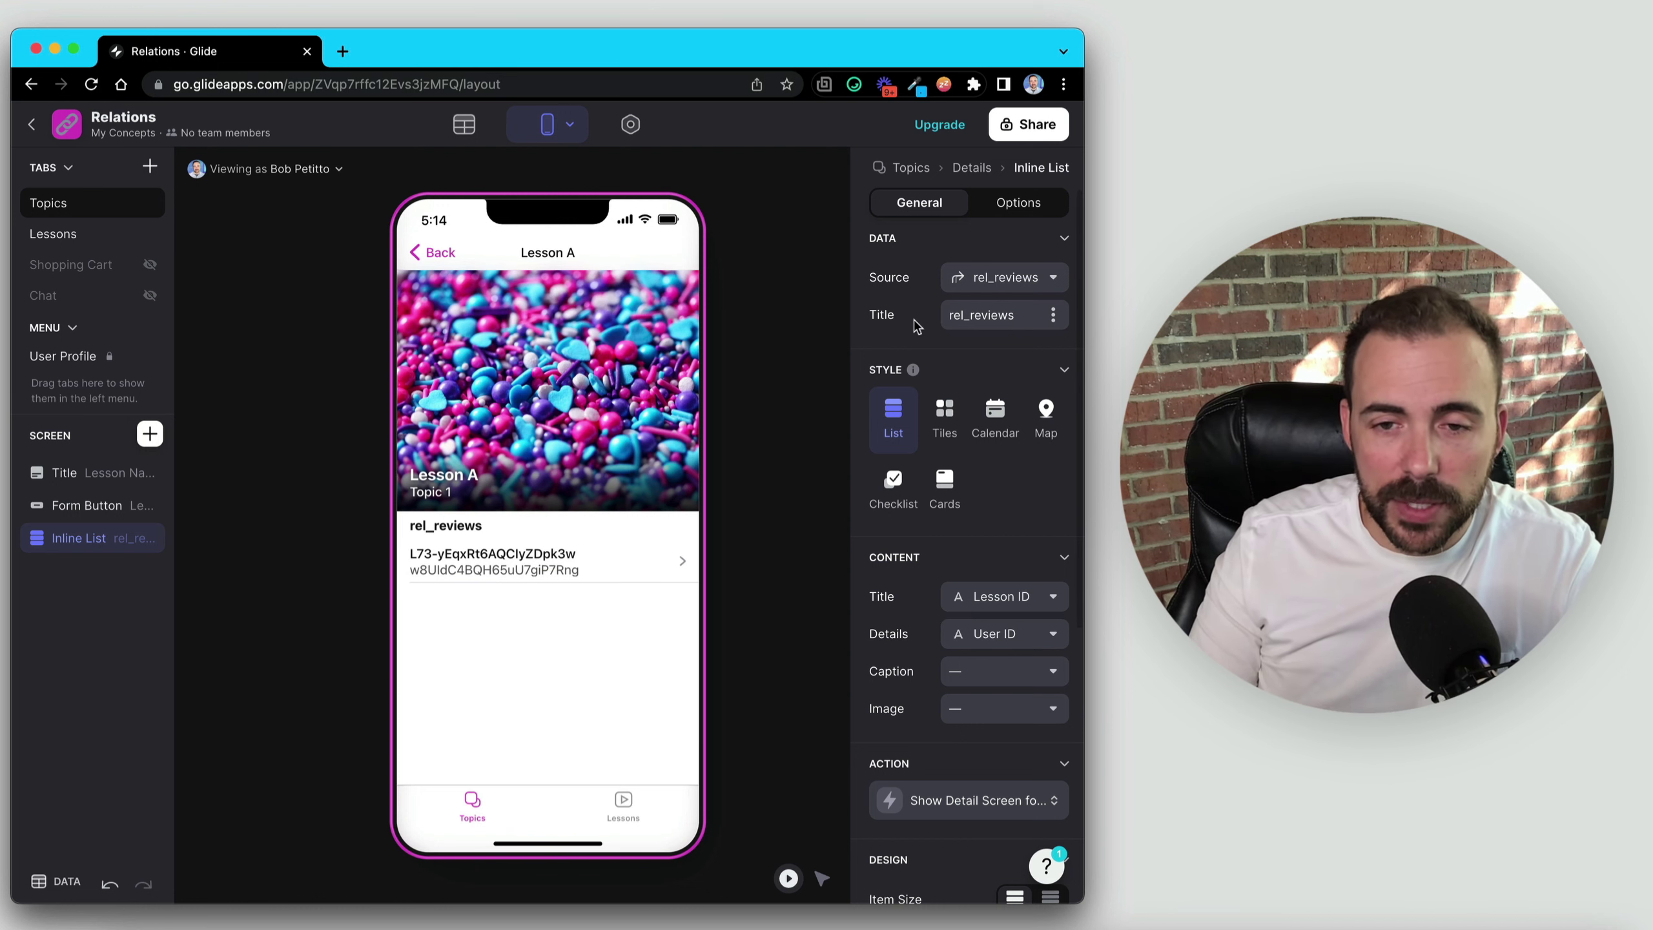
left_click_drag(1020, 315, 922, 319)
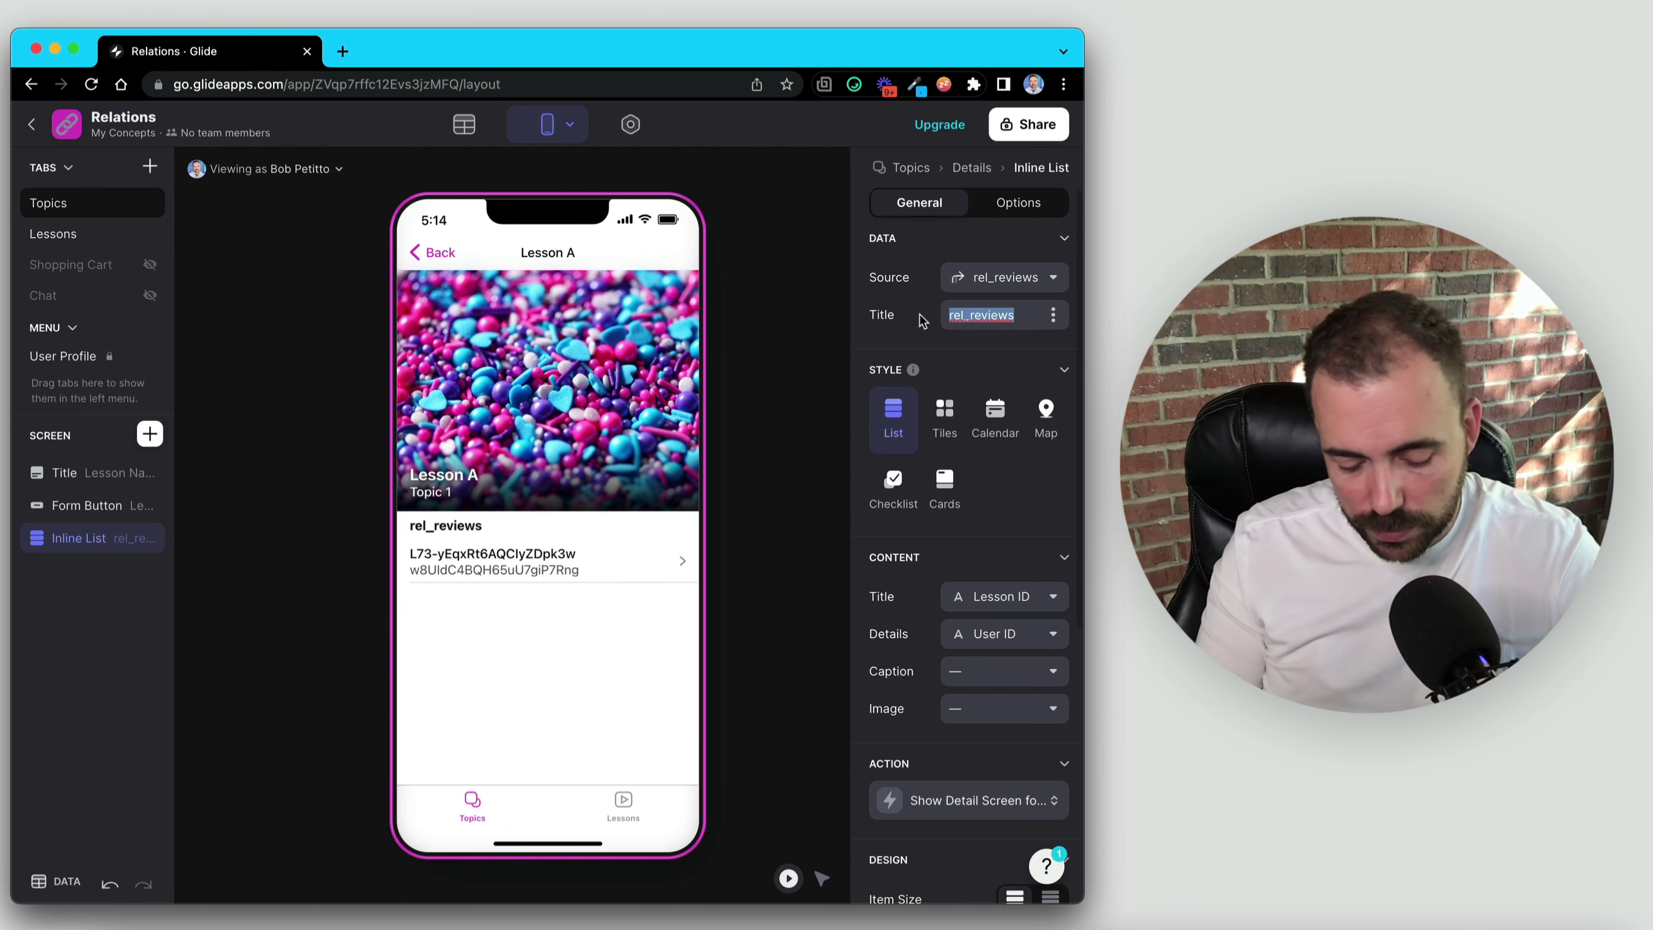
type("Reviews")
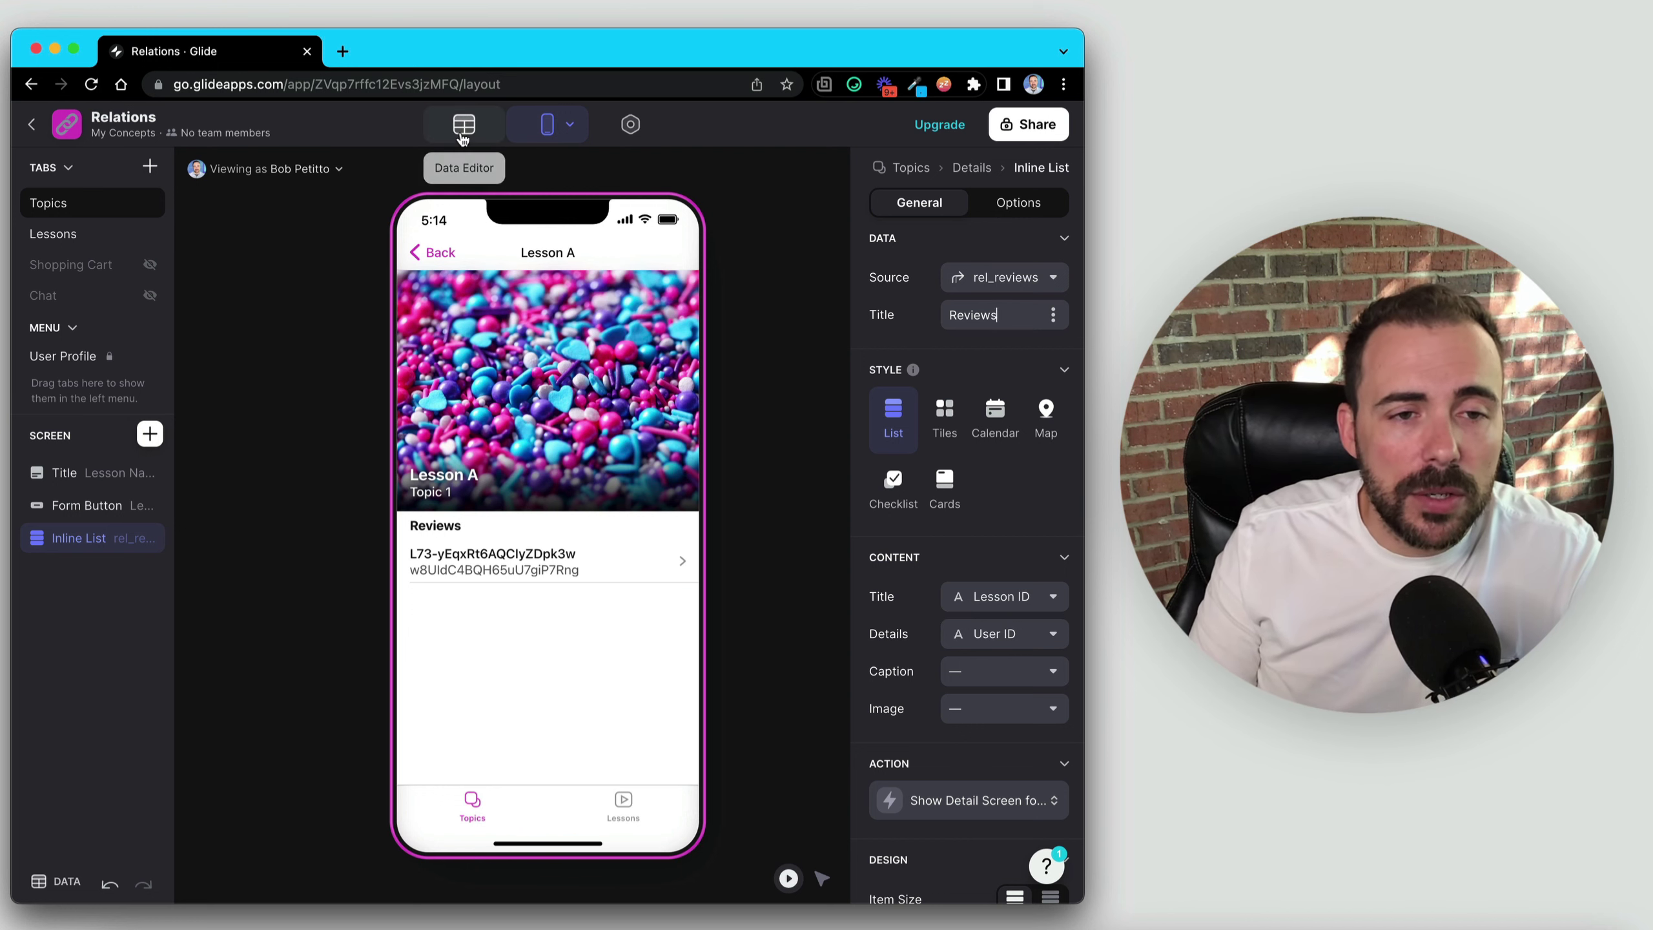
Examine the columns of the Reviews table in the data editor, ending on the review's Timestamp value
left_click(461, 130)
left_click(97, 312)
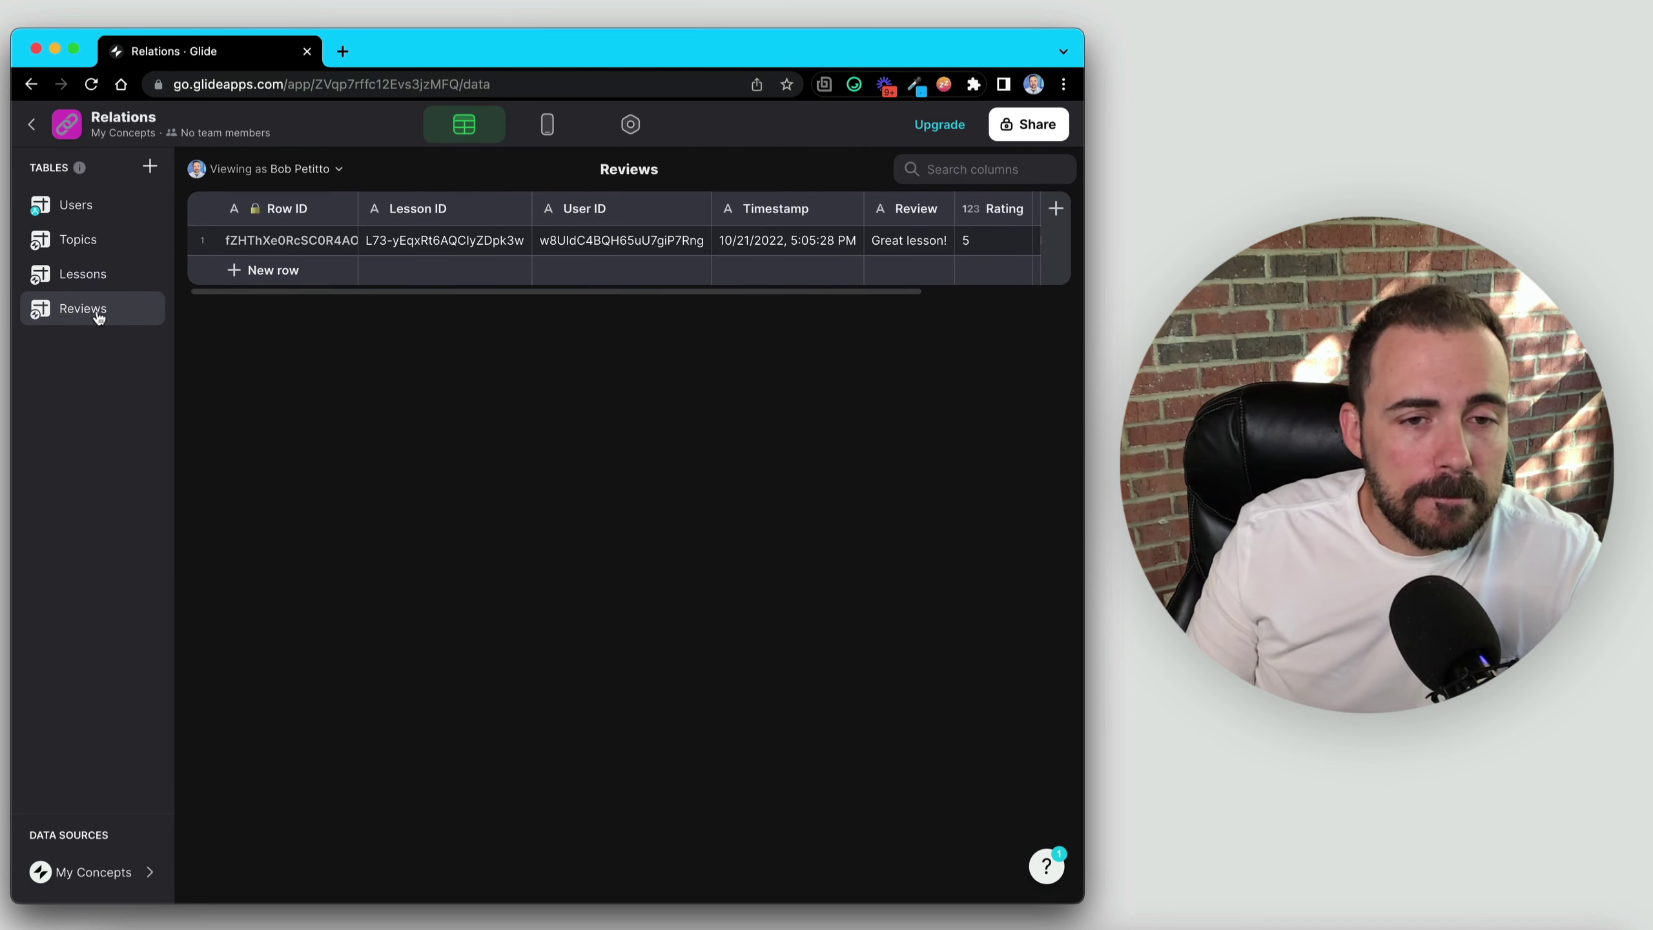
scroll(612, 235, "right", 3)
scroll(613, 236, "left", 3)
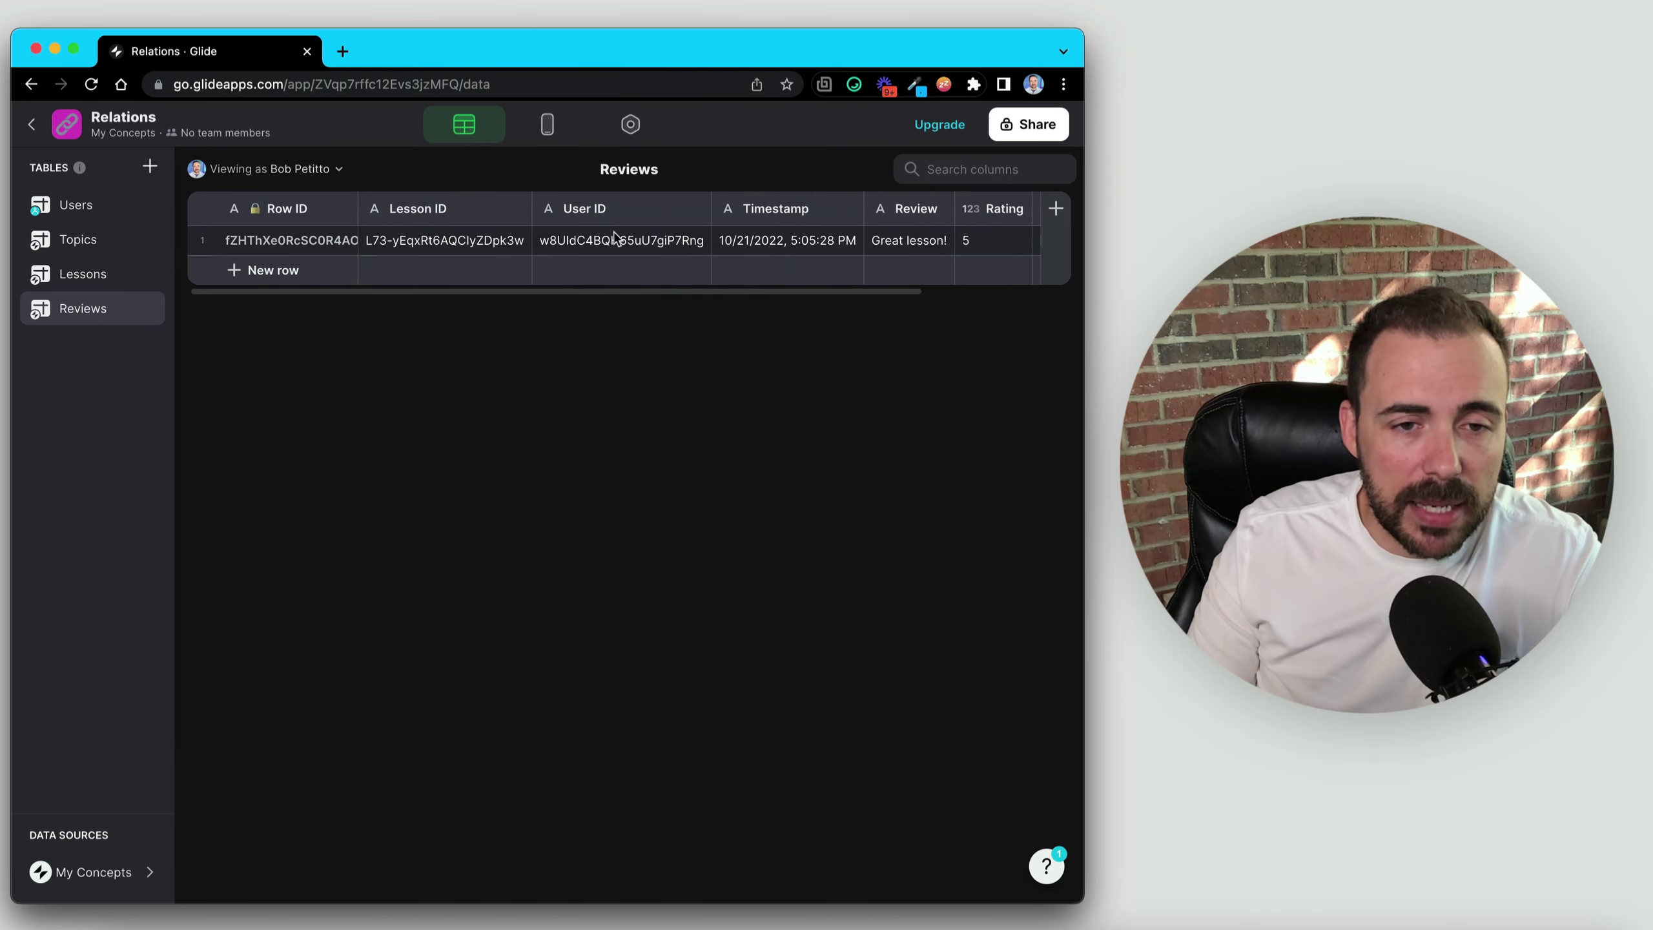
scroll(615, 239, "right", 3)
scroll(614, 238, "left", 1)
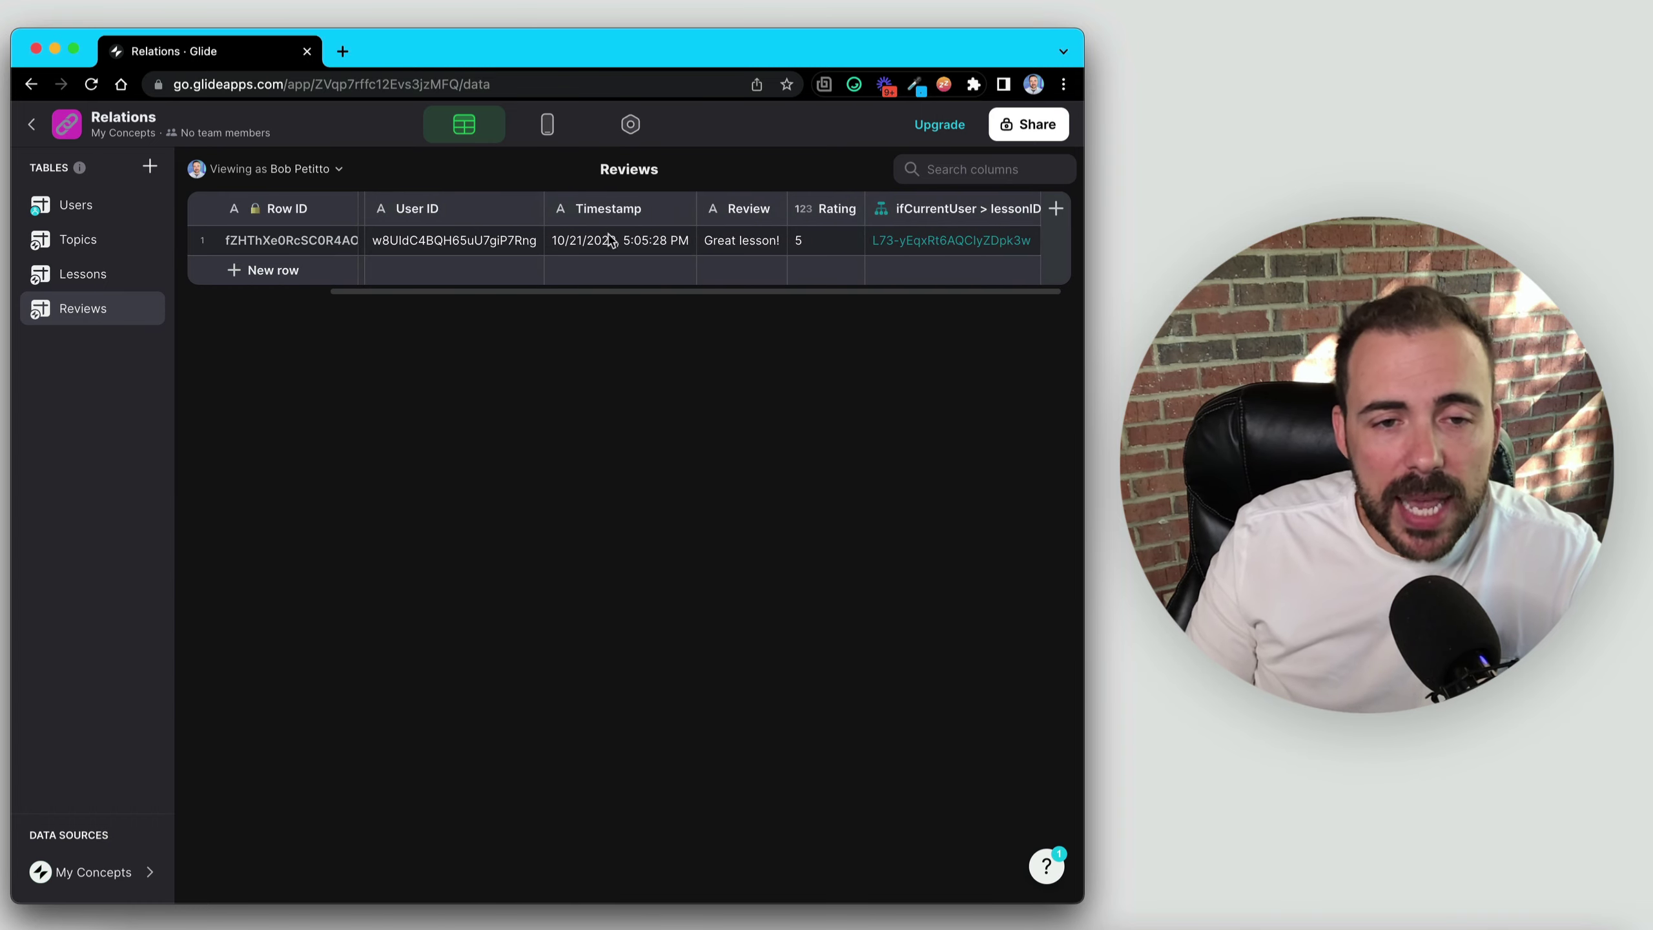
left_click(594, 248)
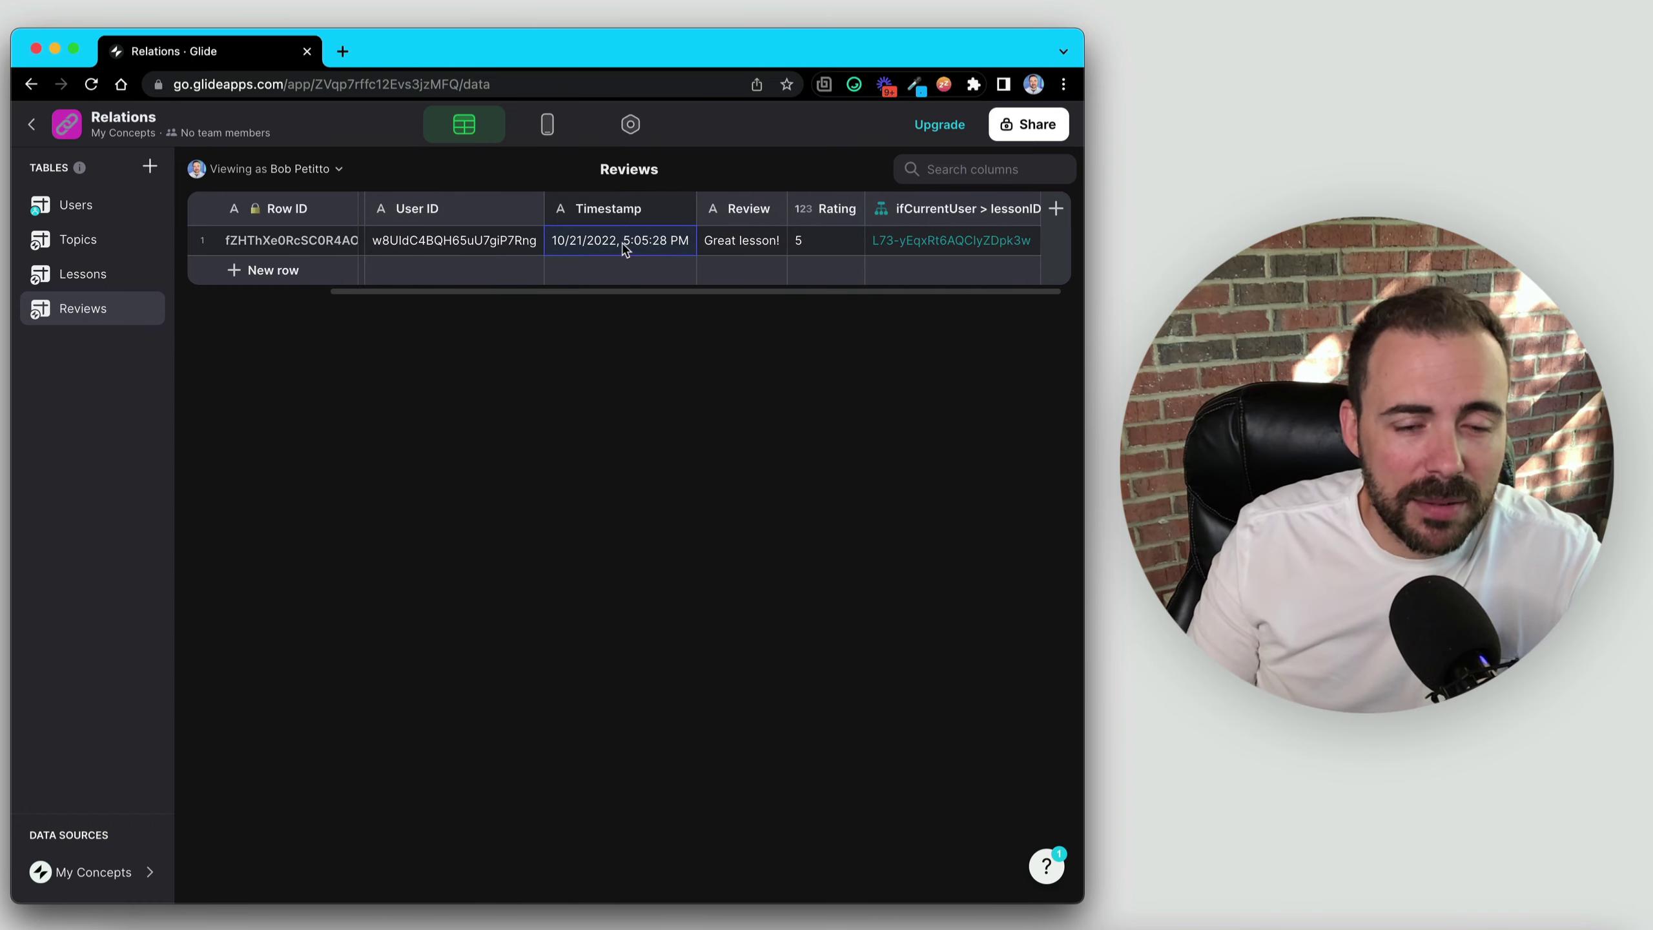
Add a Relative Time column named prettyTimestamp to the Reviews table, with Timestamp as its date
left_click(1056, 208)
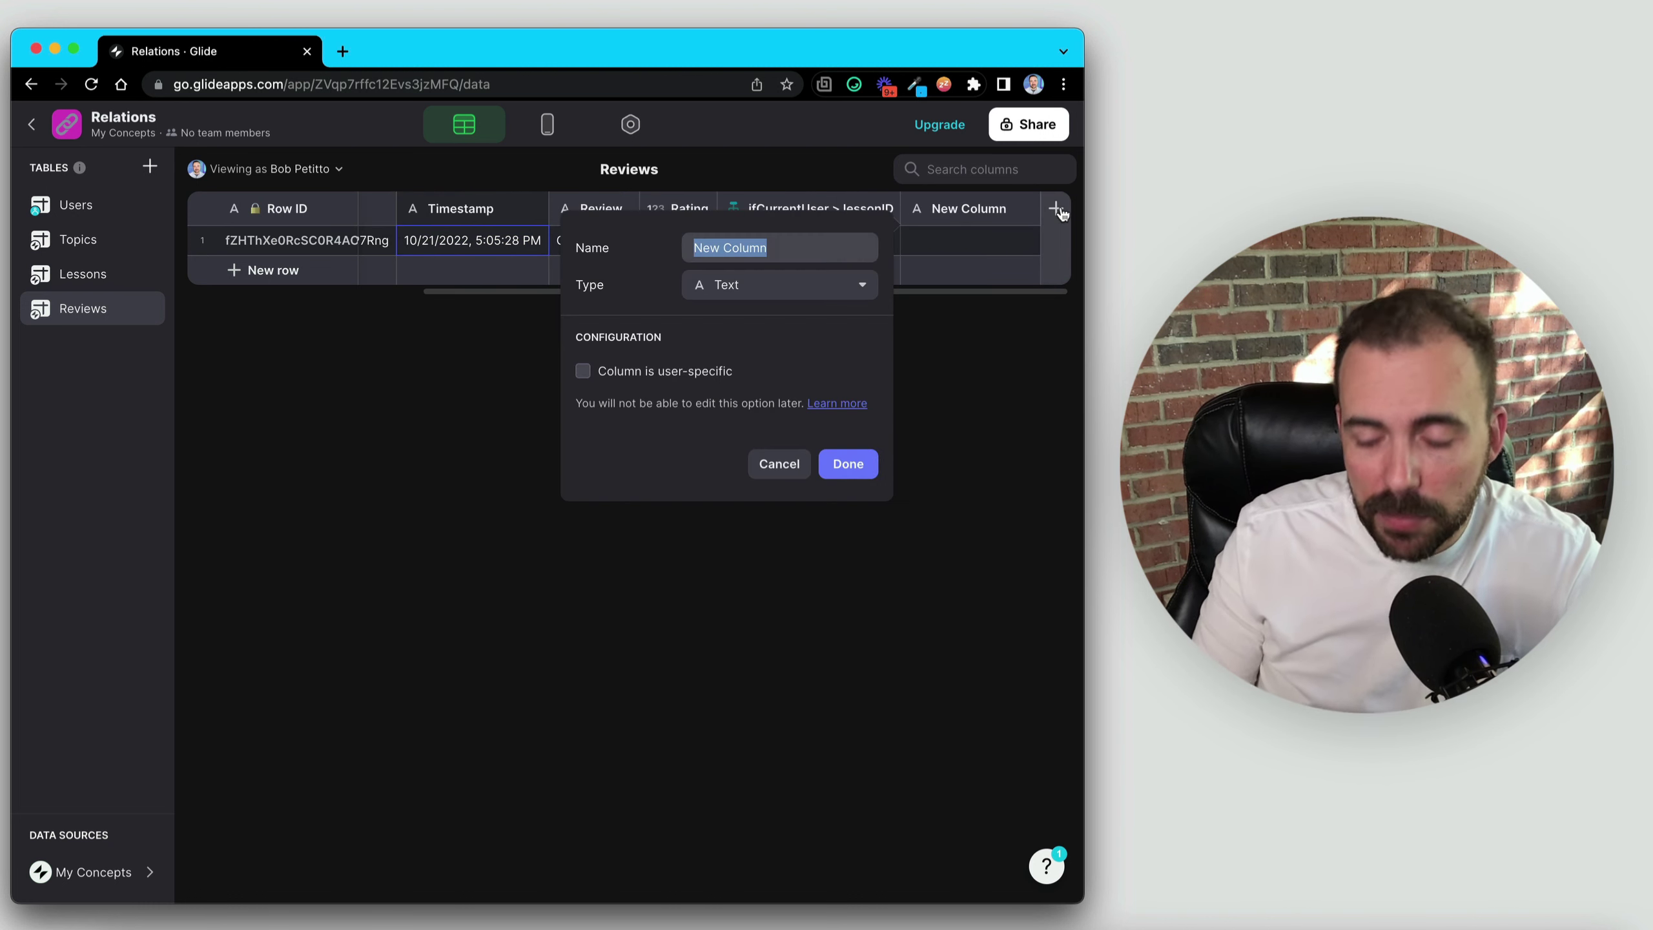
type("pretty")
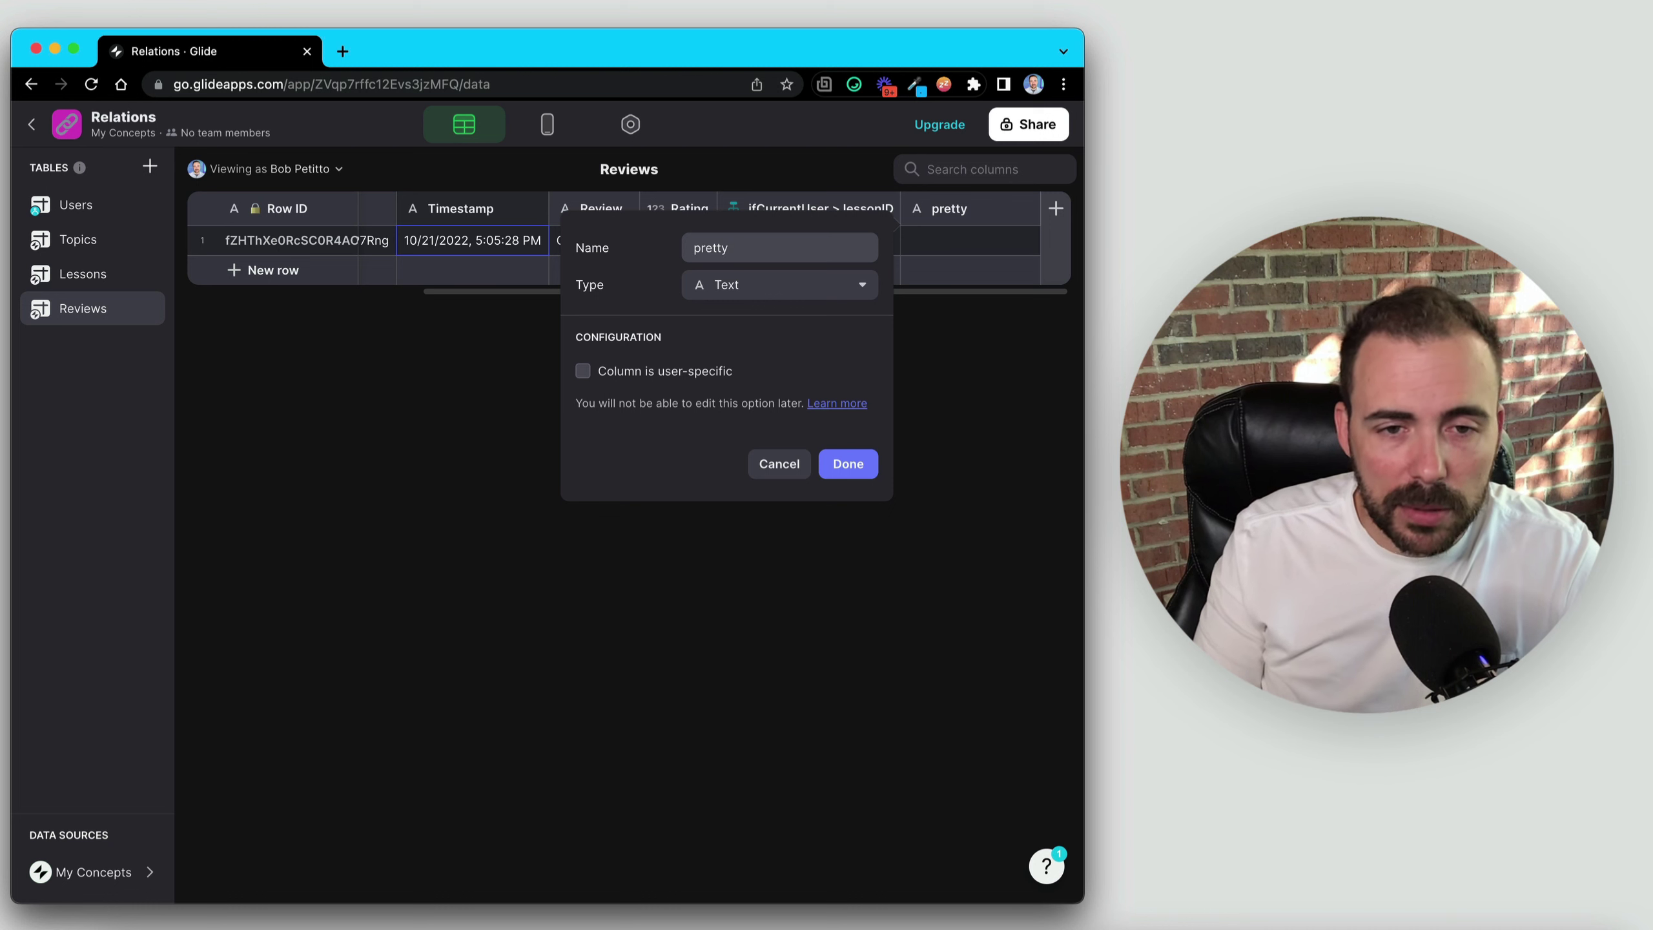
type("Timestamp")
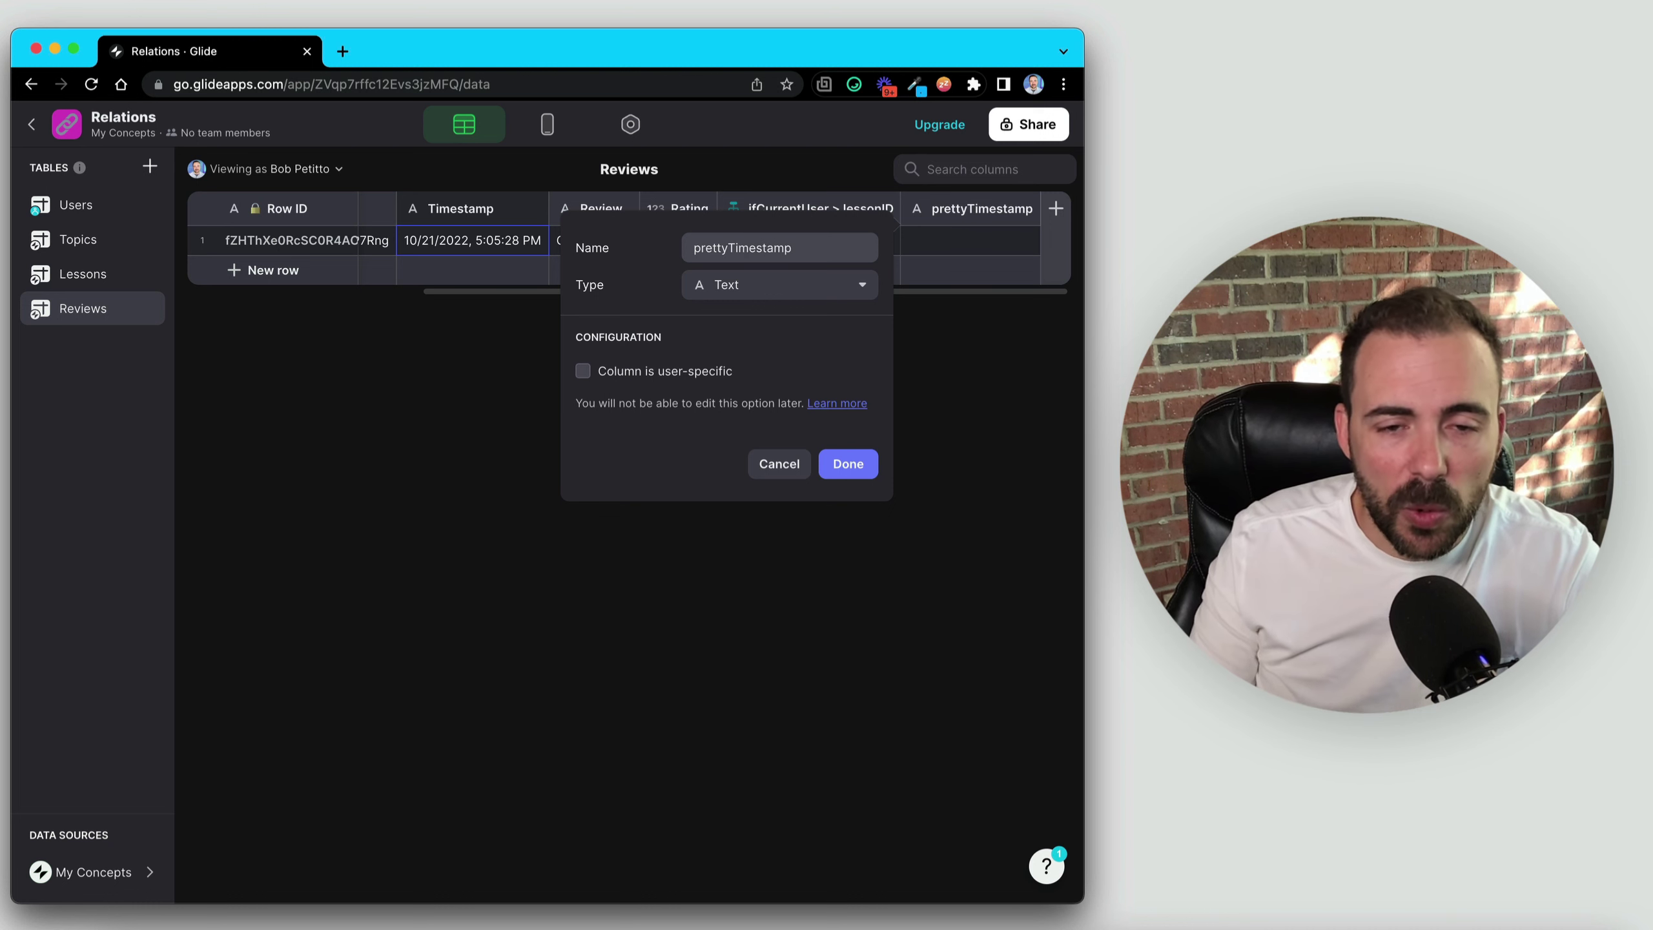
left_click(845, 286)
left_click(746, 314)
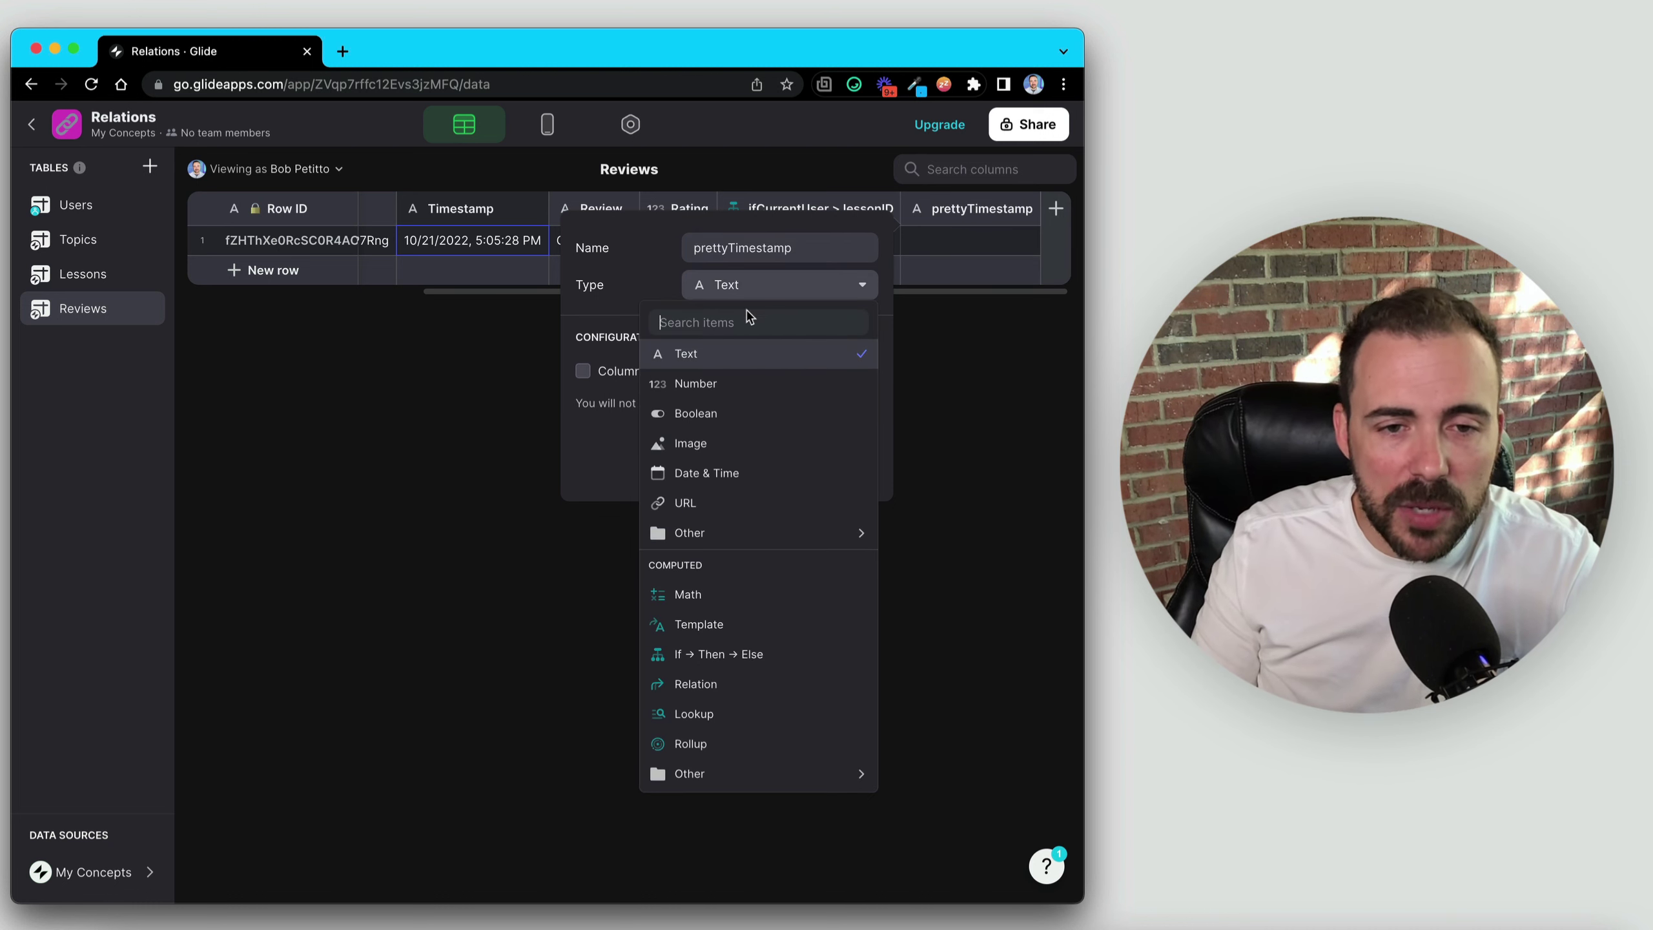
type("rel")
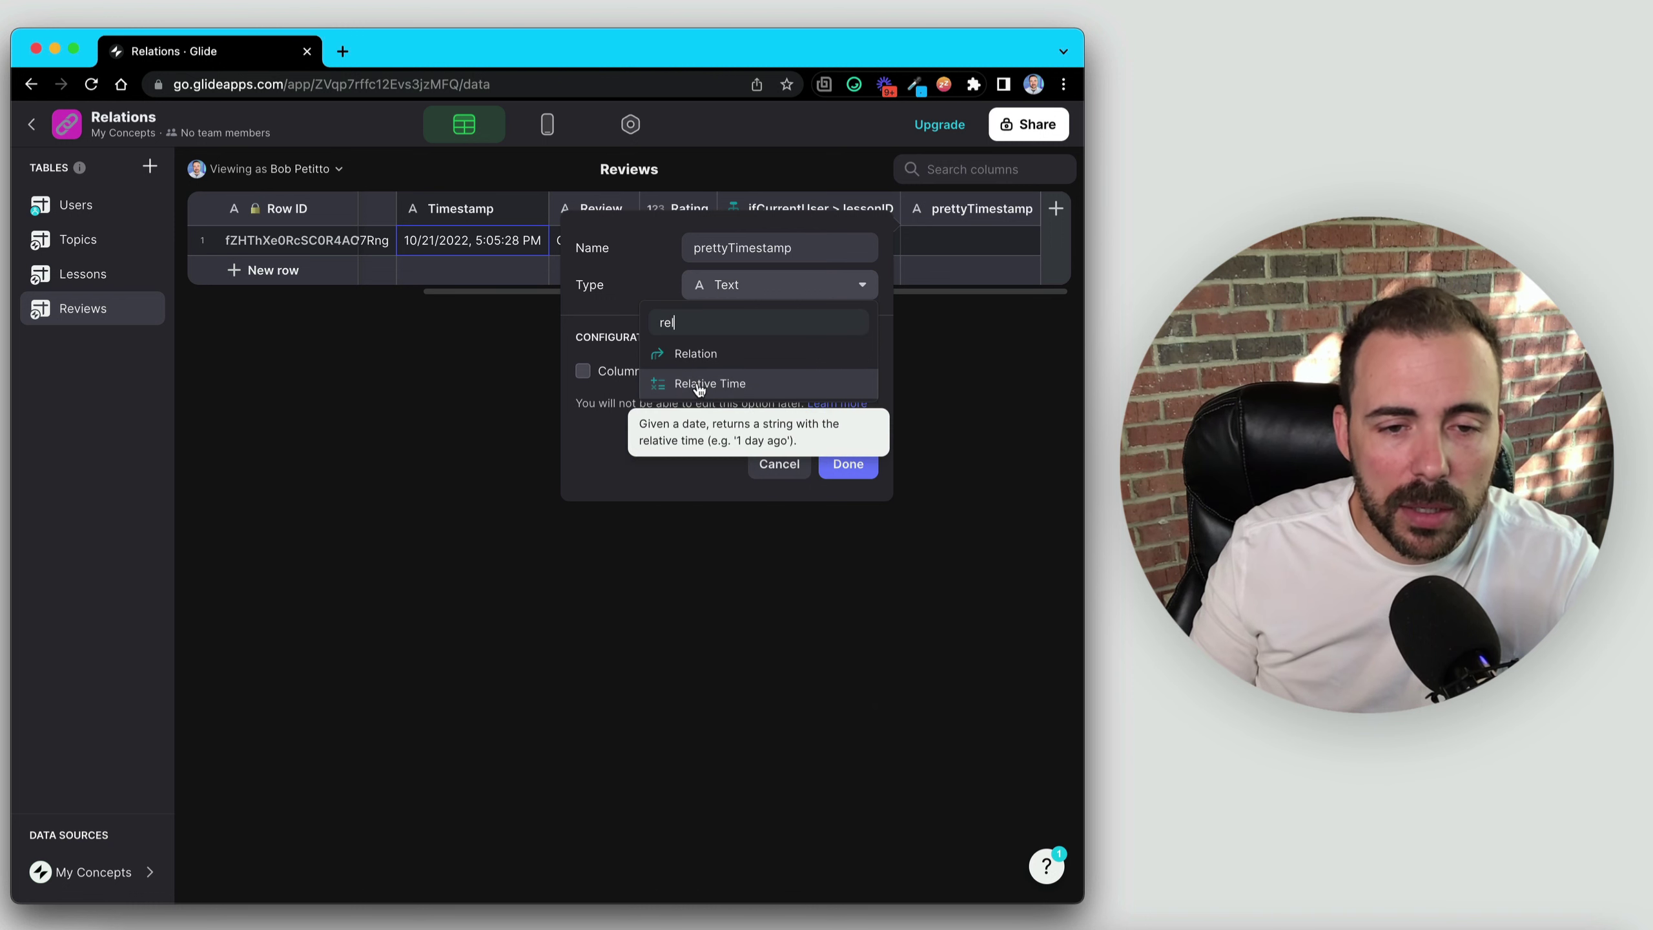
left_click(699, 385)
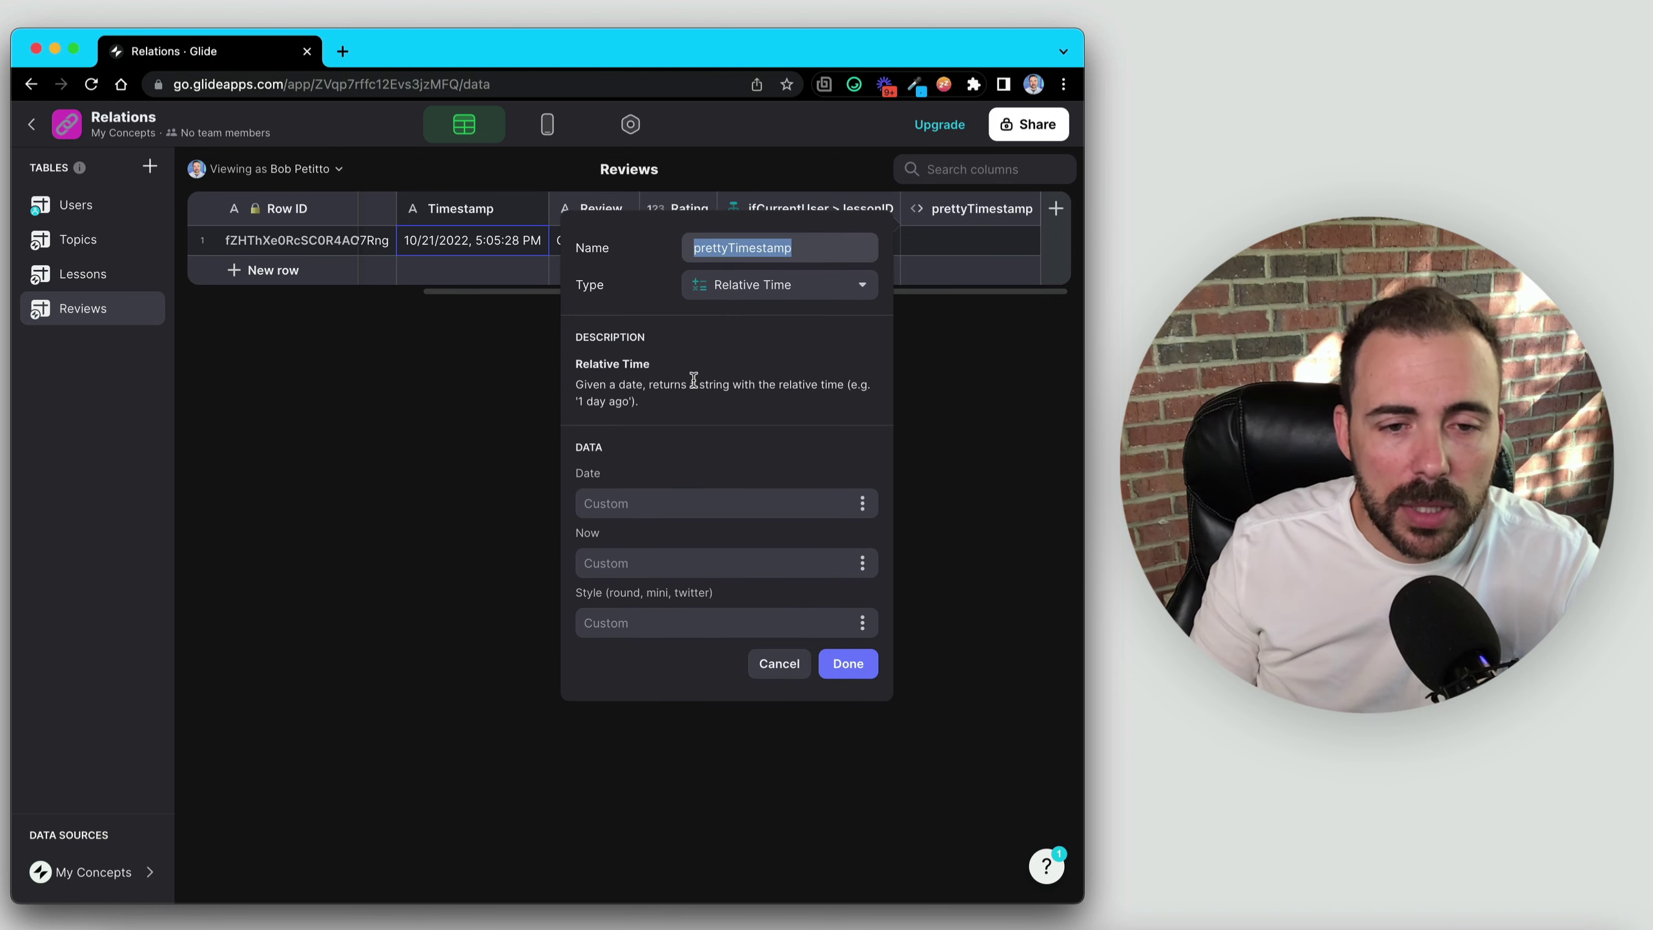
left_click(864, 507)
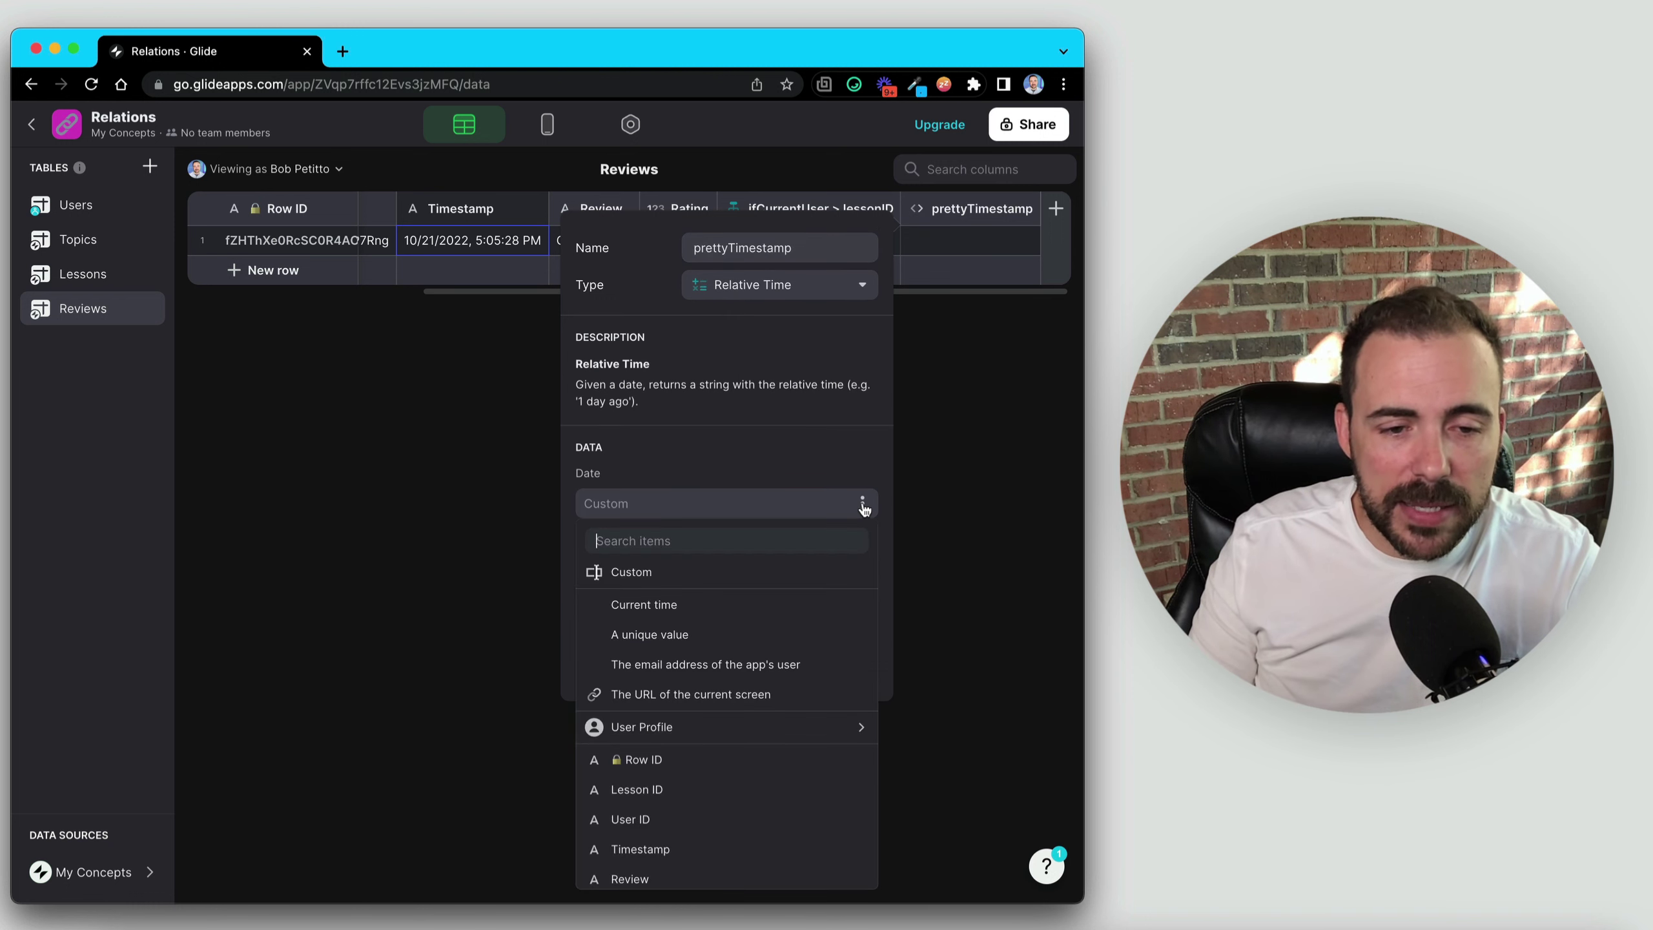
left_click(738, 852)
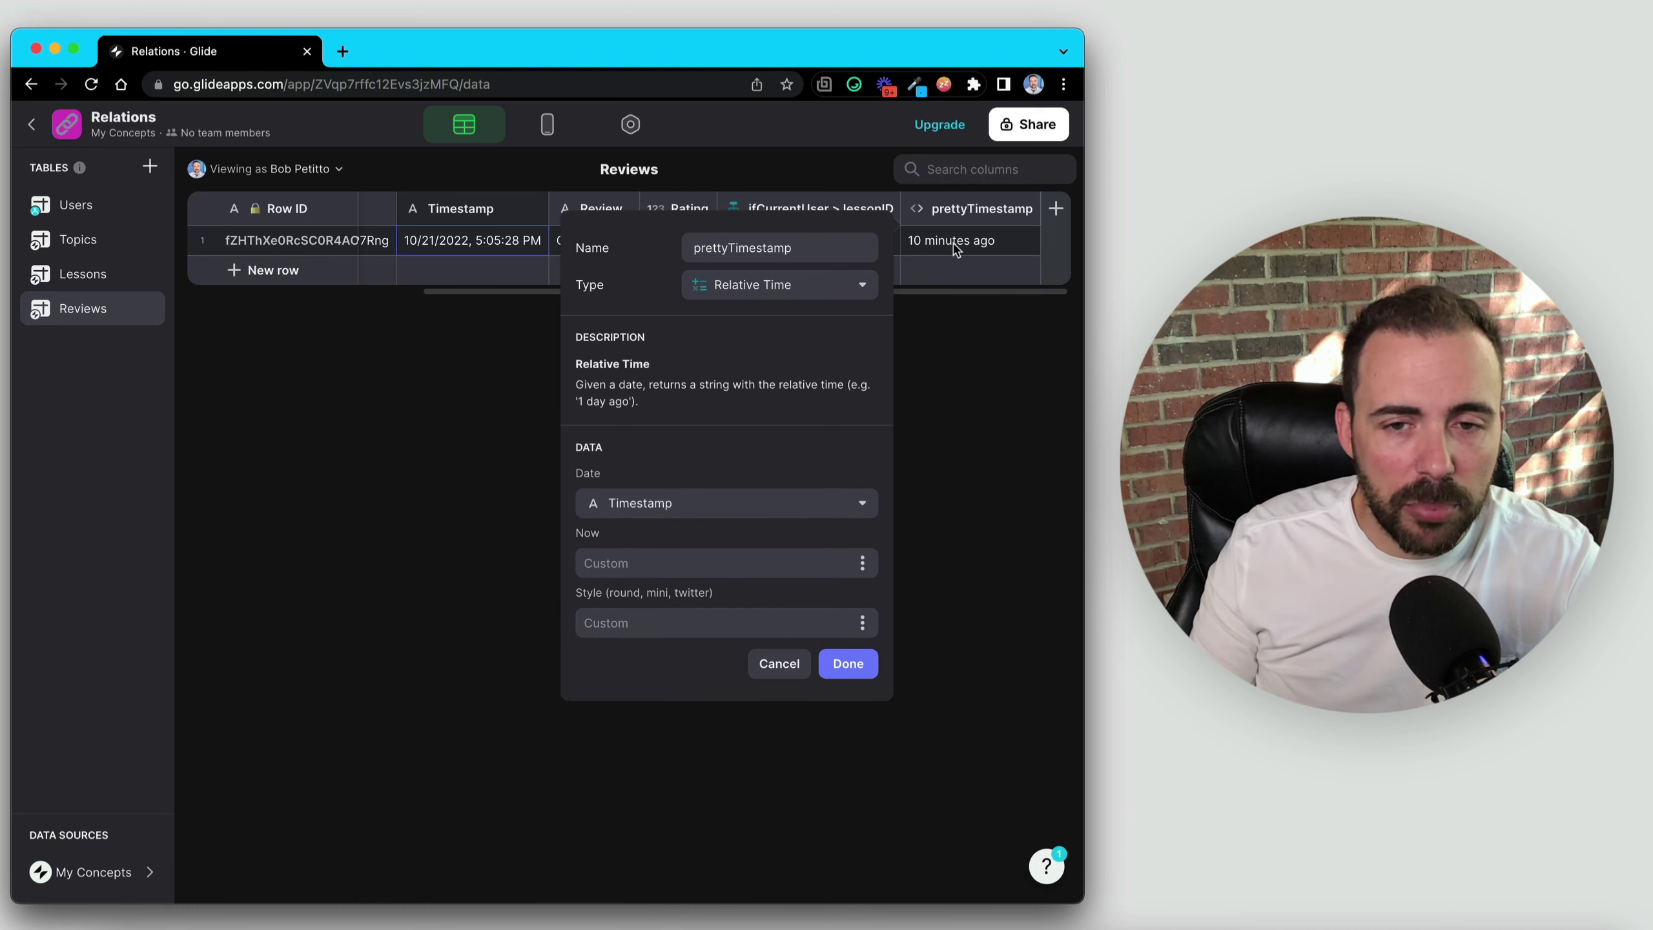
left_click(862, 664)
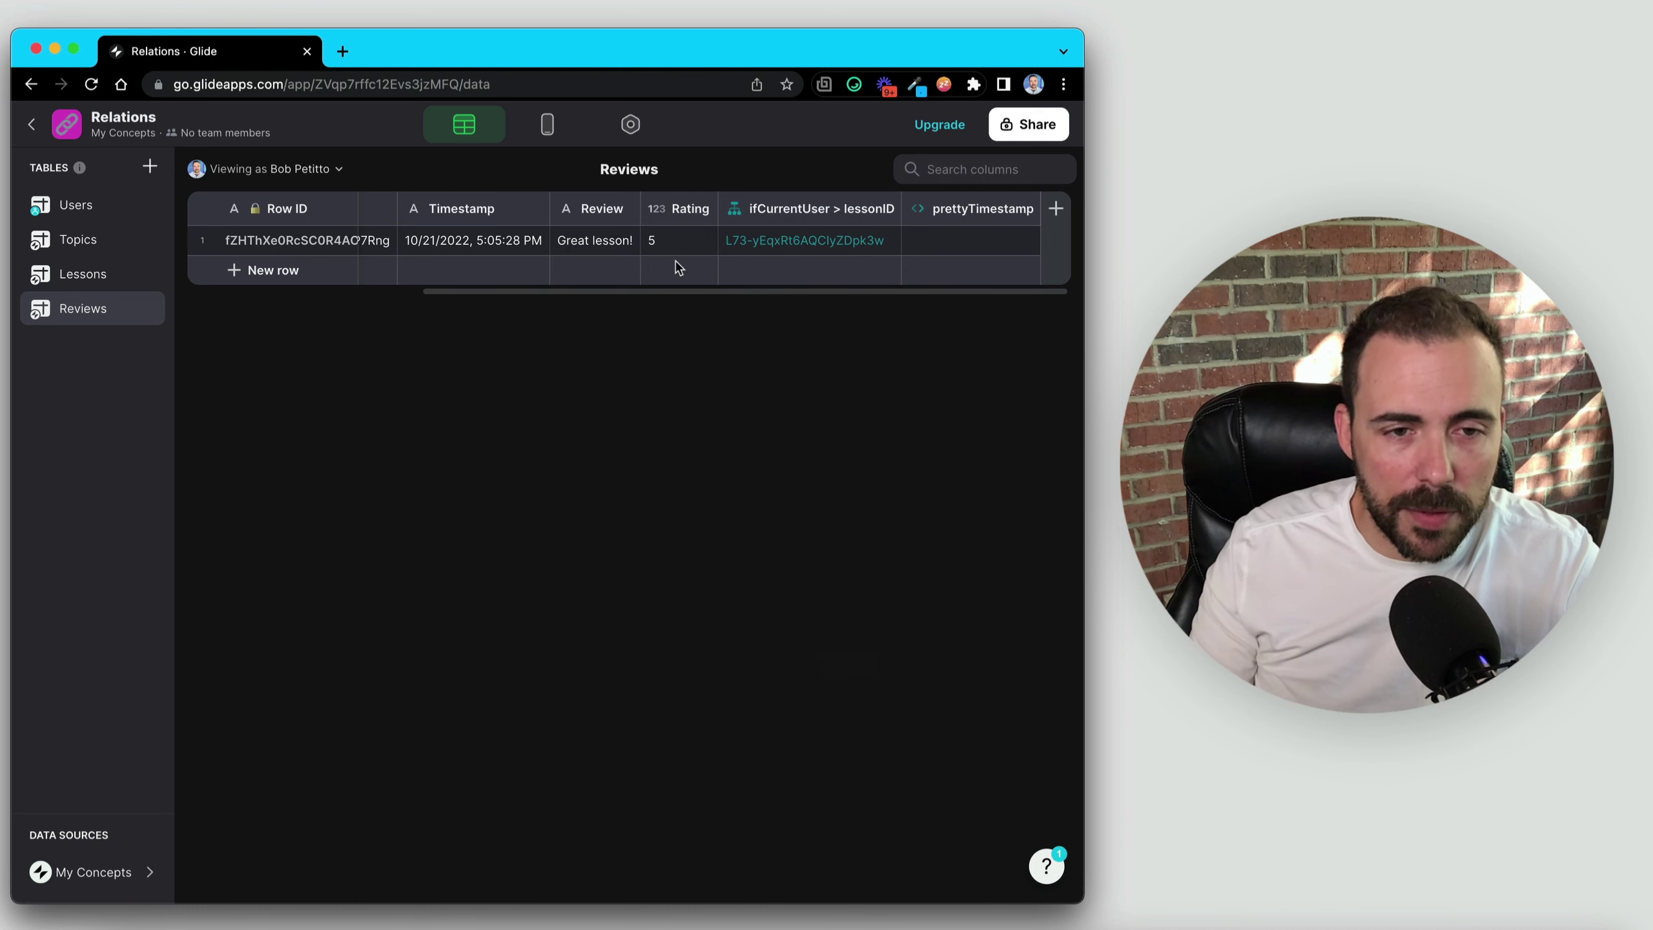
Compare the review's Timestamp with its prettyTimestamp value, and check its Review and Rating entries
left_click(473, 247)
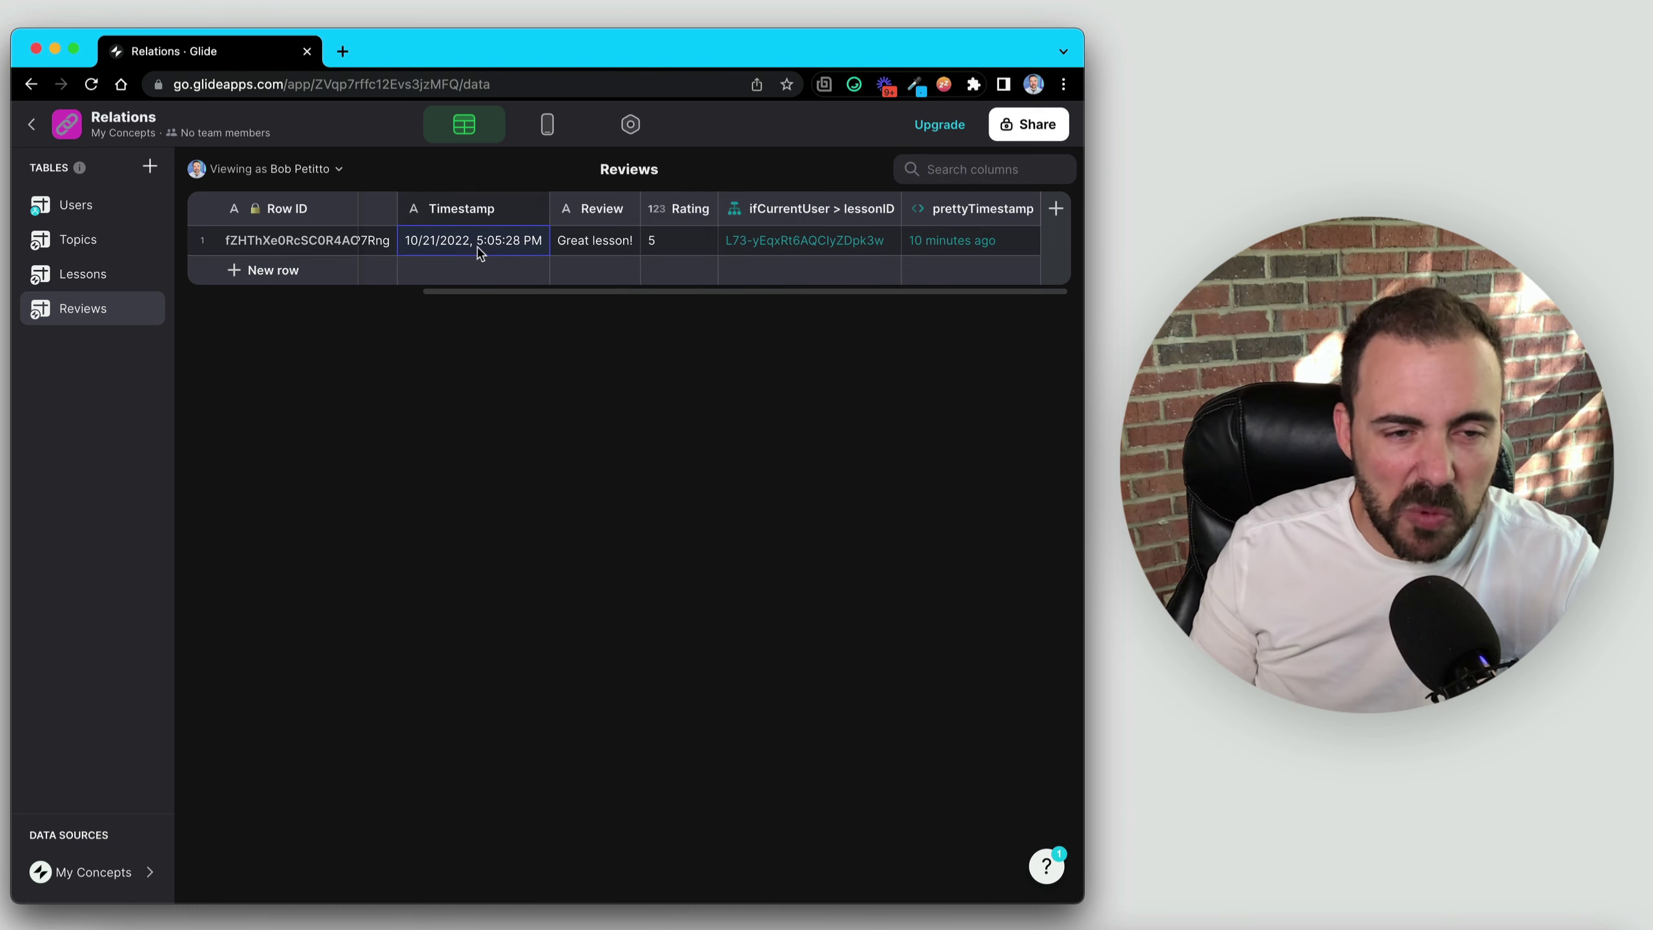
left_click(968, 242)
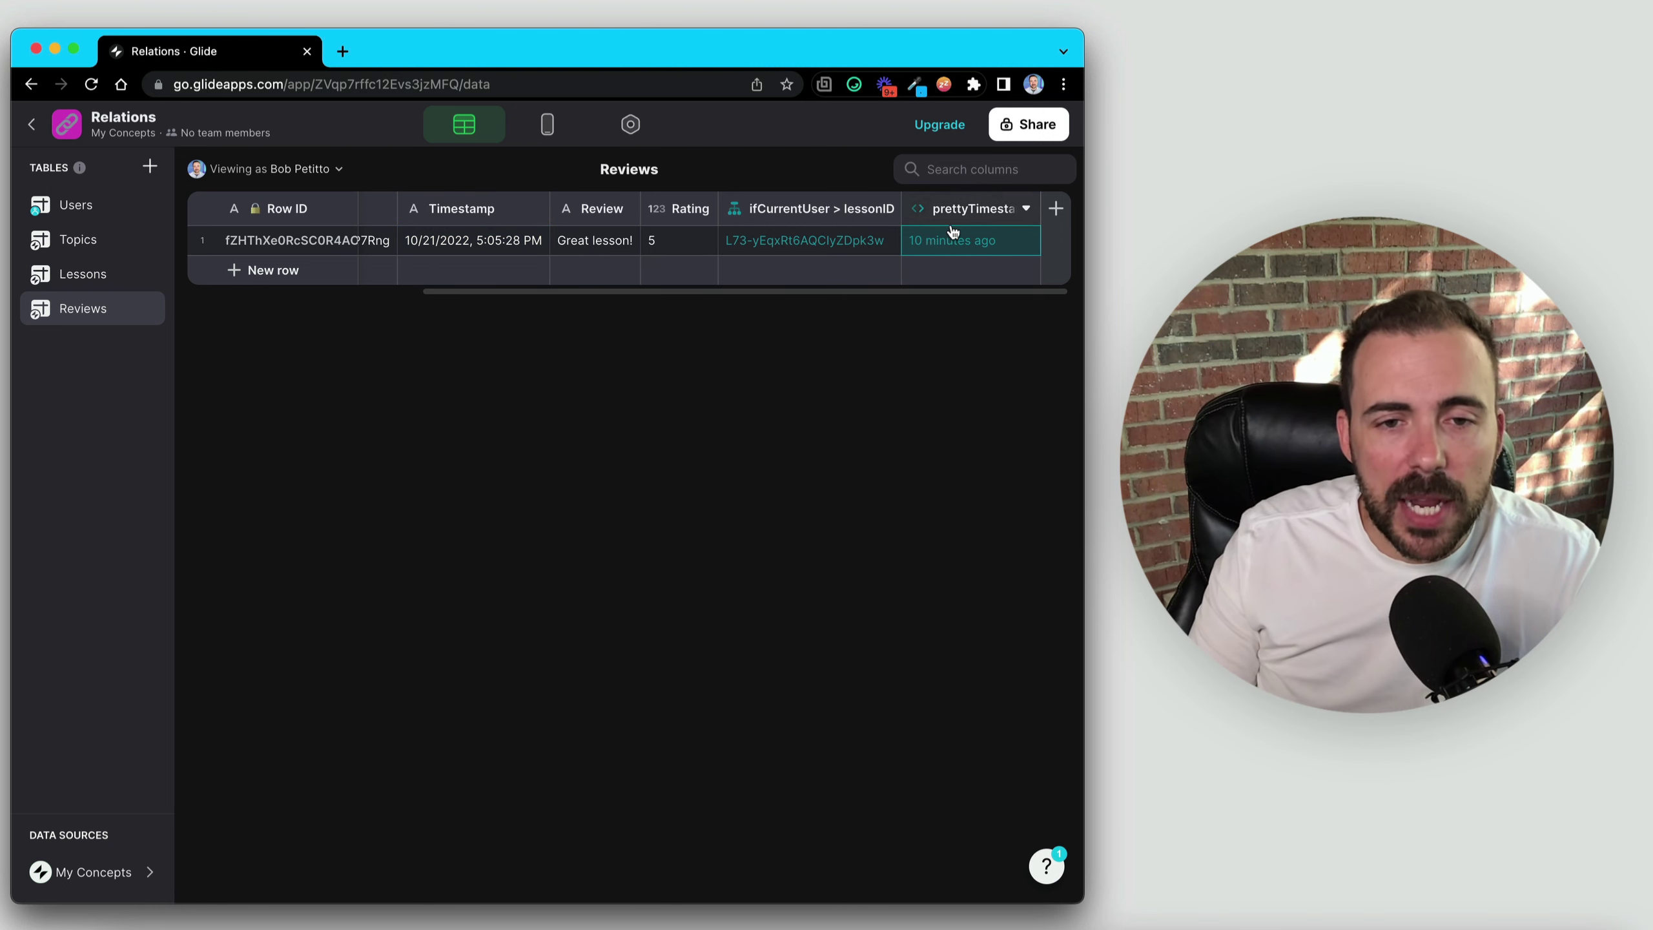
left_click(612, 244)
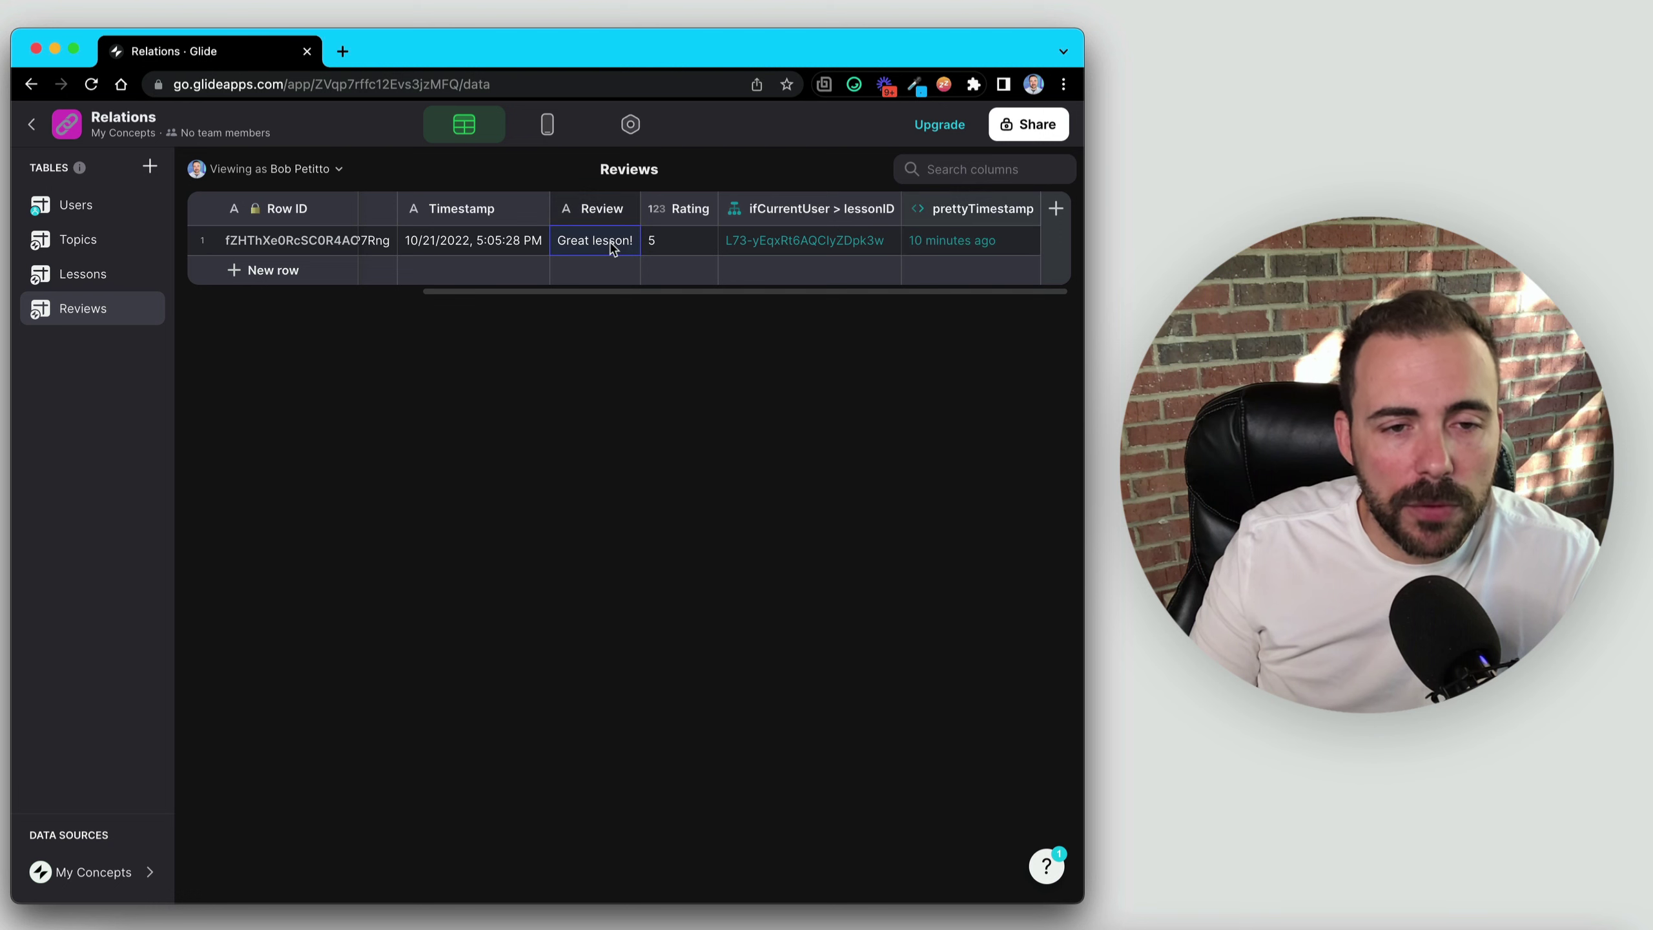
left_click(691, 246)
scroll(651, 241, "left", 5)
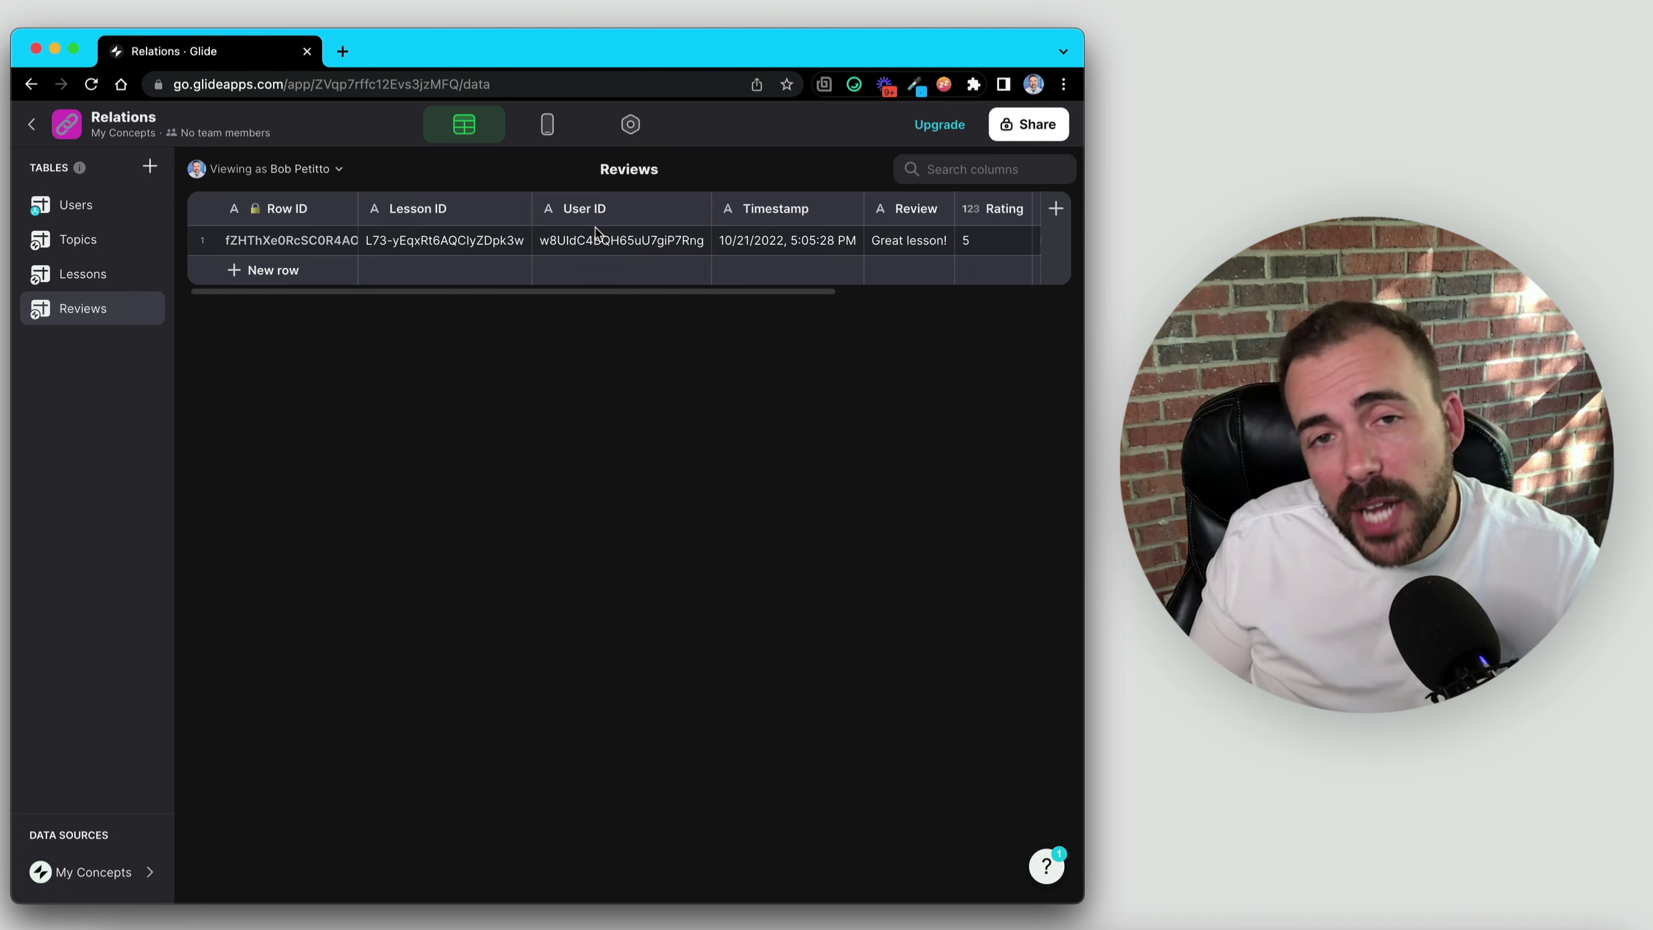
Trace the review's User ID to the Users table and its Email column, and recheck the Review and Rating values in Reviews
left_click(627, 241)
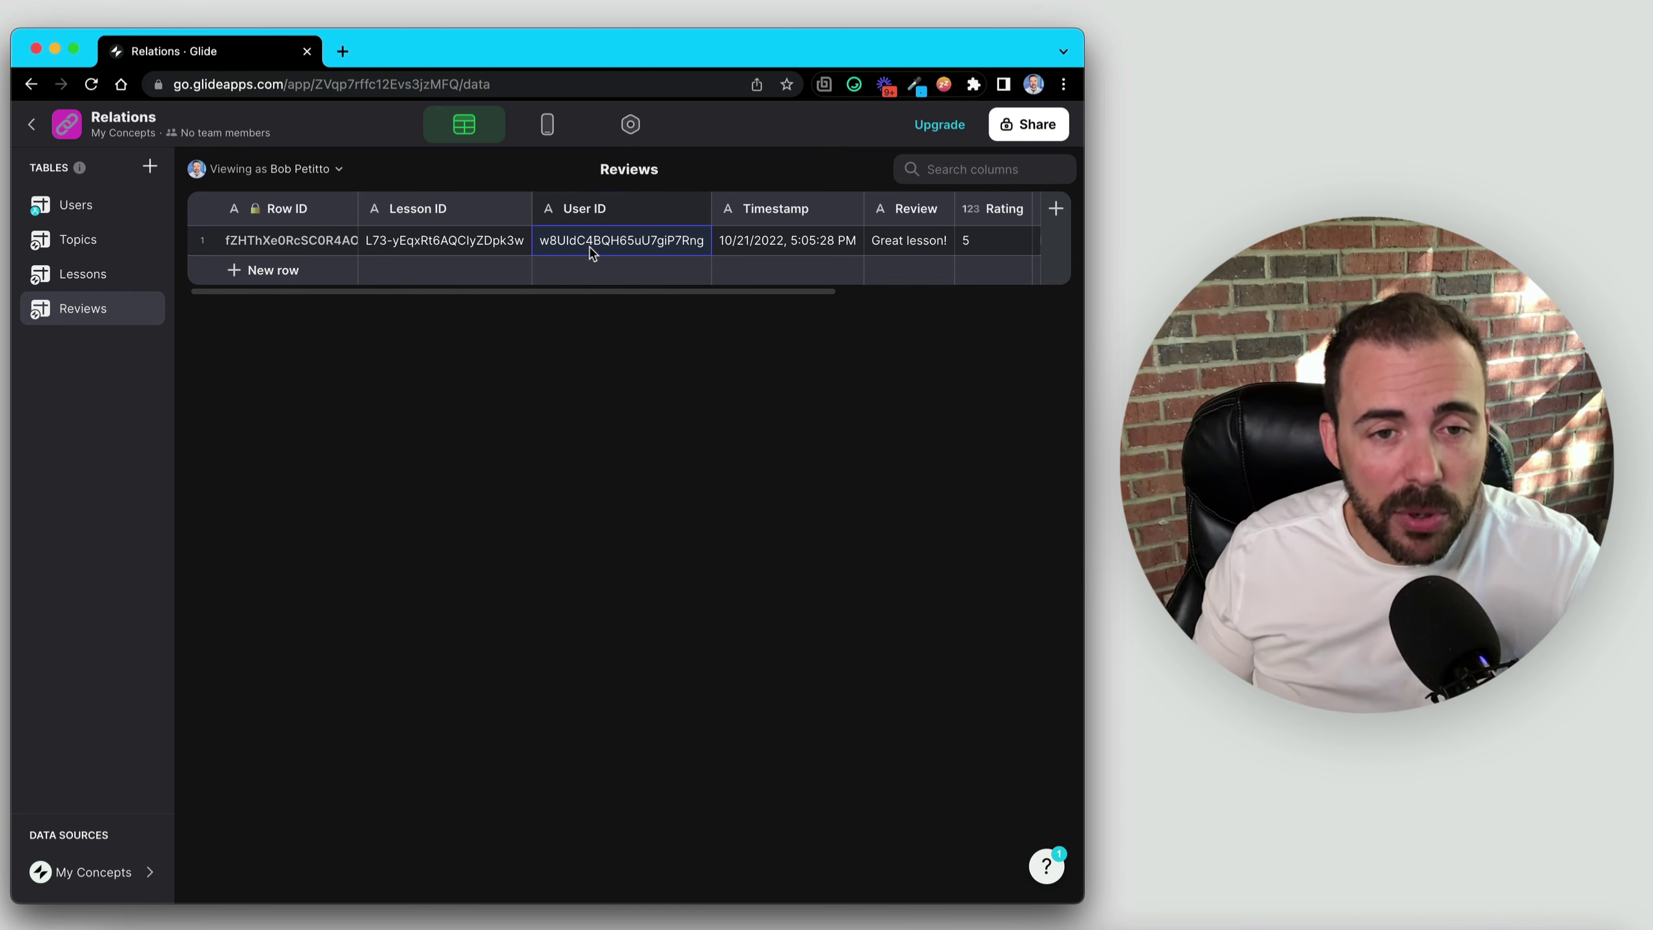
left_click(75, 210)
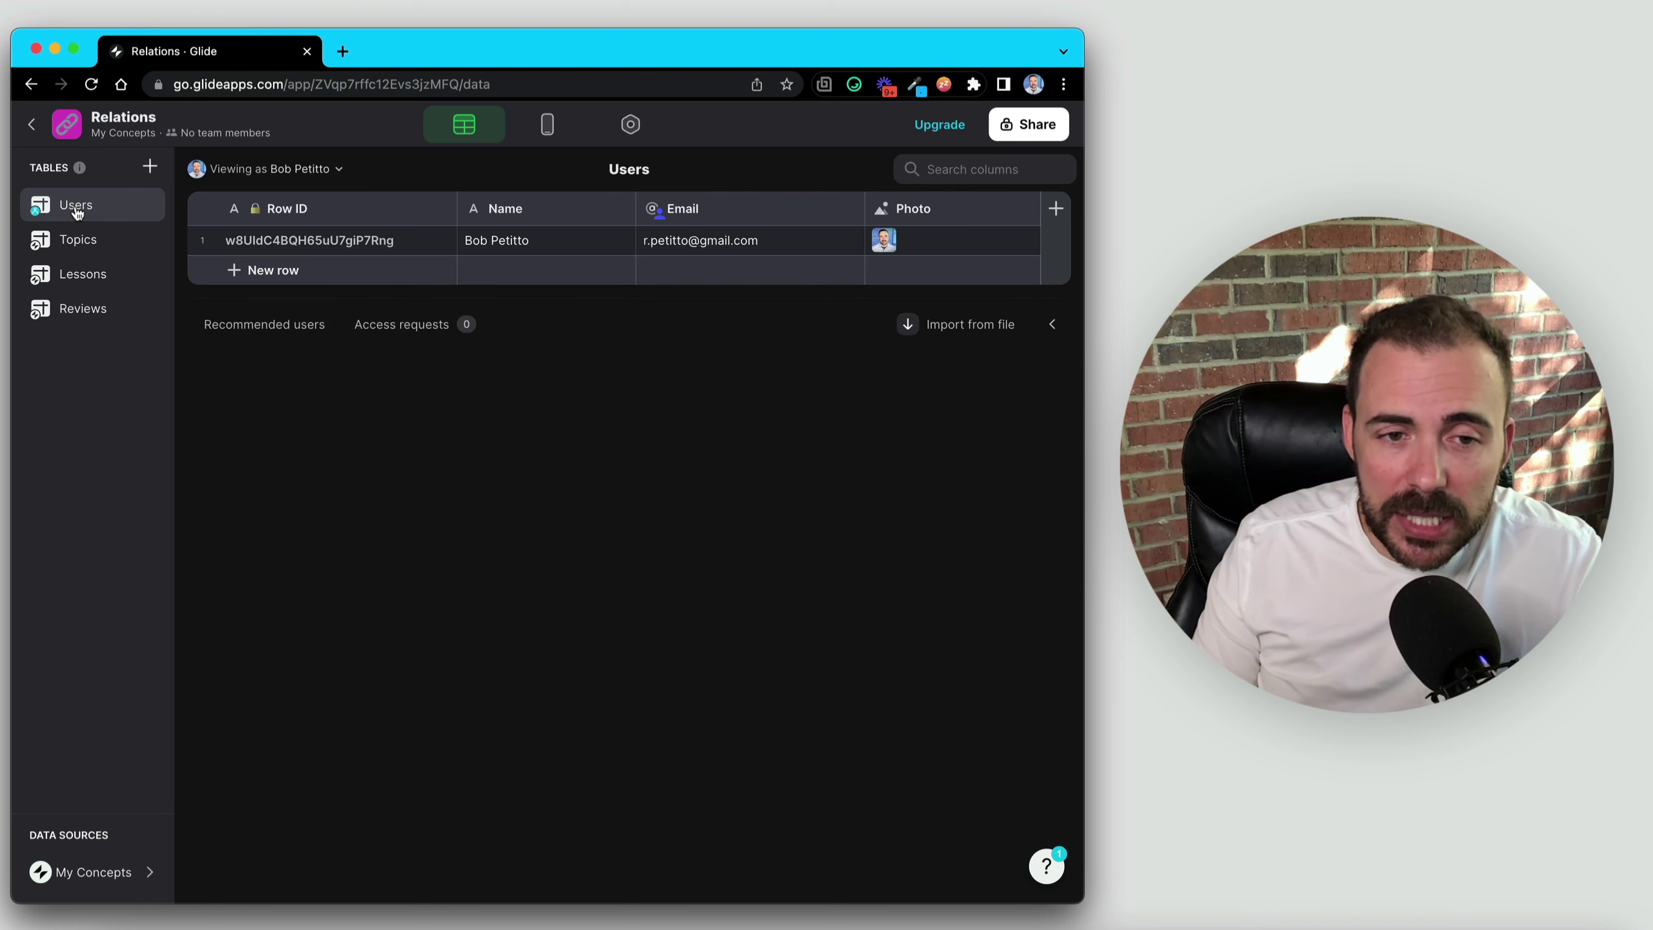
left_click(734, 253)
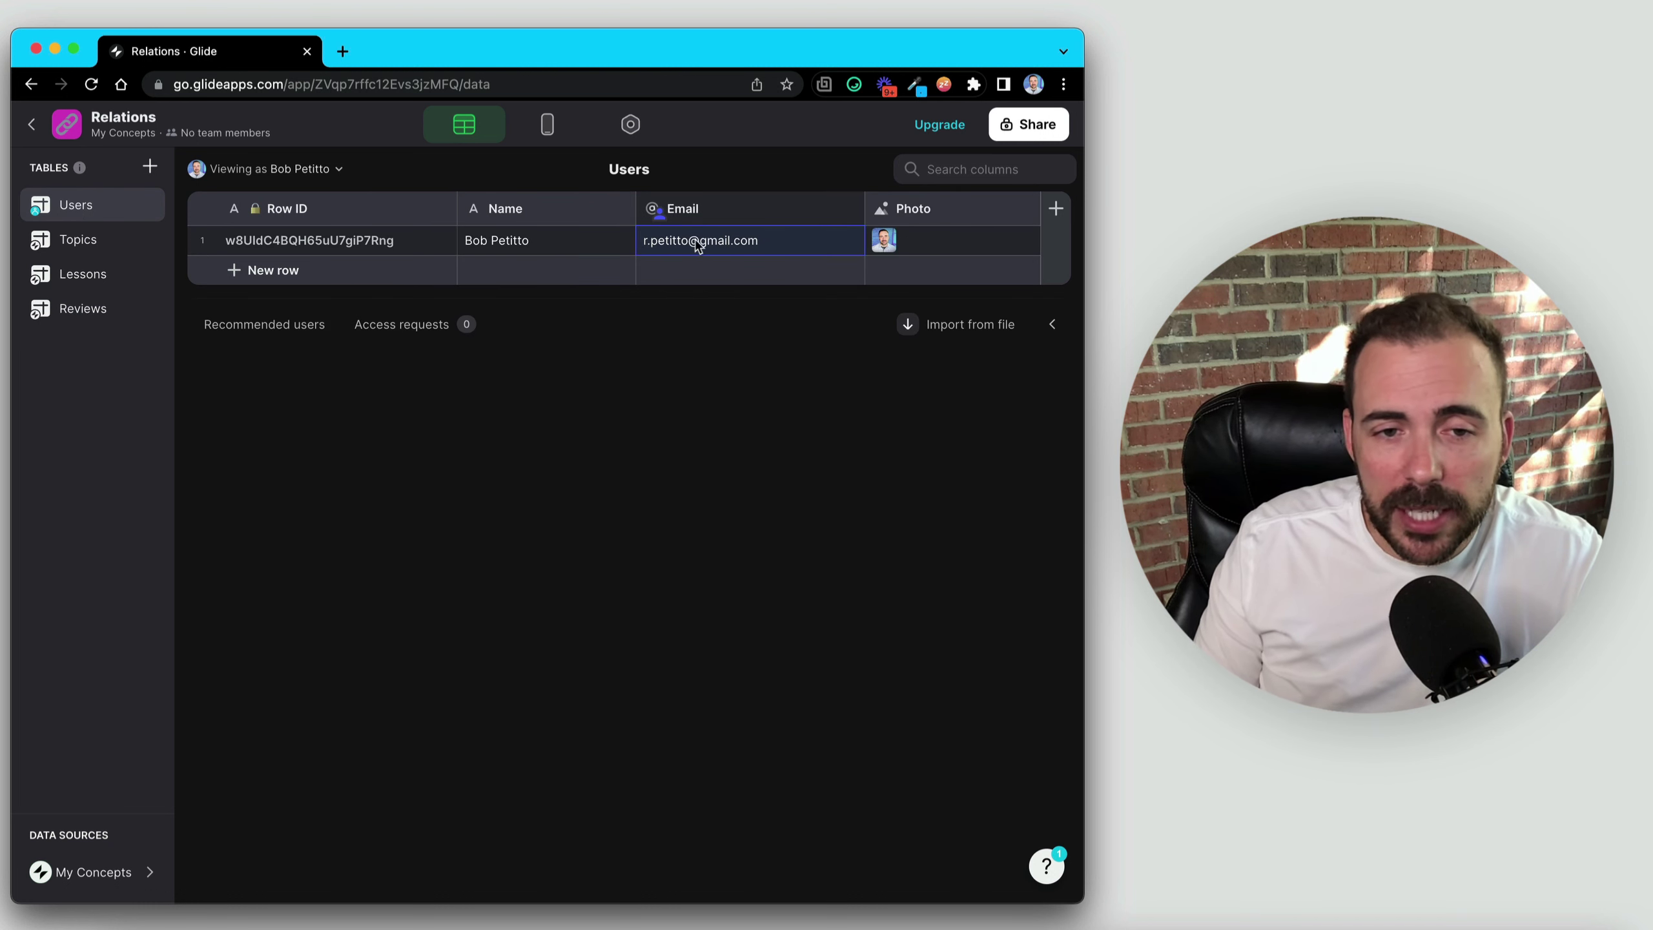
left_click(72, 246)
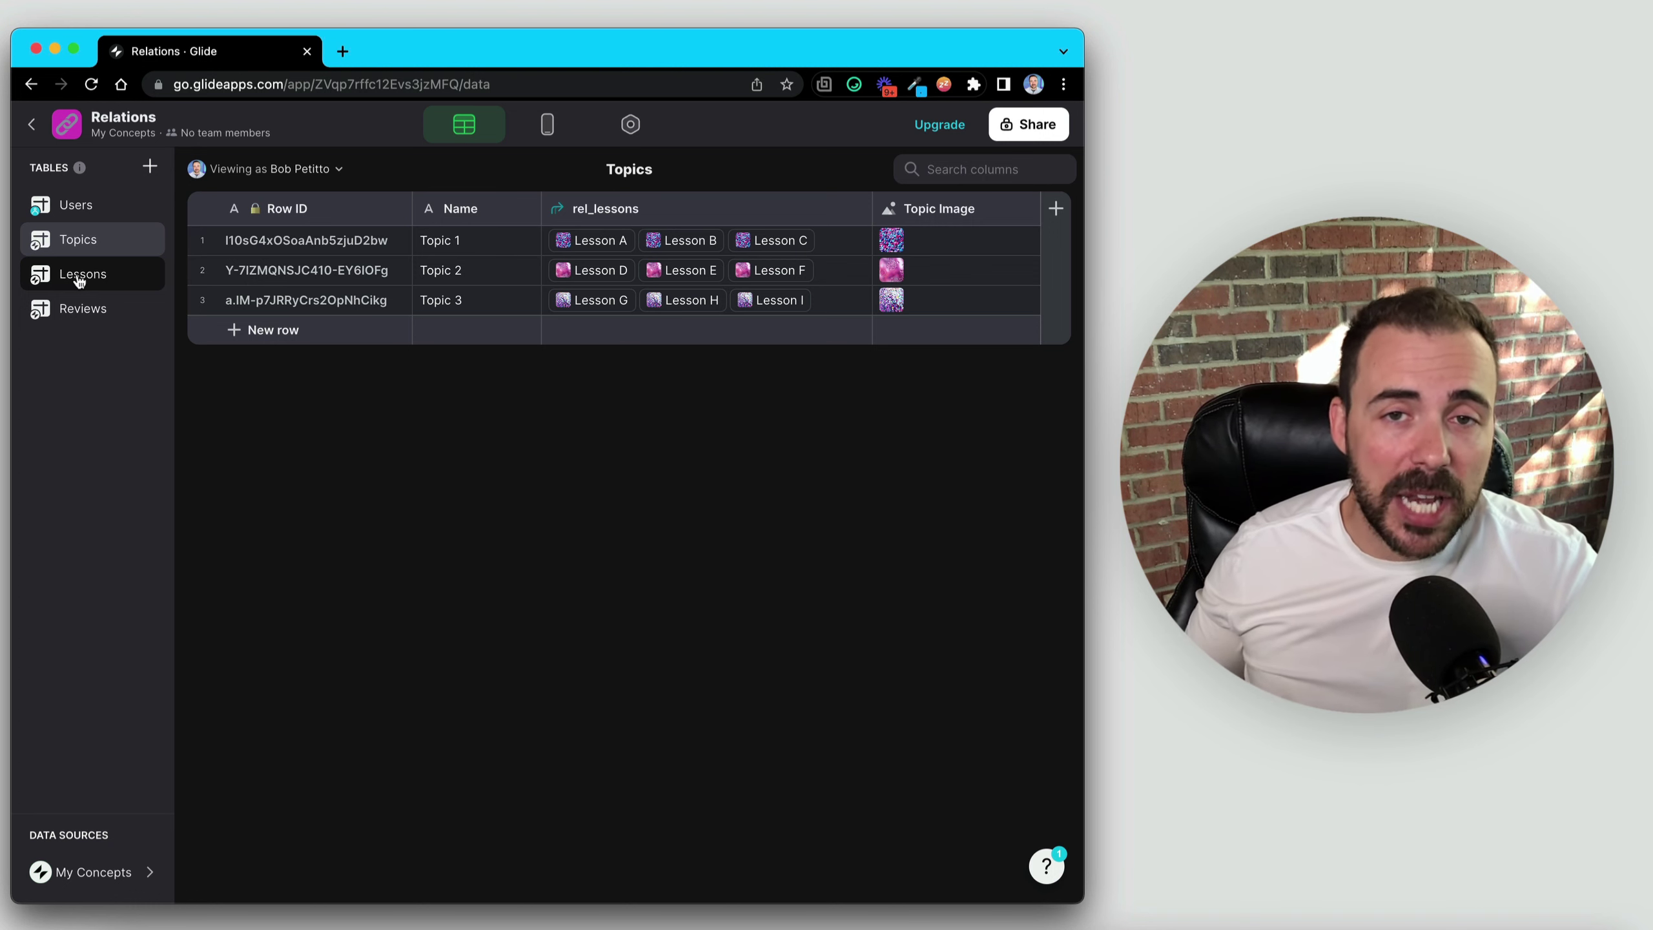
left_click(83, 308)
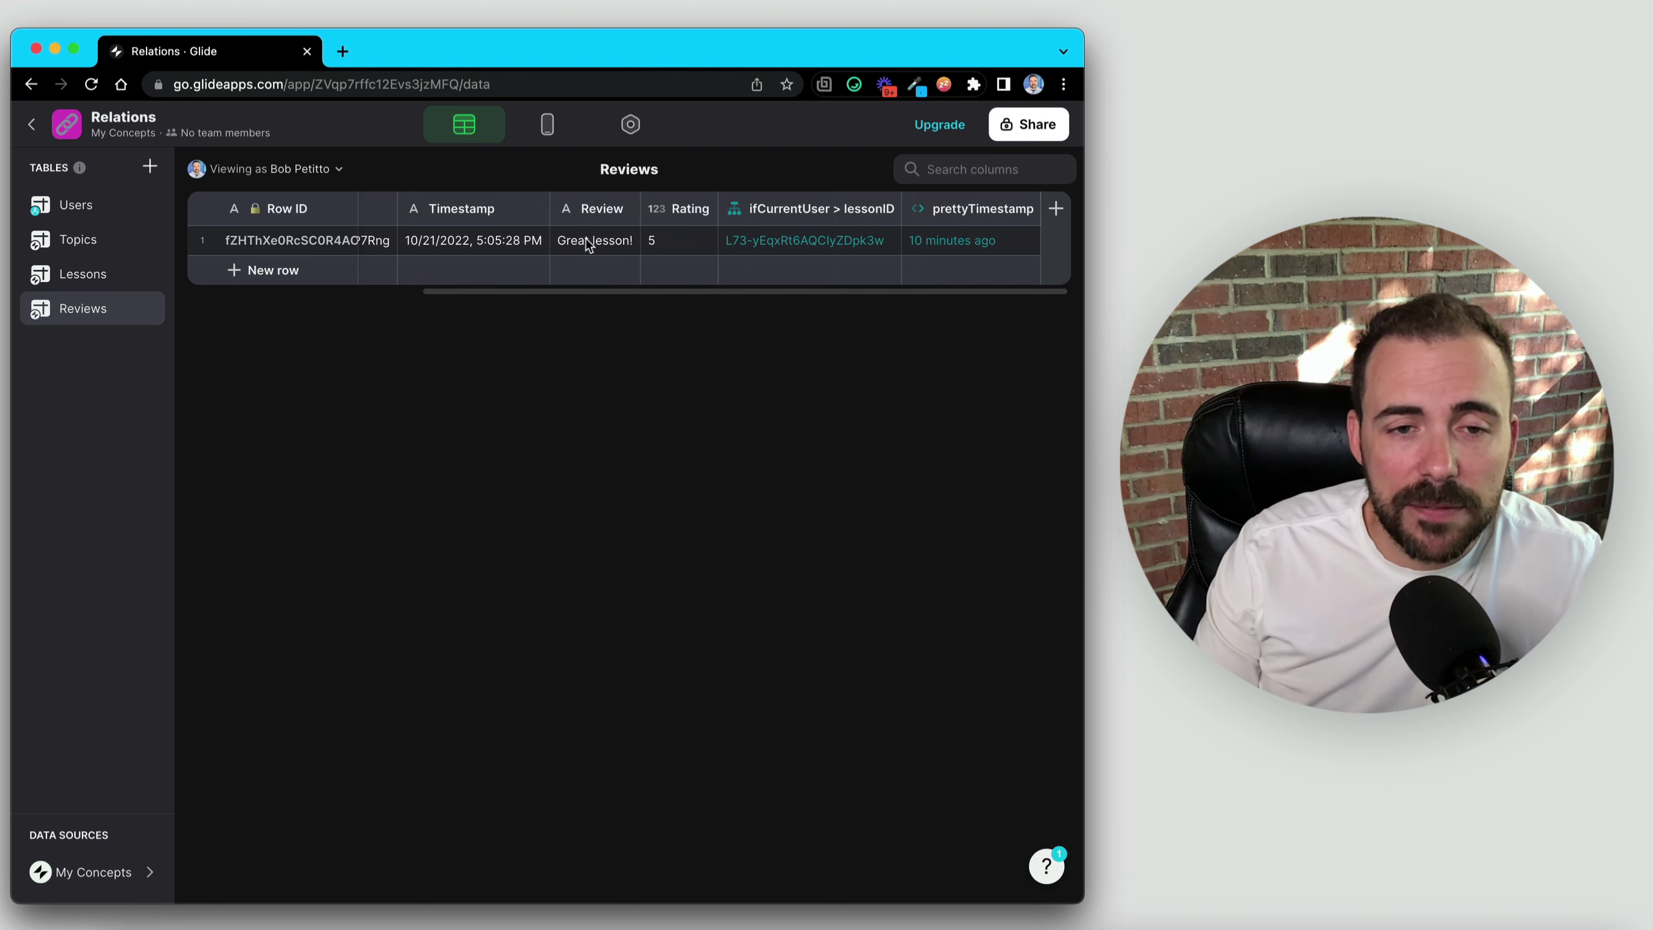
left_click(585, 240)
left_click(681, 238)
Switch the lesson screen's Reviews inline list to the Cards style with the outlined, shadowless card design
left_click(547, 124)
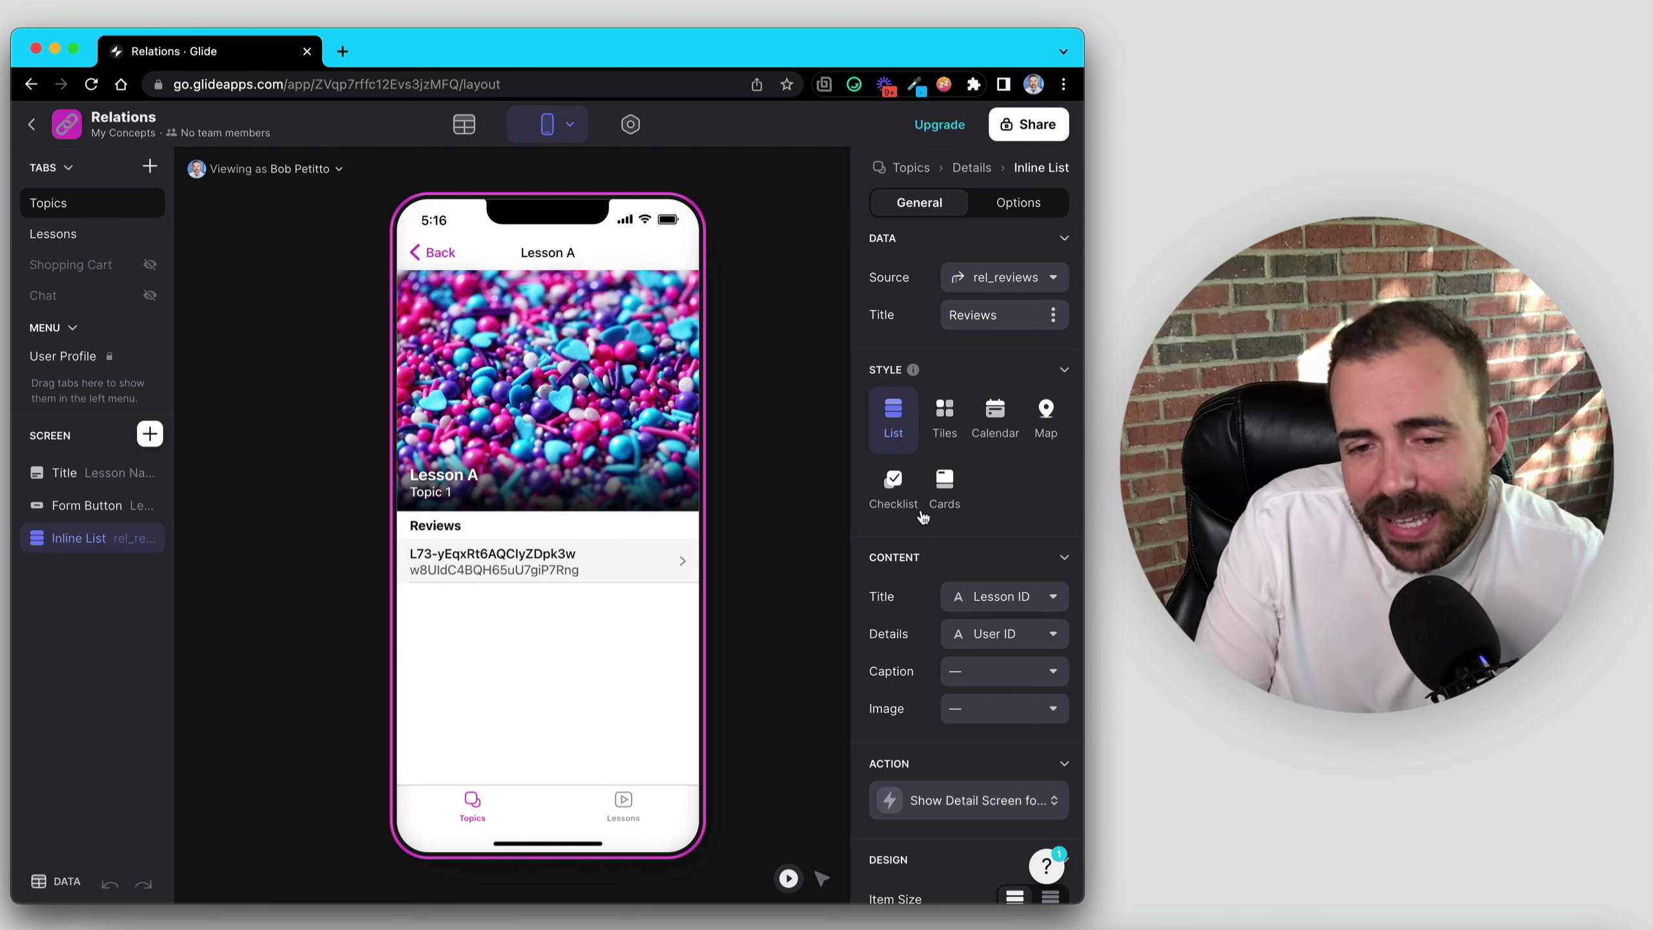
left_click(947, 482)
scroll(1015, 634, "down", 4)
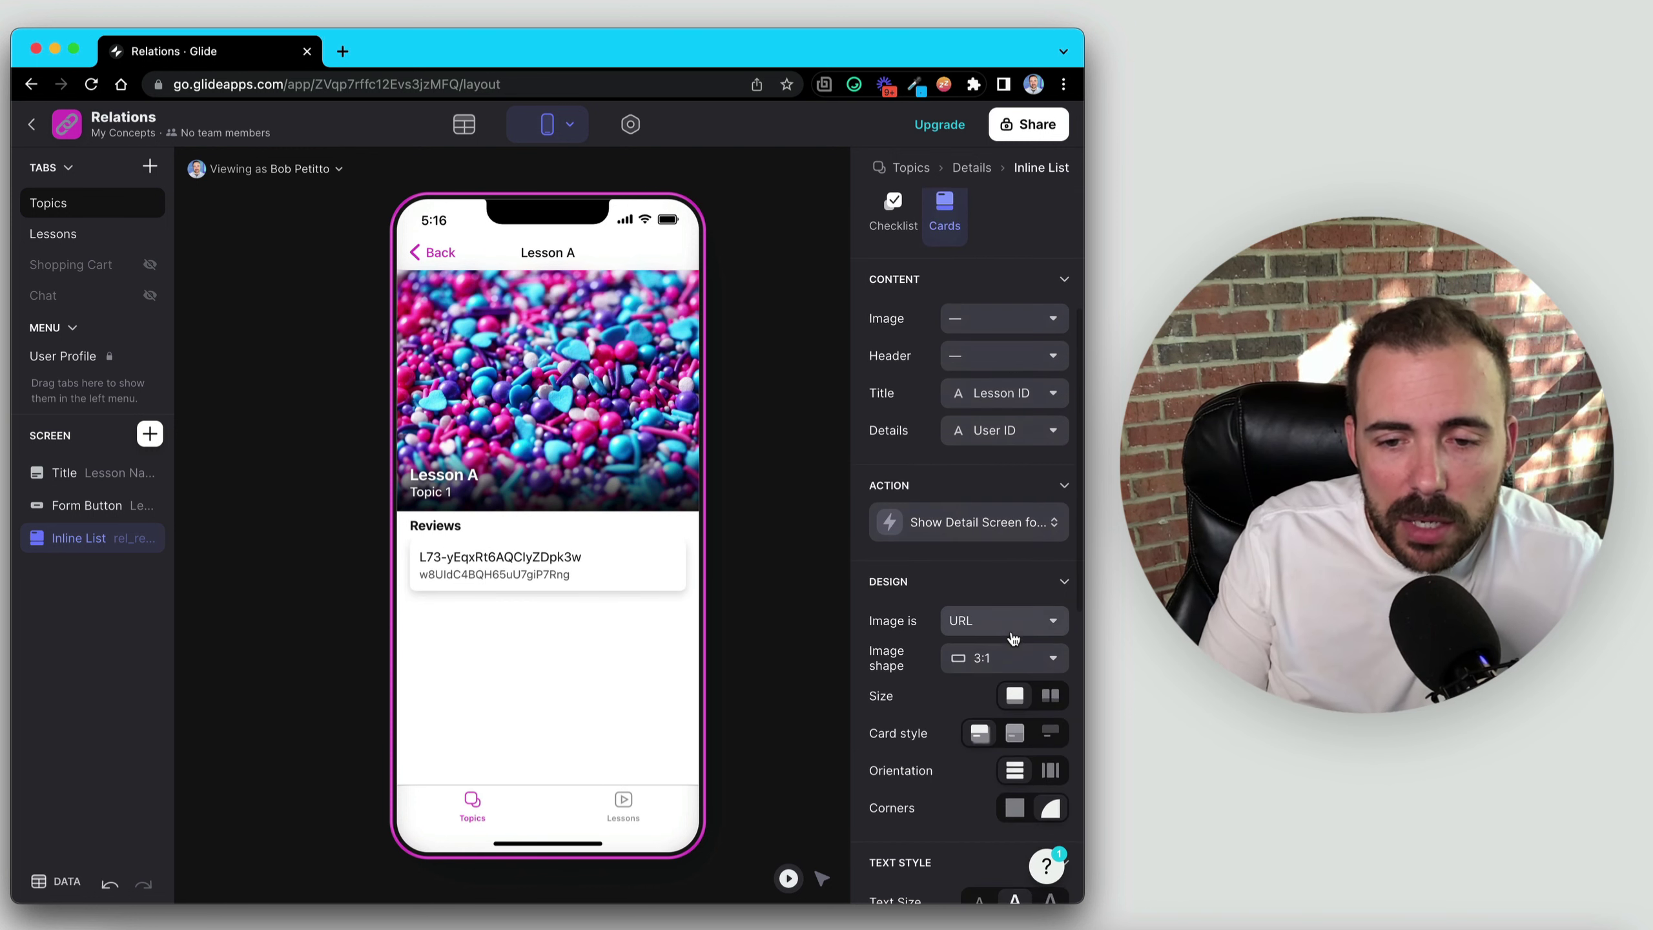
left_click(1013, 734)
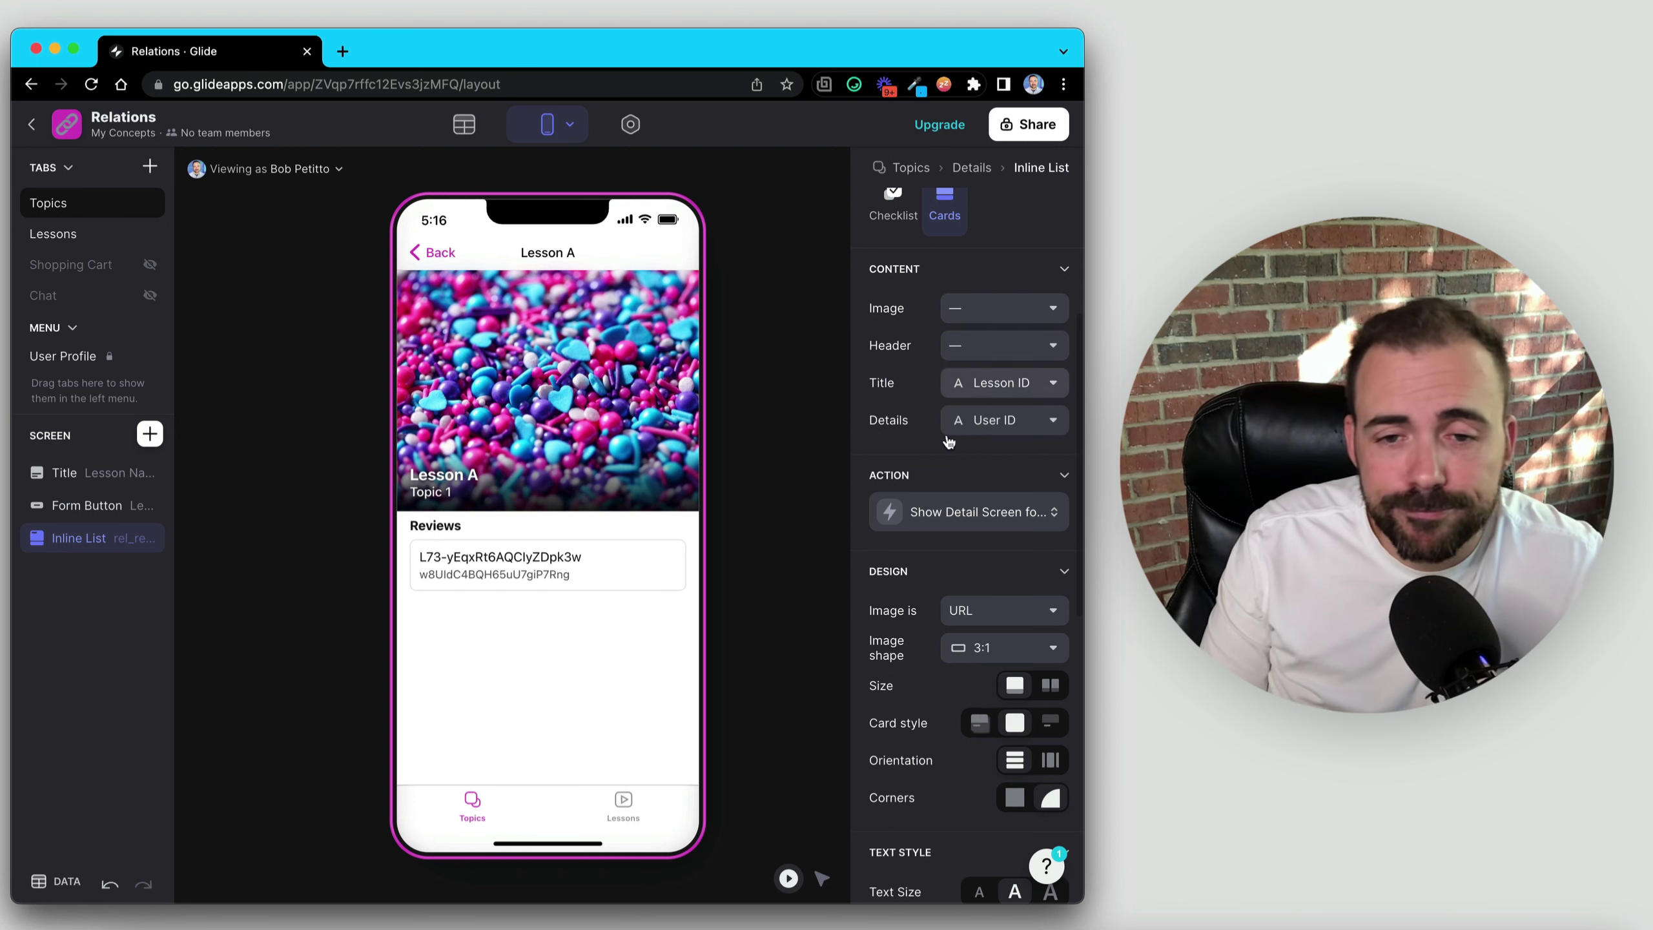
Set the review cards' details to Review, header to prettyTimestamp and title to Rating
left_click(994, 418)
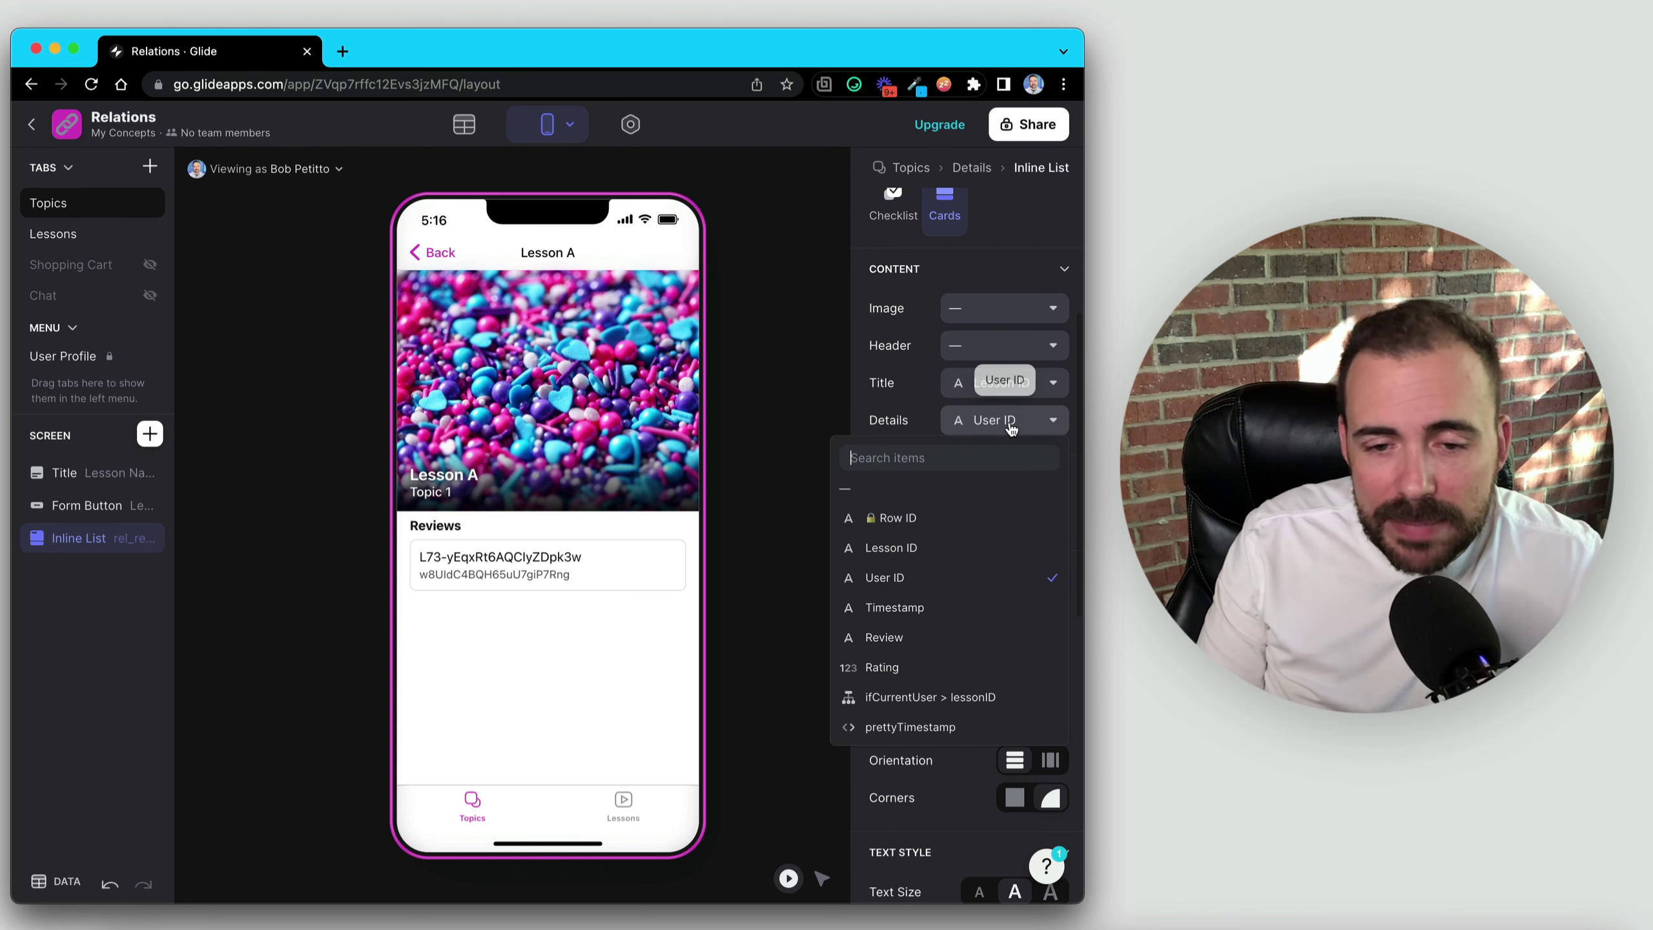
left_click(925, 638)
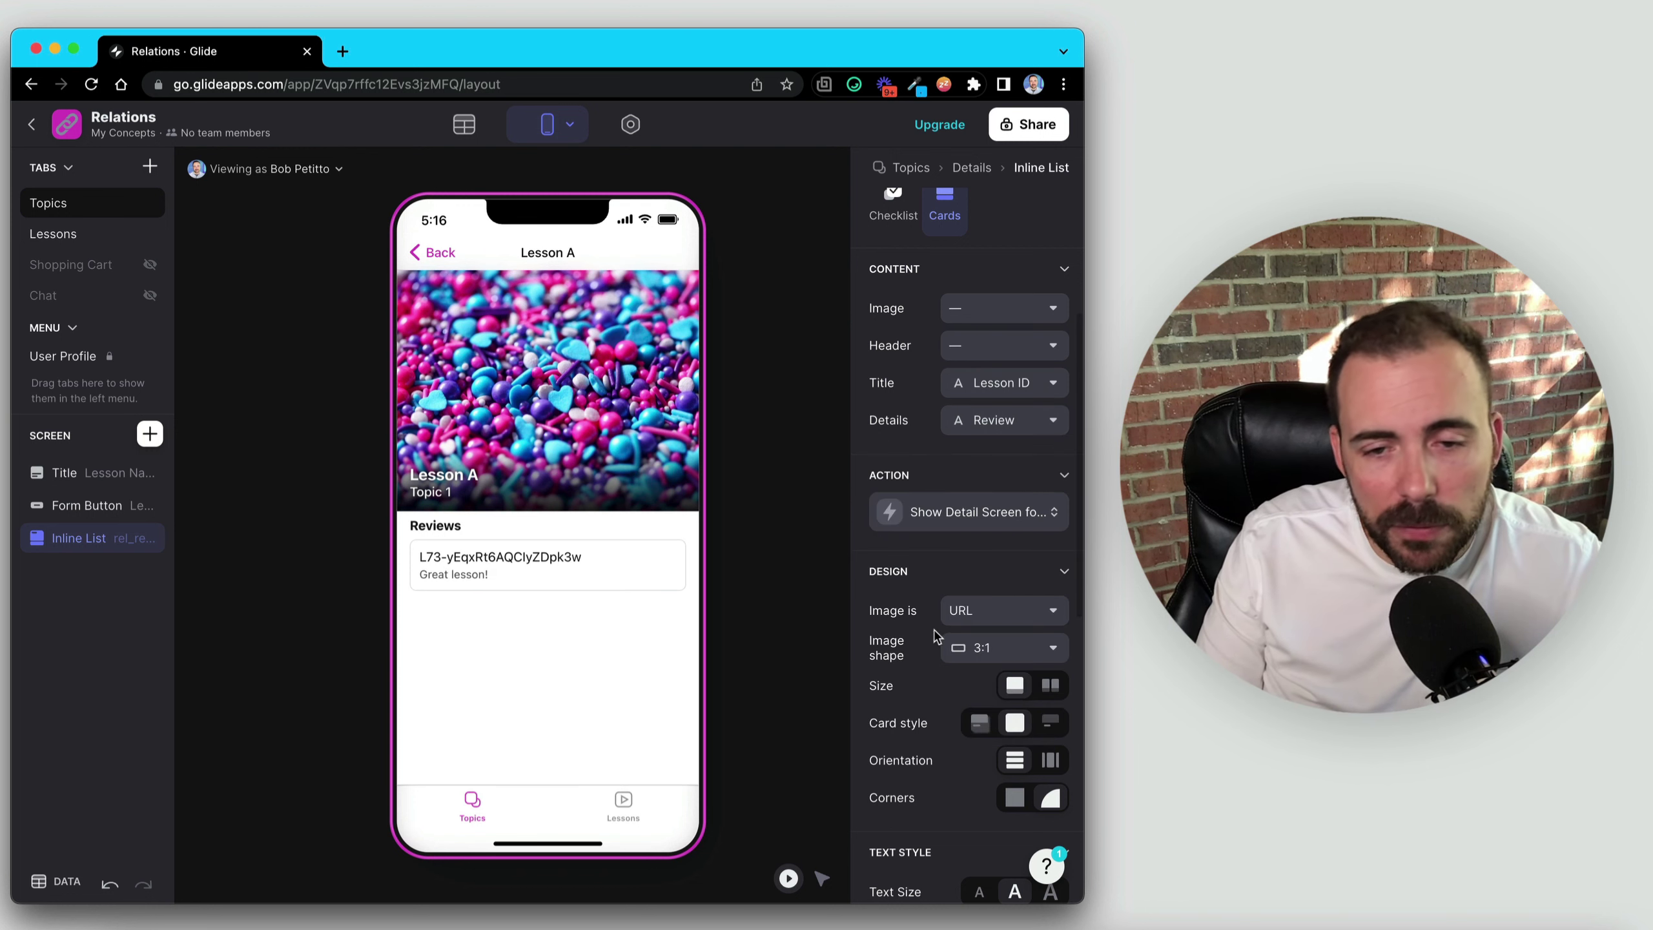
left_click(984, 348)
left_click(930, 651)
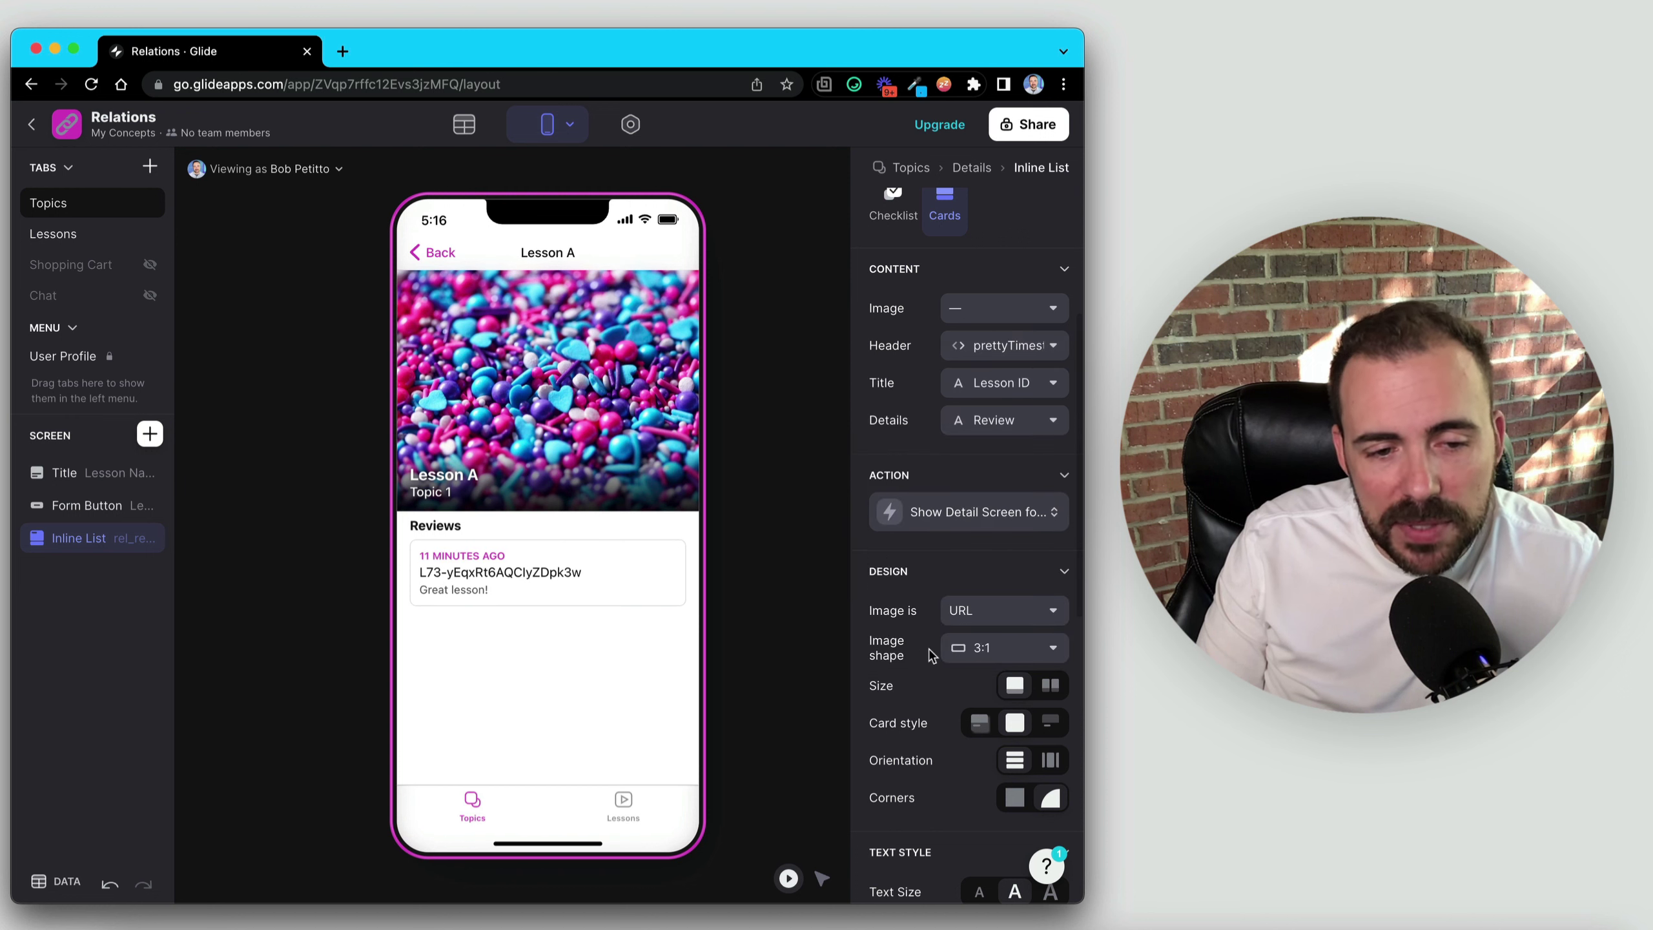
left_click(965, 384)
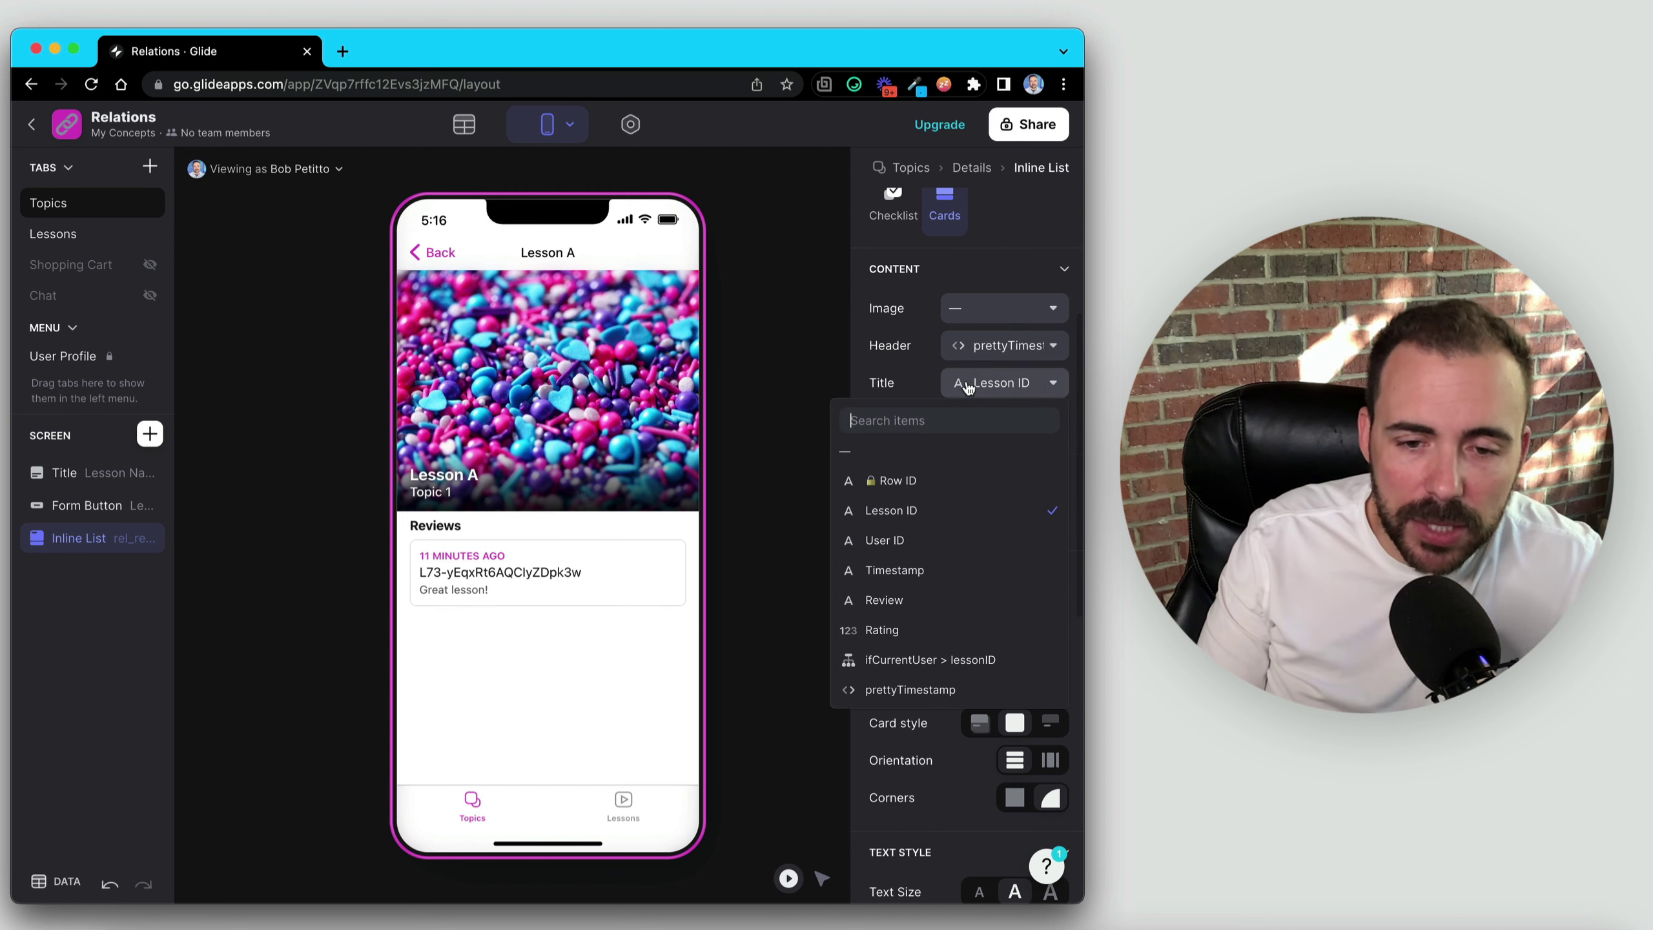
left_click(930, 626)
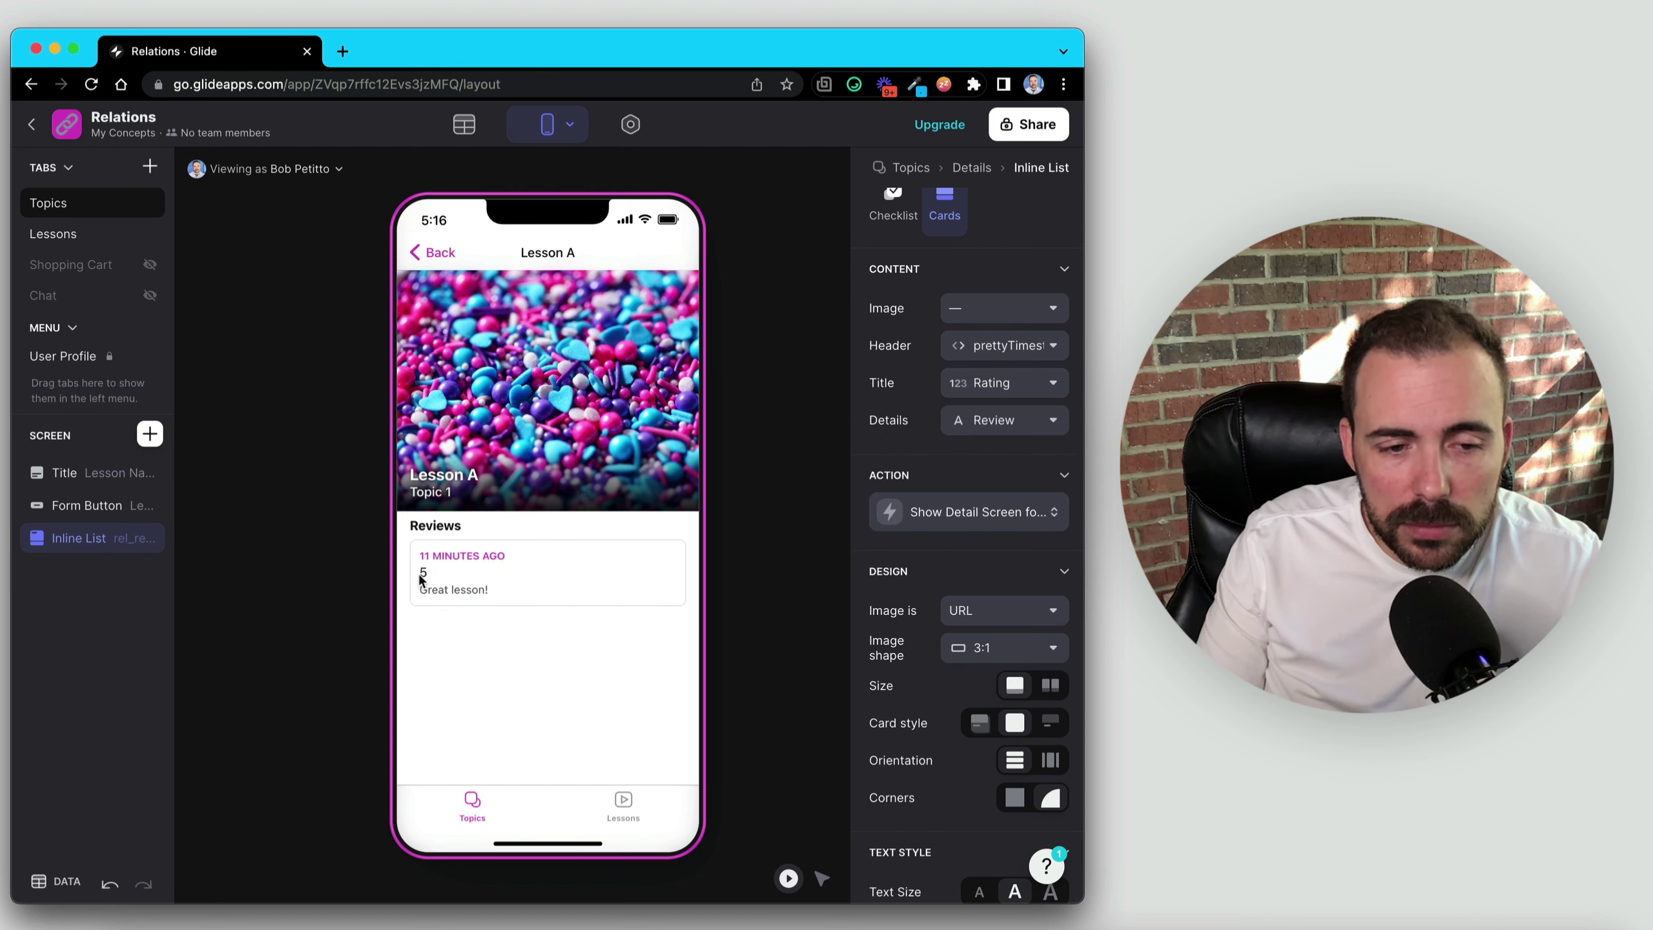
Set the units of the Reviews table's Rating column to "/5", displayed after the number
left_click(464, 124)
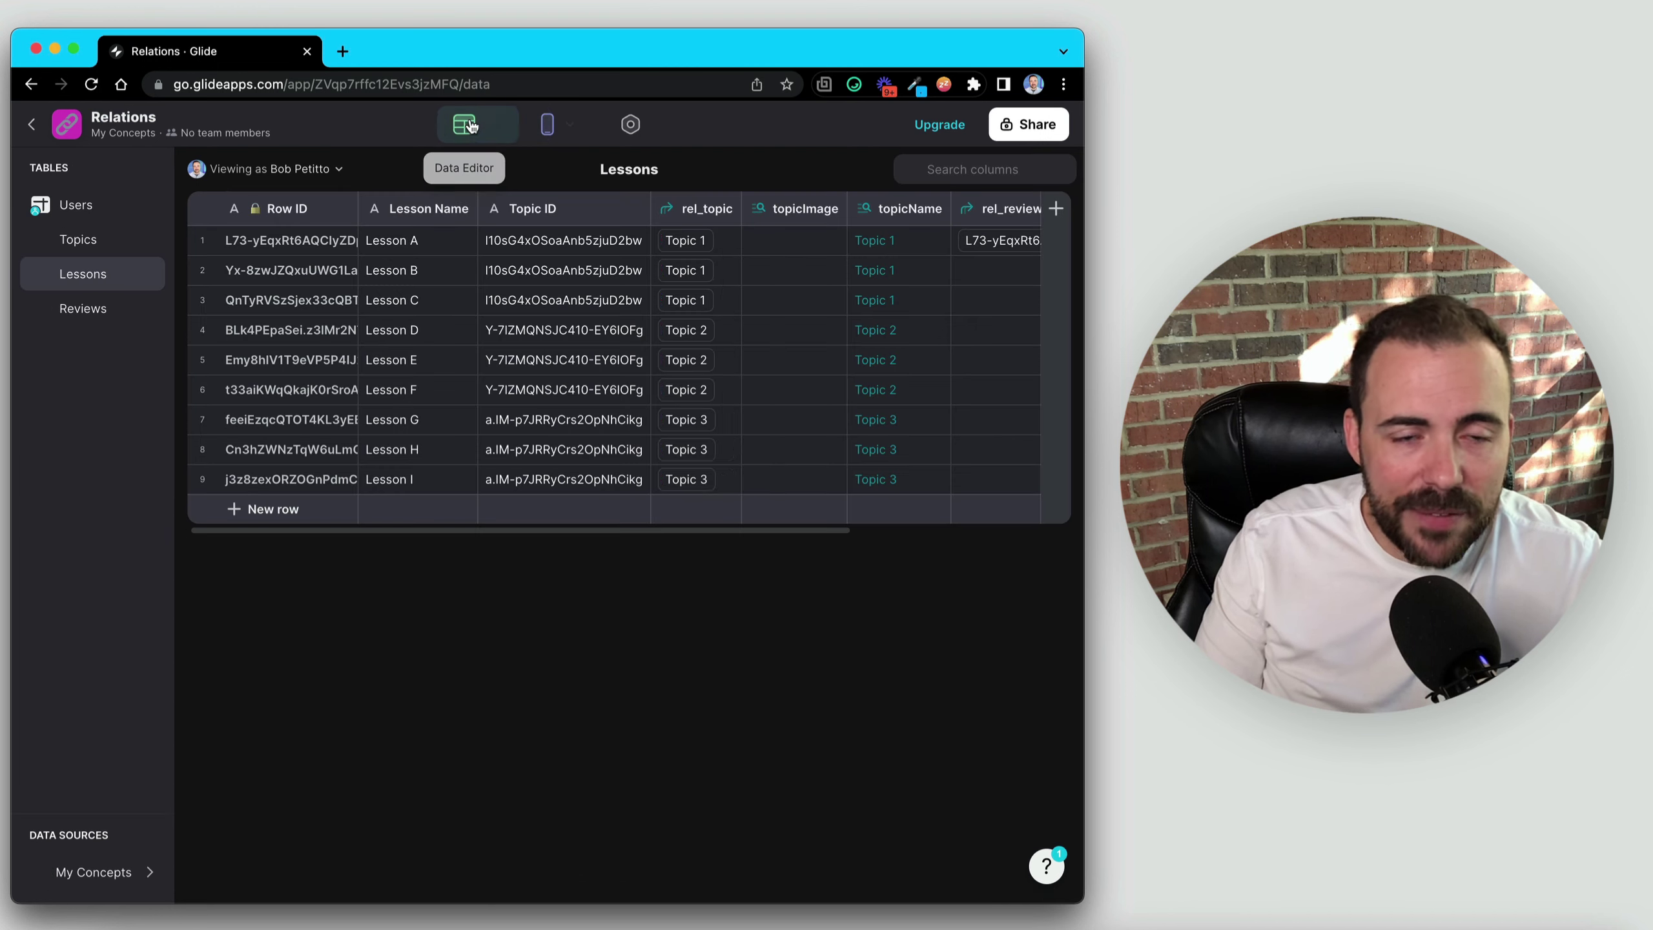
left_click(91, 318)
left_click(1058, 210)
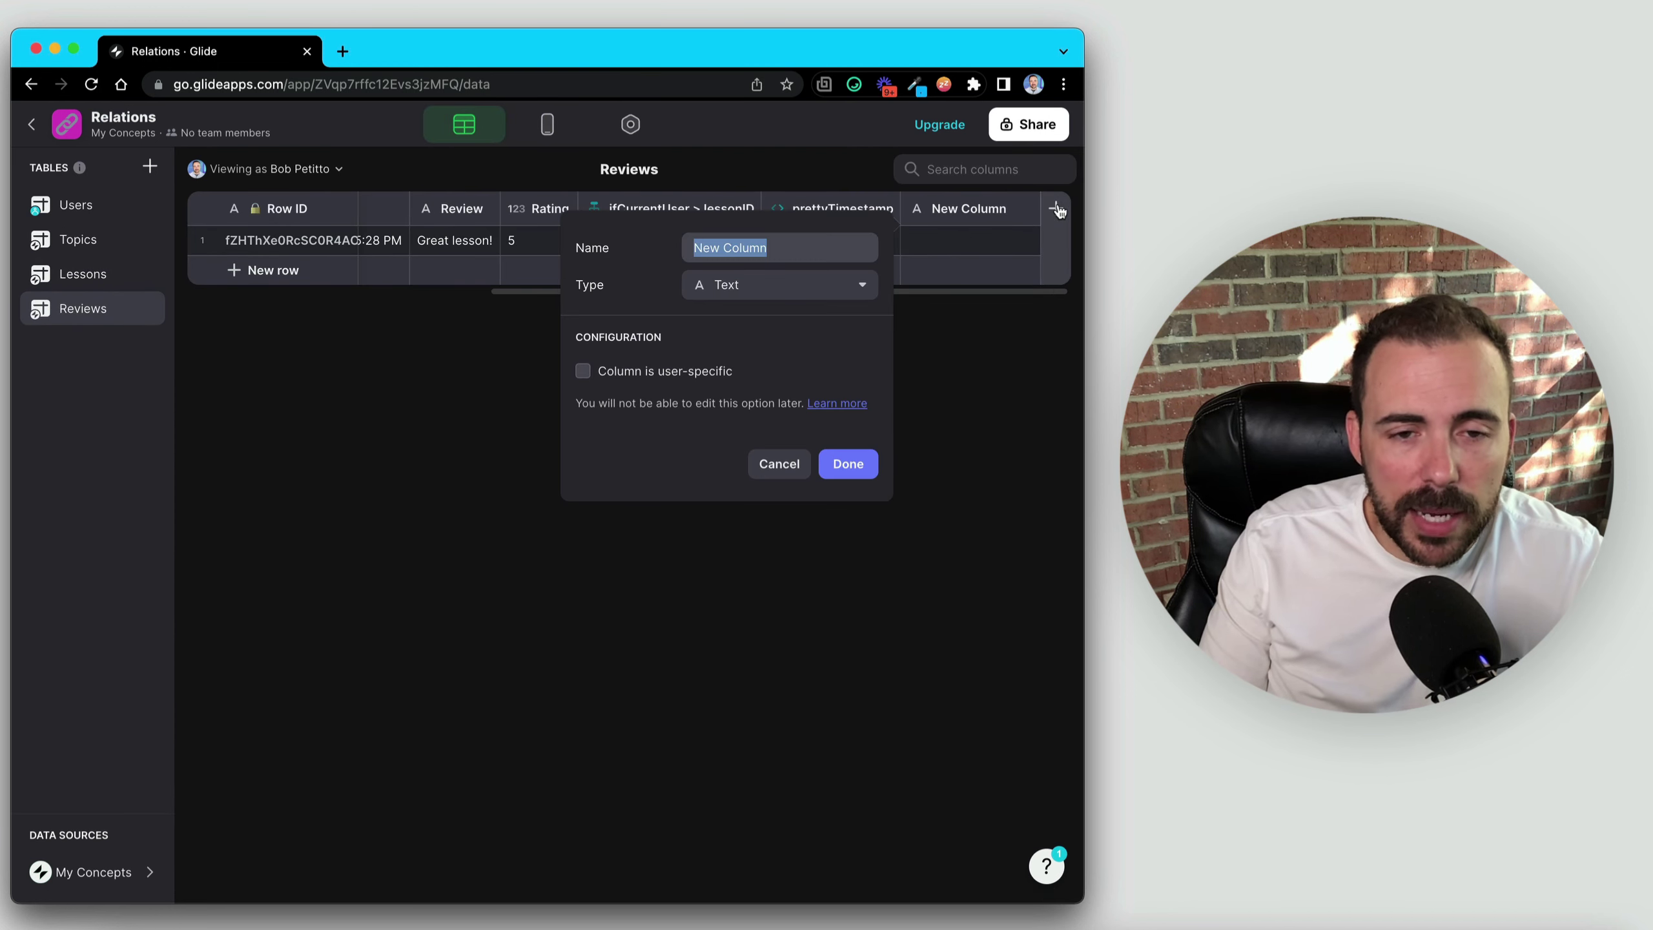
left_click(776, 462)
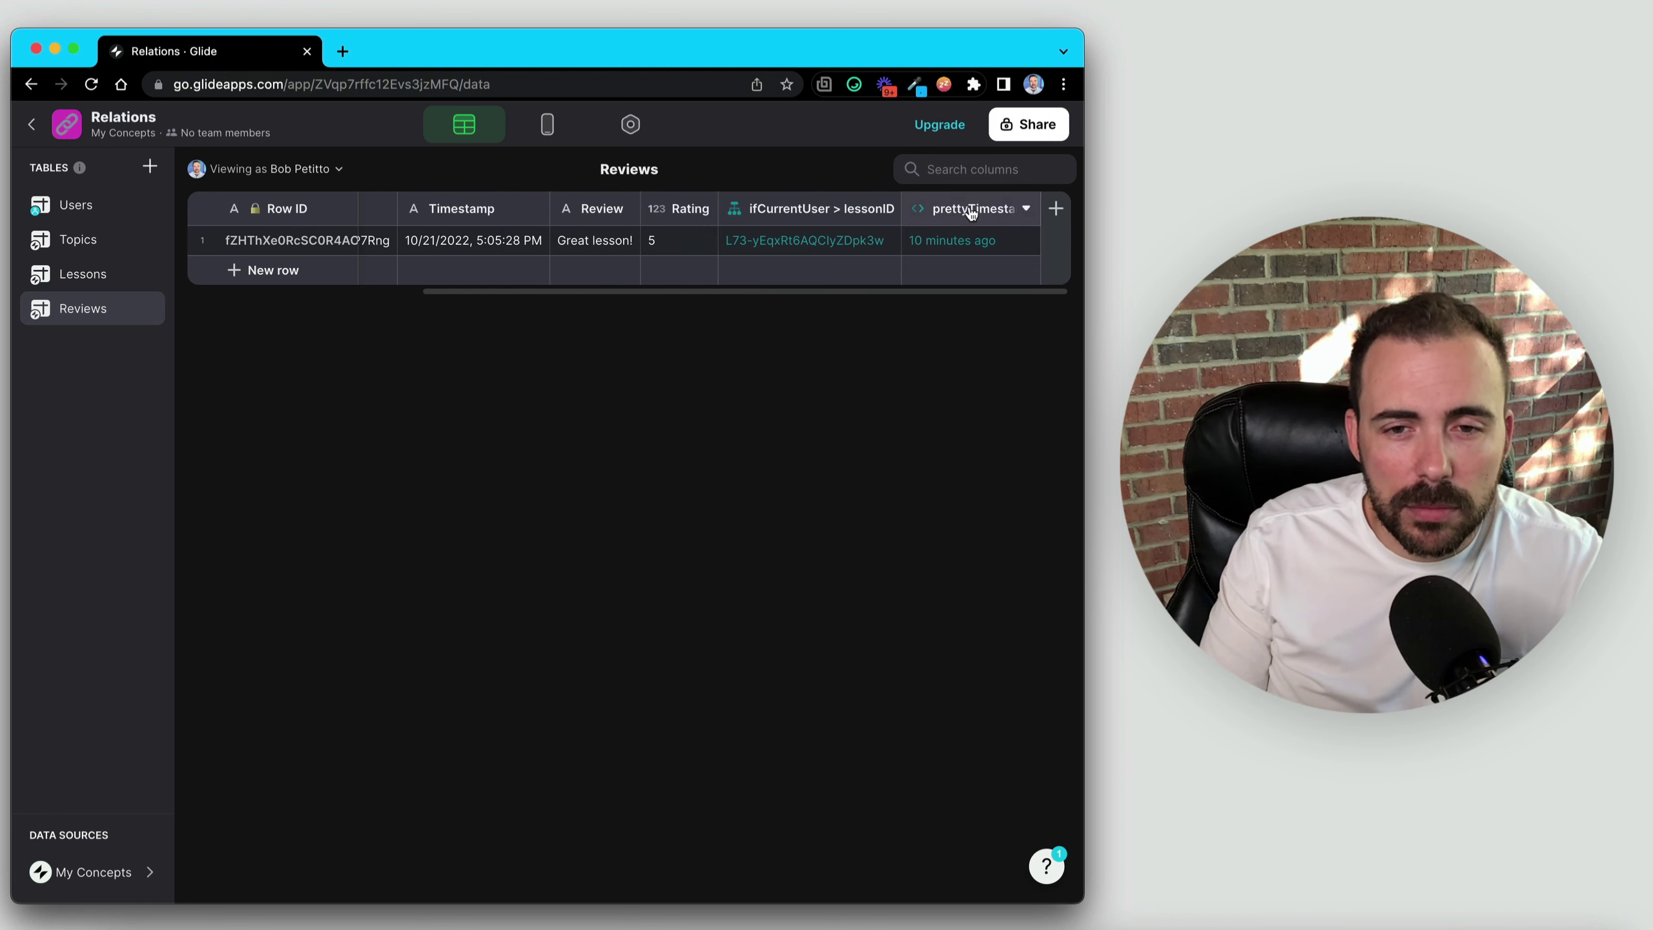
left_click(660, 217)
left_click(659, 217)
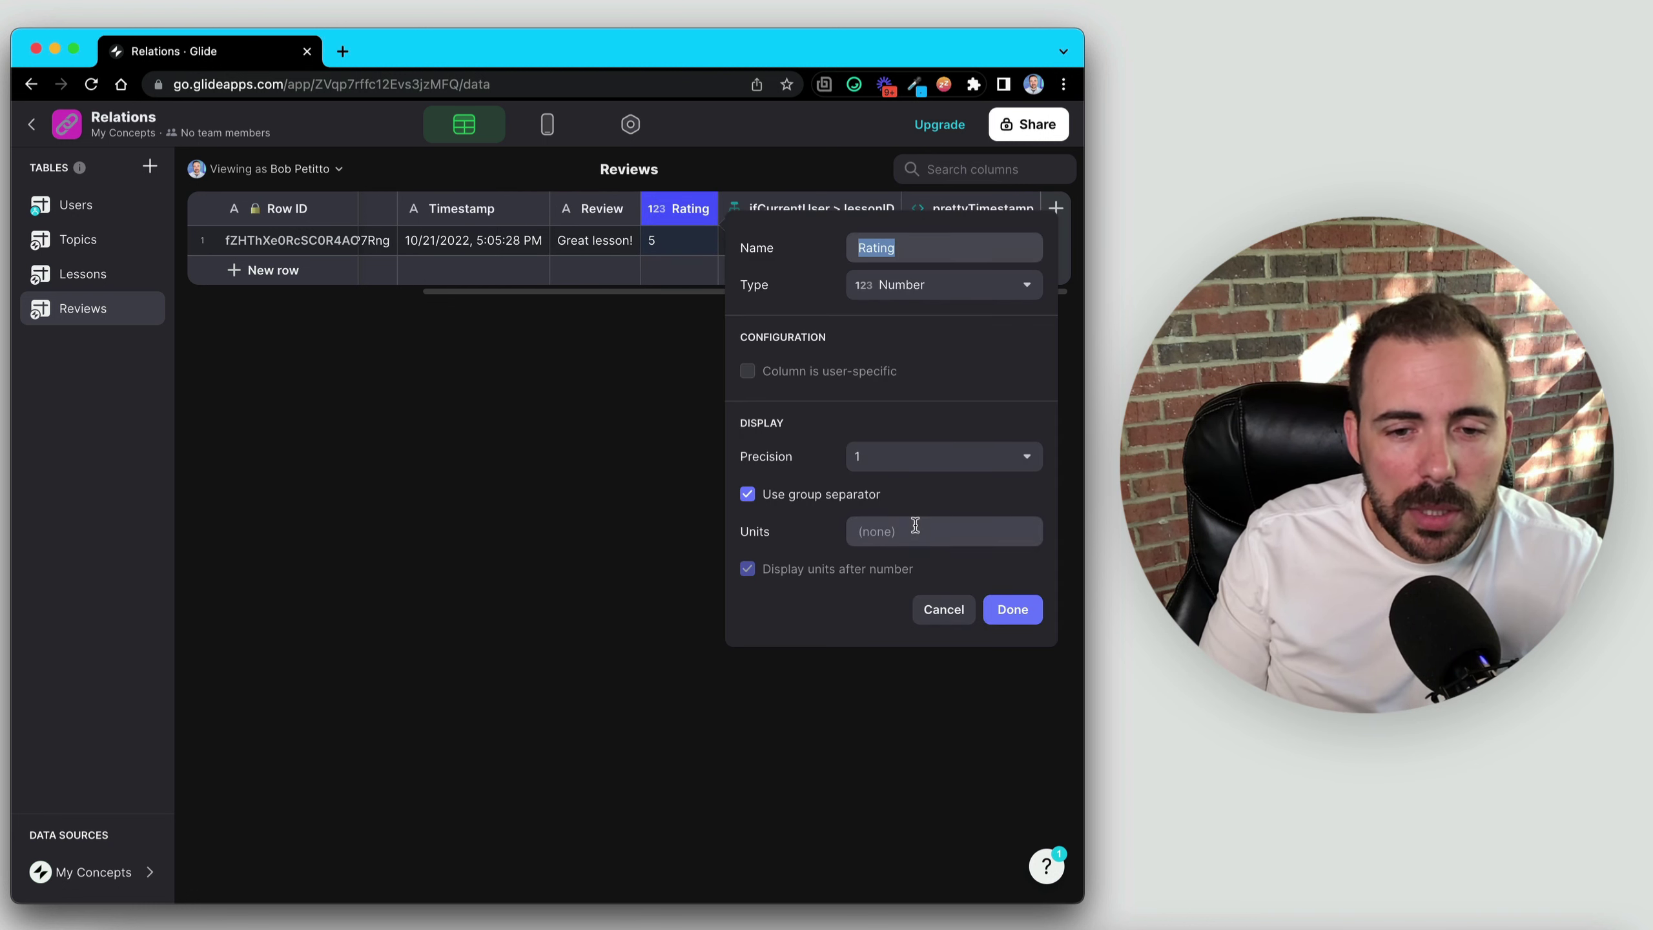
left_click(911, 531)
type("/5")
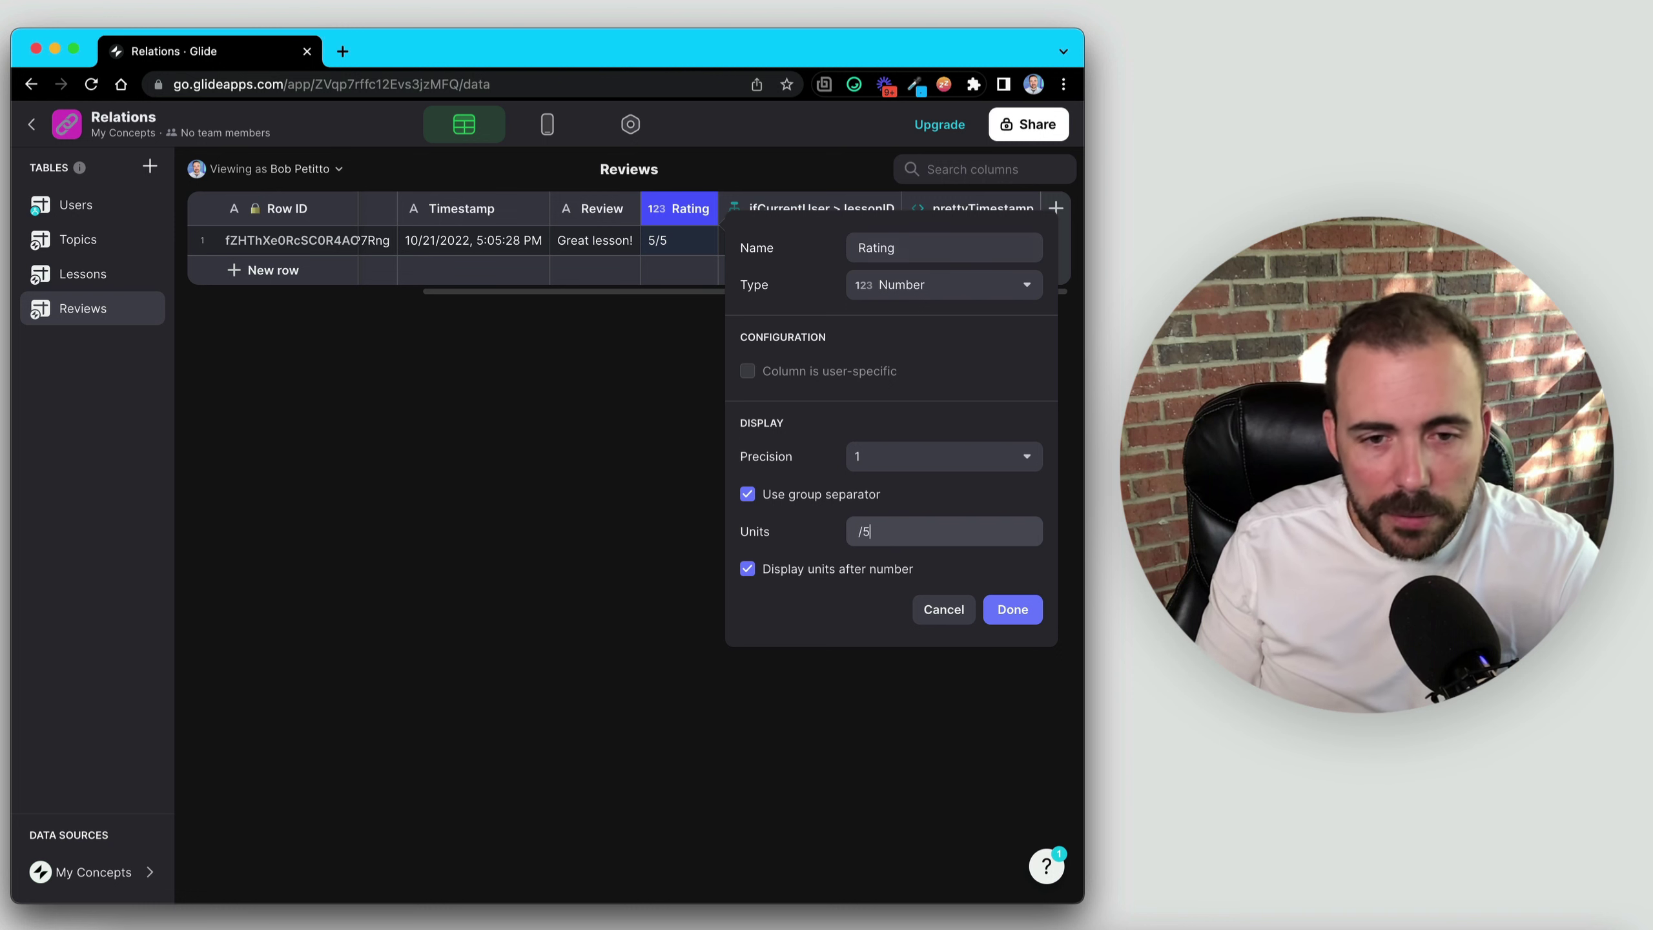
left_click(1011, 608)
Return to the lesson screen layout and set the review cards' action to None
left_click(545, 126)
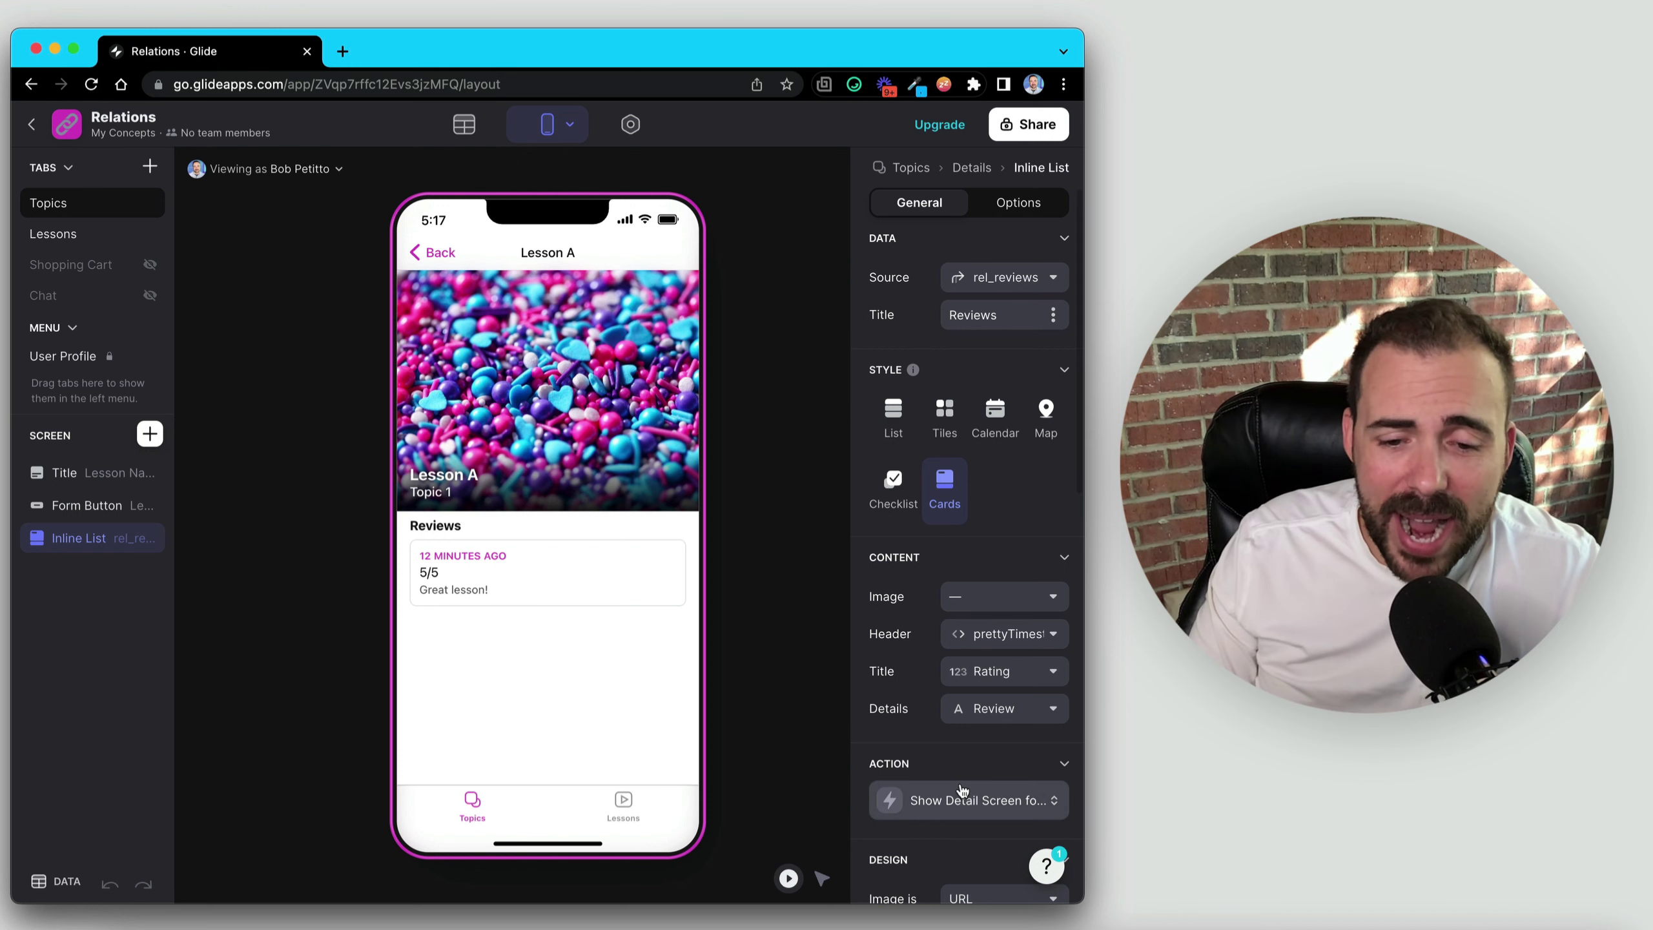
left_click(936, 801)
left_click(858, 635)
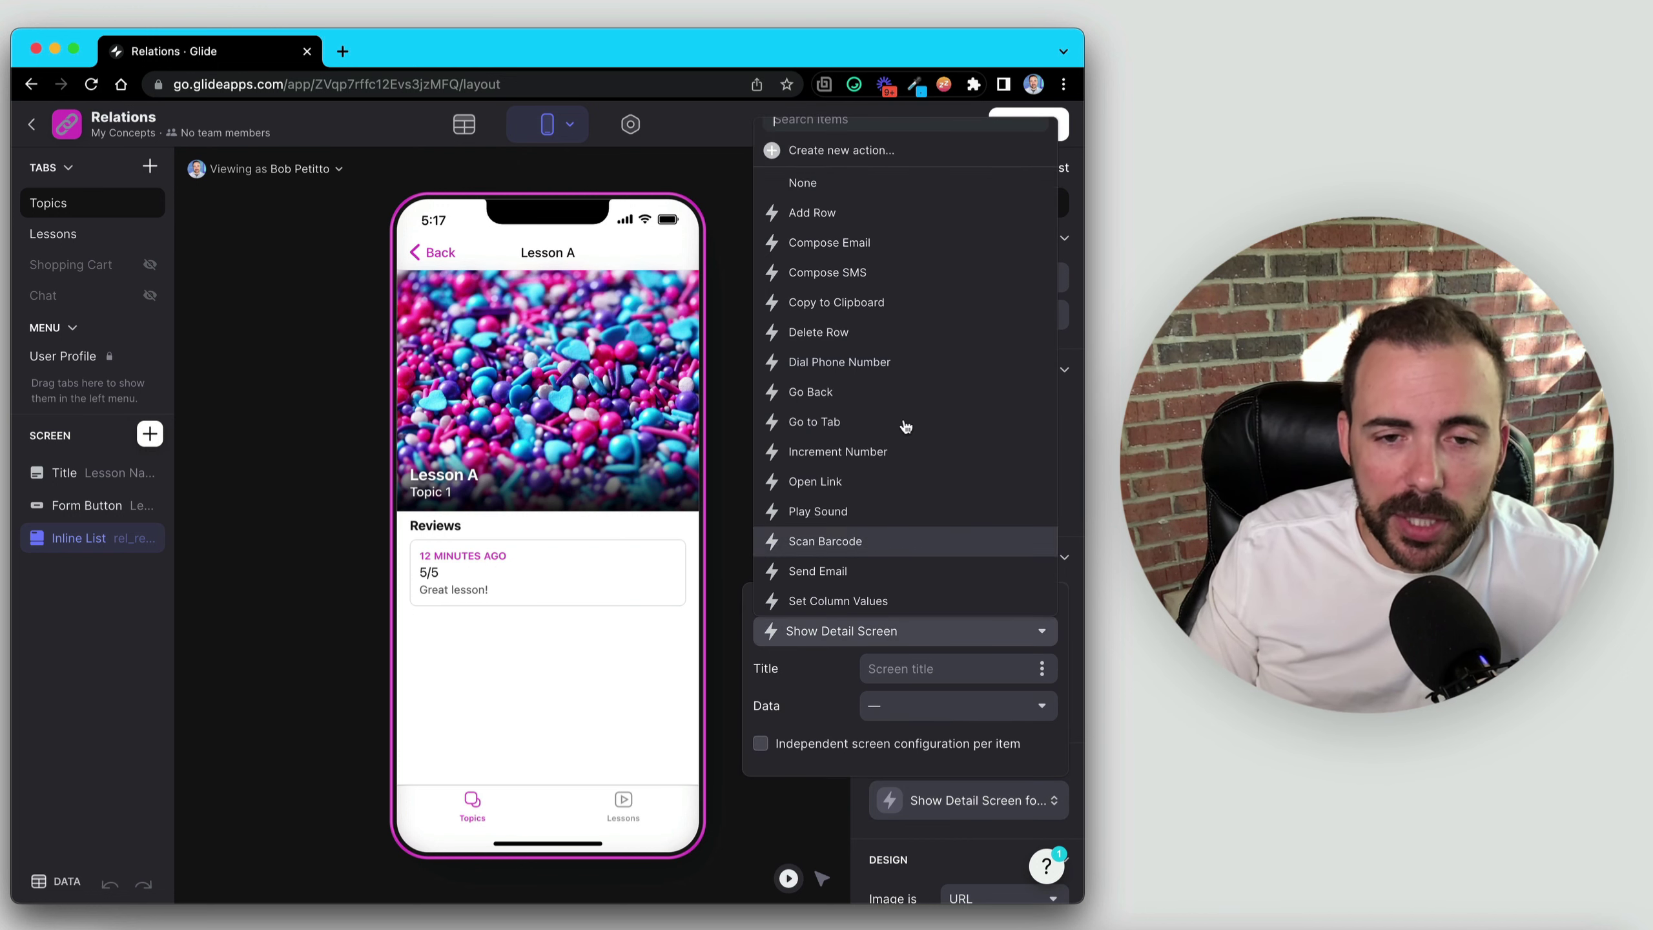
left_click(808, 178)
left_click(468, 635)
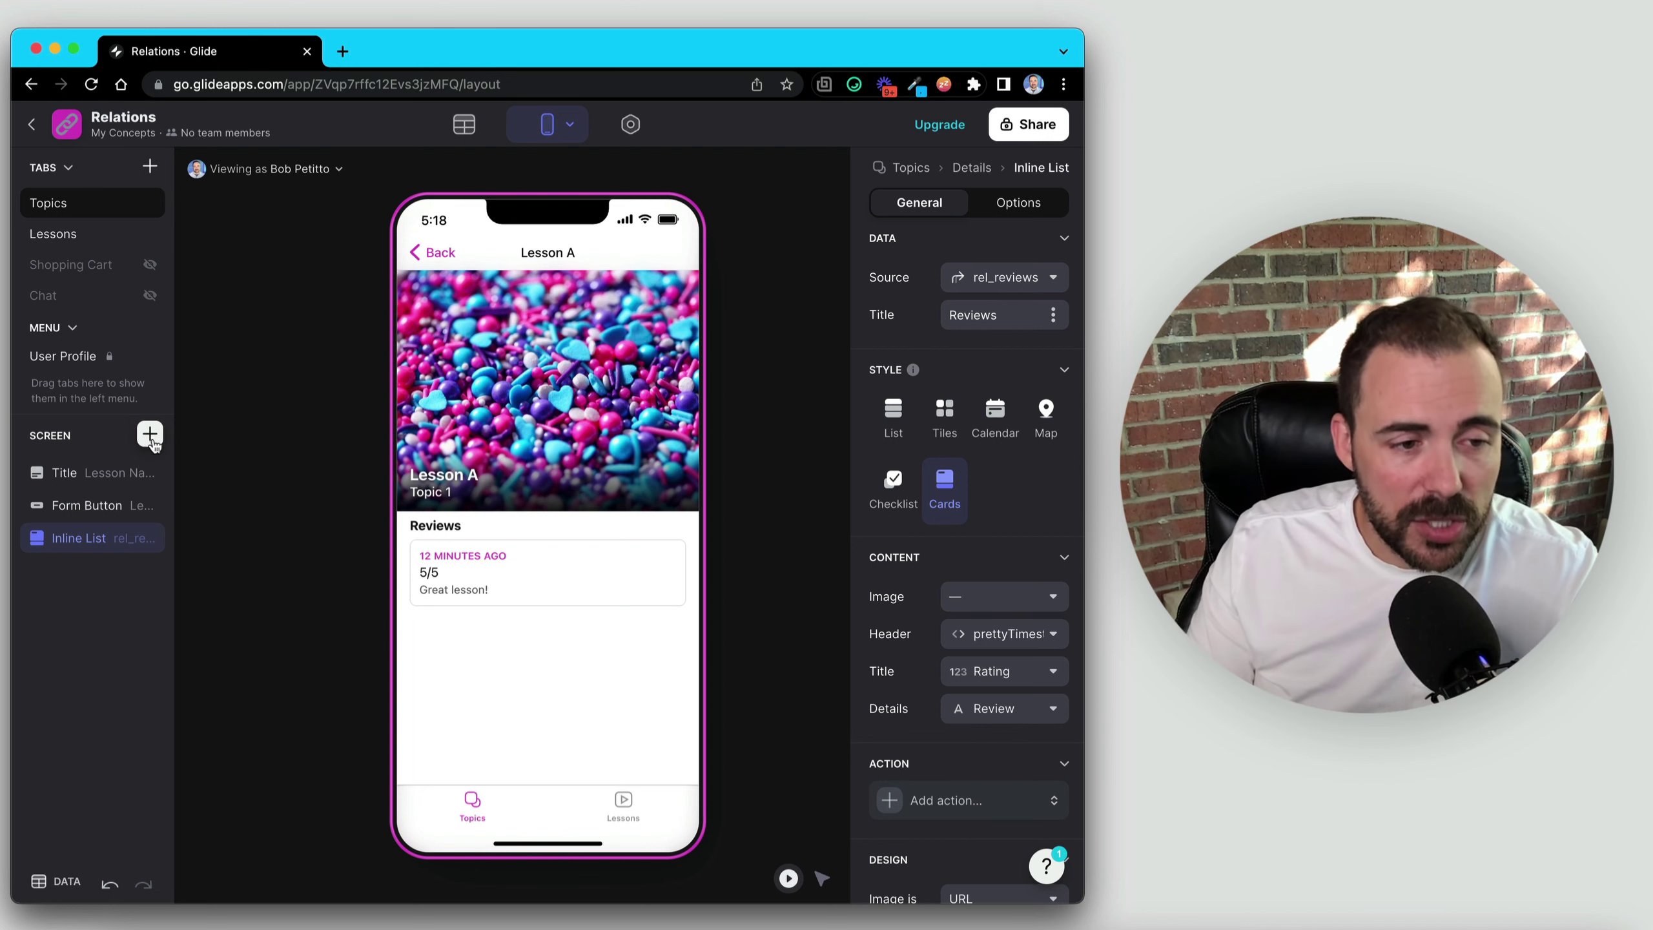
Duplicate the "Leave a review" form button and show the copy only when rel_currentUserReview is not empty
left_click(77, 506)
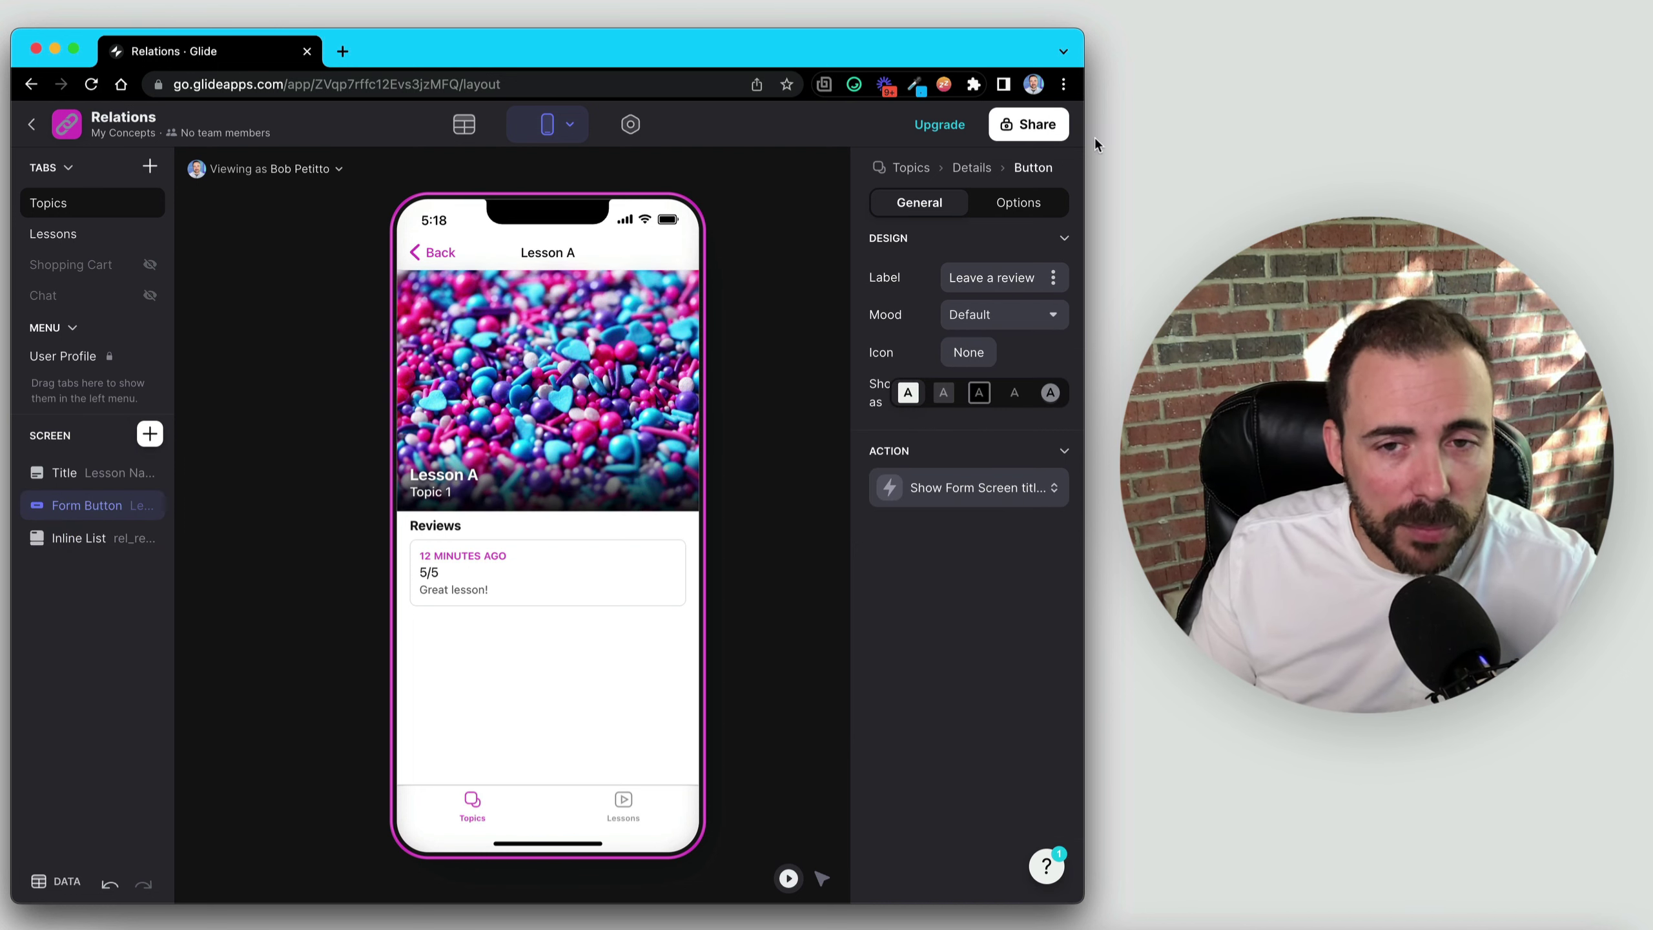
left_click(997, 204)
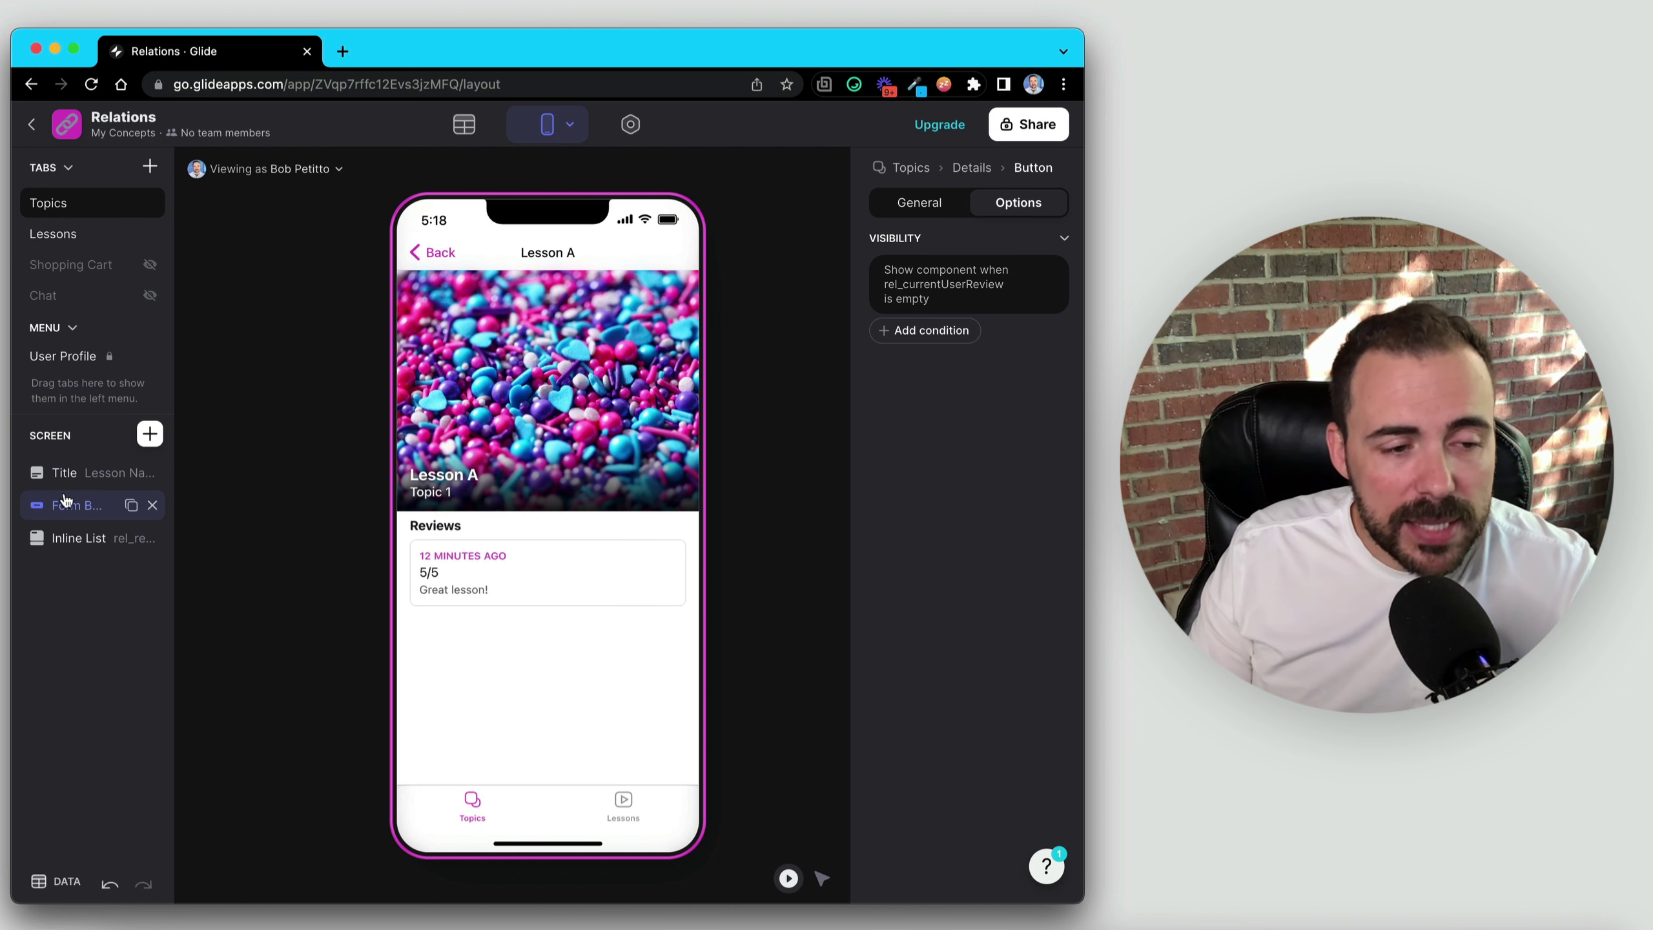
left_click(132, 507)
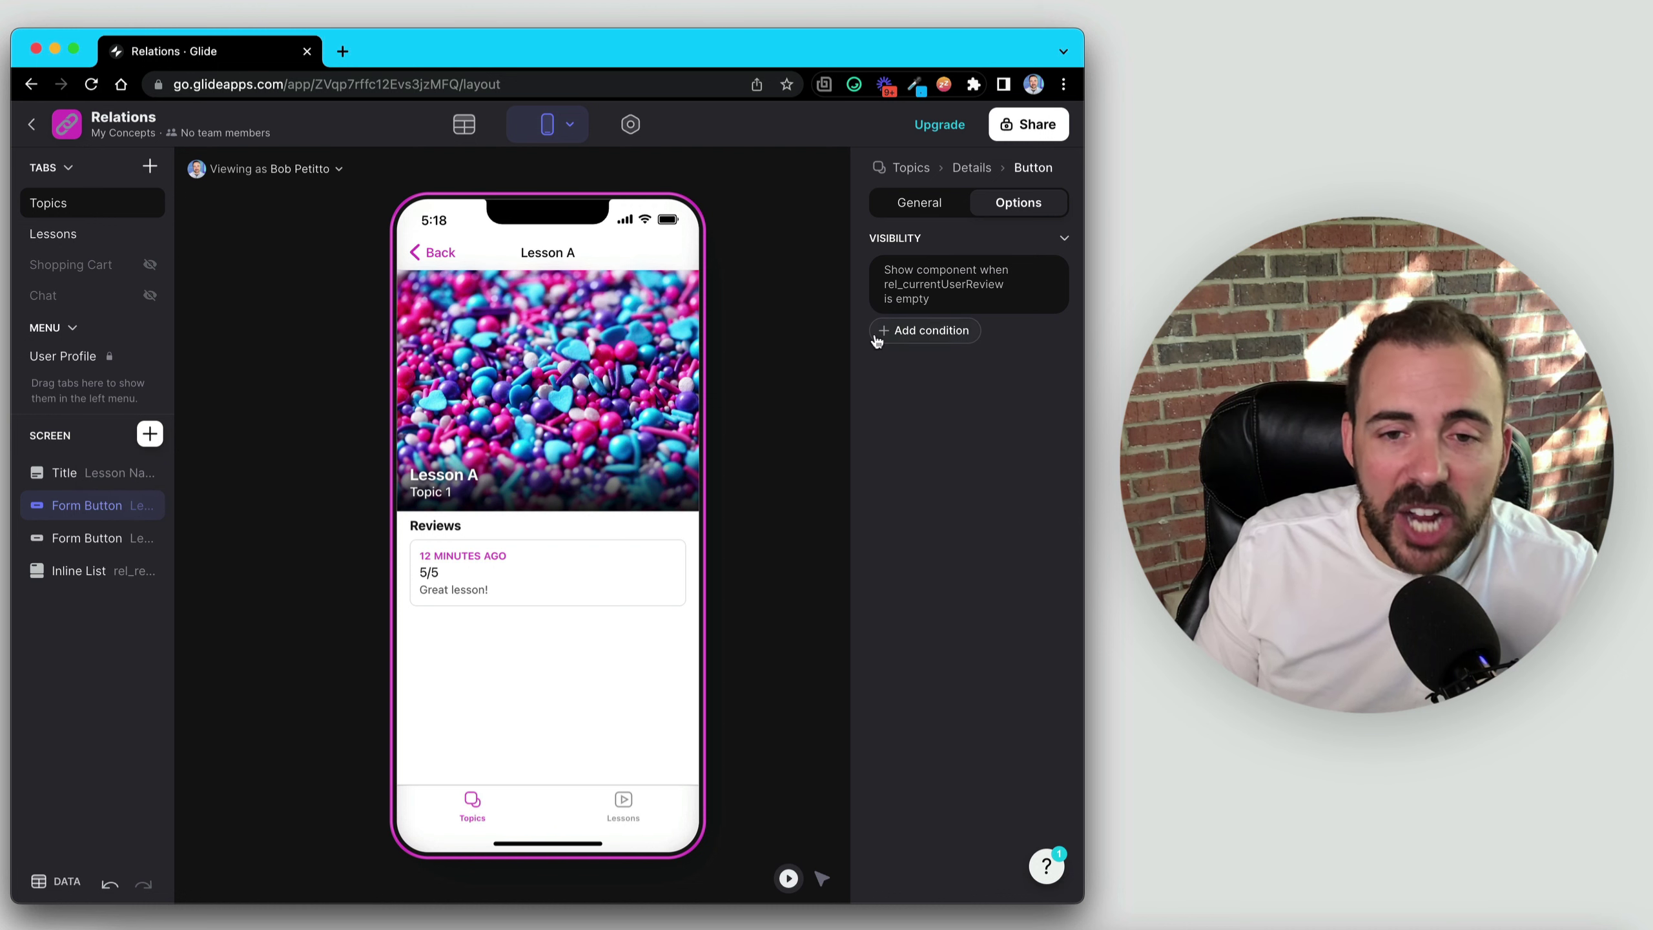
left_click(922, 306)
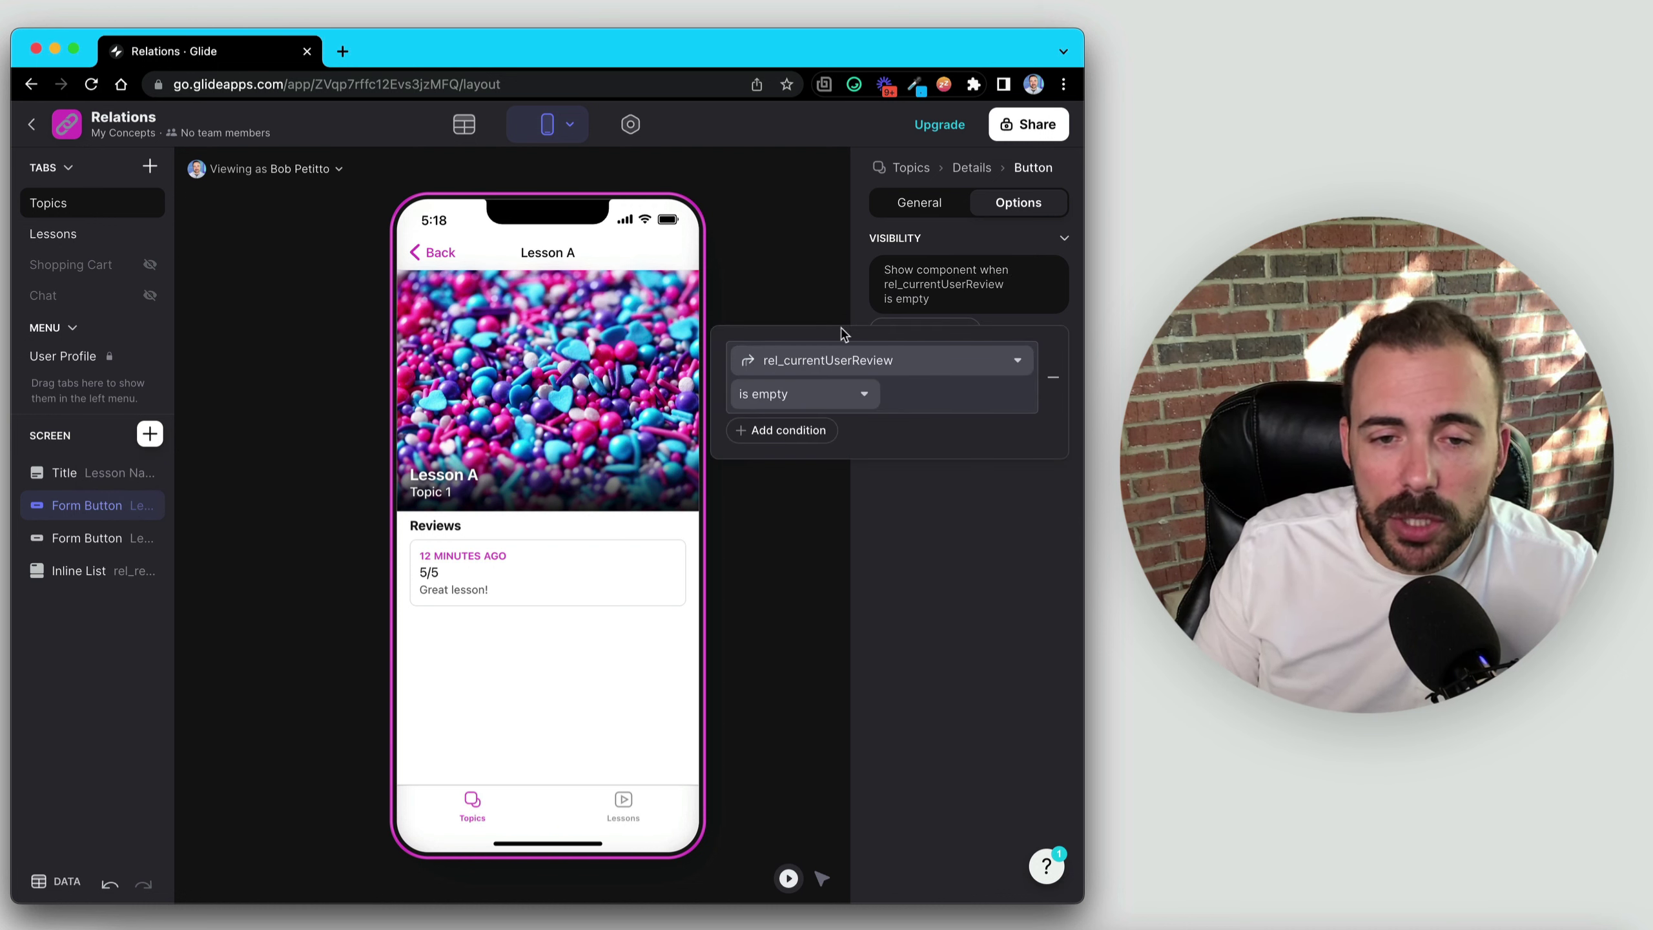
left_click(817, 398)
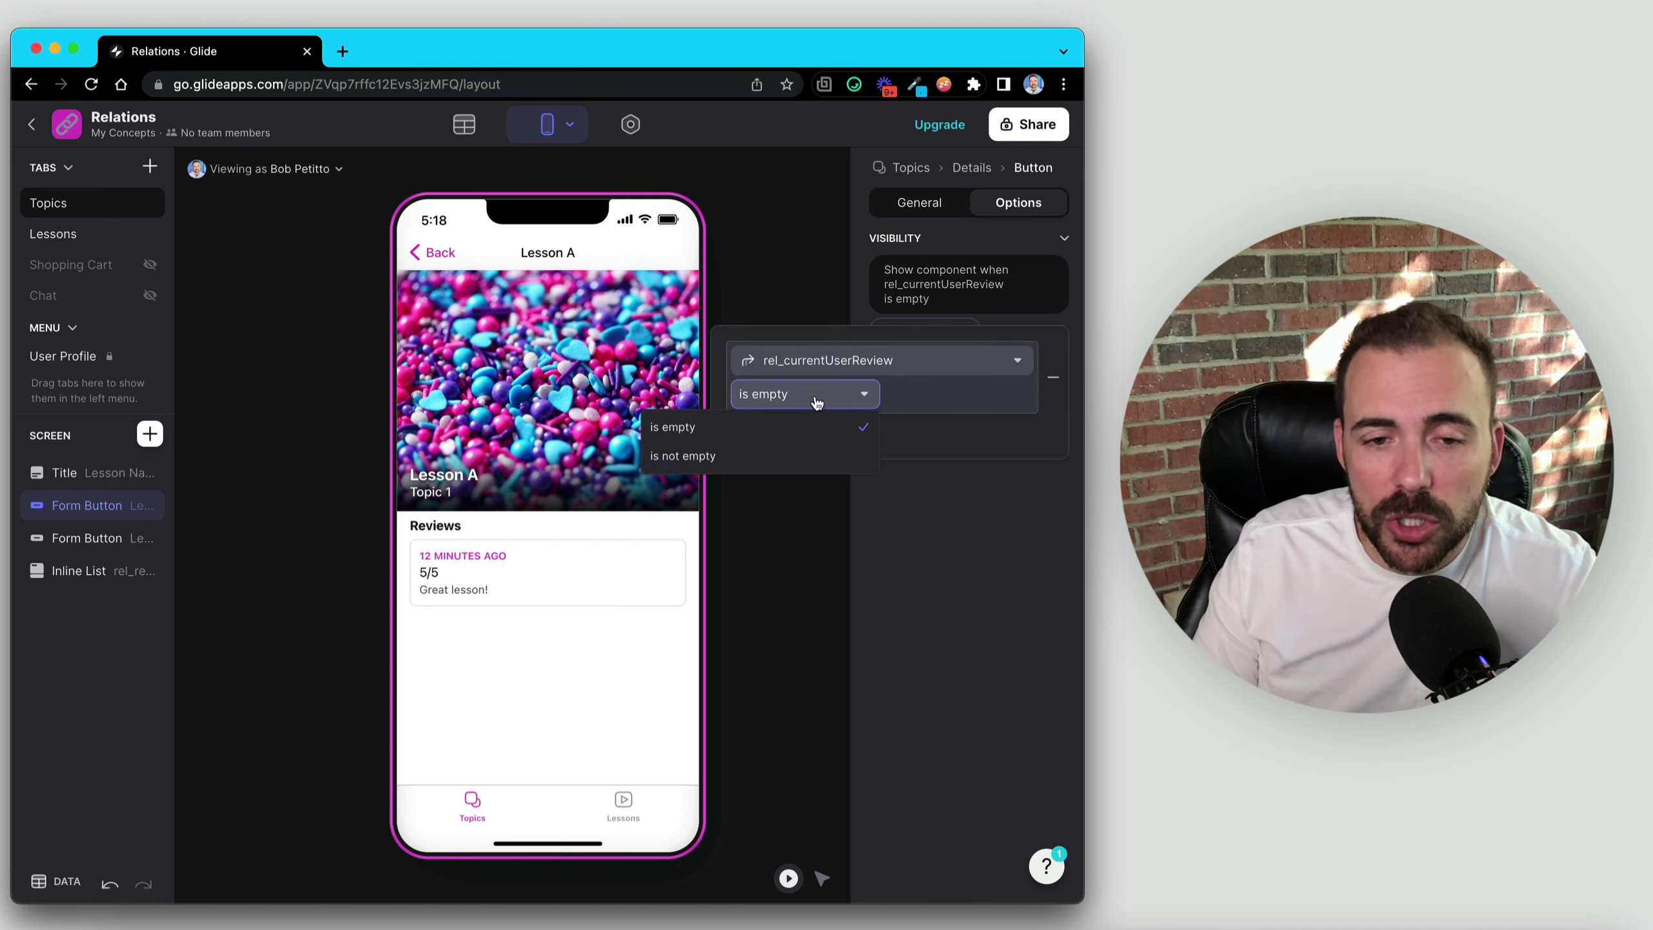
left_click(715, 459)
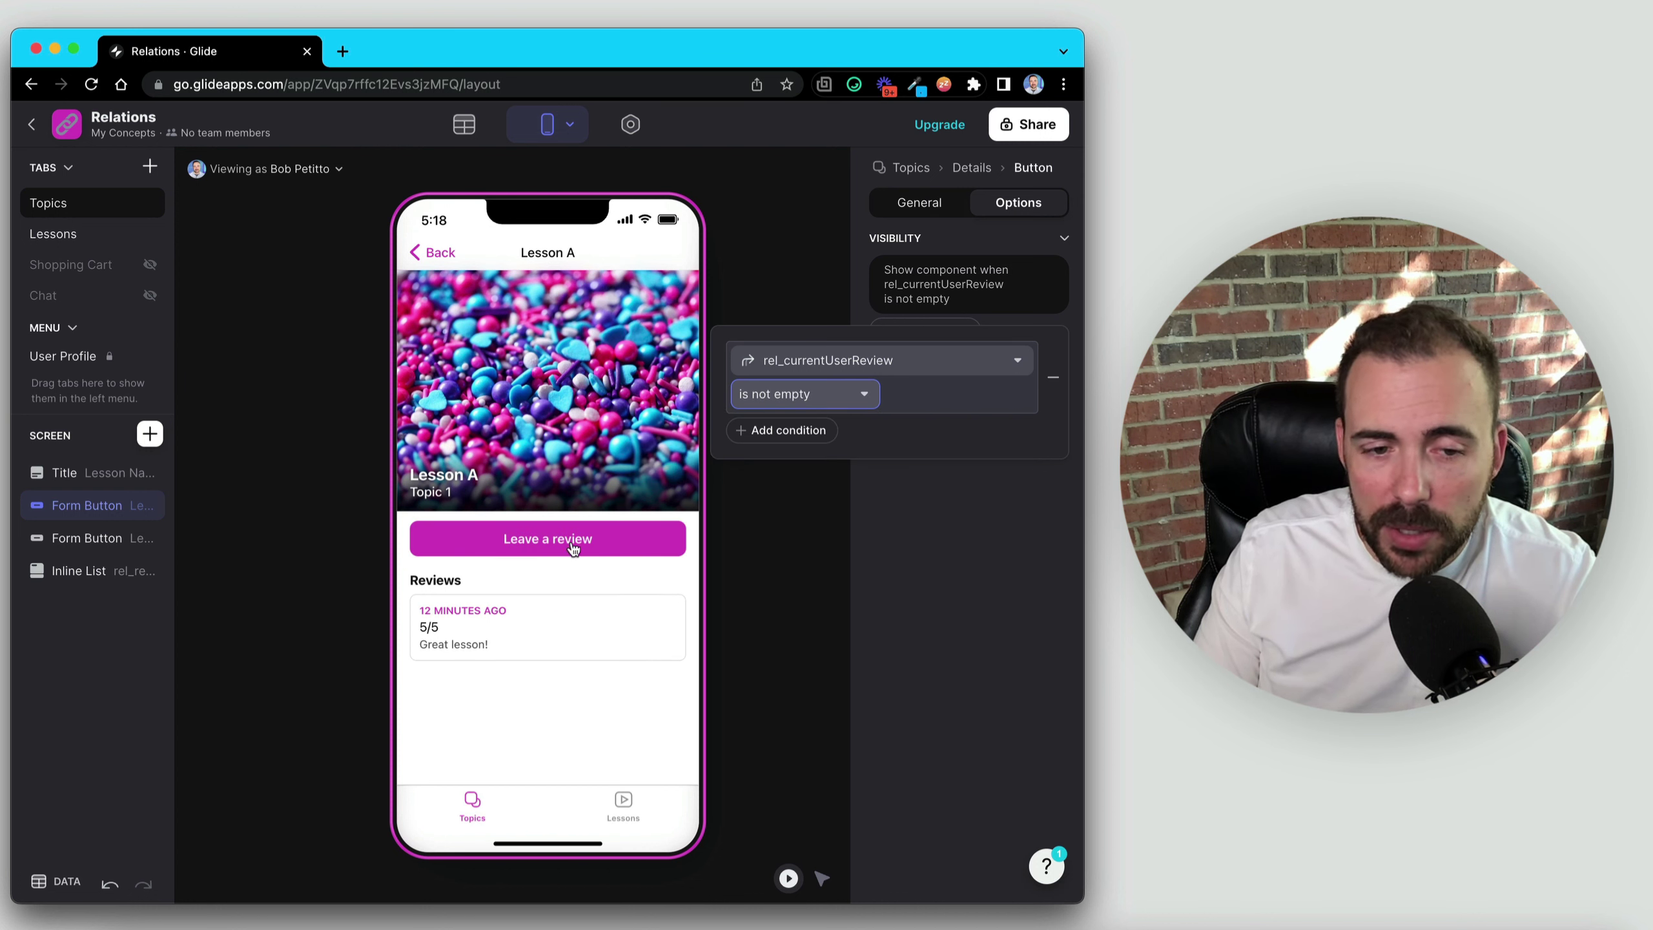
Label the duplicated button "Edit your review" and give it the lighter tinted button style
left_click(944, 206)
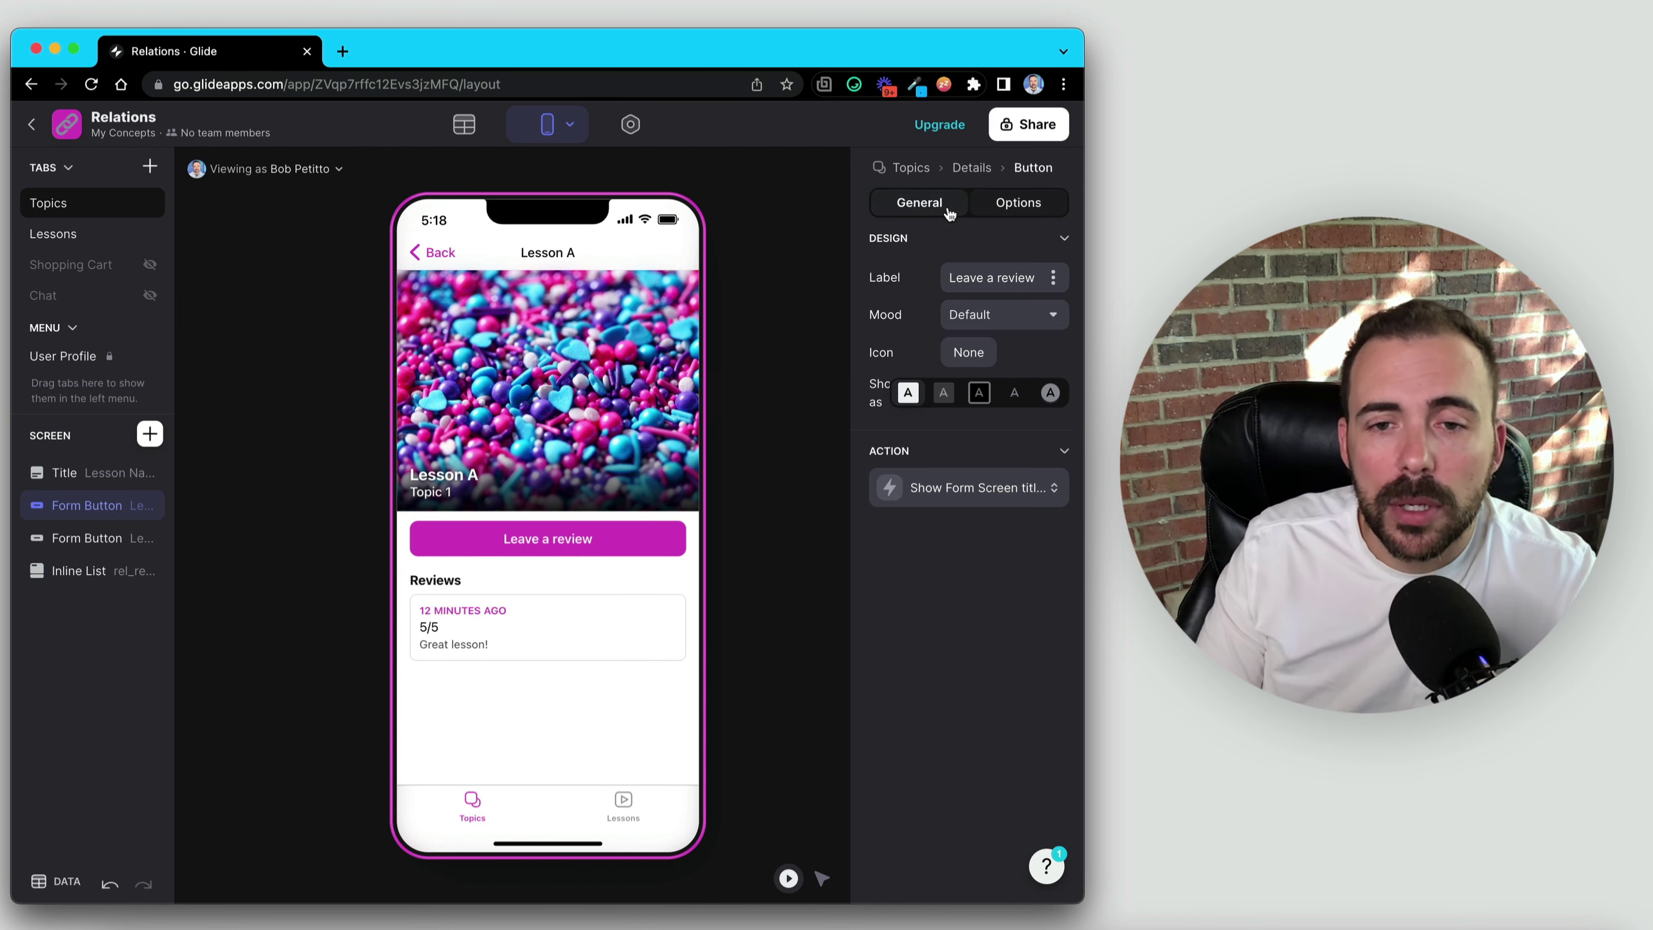
left_click_drag(1043, 278, 943, 285)
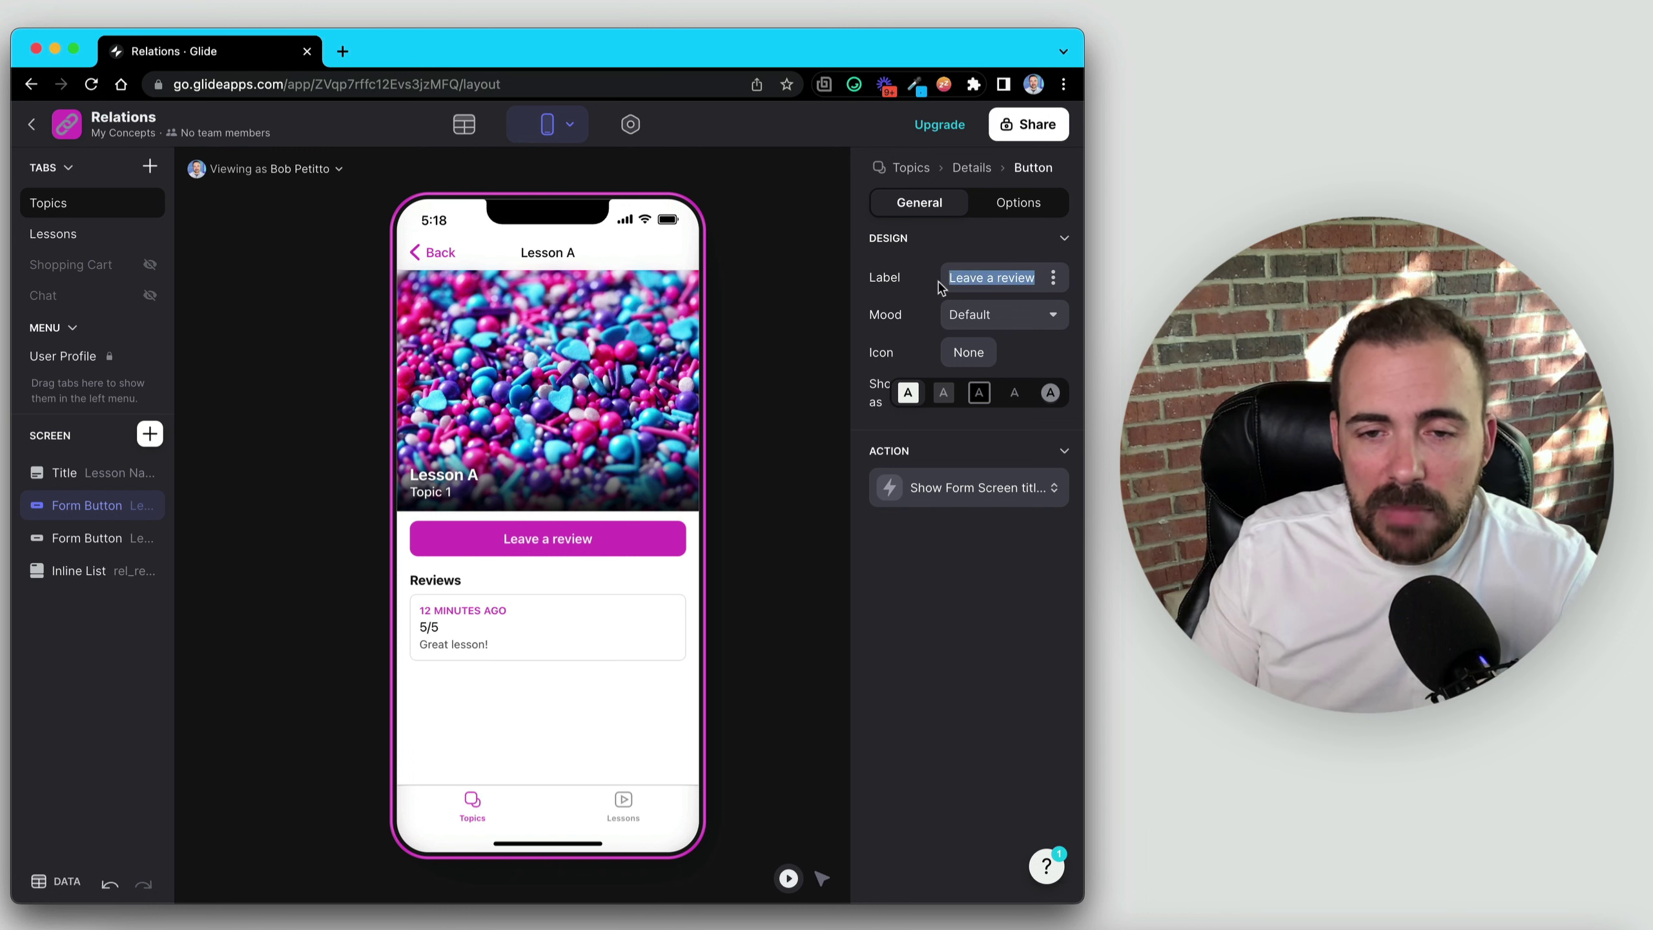
type("Edit you")
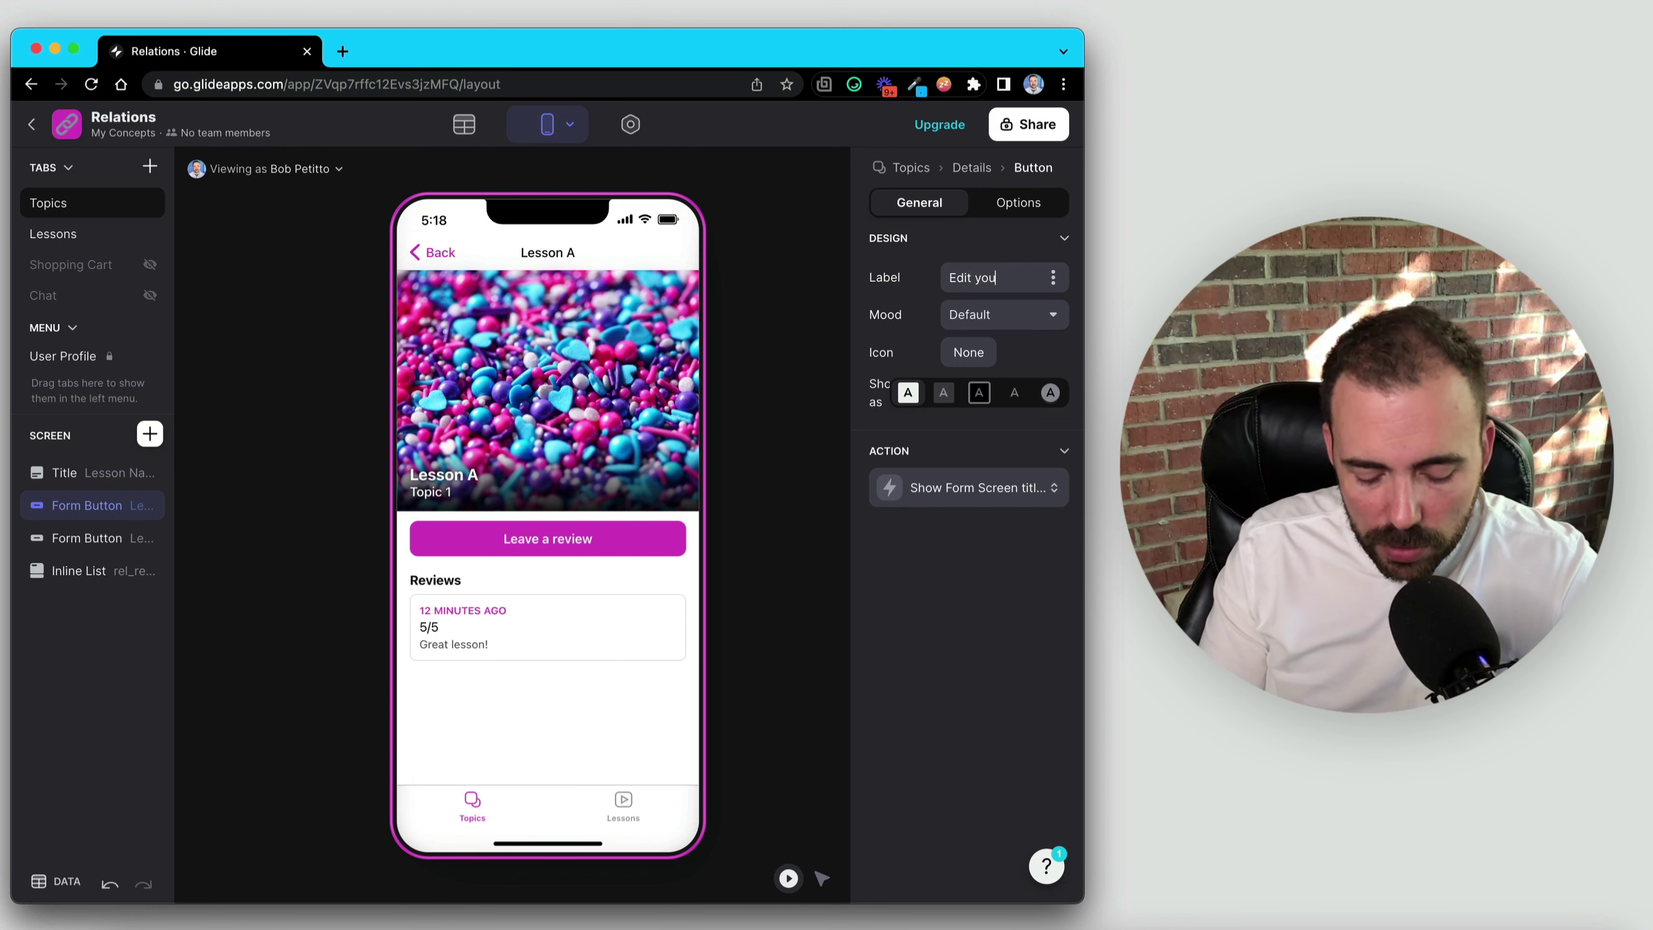
type("r review")
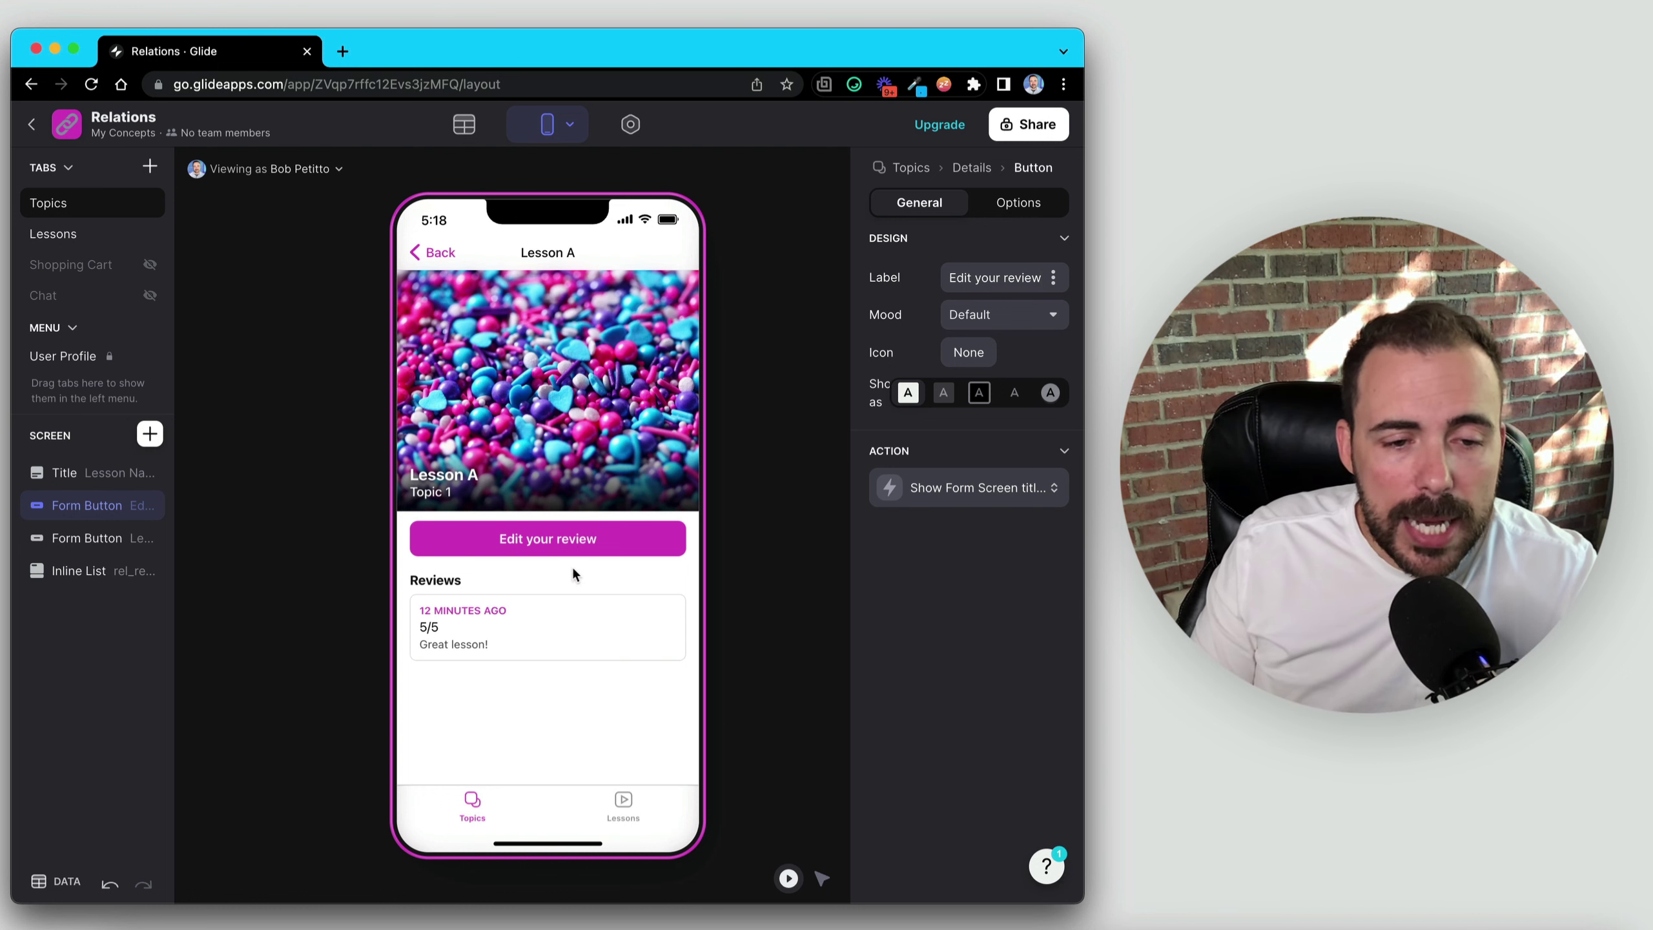
left_click(945, 395)
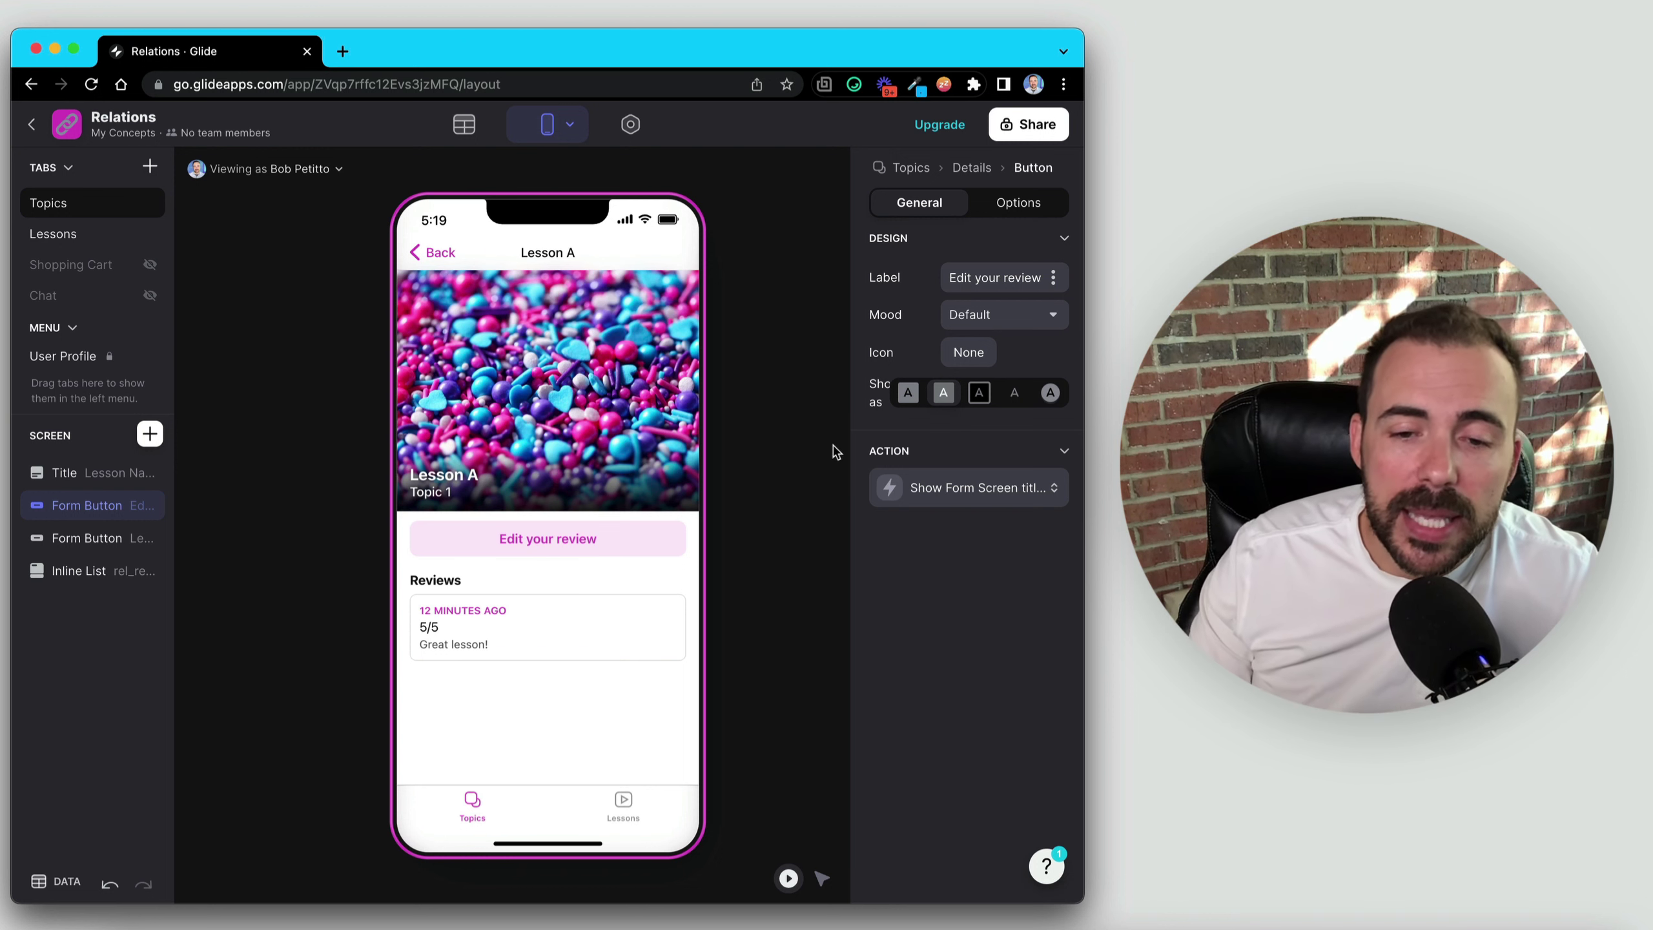
Change the "Edit your review" button's action to Show Edit Screen with rel_currentUserReview as its data
left_click(912, 495)
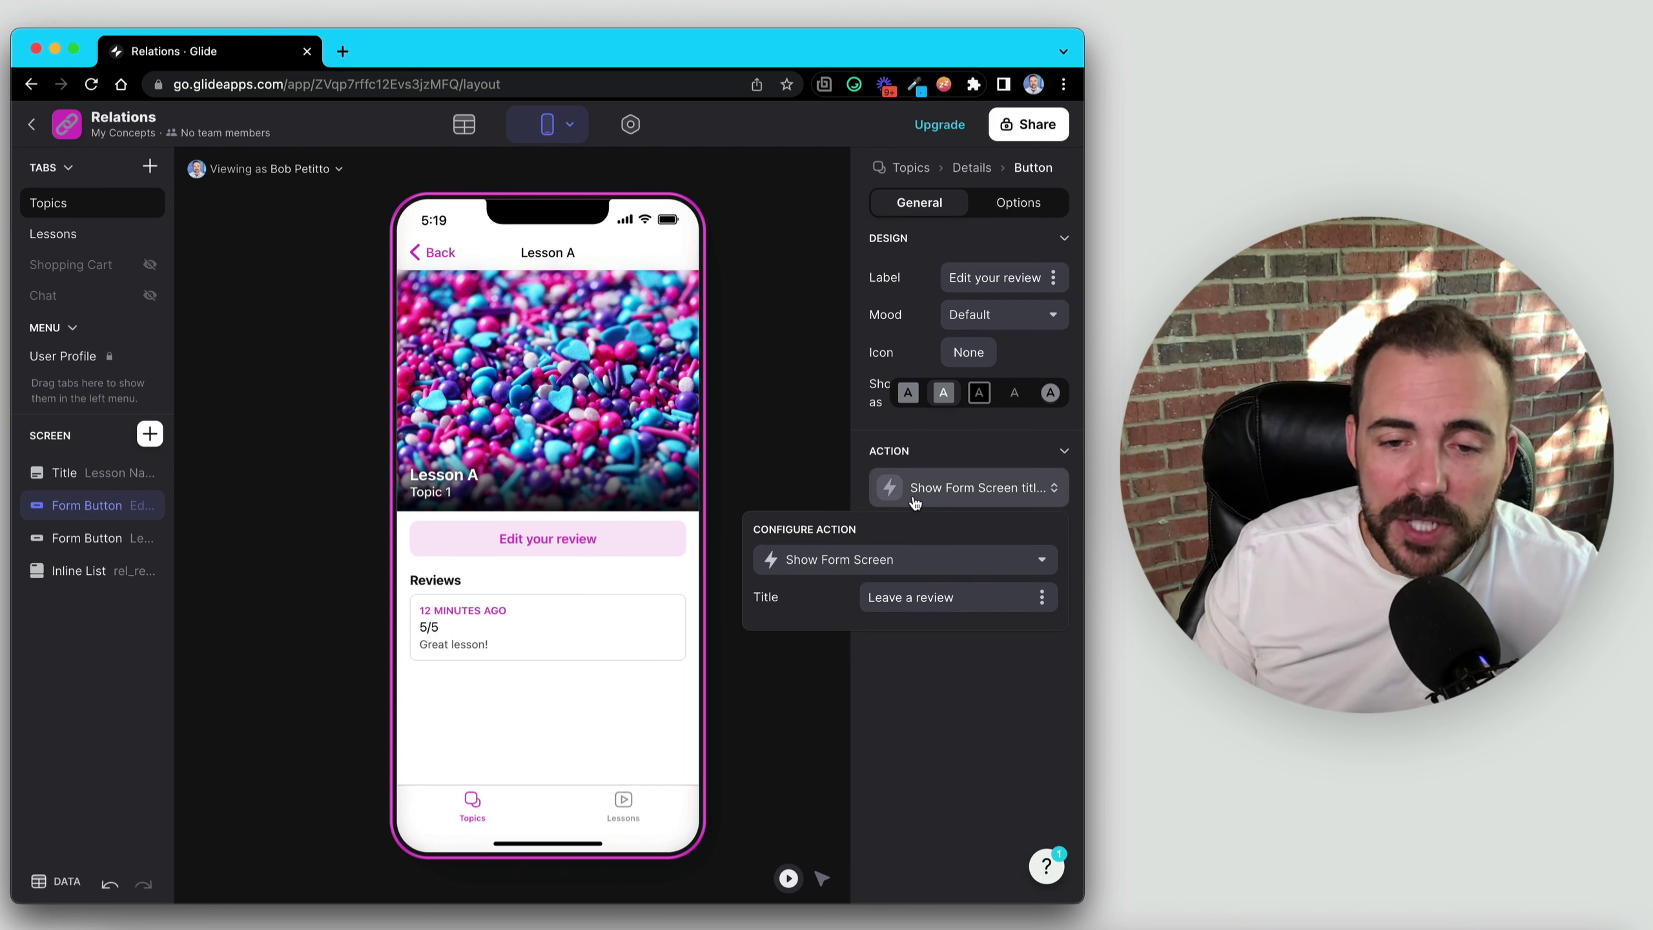
left_click(872, 568)
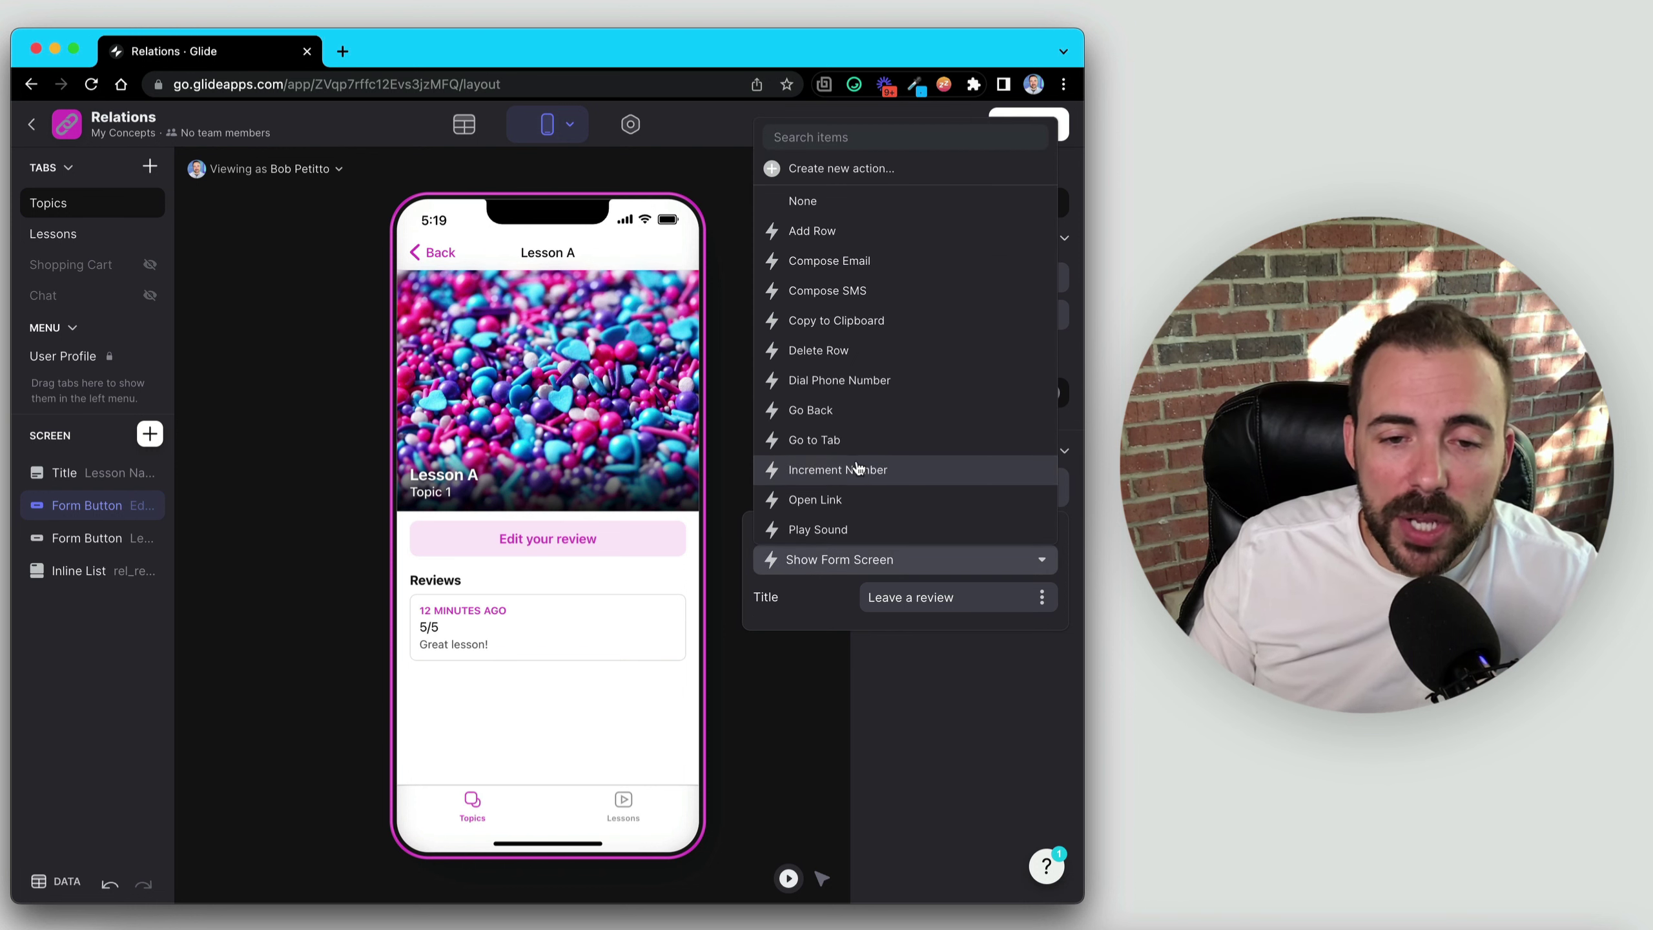
scroll(856, 477, "down", 4)
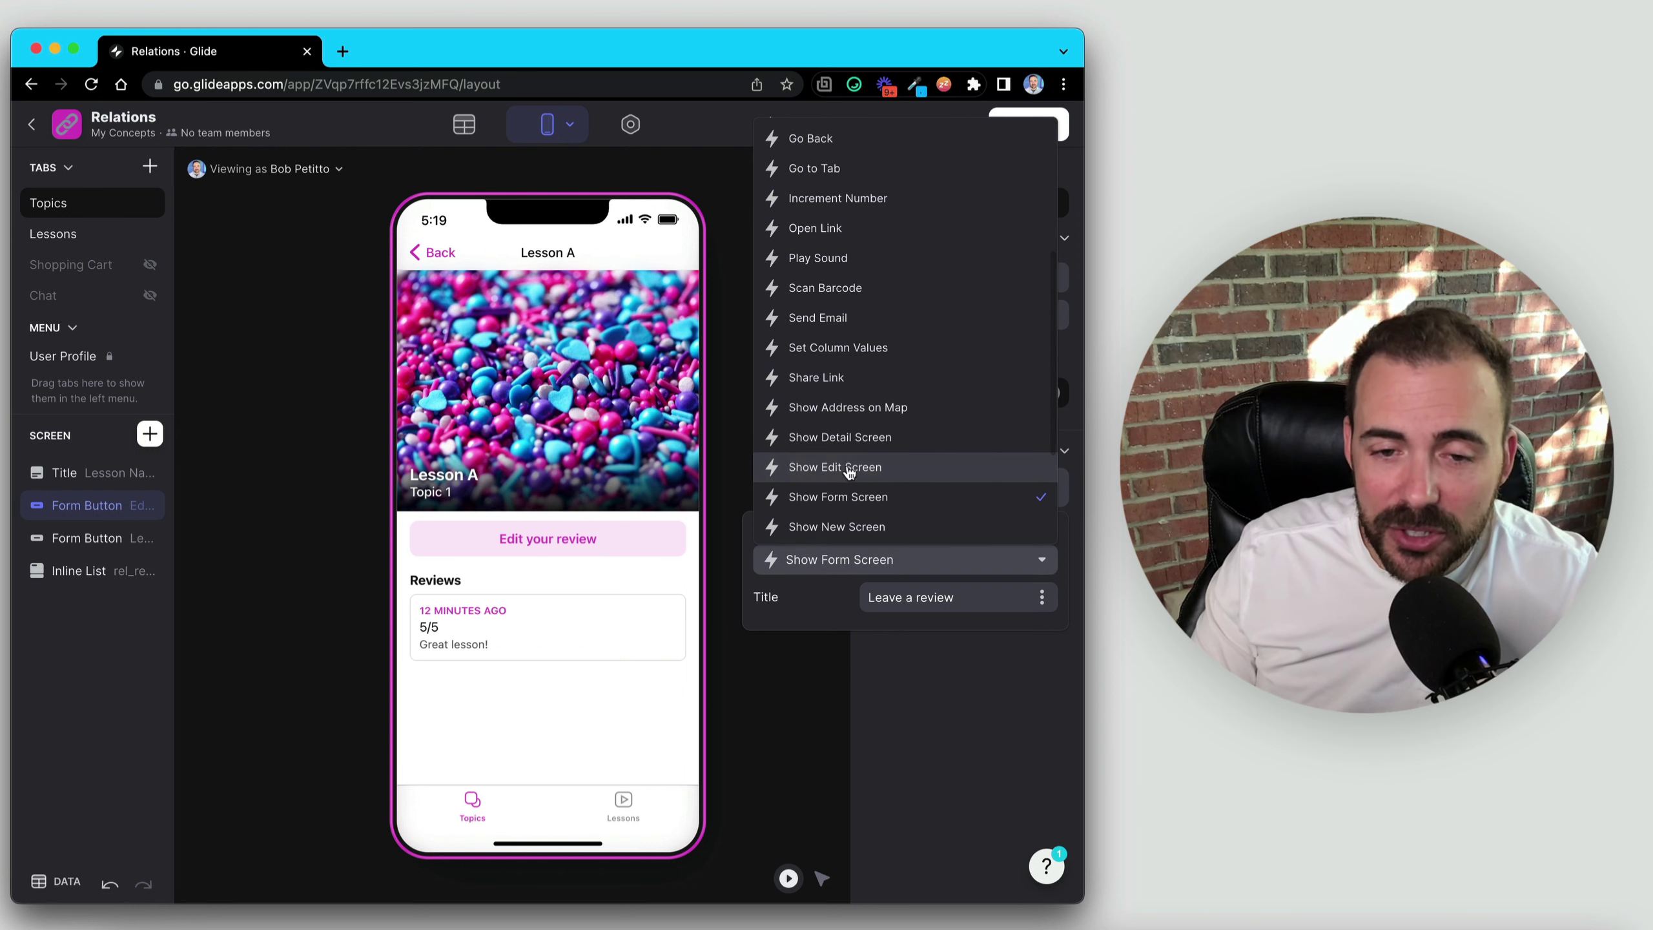
left_click(848, 472)
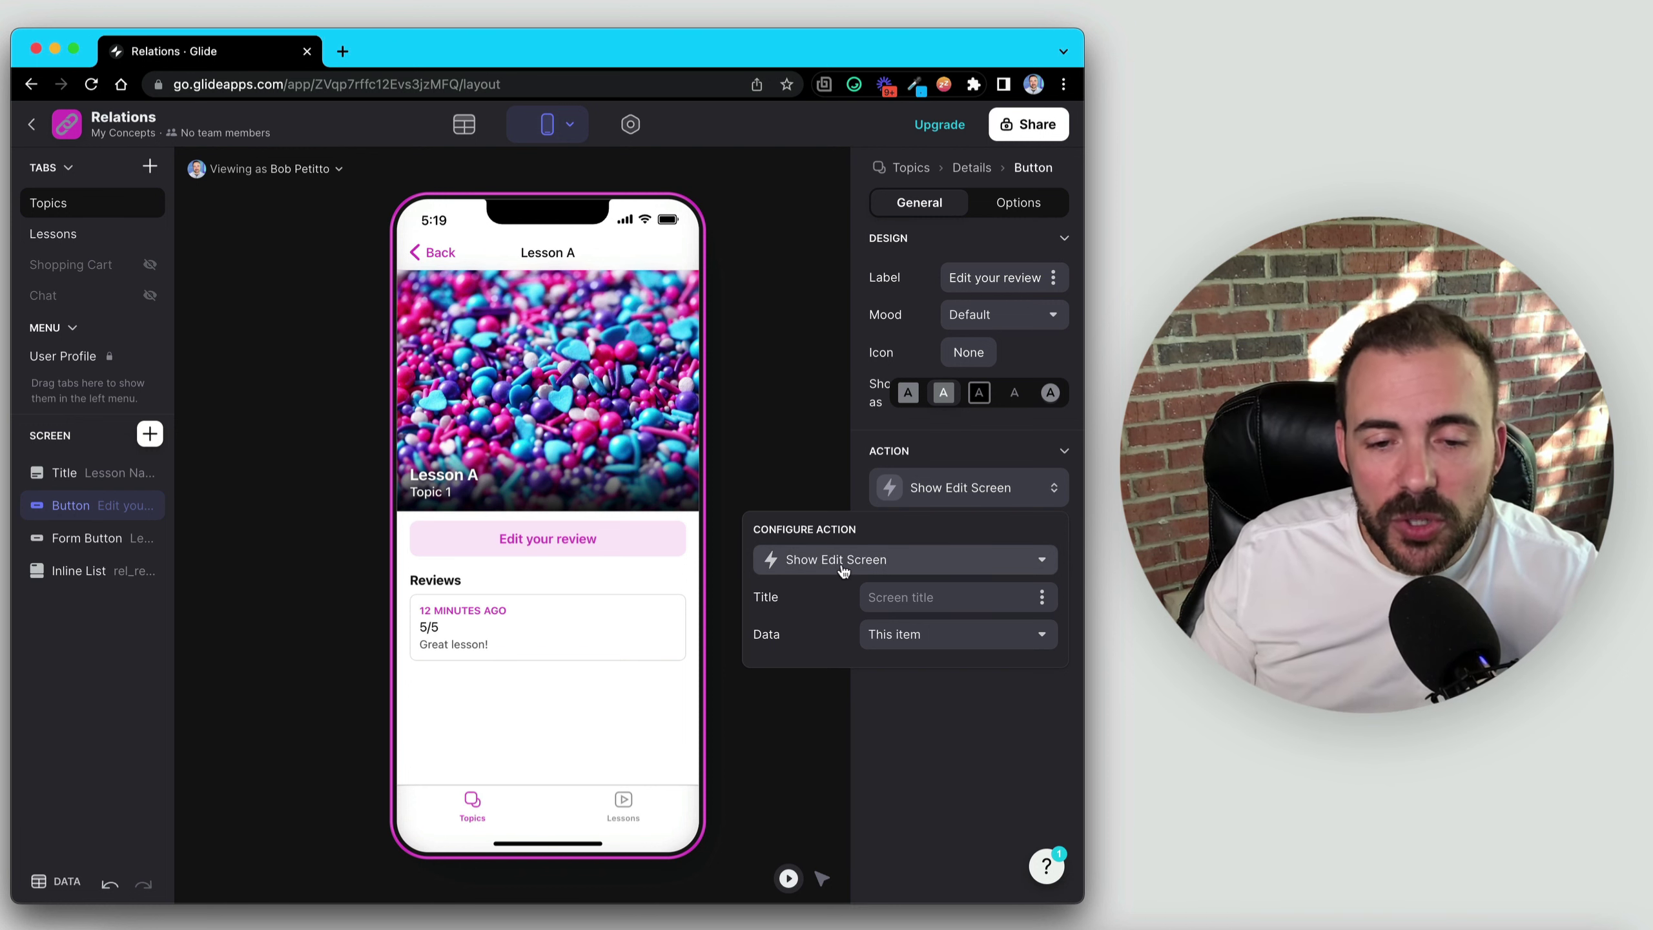
left_click(913, 635)
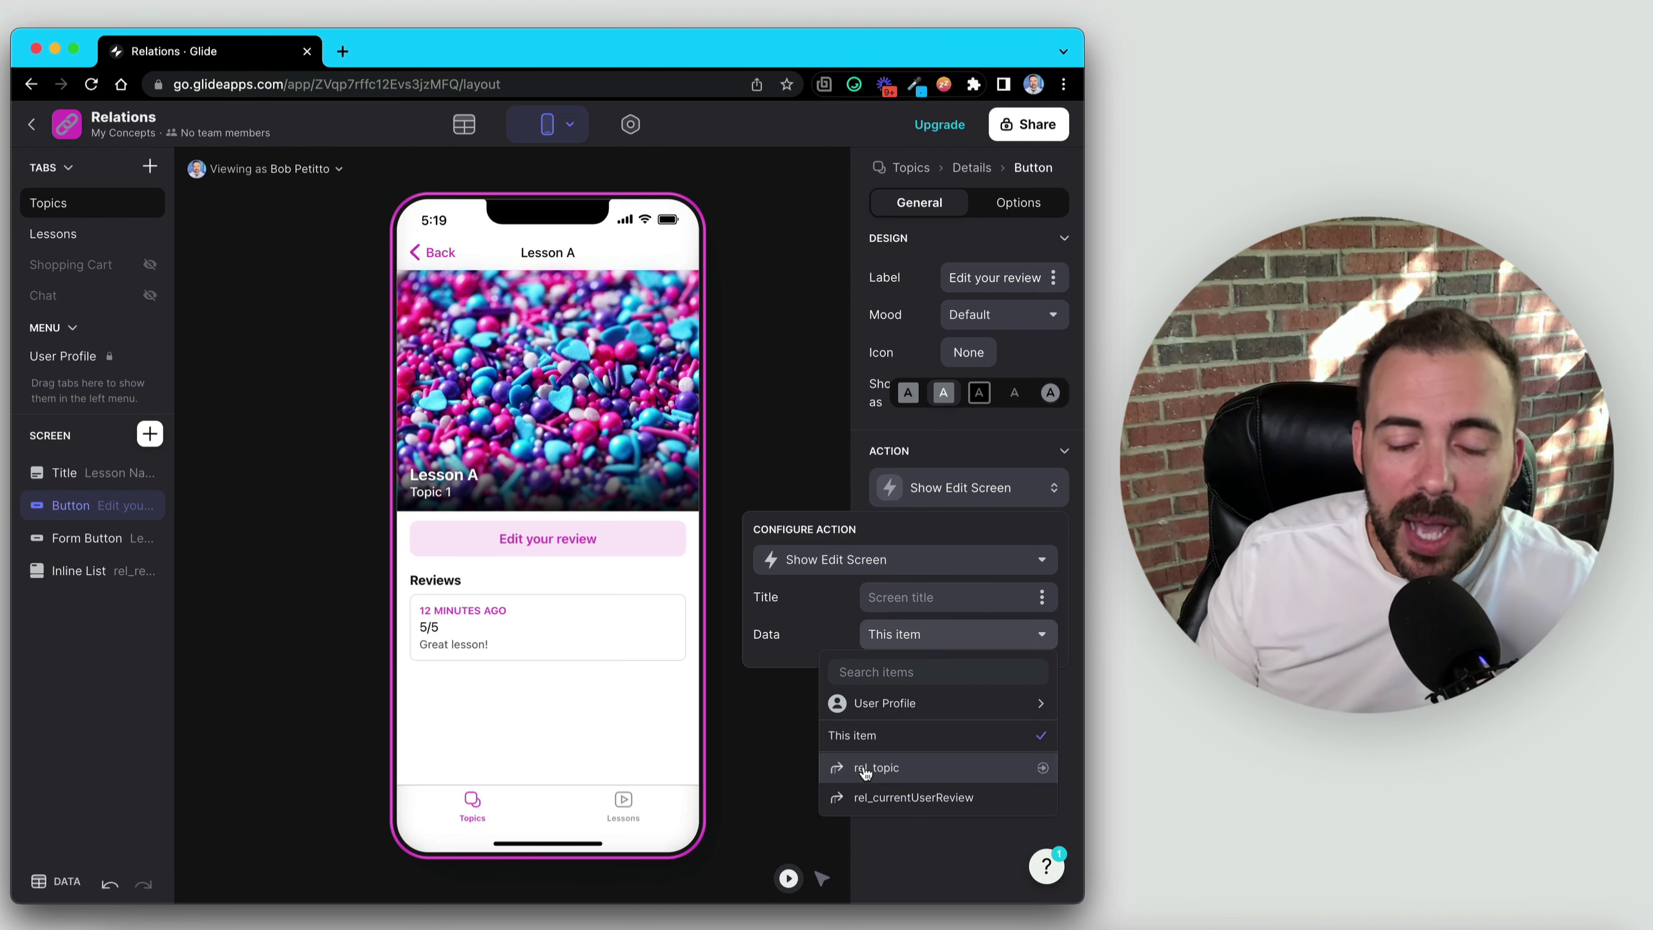
left_click(882, 805)
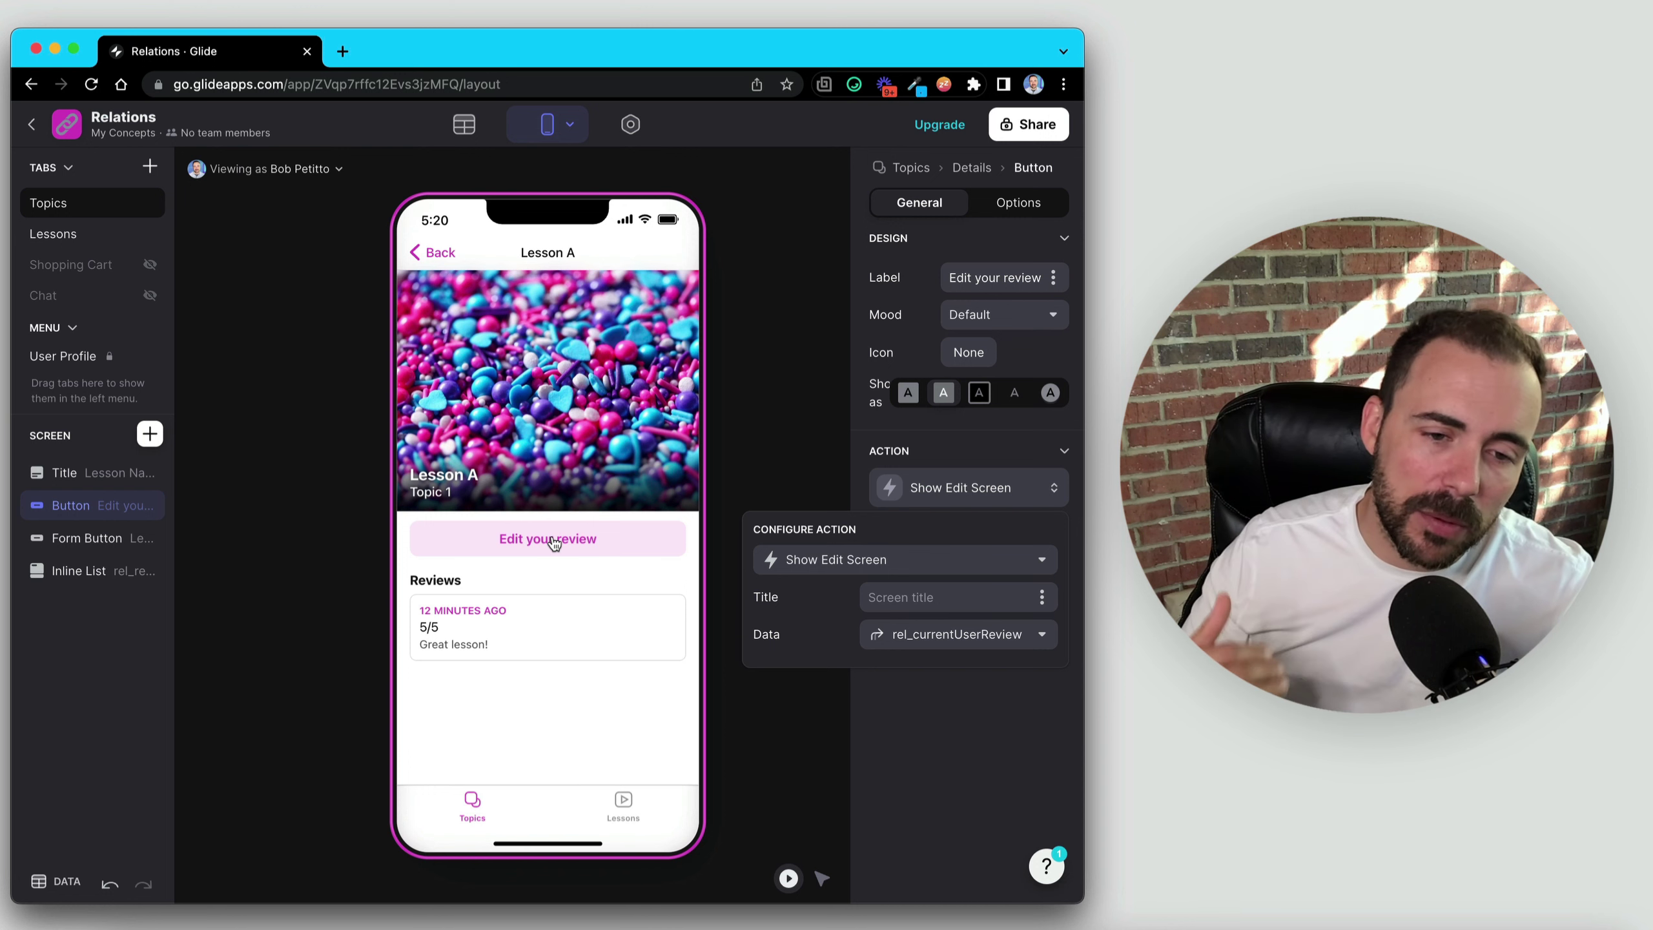
Preview the app as Anyone and copy all components of the "Leave a review" form
left_click(285, 176)
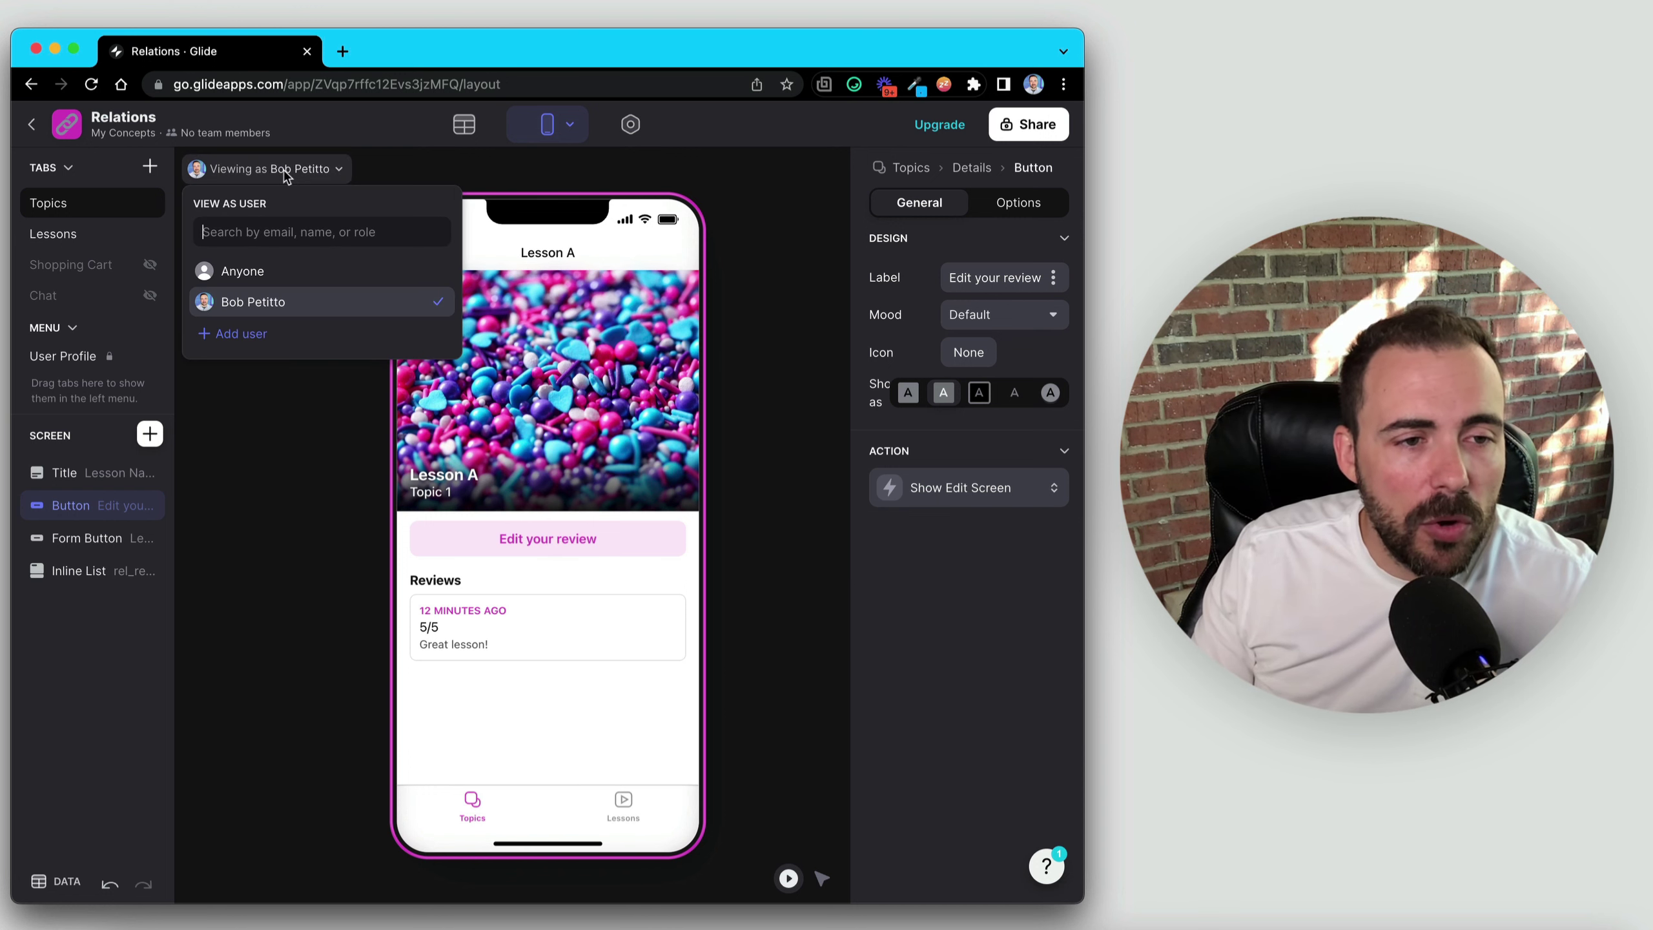
left_click(243, 274)
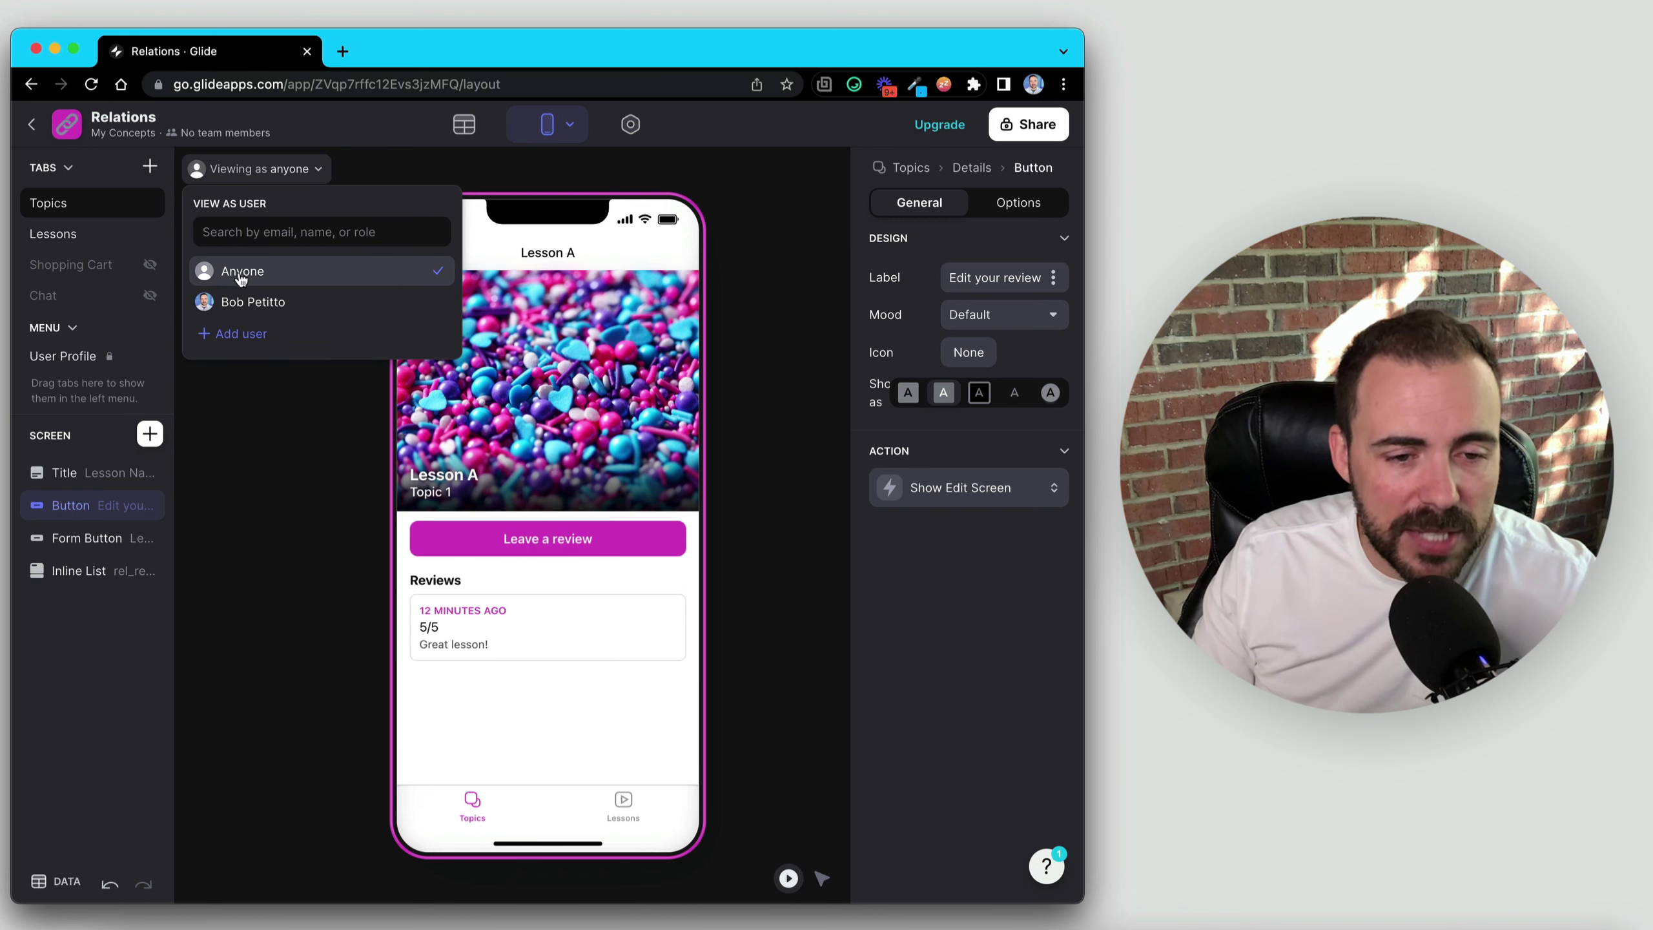
left_click(557, 546)
right_click(144, 509)
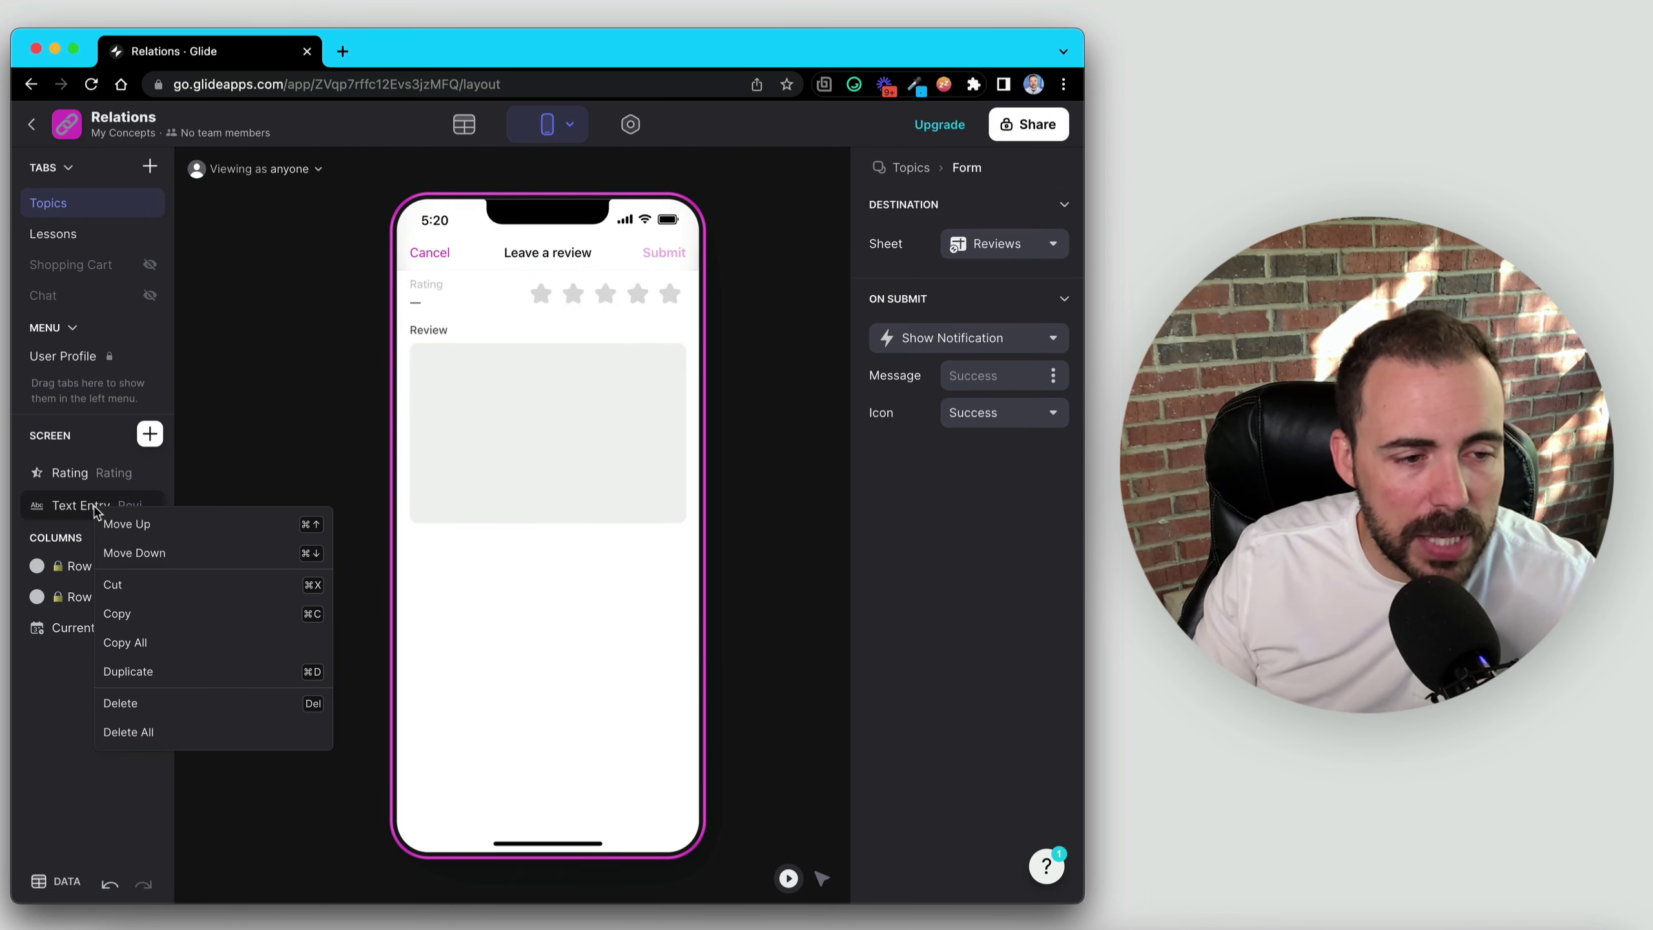
left_click(145, 642)
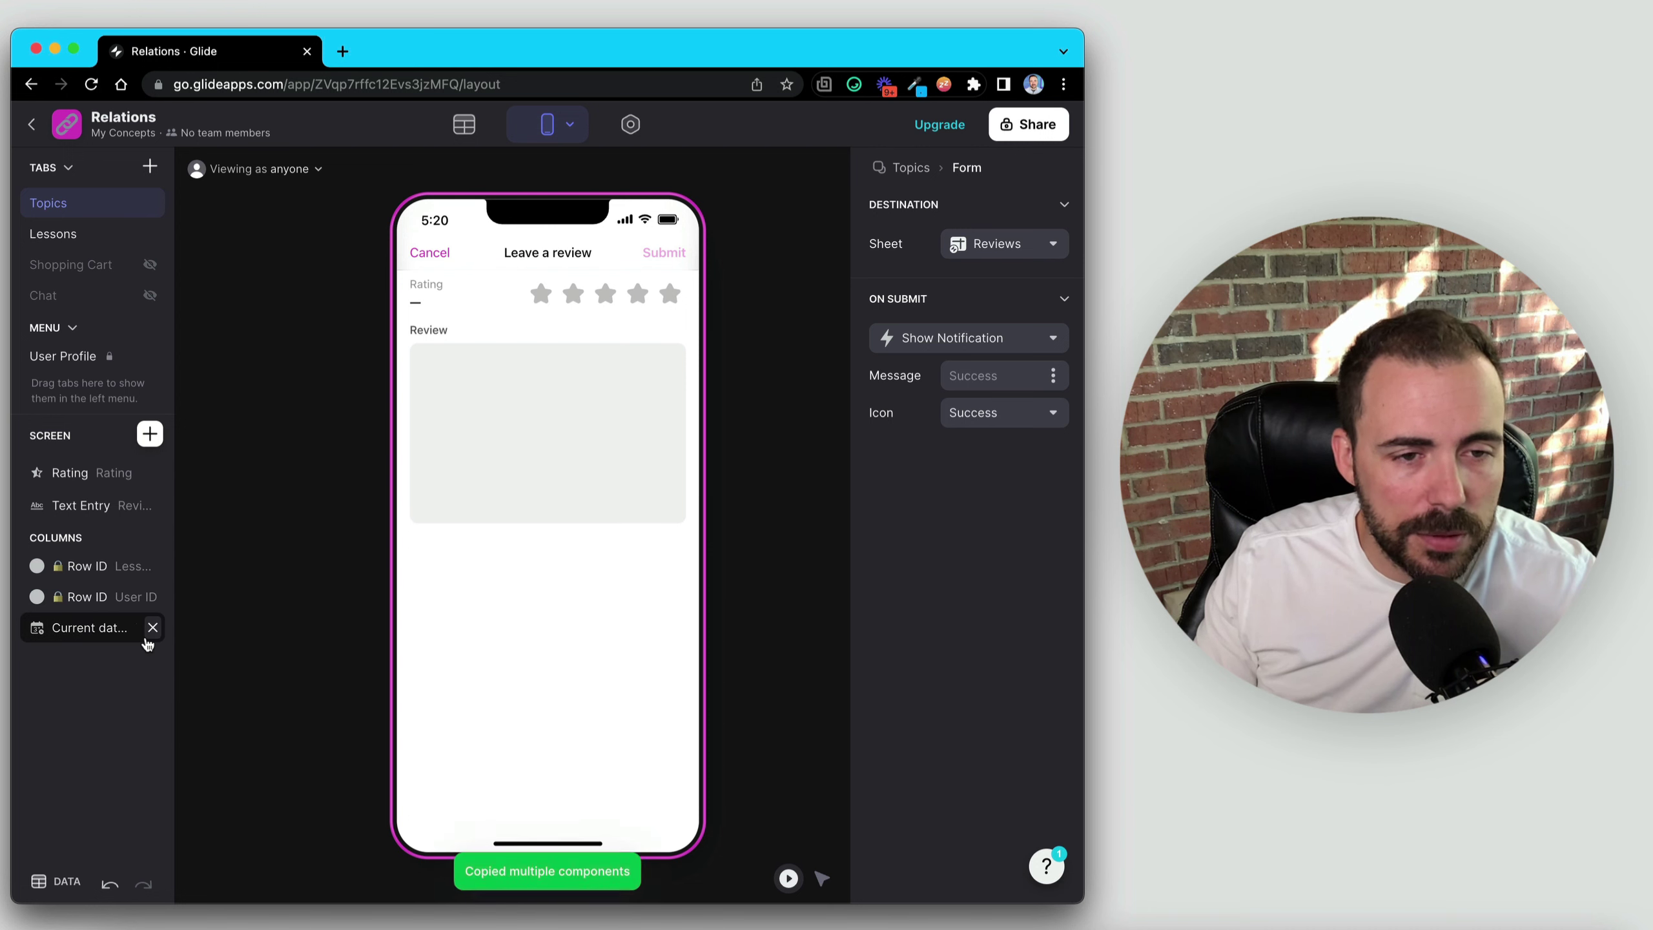
Leave the form, switch the preview back to the named user and open the "Edit your review" form
left_click(426, 252)
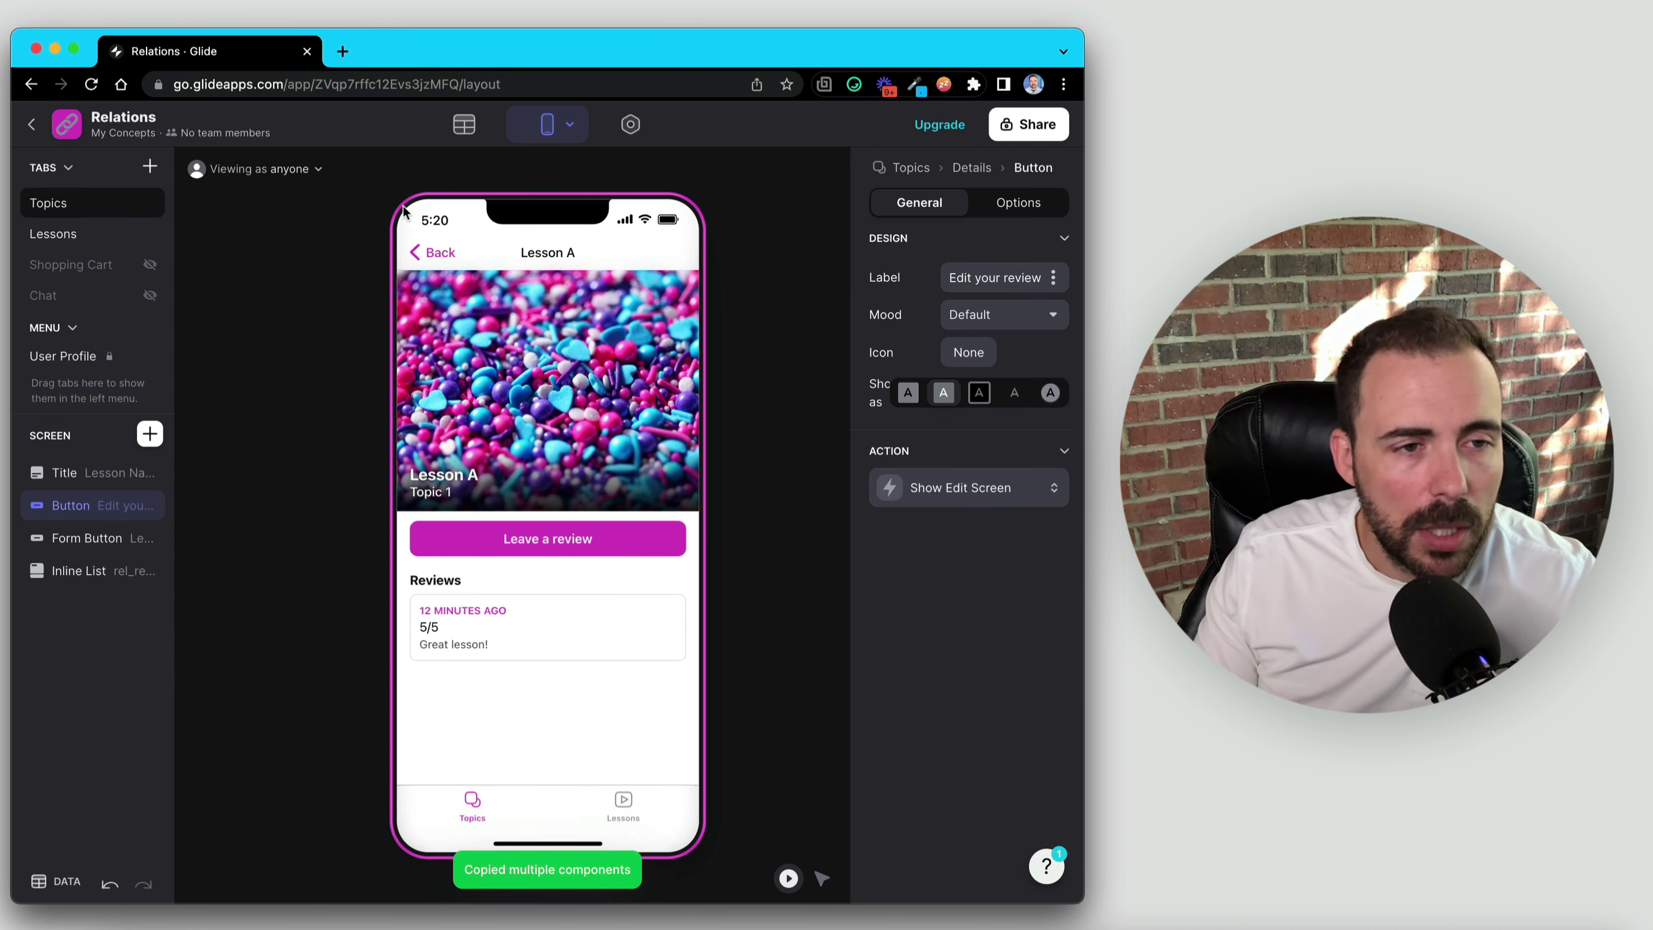
left_click(296, 170)
left_click(255, 306)
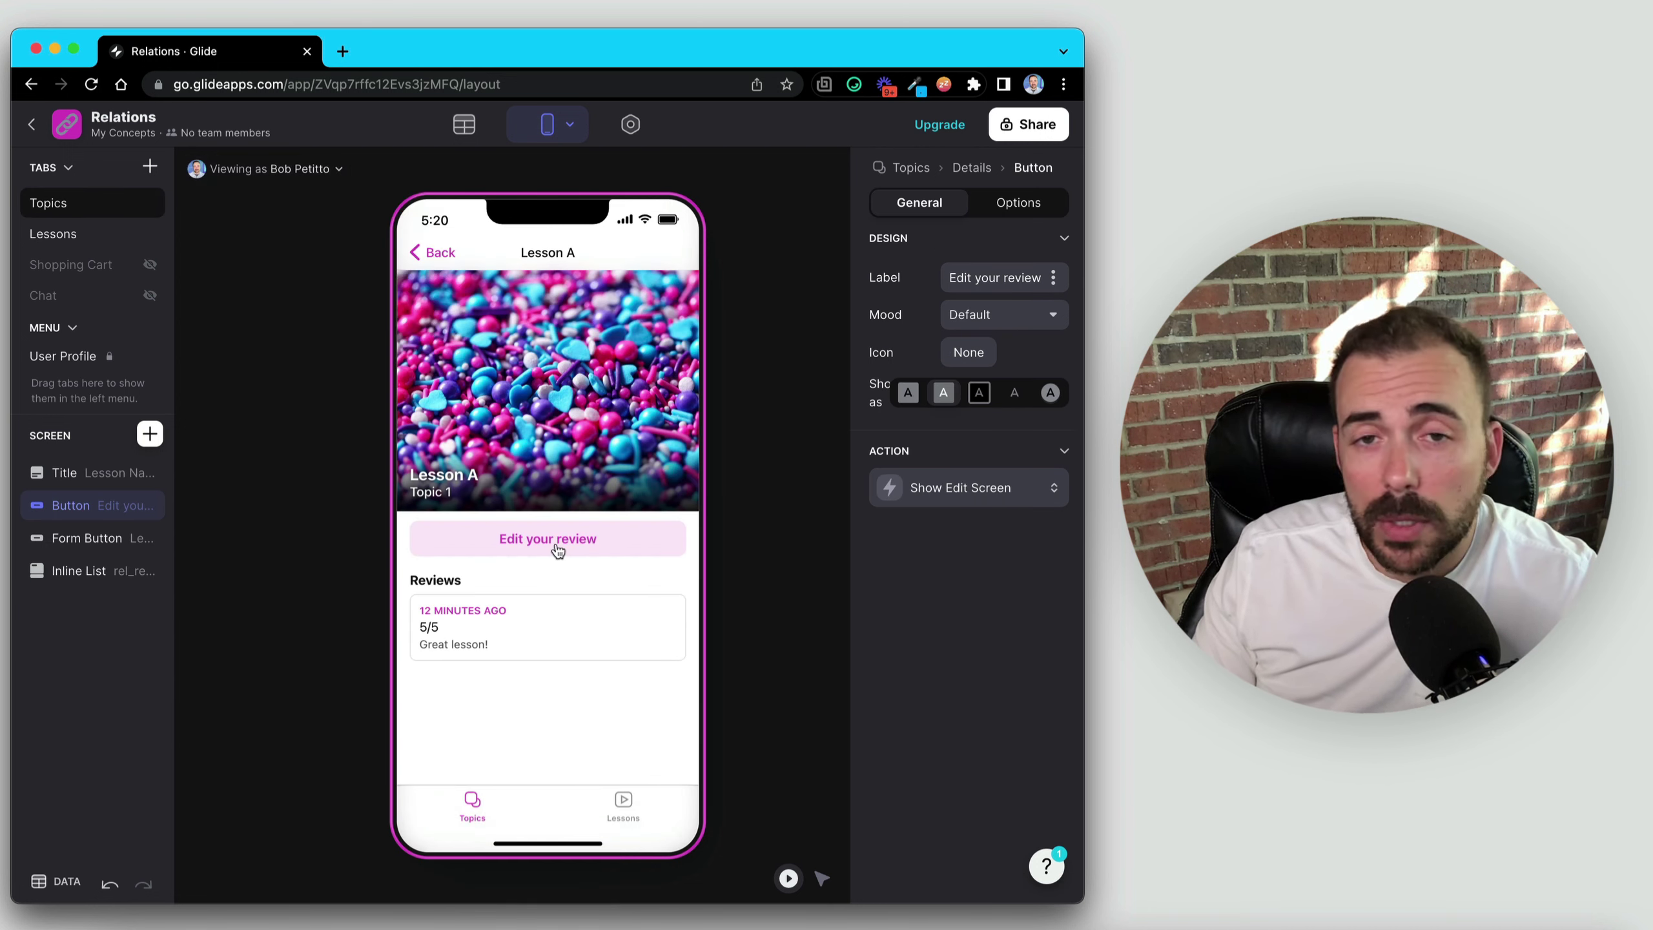
left_click(547, 544)
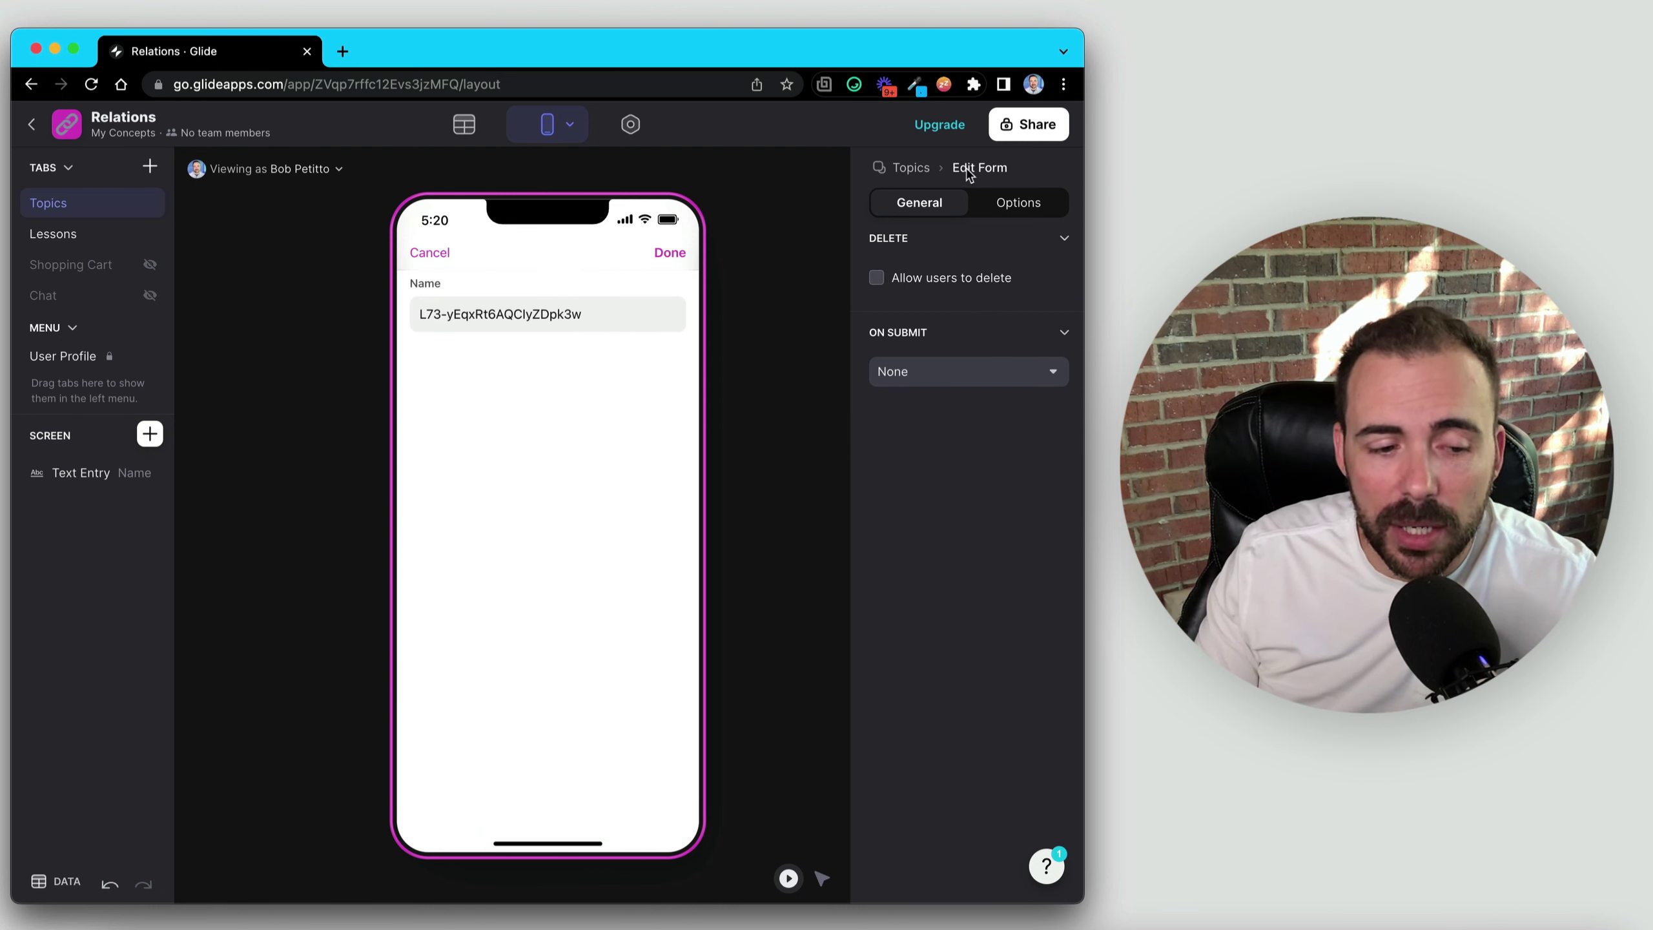
Examine the Timestamp, Review and Rating values of the review record behind the edit form
left_click(68, 883)
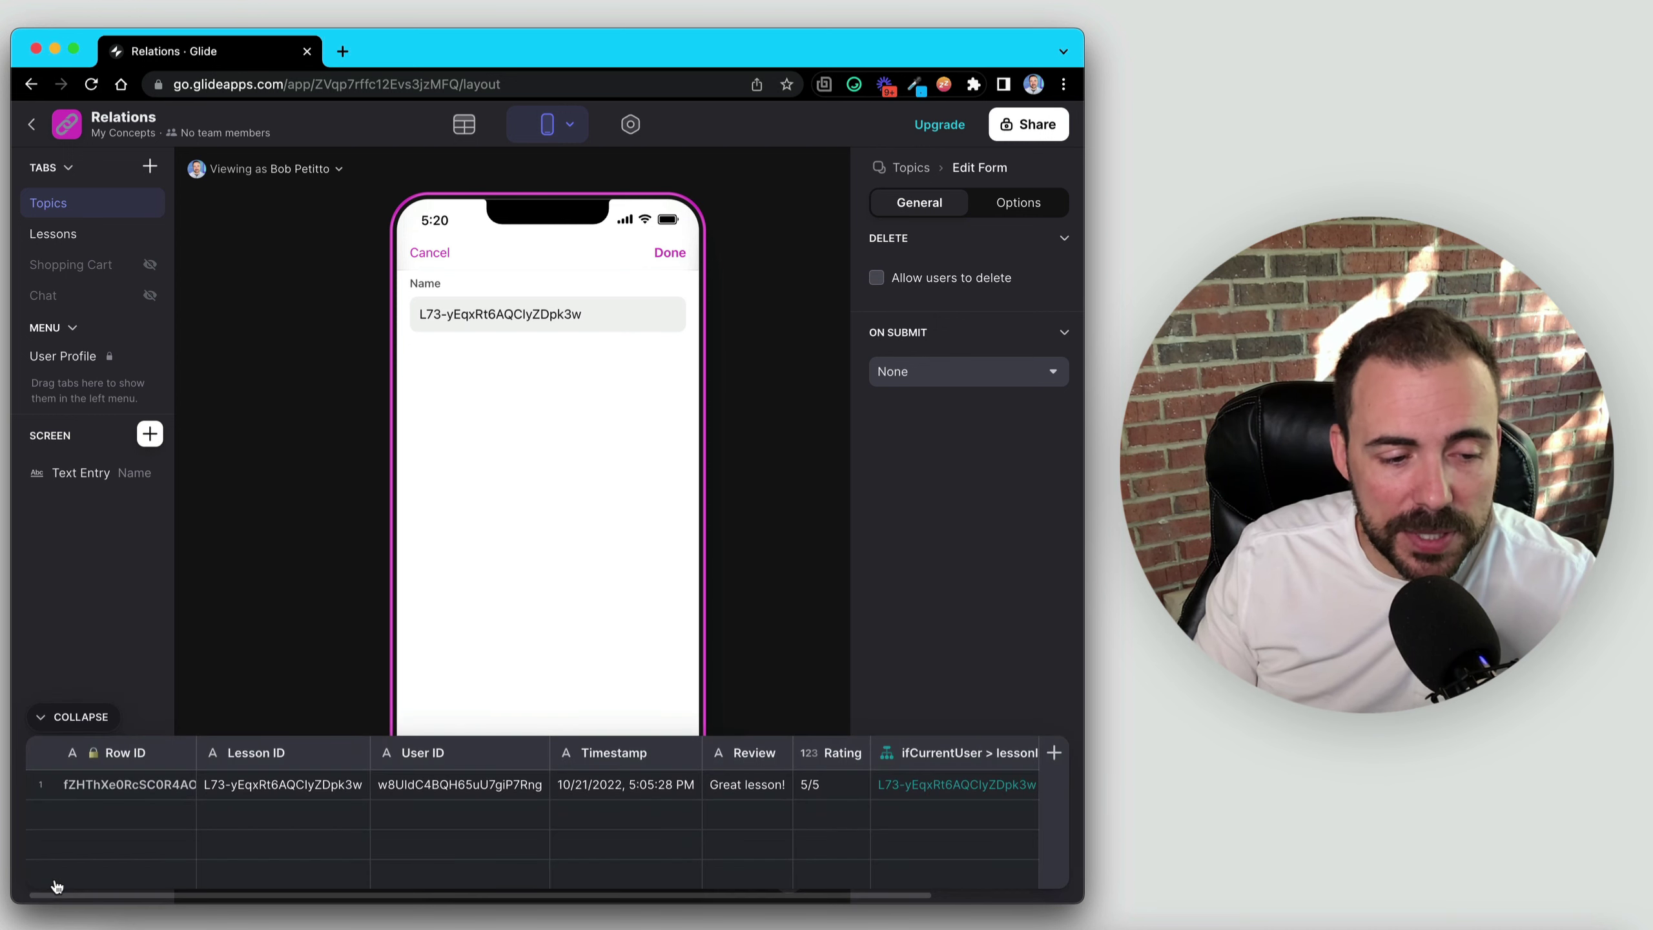
left_click(628, 791)
left_click(778, 791)
left_click(845, 786)
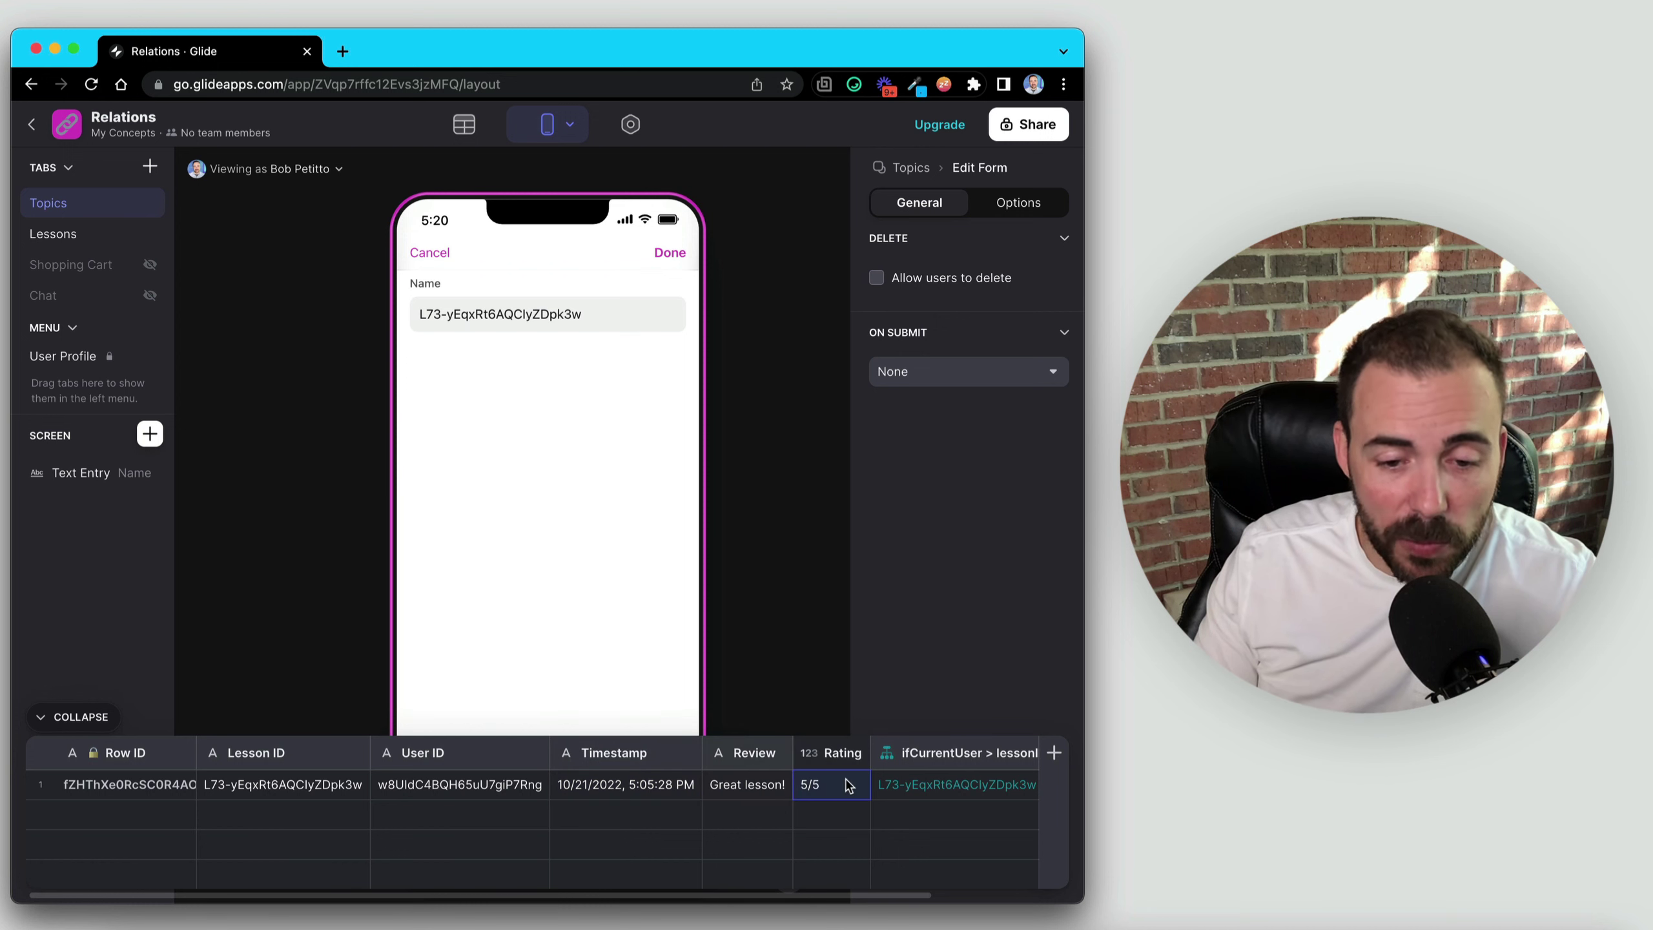
left_click(79, 718)
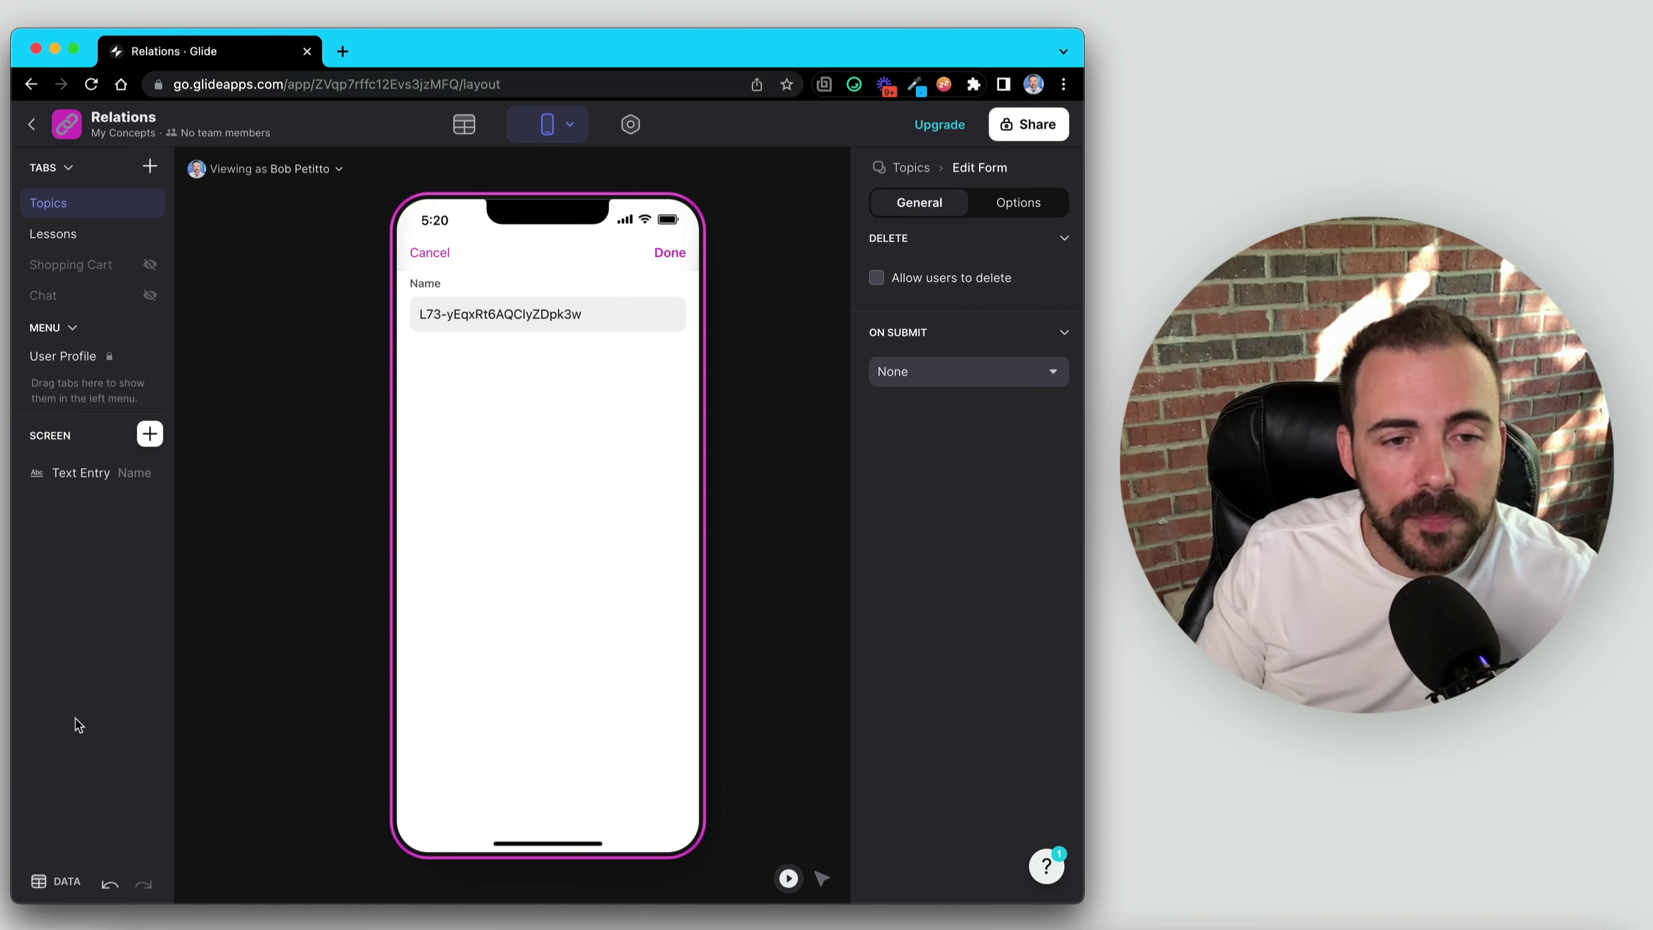
Replace the edit form's Name entry with the copied Rating and Review components, and make the Review entry required
left_click(151, 473)
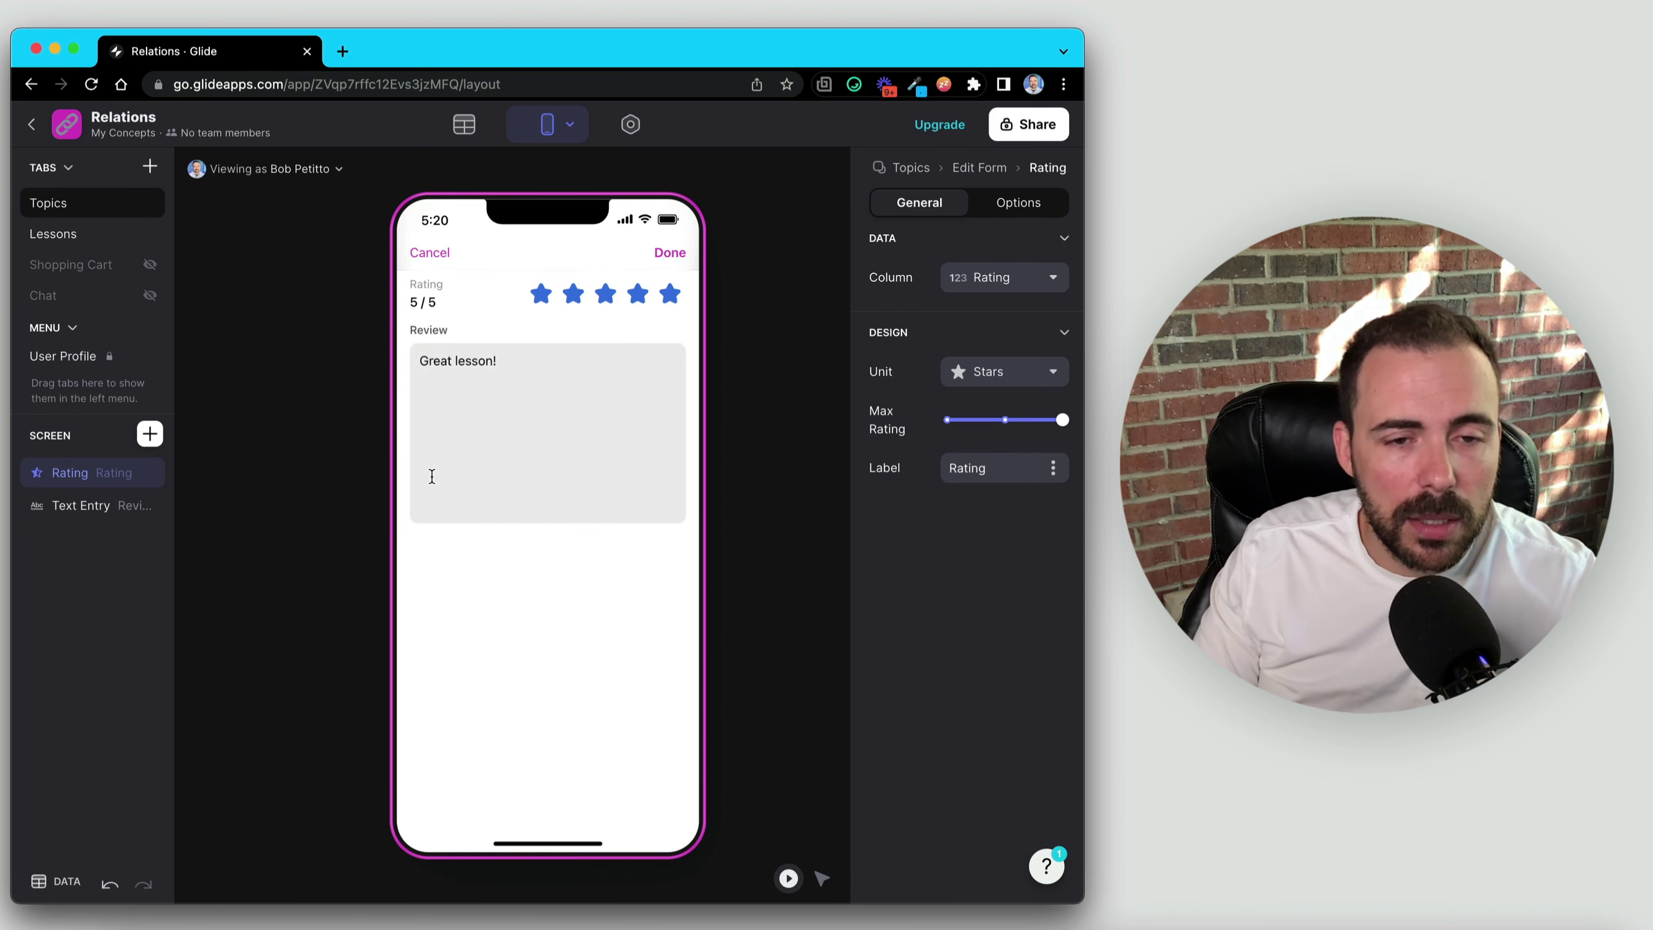
left_click(74, 511)
left_click(877, 629)
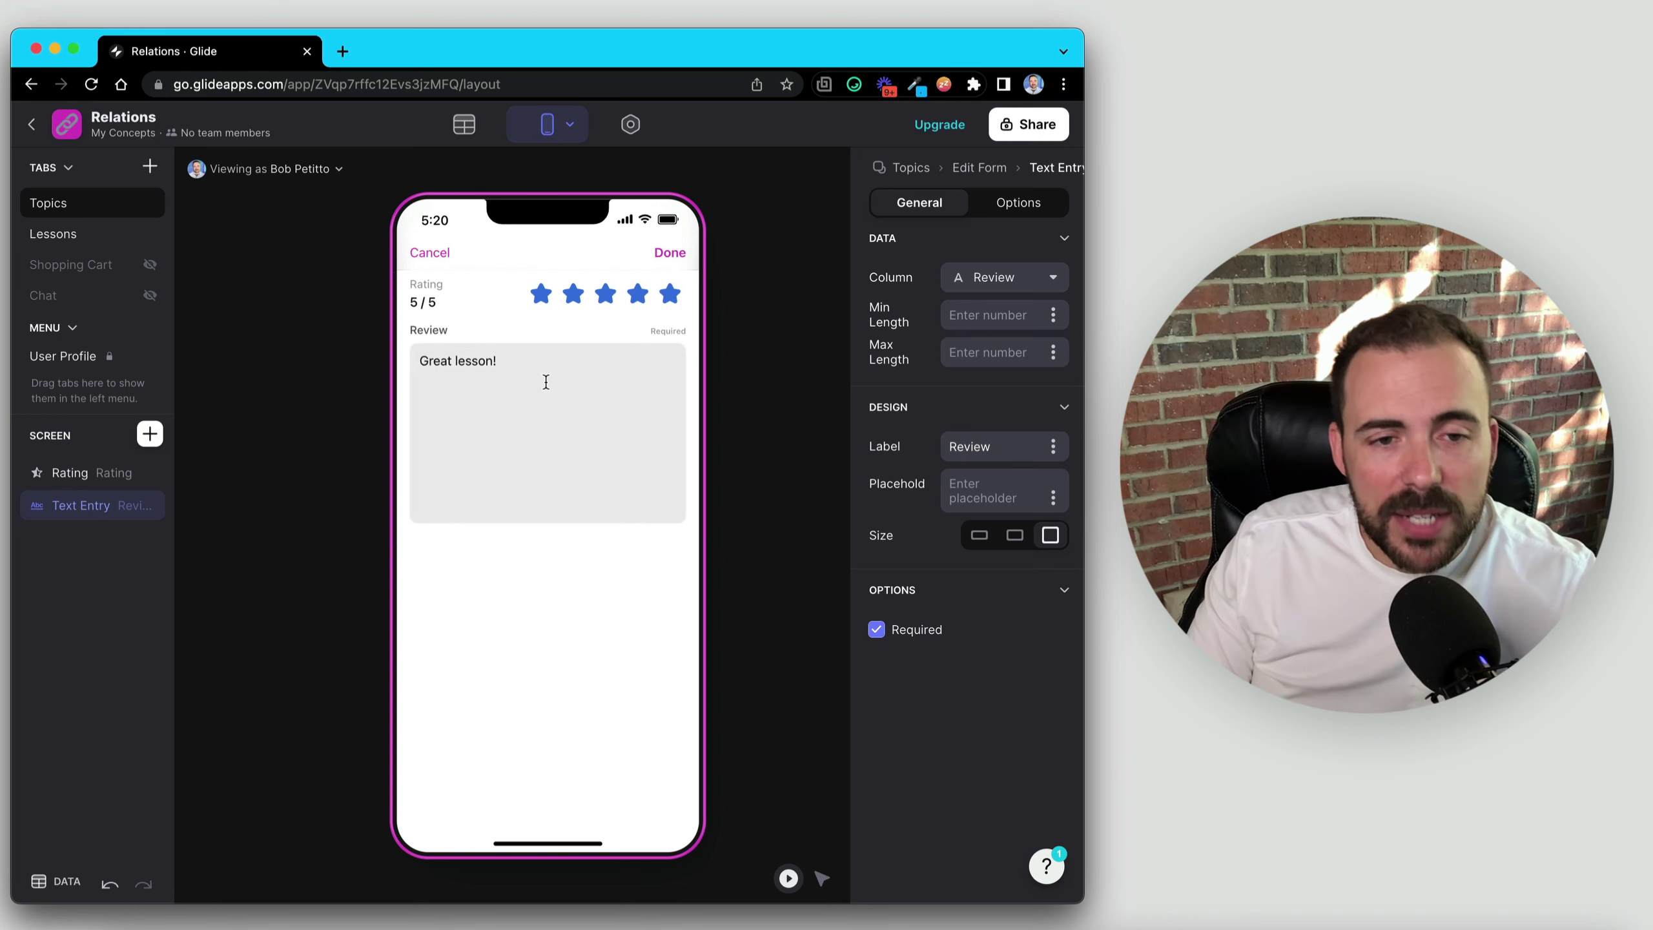
Edit the Lesson A review to 4 stars with the text "Okay lesson!" and save it
left_click(640, 298)
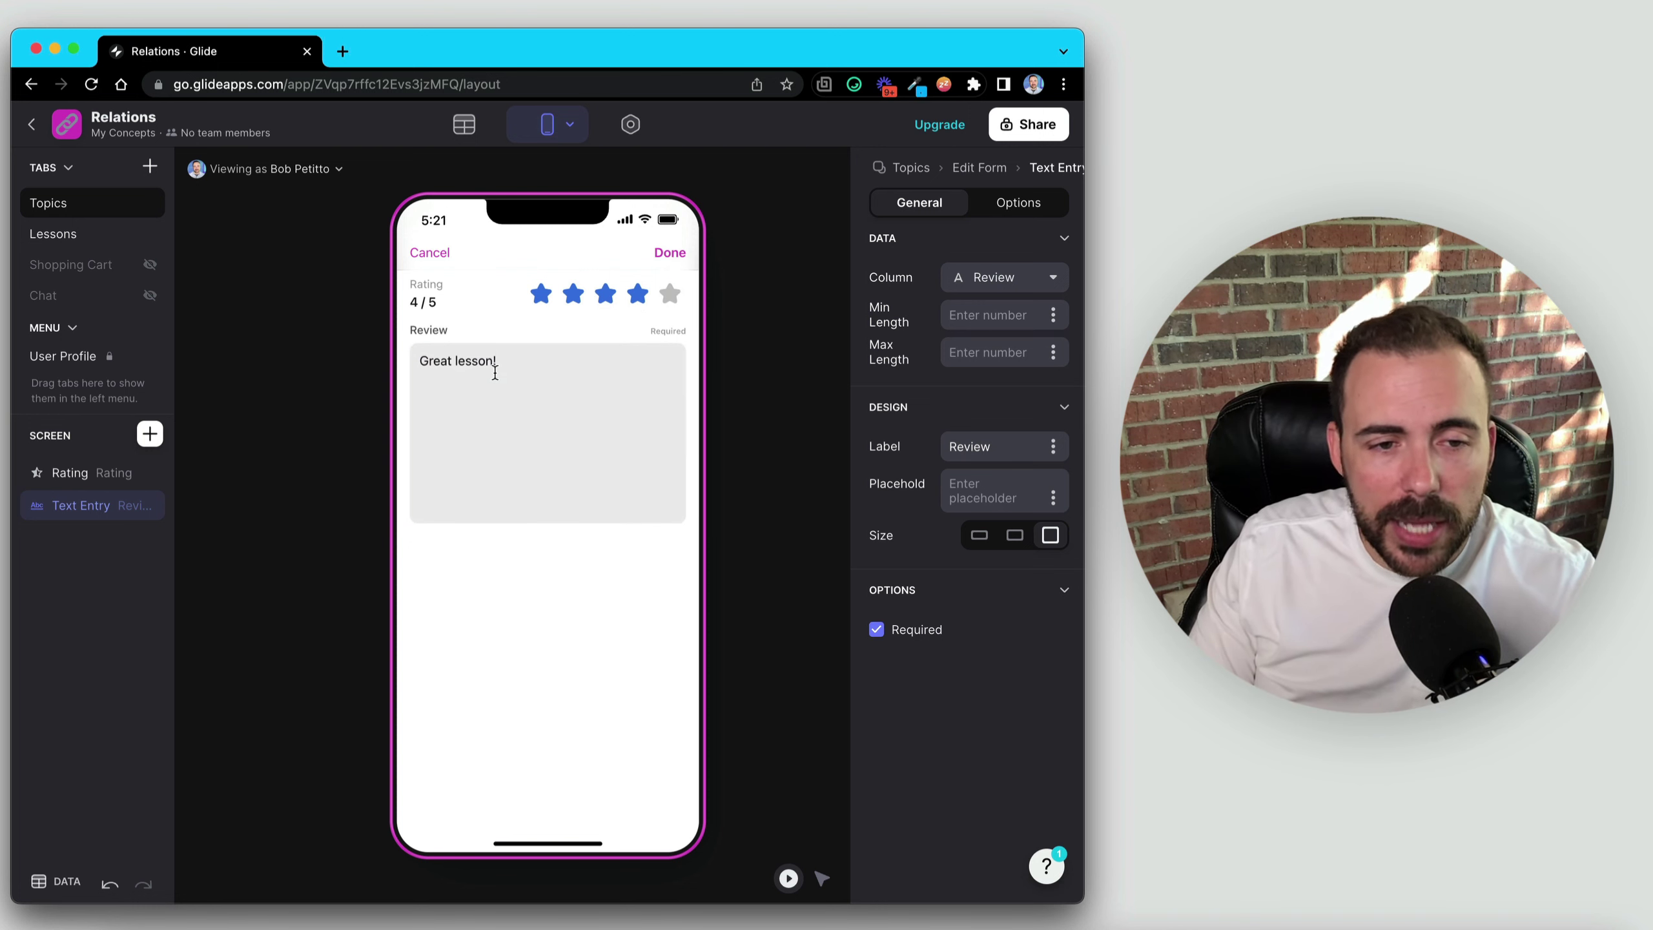
left_click(424, 363)
double_click(424, 363)
type("Okay")
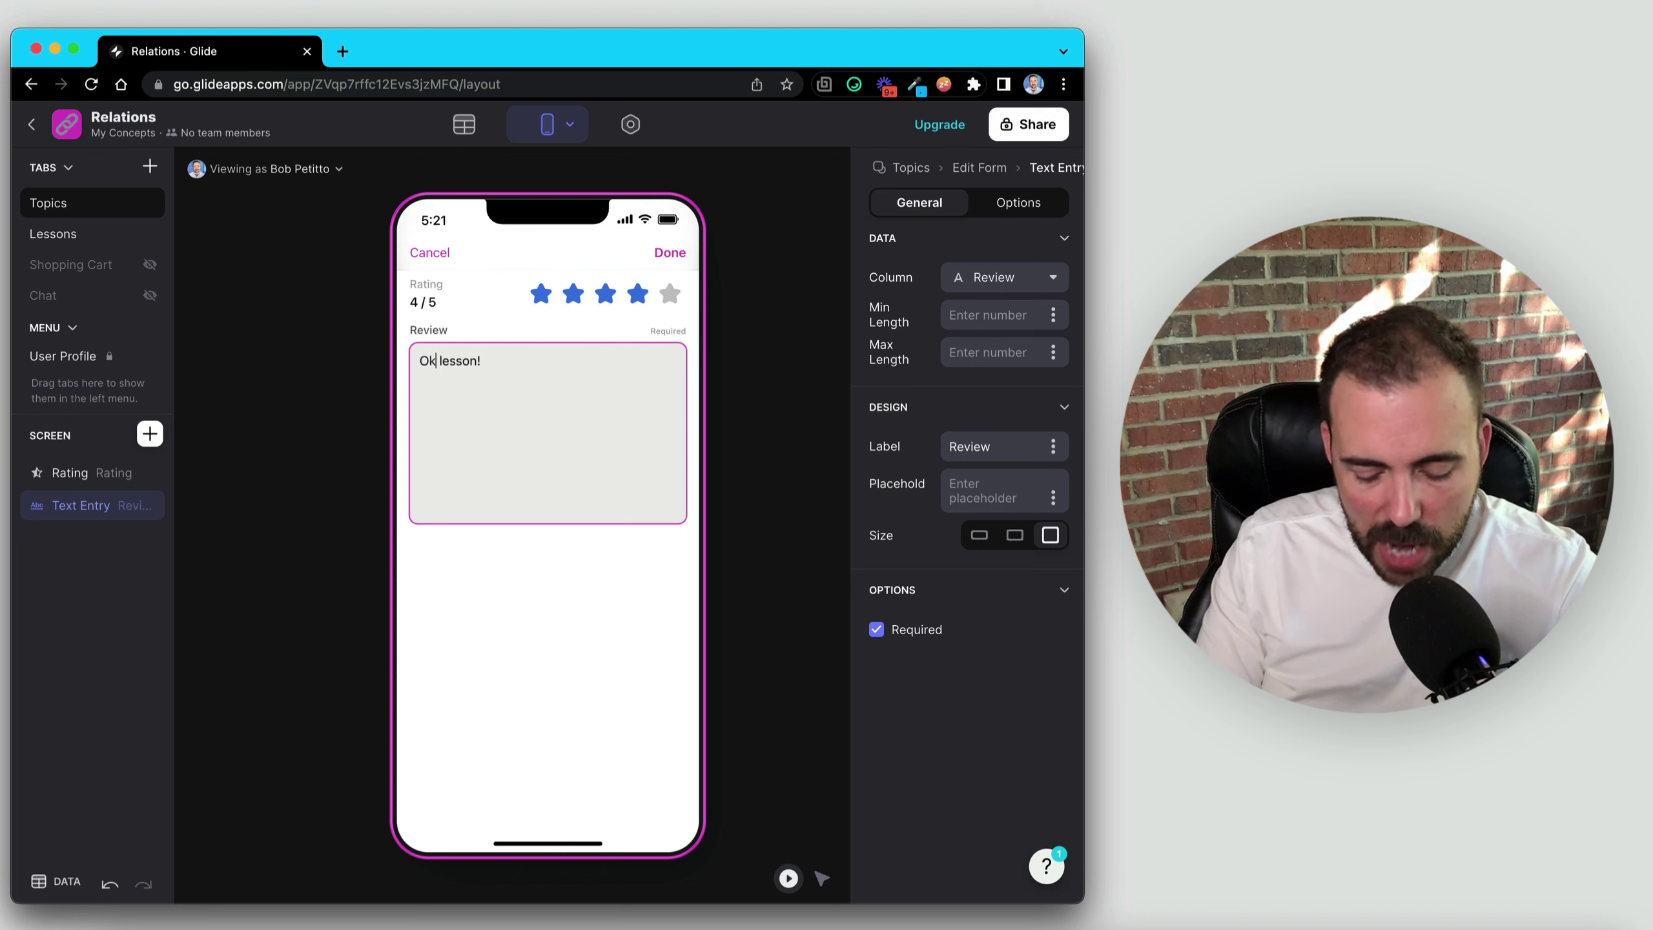
left_click(671, 254)
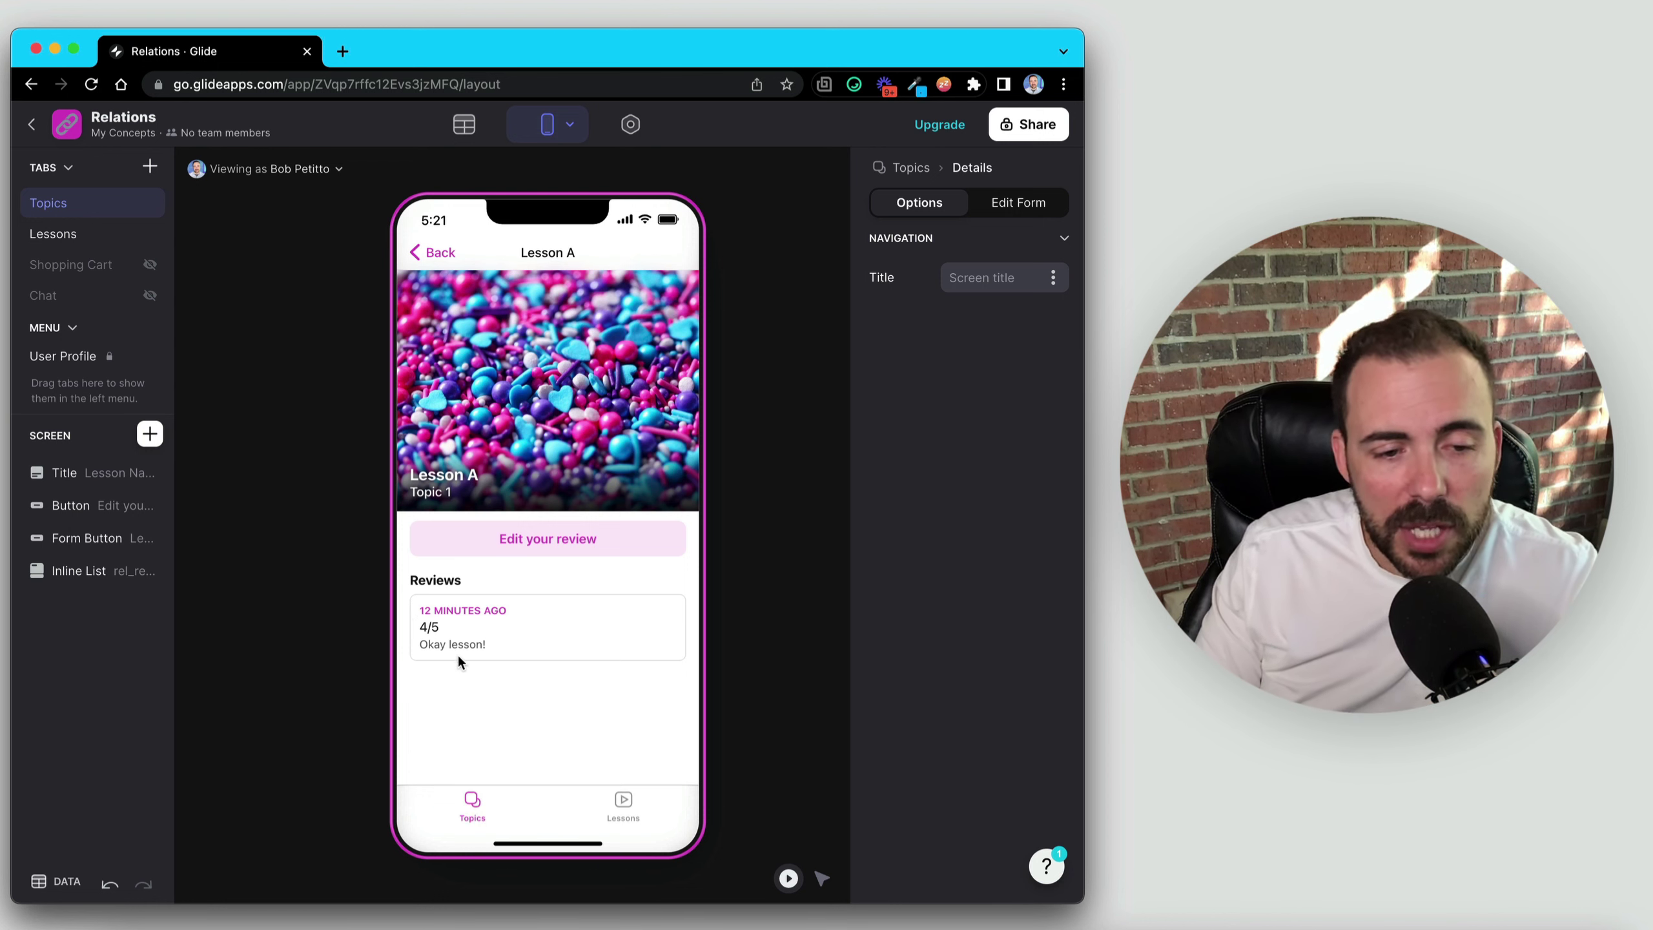
Reopen the Lesson A review, set it to 5 stars with the text "Great lesson!" and save it
left_click(502, 545)
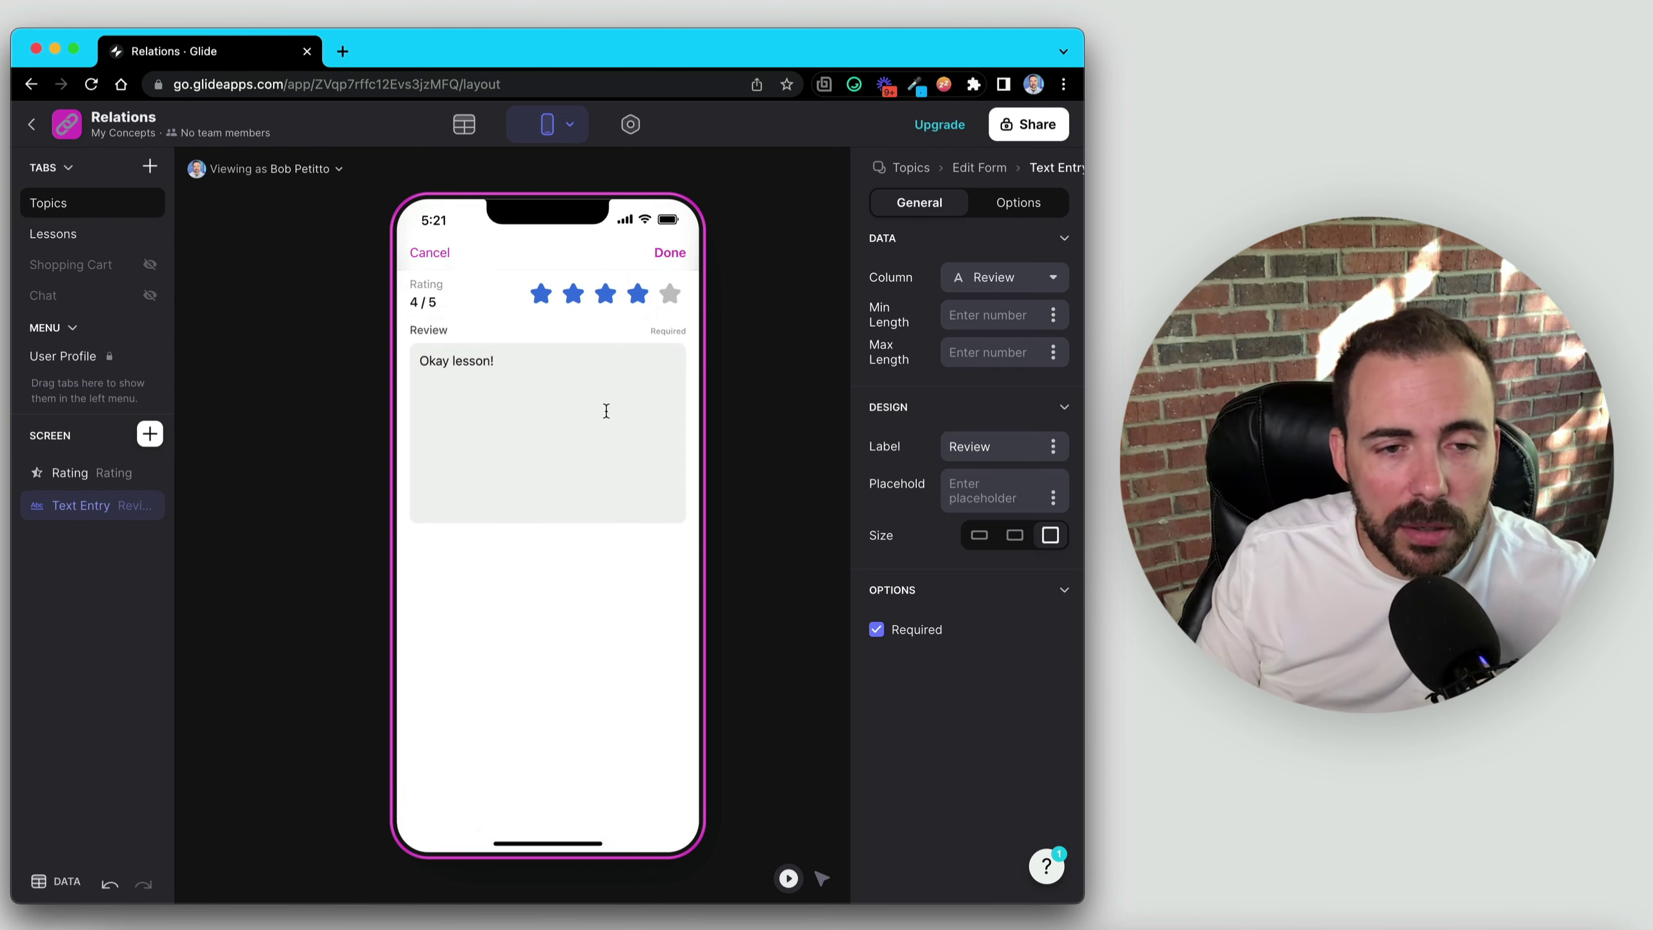
left_click(672, 296)
double_click(432, 361)
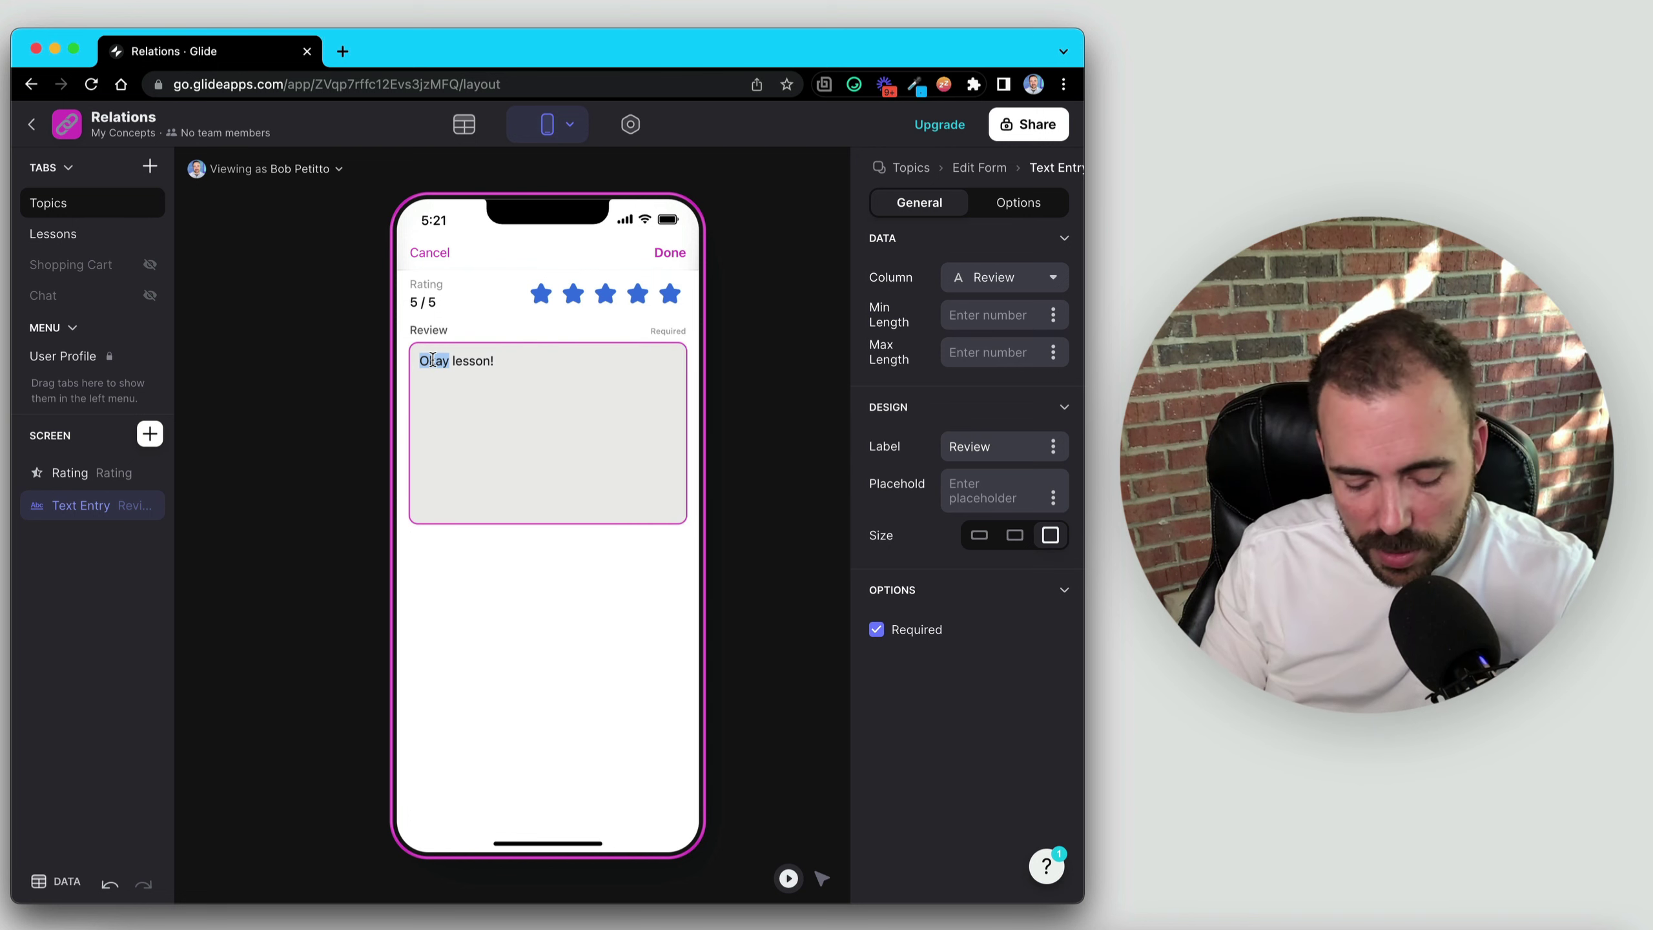
type("Great")
left_click(669, 252)
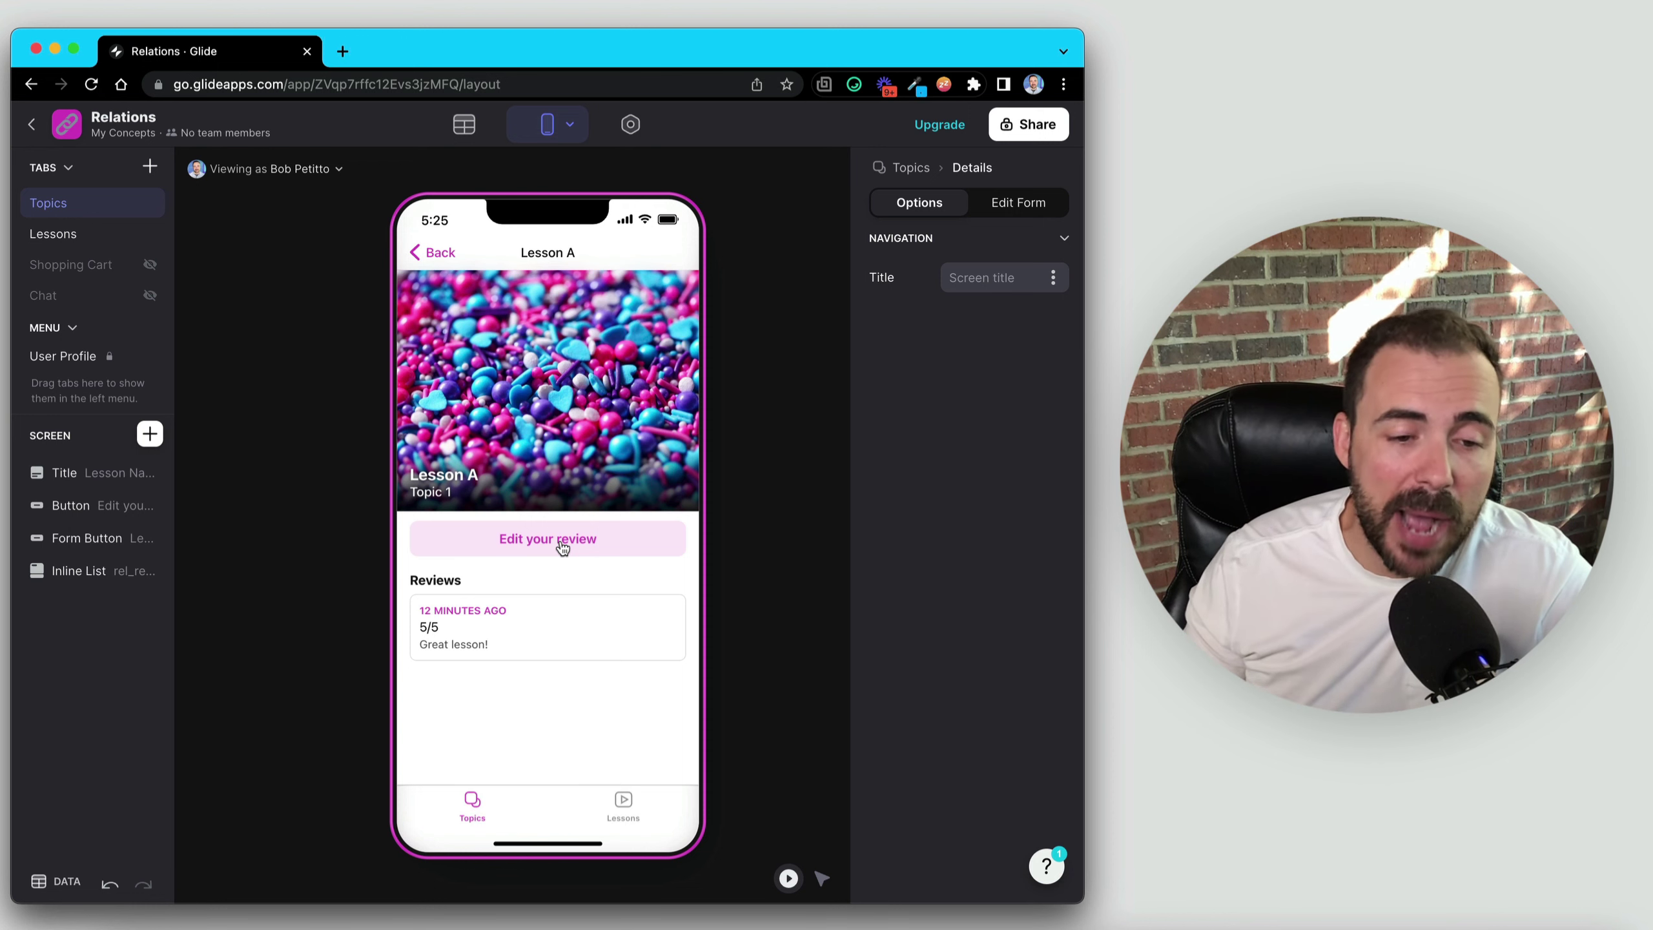
Allow users to delete from the review edit form, and delete the Lesson A review through it
left_click(561, 545)
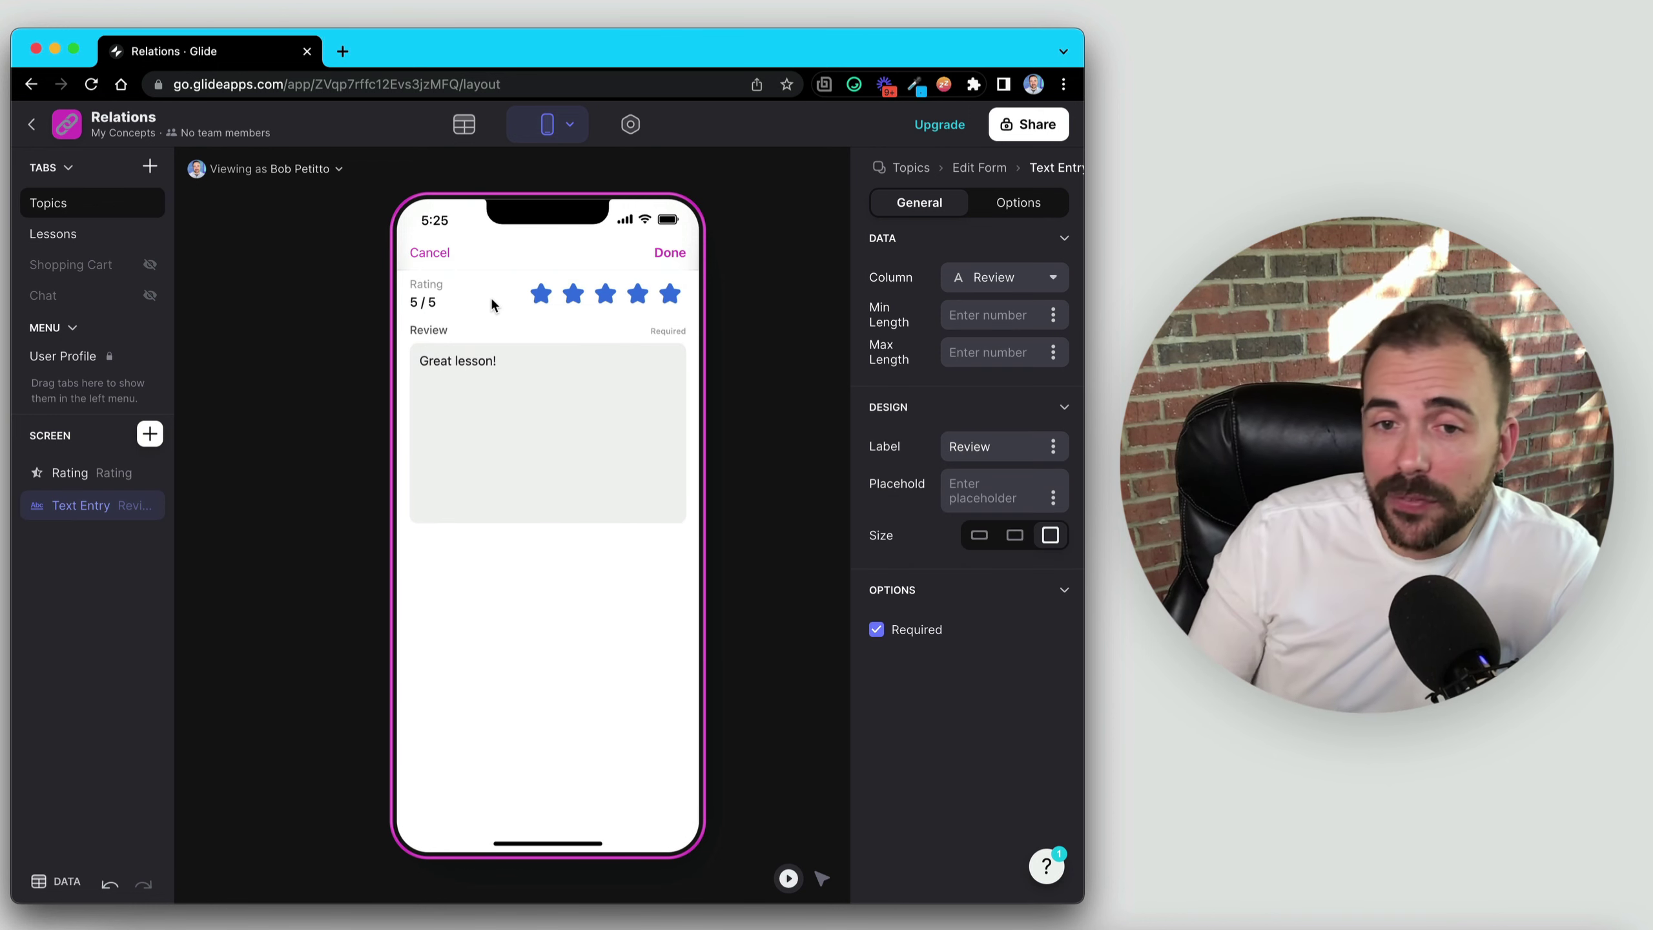
left_click(980, 169)
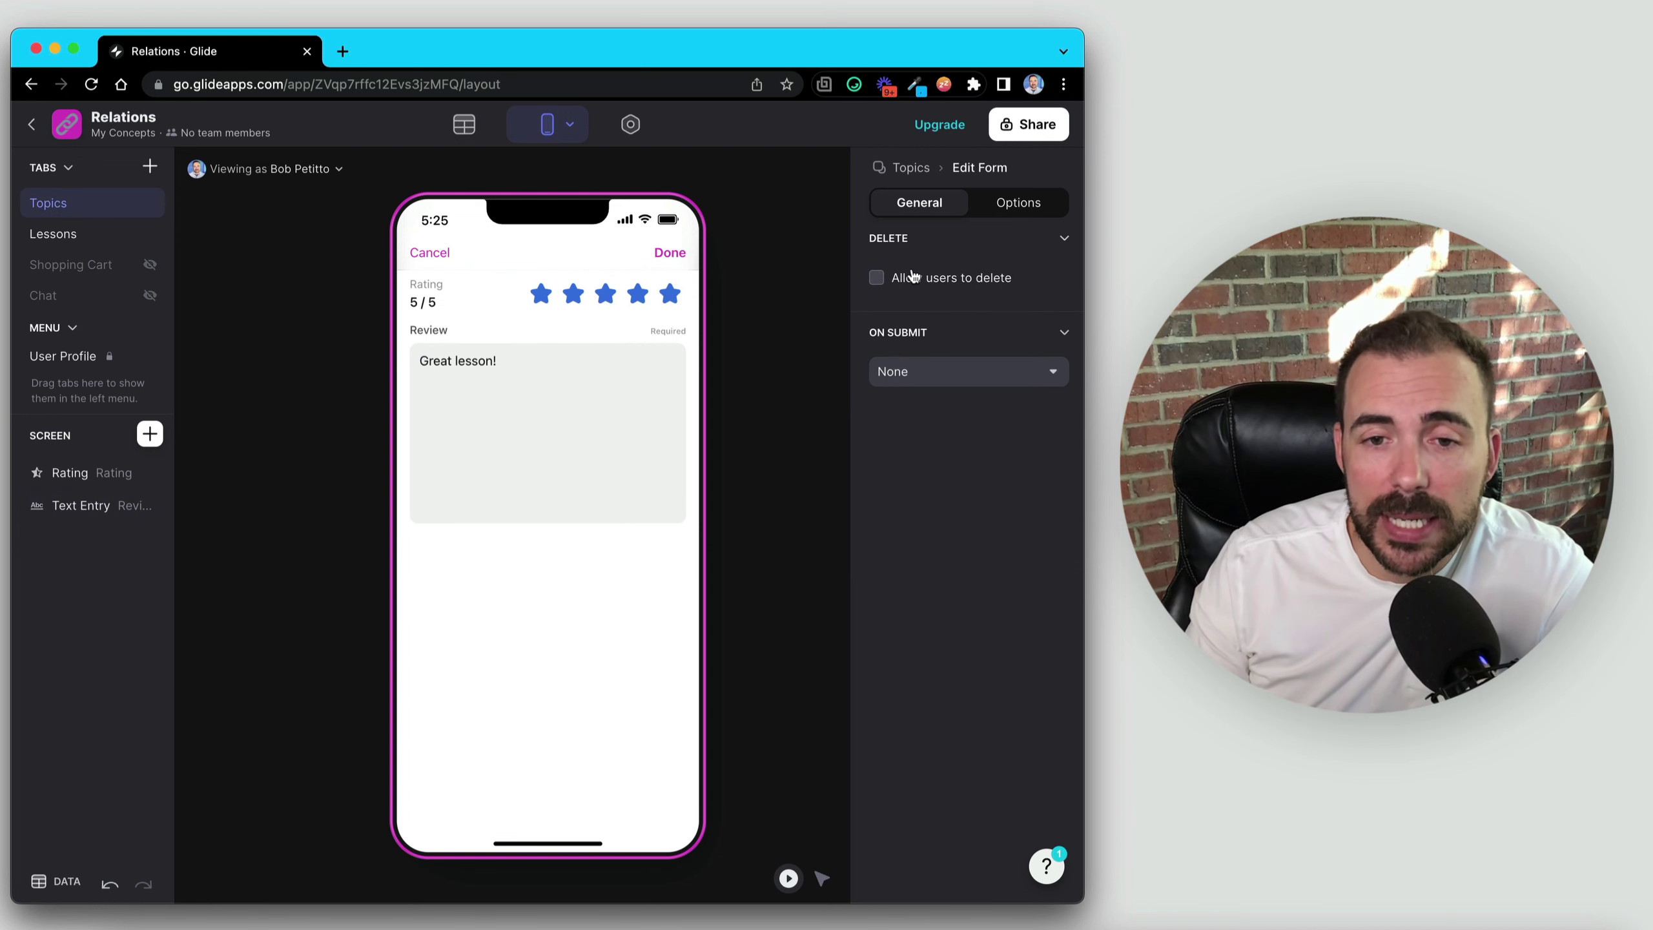
left_click(909, 277)
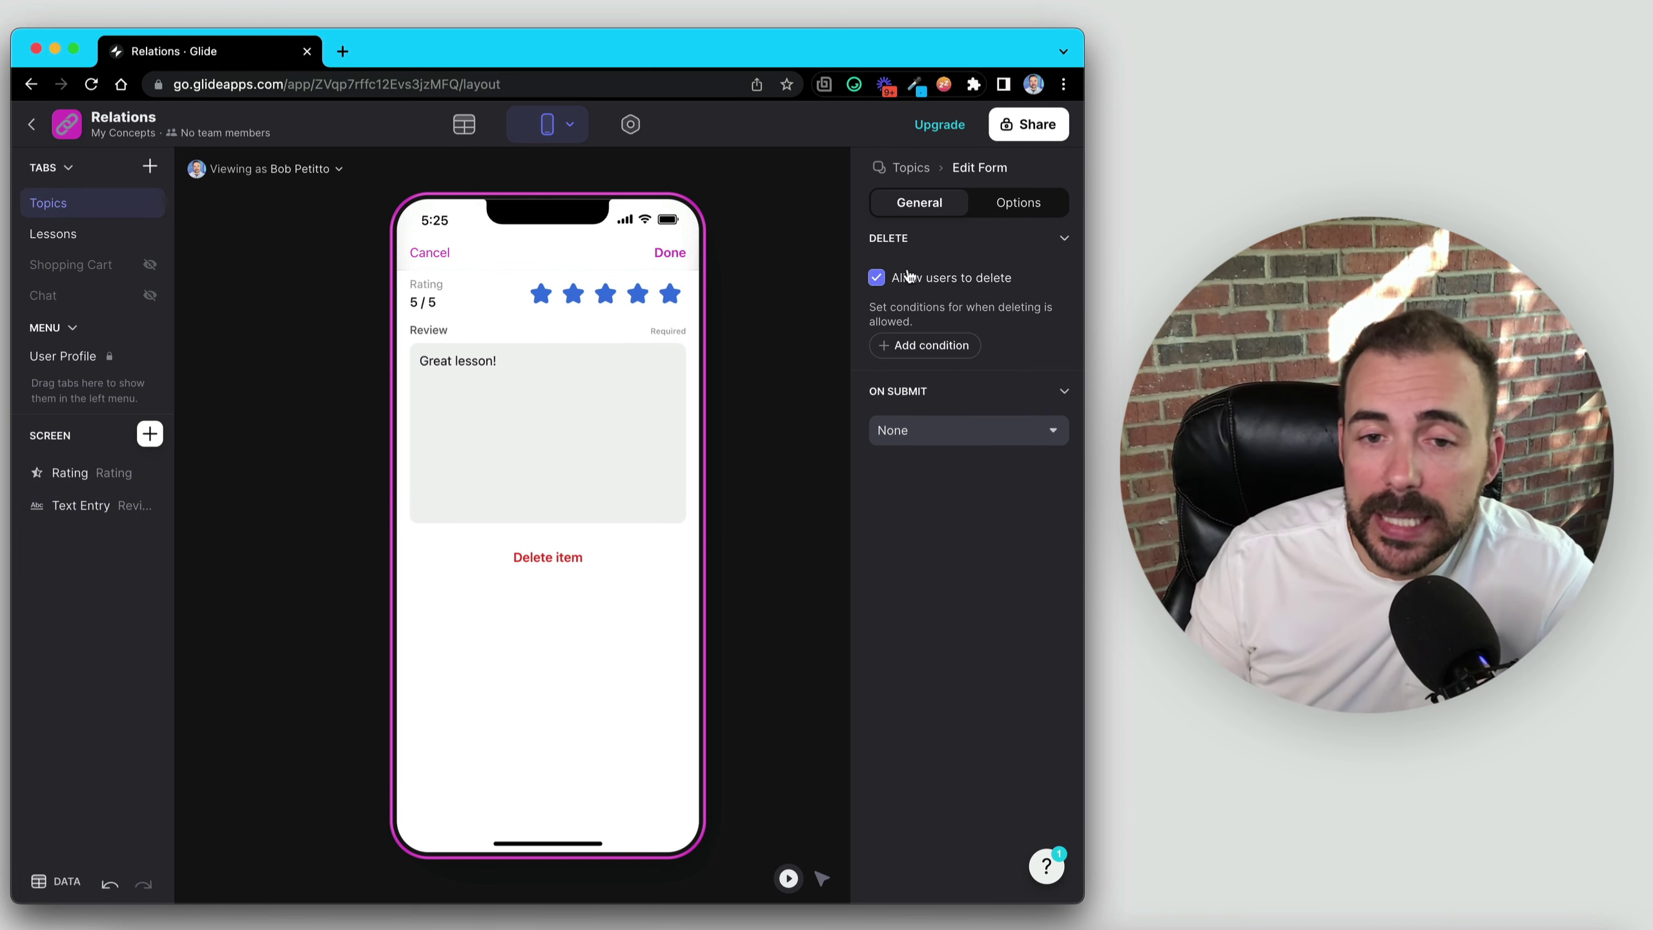
left_click(544, 560)
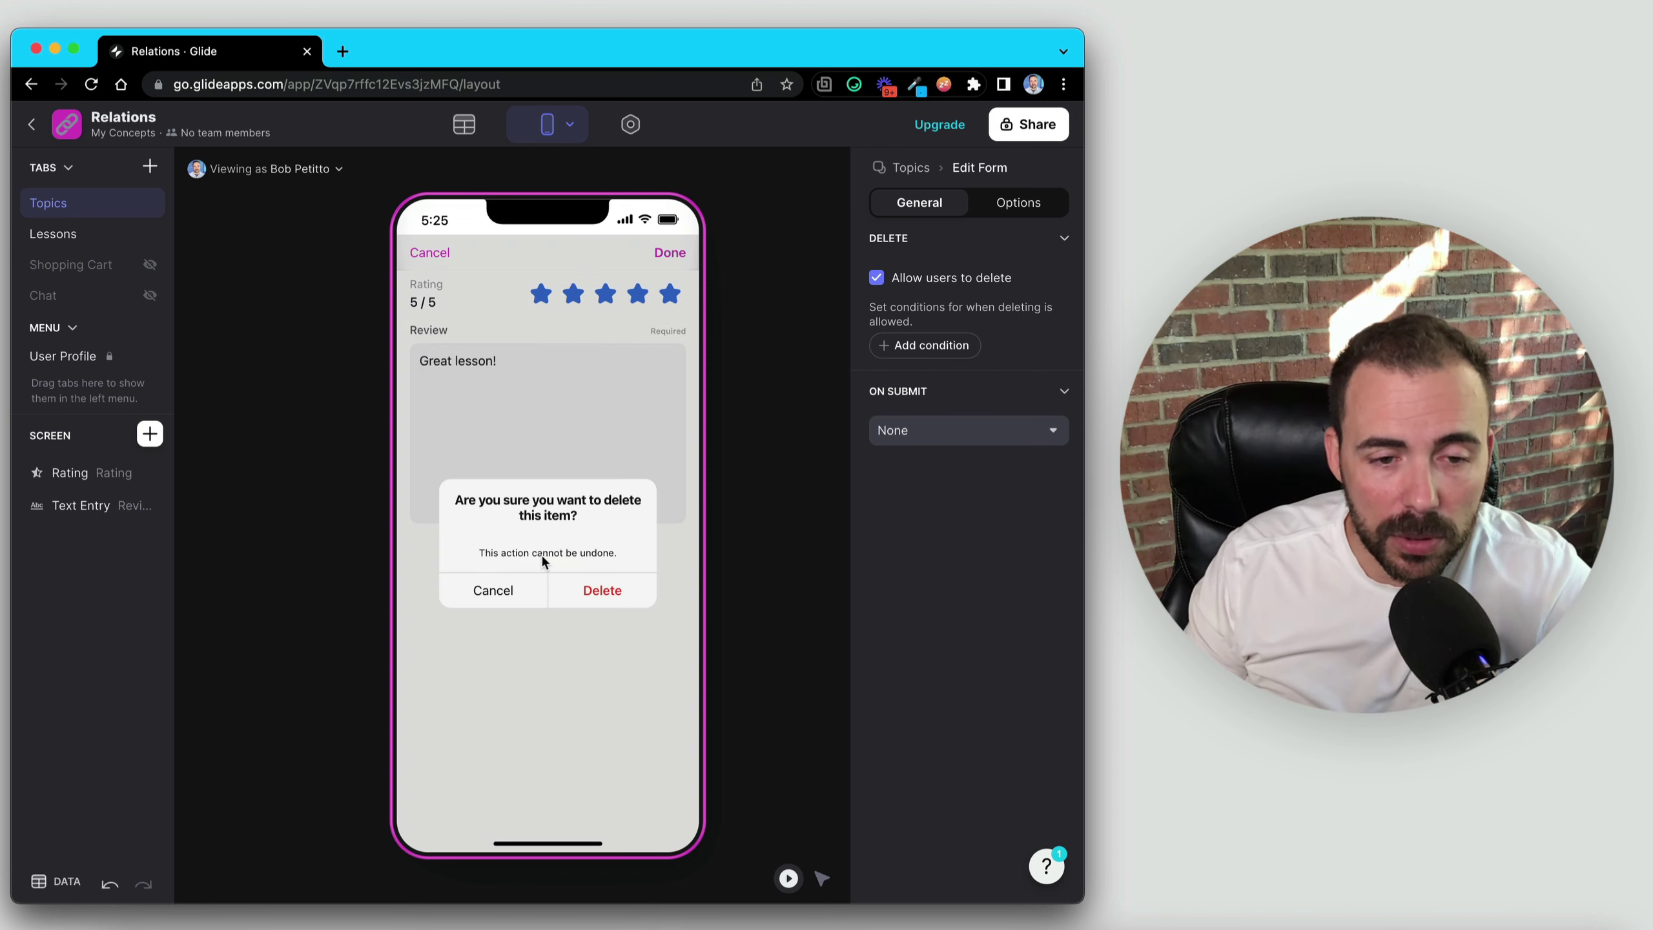
left_click(616, 590)
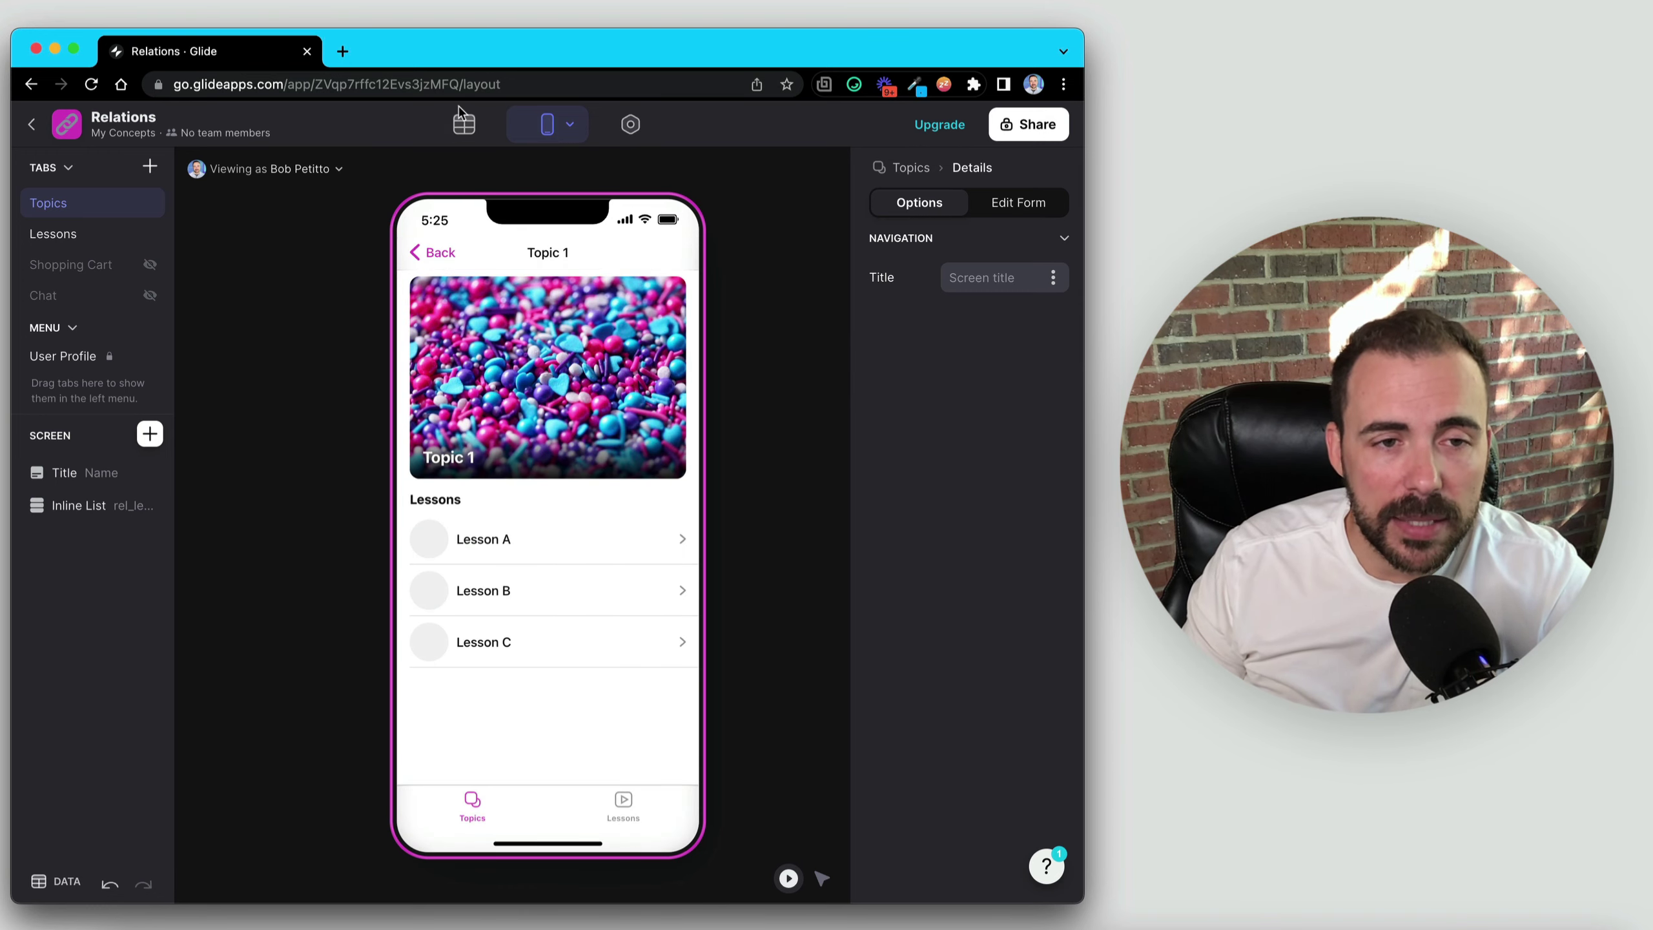
Check the review relation columns of the Lessons table and the rows of the Reviews table
left_click(464, 124)
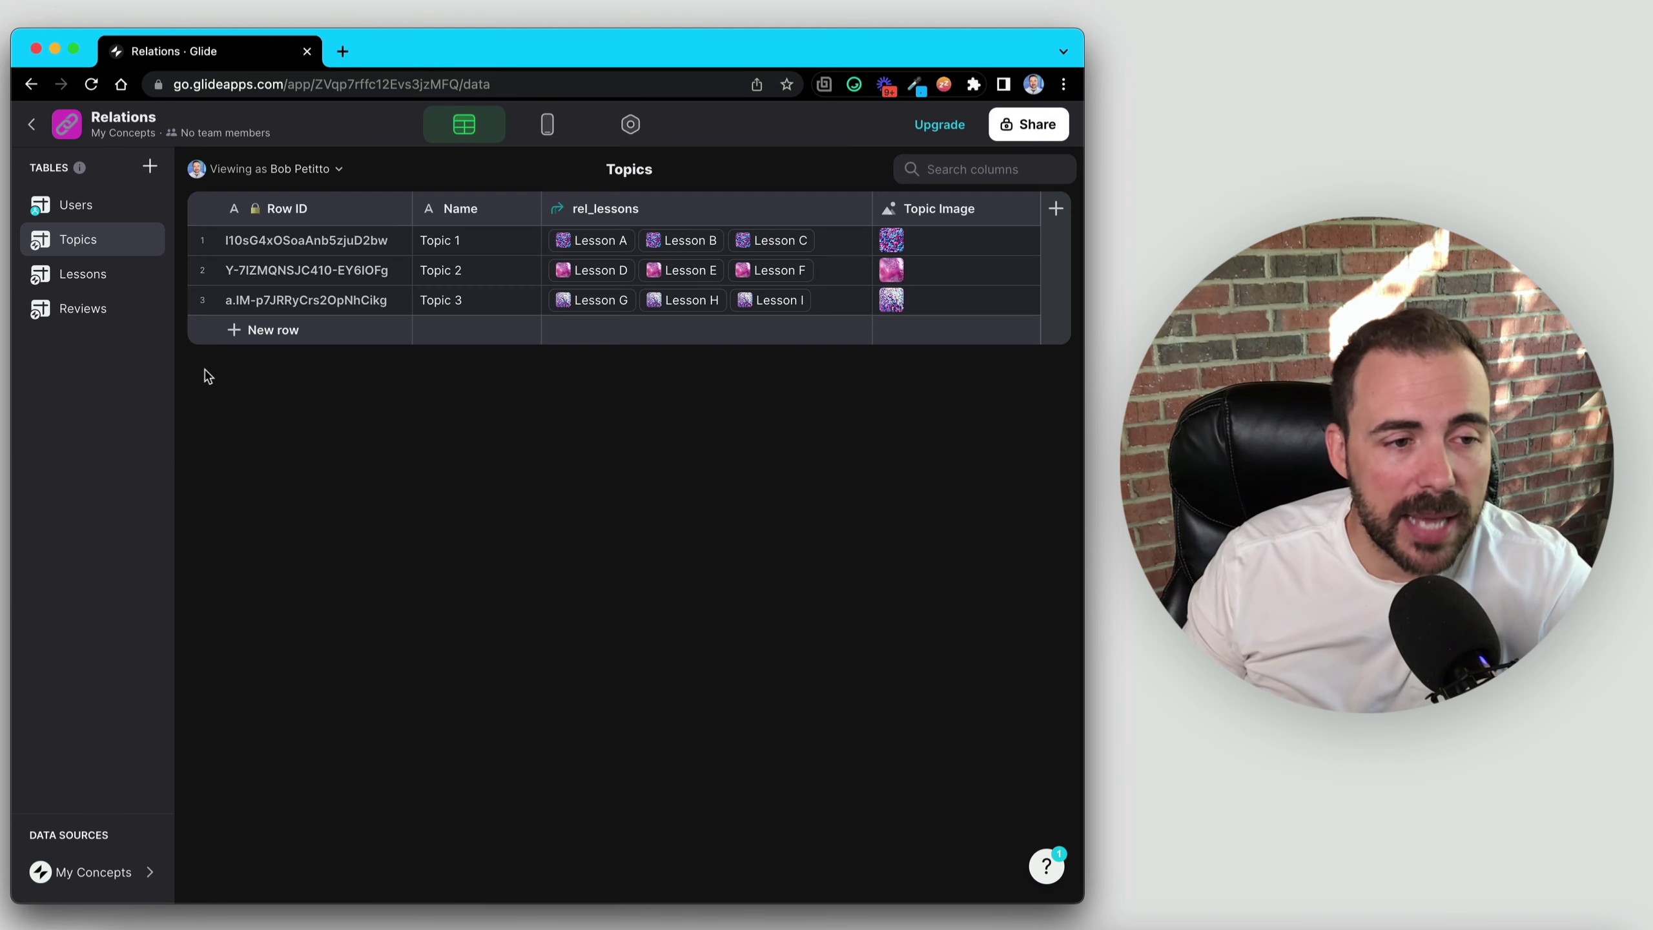
left_click(97, 277)
scroll(815, 275, "right", 5)
left_click(966, 243)
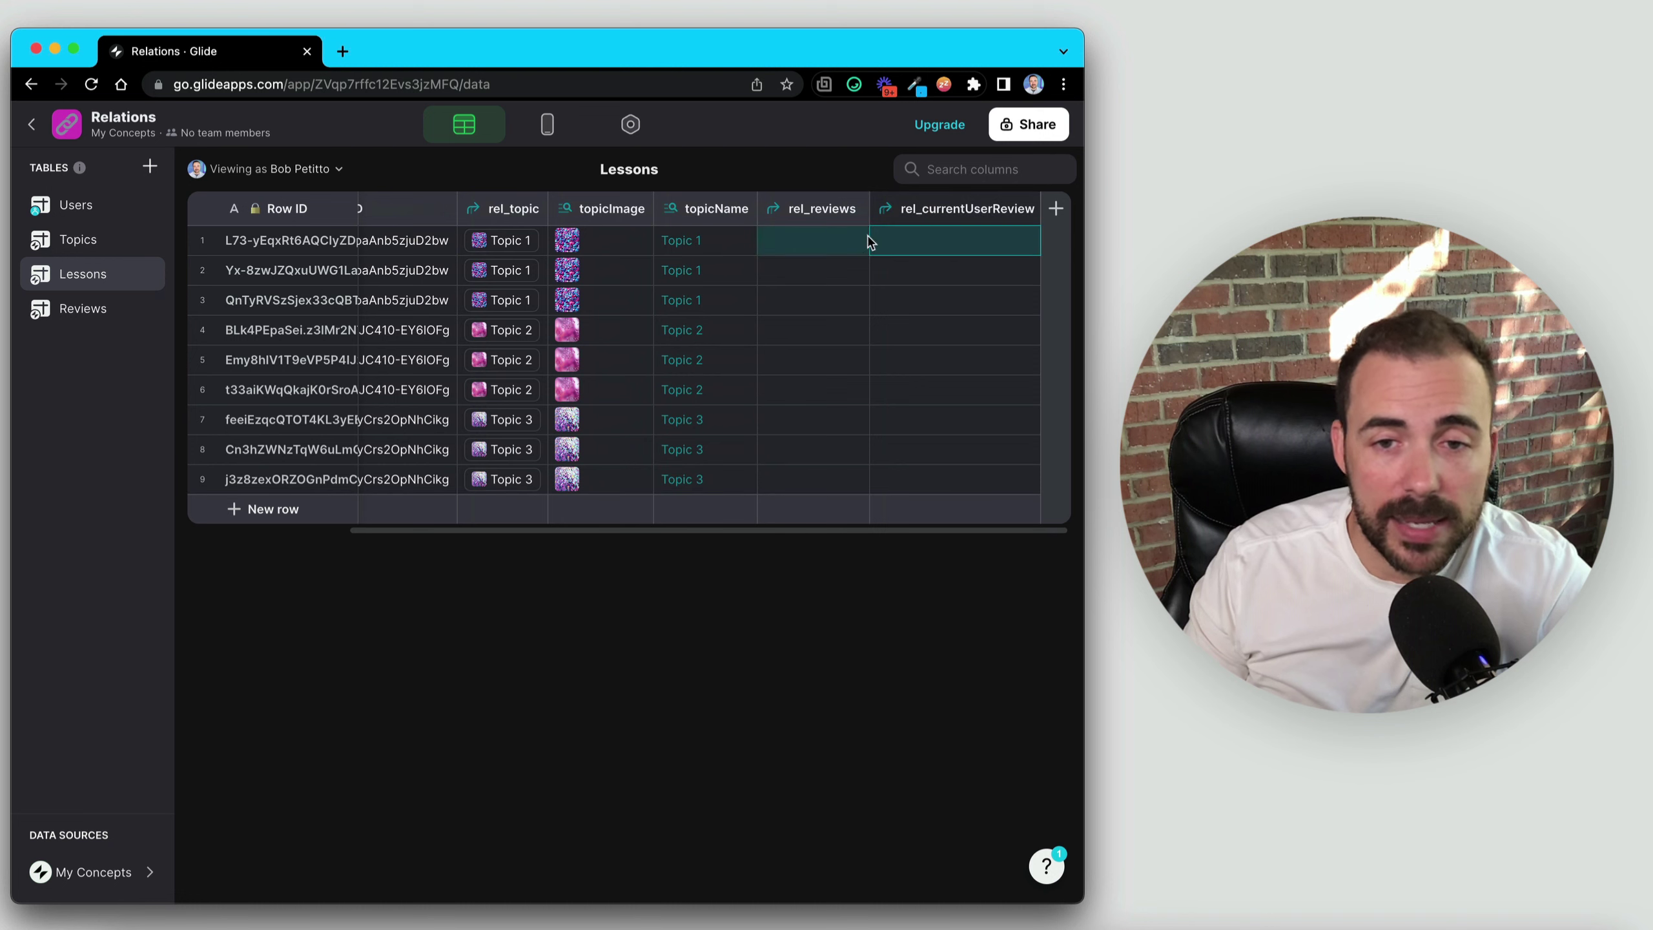
left_click(76, 315)
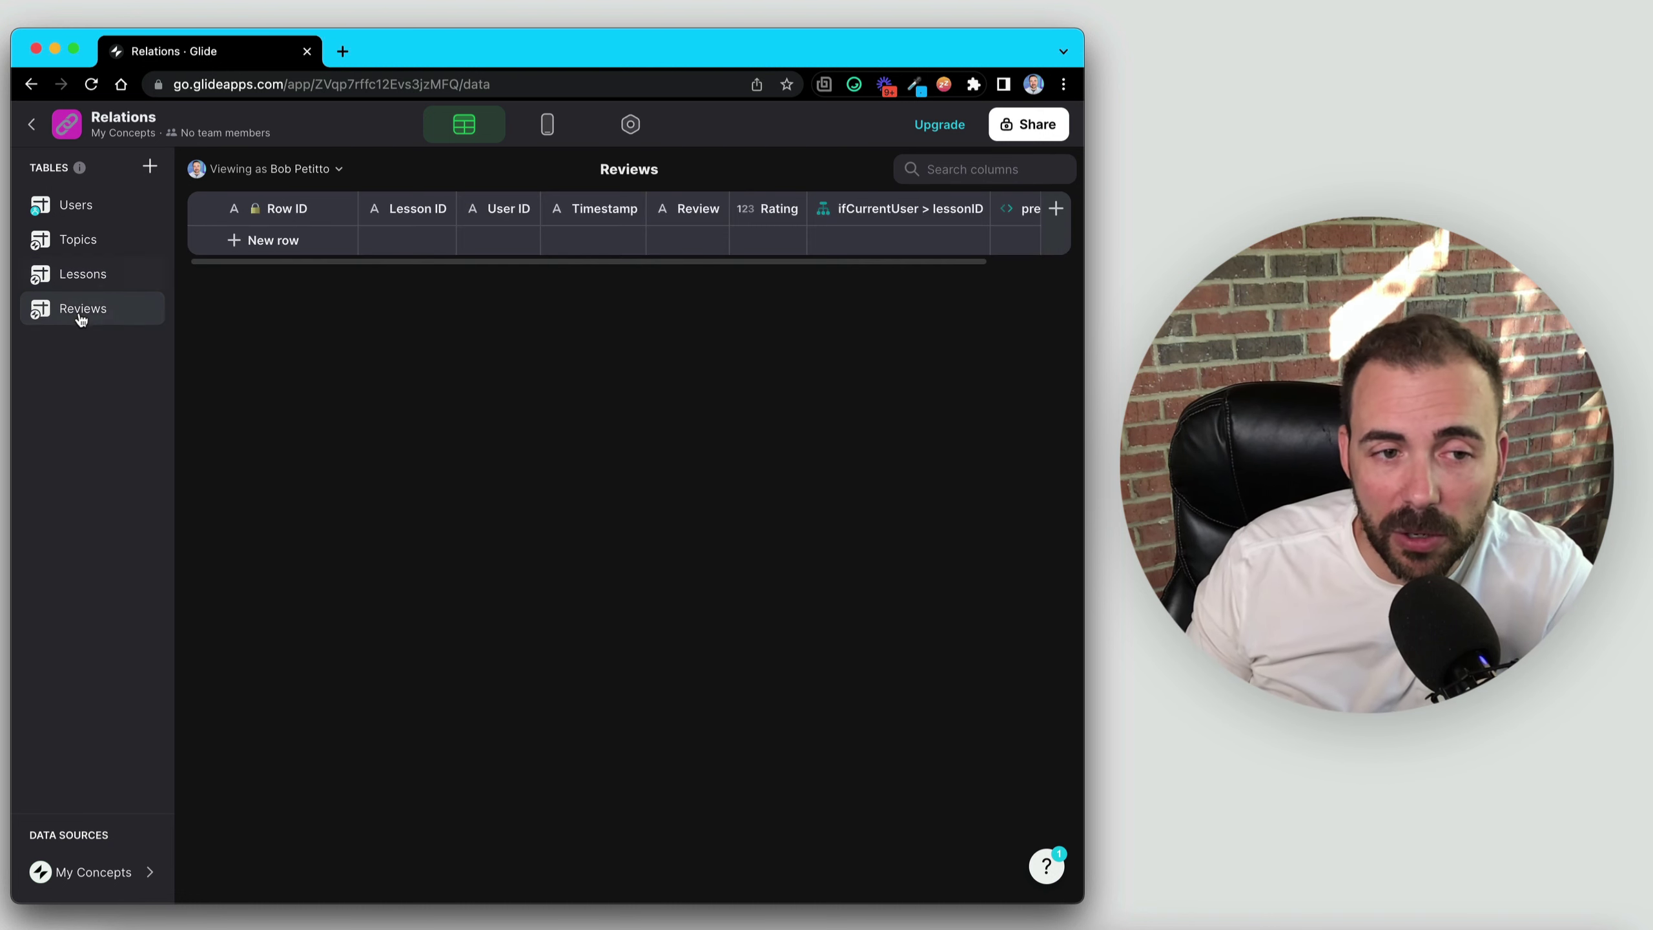
Return to the app layout and submit a new 5-star review for Lesson A reading "Great lesson."
left_click(548, 125)
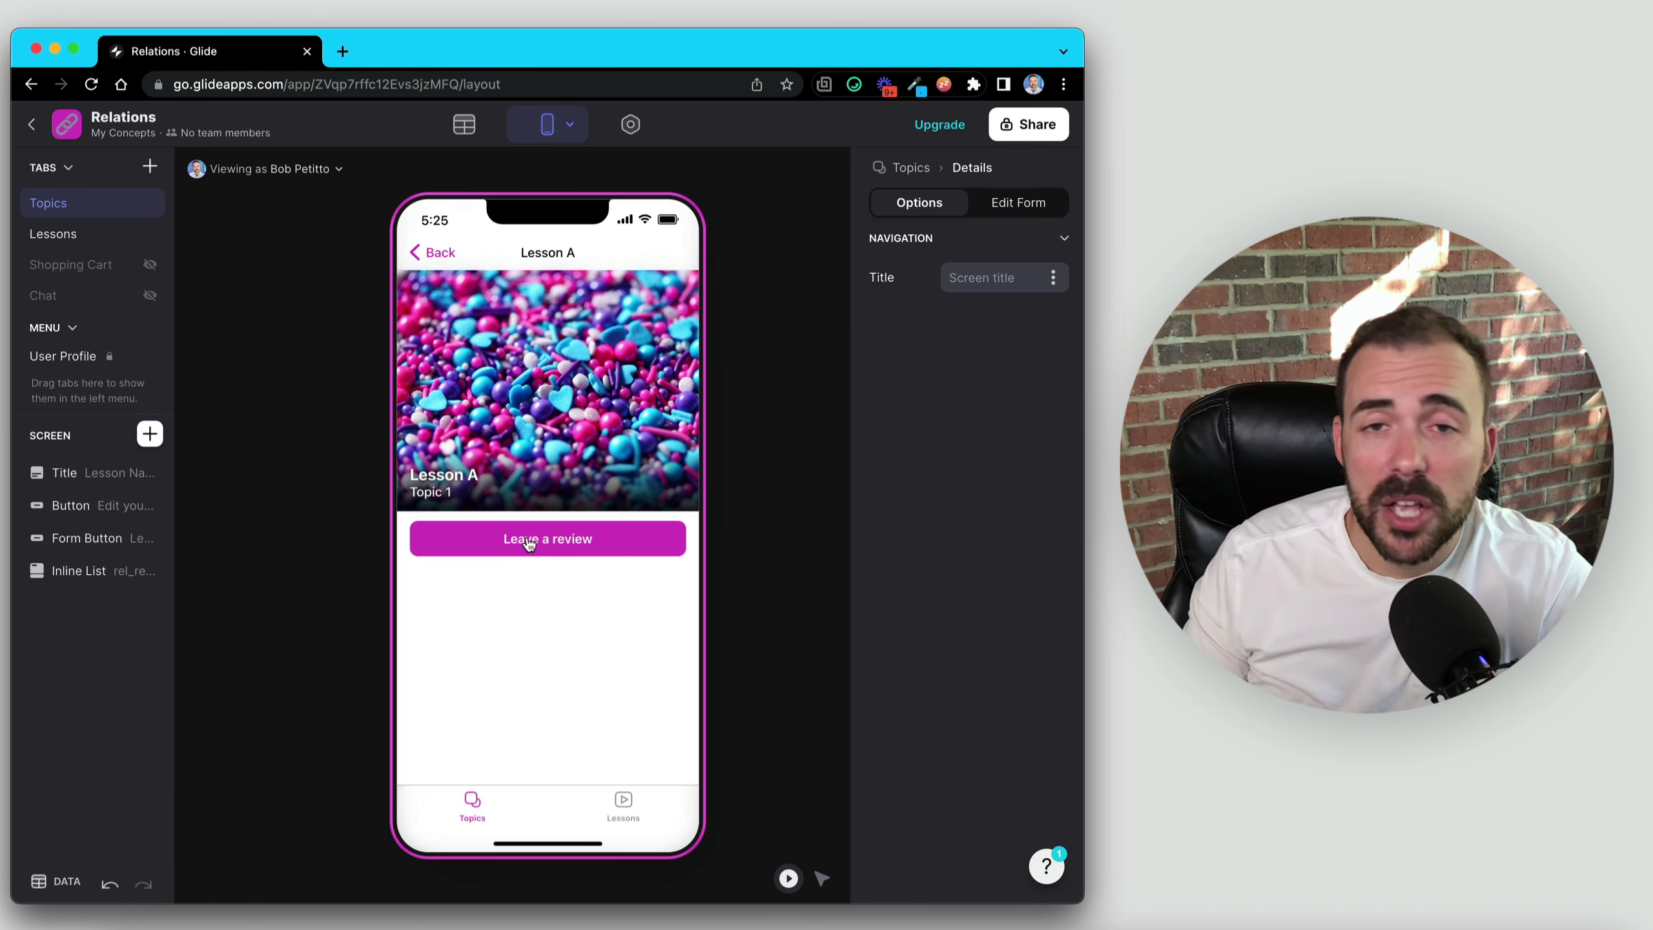
left_click(553, 539)
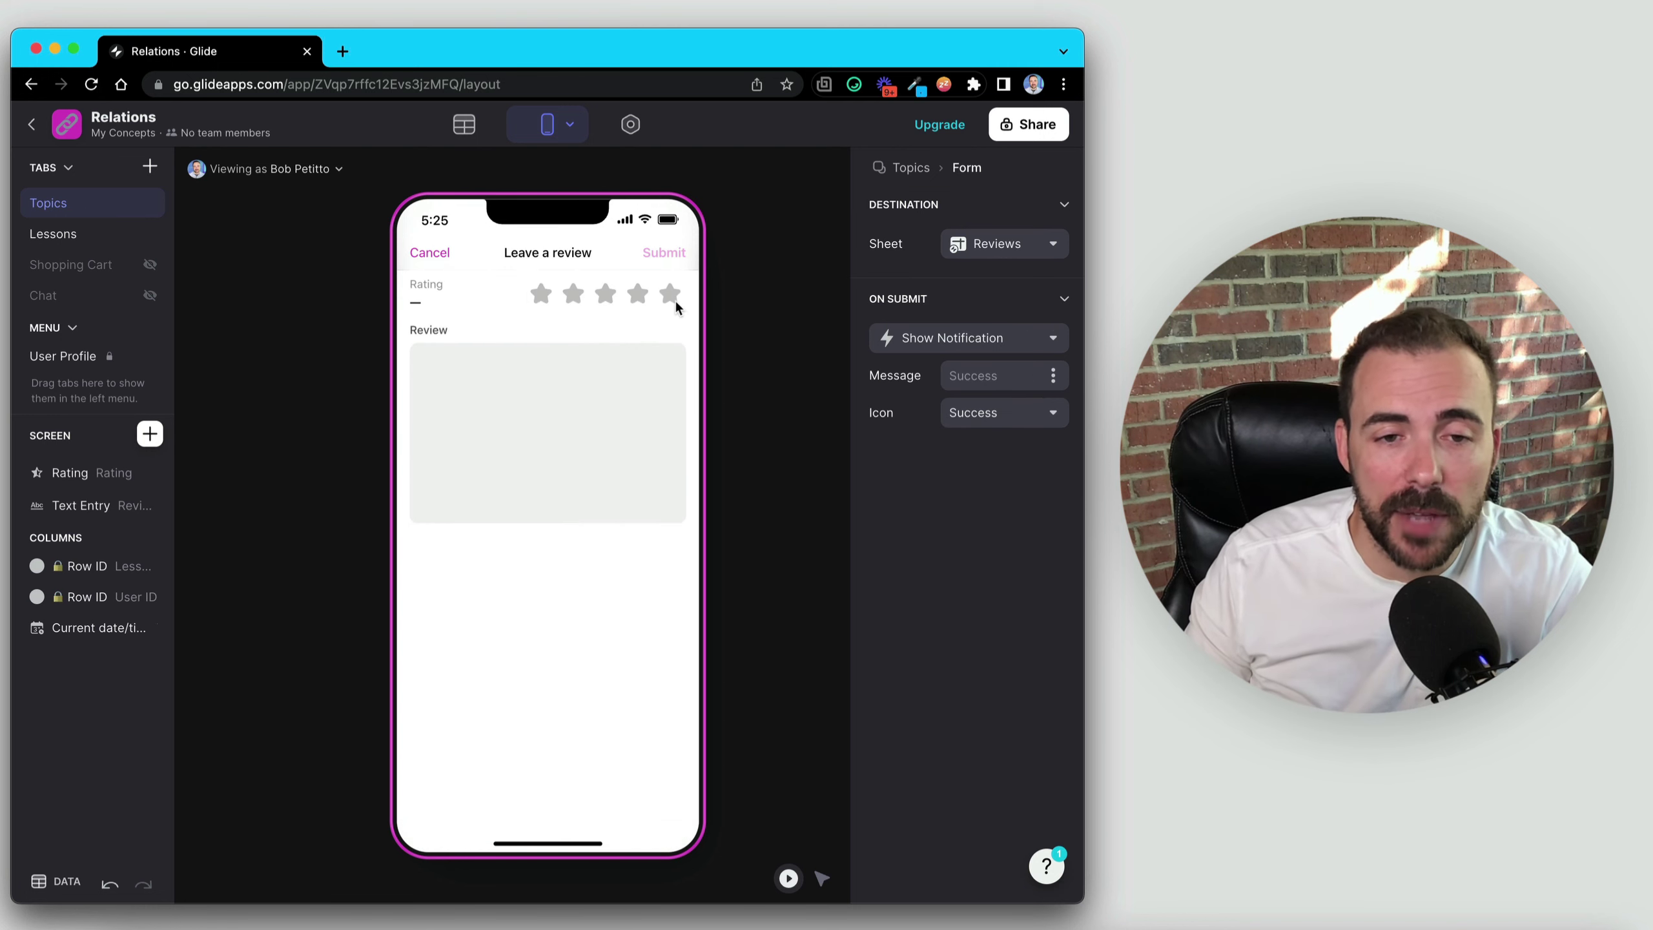
left_click(670, 294)
left_click(510, 450)
type("Great ")
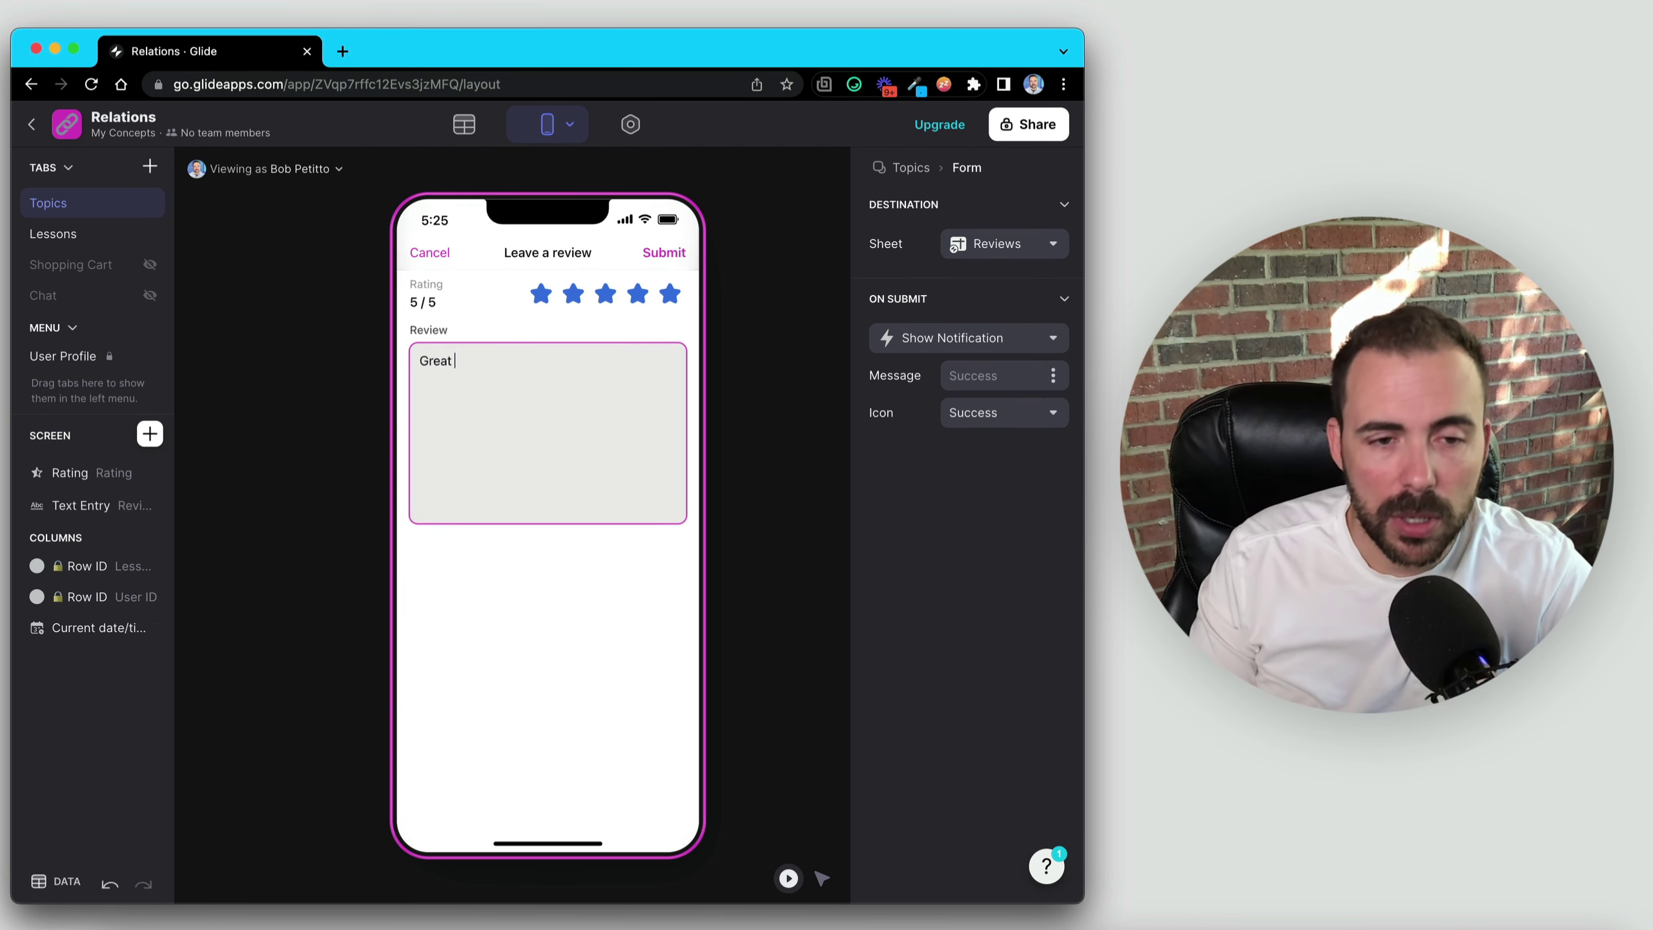
type("lesson")
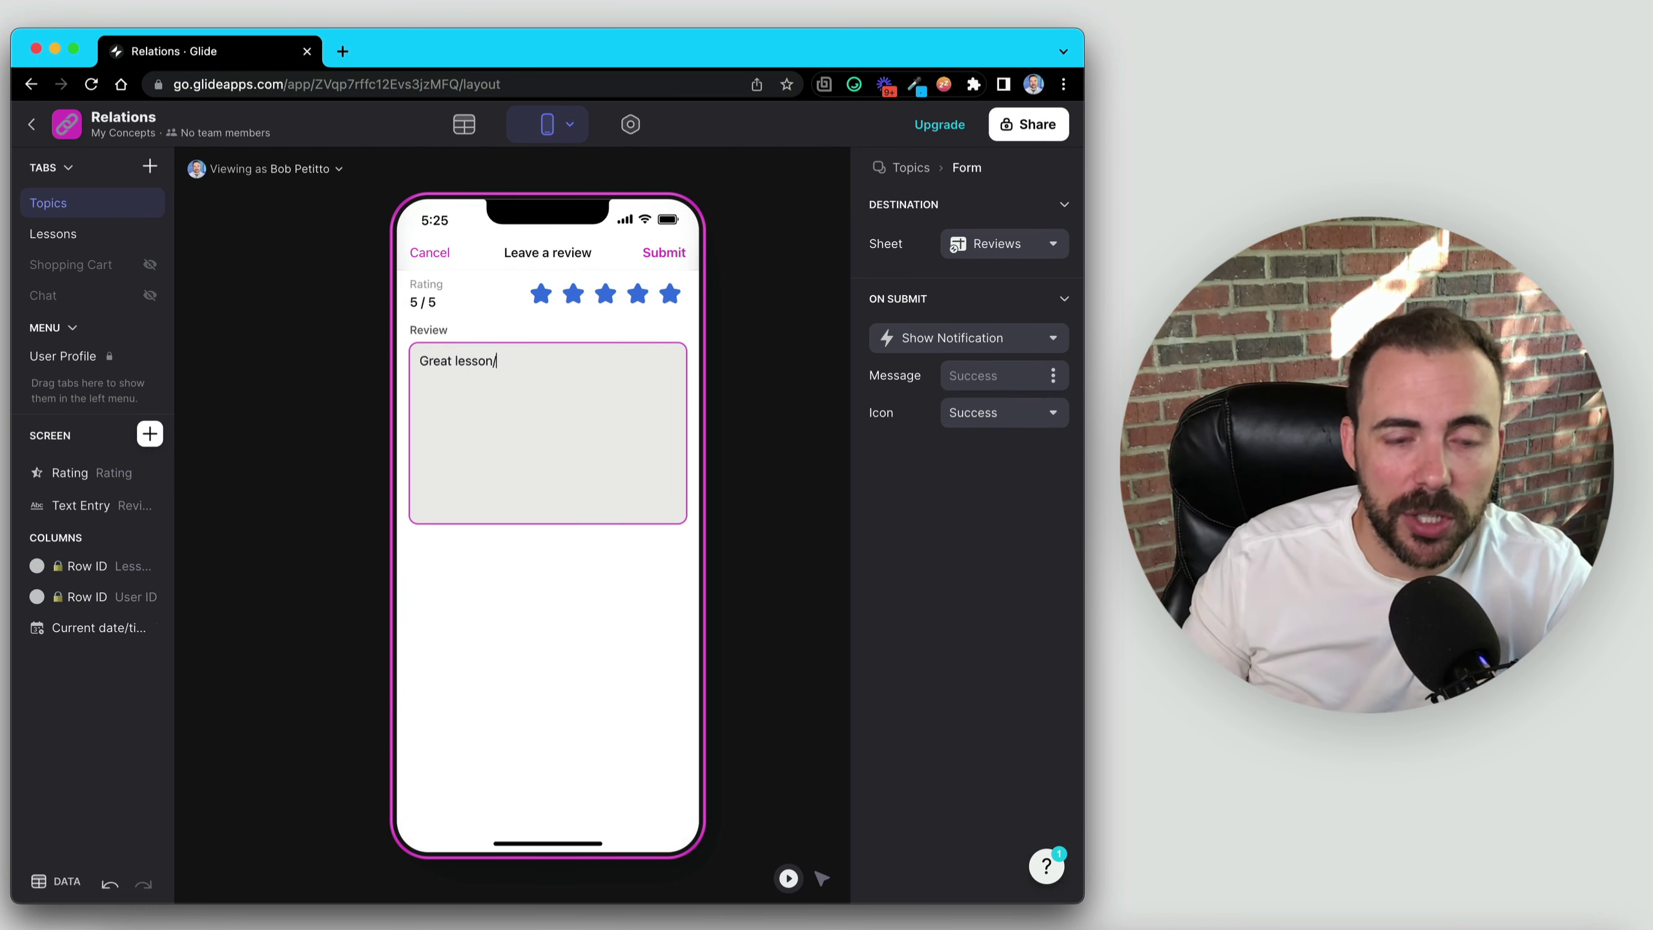
type(".")
left_click(664, 252)
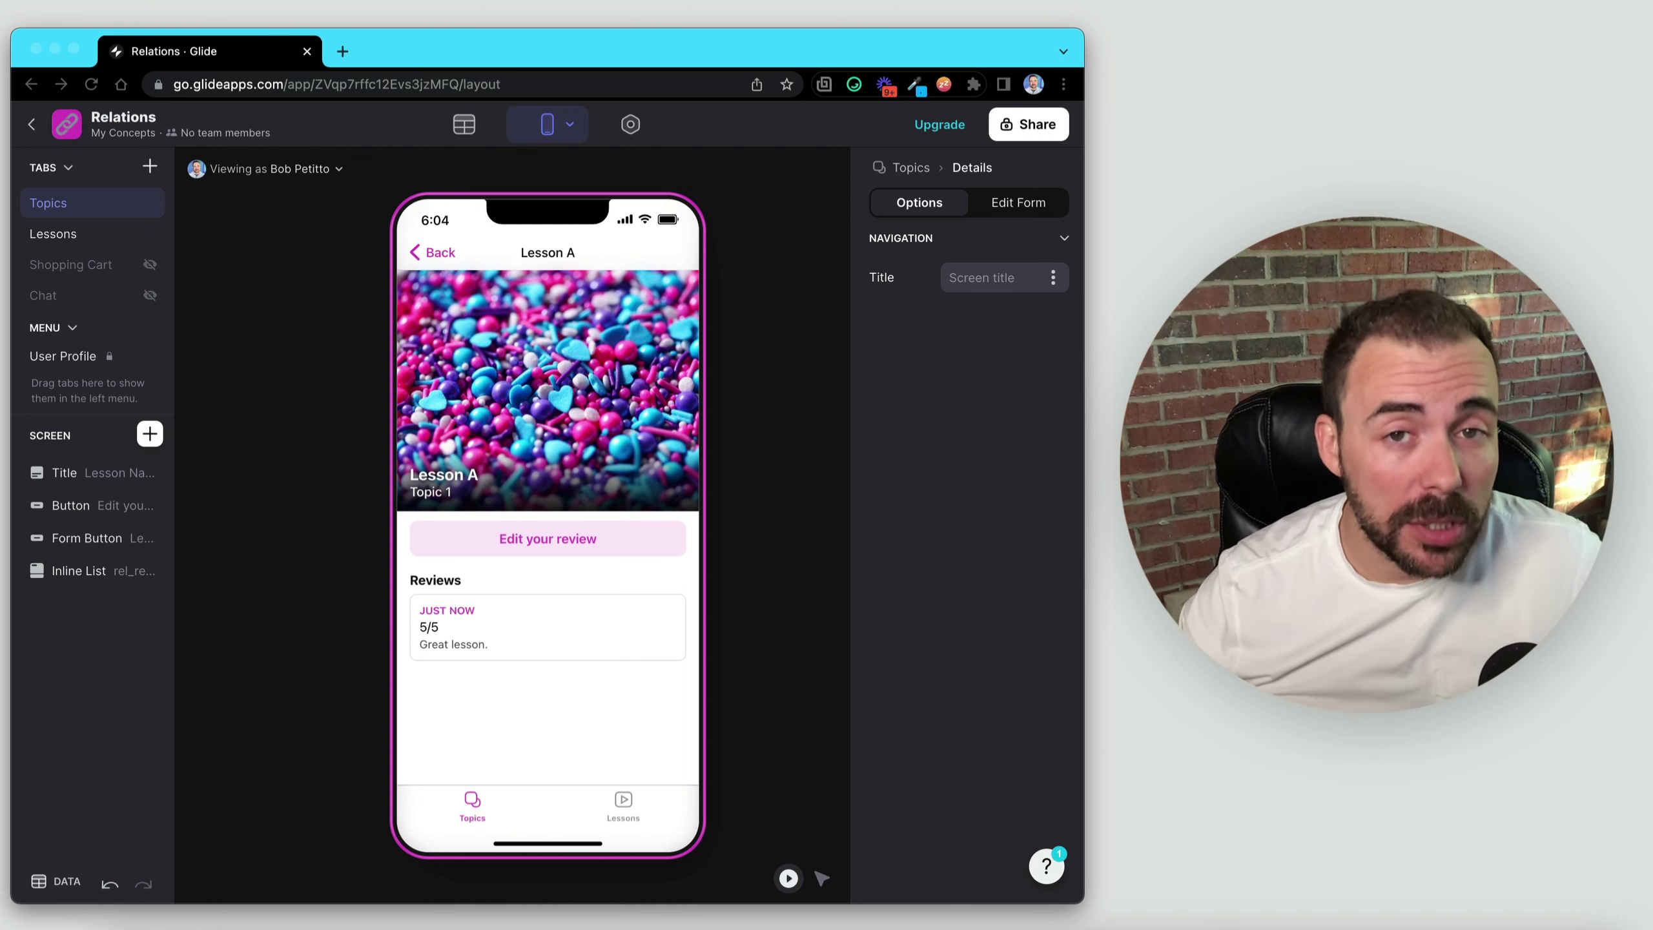
Inspect the related review record in the rel_reviews column of the Lessons table's first row
left_click(464, 126)
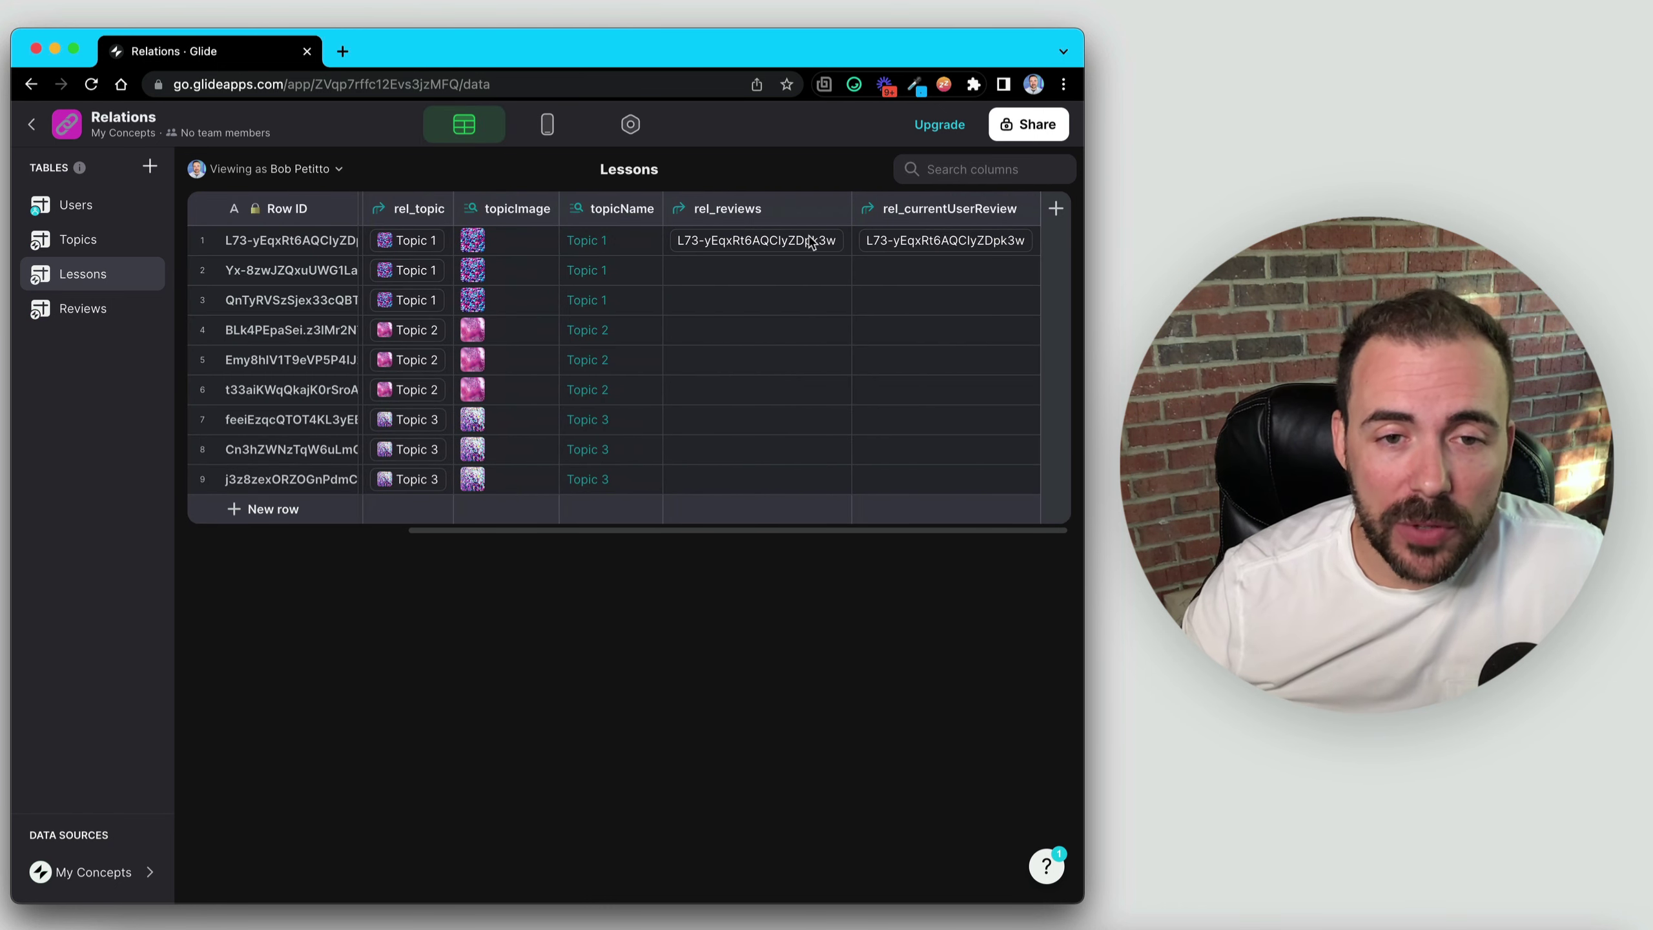
left_click(746, 249)
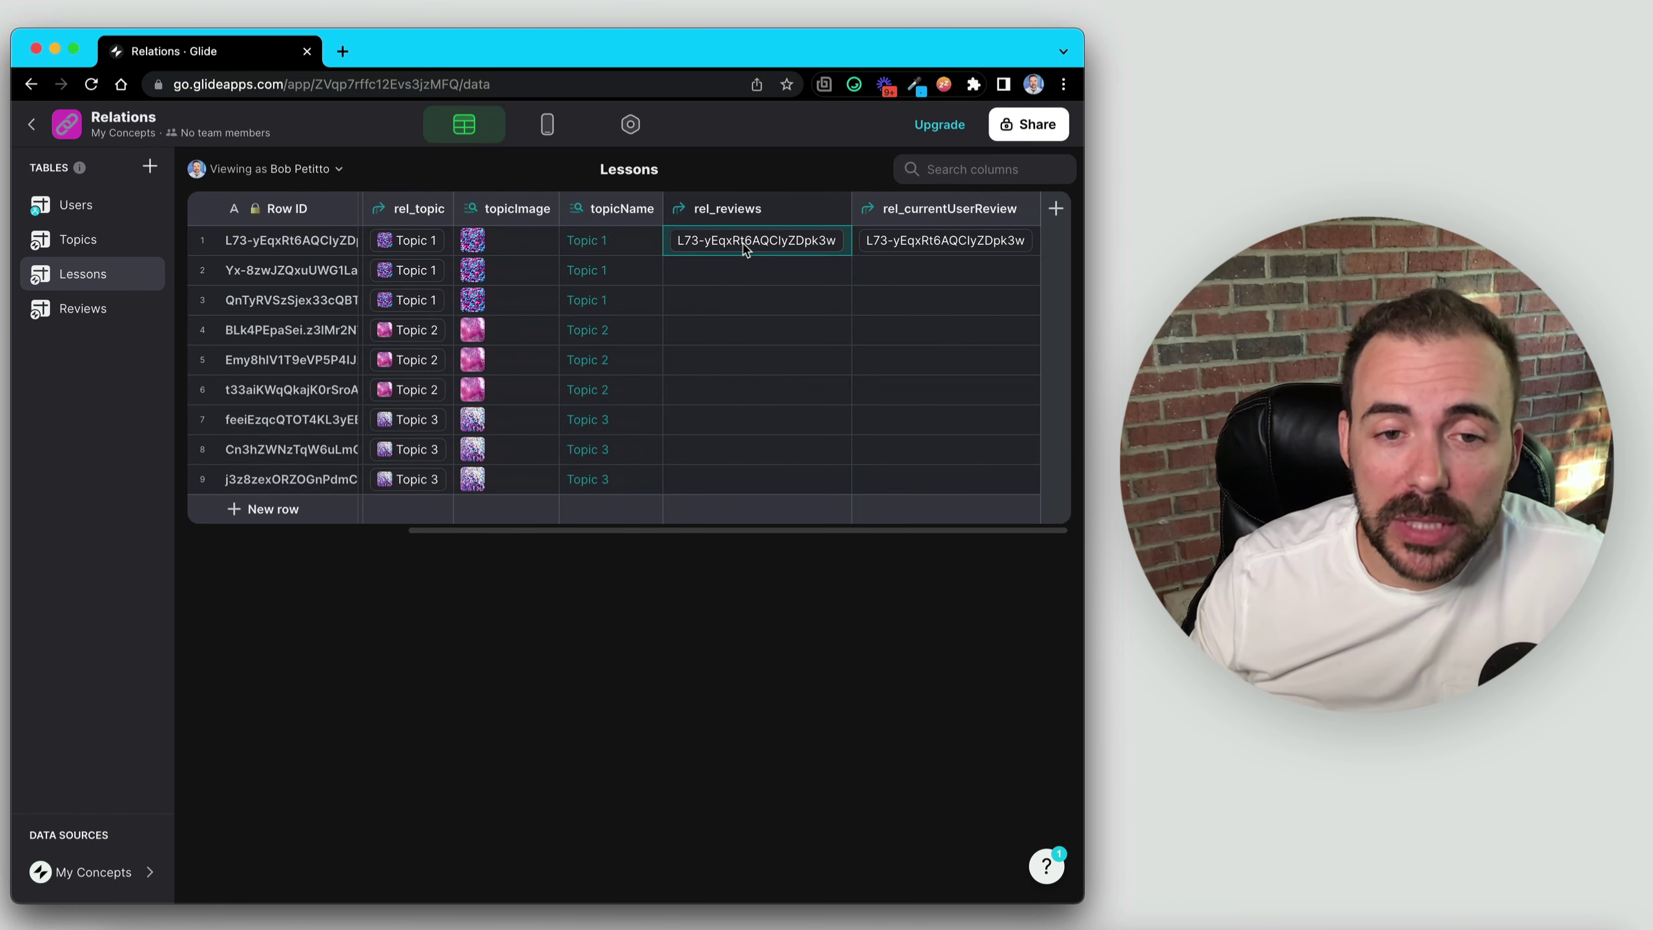
left_click(745, 249)
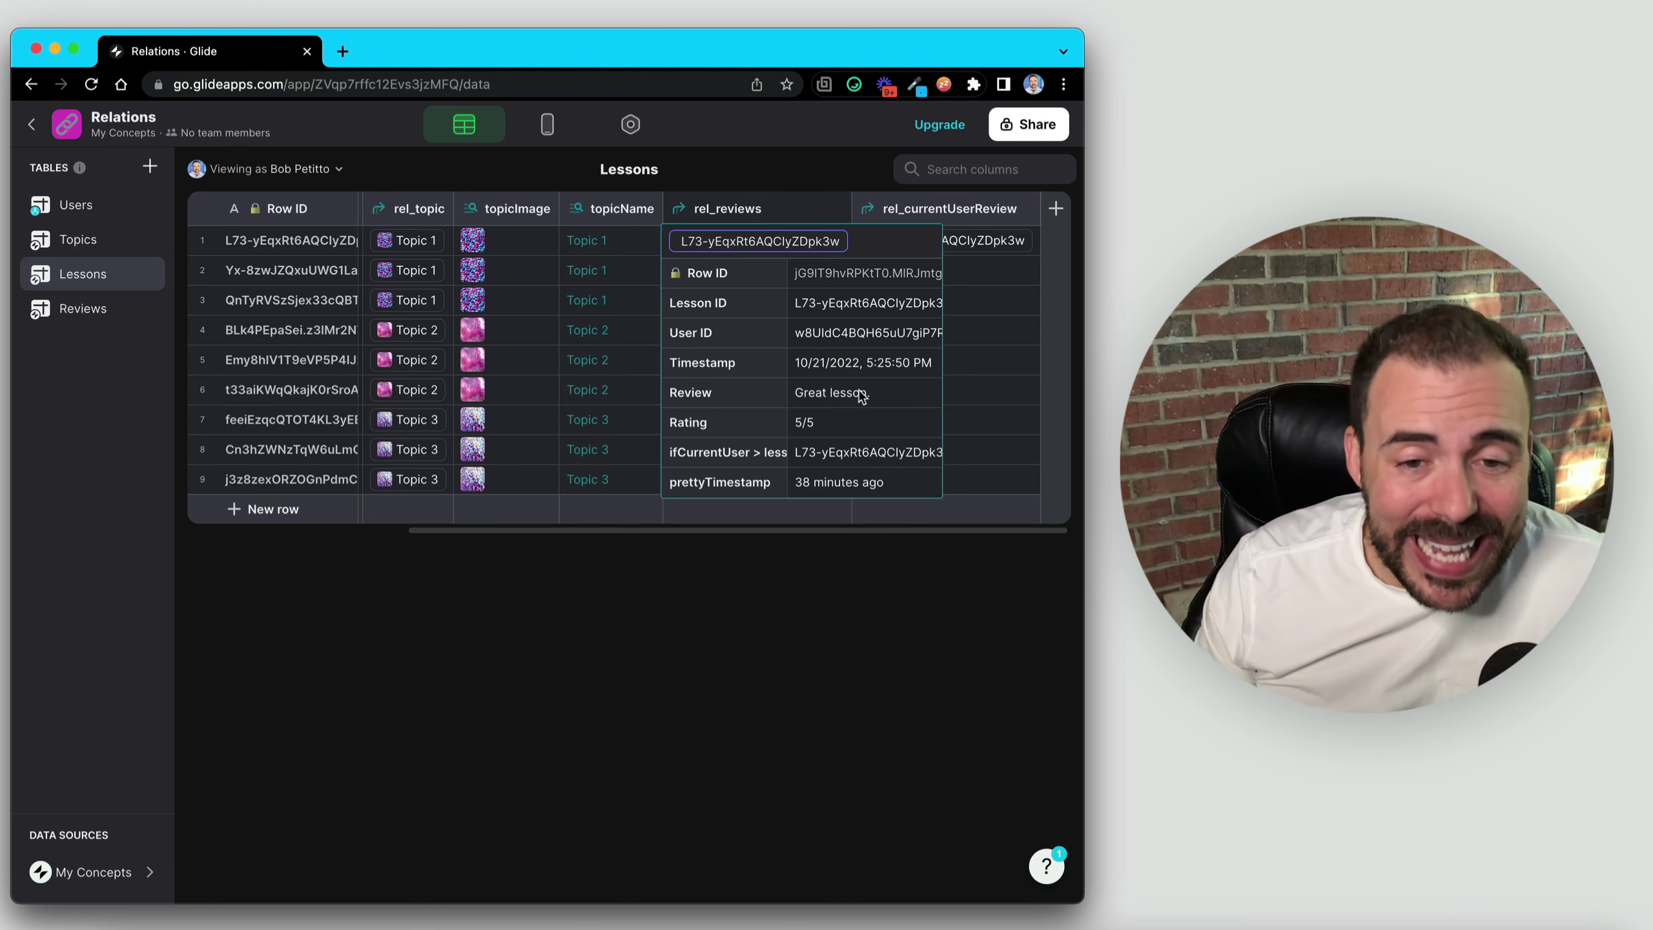
Inspect the Lesson A and Lesson B records through Topic 1's rel_lessons relation in the Topics table
left_click(98, 246)
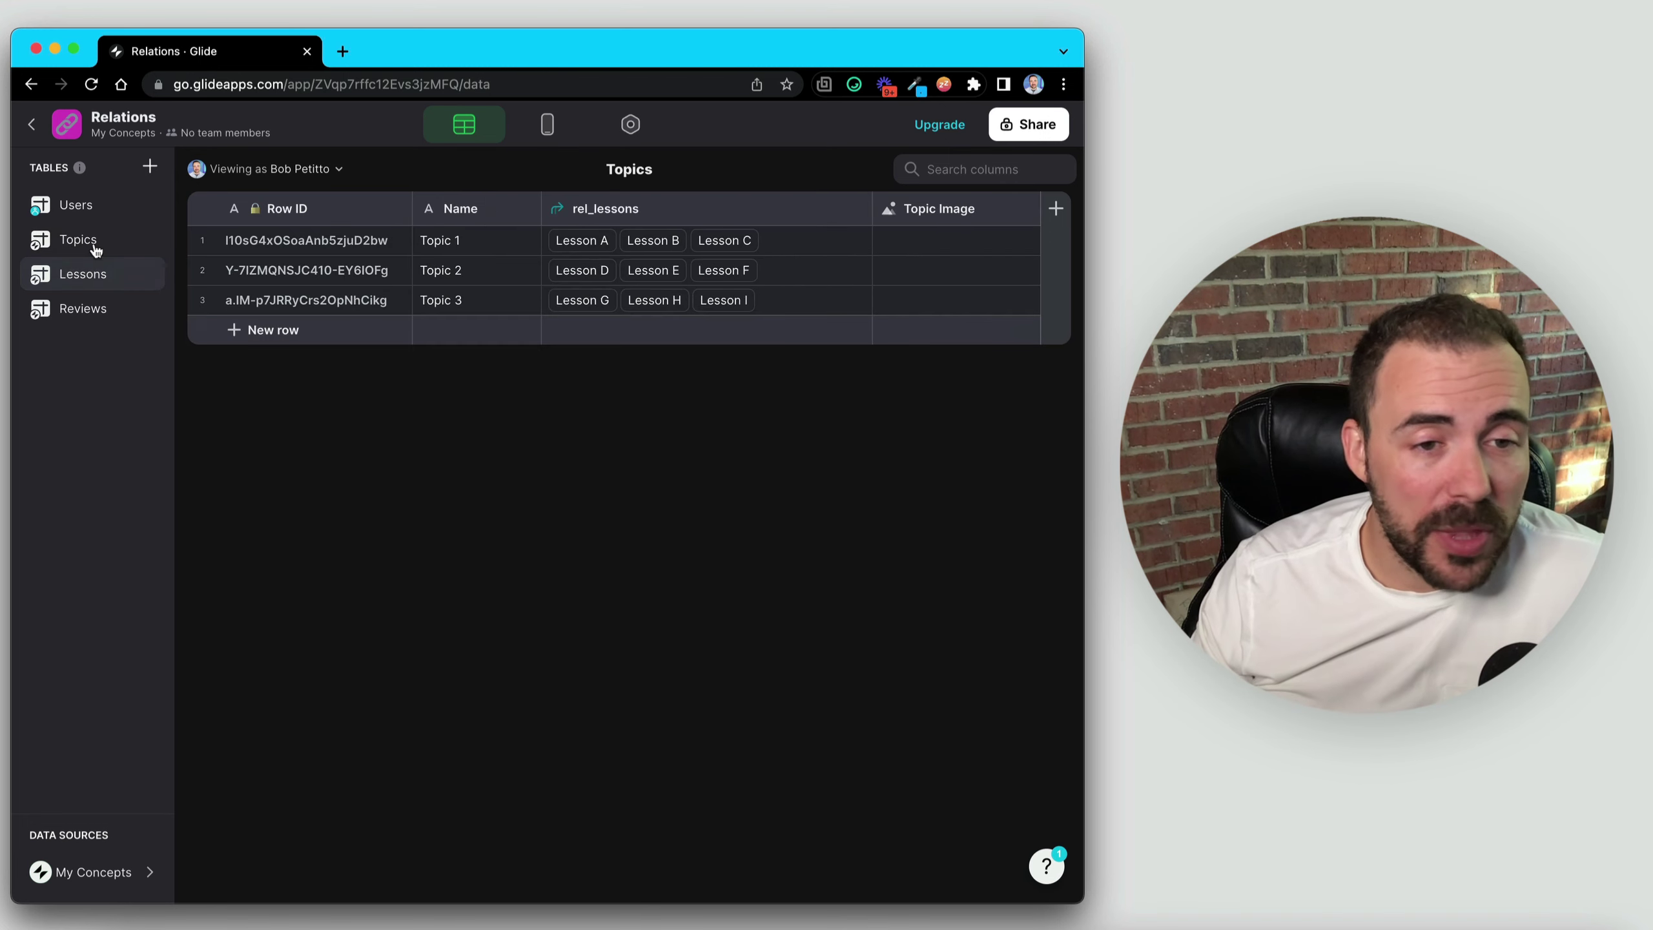
left_click(592, 246)
left_click(592, 244)
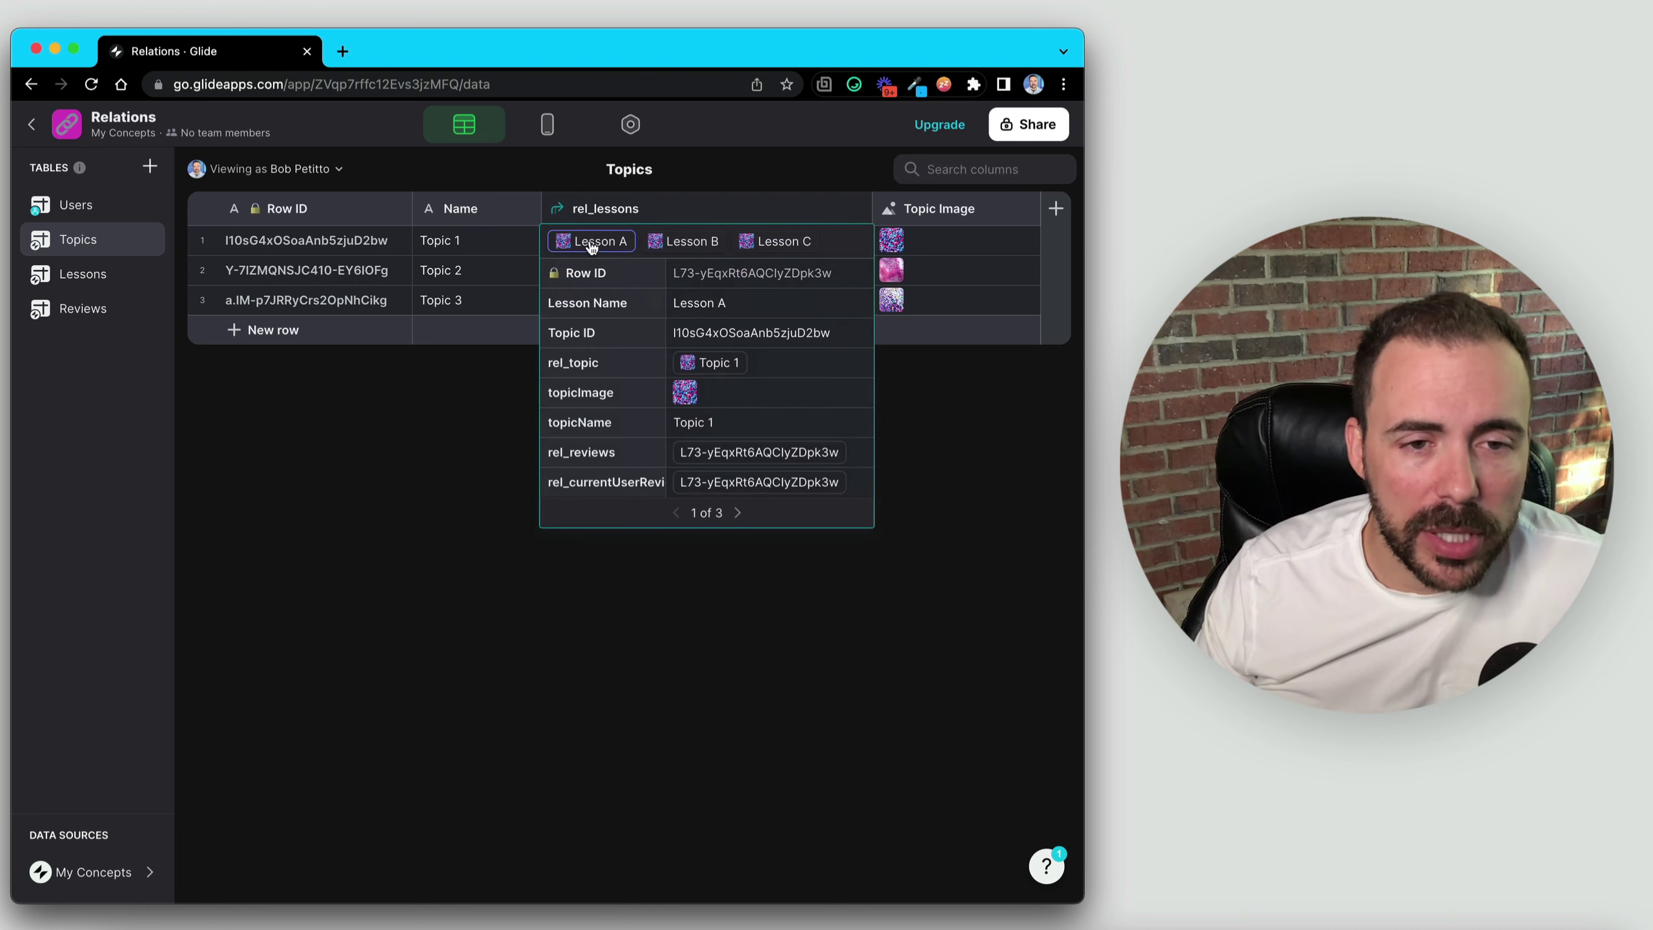
left_click(683, 241)
left_click(647, 241)
left_click(456, 242)
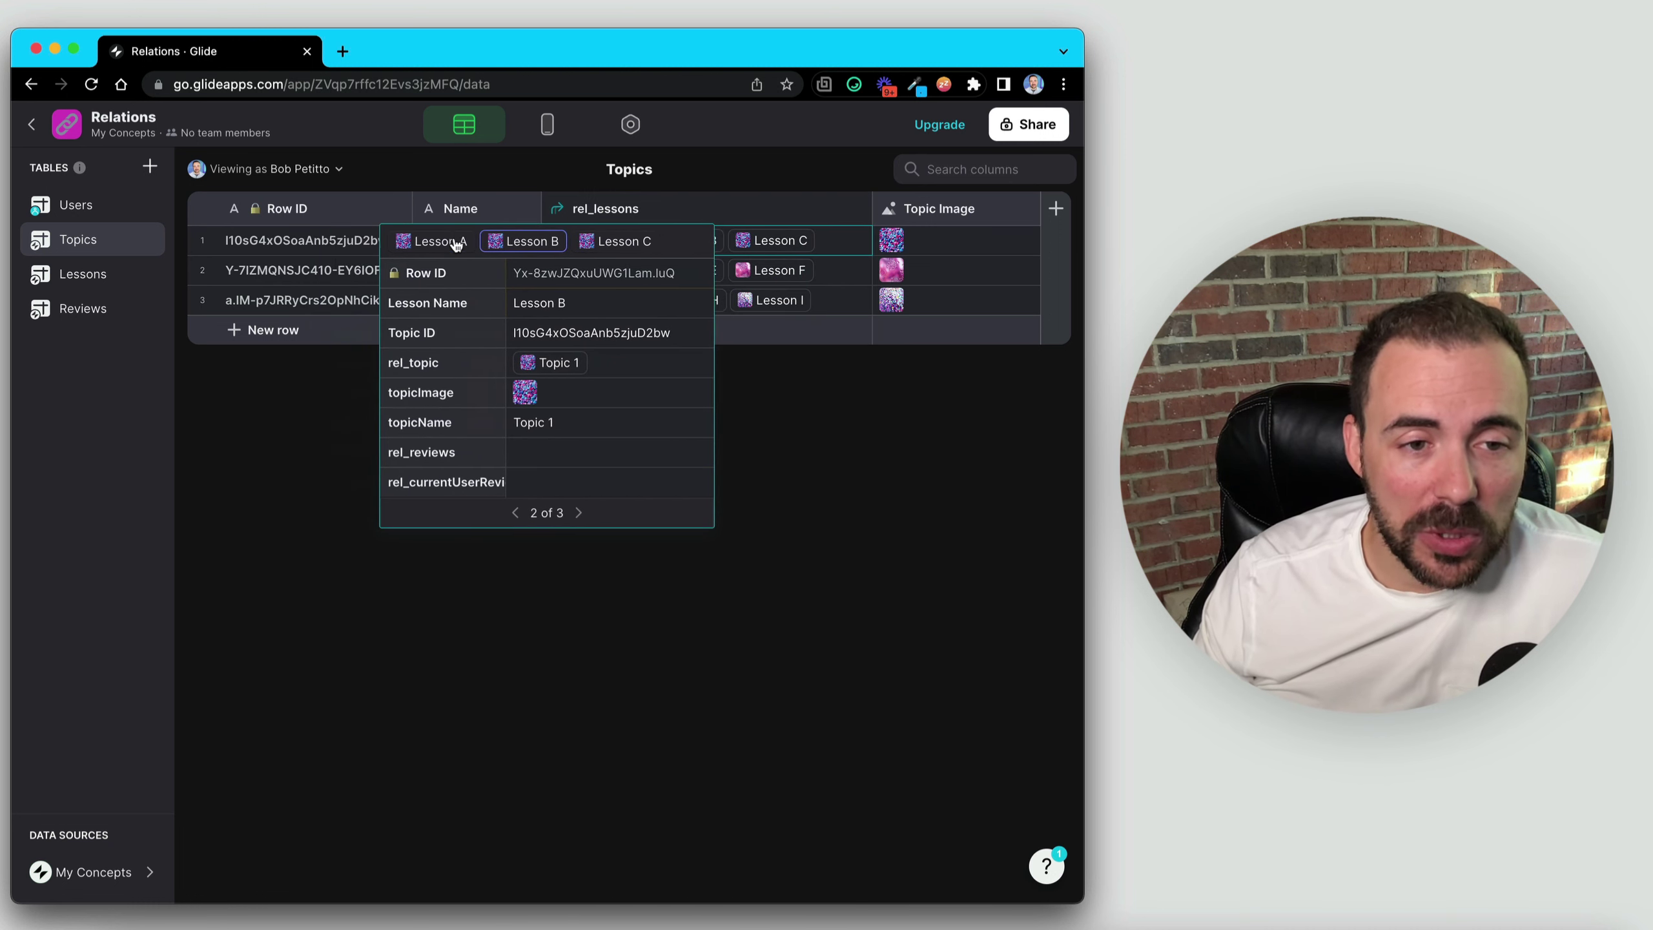
left_click(471, 242)
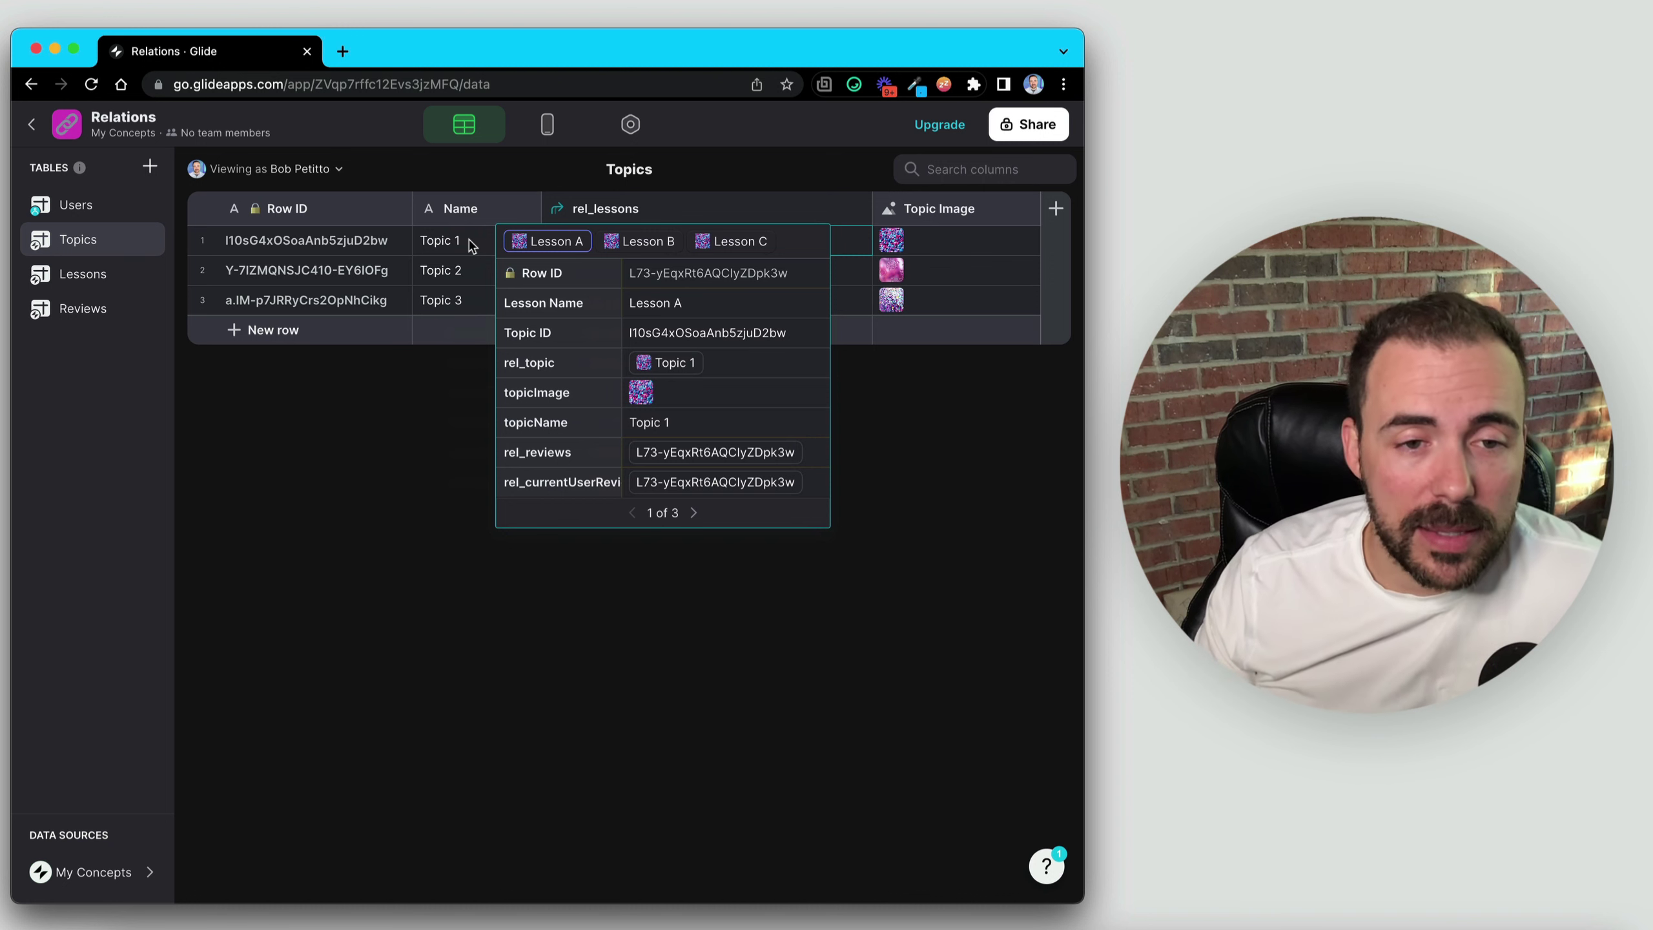
Rename Lesson C to "Lesson X" in its related record under Topic 1's rel_lessons relation
left_click(610, 242)
left_click(618, 242)
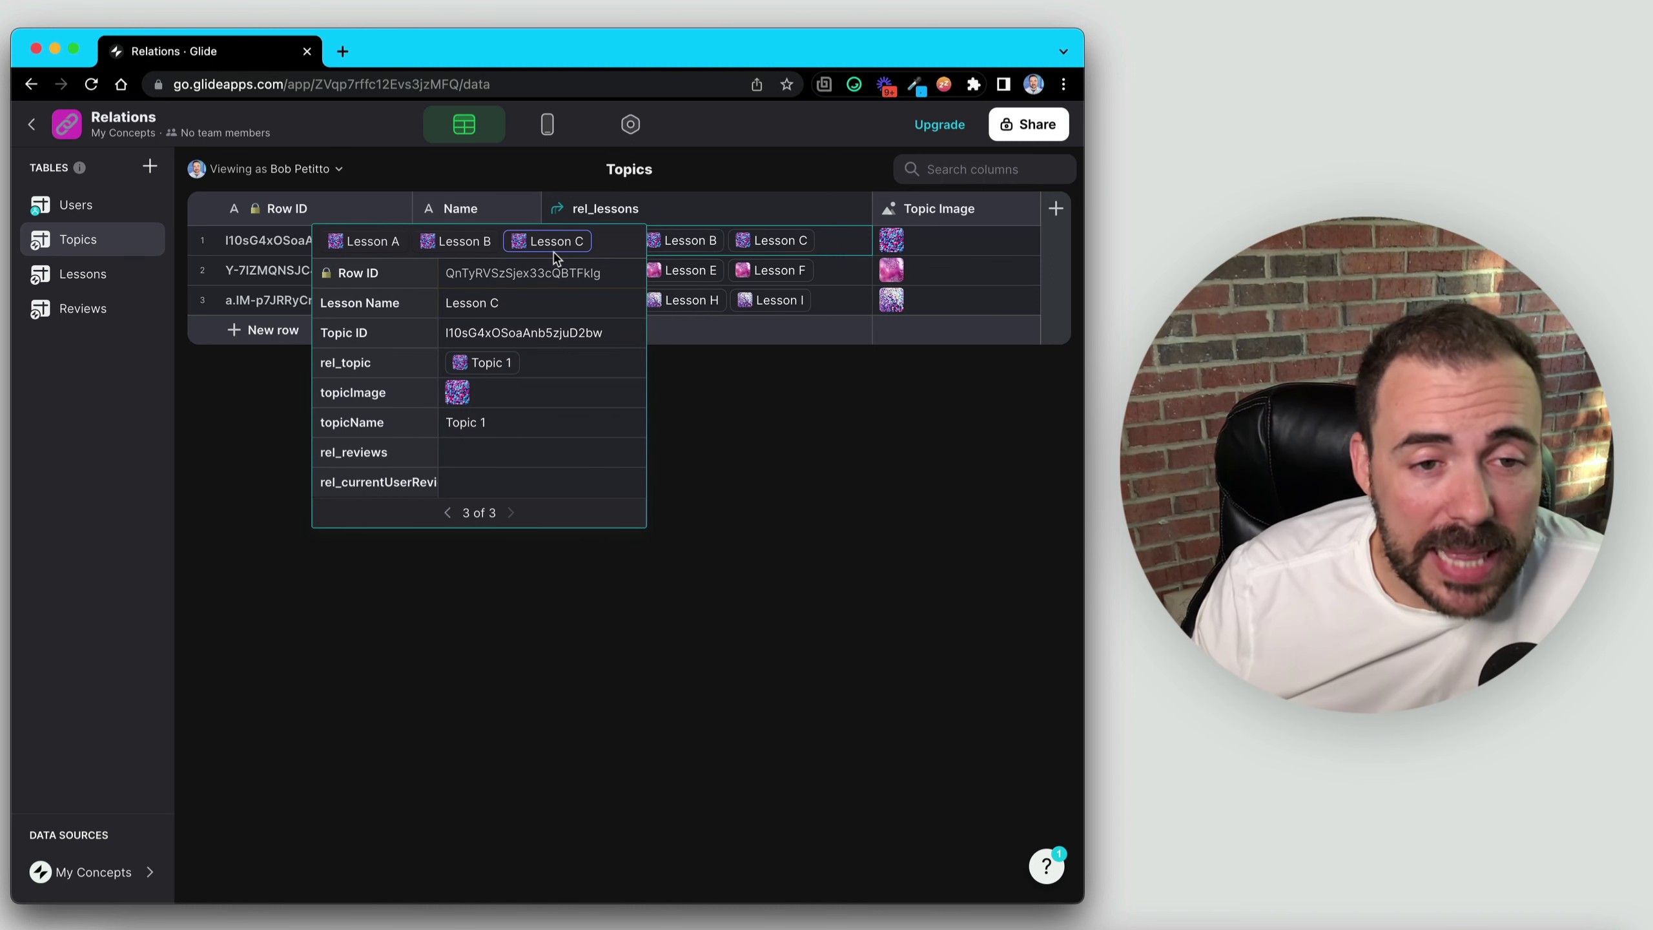
double_click(500, 310)
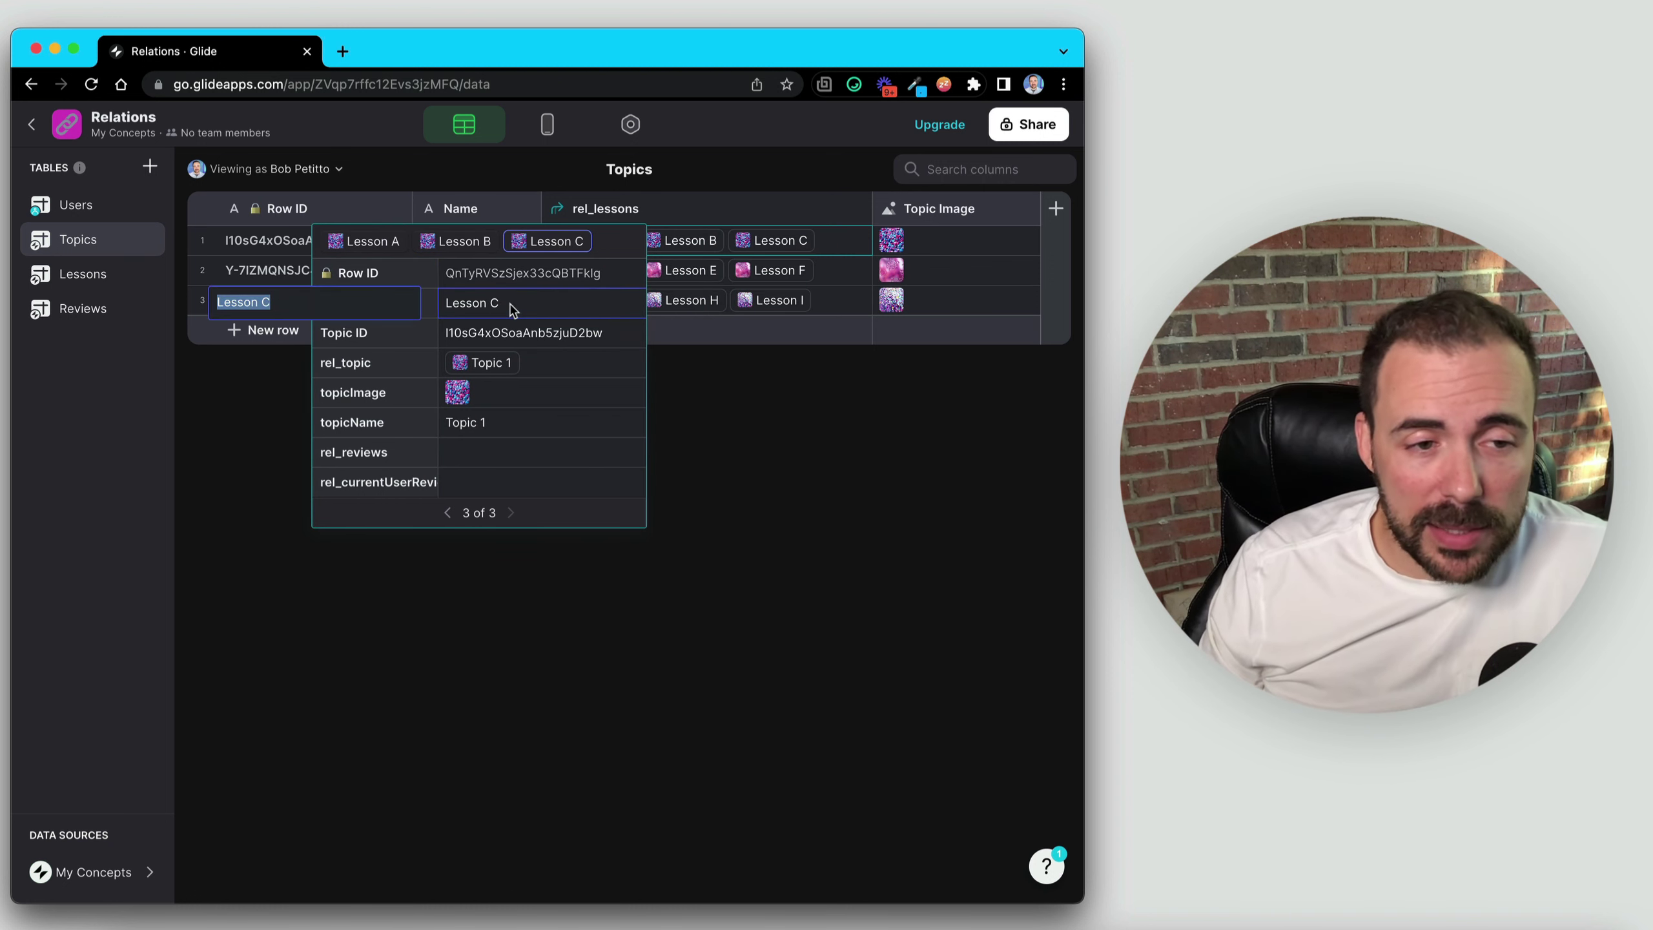
left_click(395, 301)
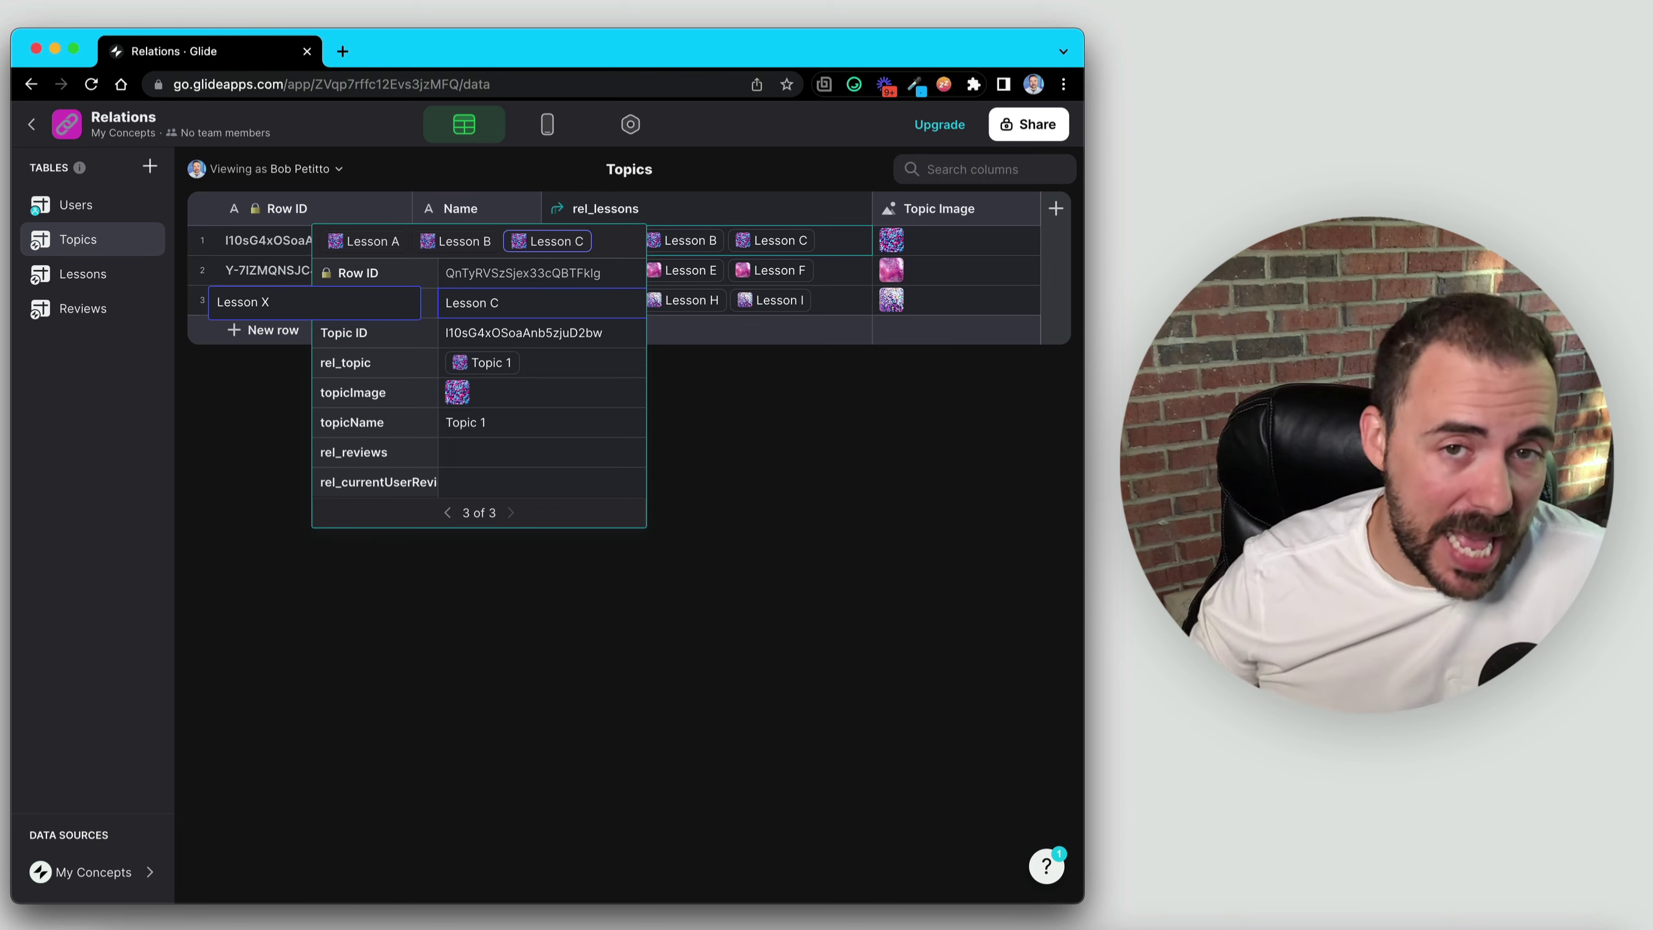
key("Return")
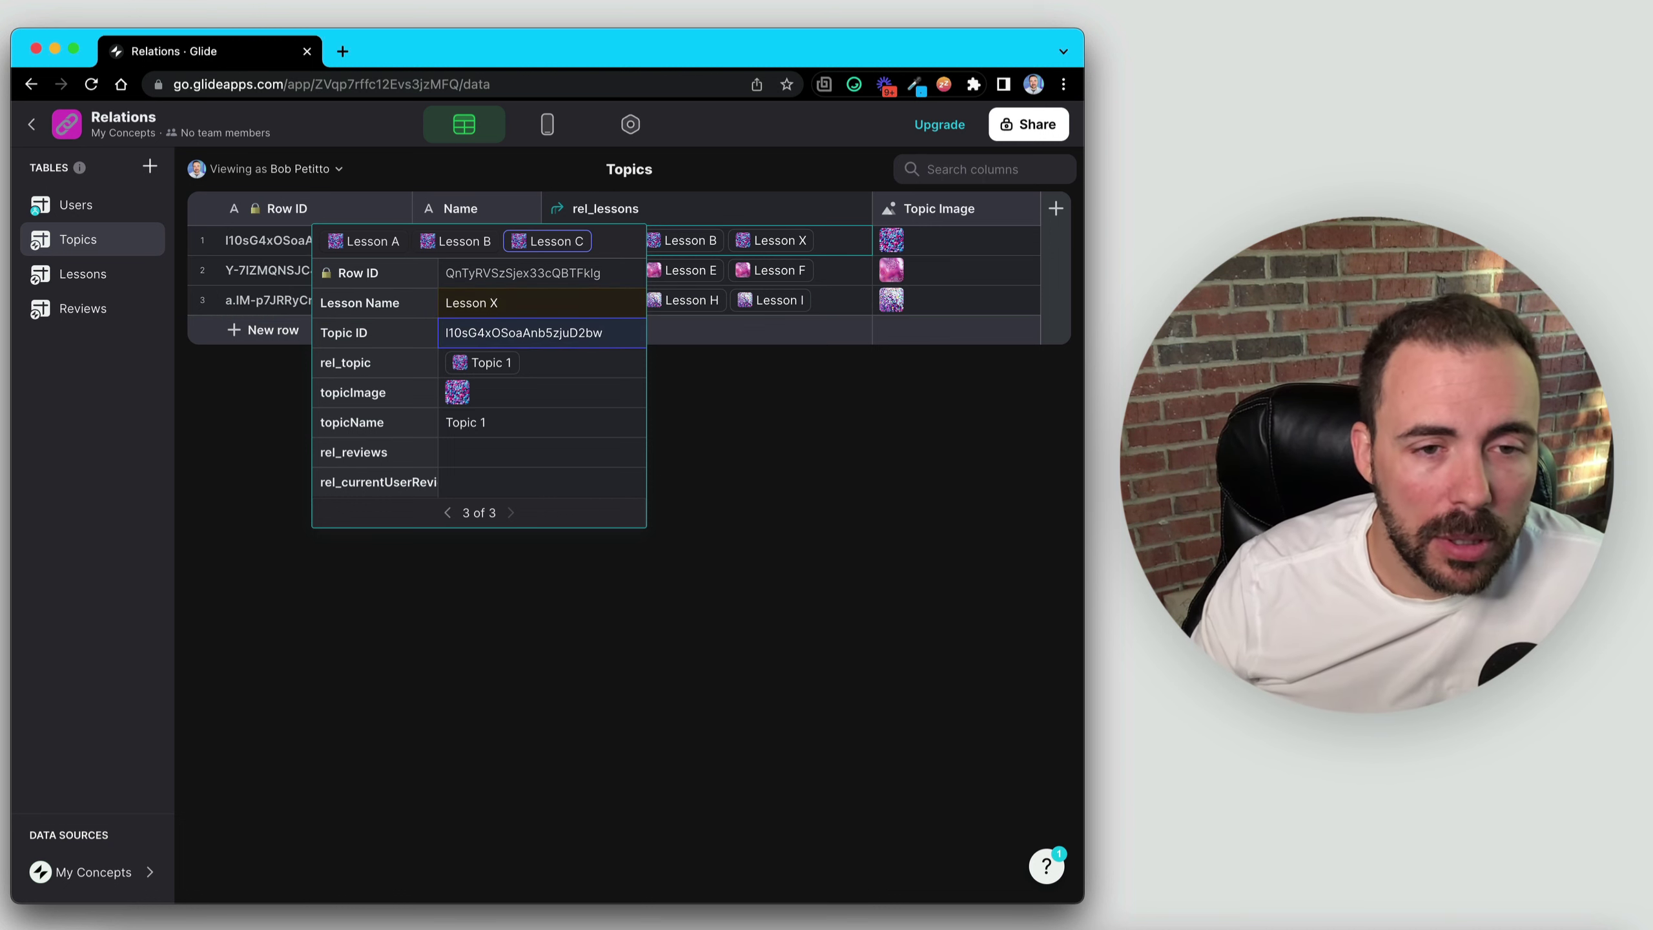